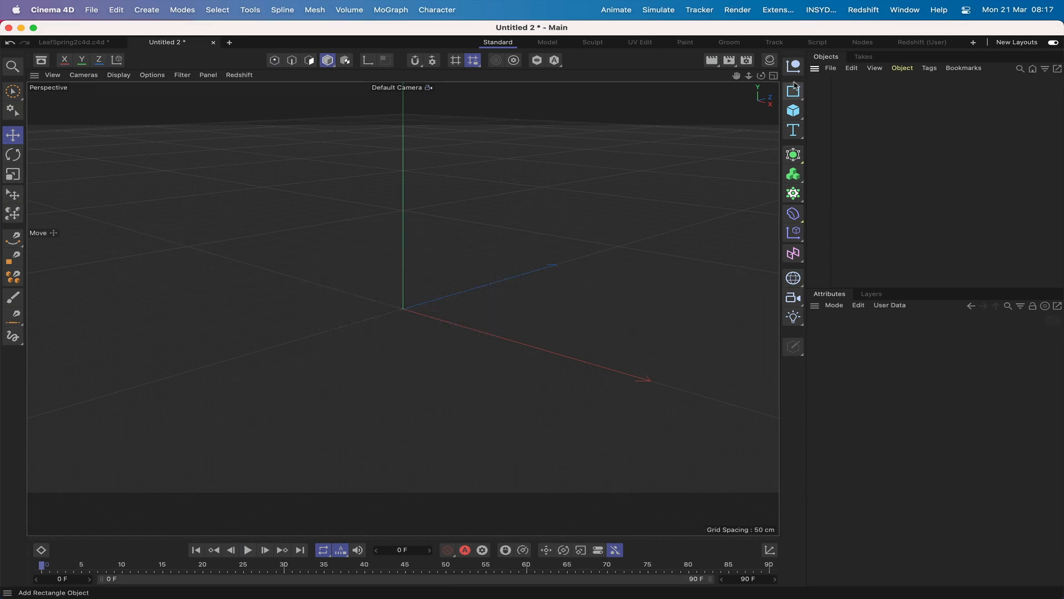
Step: Add an Arc spline and set its radius to 150 cm, working in the Right view
left_click(794, 89)
left_click(840, 105)
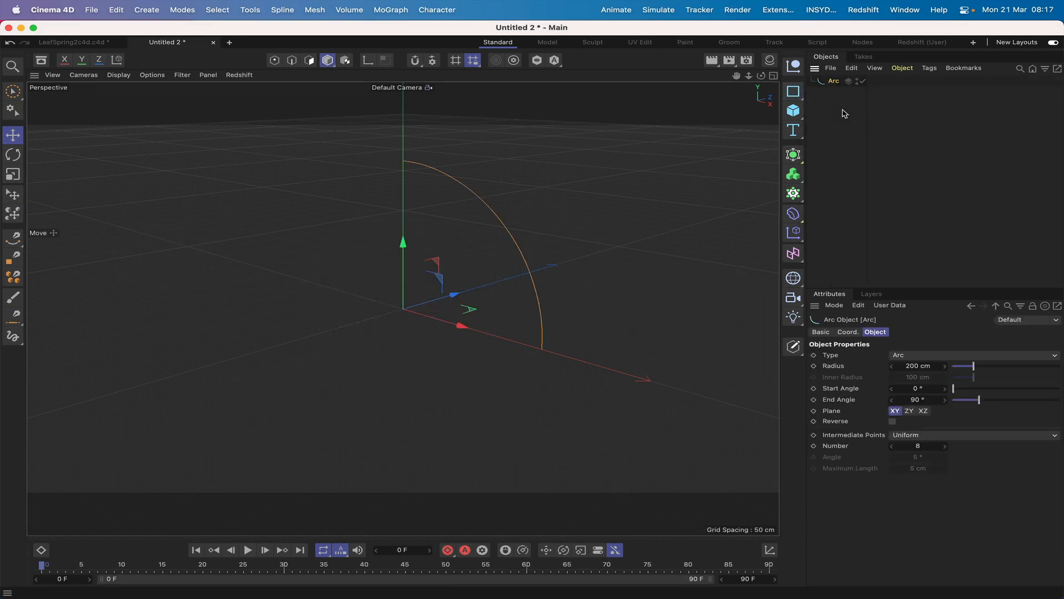
key("F3")
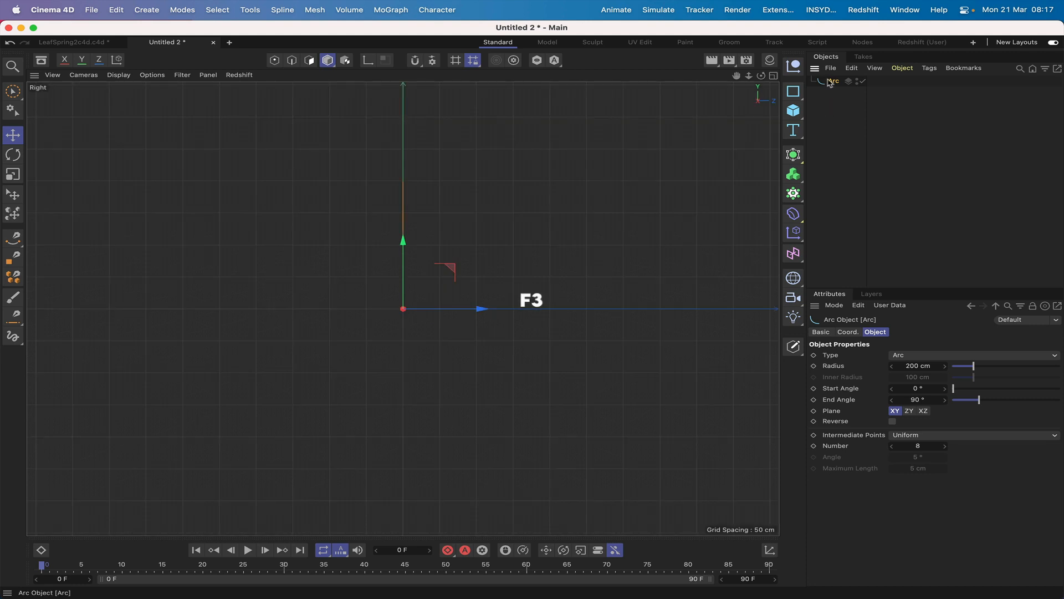
left_click(938, 366)
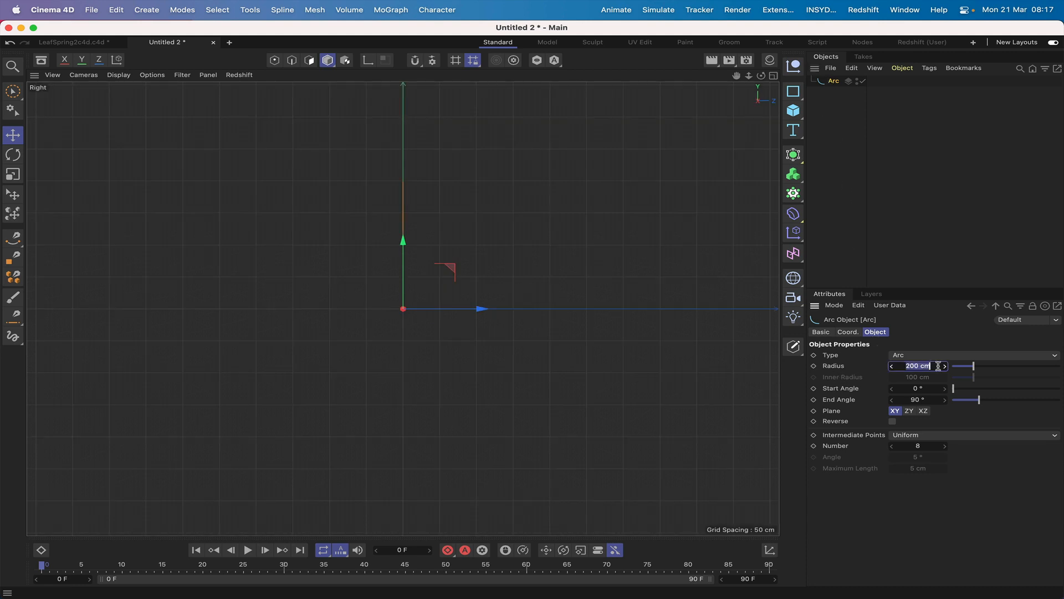
type("150")
key("Return")
Step: Set the arc's start angle to 260° and end angle to 280°, and orient it on the ZY plane
left_click(920, 389)
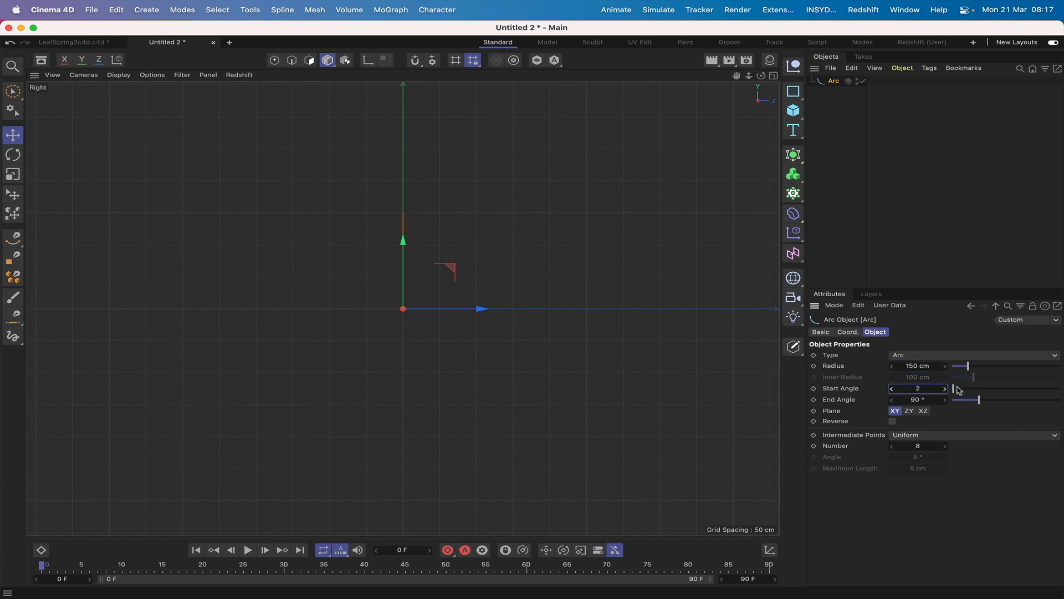
key("Return")
left_click(920, 399)
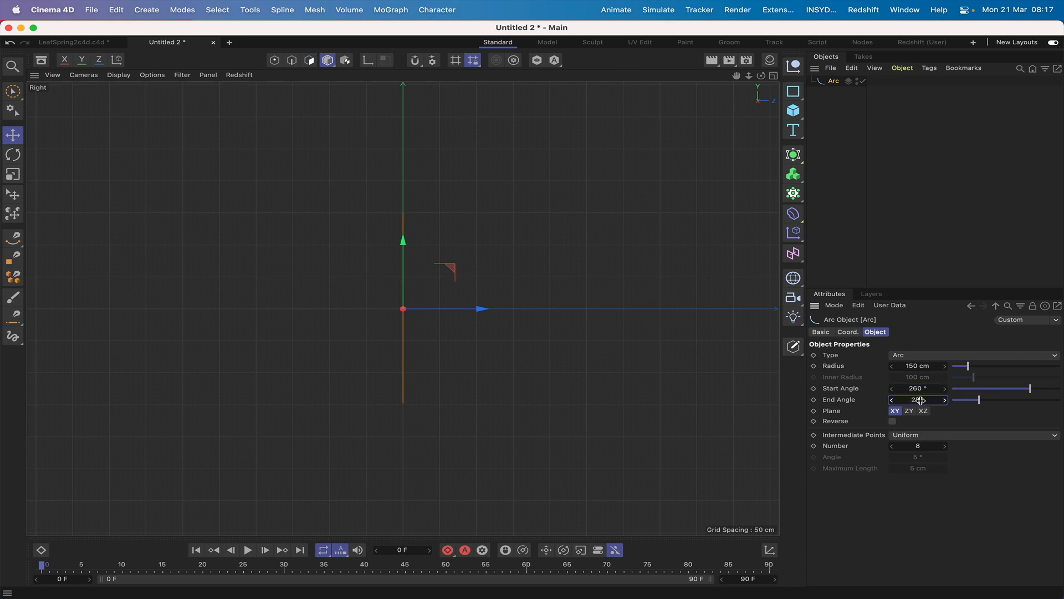
type("280")
key("Return")
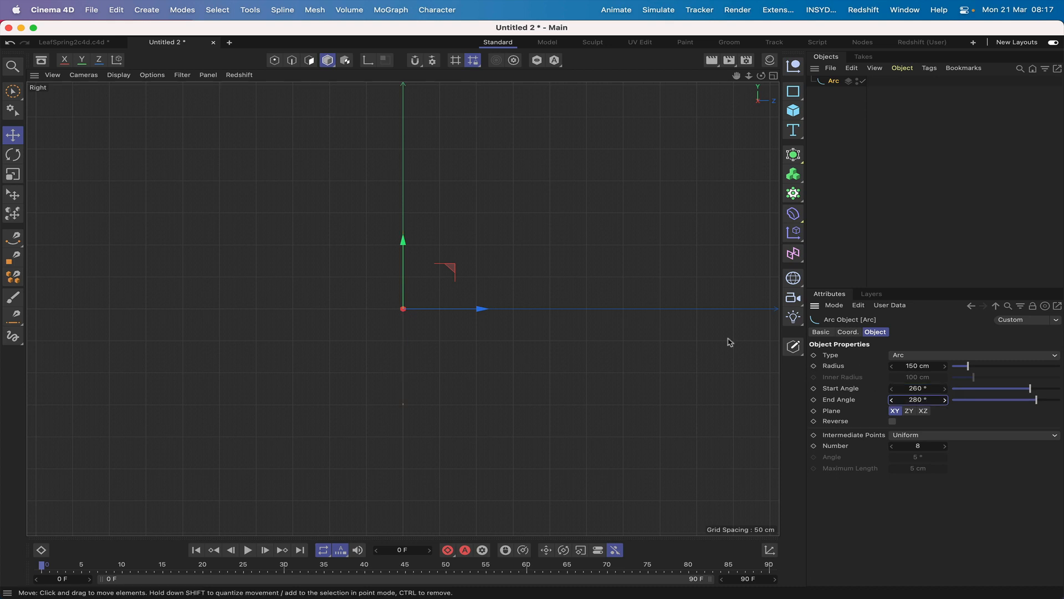
left_click(923, 411)
left_click(909, 413)
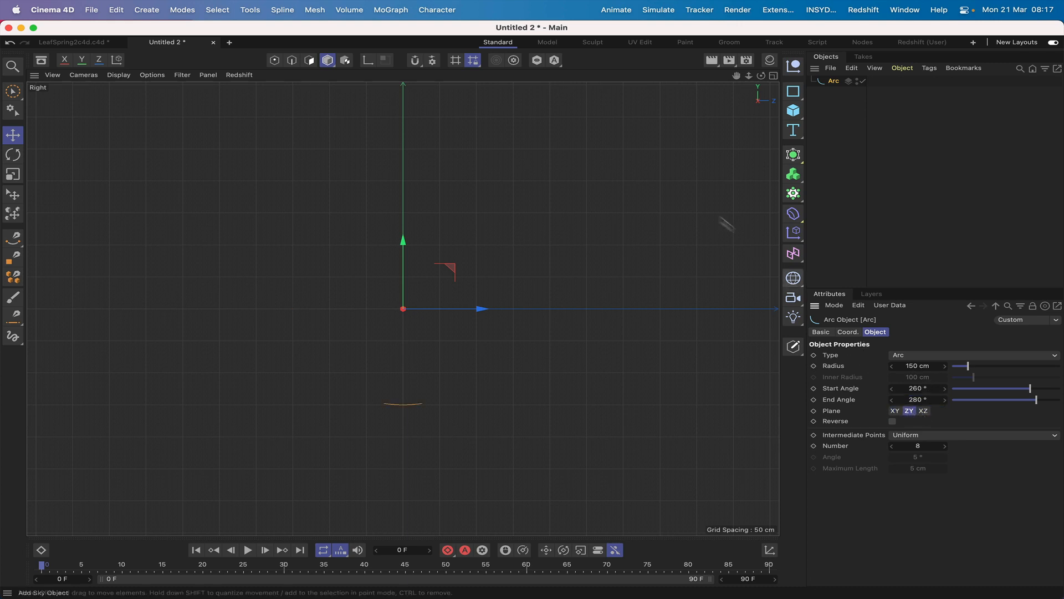
Step: Duplicate the arc in place to make three copies of it
key("F1")
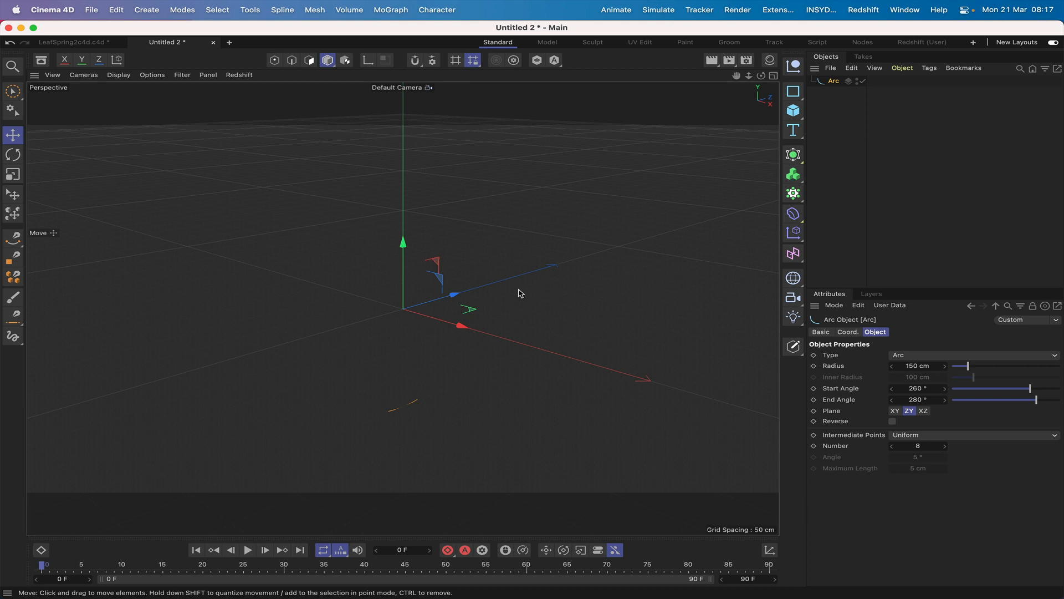
key("F3")
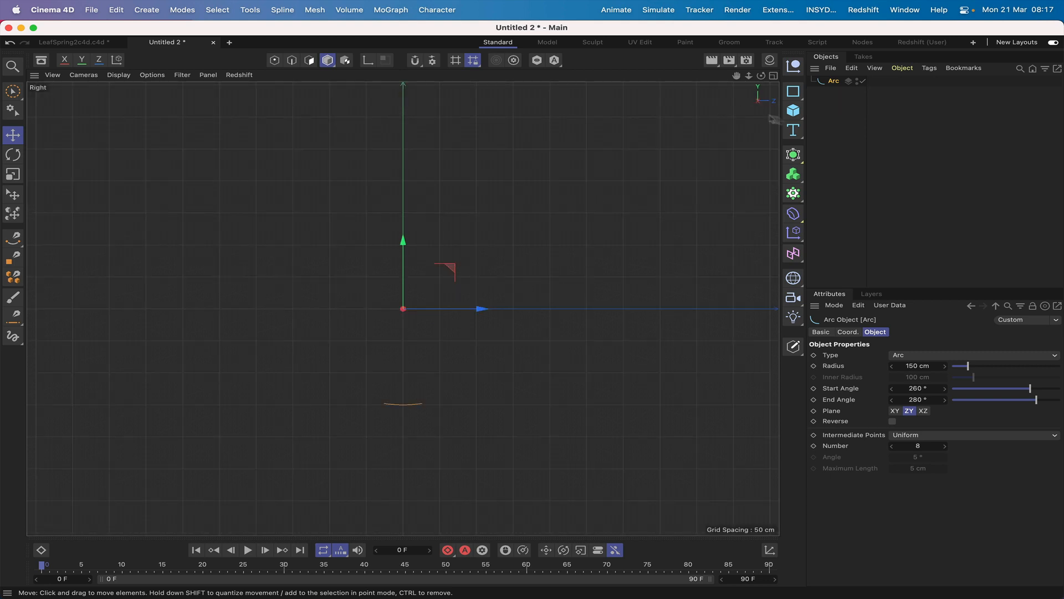
right_click_drag(737, 75, 807, 75)
left_click_drag(737, 75, 745, 12)
mouse_move(737, 76)
right_mouse_down()
mouse_move(755, 76)
mouse_move(740, 75)
right_mouse_up()
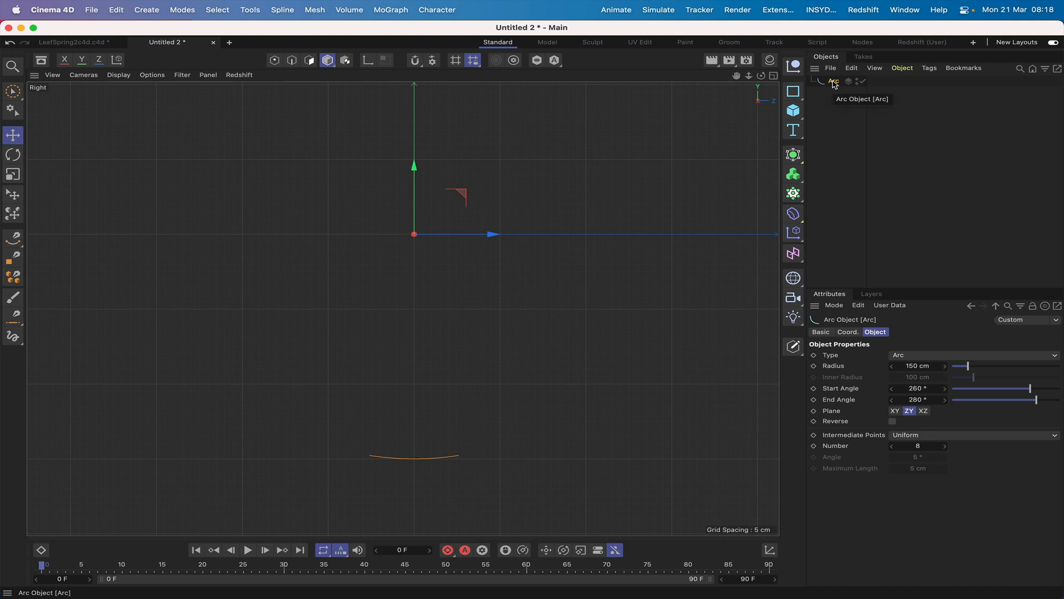
left_click_drag(834, 83, 836, 111, "ctrl")
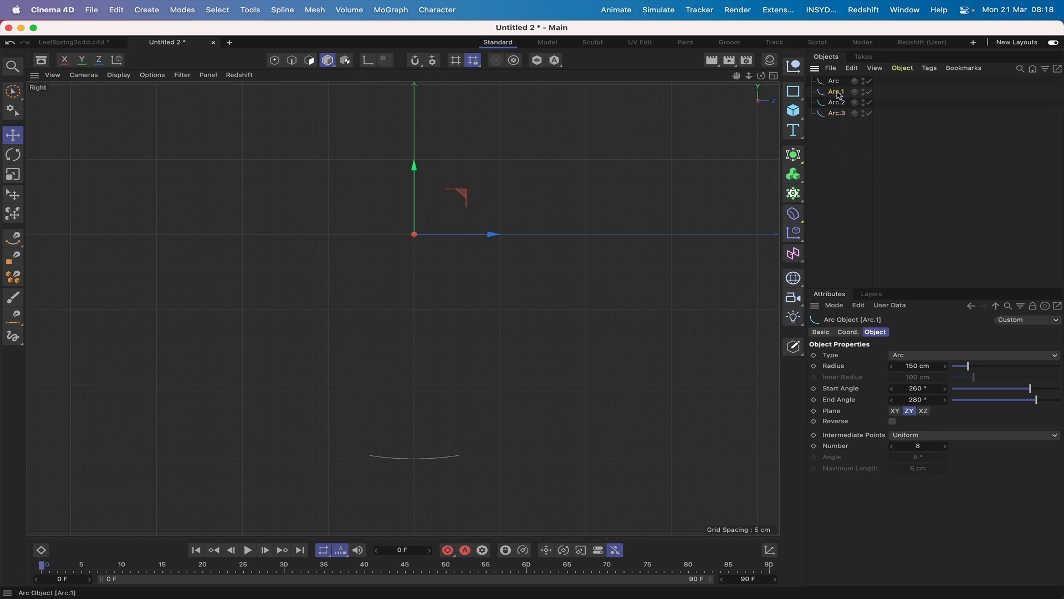
Step: Set the radii of the three arc copies to 151 cm, 152 cm and 153 cm in order
left_click(946, 367)
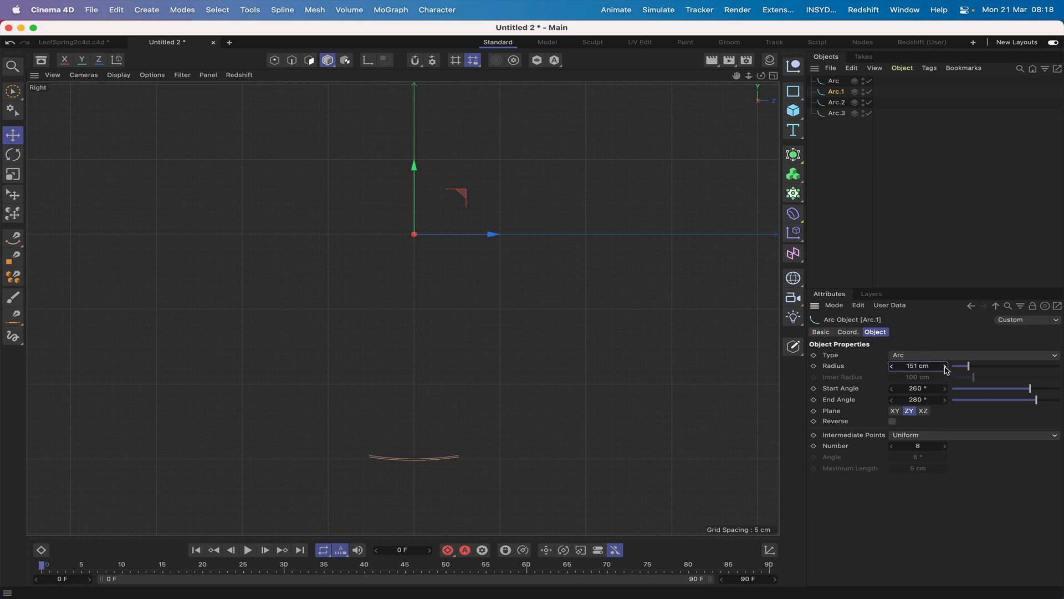
left_click(837, 102)
left_click(837, 113)
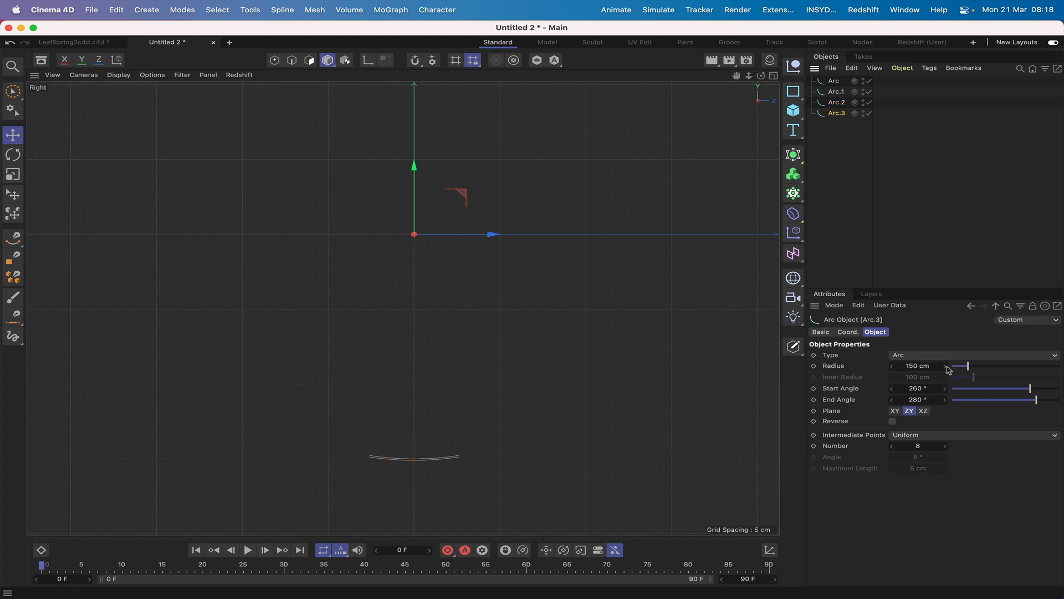
left_click(837, 102)
left_click(947, 368)
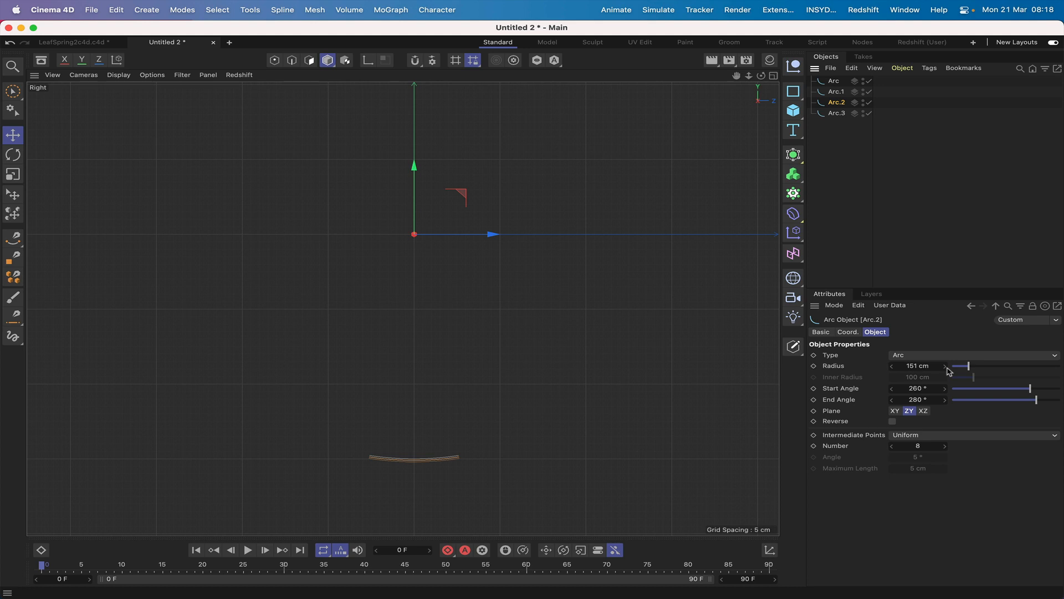
left_click(837, 113)
left_click(946, 369)
left_click(947, 368)
left_click(947, 368)
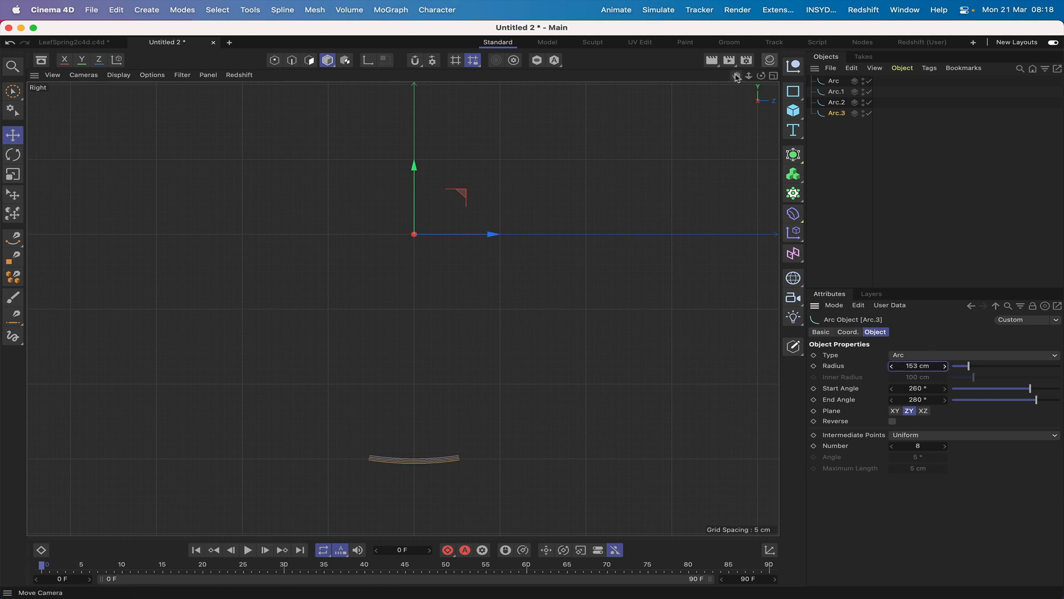
Step: Shorten Arc.1 symmetrically by setting its start angle to 265° and end angle to 275°
left_click_drag(736, 76, 729, 3)
right_click_drag(737, 75, 770, 75)
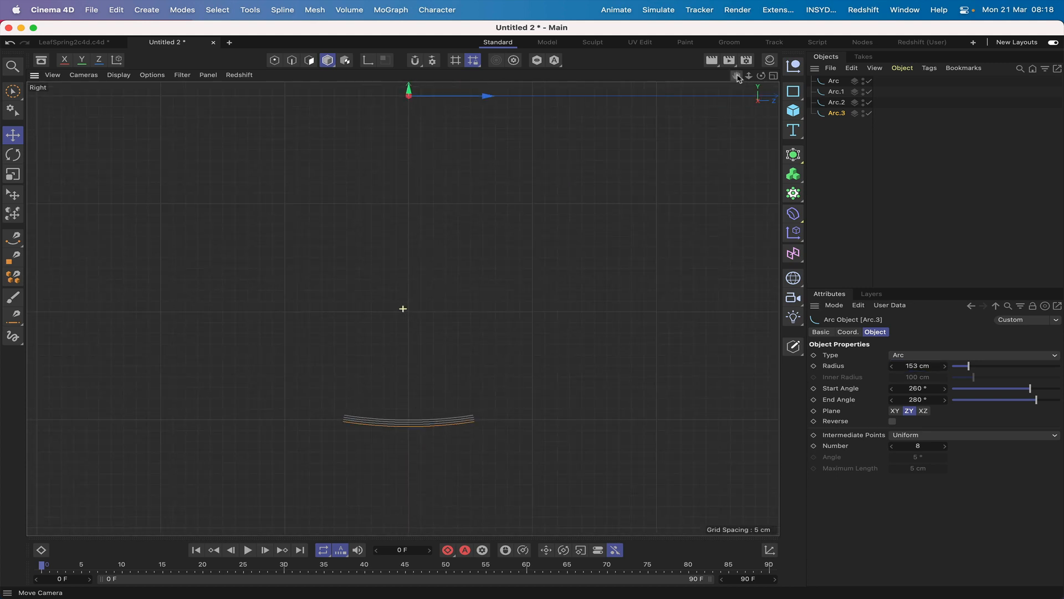
mouse_move(737, 75)
left_mouse_down()
mouse_move(739, 94)
mouse_move(739, 77)
left_mouse_up()
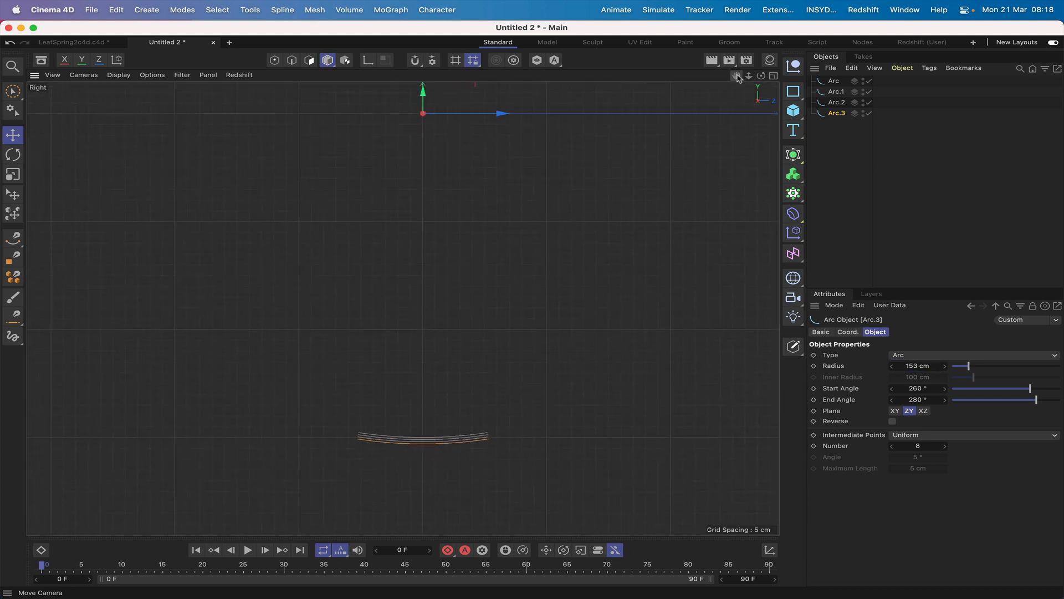
left_click(836, 92)
left_click(892, 400)
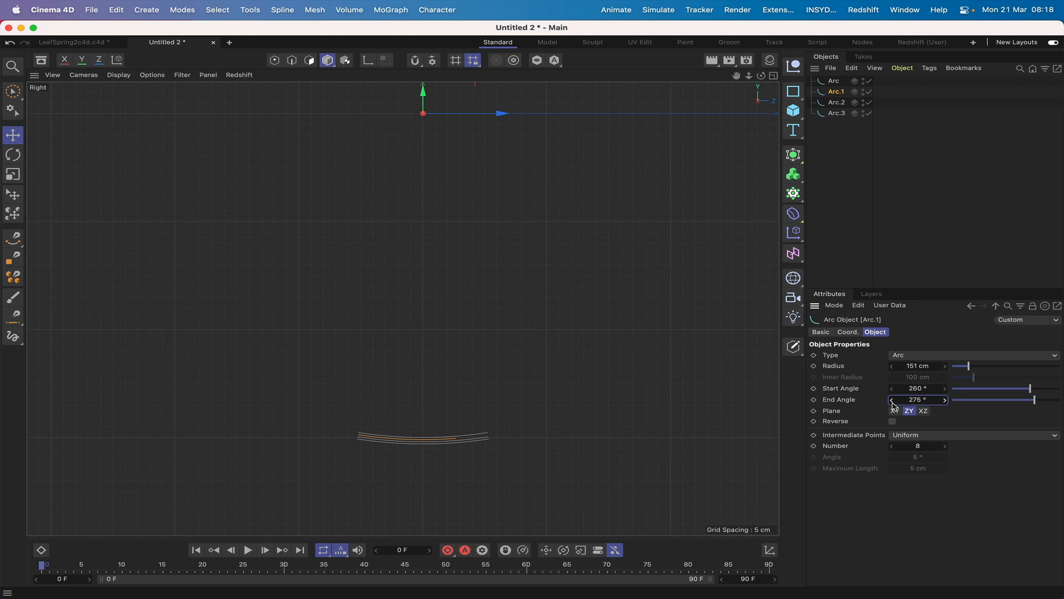
left_click(946, 388)
left_click(946, 389)
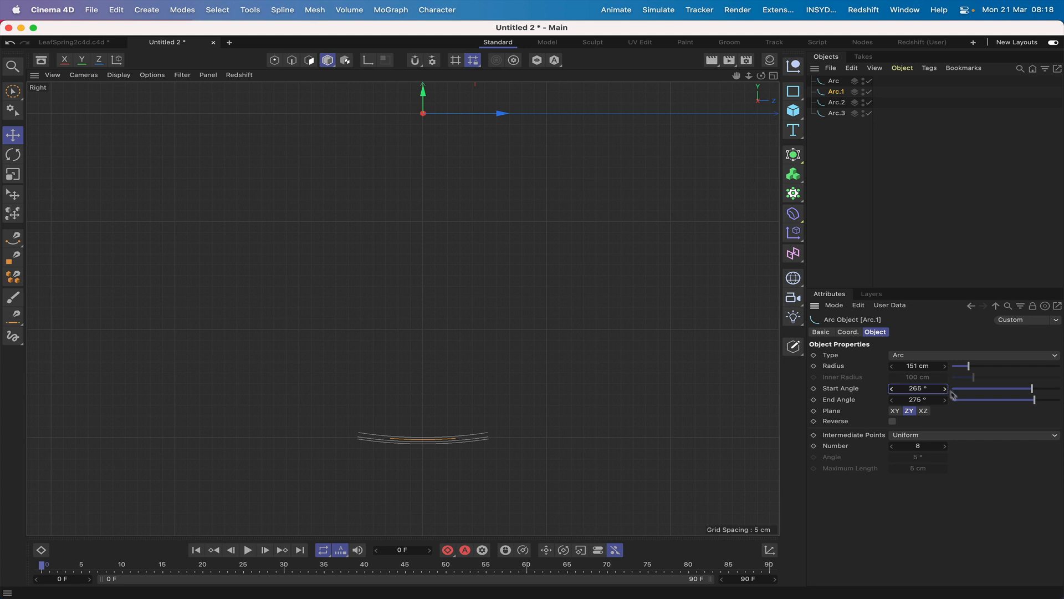
Step: Shorten Arc.2 symmetrically by setting its start angle to 267° and end angle to 273°
left_click(837, 102)
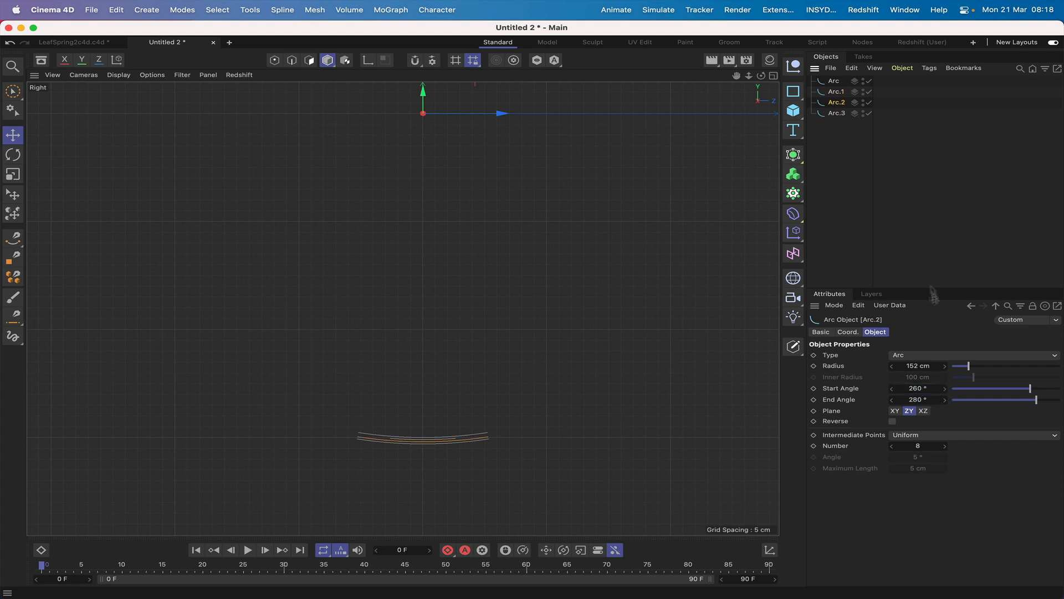
left_click(946, 388)
left_click(946, 388)
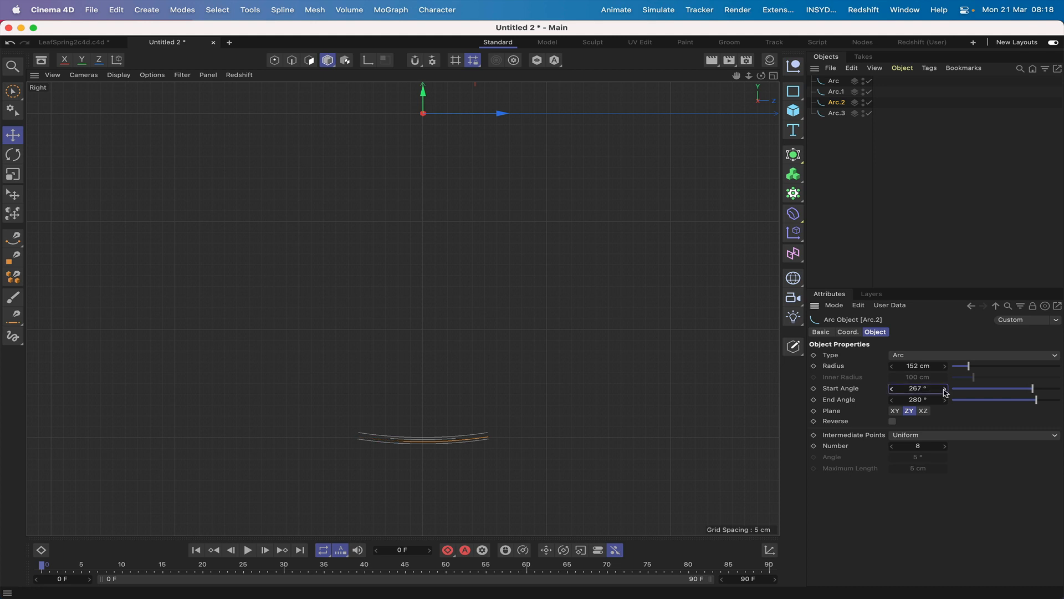
left_click(893, 400)
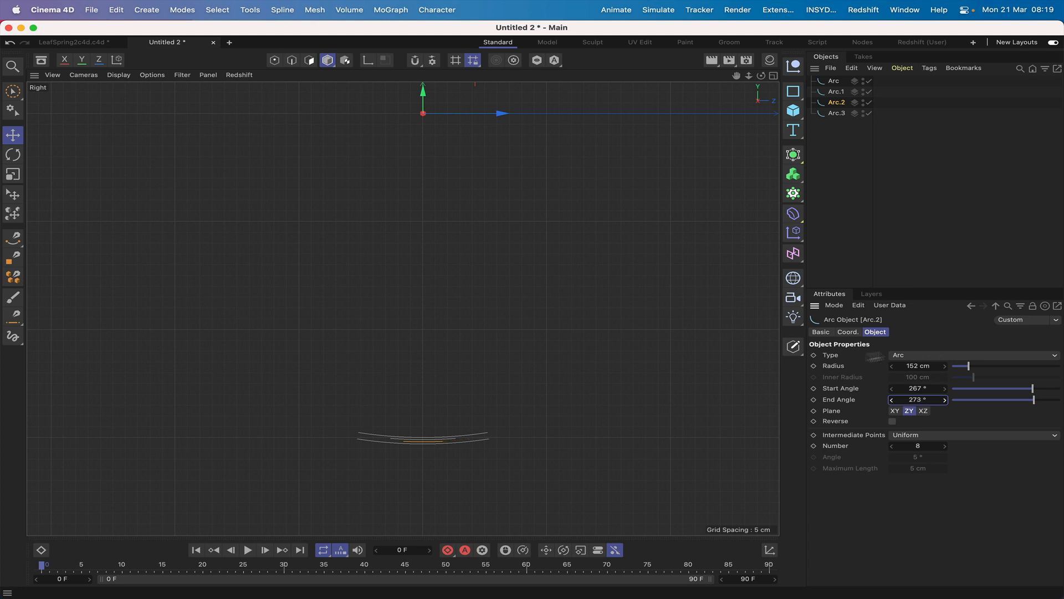
Step: Shorten Arc.3 symmetrically by setting its start angle to 269° and end angle to 271°
left_click(837, 113)
double_click(930, 397)
left_click(945, 389)
left_click(945, 389)
left_click(945, 389)
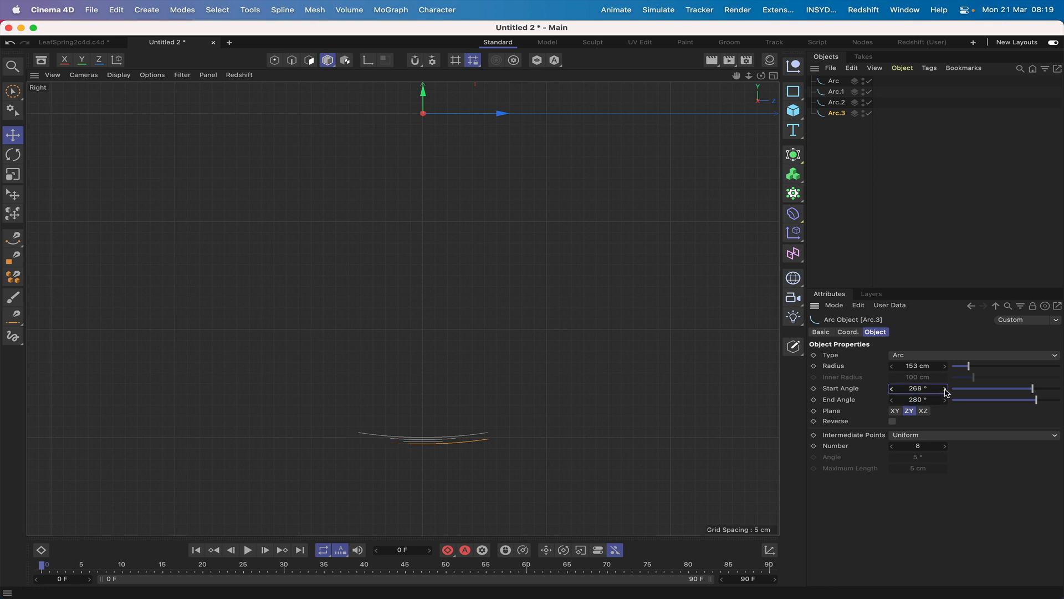
left_click(892, 400)
left_click(892, 401)
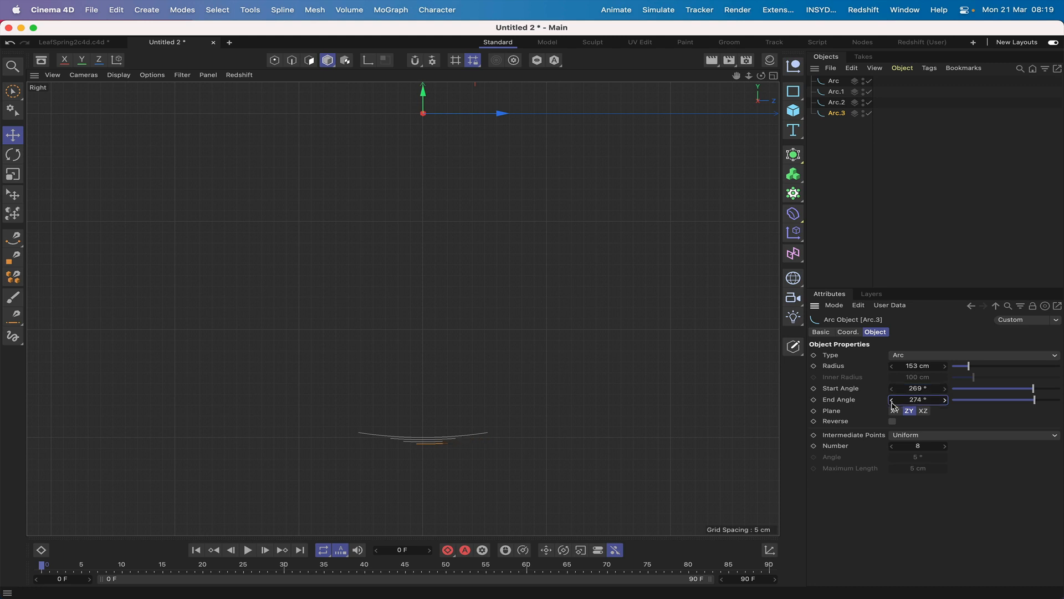
left_click(892, 401)
Step: Lengthen Arc.3 by one degree at each end, to a start angle of 268° and an end angle of 272°
right_click_drag(737, 77, 776, 77)
left_click_drag(737, 77, 734, 1)
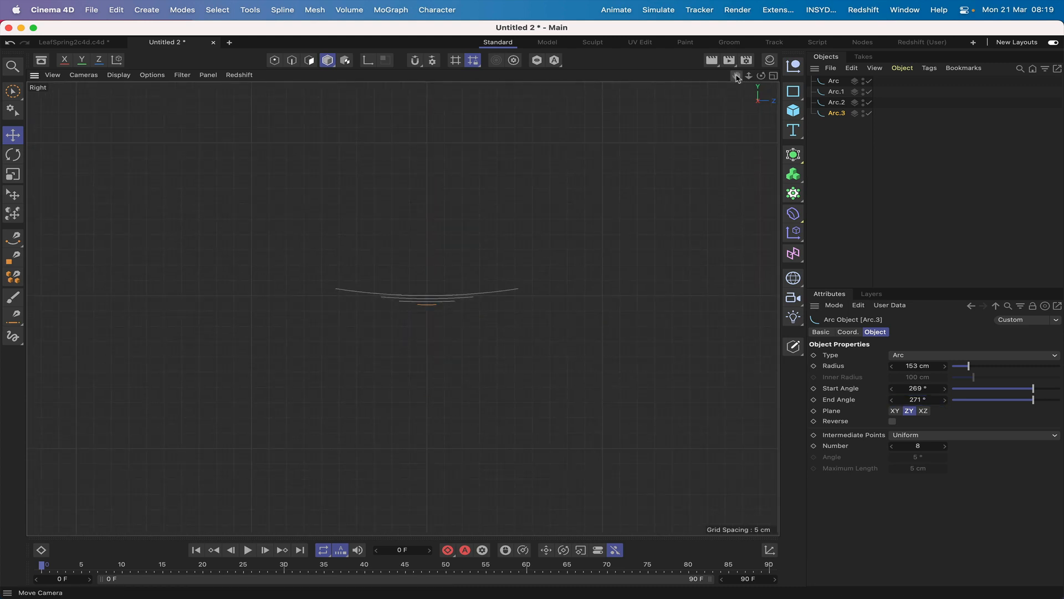
right_click_drag(737, 77, 826, 77)
left_click_drag(737, 77, 702, 76)
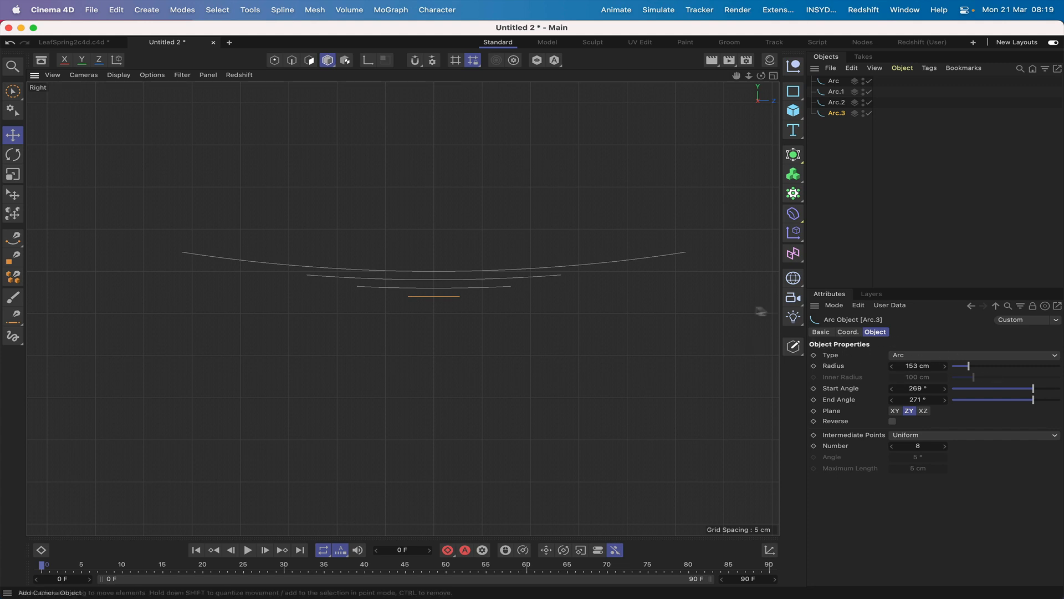
left_click(945, 400)
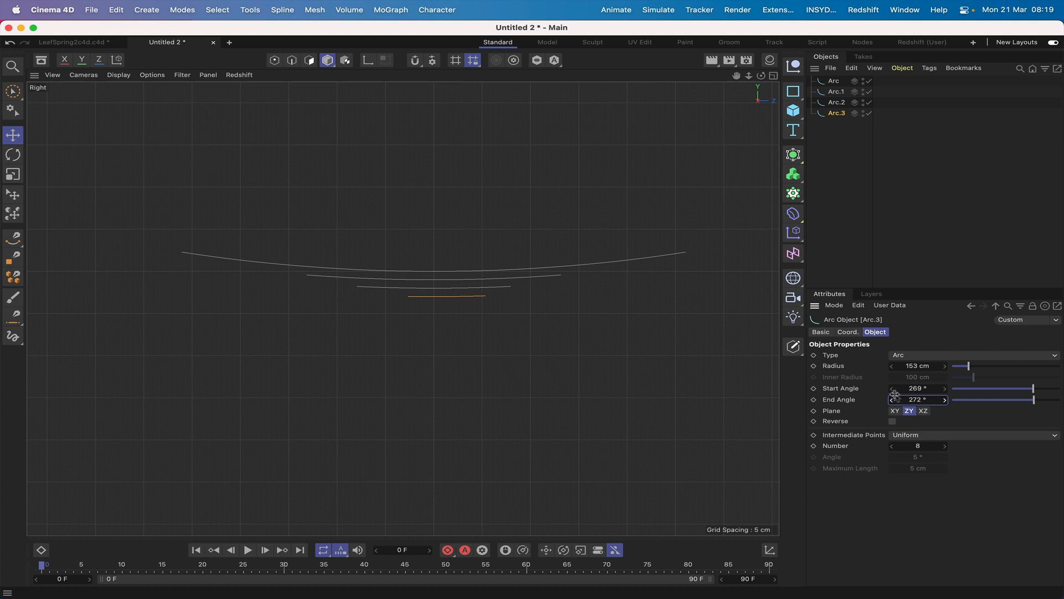
left_click(892, 390)
Step: Lengthen Arc.2 at both ends by setting its start angle to 266° and end angle to 274°
left_click(836, 102)
left_click(891, 389)
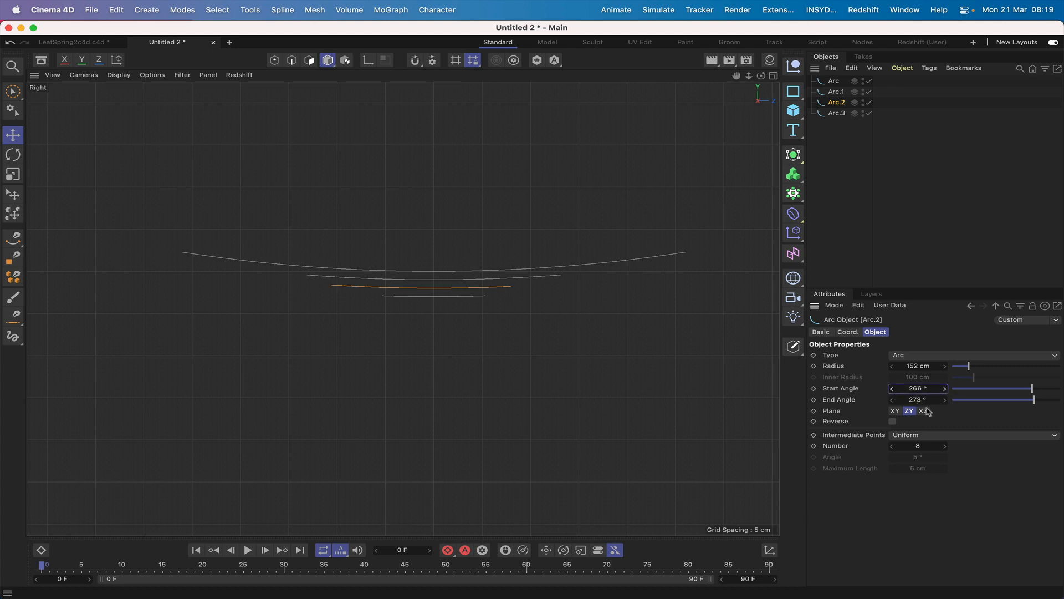
left_click(946, 400)
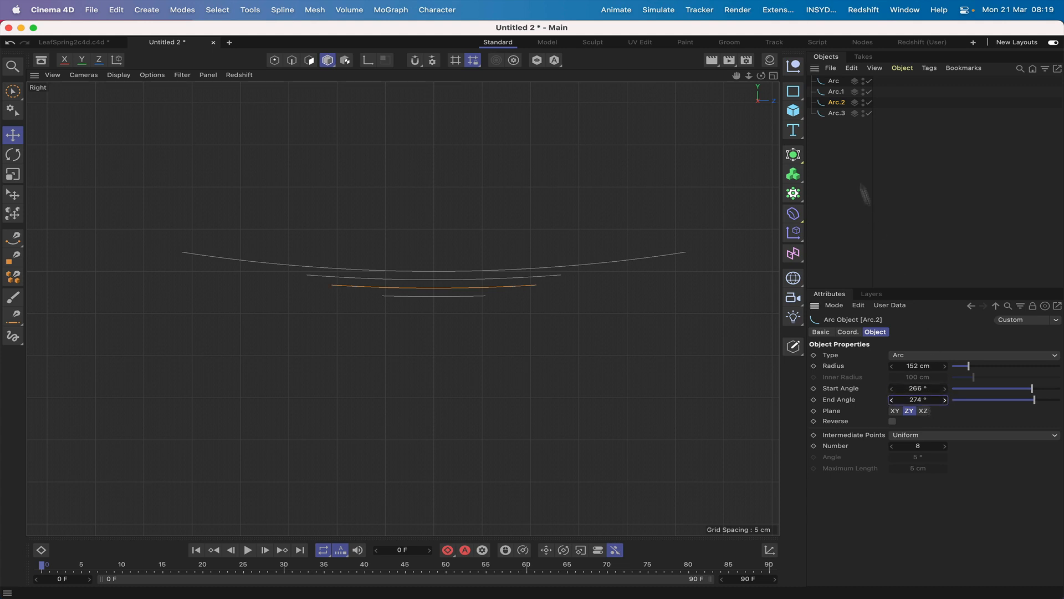
Step: Lengthen Arc.1 at both ends by setting its start angle to 264° and end angle to 276°
left_click(836, 92)
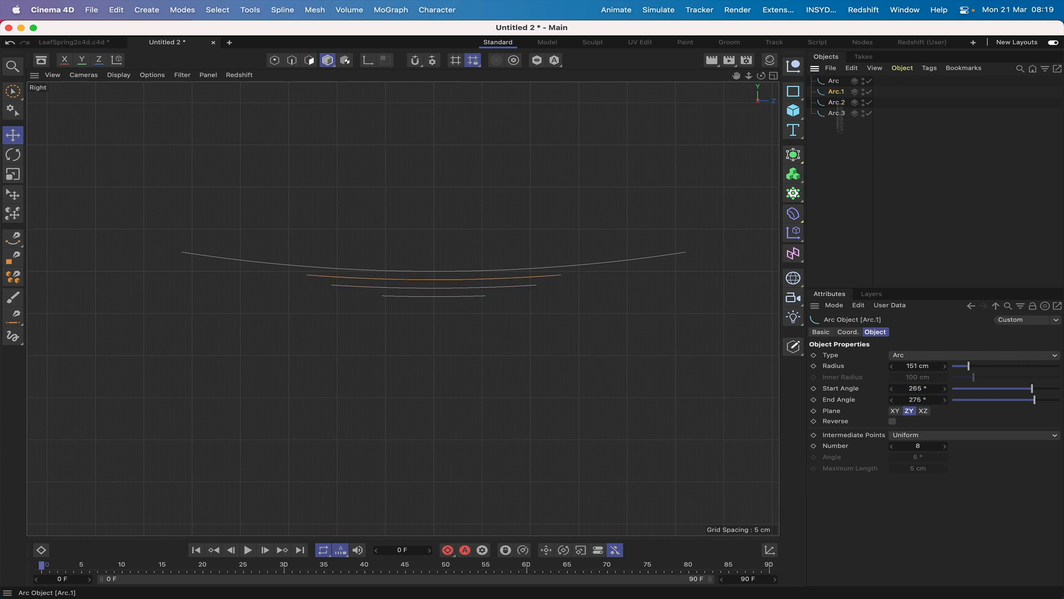
left_click(892, 389)
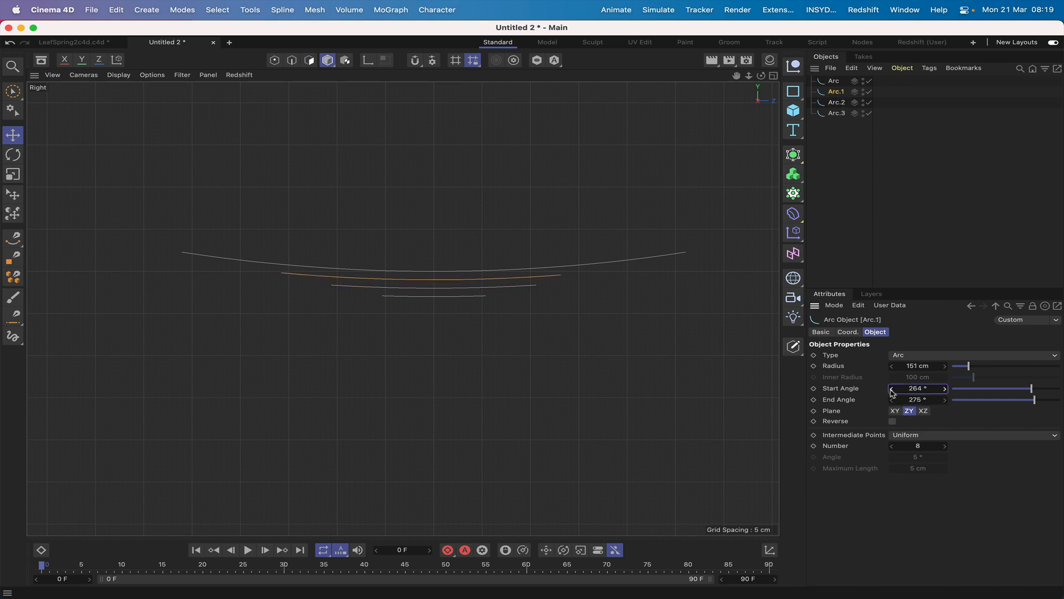
left_click(945, 400)
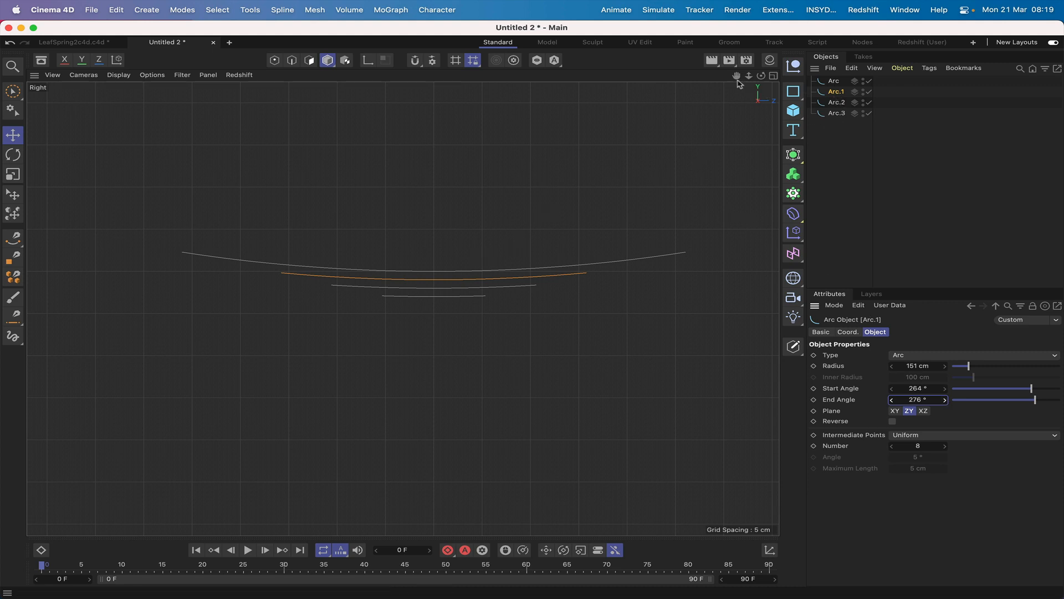
right_click_drag(737, 79, 686, 79)
left_click_drag(737, 79, 760, 75)
left_click_drag(736, 75, 736, 78)
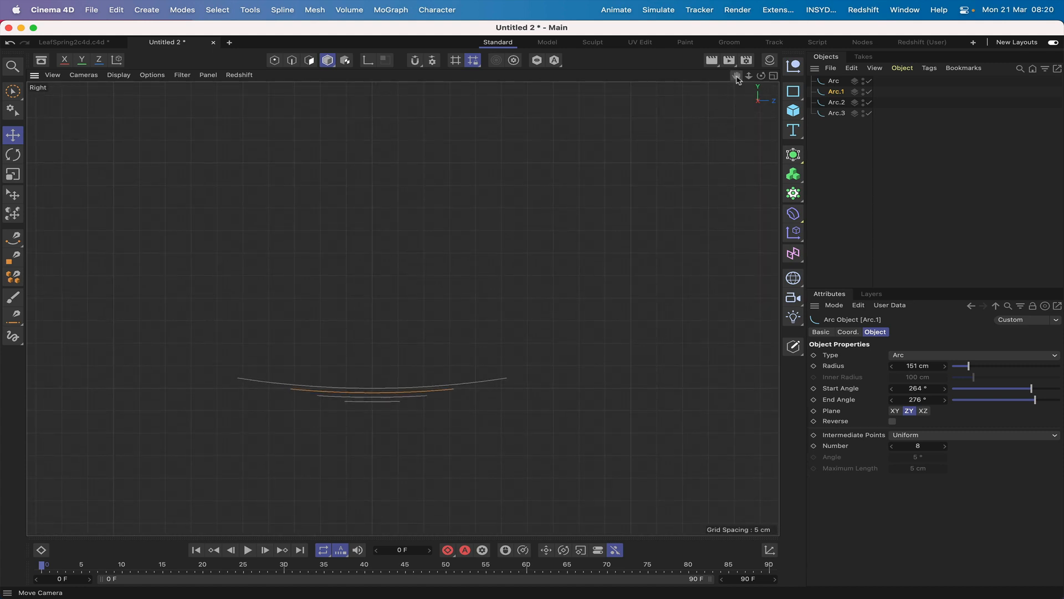
right_click_drag(736, 76, 715, 76)
left_click_drag(737, 76, 753, 138)
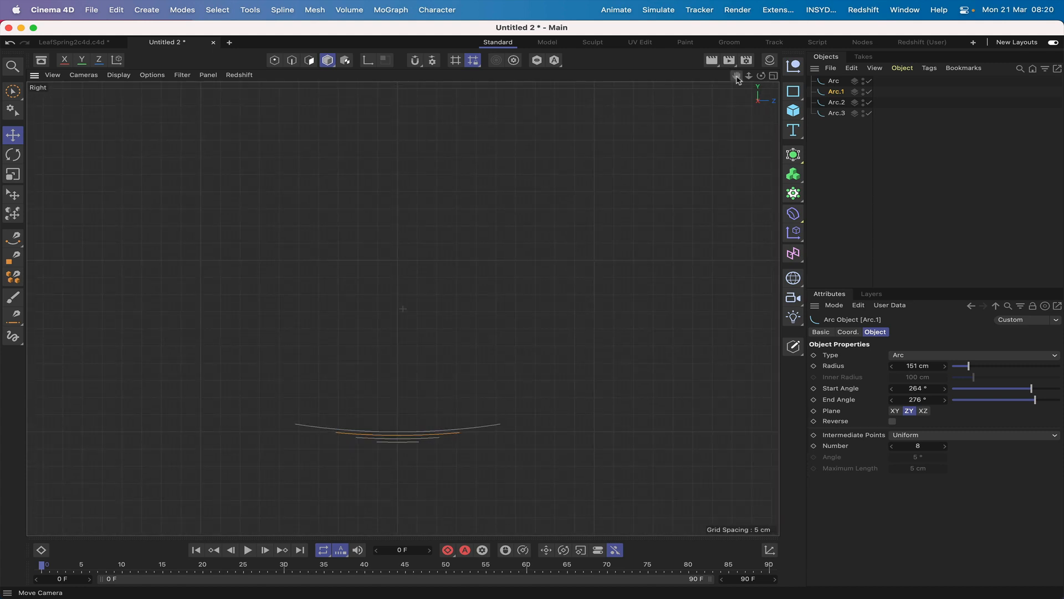
left_click_drag(737, 77, 751, 0)
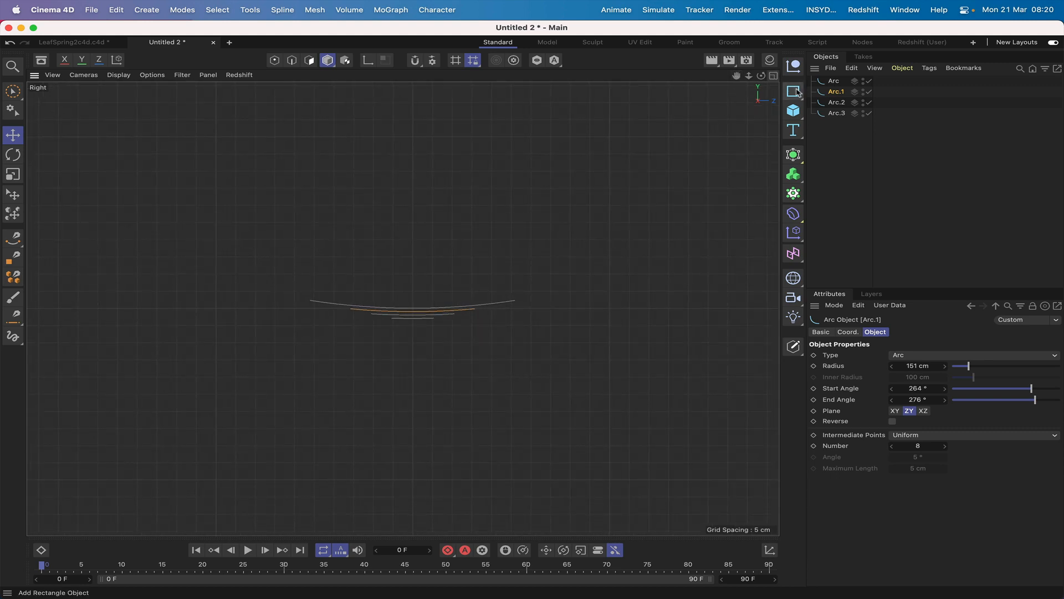
Step: Group the four arc splines under a null object and rename it OriginalArcs
left_click_drag(844, 131, 830, 81)
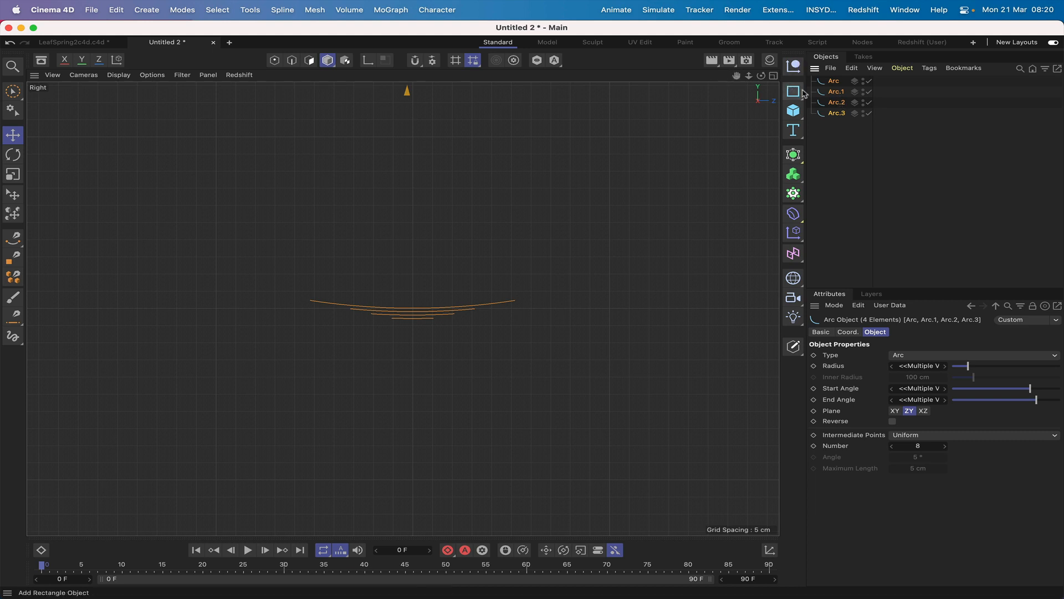
key("alt+g")
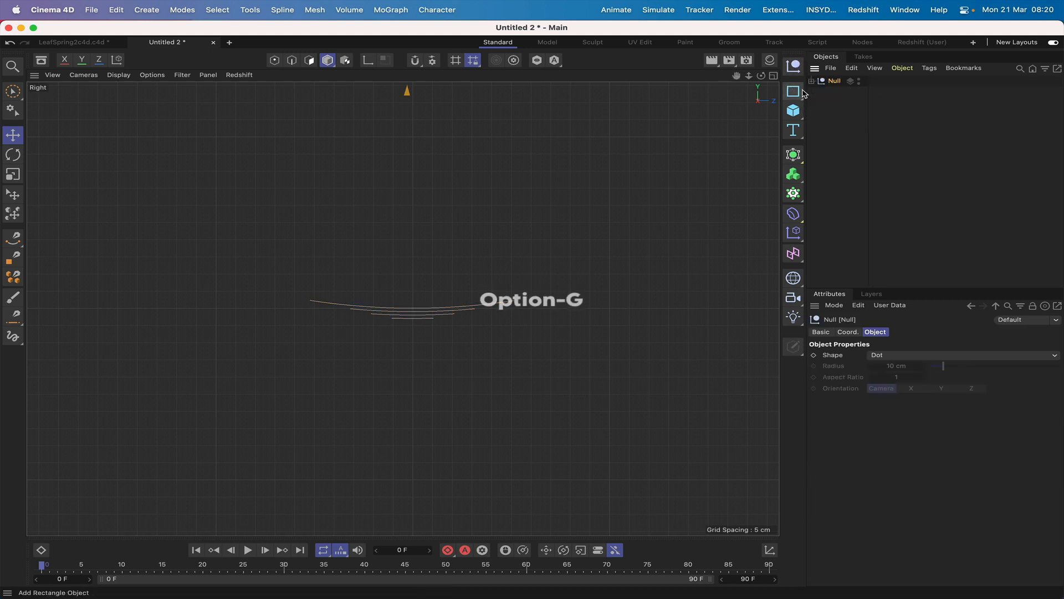
double_click(834, 81)
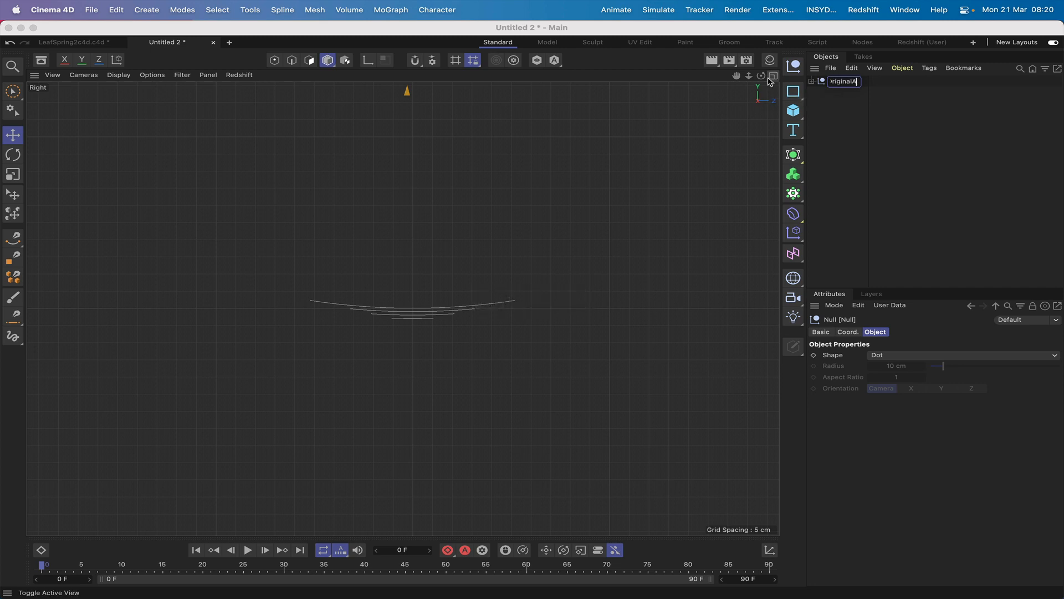
type("OriginalArcs")
key("Return")
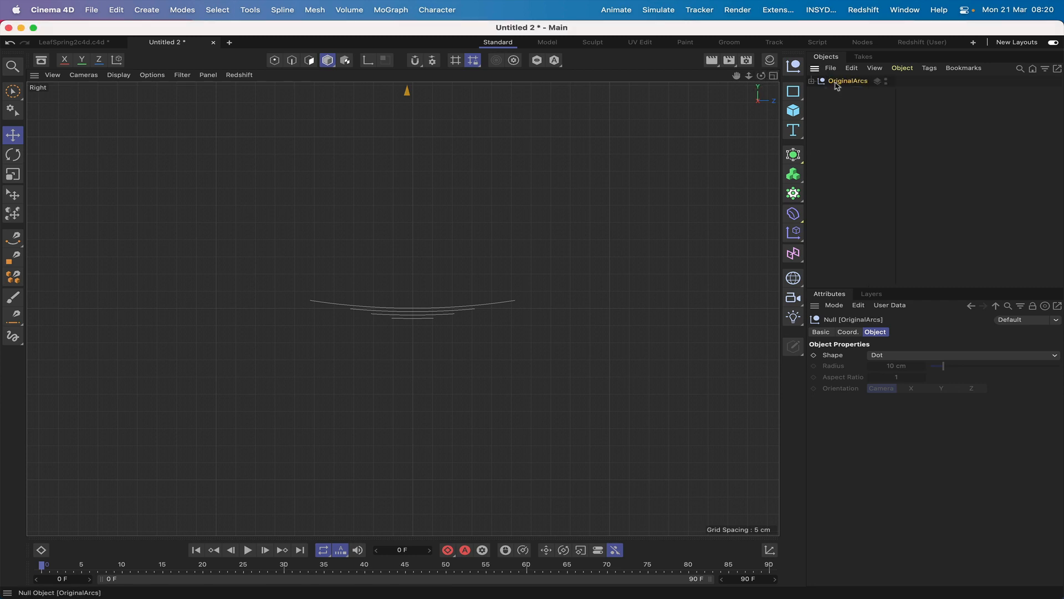
Step: Duplicate OriginalArcs, take the four copied arcs out of their null, delete that null and make the copied arcs editable
mouse_move(837, 91)
left_mouse_down("ctrl")
mouse_move(823, 93)
mouse_move(838, 107)
mouse_move(828, 166)
mouse_move(831, 92)
left_mouse_up("ctrl")
left_click(813, 92)
left_click(852, 92)
key("Delete")
key("c")
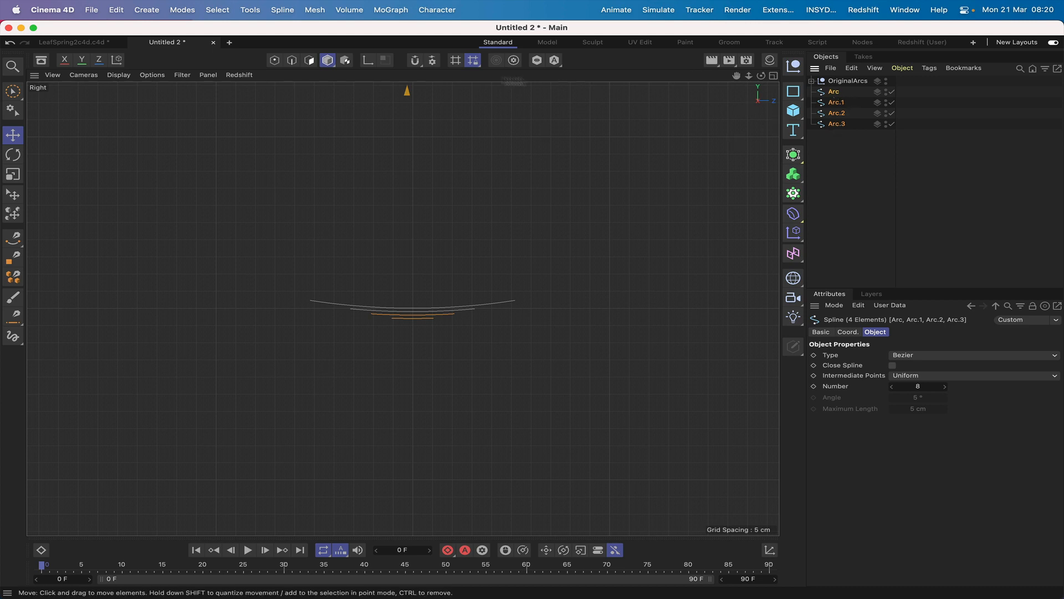
Step: In point mode, delete the intermediate points between the centre and each end of the copied Arc.1 and Arc splines
left_click(275, 60)
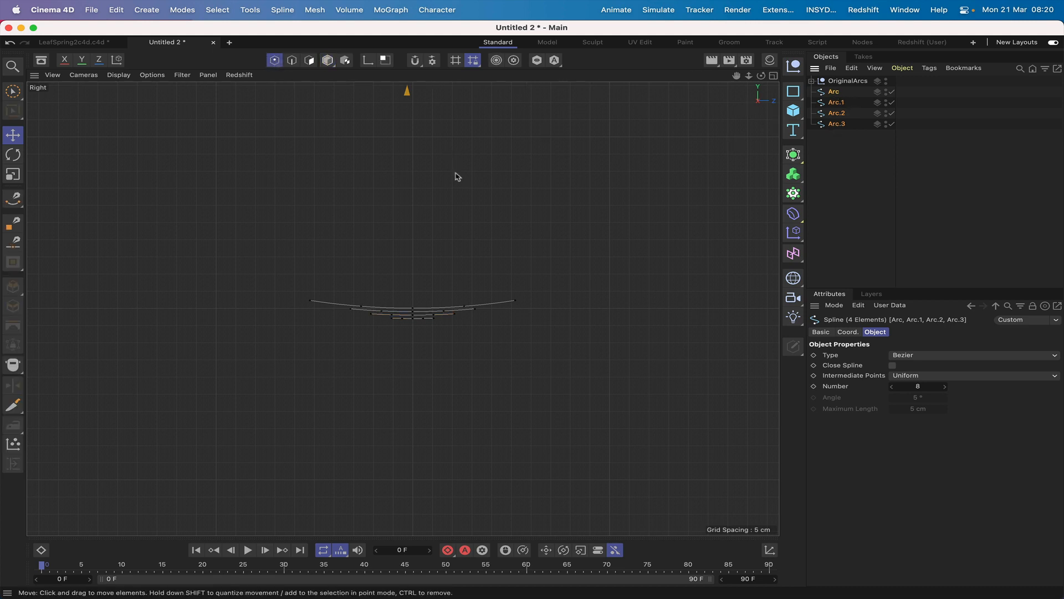
right_click_drag(734, 77, 845, 77)
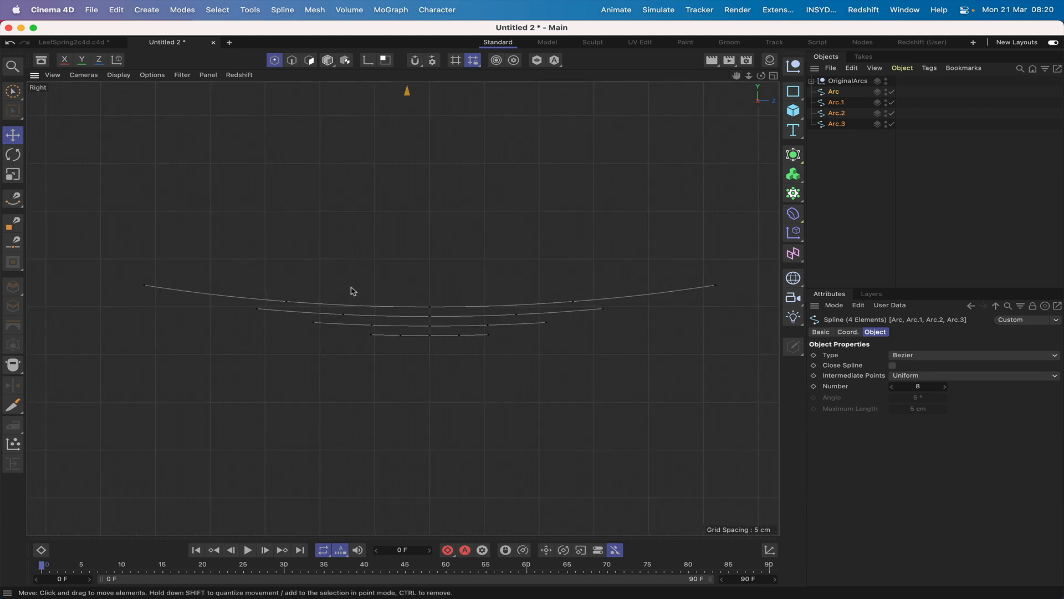
left_click(343, 314)
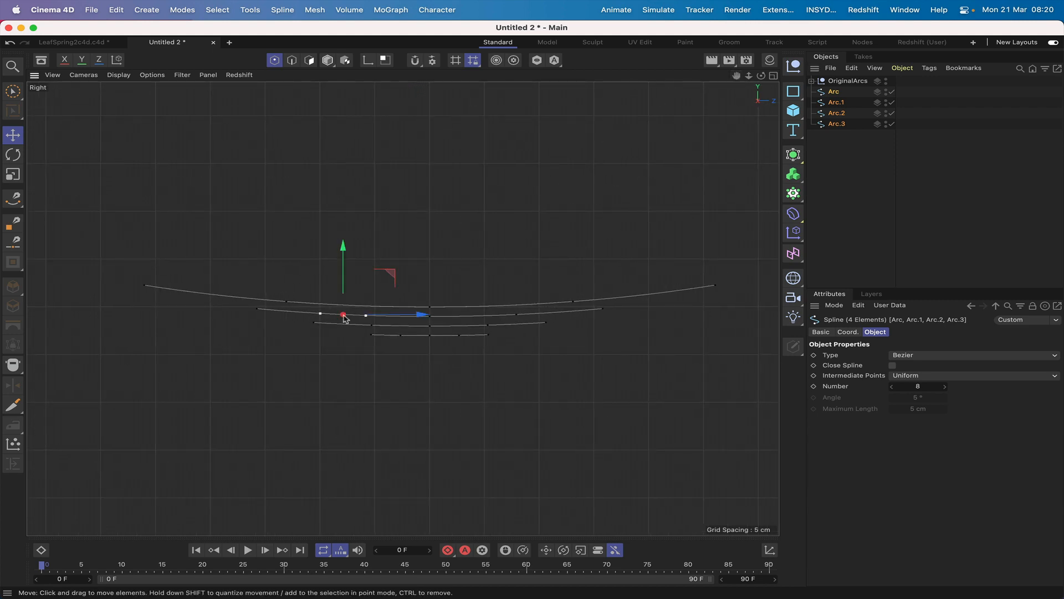
left_click(524, 338)
left_click(519, 316)
key("super+z")
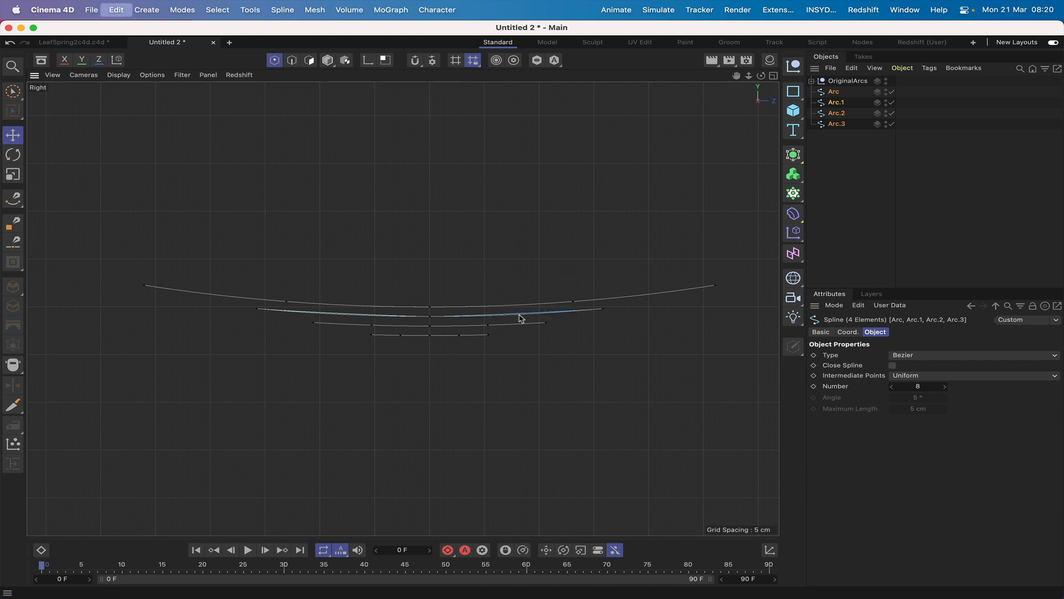
left_click(286, 302)
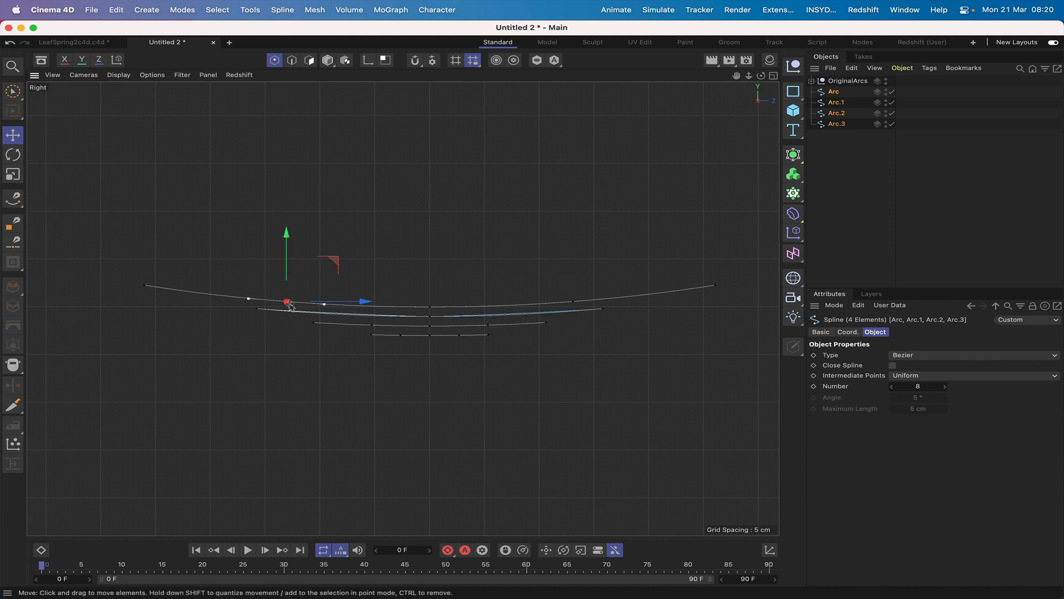
key("super+z")
left_click(574, 302)
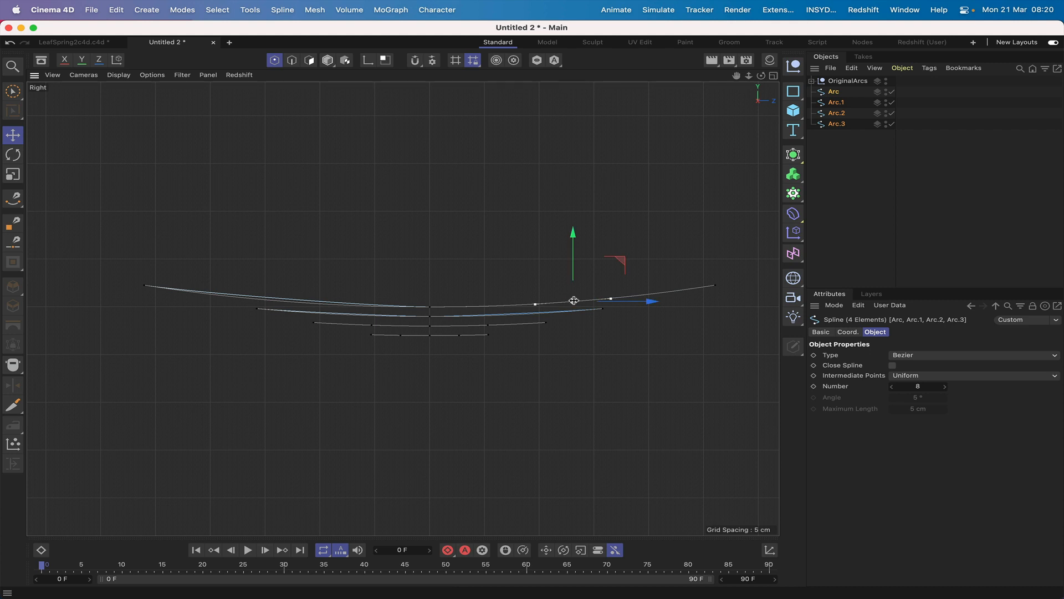
key("super+z")
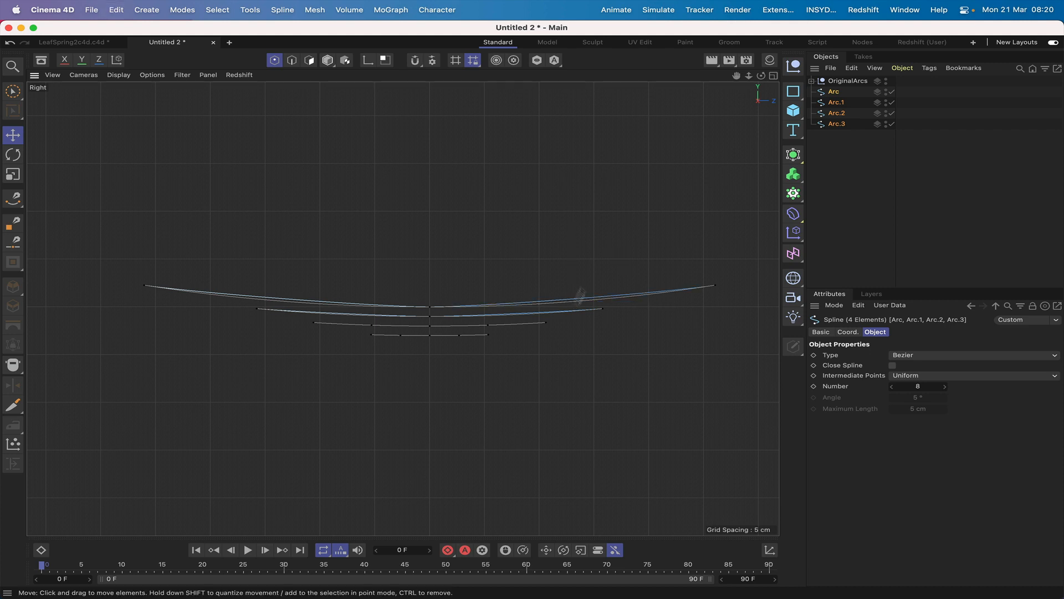
Step: Hide the OriginalArcs group in the viewport and delete the intermediate points between the centre and ends of Arc.2 and Arc.3
left_click(886, 80)
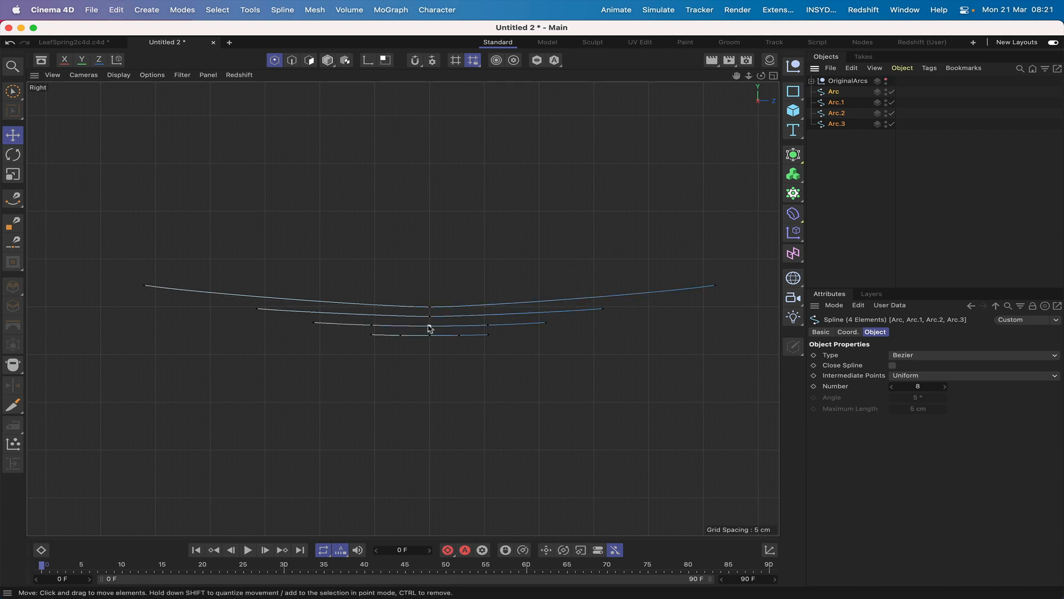
left_click(372, 334)
key("super+z")
left_click(491, 327)
key("super+z")
left_click(460, 334)
key("super+z")
left_click(400, 336)
key("super+z")
Step: Smooth the four reduced splines by changing their type to Akima and back to Bezier
left_click(923, 357)
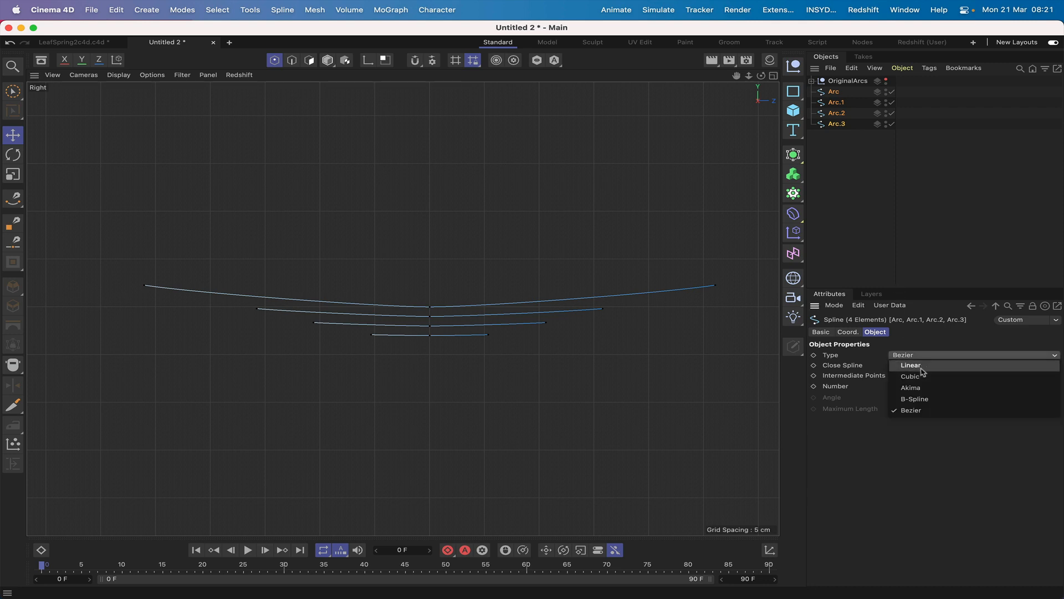
left_click(923, 389)
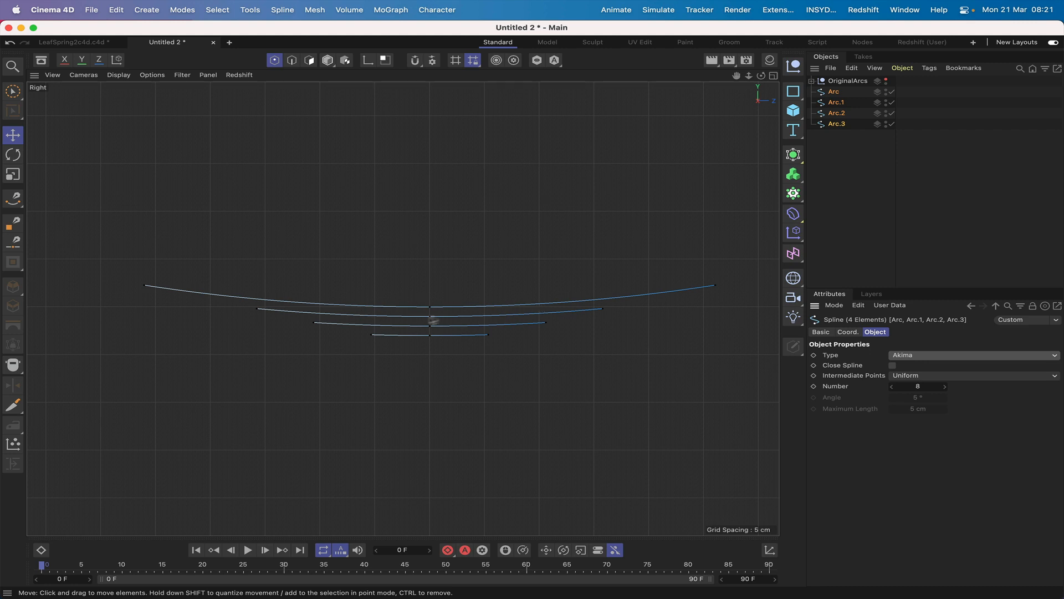
left_click(918, 356)
left_click(925, 410)
left_click(904, 357)
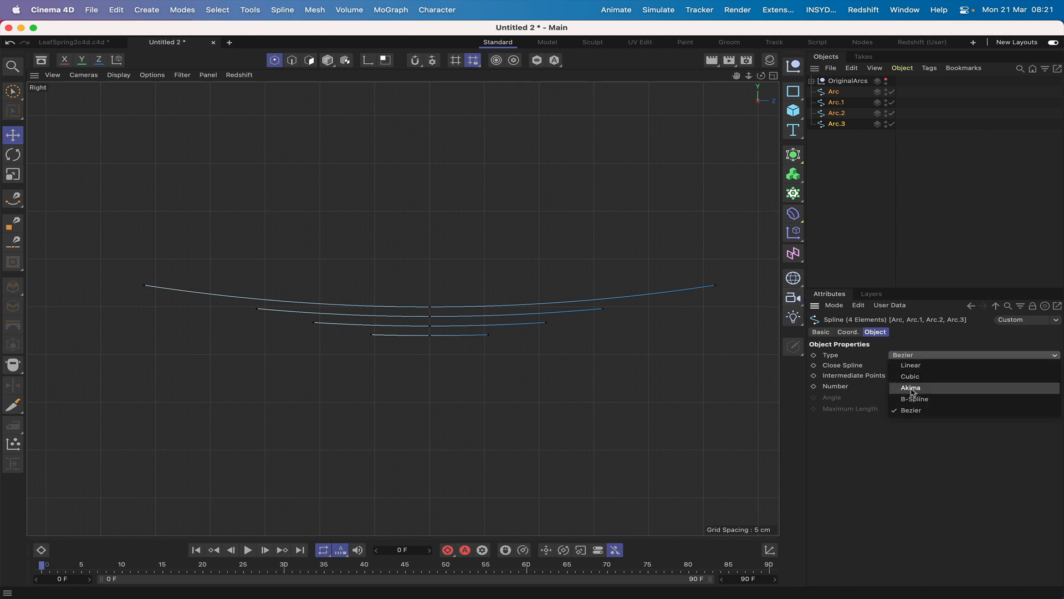
left_click(922, 334)
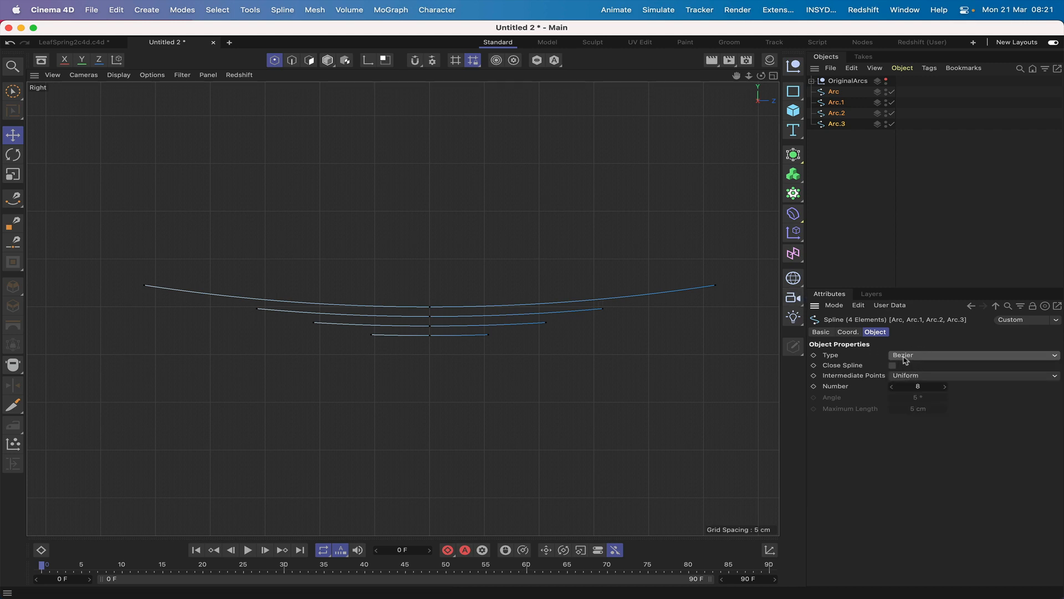
Step: Check the tangents at the uppermost arc's centre point, and merge the four splines into one with Connect Objects + Delete
left_click(429, 308)
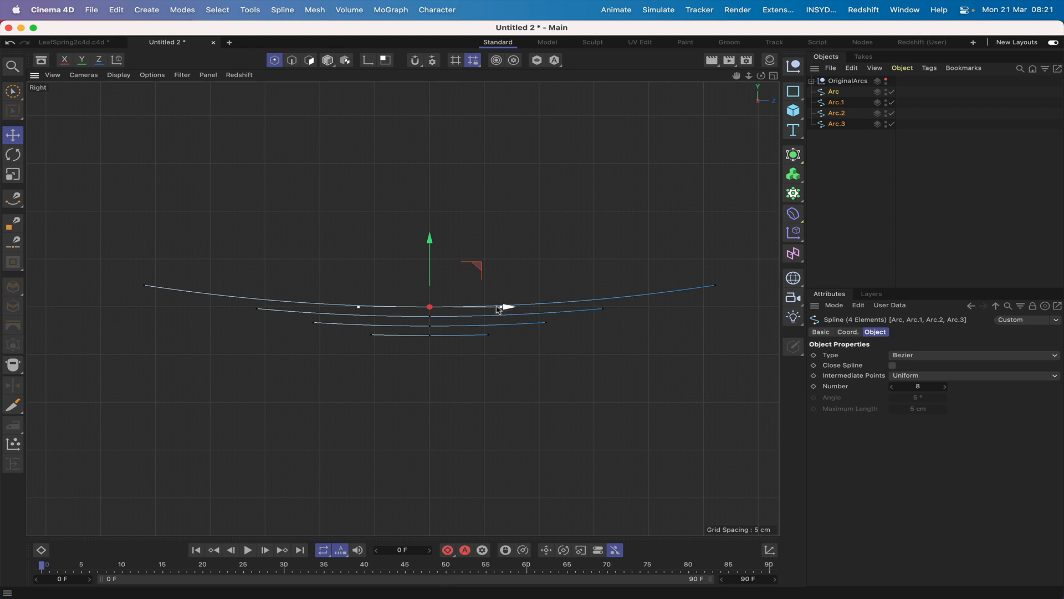
left_click(486, 253)
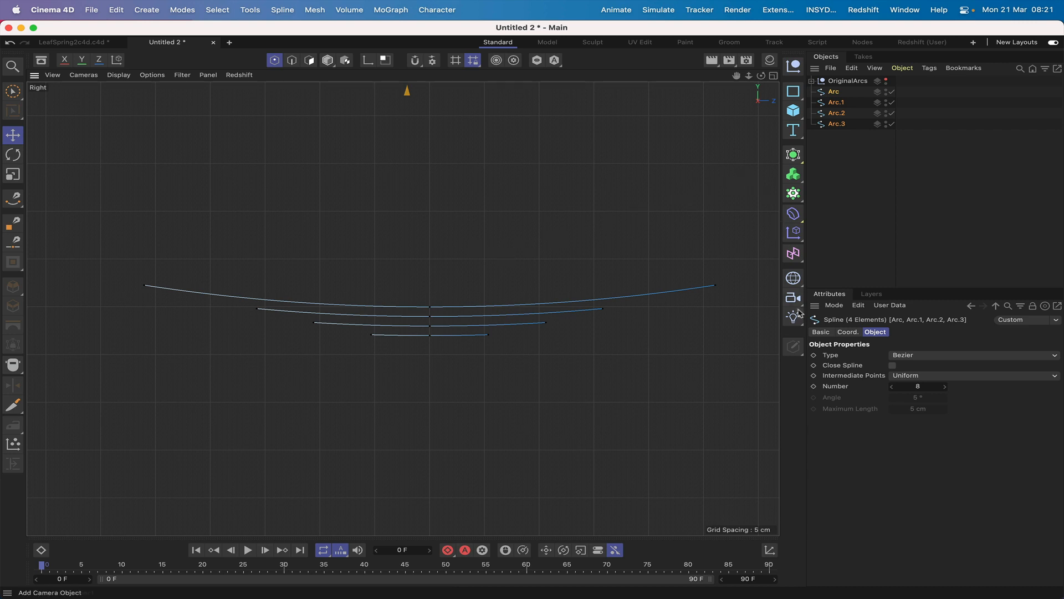
left_click(793, 353)
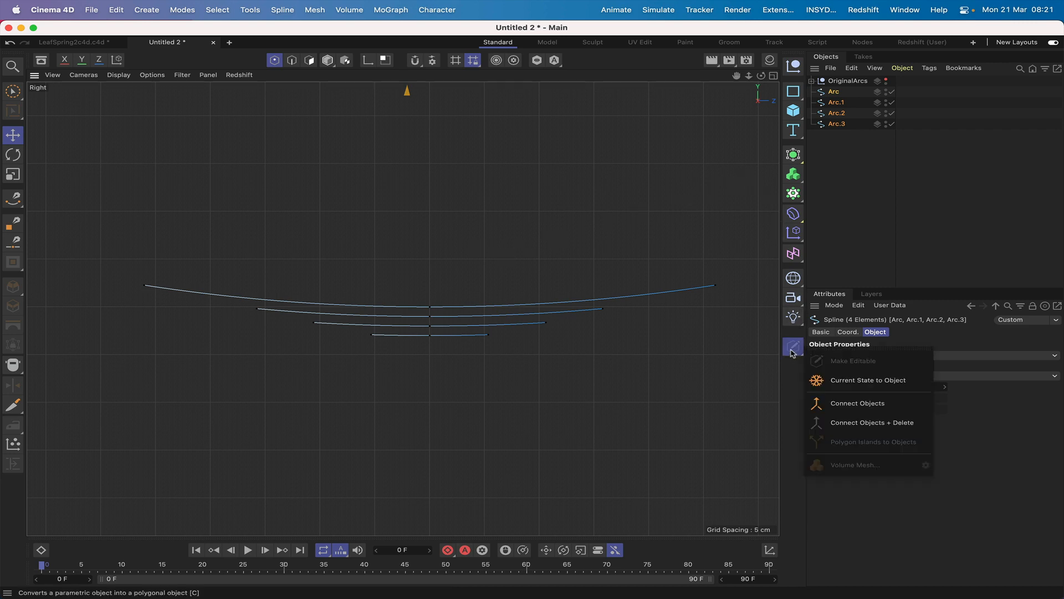
left_click(847, 423)
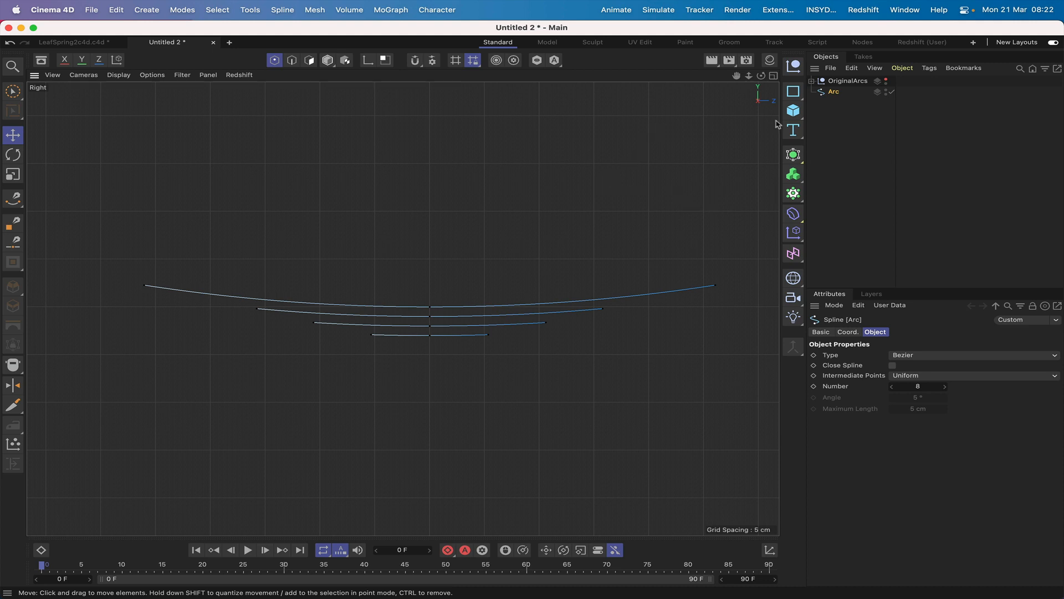
Step: Add a rectangle spline in the ZY plane and set its width to 5 cm
left_click(795, 93)
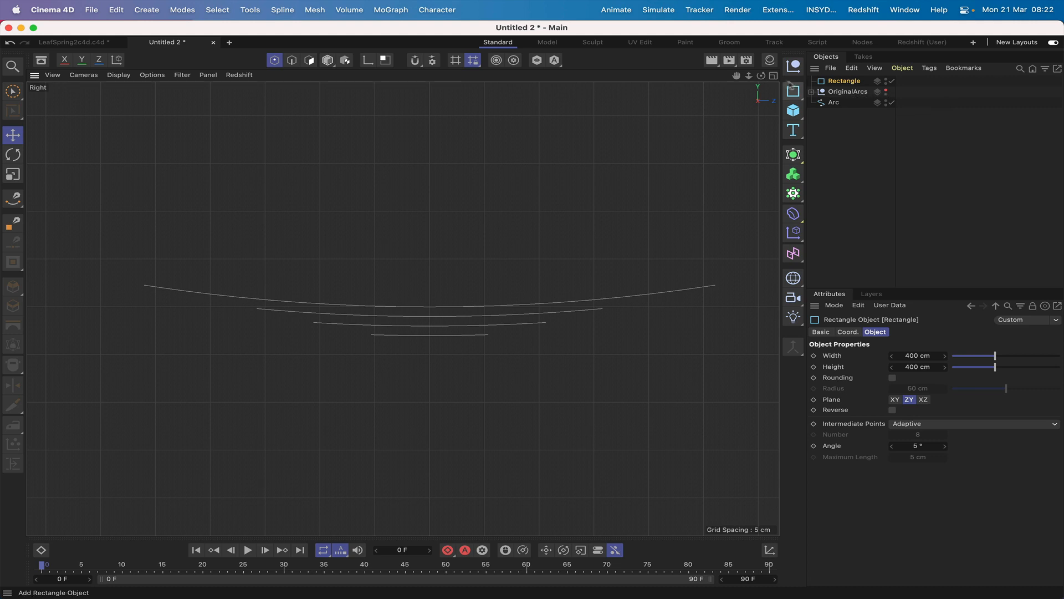
right_click_drag(737, 77, 587, 82)
left_click_drag(737, 77, 733, 100)
left_click_drag(403, 308, 392, 372)
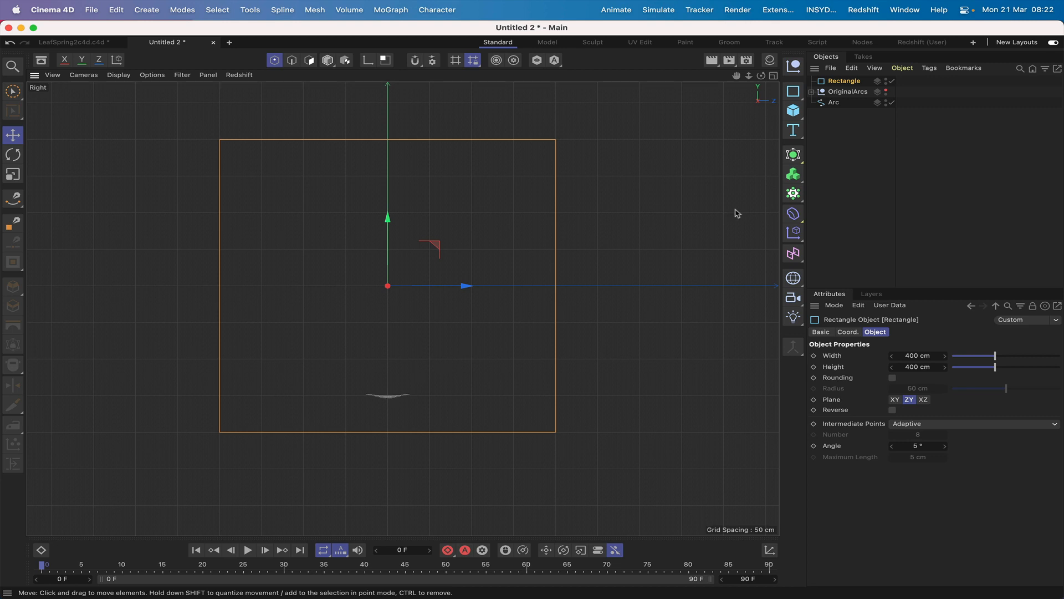
middle_click_drag(736, 214, 732, 222, "alt")
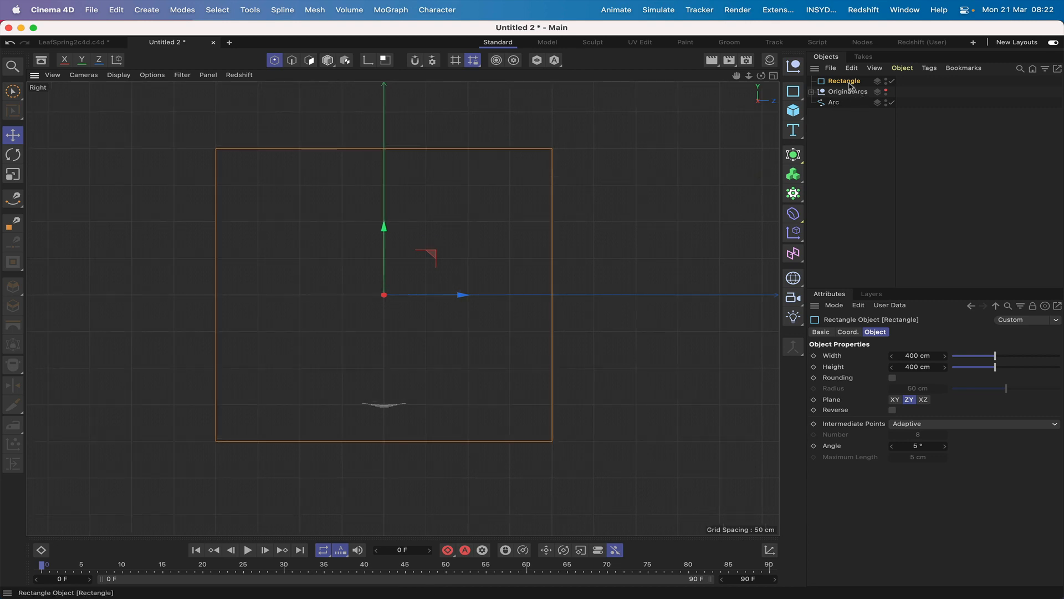
left_click(915, 357)
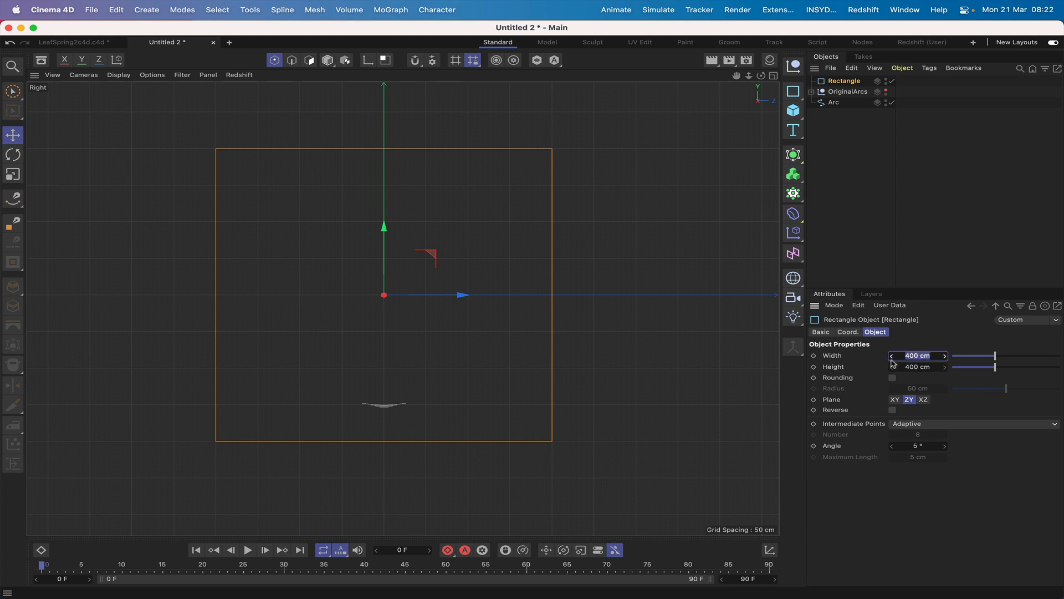
left_click(892, 356)
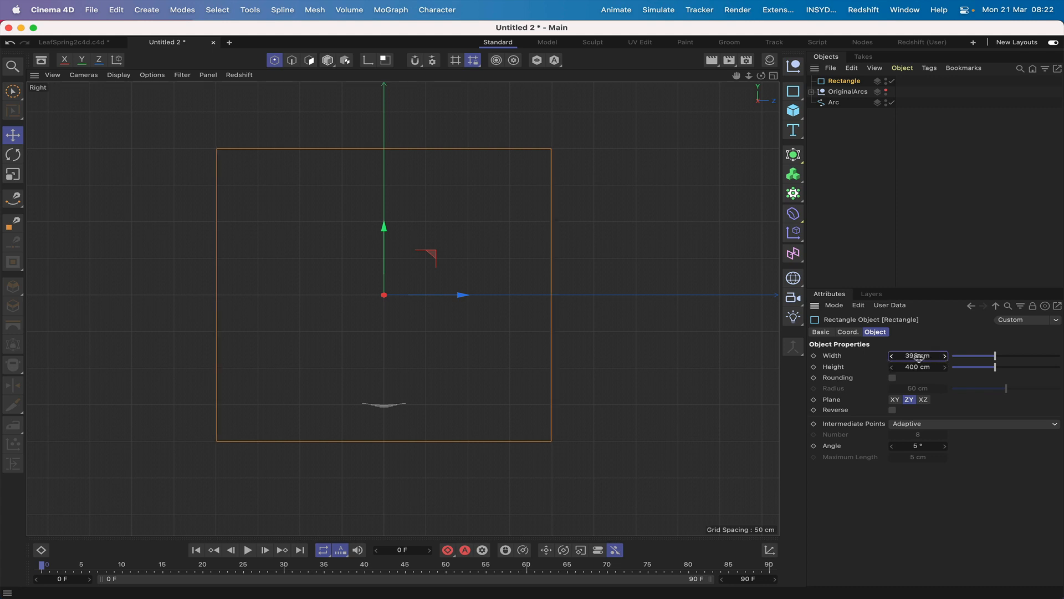
left_click_drag(993, 357, 954, 360)
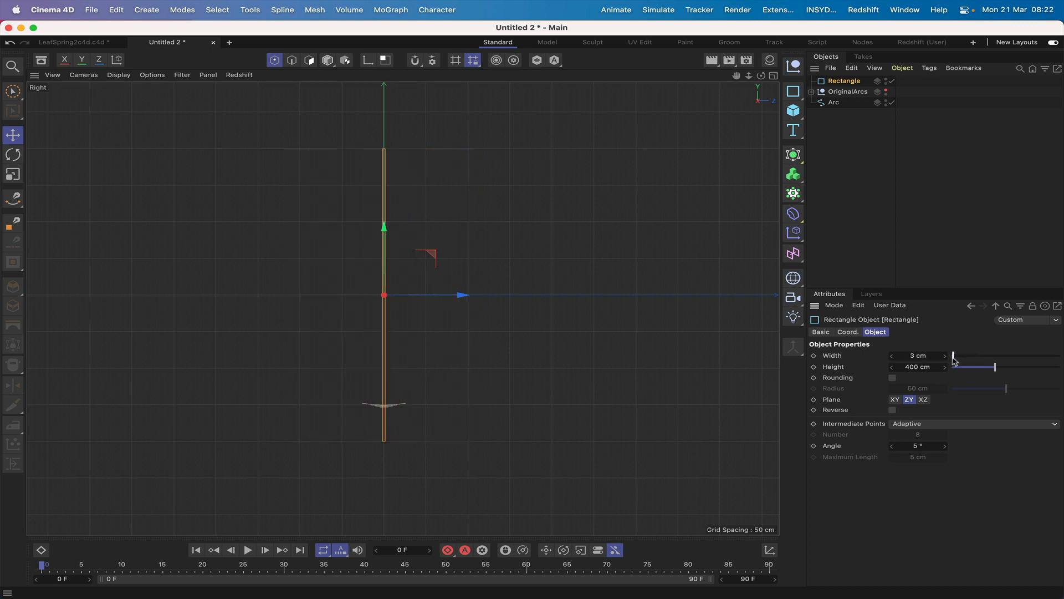
left_click(946, 357)
left_click(946, 357)
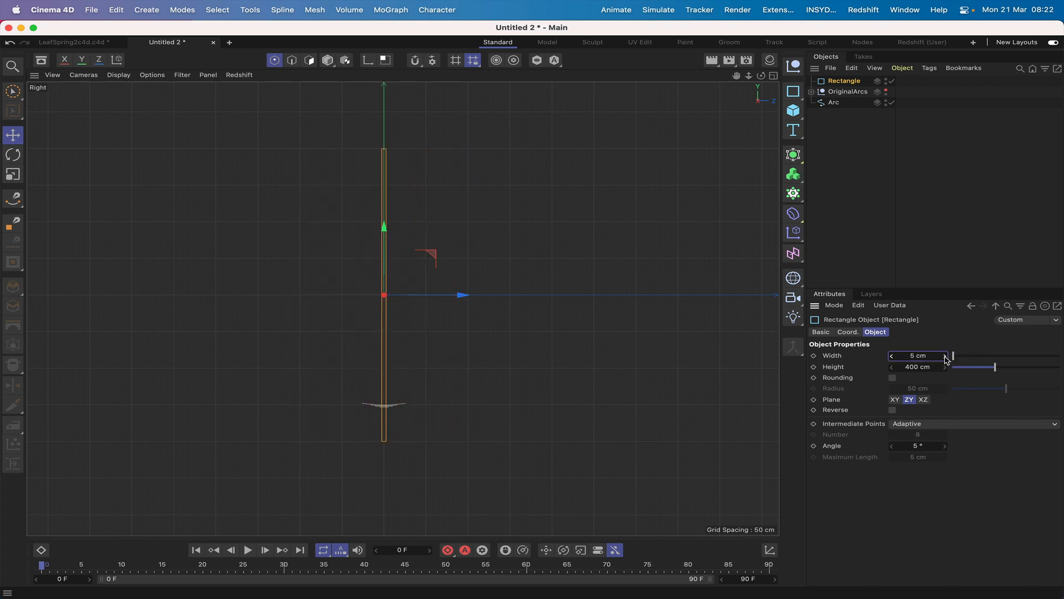
Step: Set the rectangle's height to 0.975 cm and move it between OriginalArcs and Arc in the object hierarchy
left_click(910, 368)
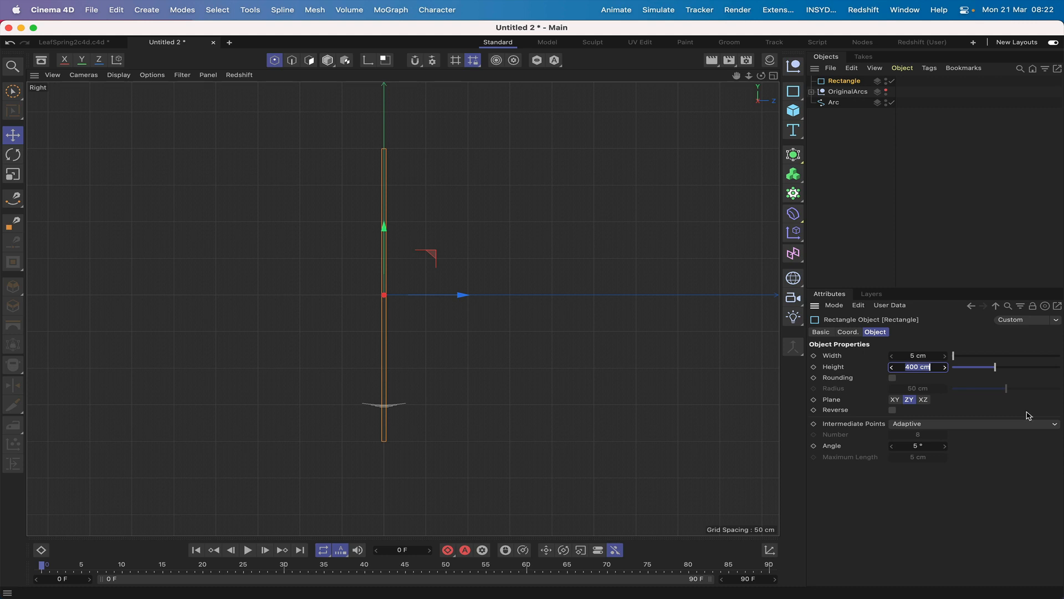
type("975")
key("Return")
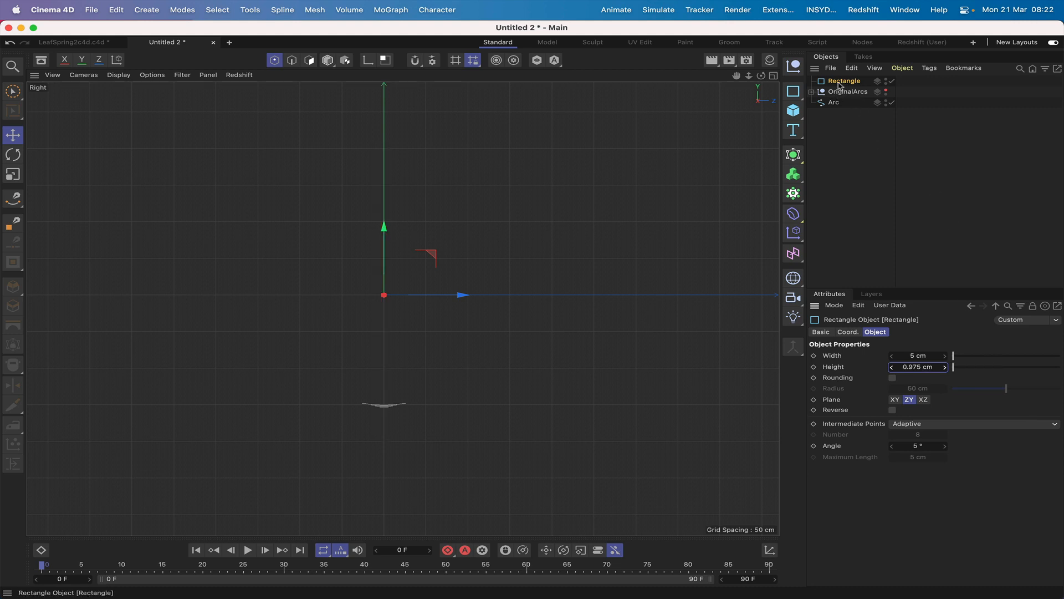
left_click_drag(840, 85, 843, 98)
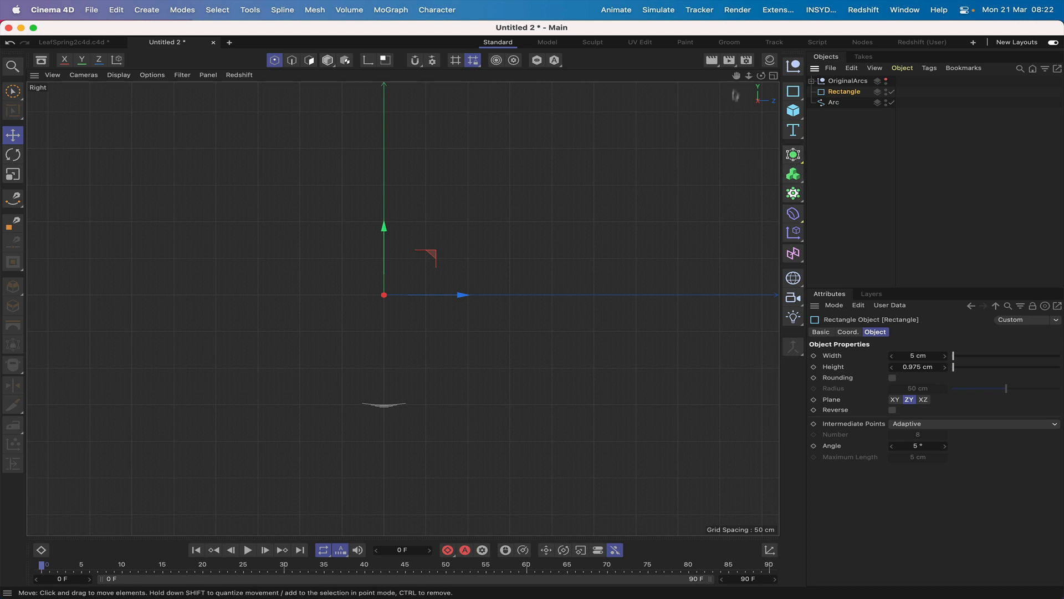
Step: Create a Sweep generator with the Rectangle as its profile and the merged Arc spline as its path
right_click_drag(736, 75, 776, 75)
left_click_drag(736, 75, 787, 60)
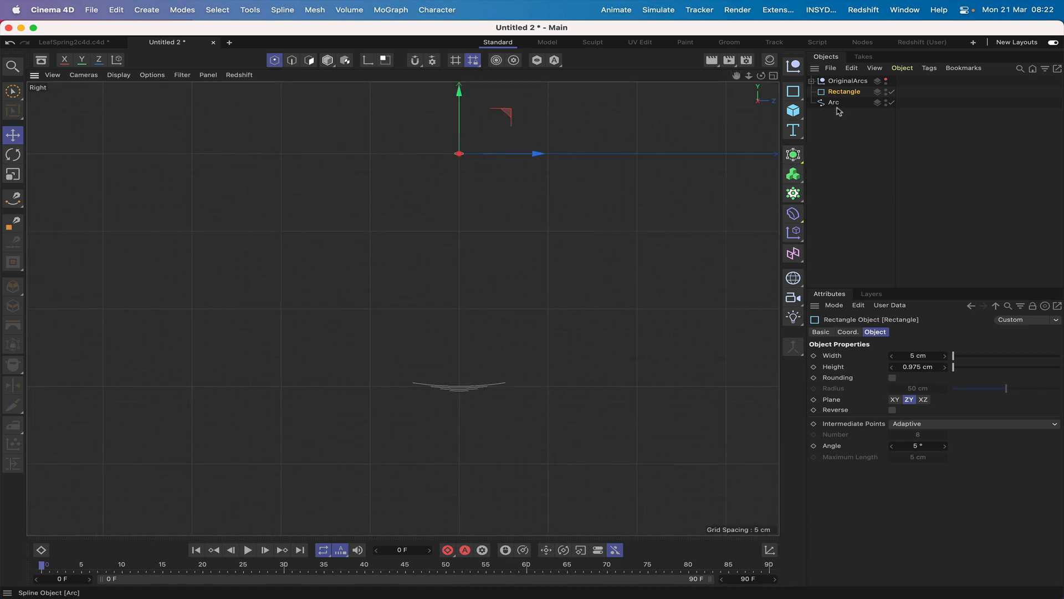
left_click(794, 155)
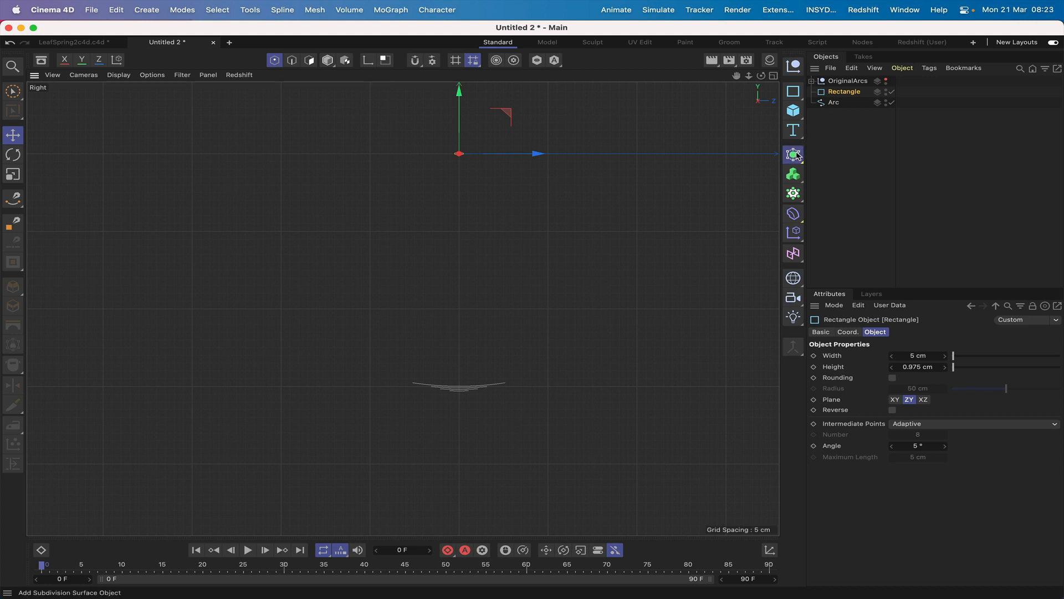
left_click(929, 212, "alt")
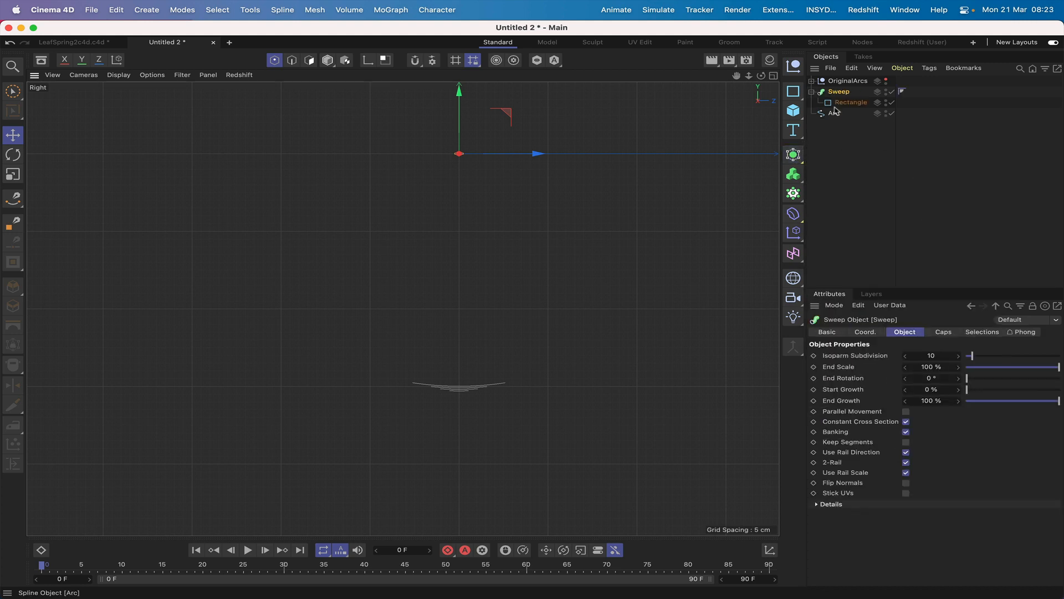
left_click_drag(833, 114, 843, 109)
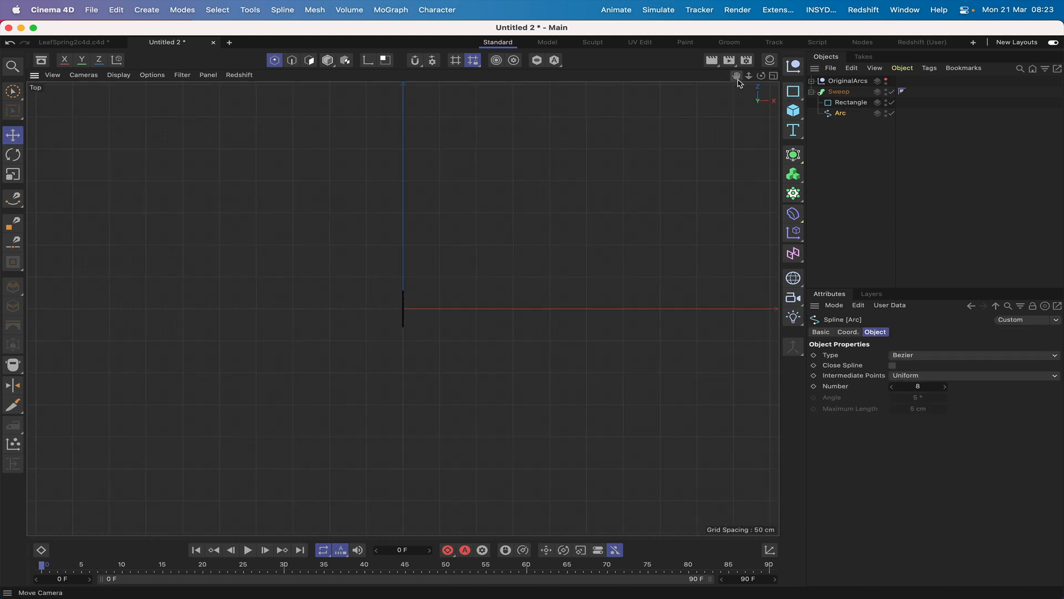
Step: Try the rectangle profile in the XZ and XY planes in the perspective view, and return it to the ZY plane
key("F1")
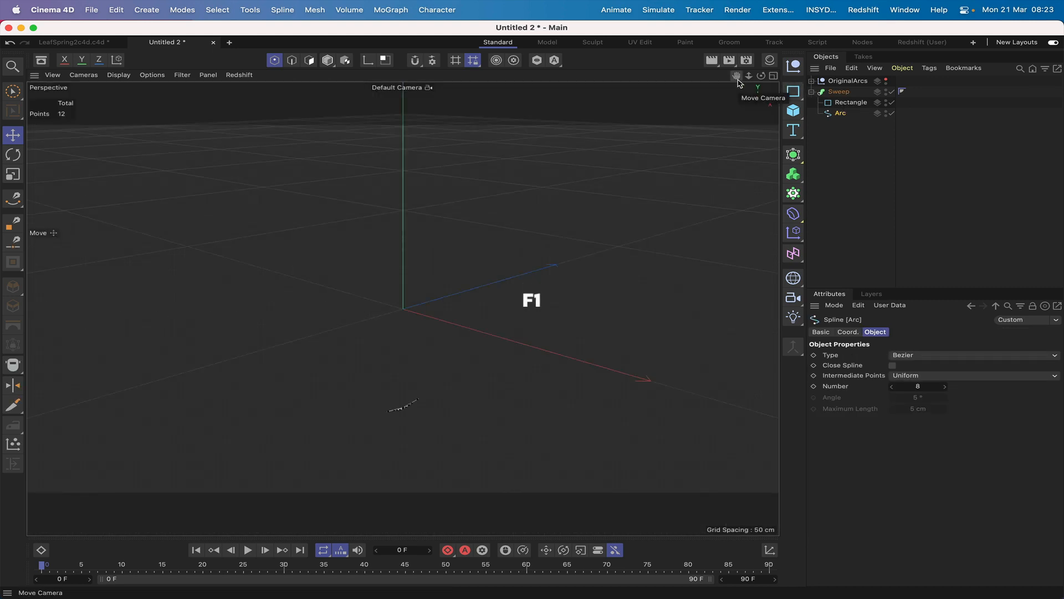
mouse_move(738, 83)
left_mouse_down()
mouse_move(403, 308)
mouse_move(736, 76)
left_mouse_up()
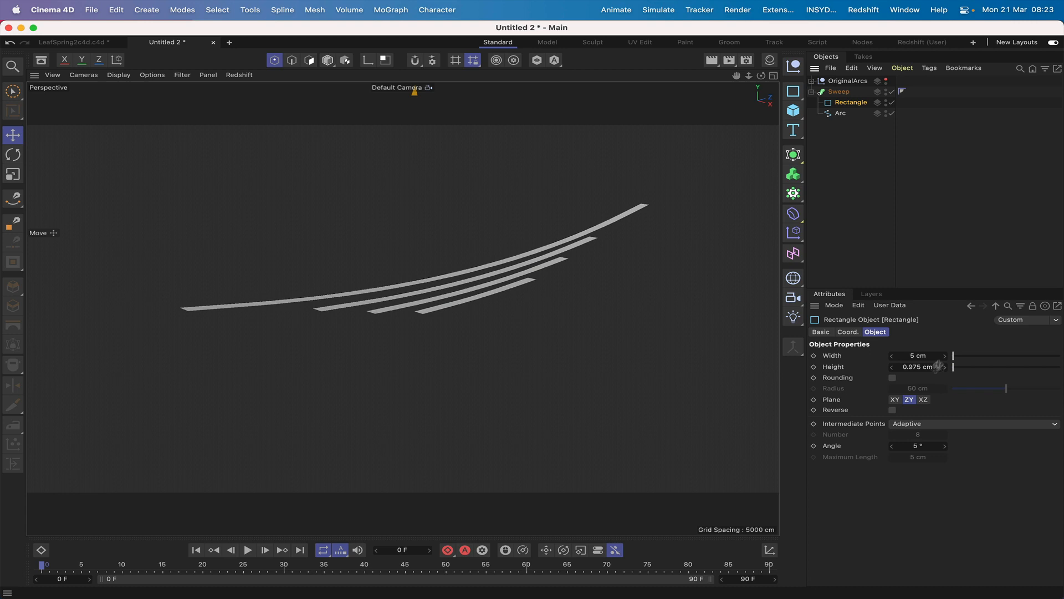
left_click(924, 400)
left_click(895, 400)
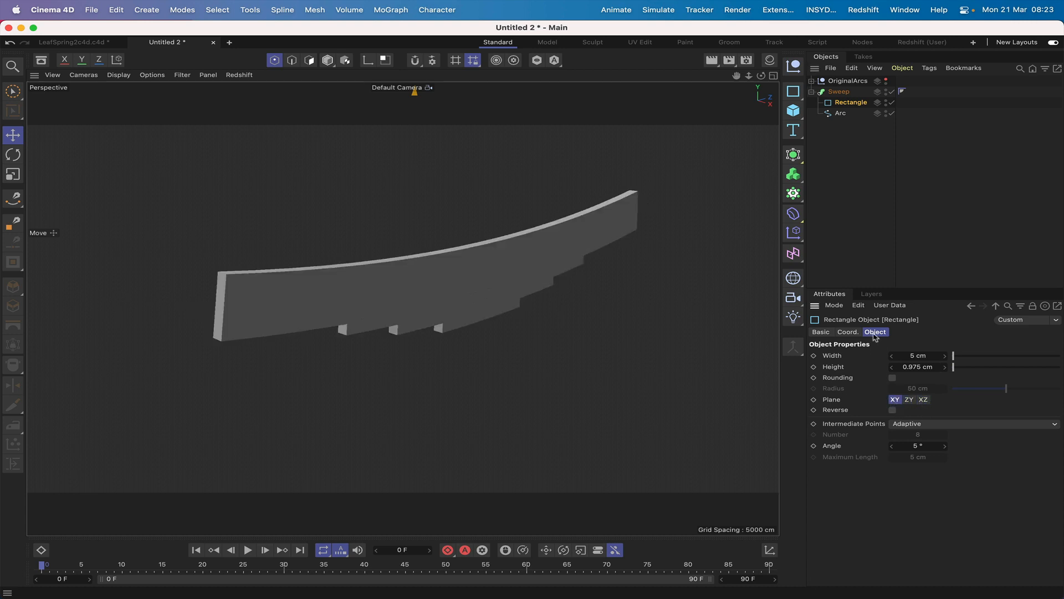
left_click(909, 399)
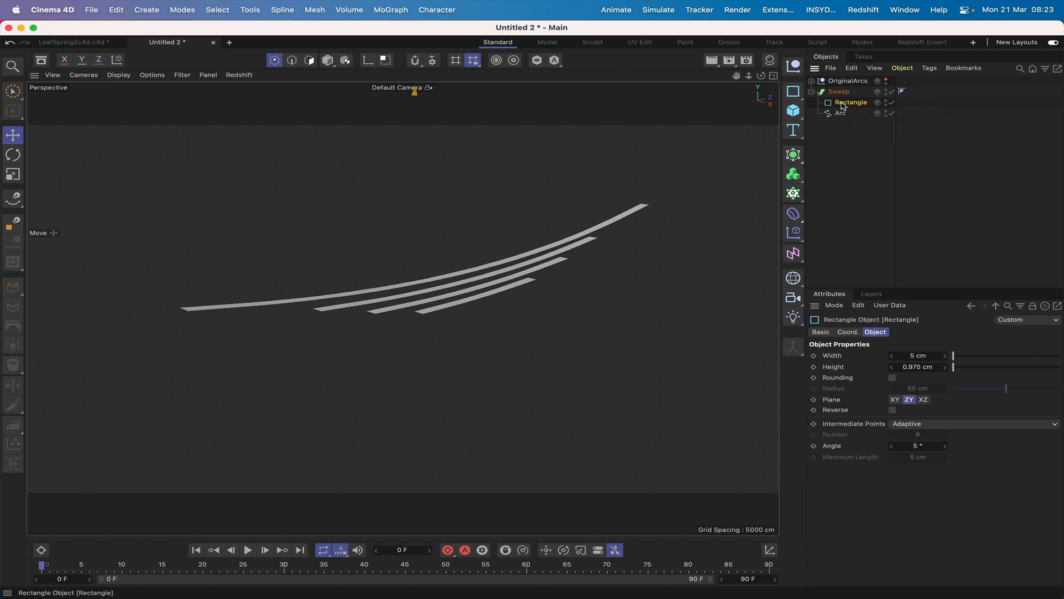
Step: Set the rectangle profile's height to 5 cm and width to 0.975 cm, and orient it in the XY plane
left_click(915, 367)
type("5")
key("Return")
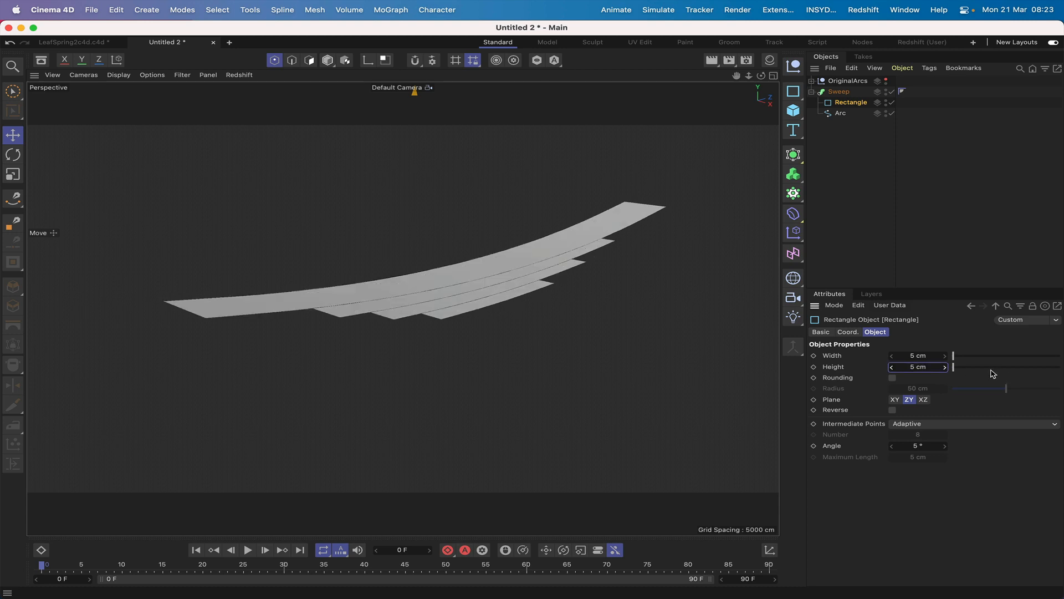
left_click(915, 356)
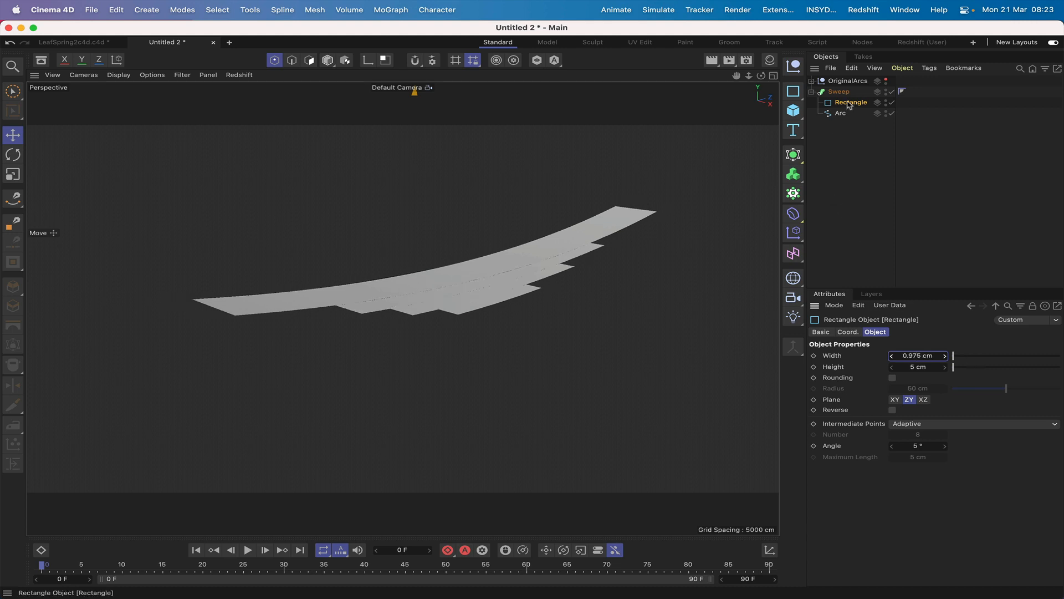
left_click(923, 400)
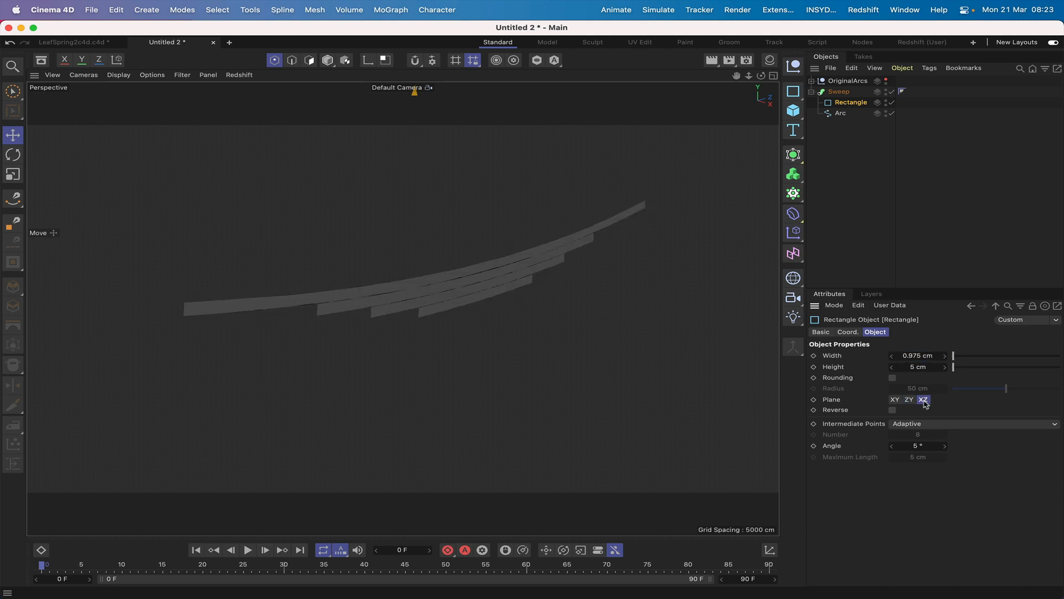
left_click(895, 400)
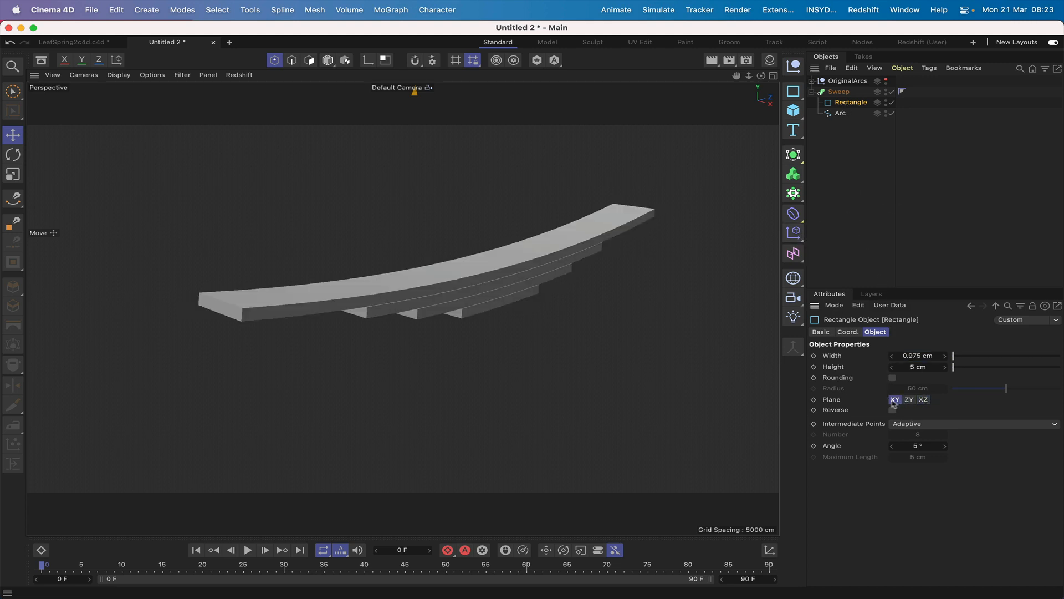
Step: Enable rounding on the rectangle profile and set its corner radius to 0.2 cm
left_click_drag(762, 75, 774, 111)
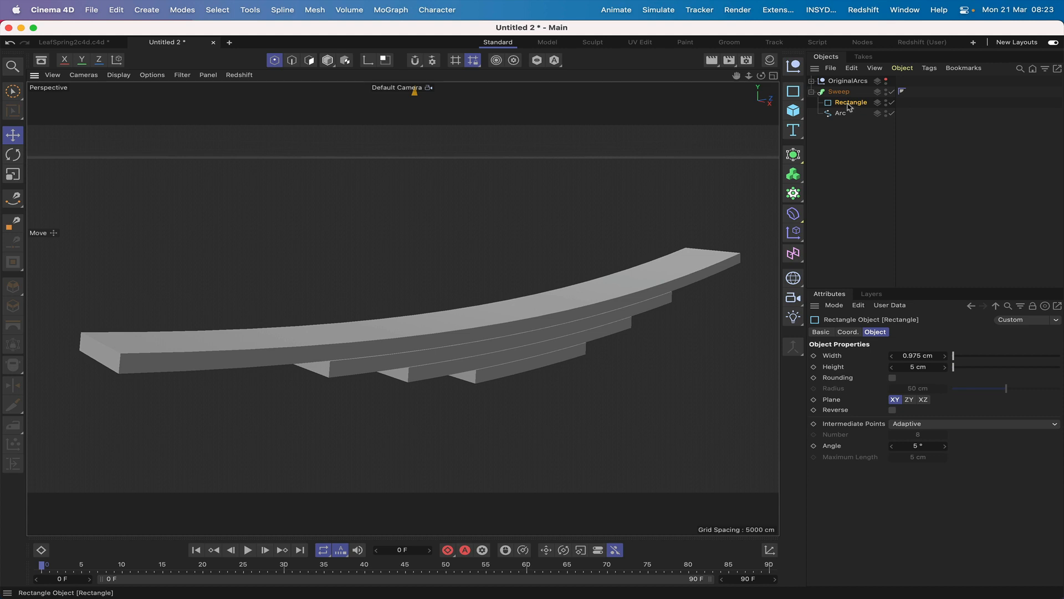
left_click(893, 378)
left_click(915, 390)
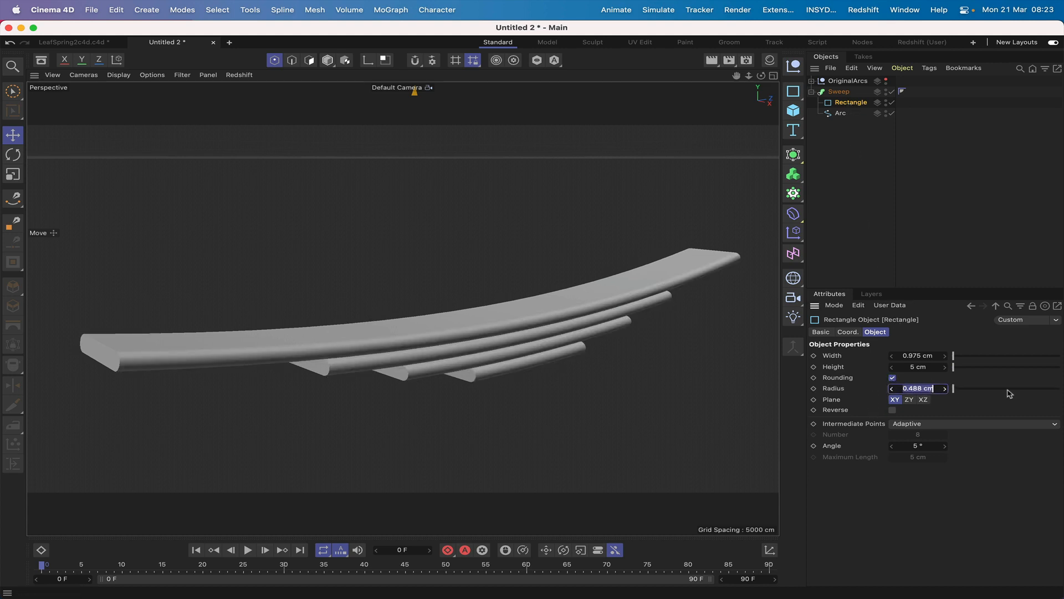
key("BackSpace")
type(".2")
key("Return")
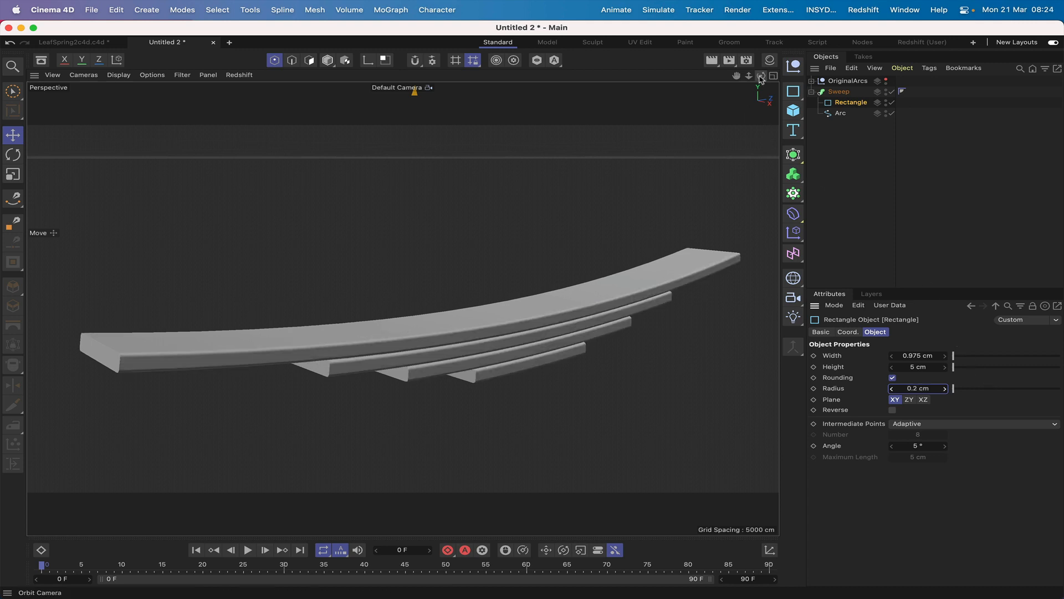
Step: Set the bevel size of the Sweep's caps to 0.2 cm with the Round shape
left_click_drag(761, 76, 761, 100)
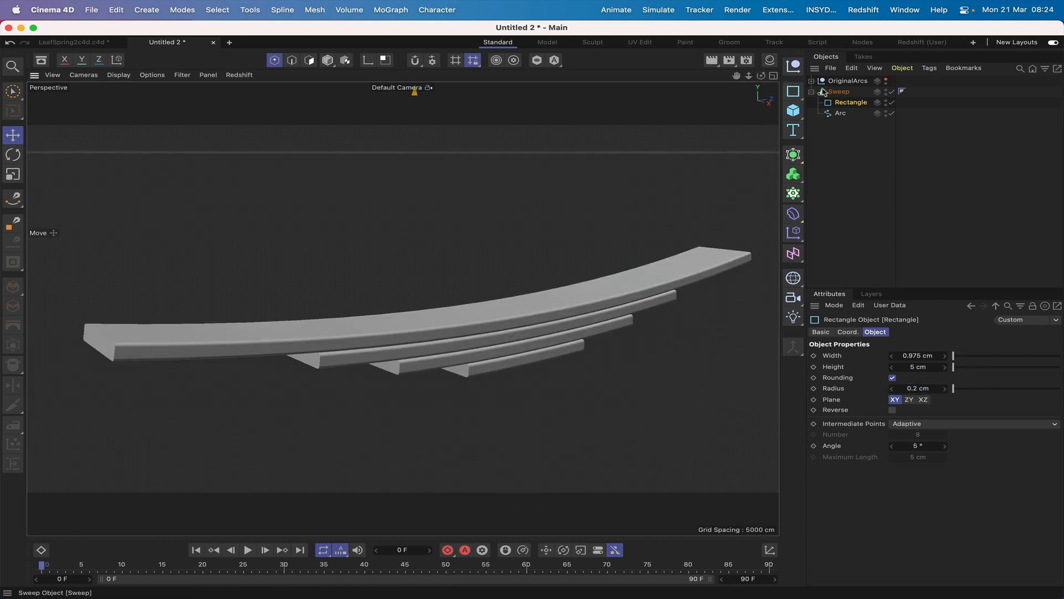
left_click(839, 92)
left_click(943, 332)
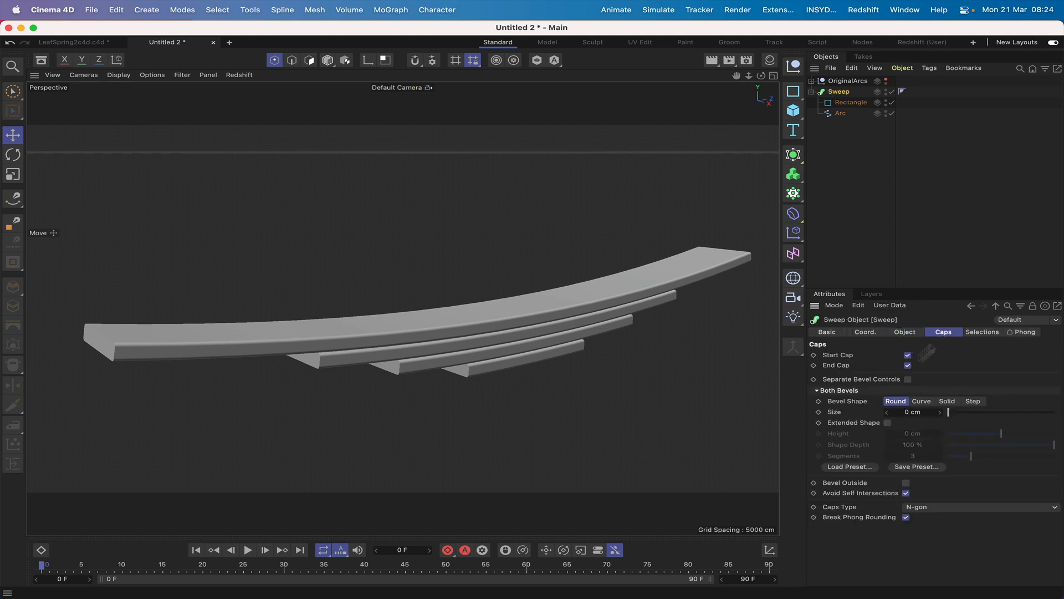
left_click(909, 411)
key("Return")
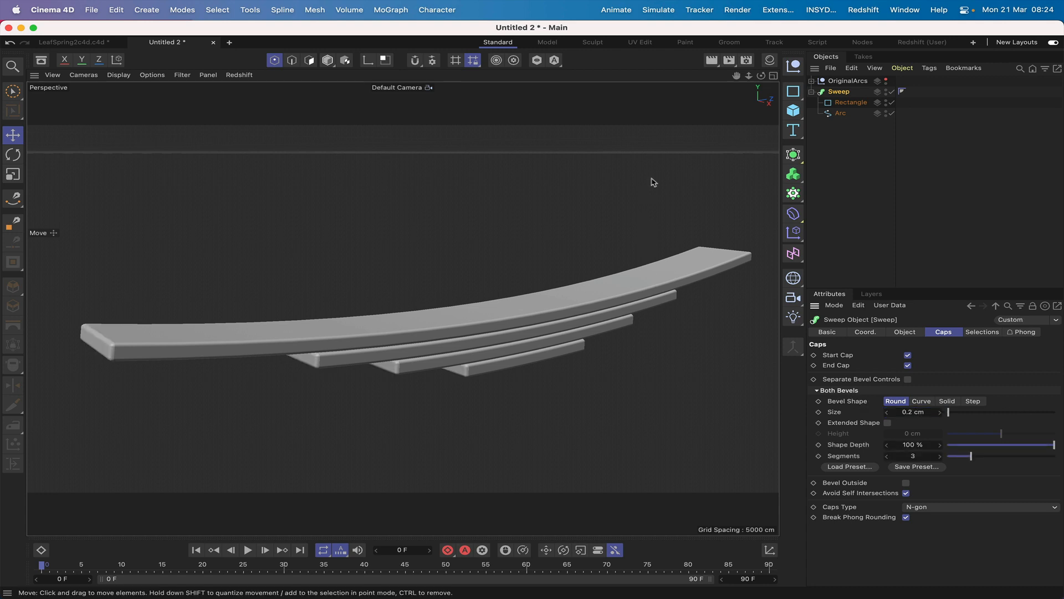
Step: Disable the Sweep generator and select the merged Arc spline inside it
left_click_drag(762, 76, 722, 71)
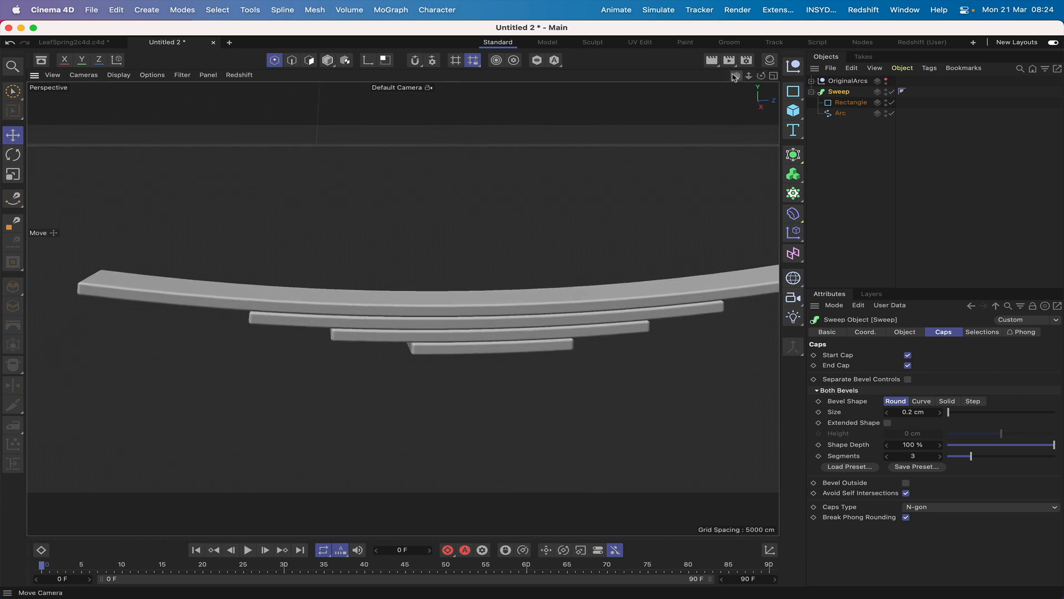
right_click_drag(736, 76, 715, 83)
left_click_drag(736, 76, 696, 79)
right_click_drag(737, 76, 770, 74)
left_click_drag(736, 80, 738, 80)
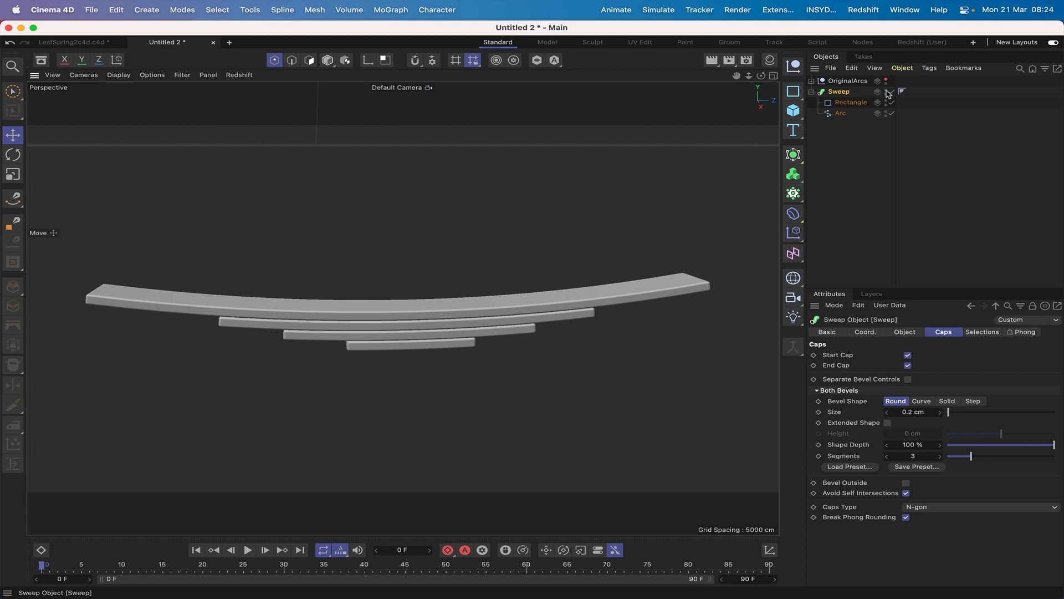
left_click(891, 93)
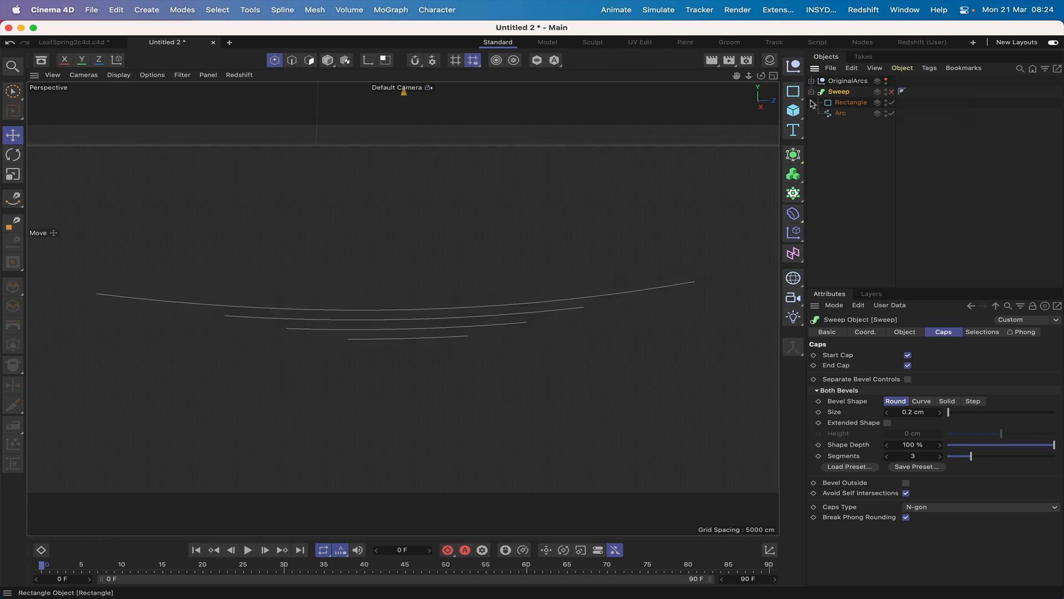
left_click(842, 114)
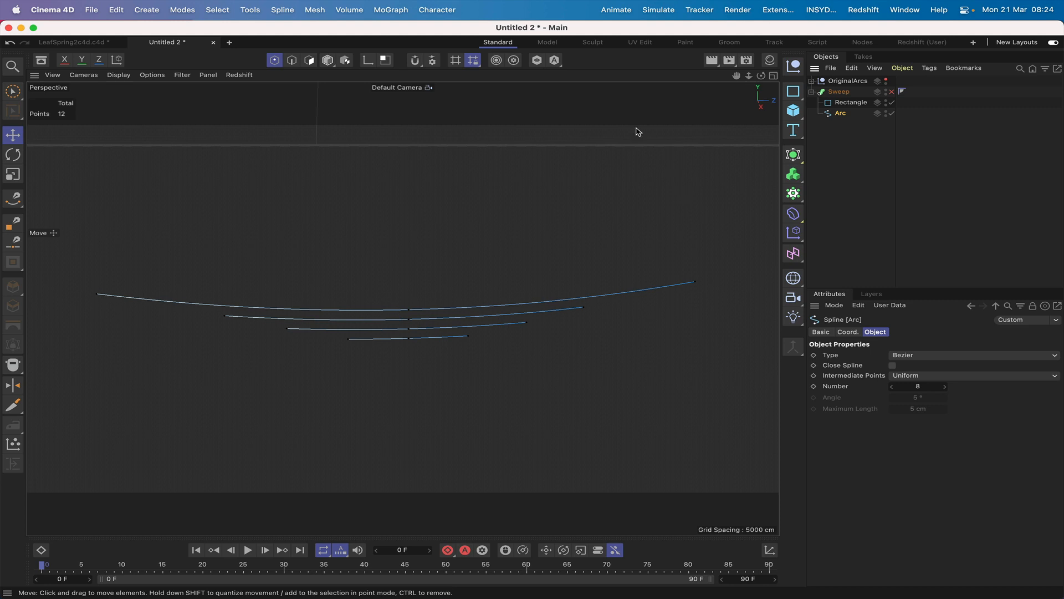
Step: Add a circle spline in the ZY plane from the Right view and set its radius to 2 cm
key("F3")
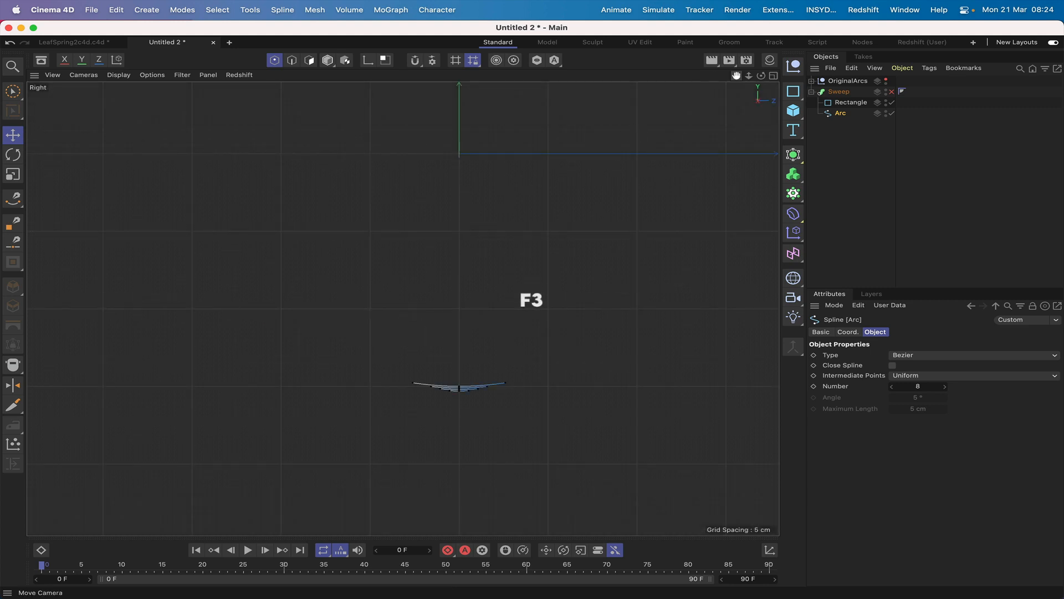
right_click_drag(736, 76, 737, 78)
left_click_drag(736, 77, 605, 1)
right_click_drag(736, 77, 818, 77)
left_click_drag(736, 77, 910, 102)
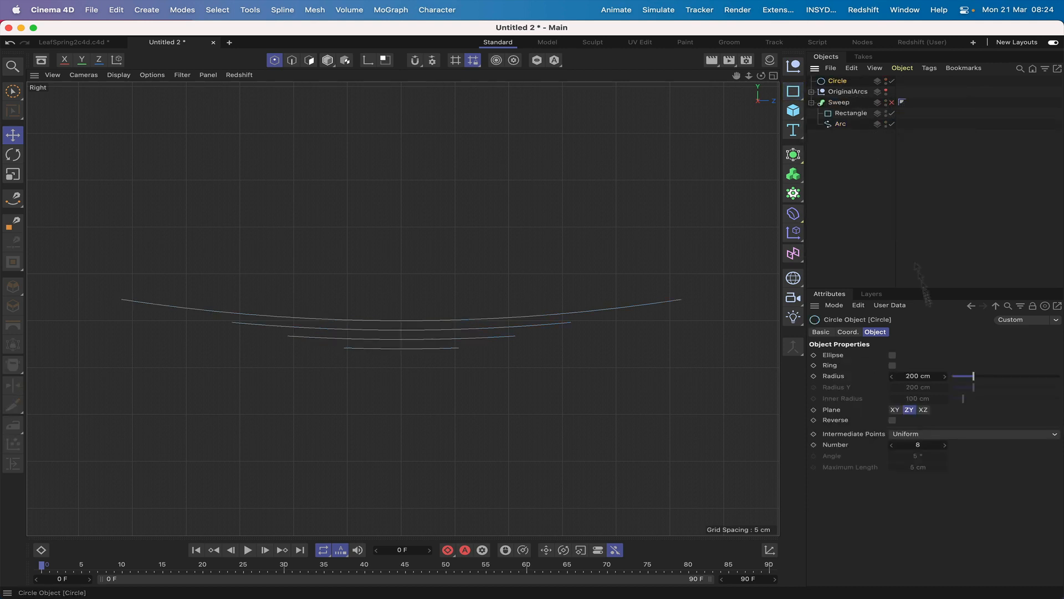
left_click(918, 376)
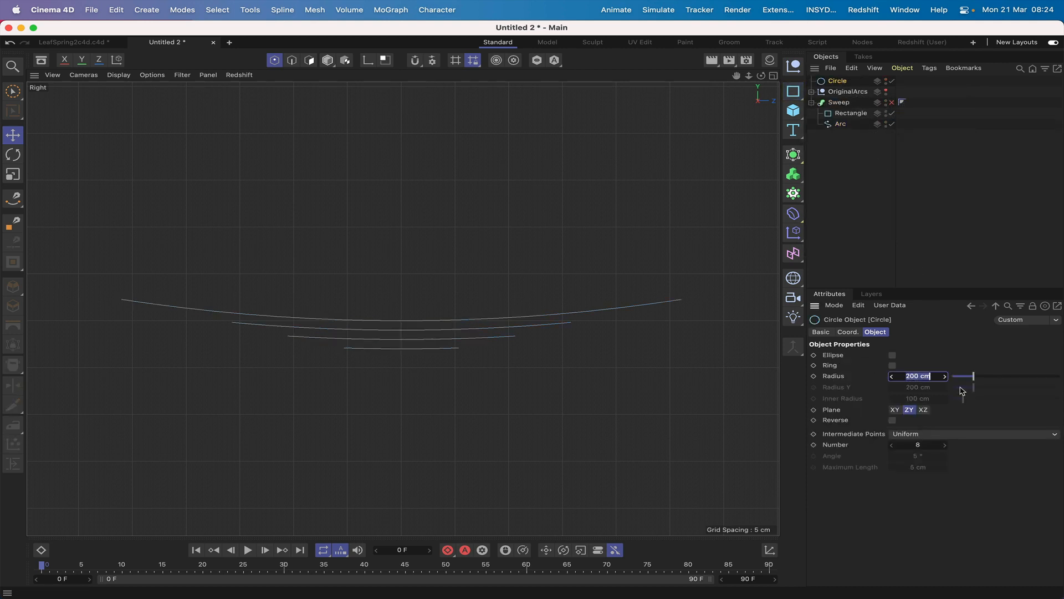
type("2")
key("Return")
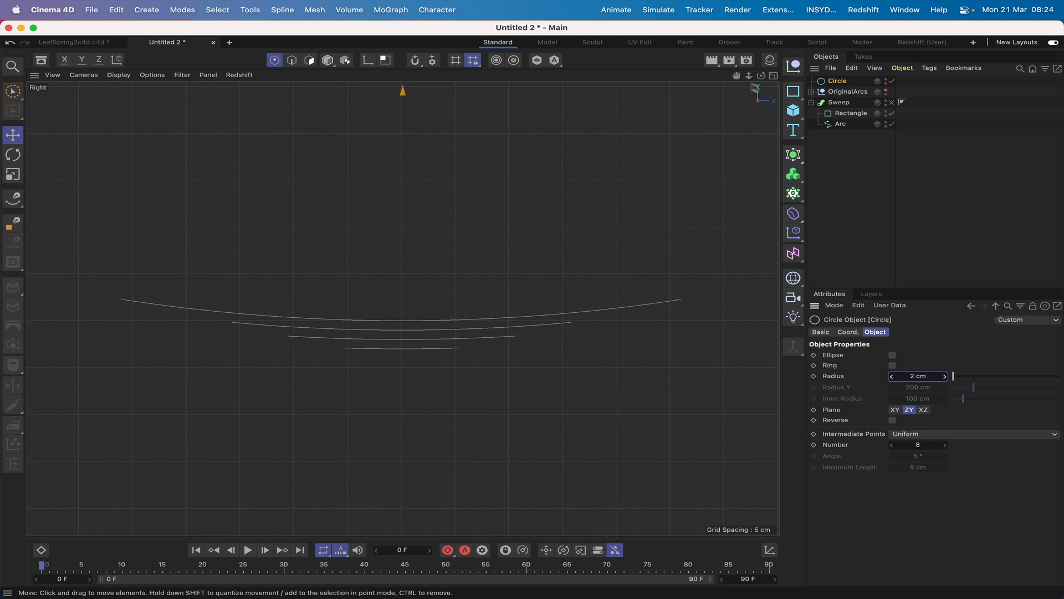
Step: Move the circle down from the world origin to just above the middle of the stacked arcs
left_click_drag(736, 77, 650, 87)
left_click(772, 77)
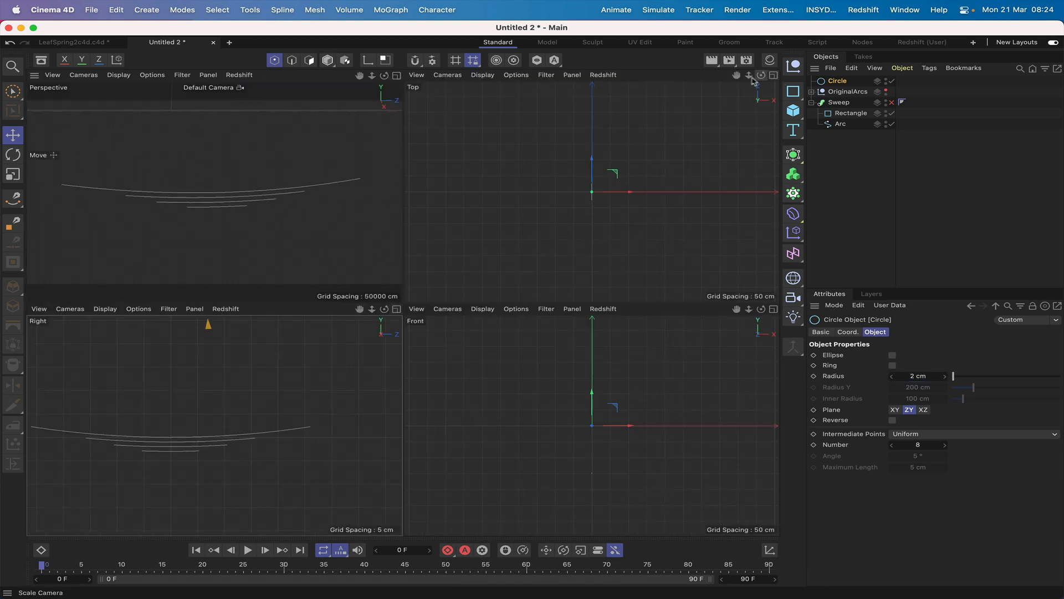
left_click(736, 75)
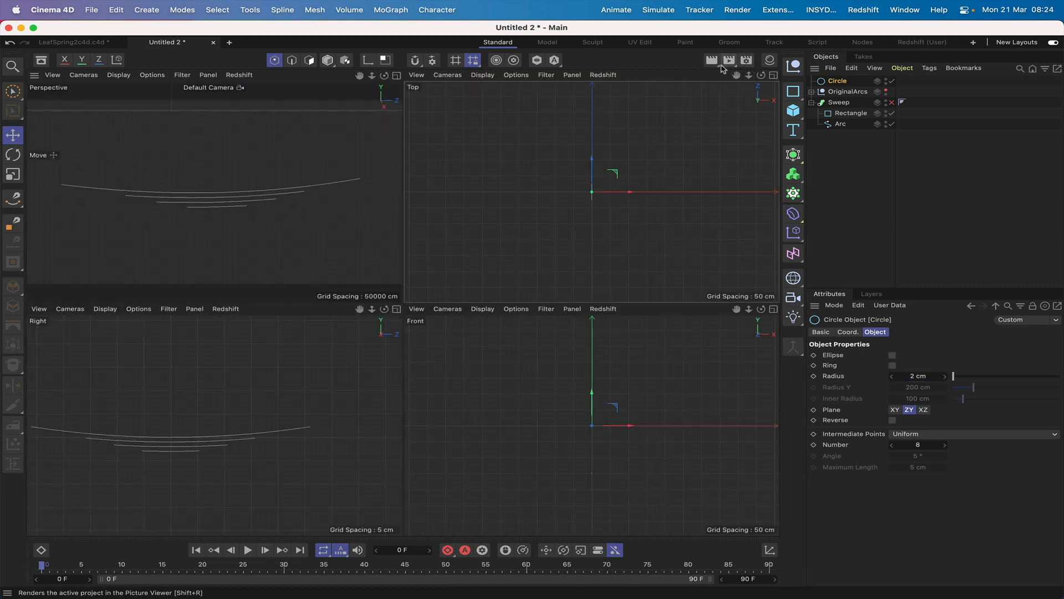
key("F3")
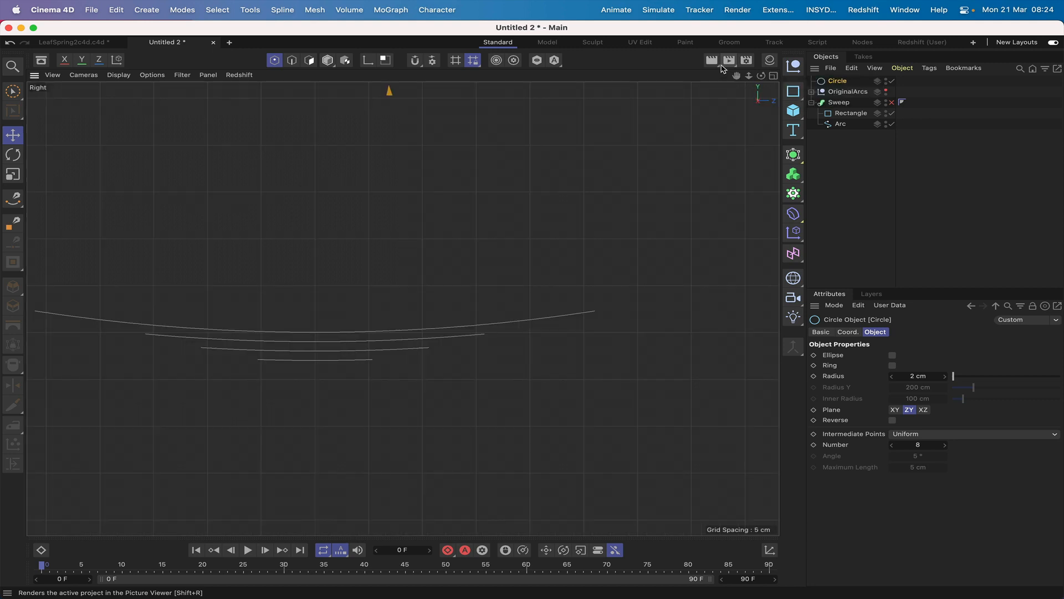
right_click_drag(737, 76, 688, 76)
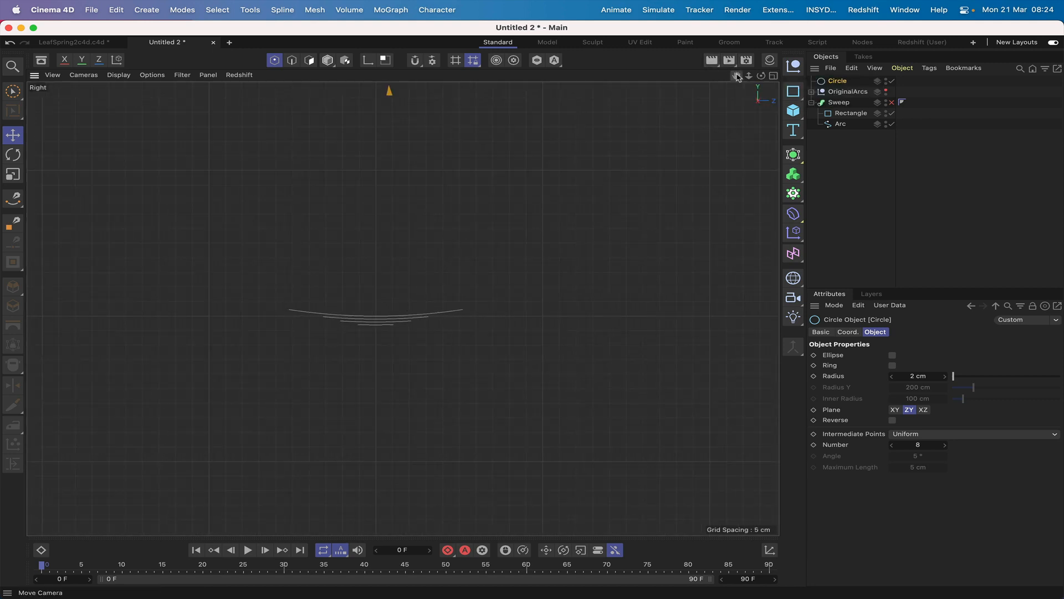
left_click_drag(736, 76, 762, 127)
right_click_drag(736, 76, 696, 76)
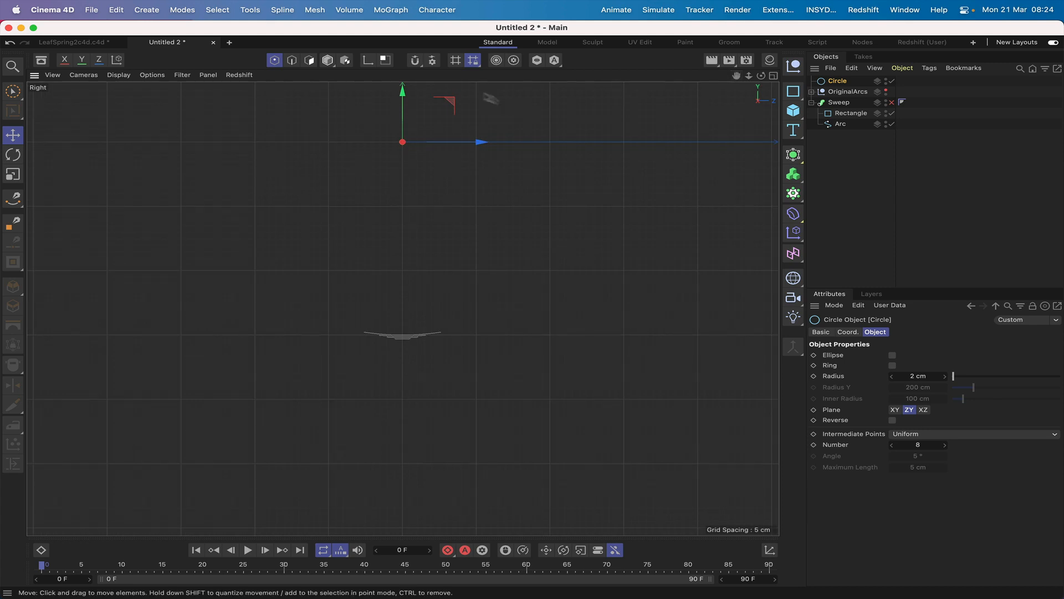
left_click_drag(403, 102, 403, 281)
Step: Position the circle along Z and Y so that it sits on the positive-Z end of the uppermost arc
left_click_drag(736, 76, 736, 107)
right_click_drag(736, 76, 804, 76)
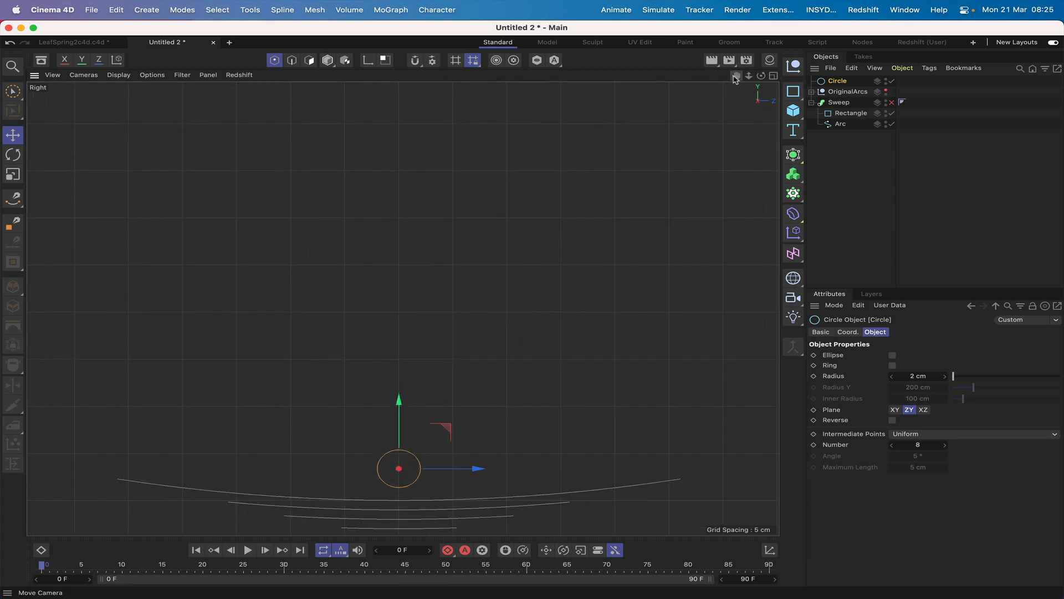
left_click_drag(737, 76, 736, 0)
left_click_drag(477, 308, 764, 309)
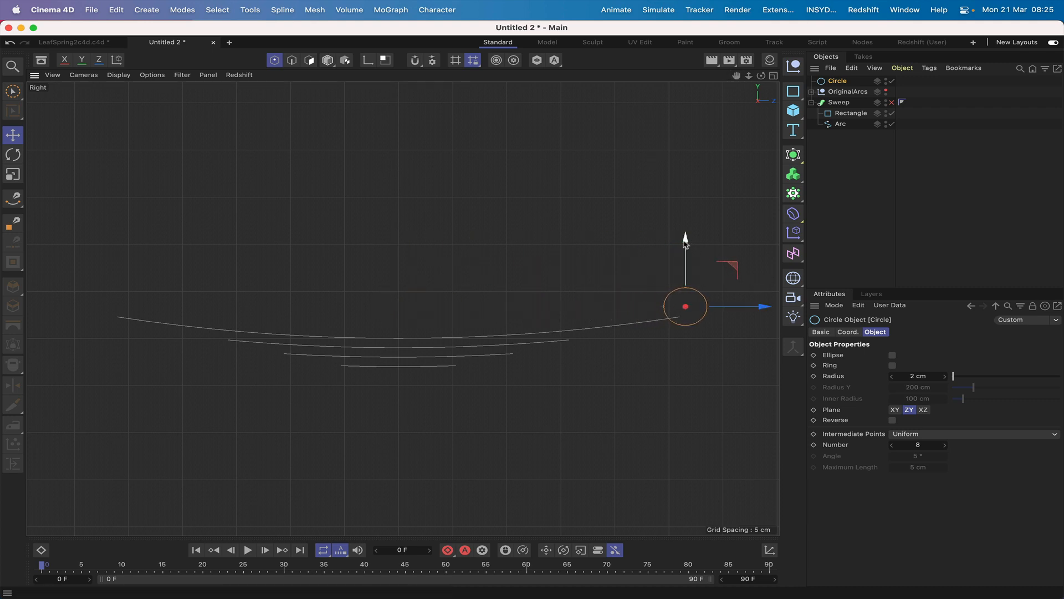
left_click_drag(686, 244, 686, 234)
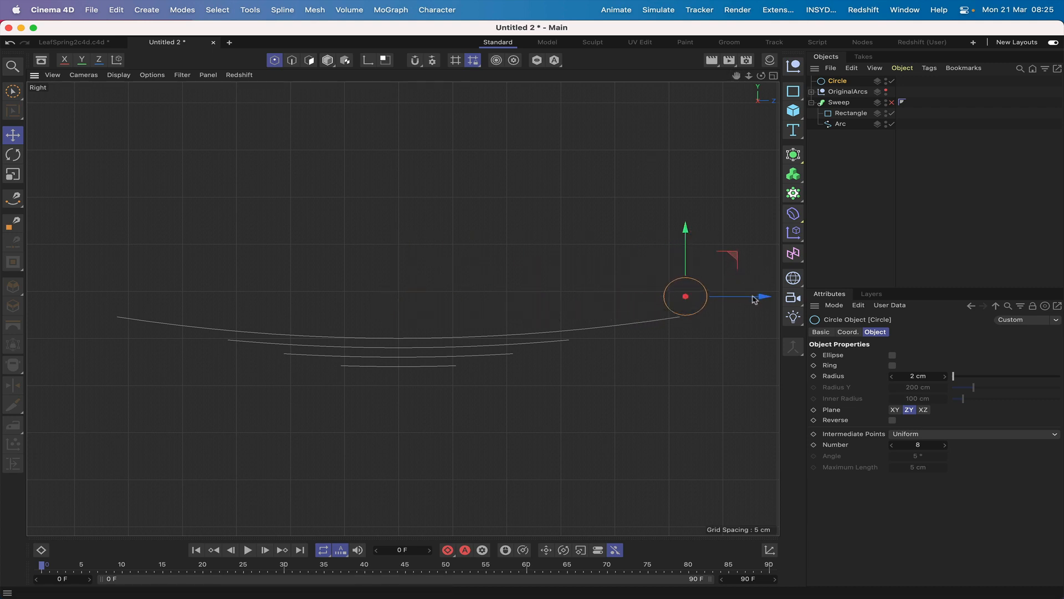
left_click_drag(761, 297, 759, 297)
Step: Duplicate the circle along Z to the opposite end of the uppermost arc and make both circles editable
left_click_drag(736, 76, 627, 61)
scroll(404, 308, "up", 2)
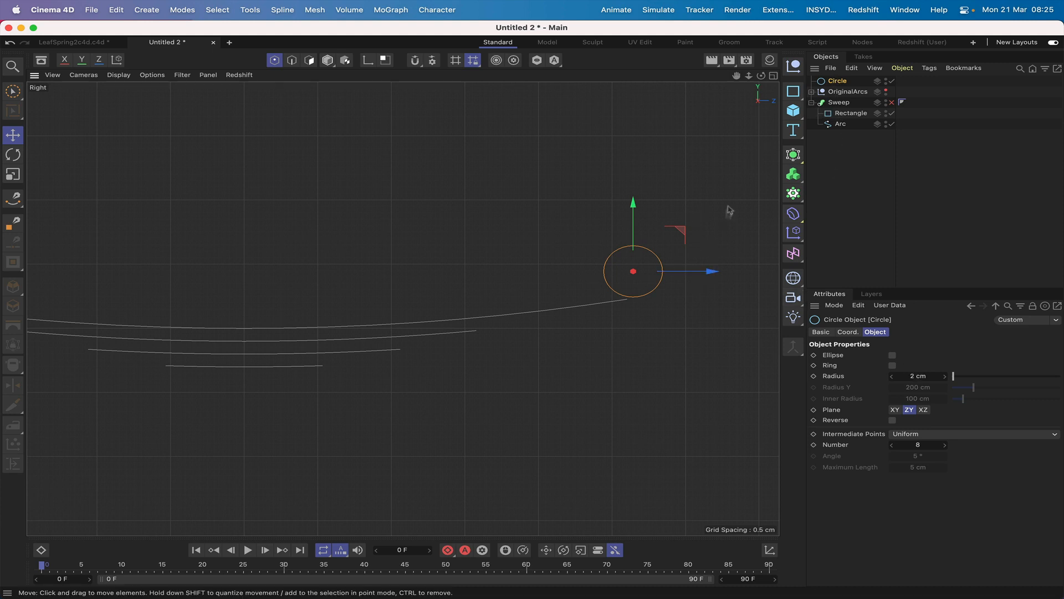
left_click_drag(736, 76, 740, 76)
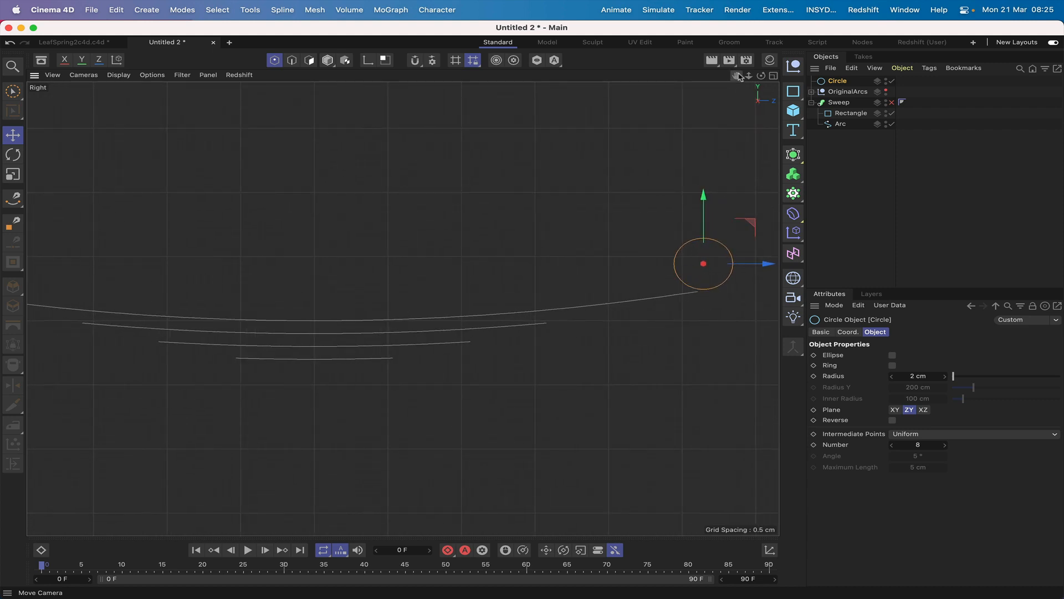
right_click_drag(738, 76, 731, 77)
left_click_drag(738, 76, 769, 76)
right_click_drag(738, 76, 703, 76)
left_click_drag(738, 76, 764, 77)
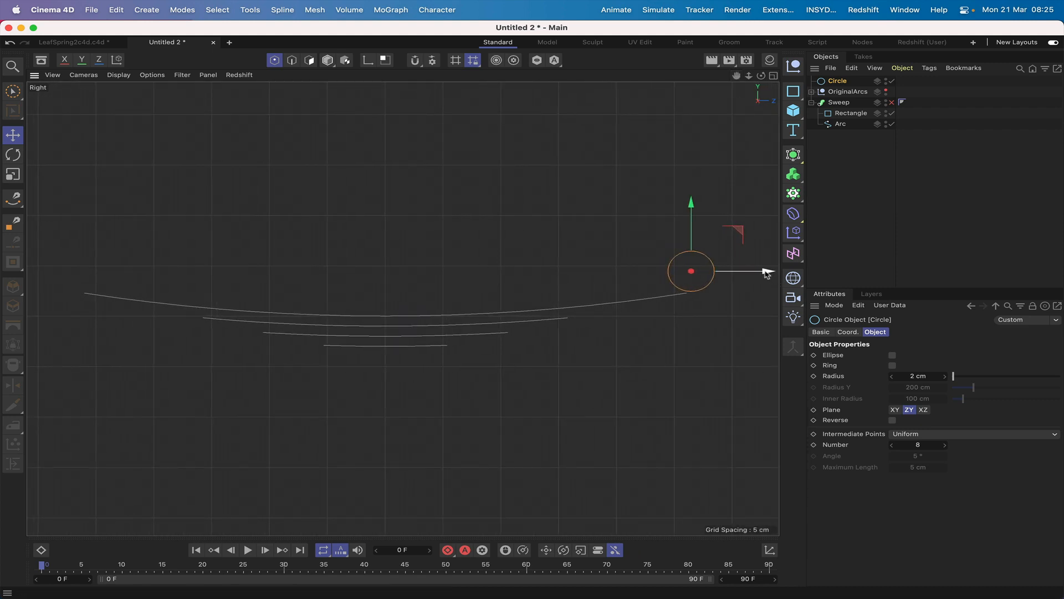
left_click_drag(767, 273, 158, 323, "ctrl")
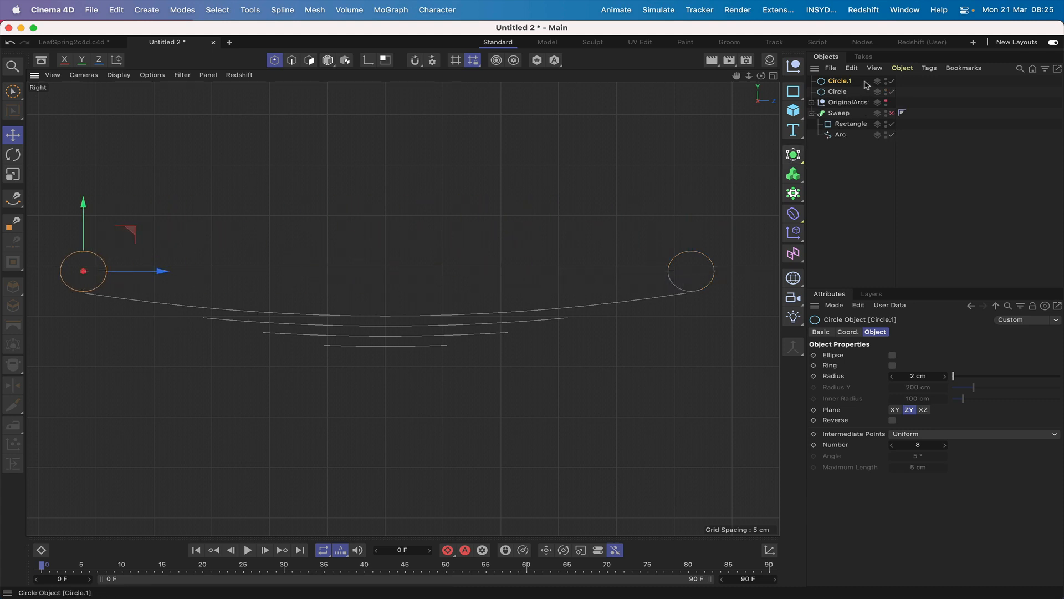
left_click(832, 92, "shift")
key("c")
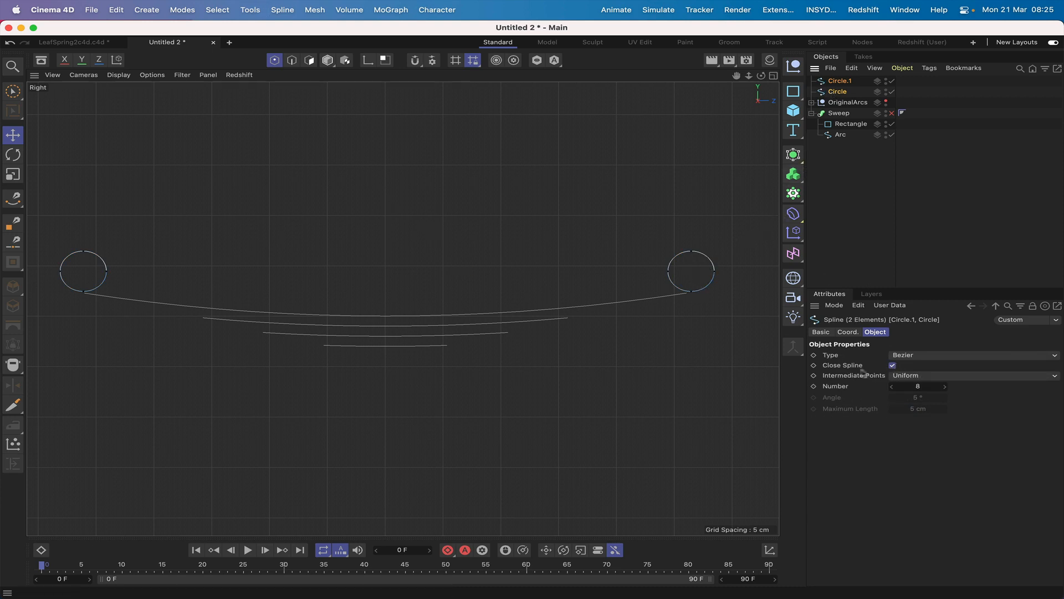
Step: Turn off Close Spline for both circles and shift the positive-Z circle's points with Move Down Sequence
left_click(894, 365)
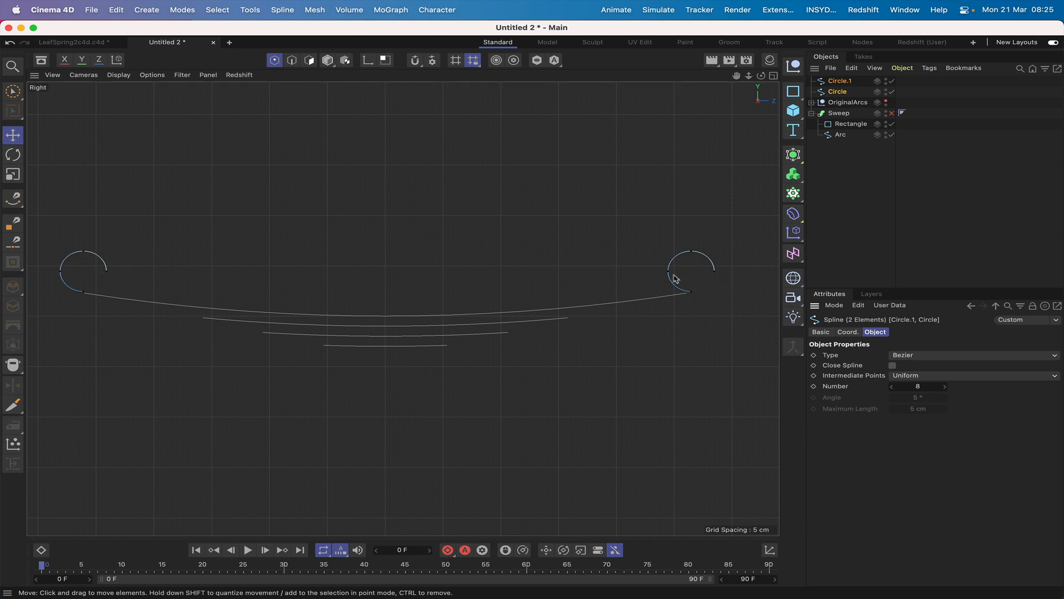
left_click(837, 91)
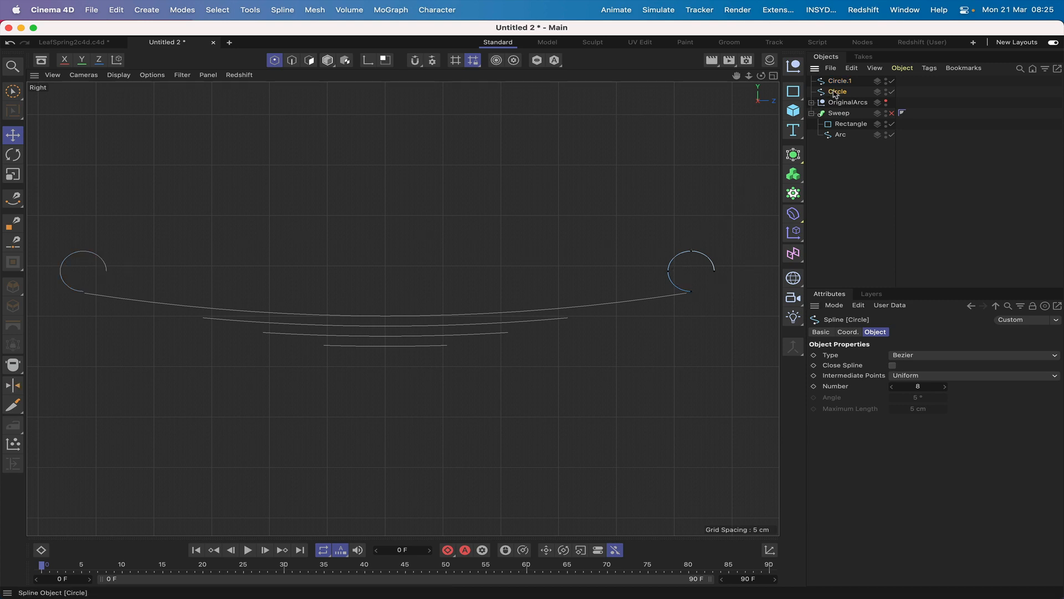
left_click(283, 9)
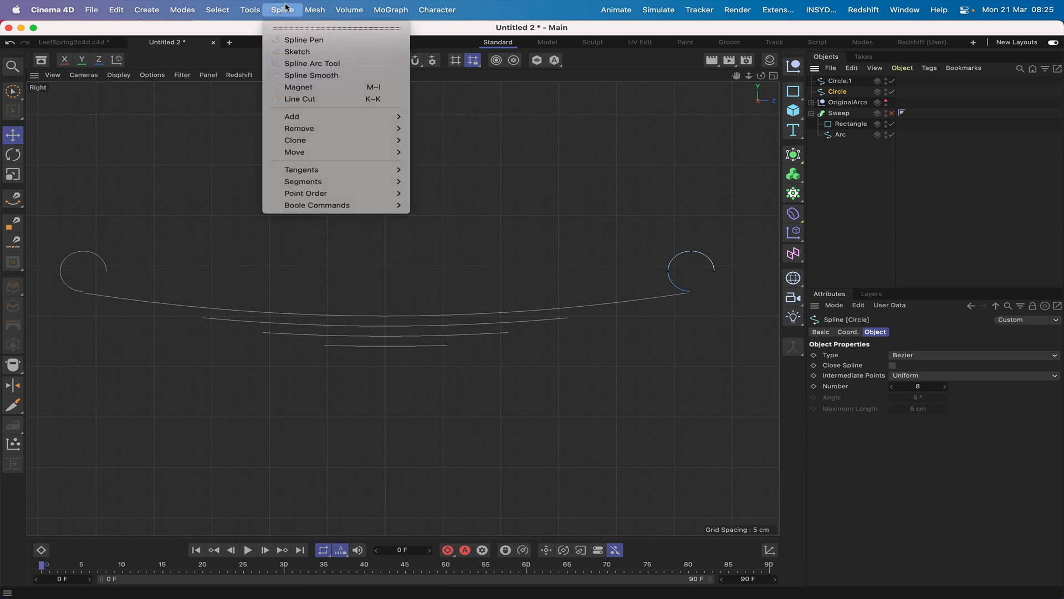
mouse_move(313, 199)
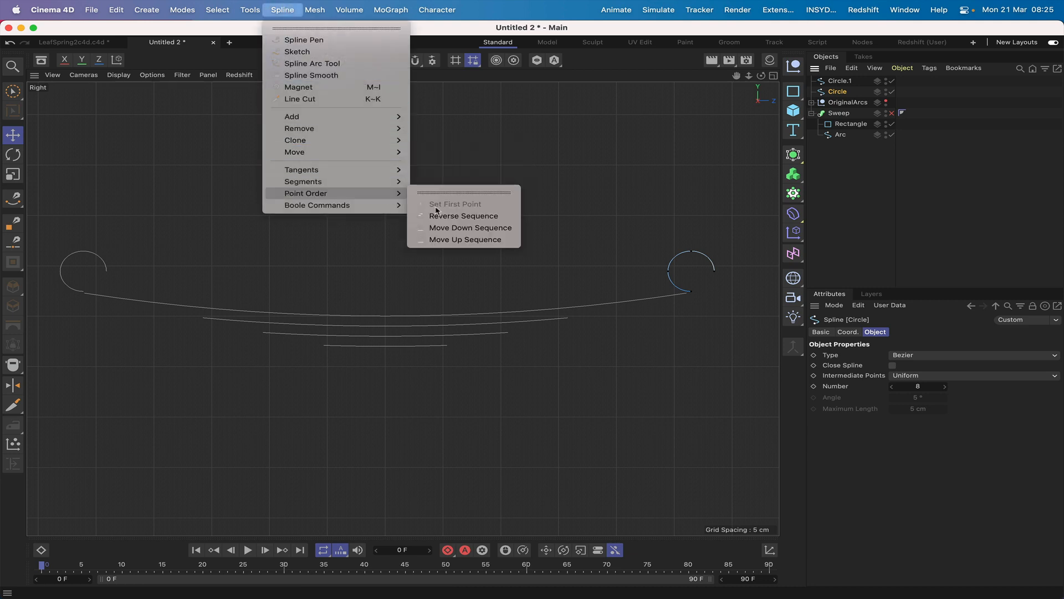
left_click(451, 228)
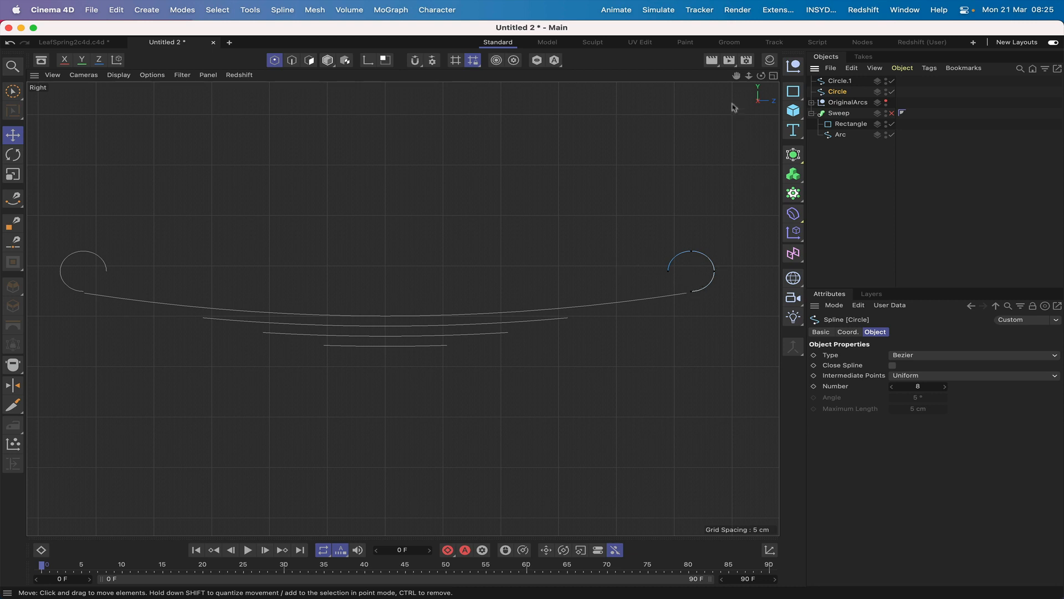
Step: Move the positive-Z circle along Y and Z so its open lower end meets the end of the uppermost arc
left_click_drag(737, 76, 453, 69)
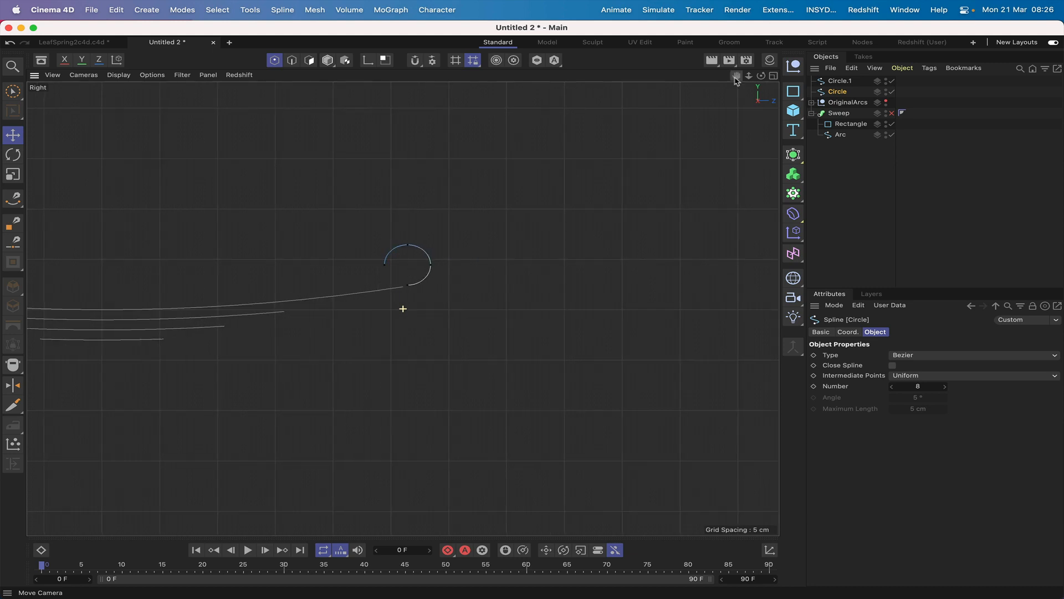
right_click_drag(735, 78, 826, 76)
left_click_drag(735, 78, 846, 152)
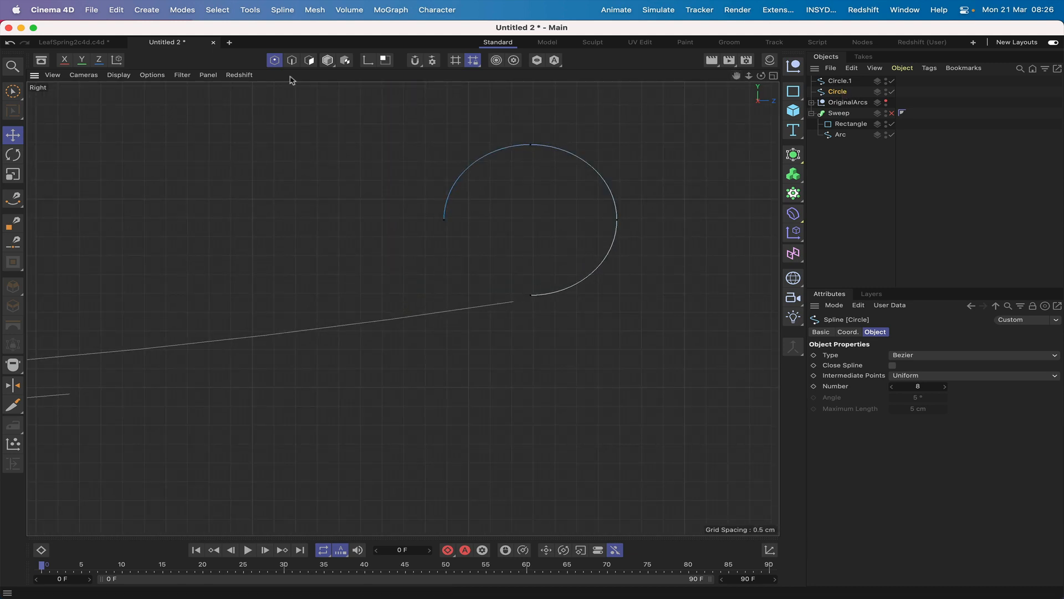
left_click(327, 60)
left_click_drag(529, 166, 530, 168)
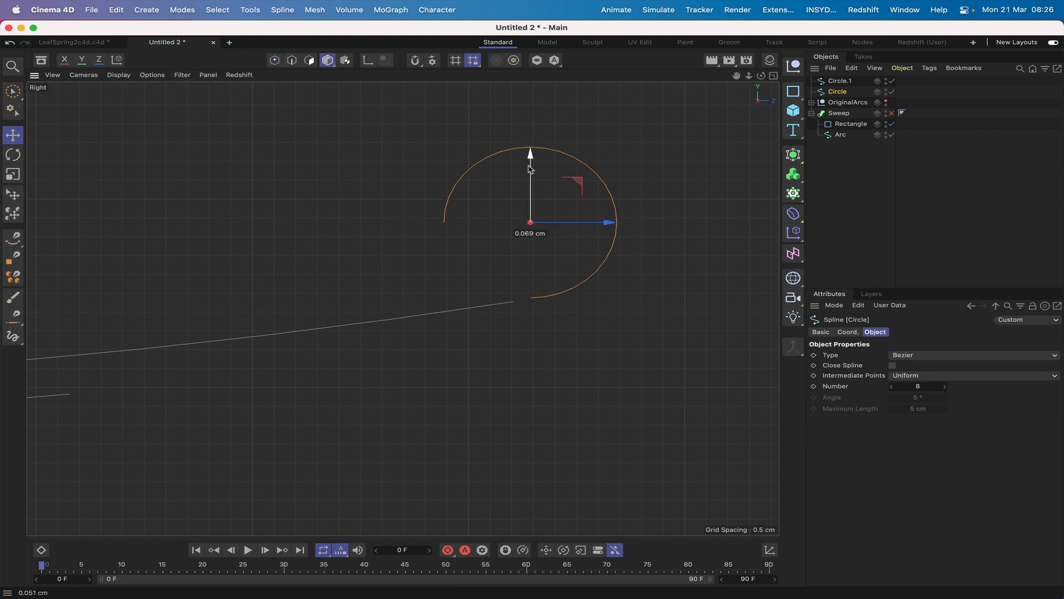
left_click_drag(605, 220, 595, 223)
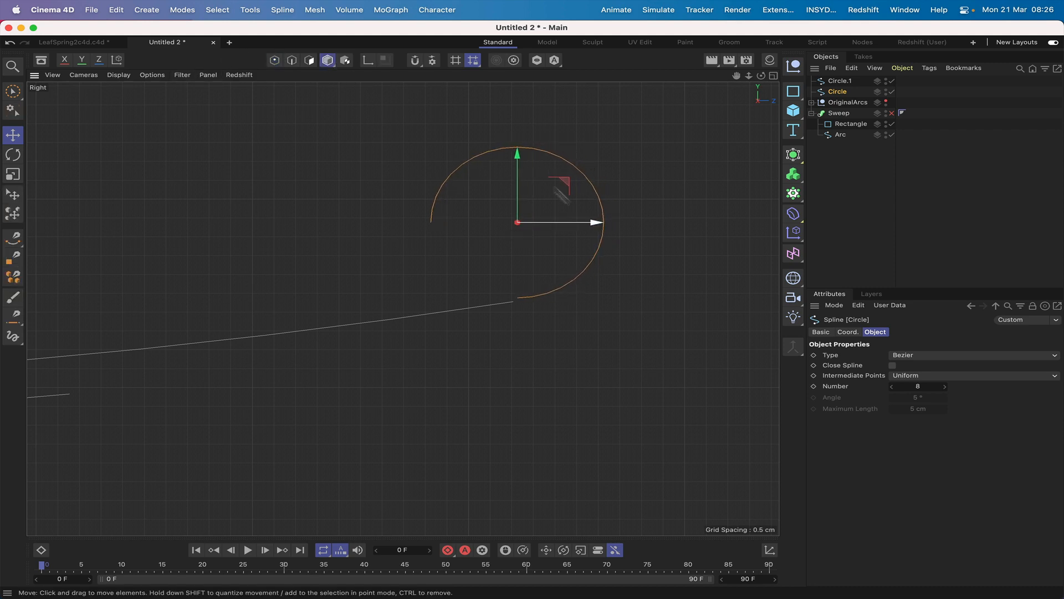
left_click_drag(517, 165, 518, 169)
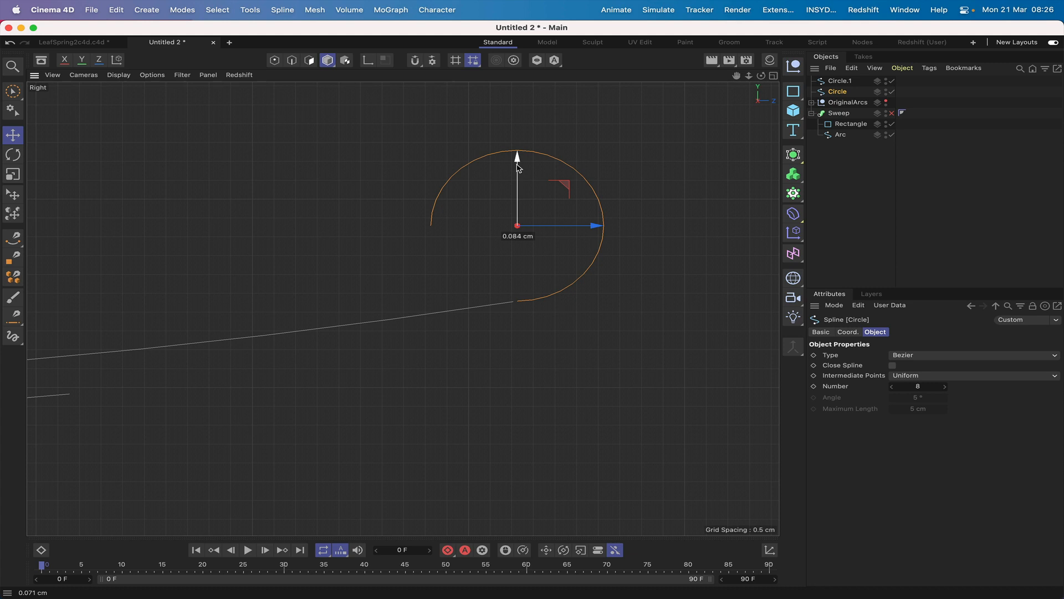
left_click_drag(518, 168, 519, 168)
Step: Move the negative-Z circle, Circle.1, along Y and Z so its open lower end meets the uppermost arc's end
right_click_drag(736, 77, 654, 76)
left_click_drag(736, 76, 1012, 63)
right_click_drag(736, 77, 654, 76)
left_click_drag(736, 77, 832, 83)
right_click_drag(736, 77, 815, 77)
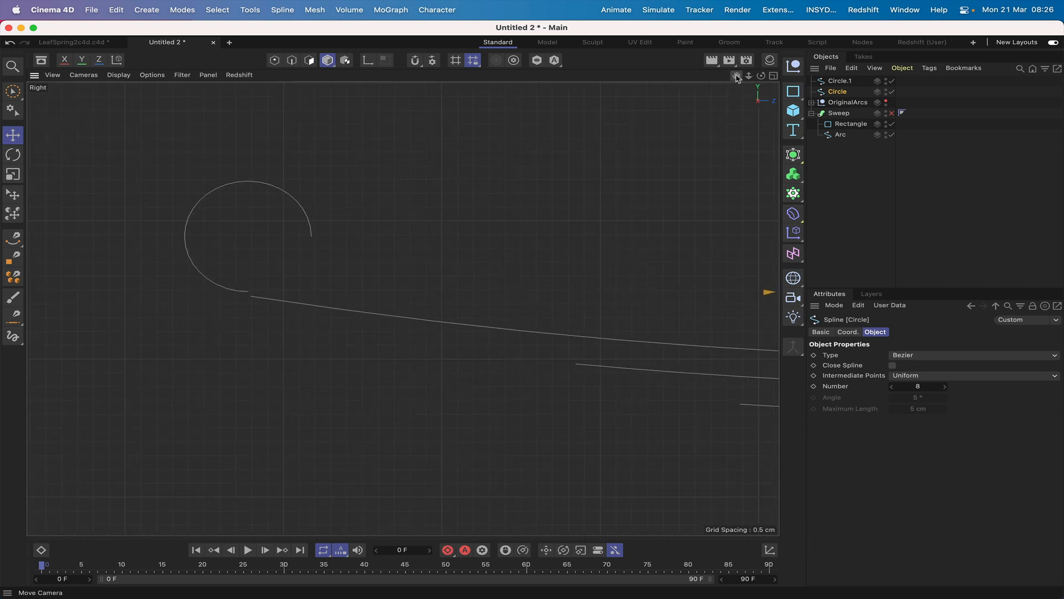
left_click_drag(736, 76, 842, 57)
right_click_drag(736, 77, 781, 77)
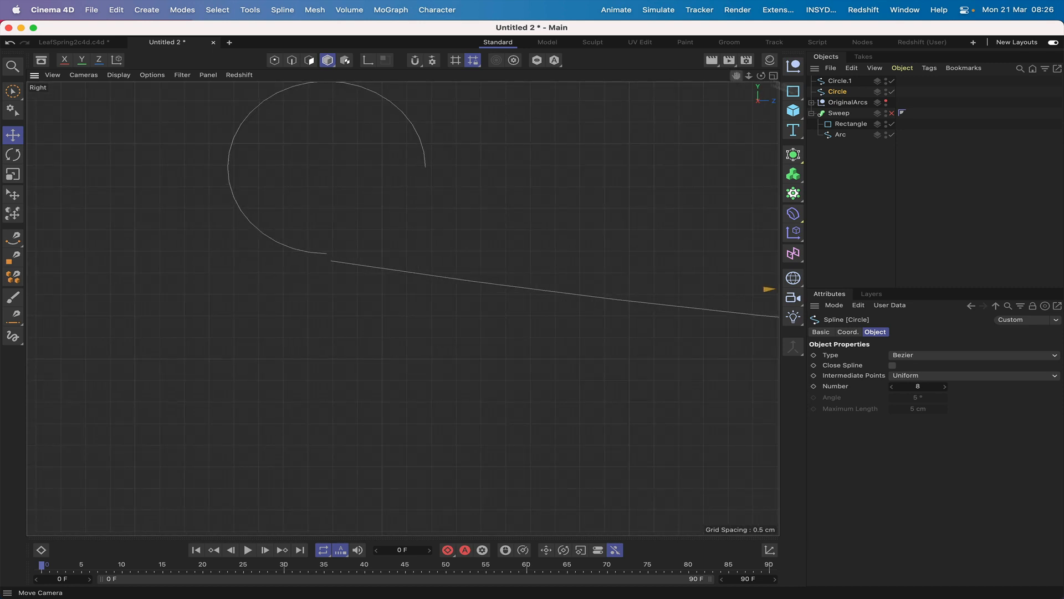
left_click(840, 81)
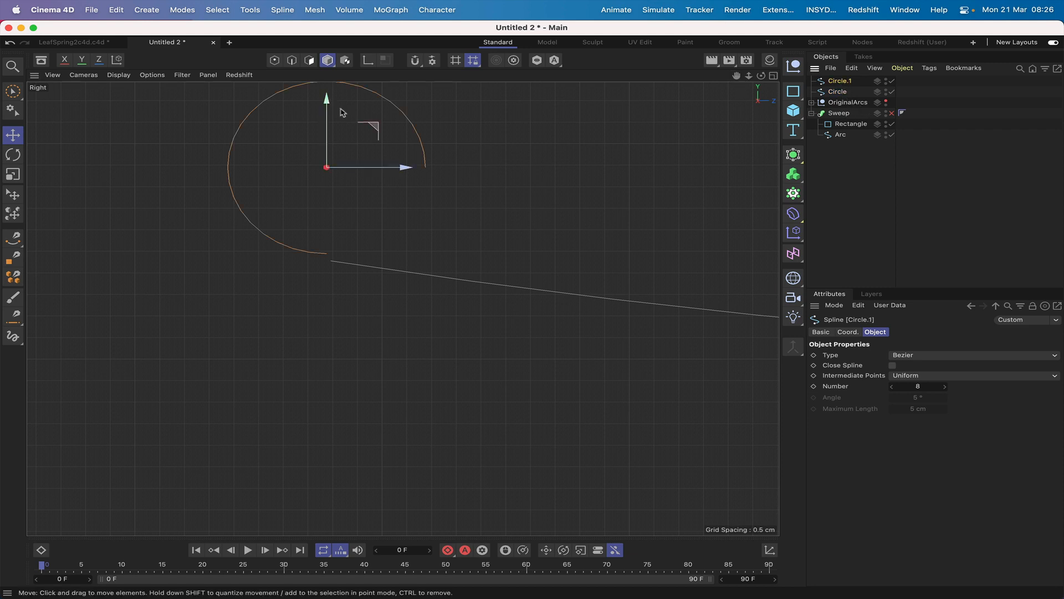
left_click_drag(327, 108, 327, 116)
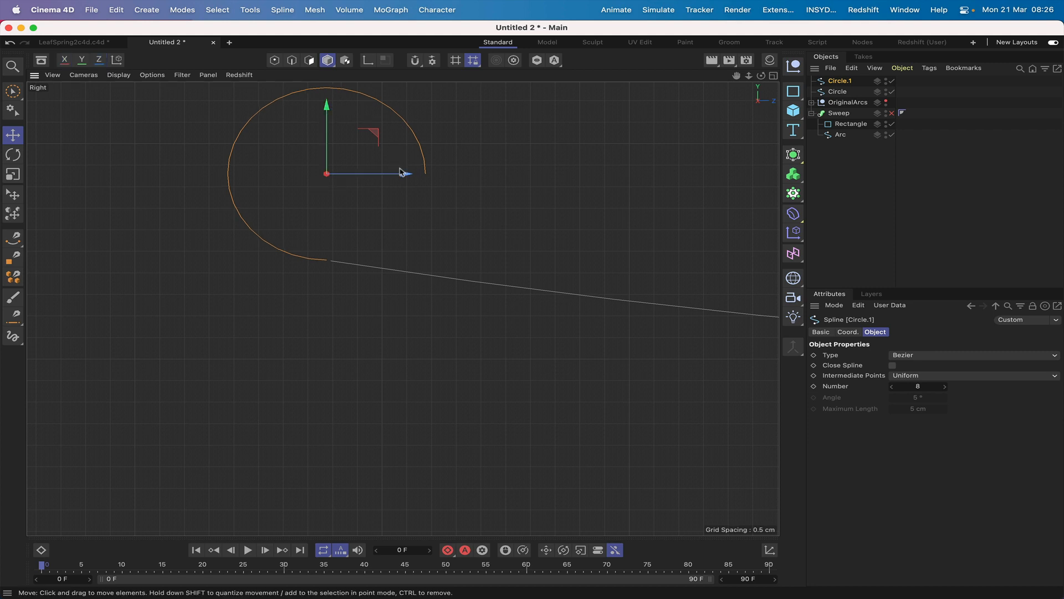
left_click_drag(403, 172, 403, 173)
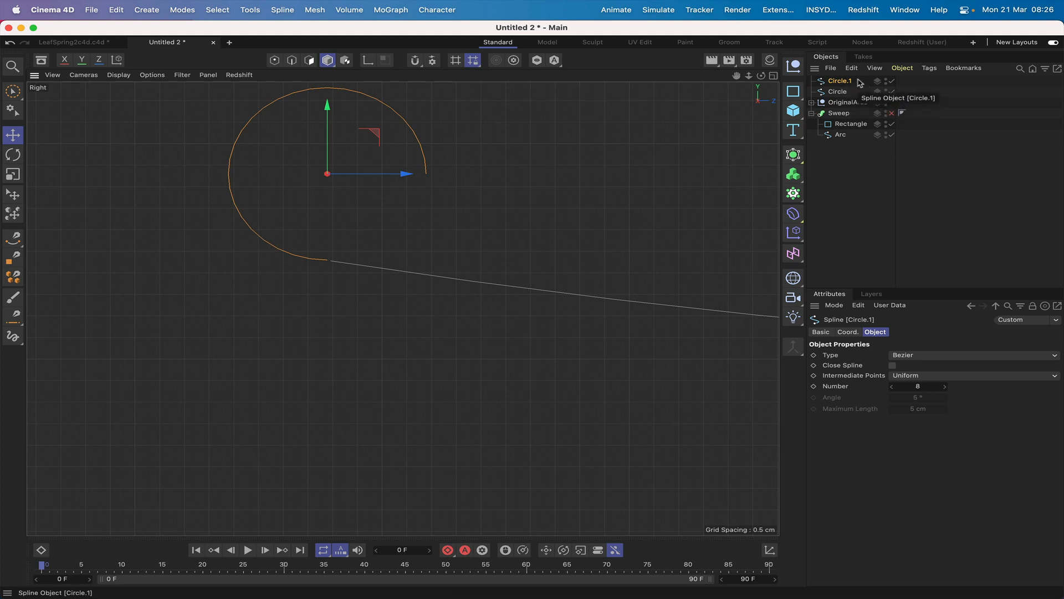
Step: Place both circles under the Sweep and merge them with the Arc spline into one object, deleting the originals
left_click(844, 92, "shift")
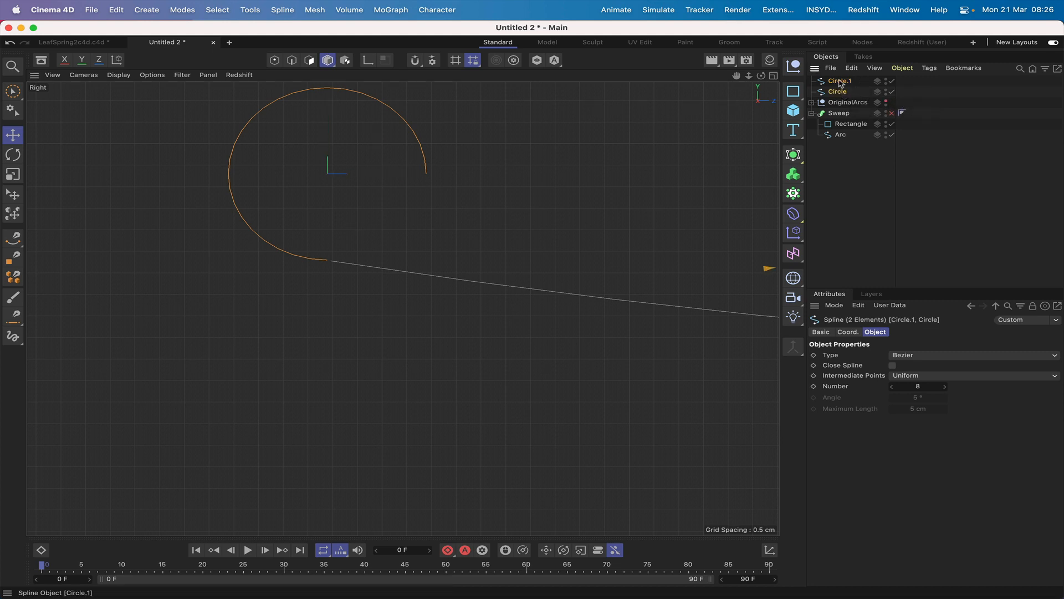
left_click_drag(841, 84, 848, 118)
left_click(841, 112, "shift")
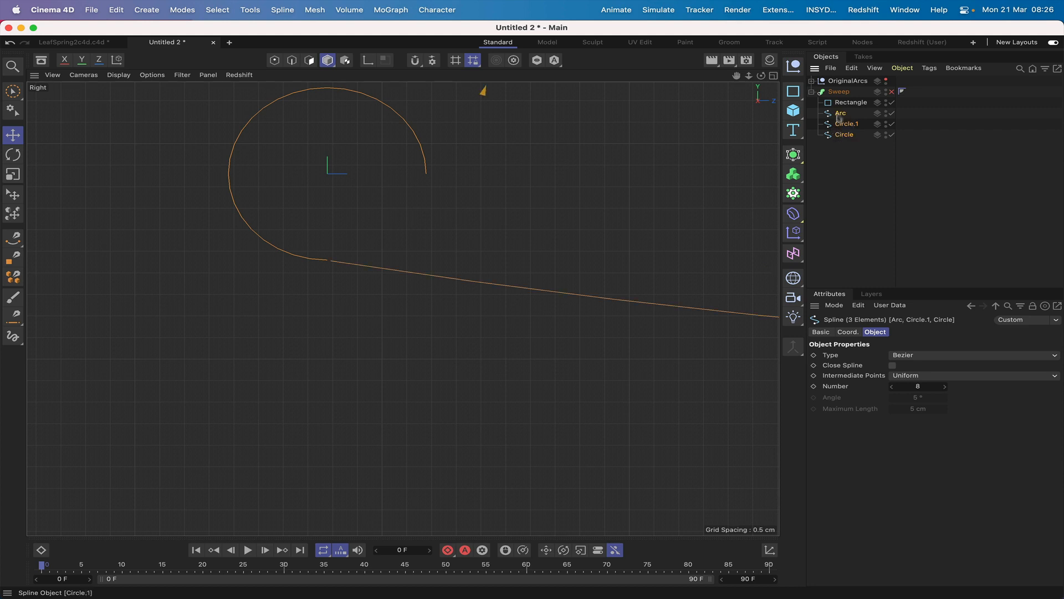
left_click_drag(802, 348, 854, 421)
left_click(849, 142)
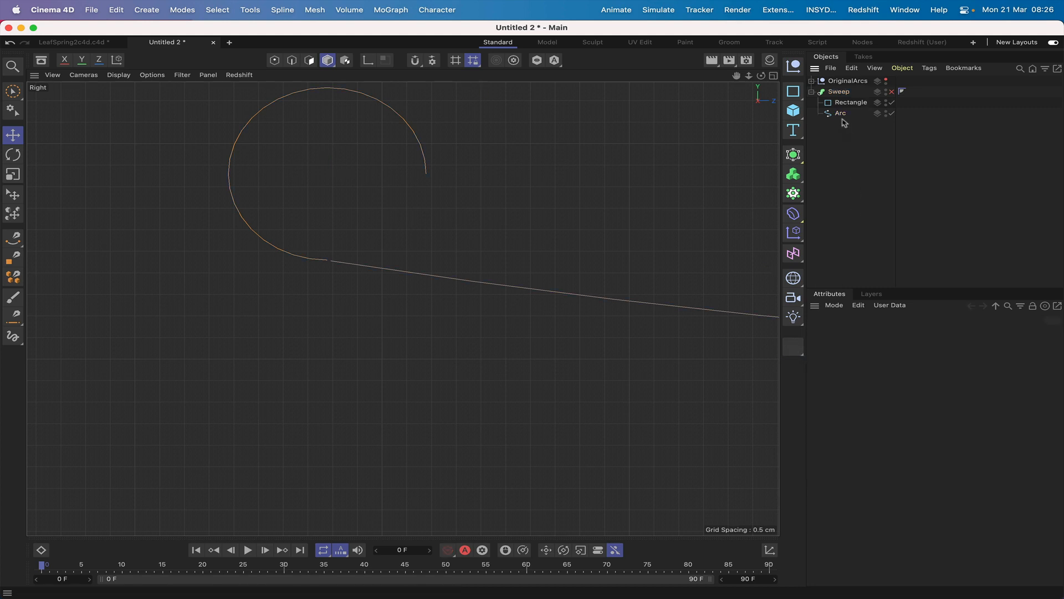
Step: Weld the two coincident points of the merged Arc spline where the negative-Z eye meets the uppermost arc
left_click(841, 113)
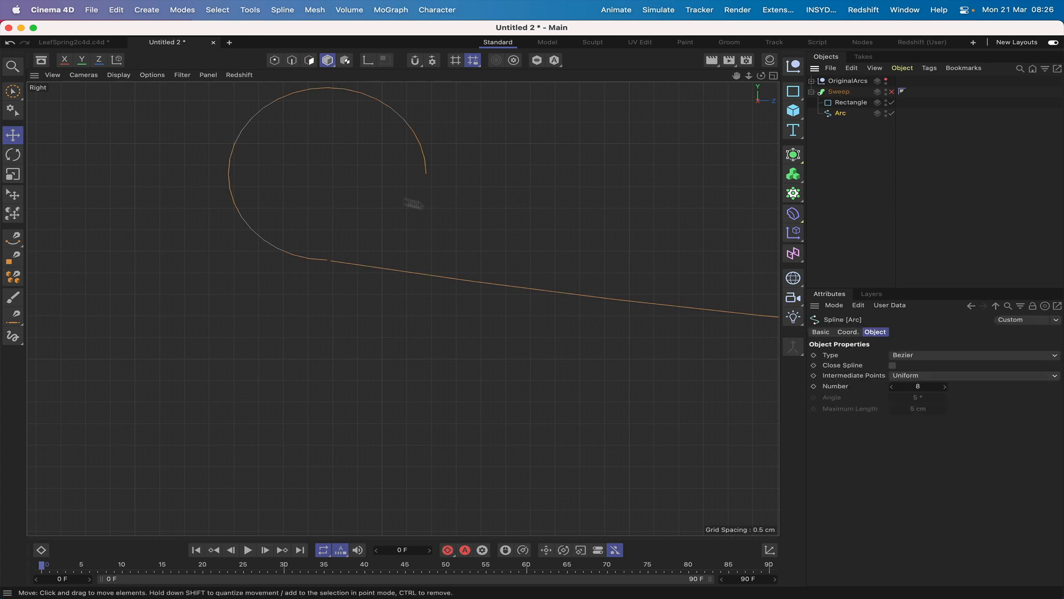
left_click(274, 60)
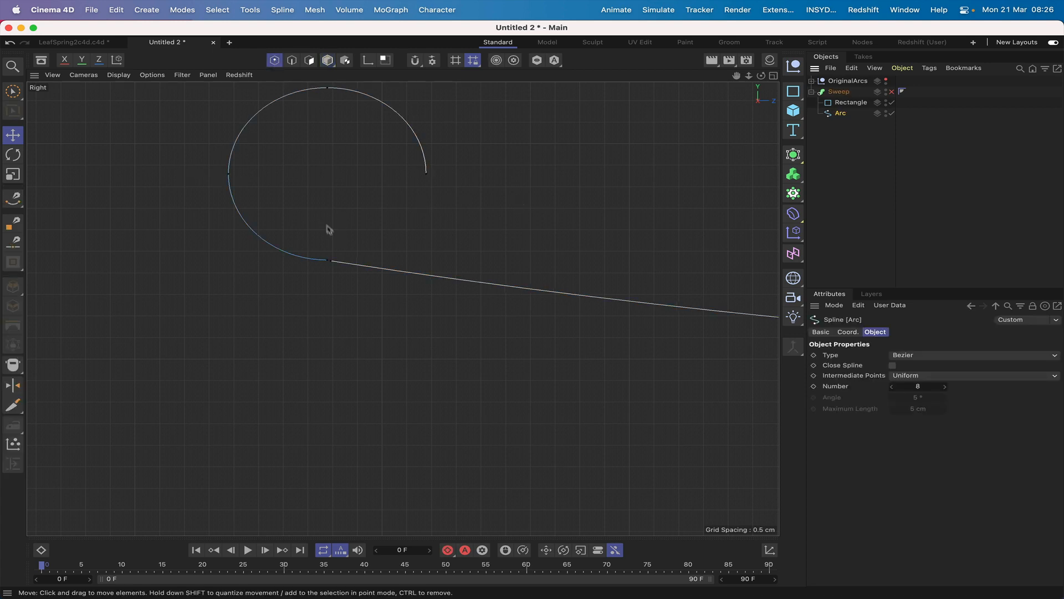
left_click(13, 91)
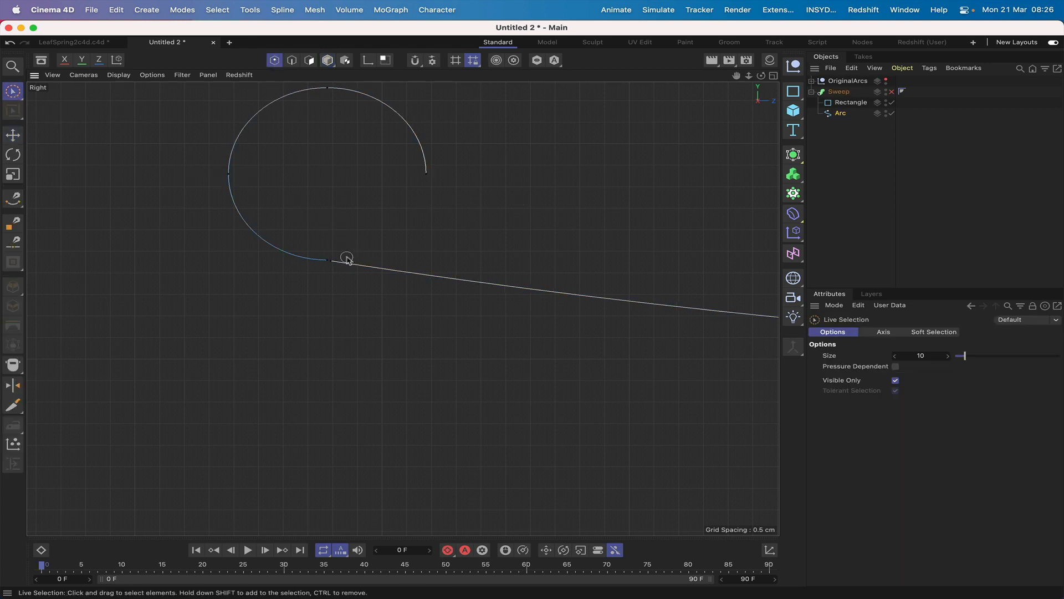
left_click(329, 260)
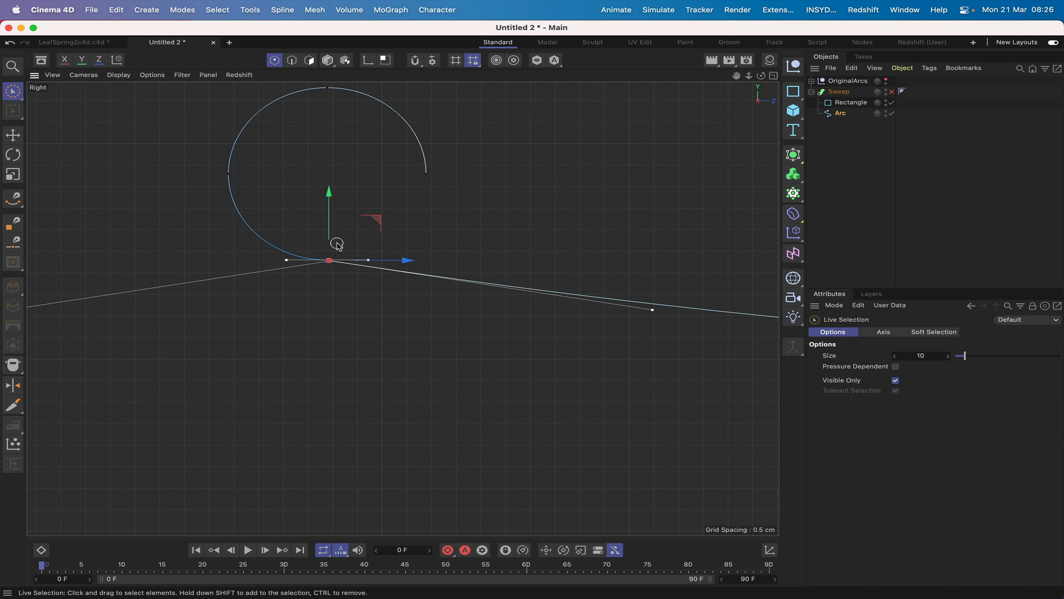
left_click(286, 10)
mouse_move(317, 129)
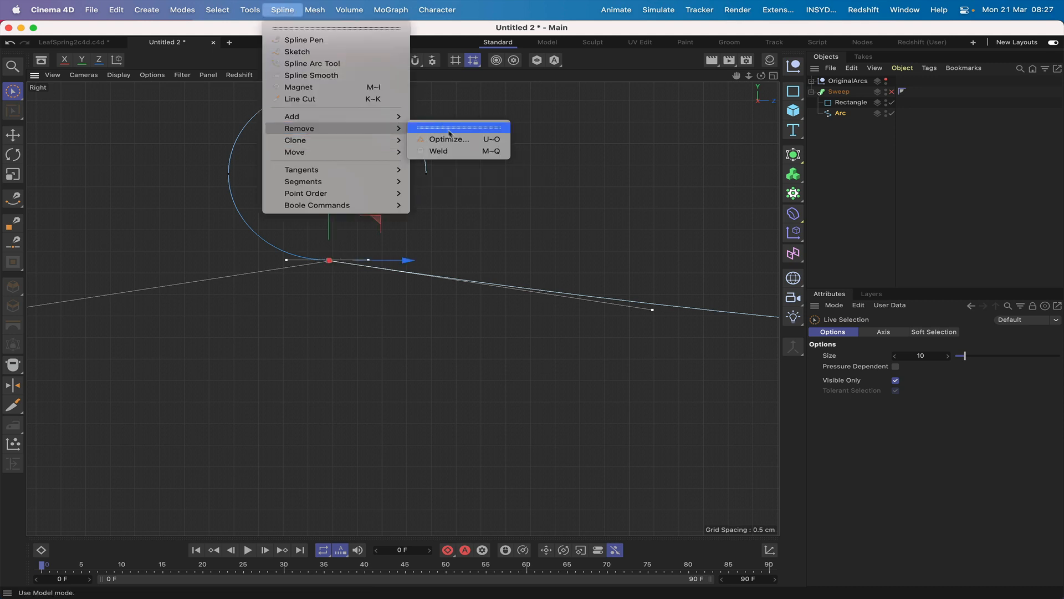
left_click(448, 152)
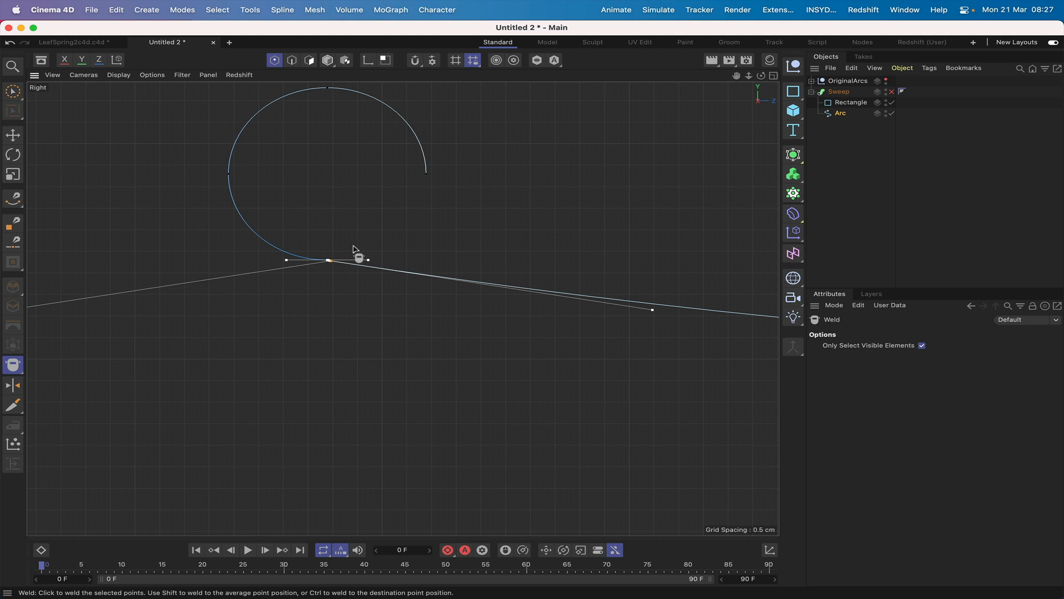
left_click(332, 264)
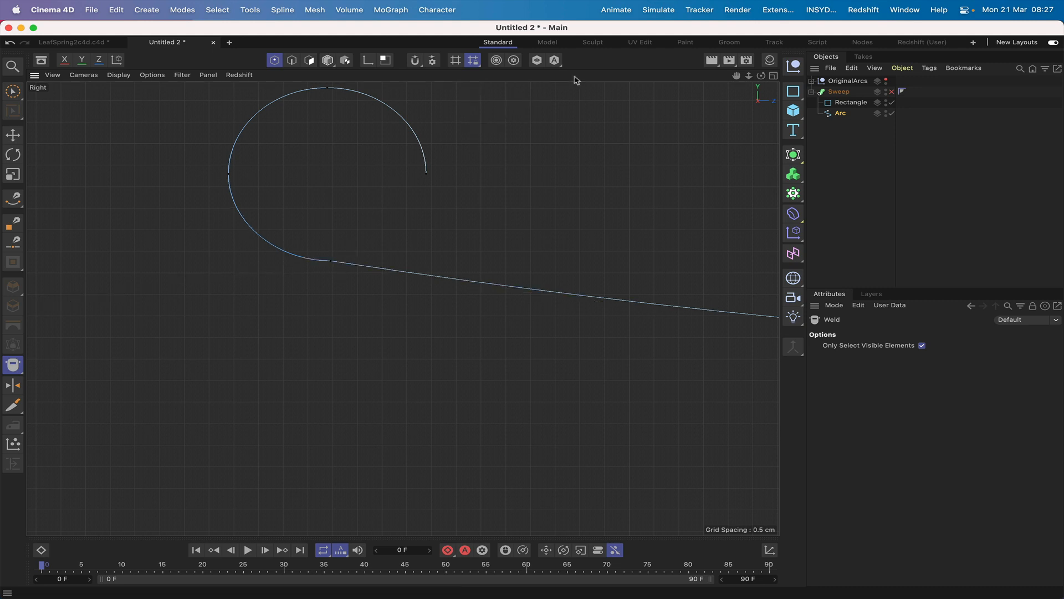
Step: Weld the two neighbouring points of the Arc spline where the positive-Z eye meets the uppermost arc
right_click_drag(736, 75, 665, 75)
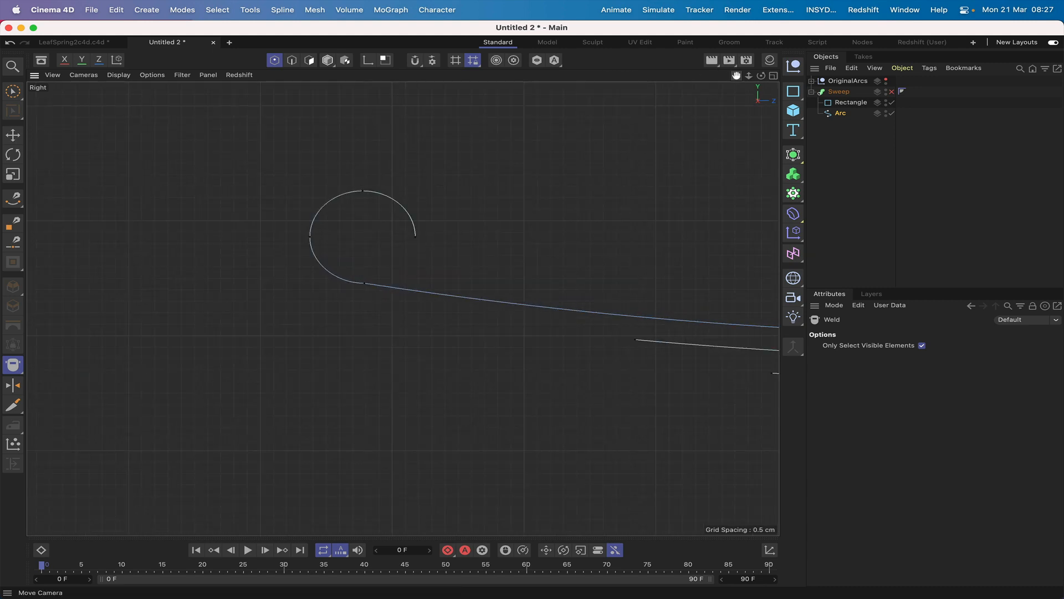
left_click_drag(736, 76, 0, 90)
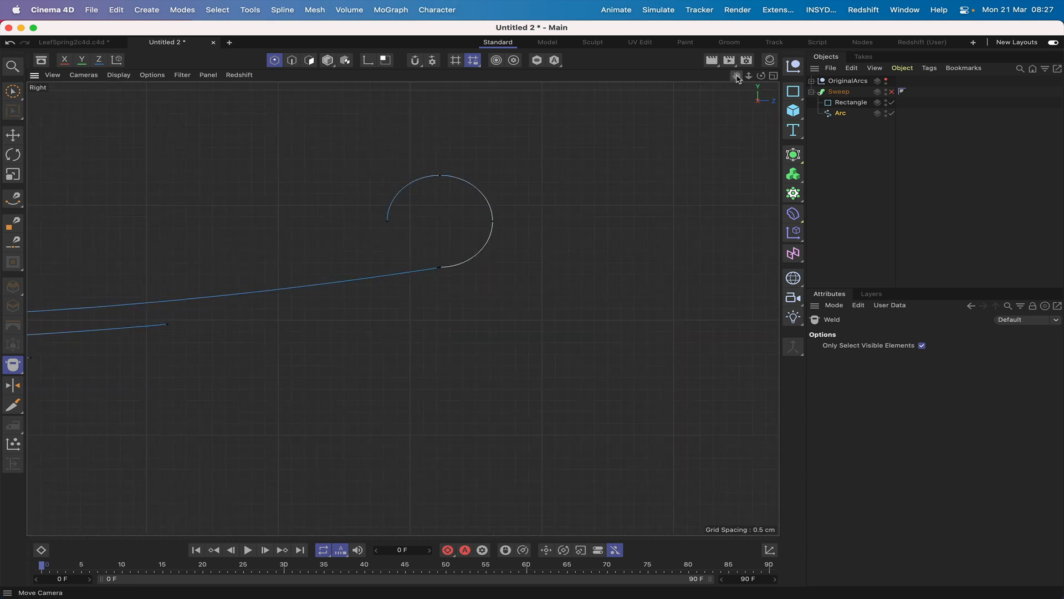
right_click_drag(737, 76, 803, 75)
scroll(403, 308, "up", 2)
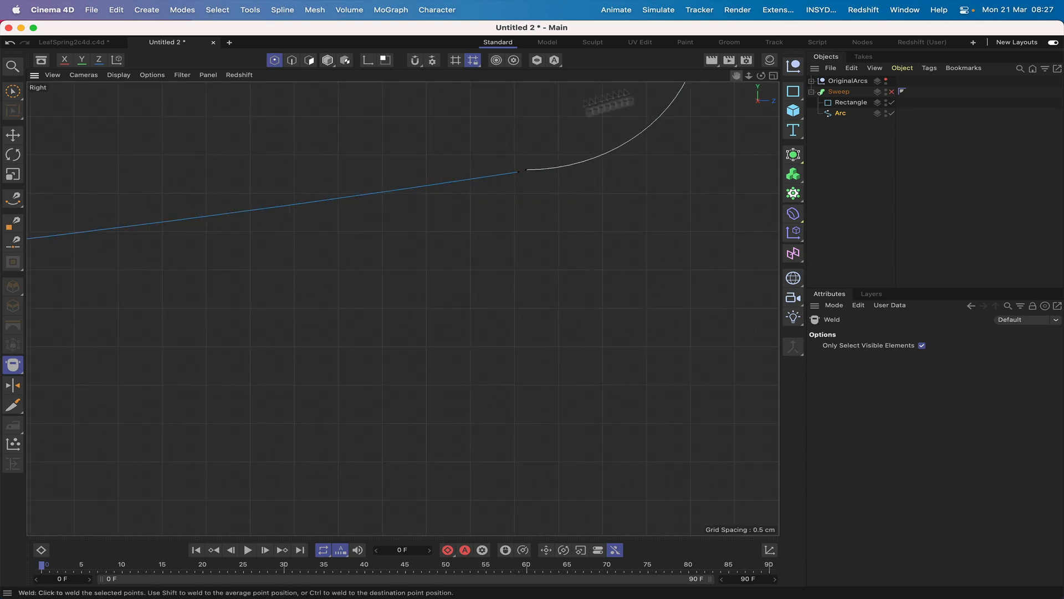
left_click(13, 92)
left_click(528, 169)
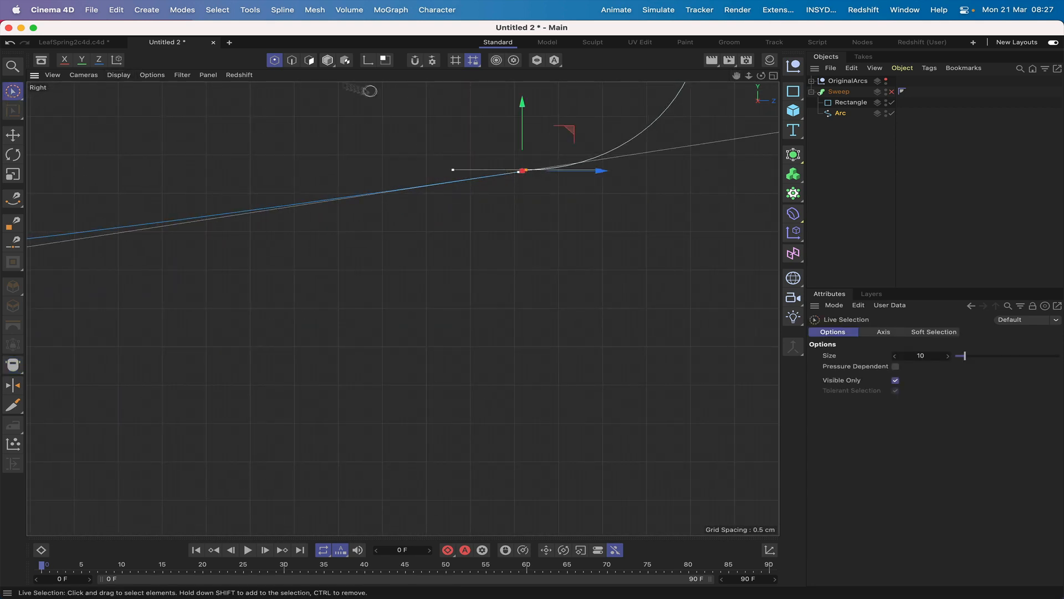
left_click(282, 9)
mouse_move(312, 118)
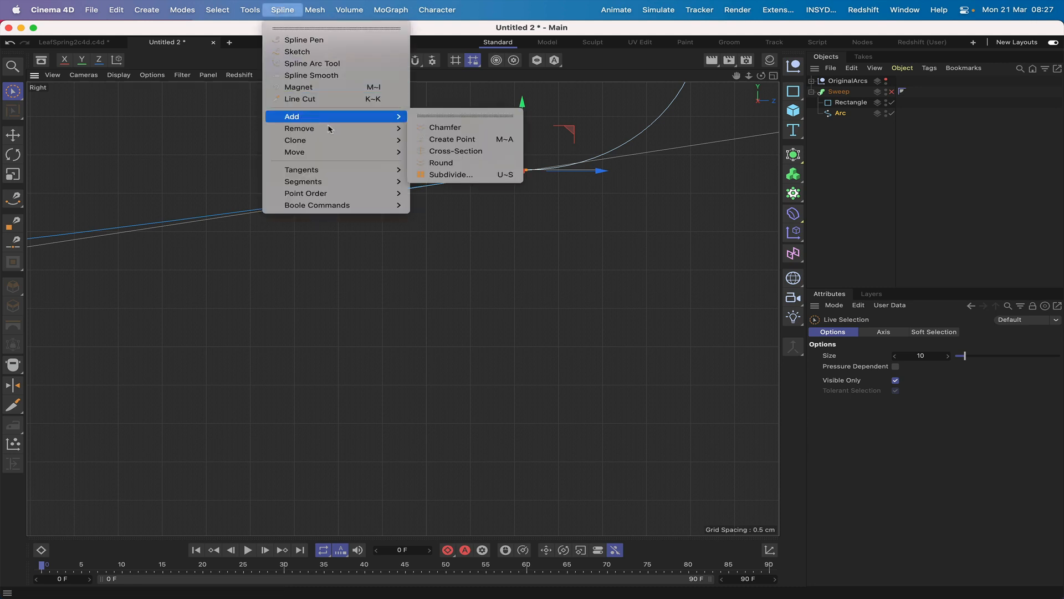
left_click(443, 150)
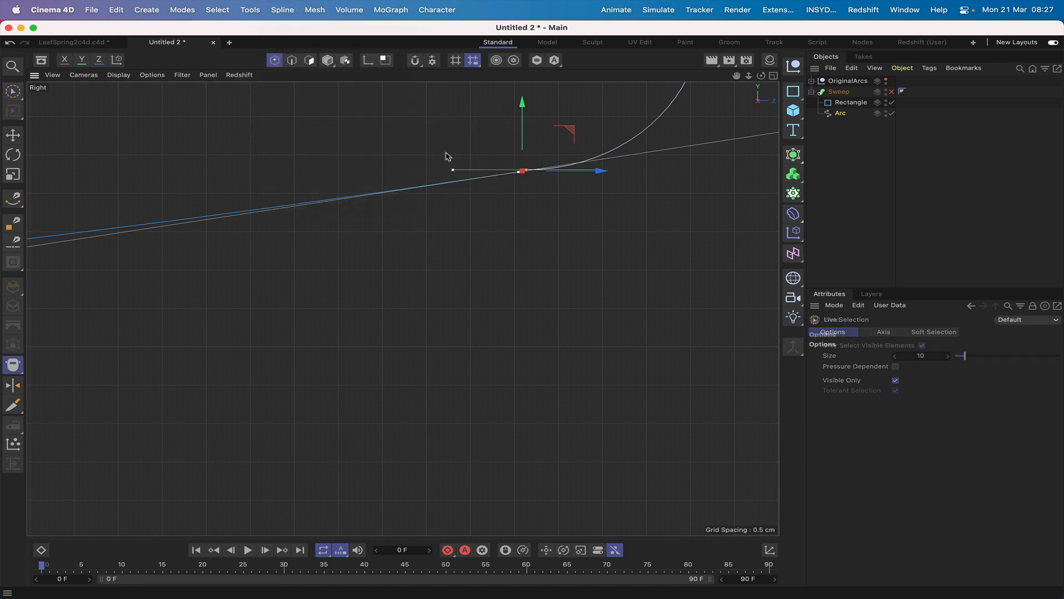
left_click(525, 173)
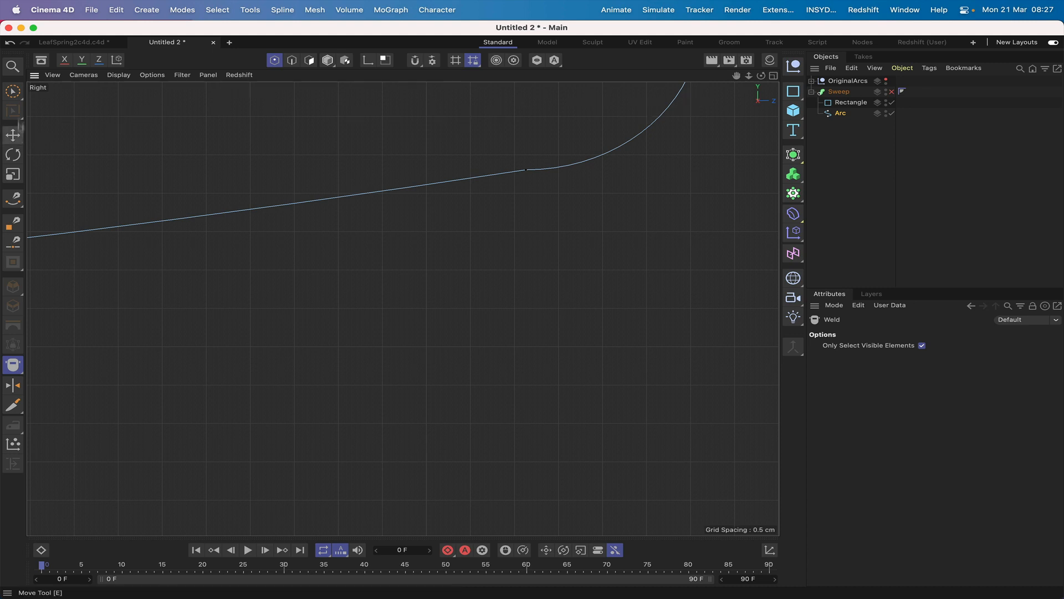
Step: Try rotating the tangents of the welded positive-Z point by about 5.5°, and undo the rotation
left_click(13, 154)
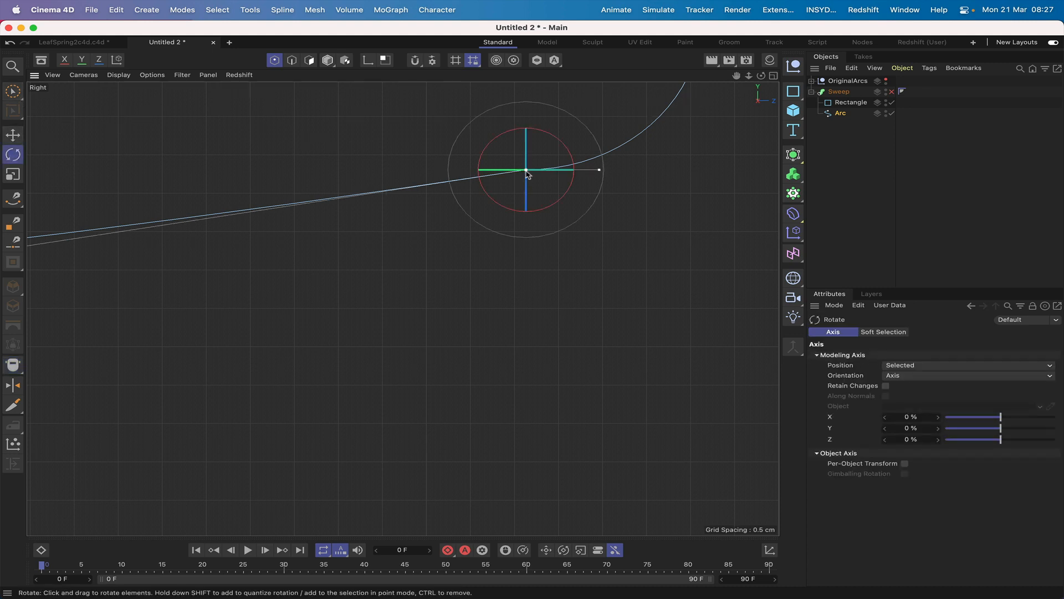
left_click_drag(571, 153, 565, 149)
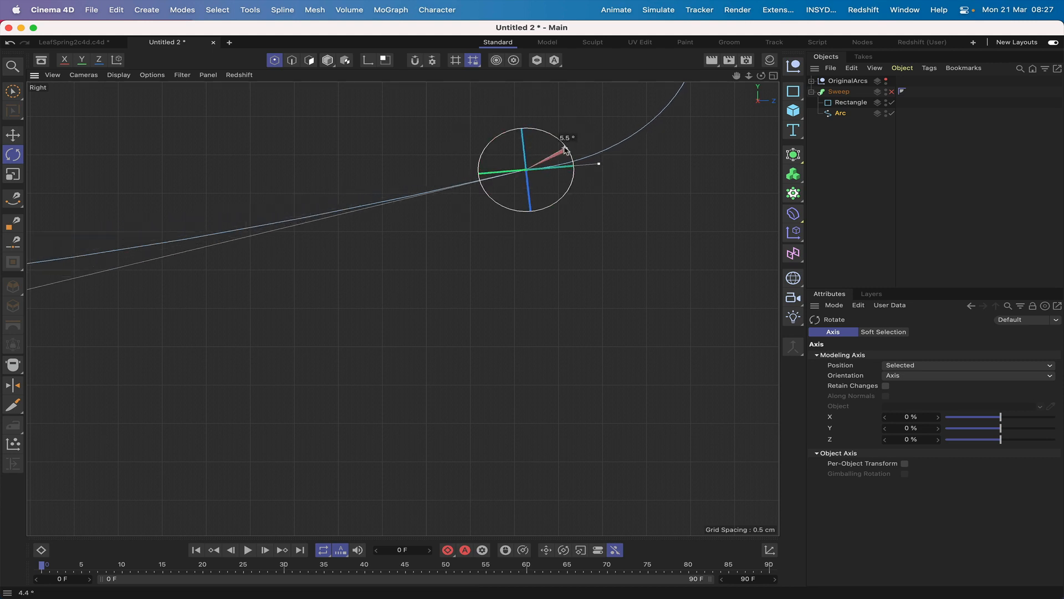
key("super+z")
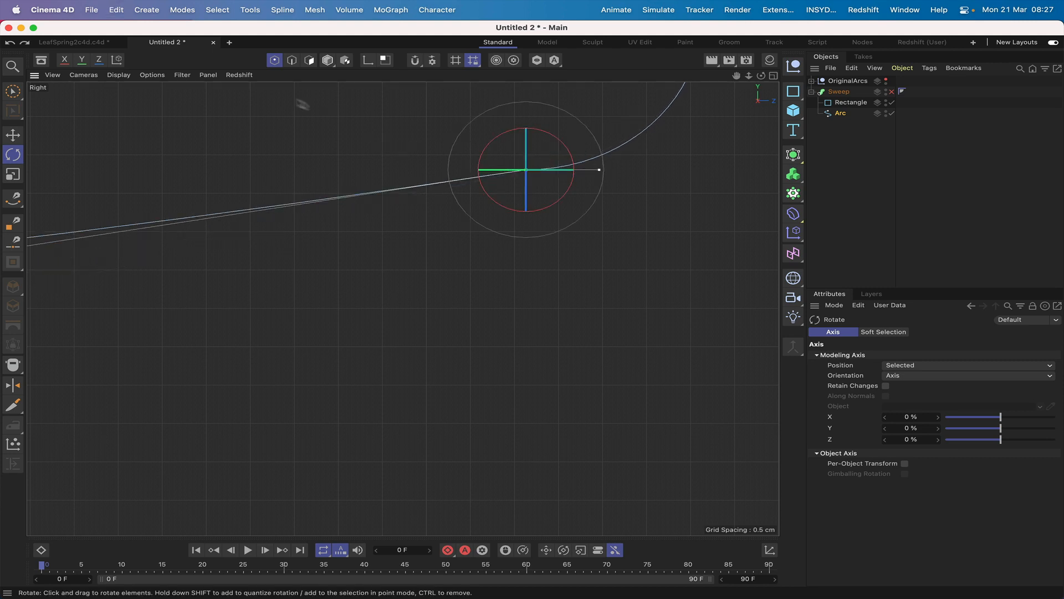
Step: Reset the tangents of the welded positive-Z point by applying Hard Interpolation and then Soft Interpolation
left_click(282, 11)
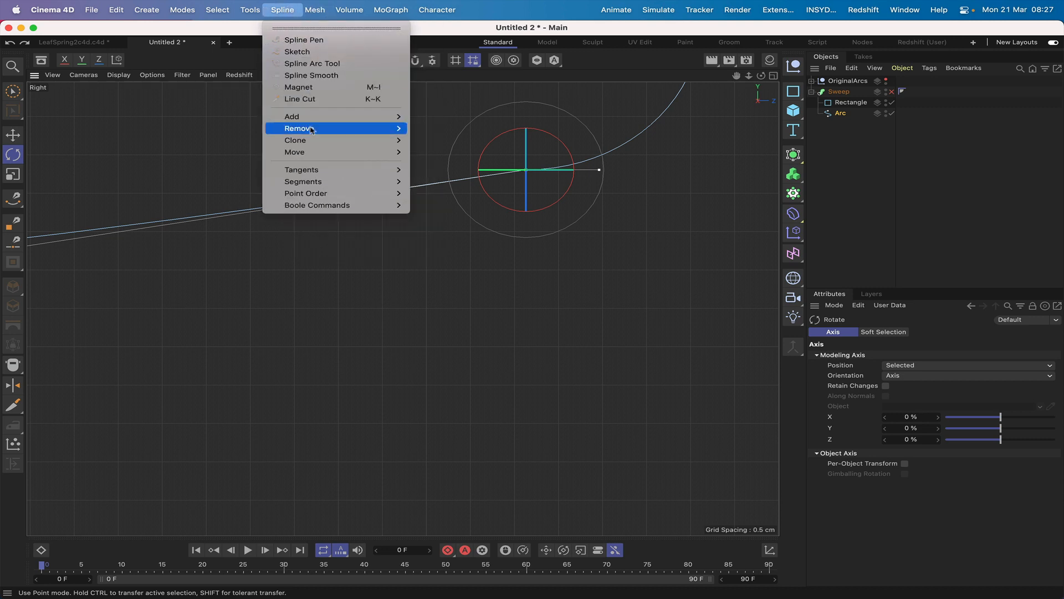
mouse_move(308, 169)
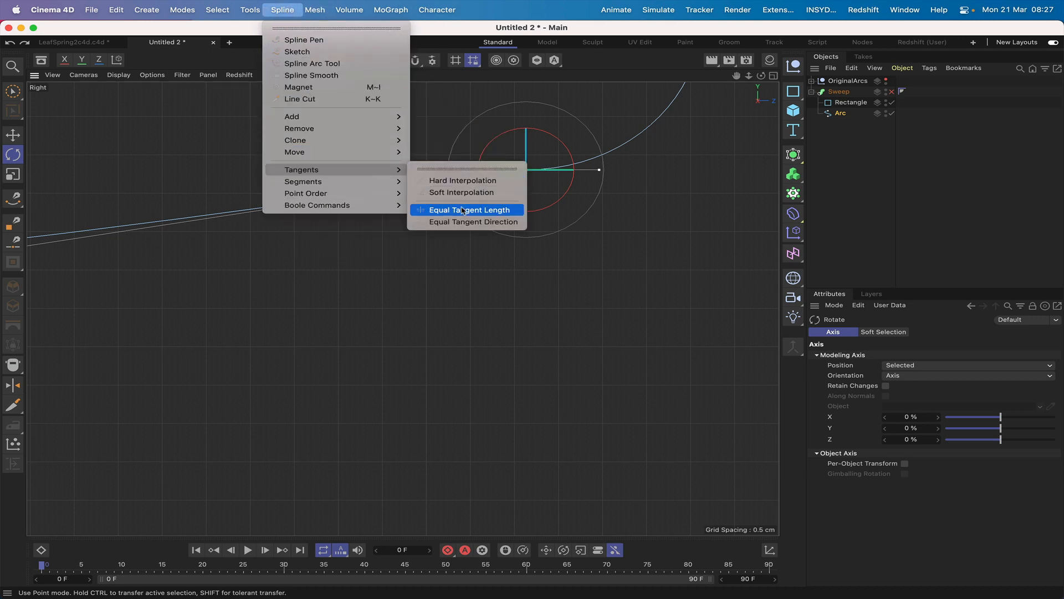
left_click(460, 181)
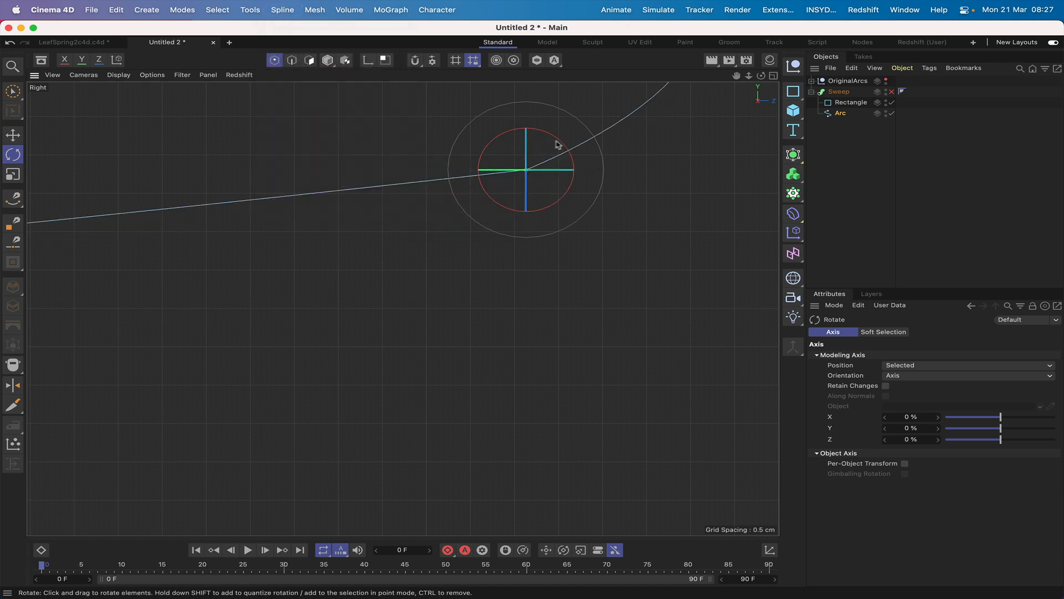
left_click_drag(559, 141, 549, 137)
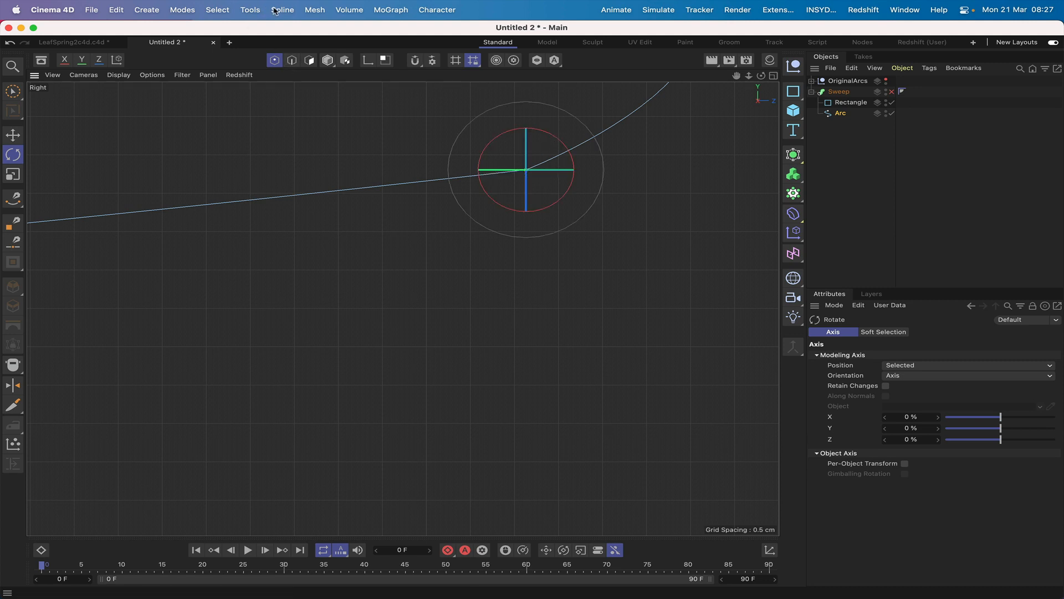
left_click(250, 9)
mouse_move(323, 178)
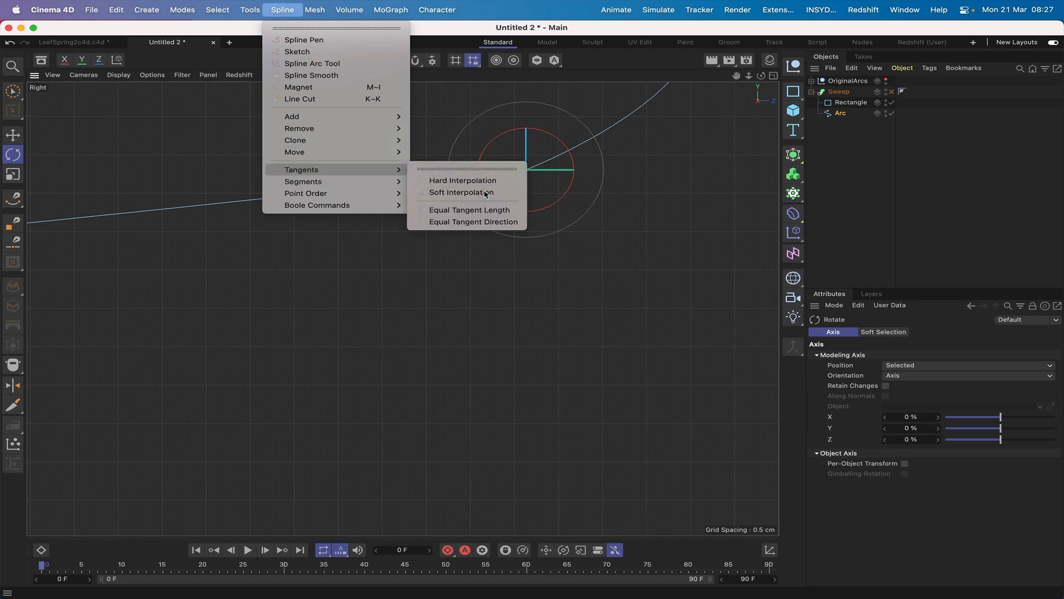
left_click(486, 192)
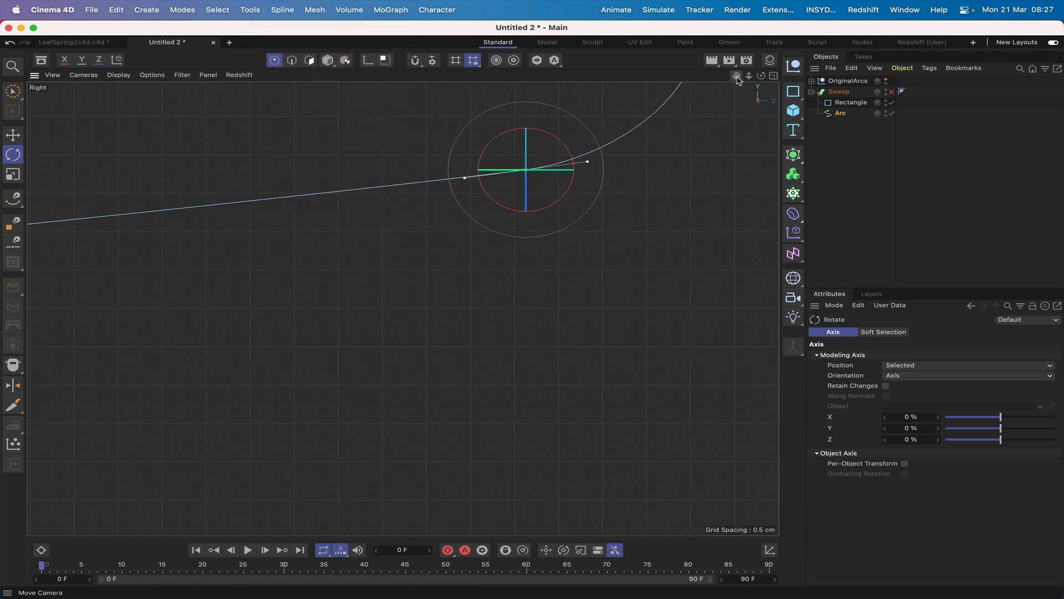
Step: Reset the tangents of the welded negative-Z eye point with Hard Interpolation followed by Soft Interpolation
left_click_drag(736, 79, 742, 104)
left_click(696, 192)
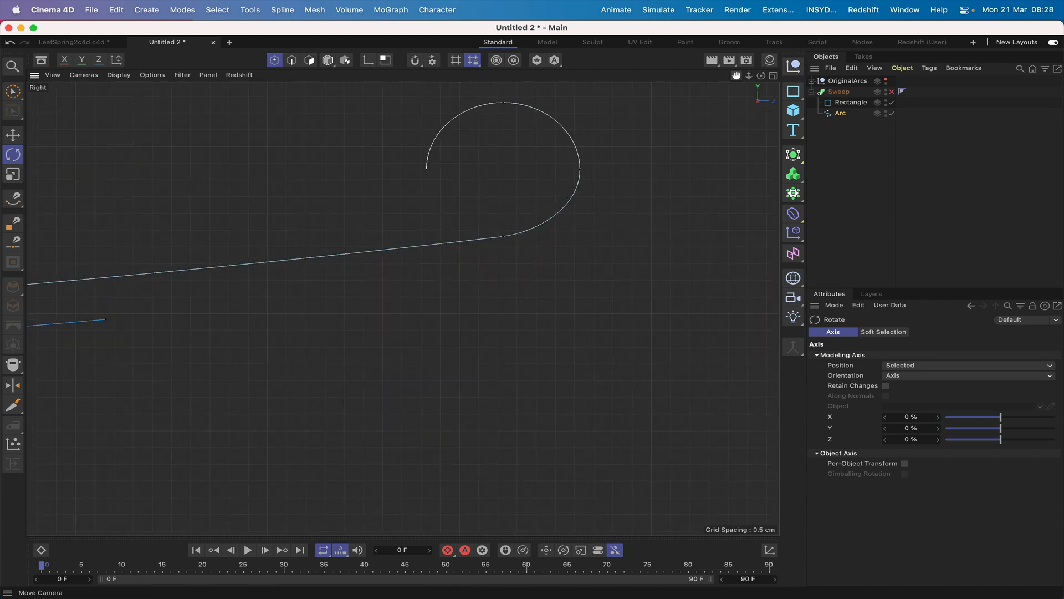
left_click_drag(736, 79, 738, 75)
right_click_drag(738, 75, 738, 76)
left_click(421, 196)
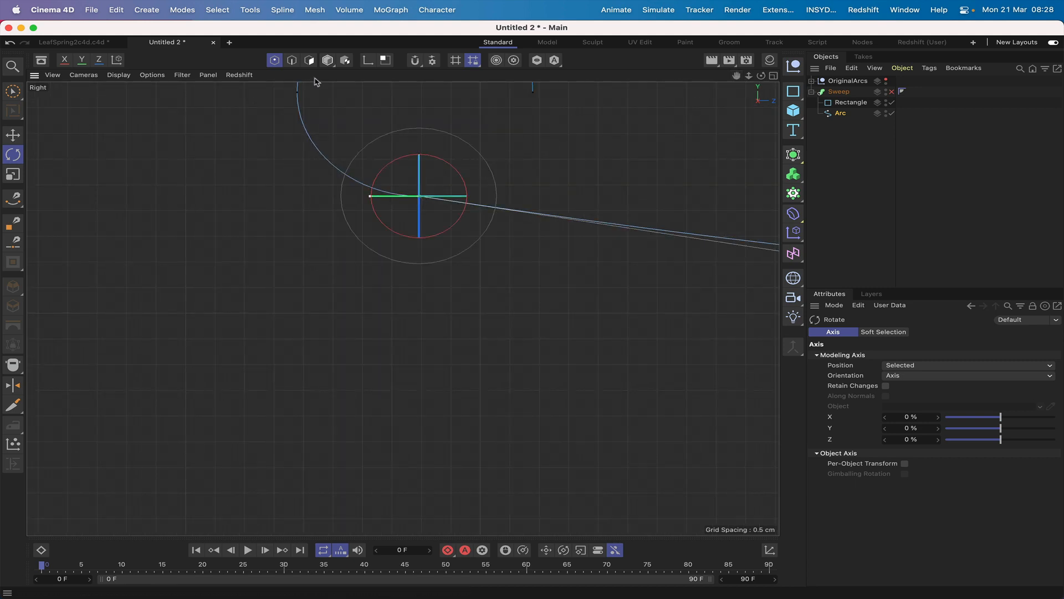
left_click(275, 10)
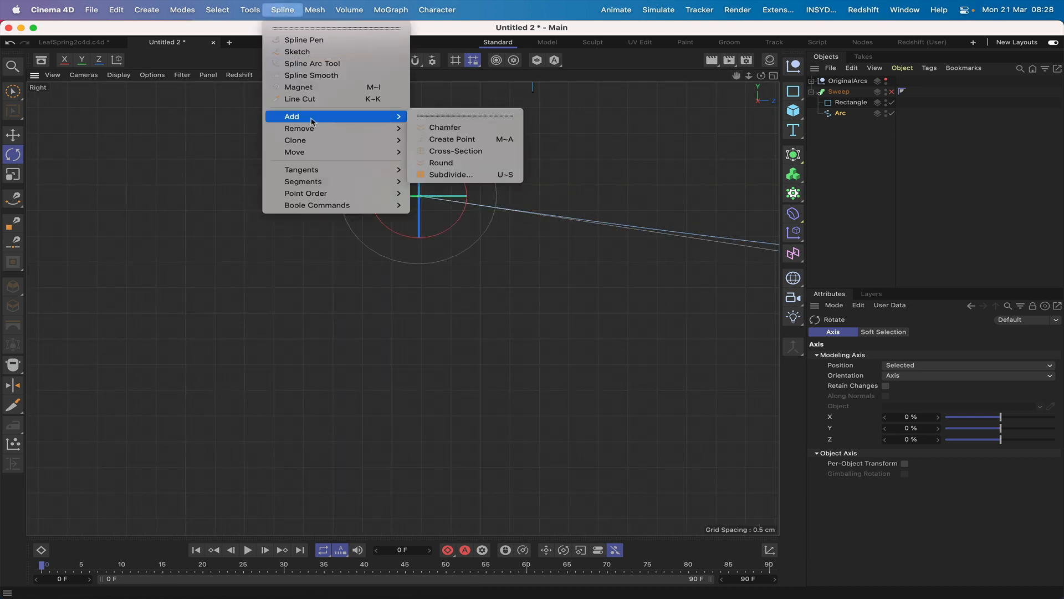
mouse_move(315, 129)
mouse_move(360, 169)
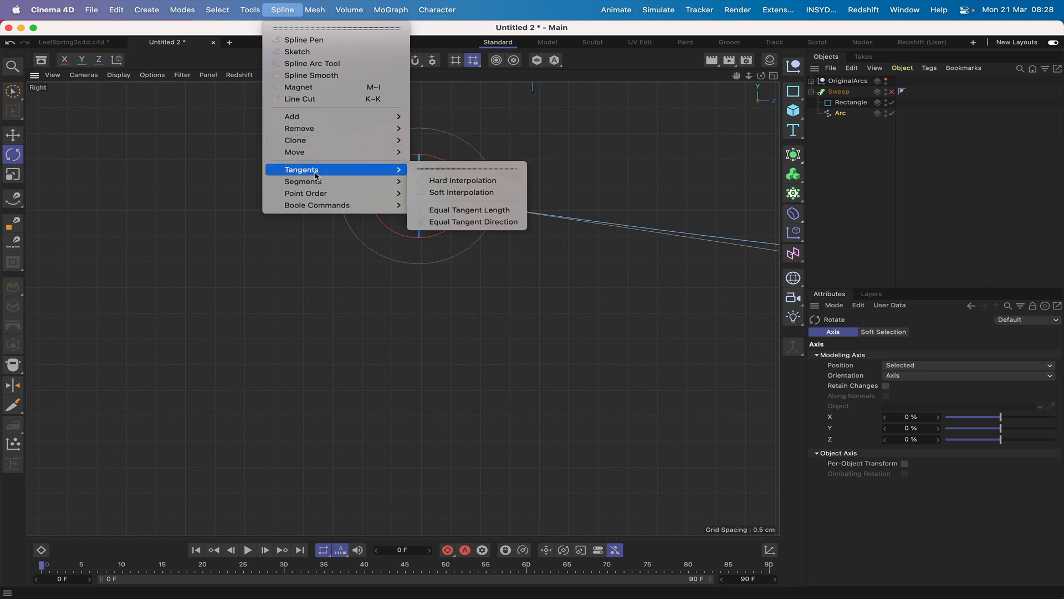
left_click(464, 181)
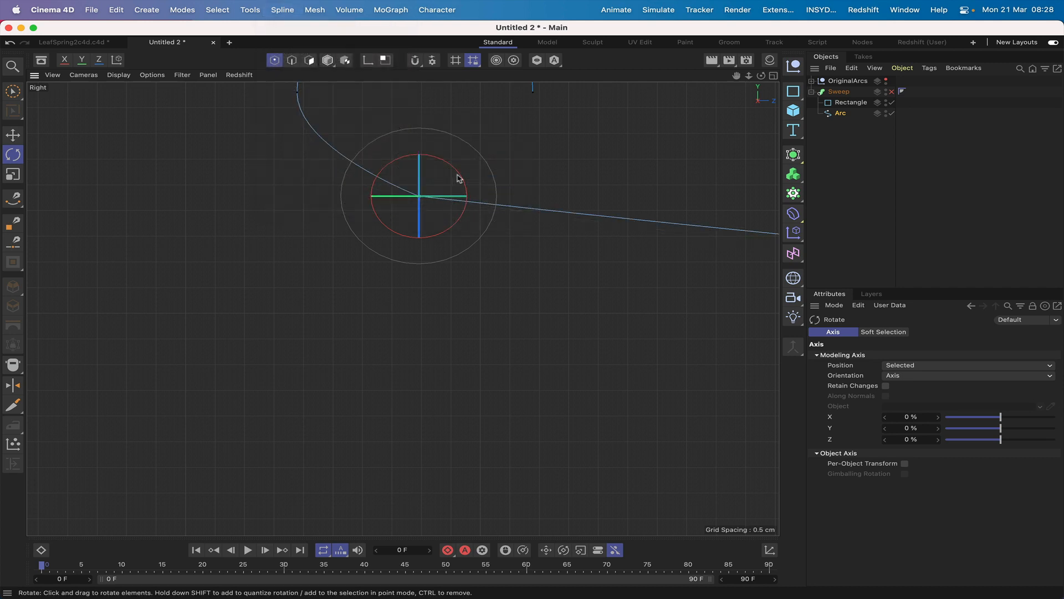
left_click_drag(460, 178, 460, 181)
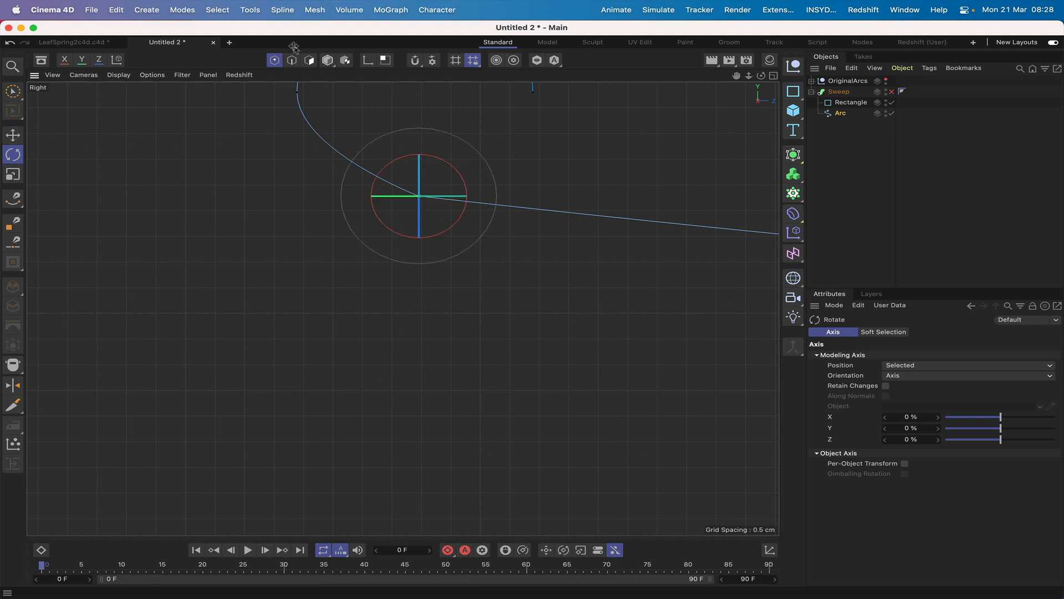
left_click(280, 10)
mouse_move(327, 170)
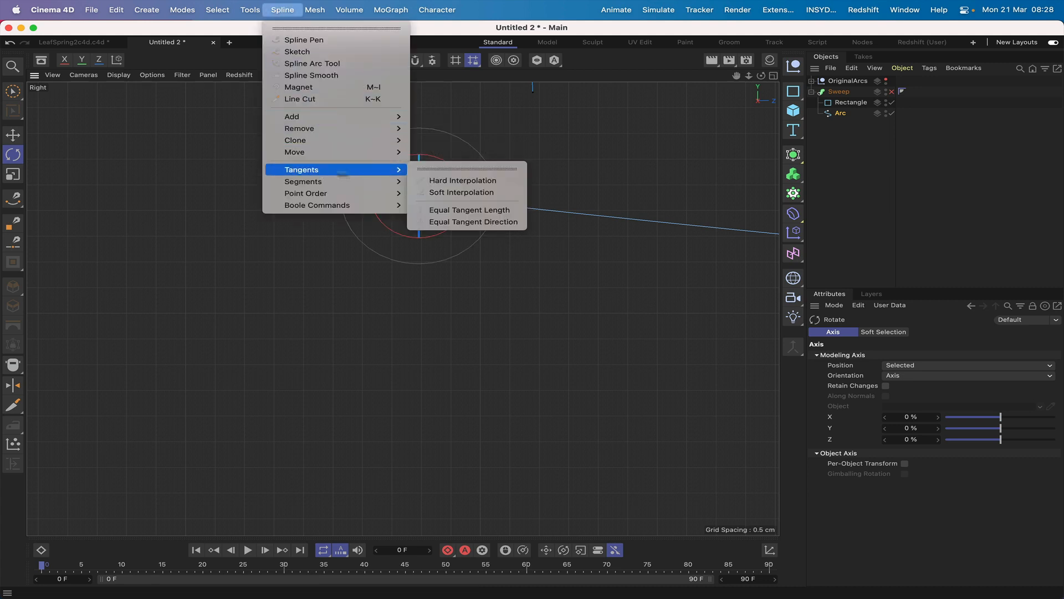
left_click(445, 180)
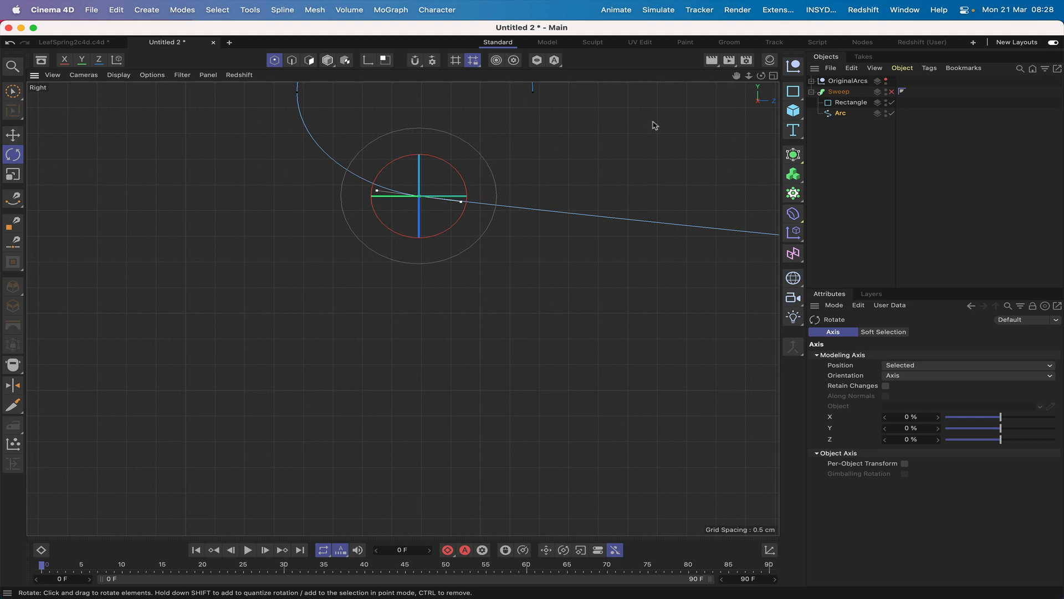
Step: Move only the inner tangent handle of the positive-Z welded point further inward and slightly down, giving the uppermost arc more curve
left_click_drag(737, 76, 383, 127)
right_click_drag(737, 76, 655, 76)
left_click_drag(736, 76, 684, 76)
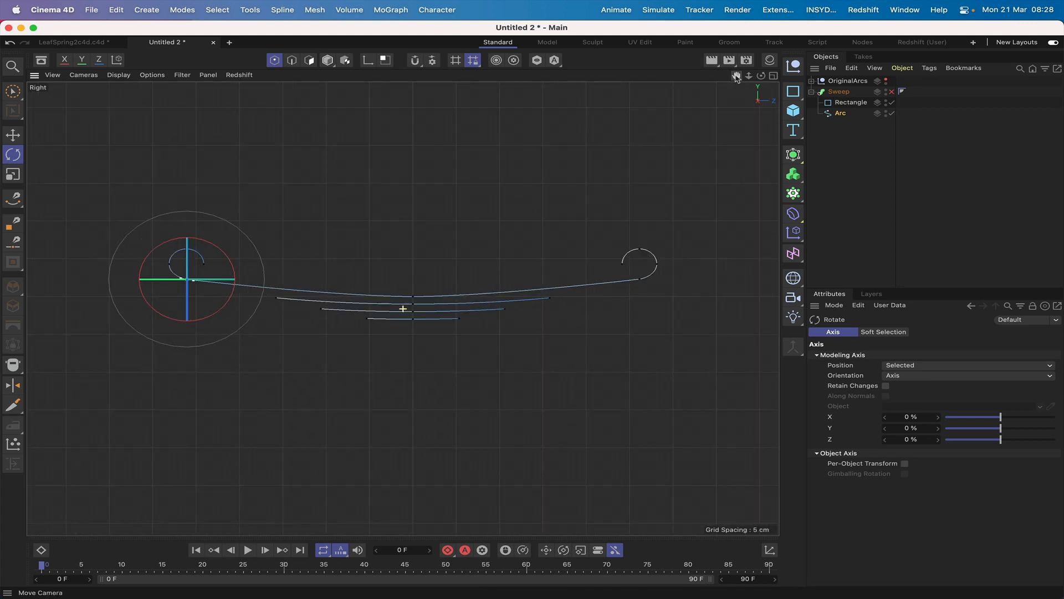
right_click_drag(736, 76, 771, 76)
left_click(543, 178)
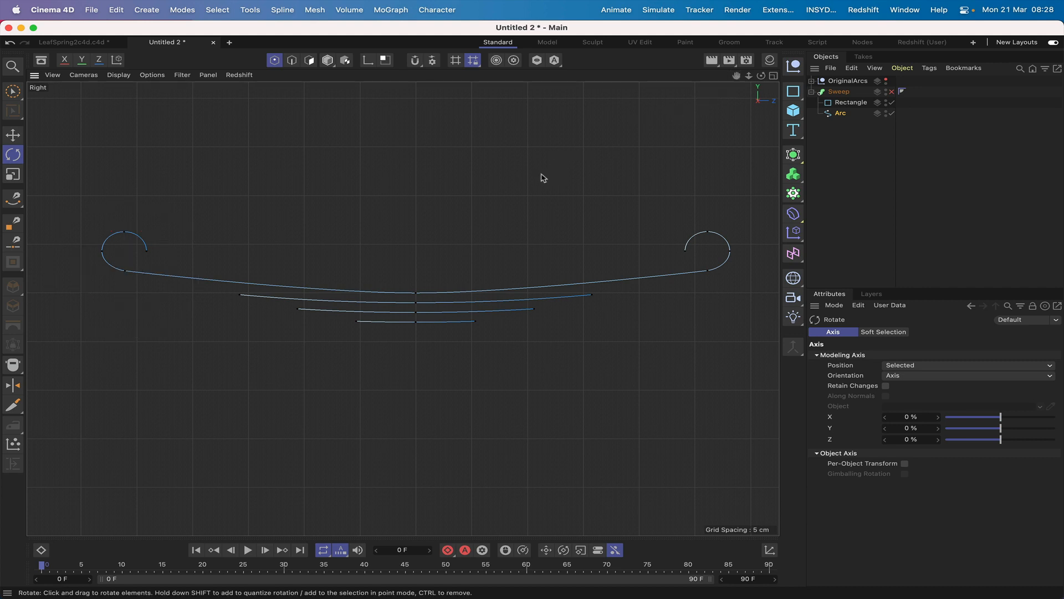
left_click(416, 293)
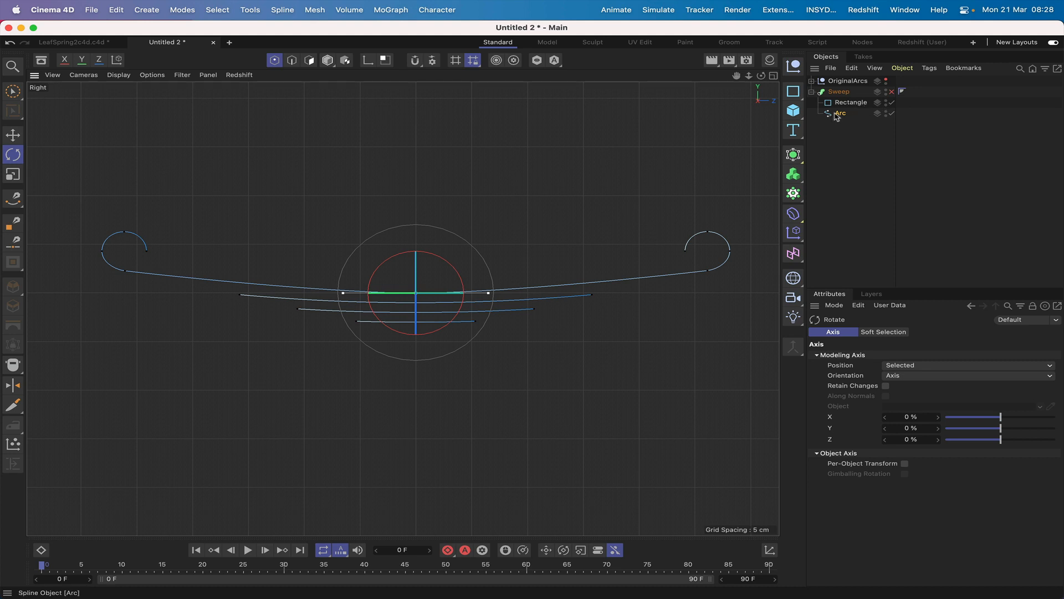
left_click(708, 271)
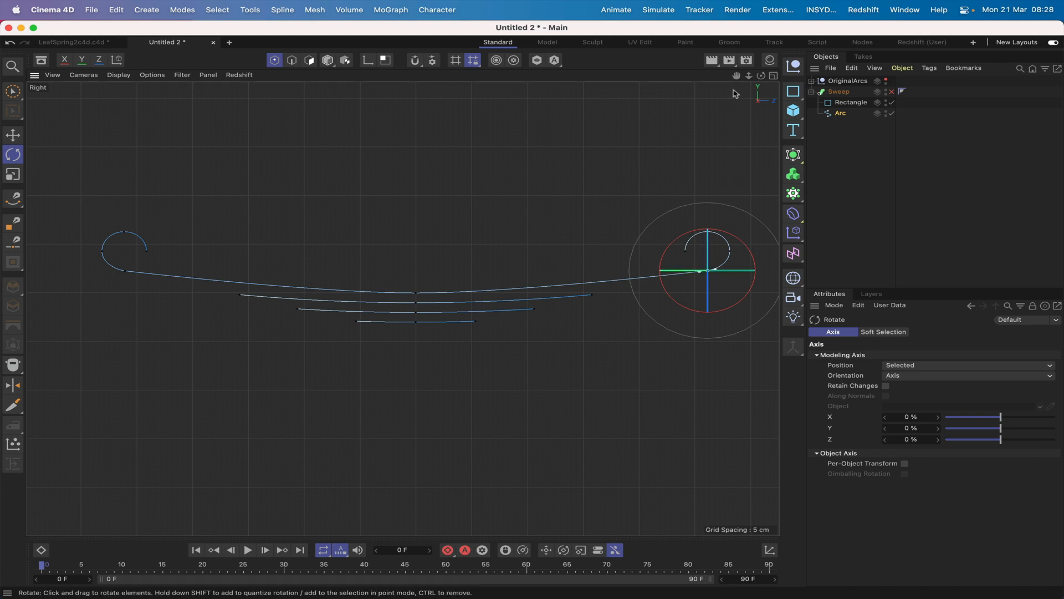
right_click_drag(734, 77, 796, 77)
left_click_drag(735, 78, 577, 230)
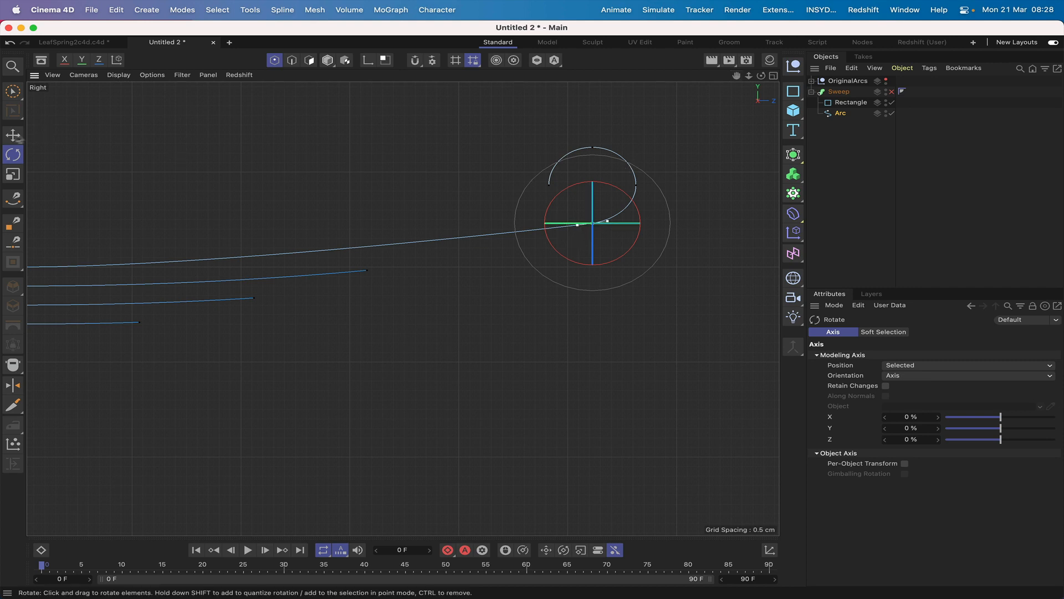
key("e")
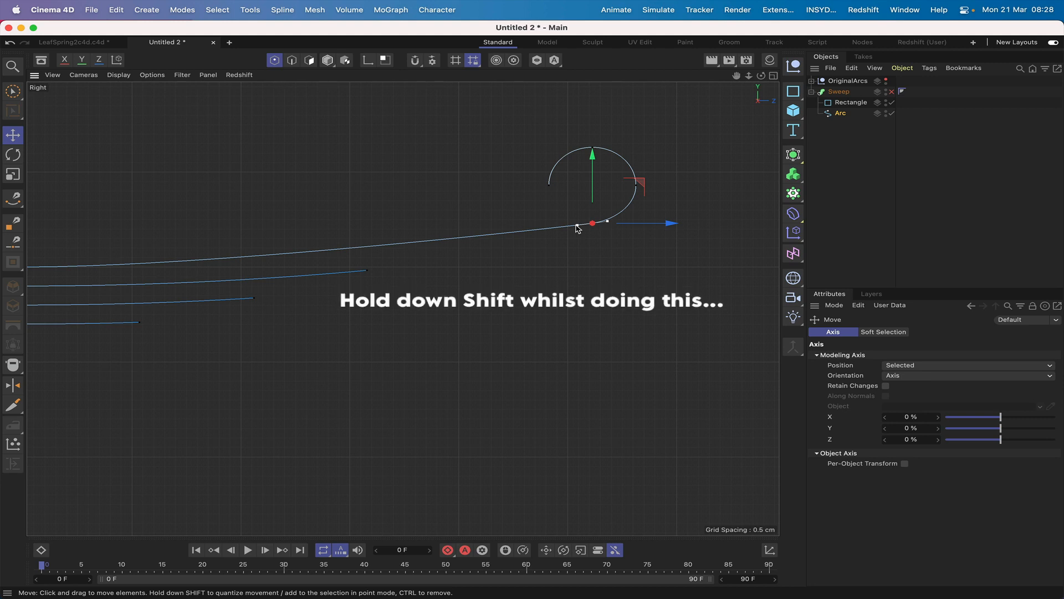
left_click_drag(574, 228, 531, 238, "shift")
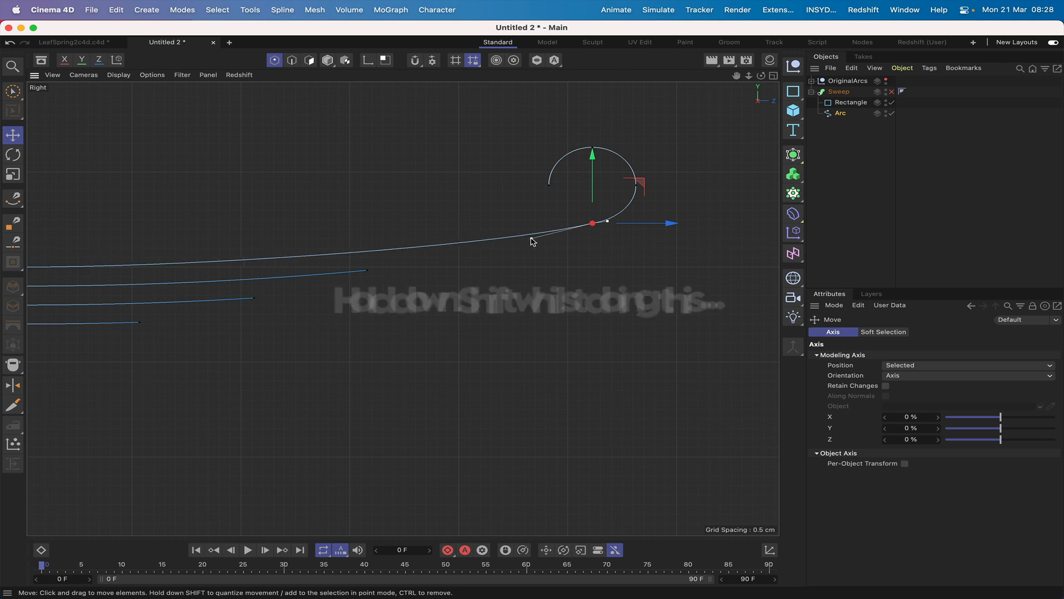
Step: Lengthen only the inner tangent handle of the negative-Z welded point inward and slightly down to match the opposite end
left_click_drag(736, 75, 1062, 65)
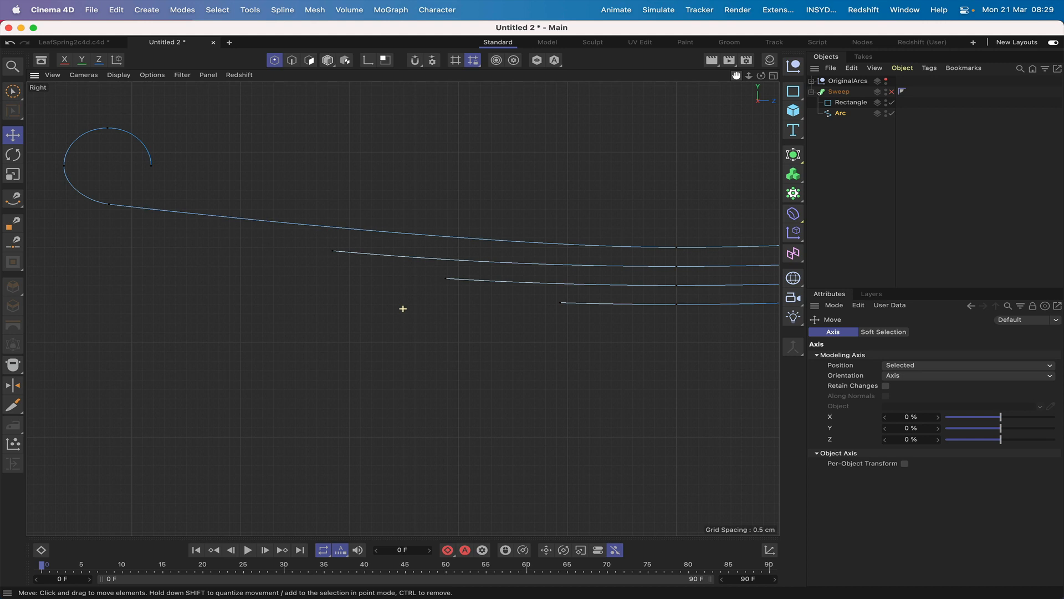
left_click(109, 204)
left_click_drag(132, 207, 156, 215)
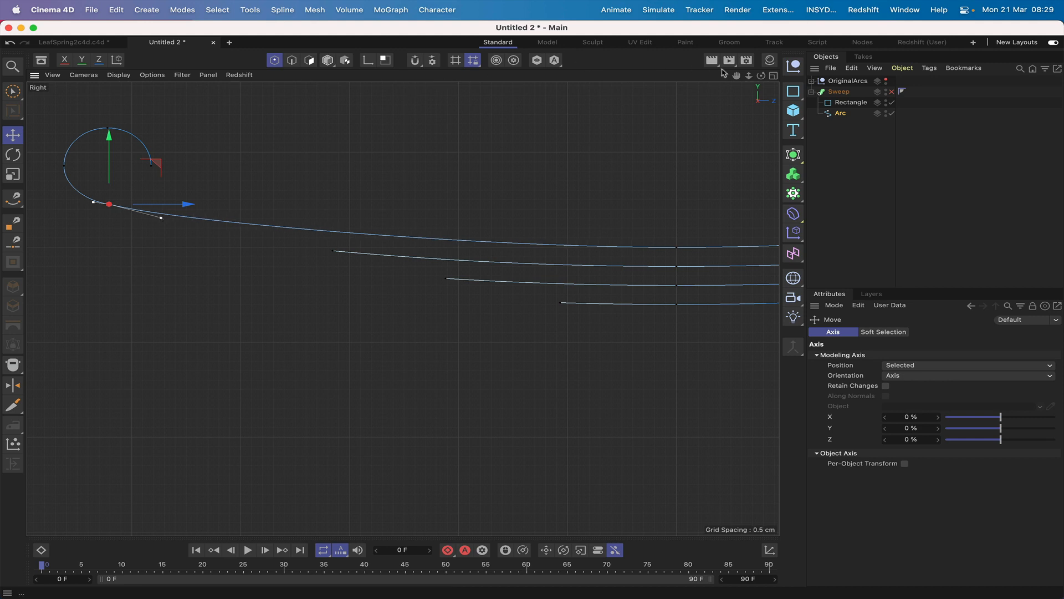
Step: Re-enable the Sweep generator and show the swept leaf spring in the perspective view
right_click_drag(738, 77, 626, 78)
left_click_drag(738, 77, 642, 55)
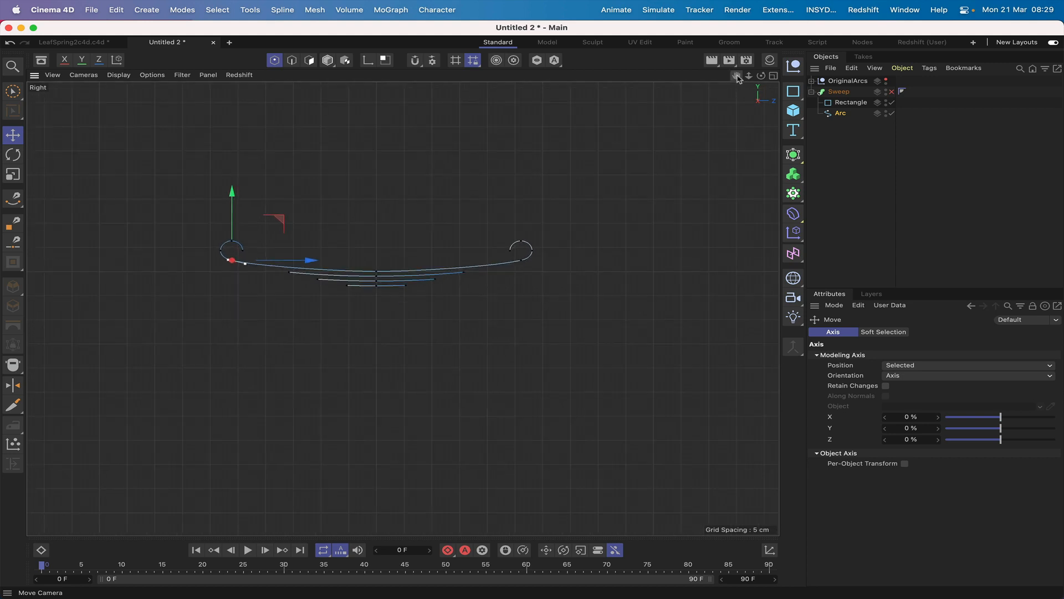
right_click_drag(738, 78, 830, 77)
left_click_drag(738, 78, 789, 80)
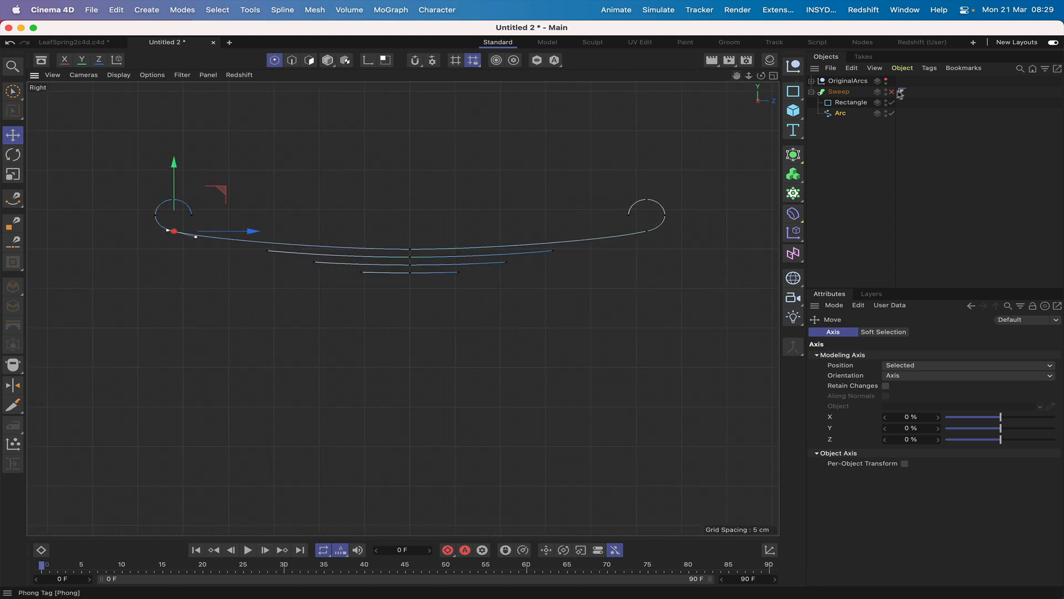
left_click(892, 92)
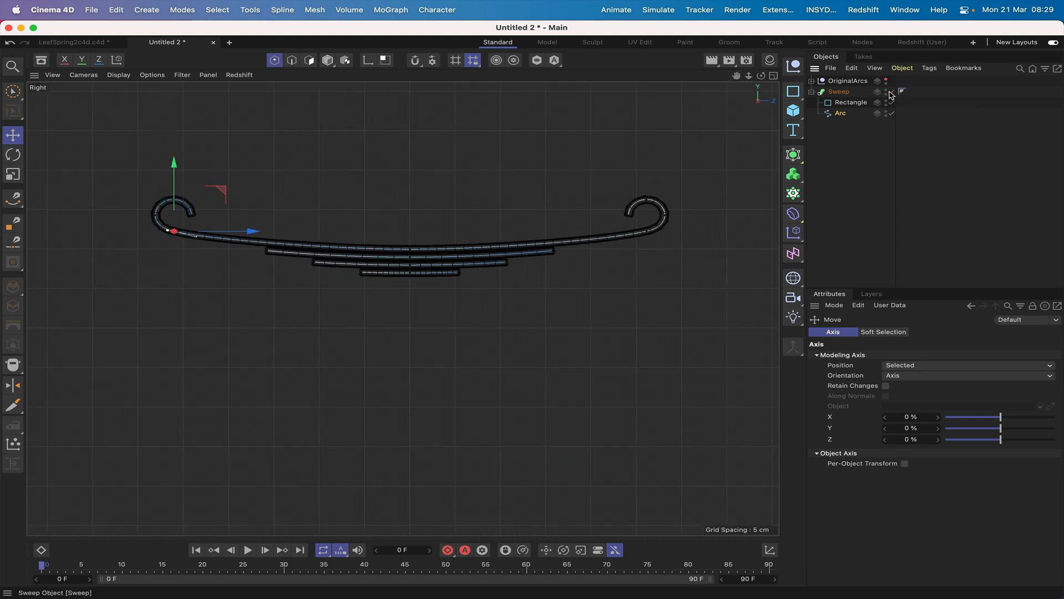
left_click(776, 80)
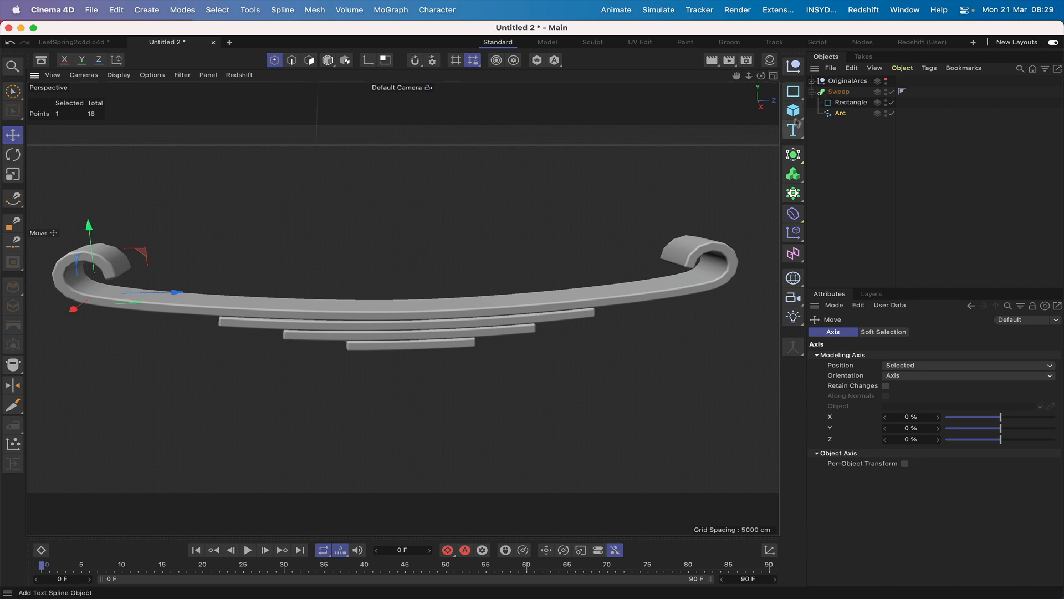
left_click_drag(749, 76, 741, 77)
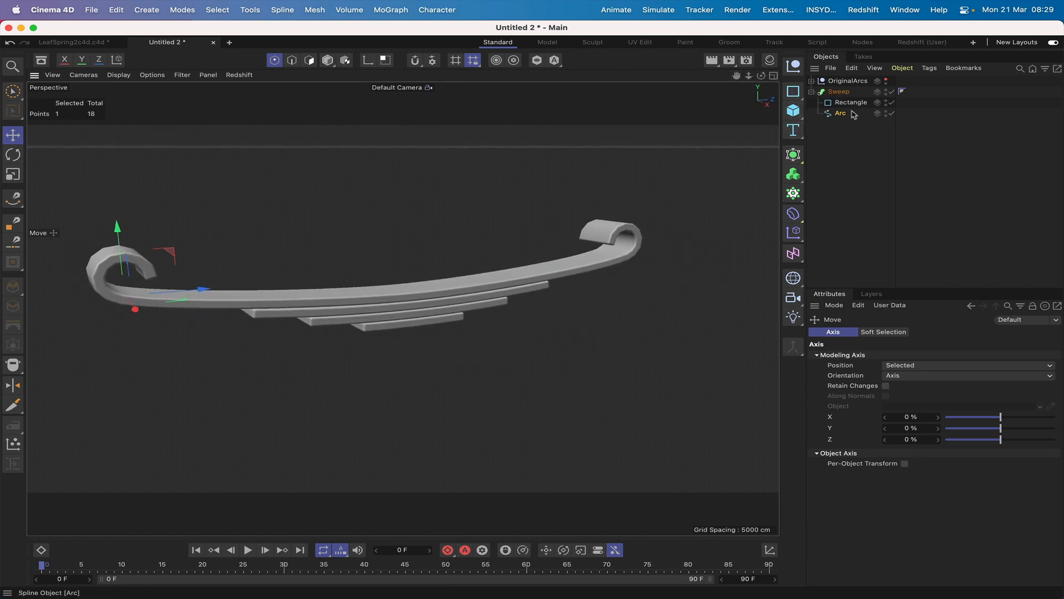
Step: Set the Arc spline's number of intermediate points to 60 and inspect the smoothed eyes from several angles
left_click(839, 92)
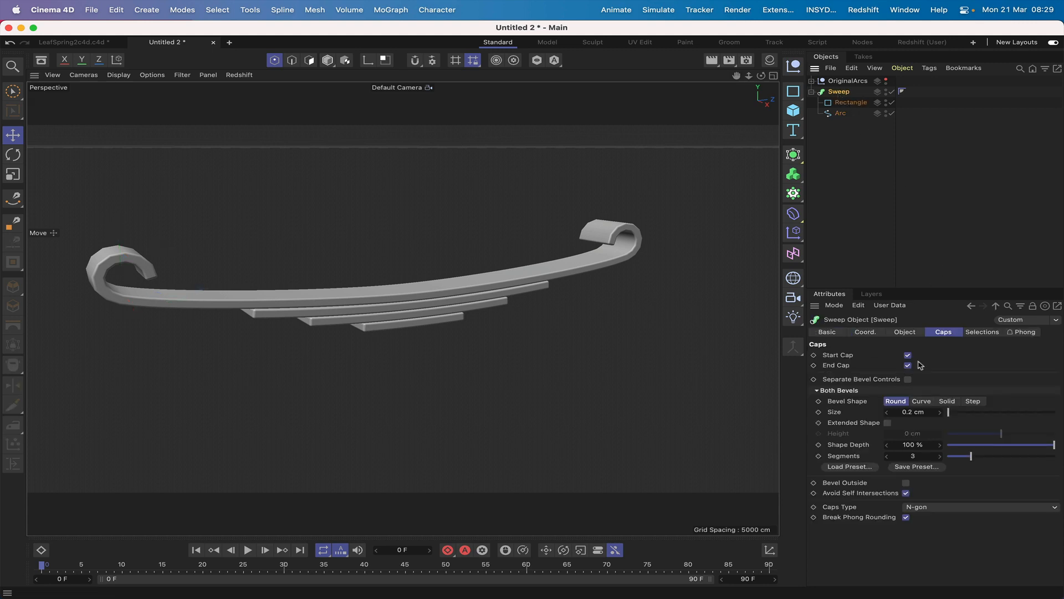
left_click(841, 113)
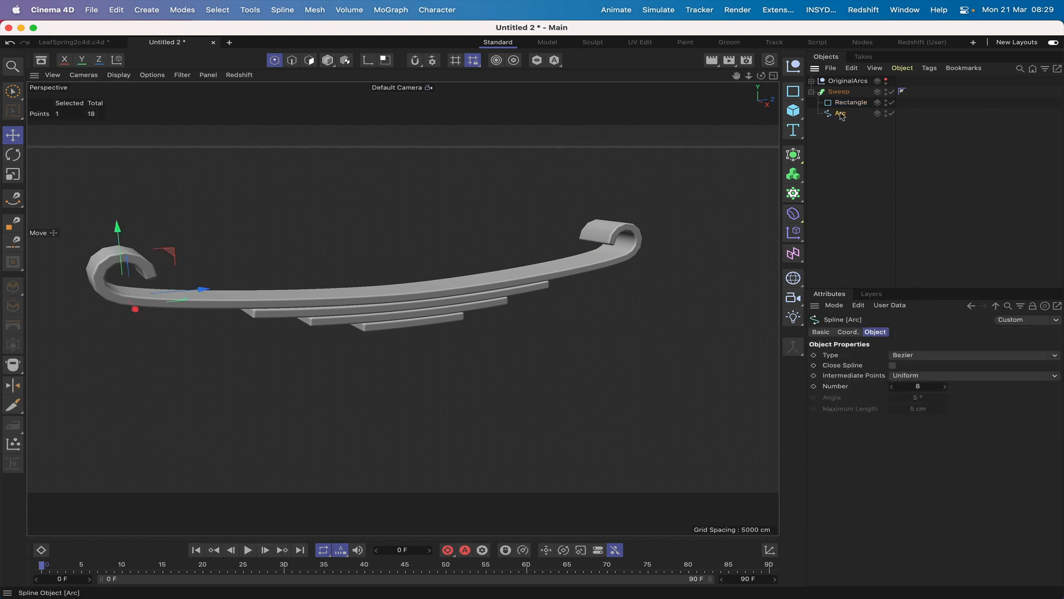
left_click(918, 386)
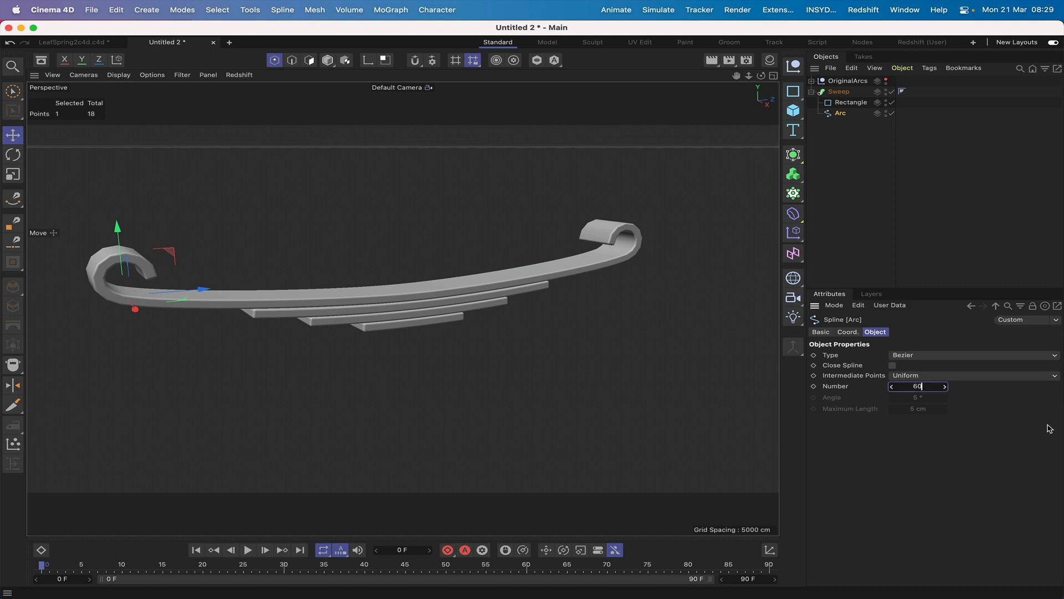
key("Return")
mouse_move(761, 76)
left_mouse_down()
mouse_move(687, 76)
mouse_move(783, 66)
mouse_move(764, 64)
left_mouse_up()
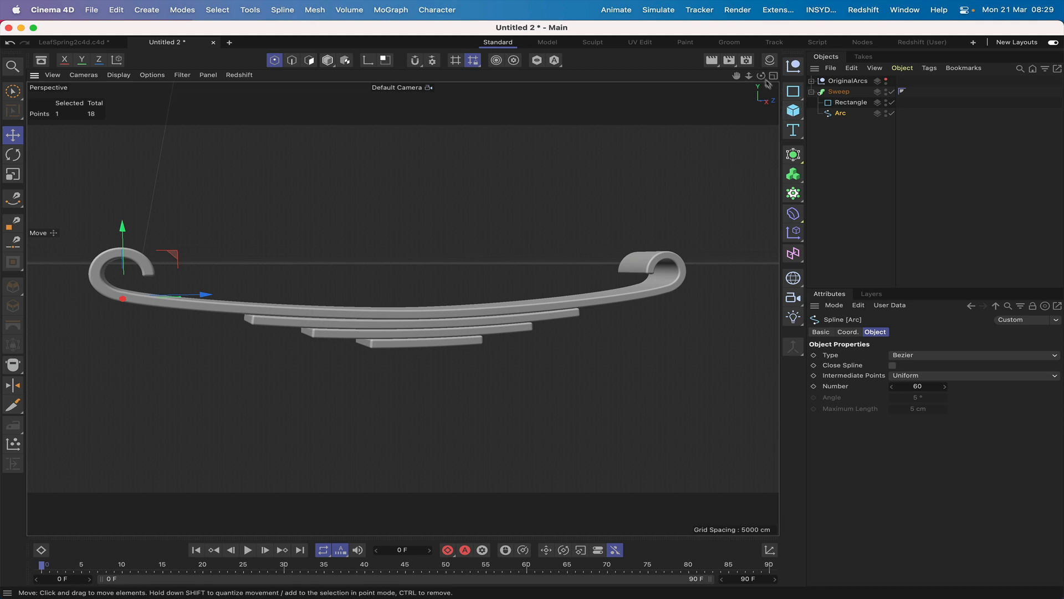
left_click_drag(761, 75, 760, 92)
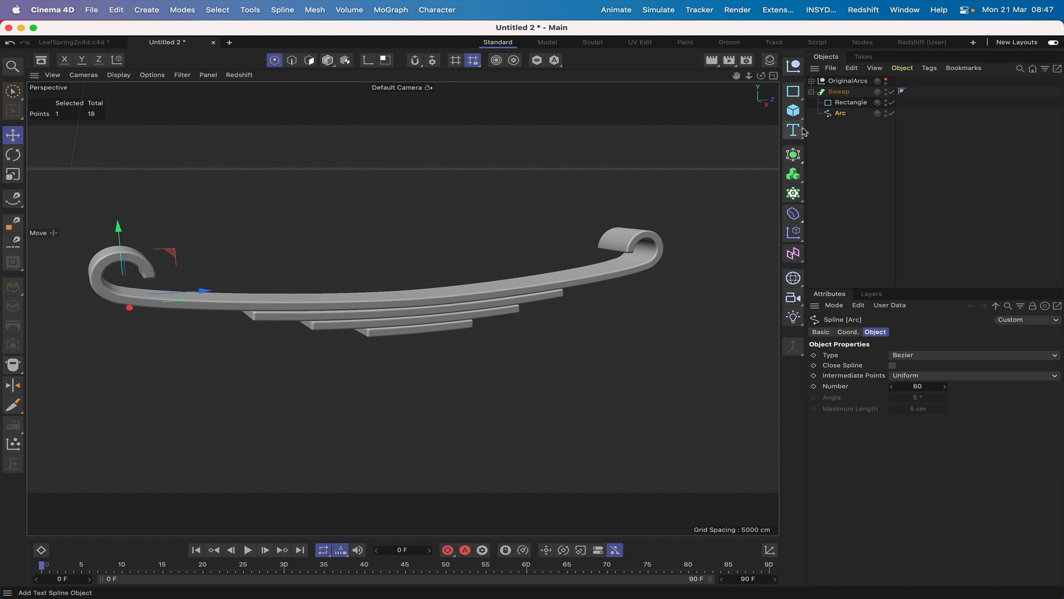
Step: Add a Pose Morph rigging tag to the Arc spline and enable Points mixing
left_click(929, 68)
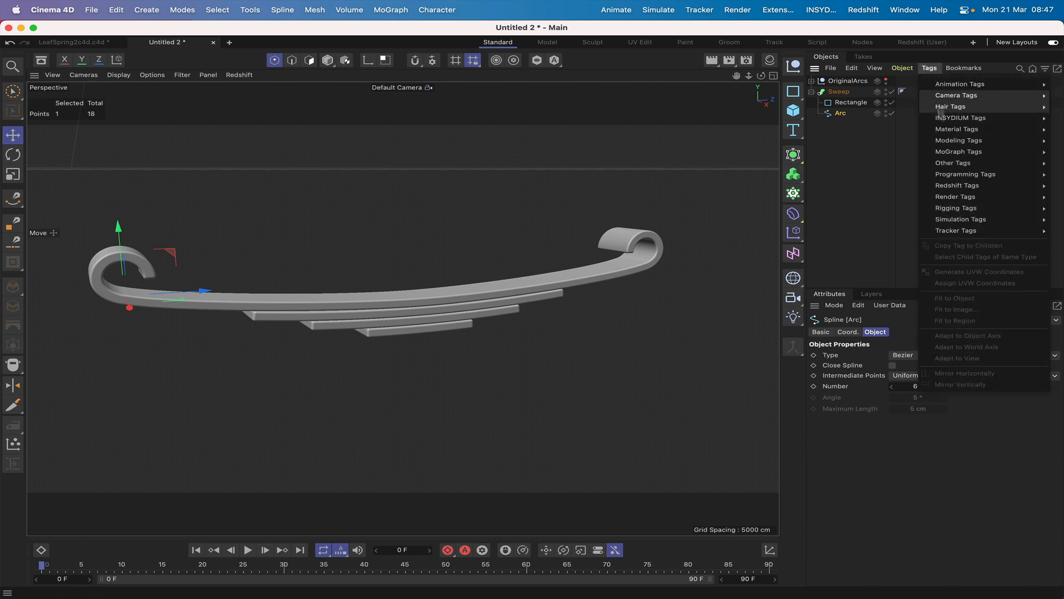
mouse_move(950, 163)
mouse_move(953, 214)
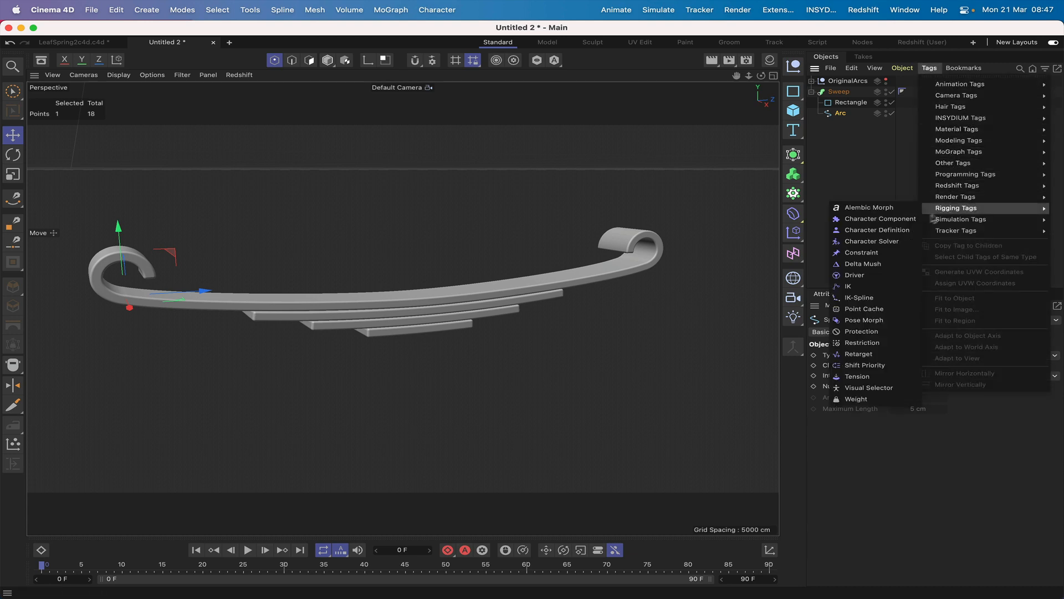
left_click(867, 319)
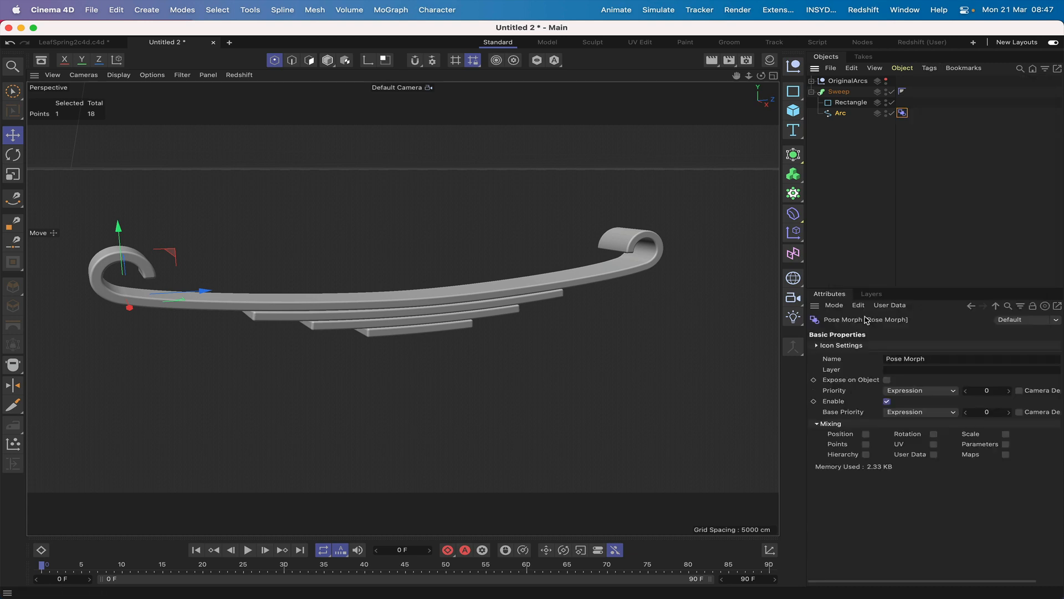
left_click(867, 445)
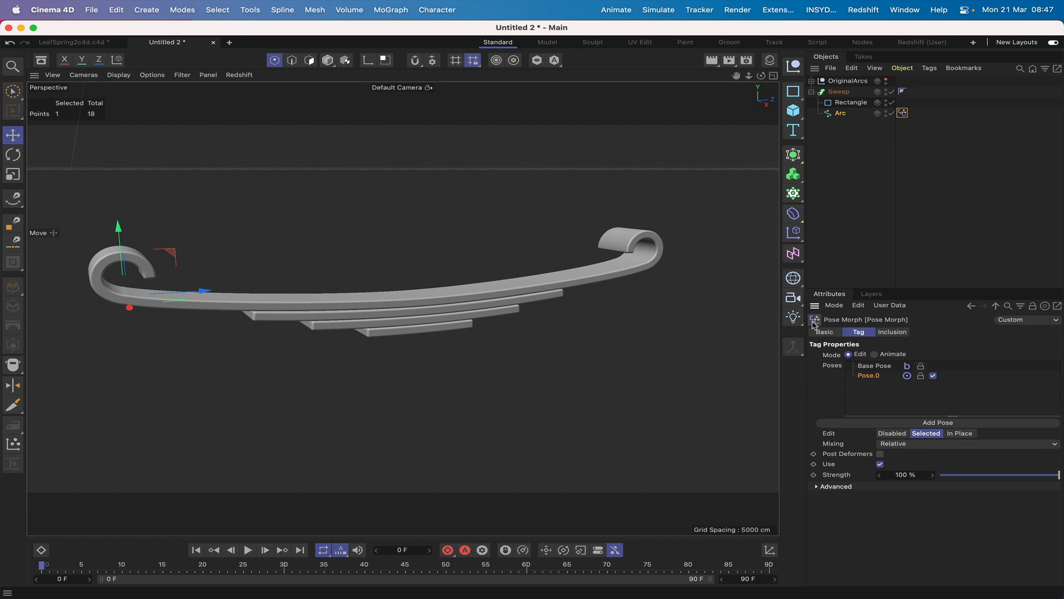
Step: In the Right view, select the centre points of all four leaves and raise them along Y until the top leaf is nearly flat
key("F3")
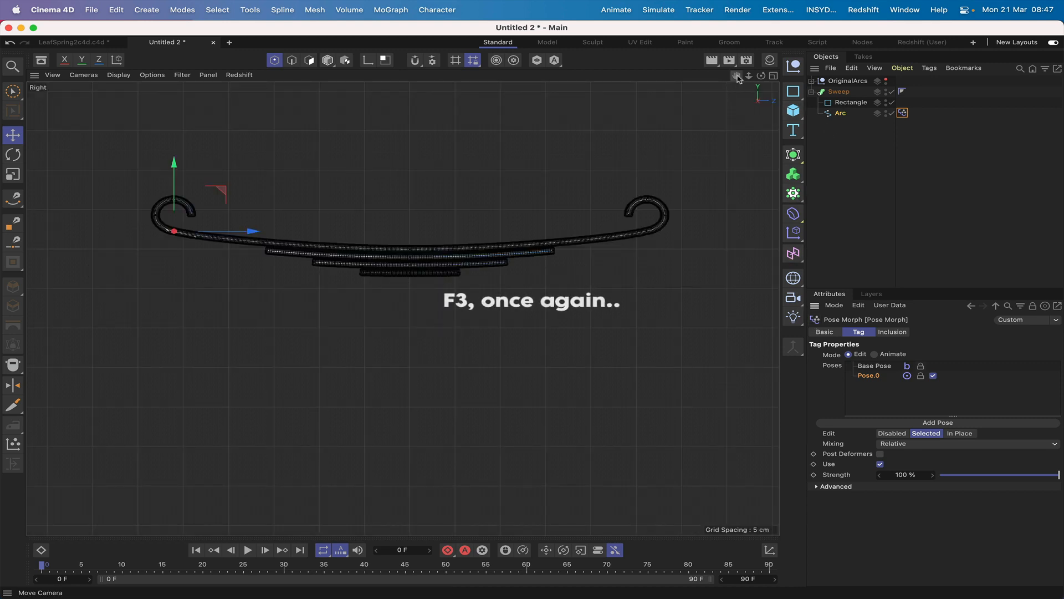
scroll(403, 308, "up", 1)
right_click_drag(737, 77, 798, 77)
left_click_drag(737, 77, 720, 78)
scroll(402, 306, "down", 2)
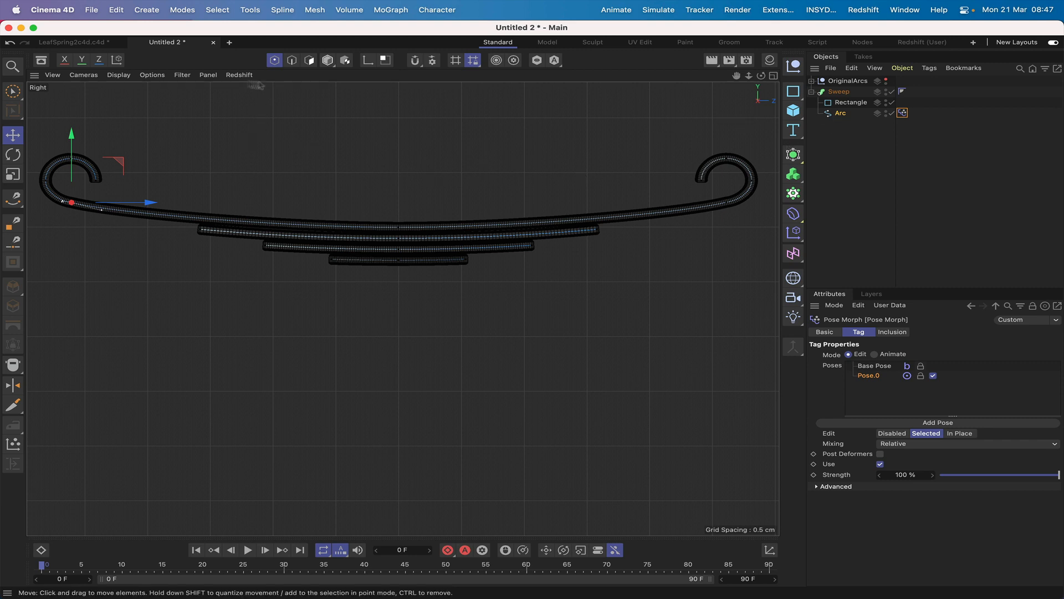
left_click(13, 90)
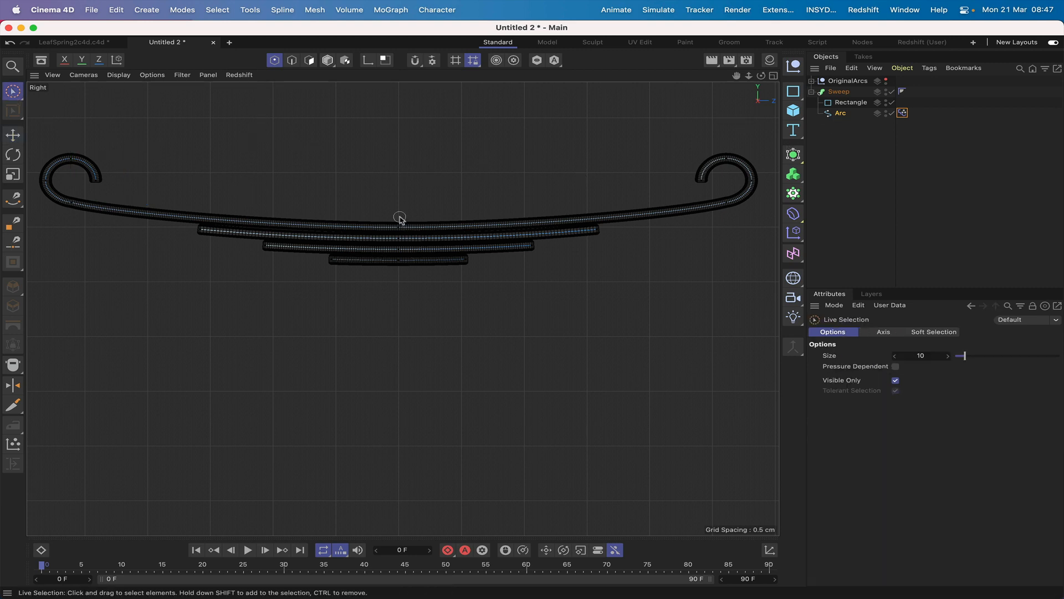
left_click(400, 273)
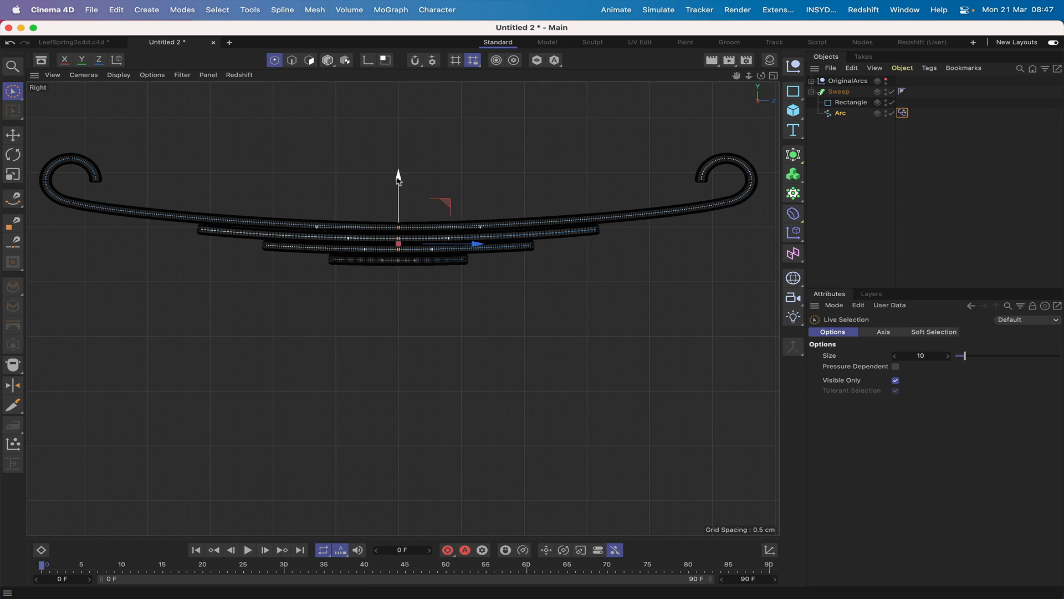
left_click_drag(398, 177, 399, 160)
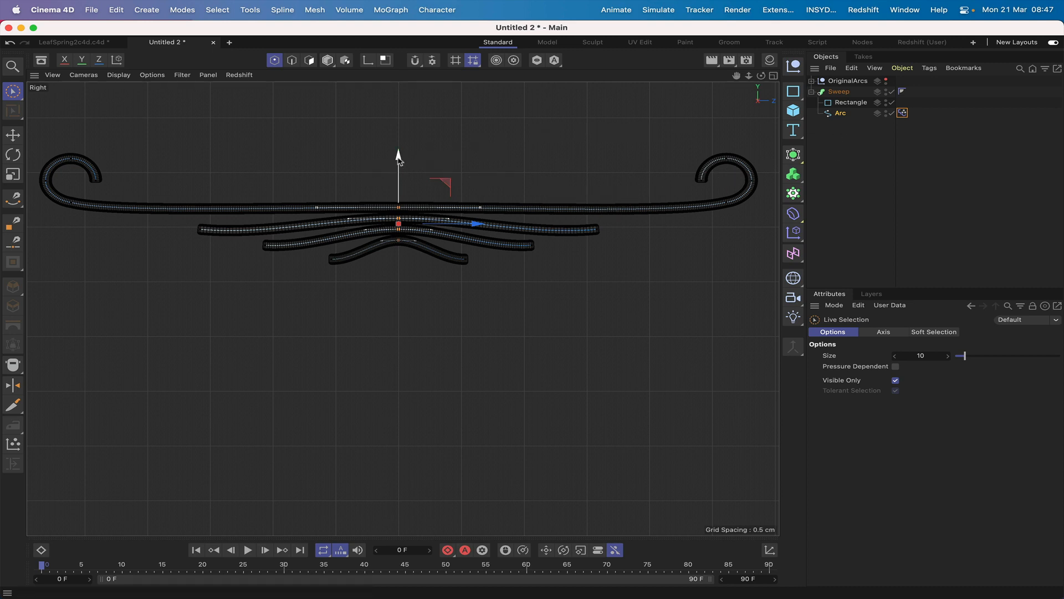
left_click_drag(398, 157, 398, 159)
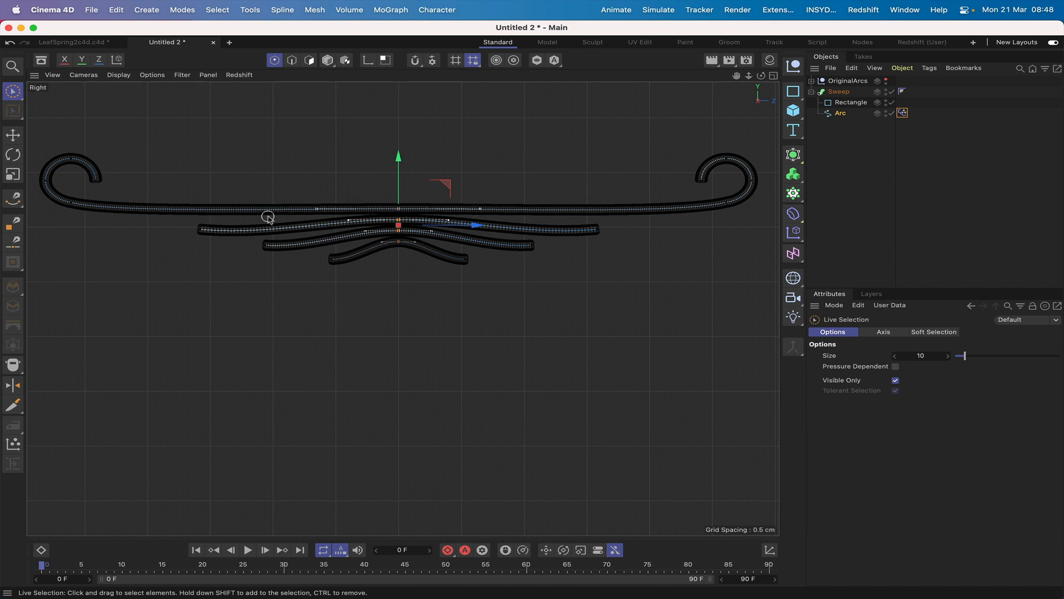
Step: Rotate the tangents of the positive-Z and then the negative-Z welded point slightly so the top leaf flattens near its eyes
middle_click_drag(62, 220, 97, 214, "alt")
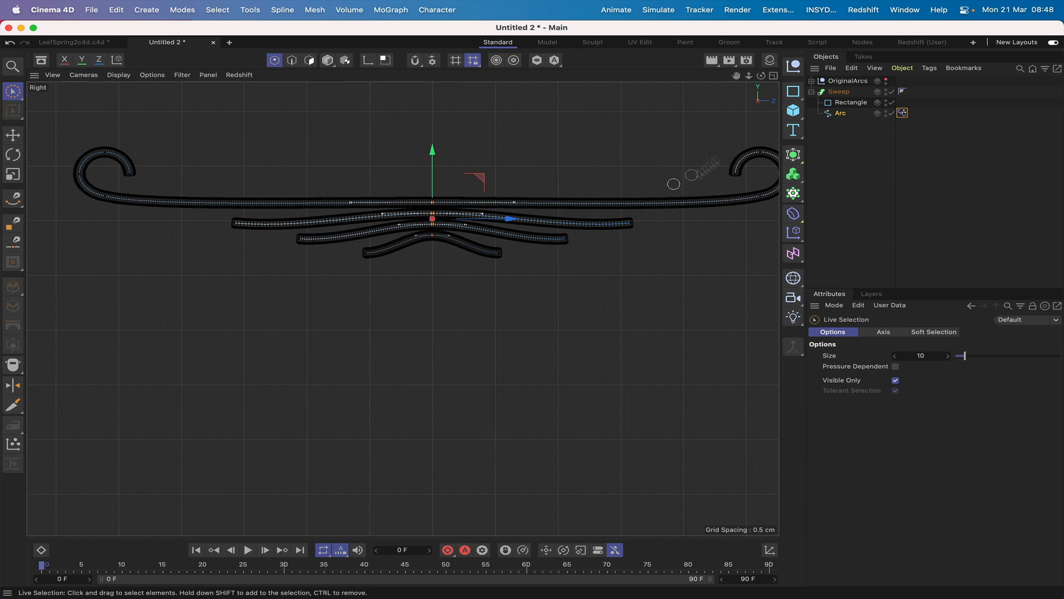
left_click_drag(736, 76, 710, 96)
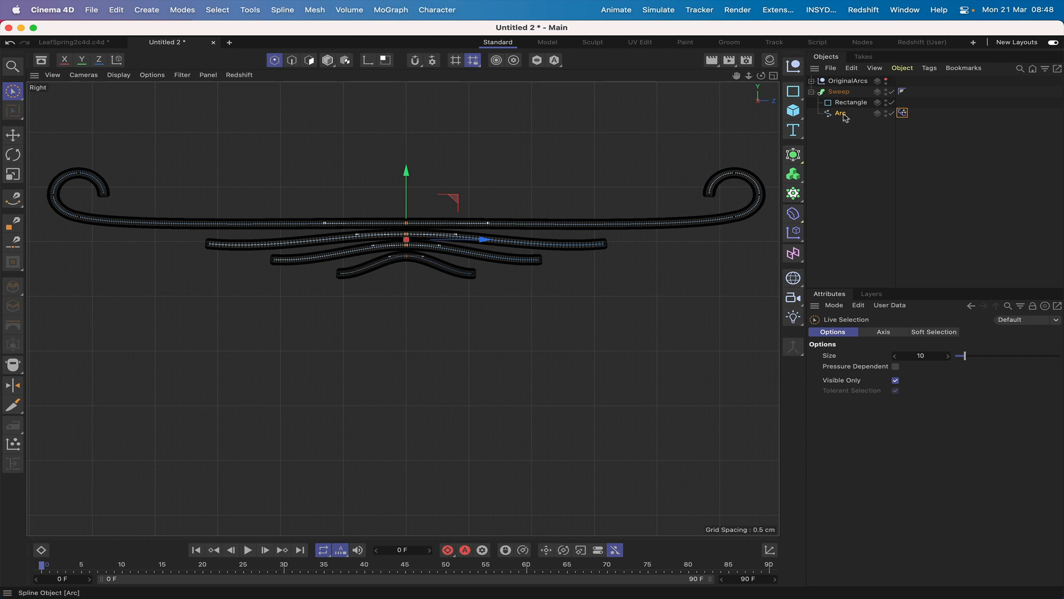
left_click(733, 217)
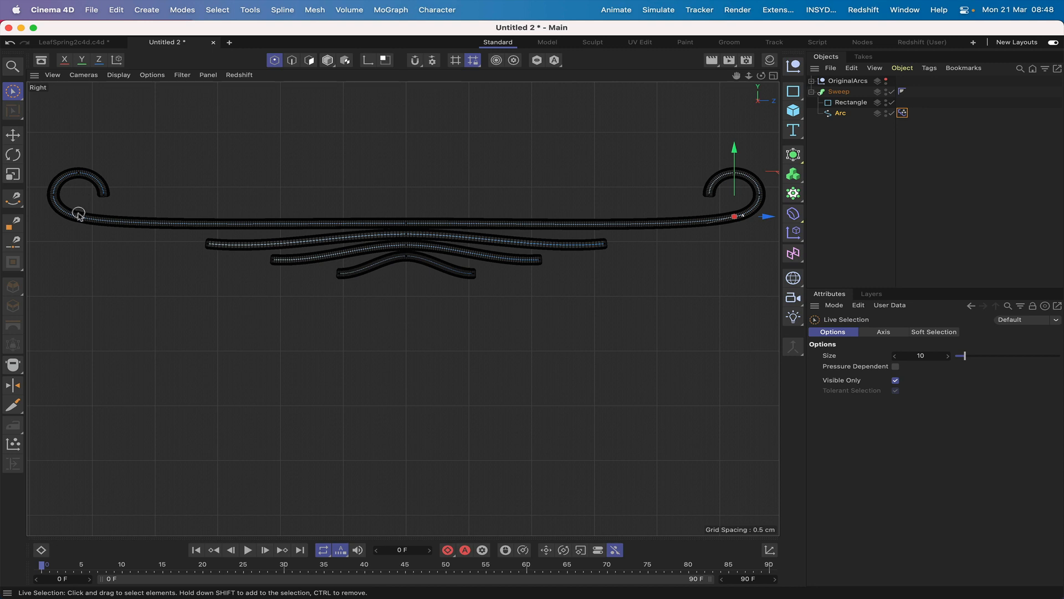
left_click(12, 155)
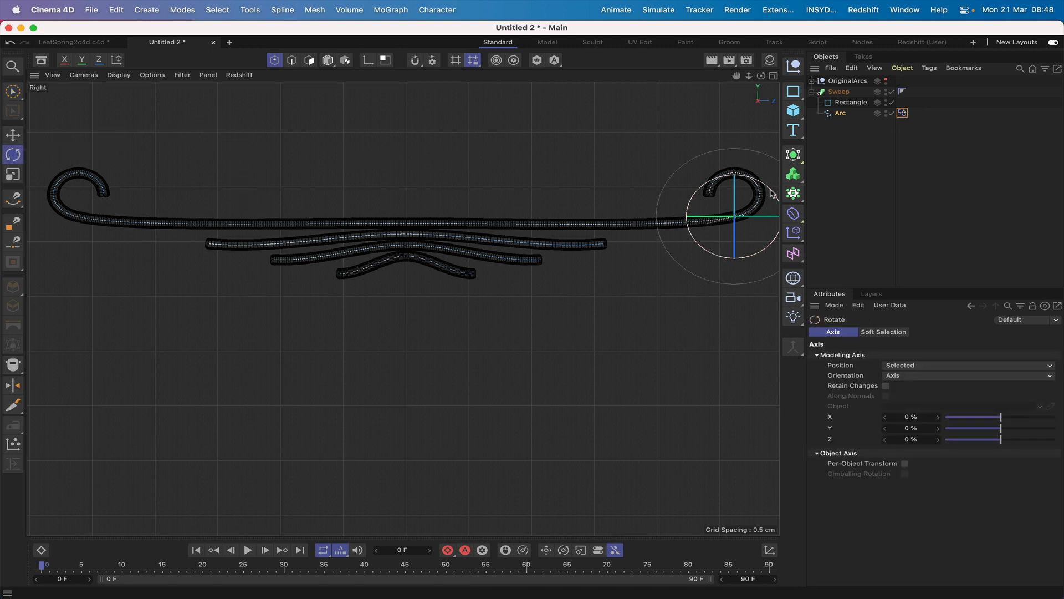
left_click_drag(770, 197, 775, 198)
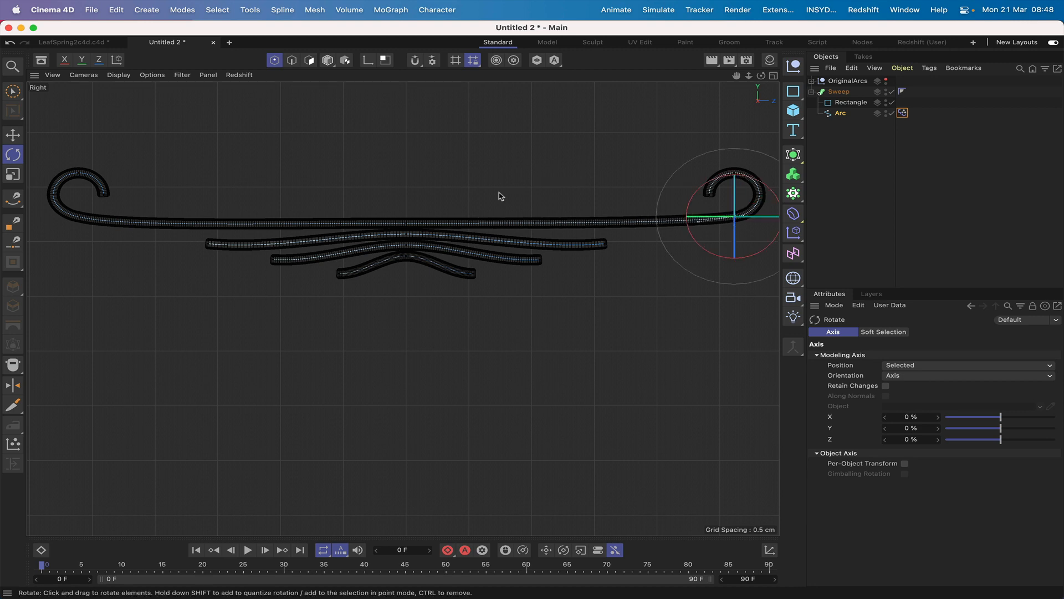
left_click(80, 220)
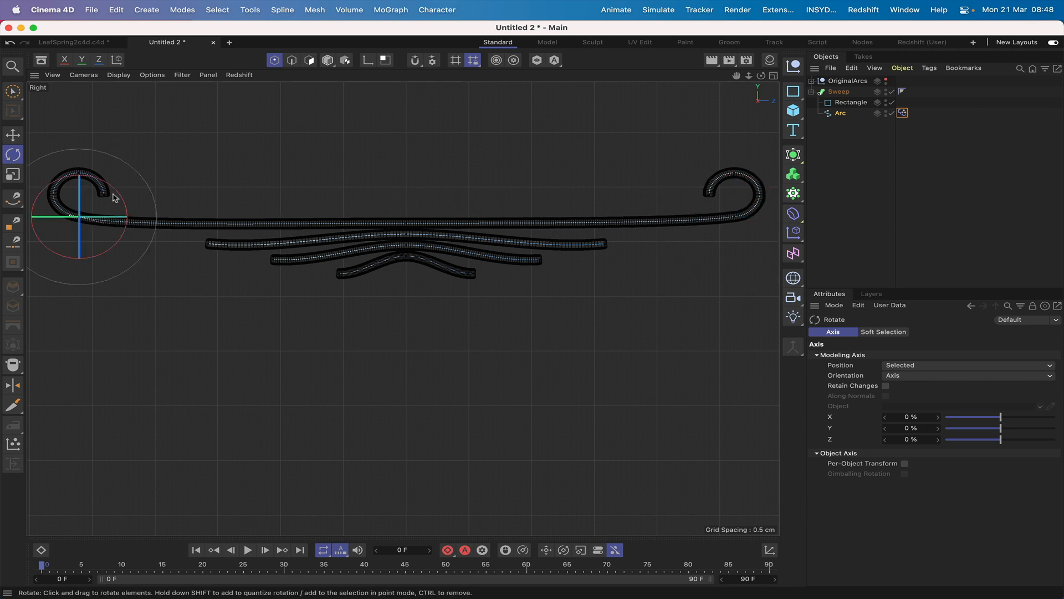
left_click_drag(115, 196, 117, 192)
Step: Try Gouraud Shading (Lines), nudge the negative-Z tangent's rotation, and set the Right view's display to Lines with Isoparms
left_click(117, 75)
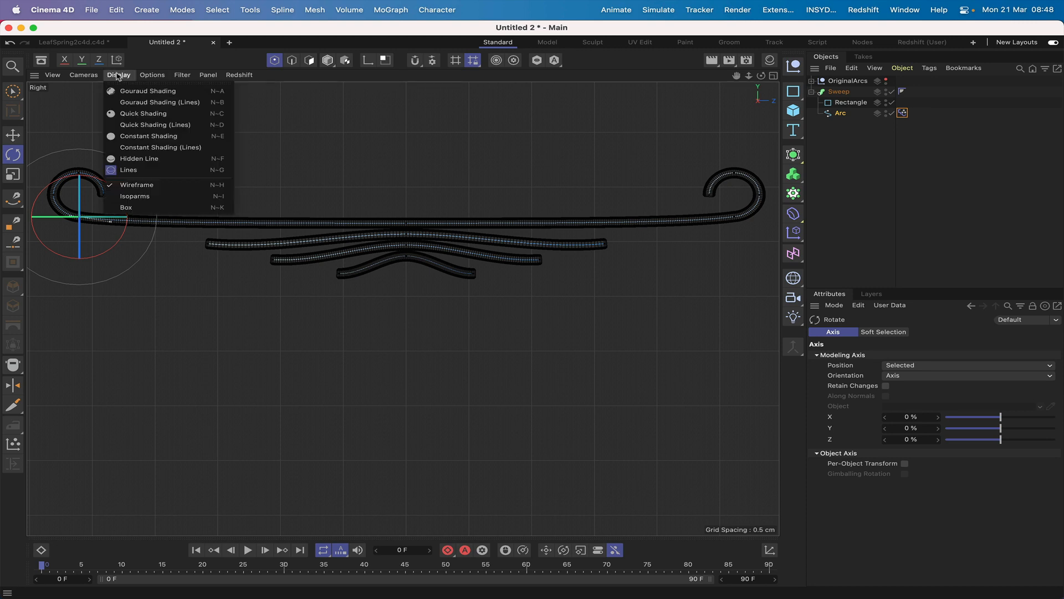
left_click(128, 107)
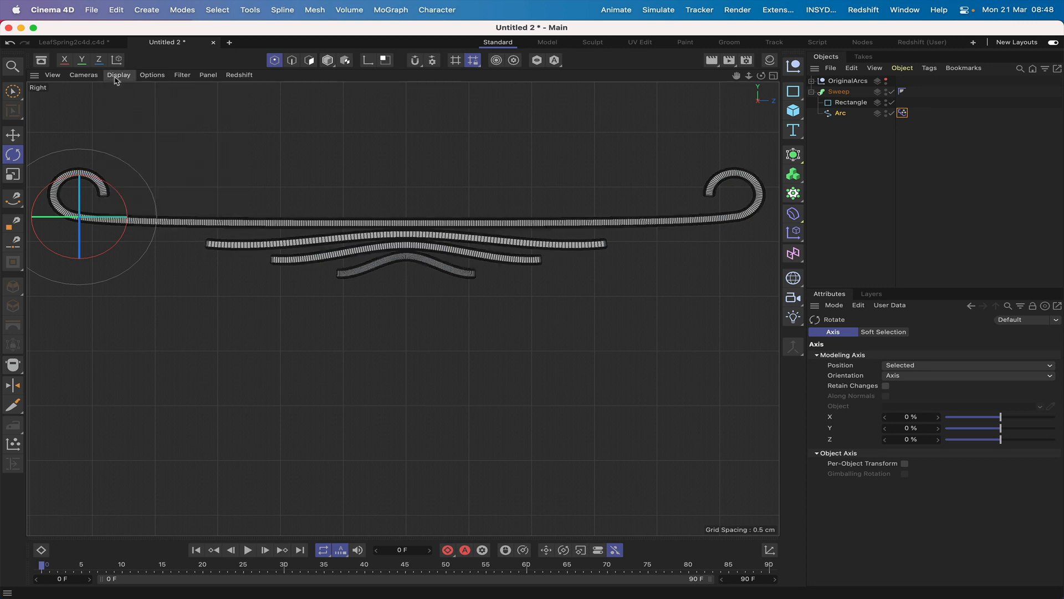
left_click_drag(117, 193, 116, 191)
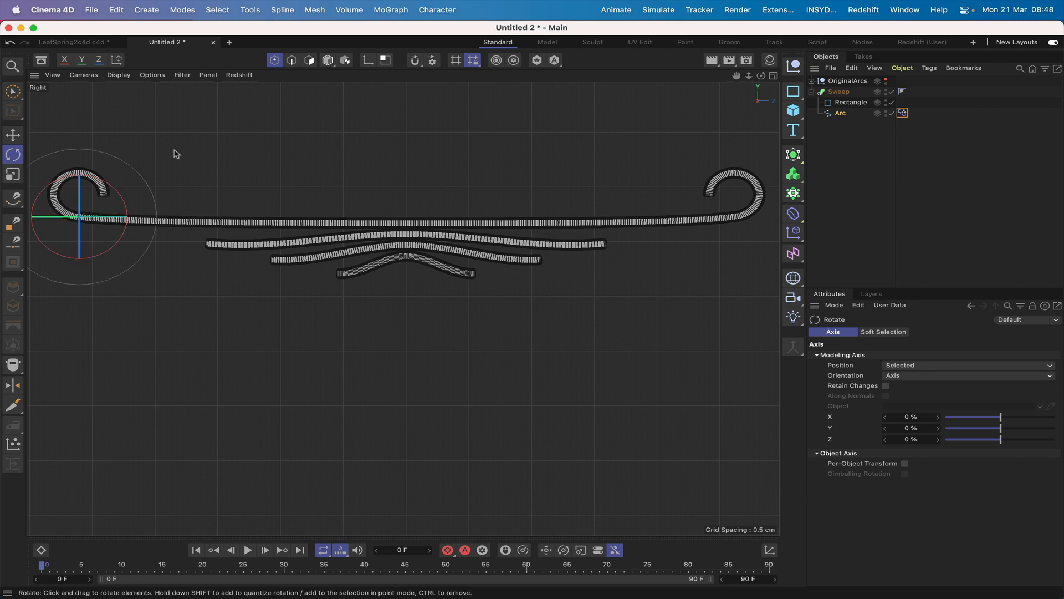
left_click(120, 75)
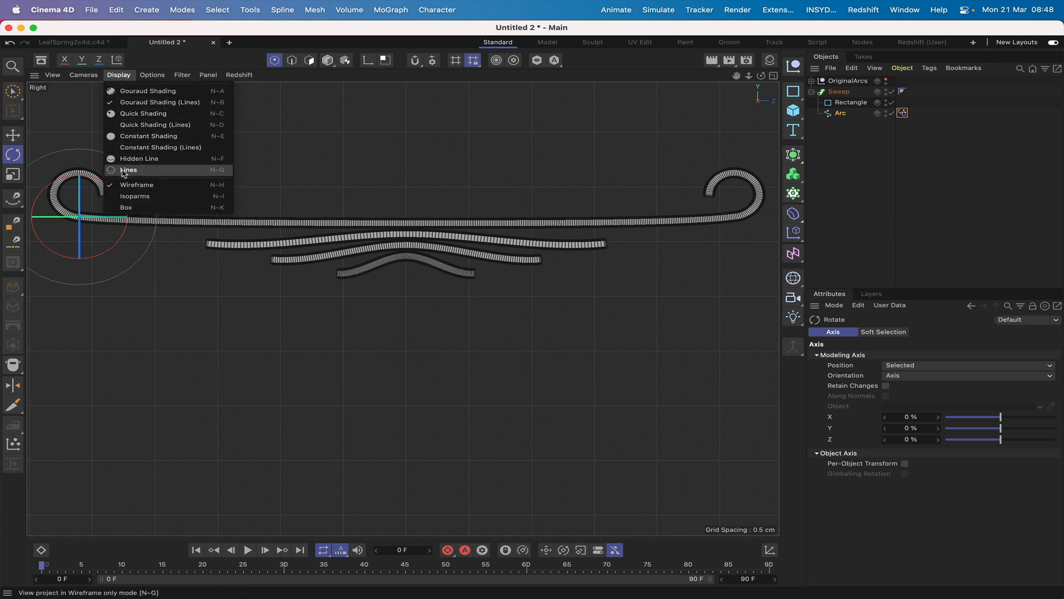
left_click(123, 195)
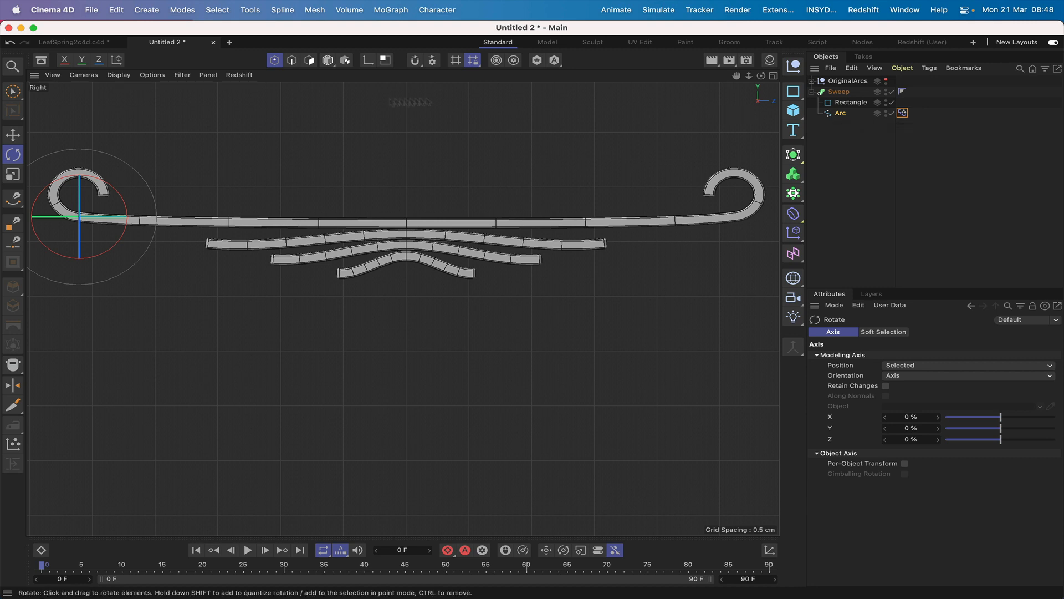
left_click(119, 75)
left_click(135, 170)
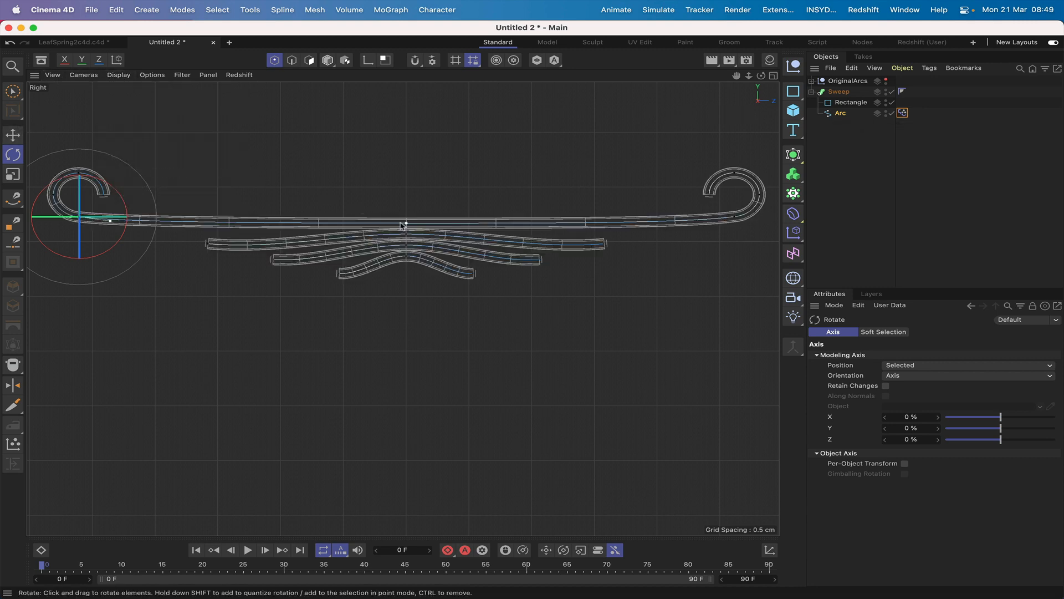
Step: Reselect the centre points of all four leaves with Live Selection and raise them slightly further along Y
key("9")
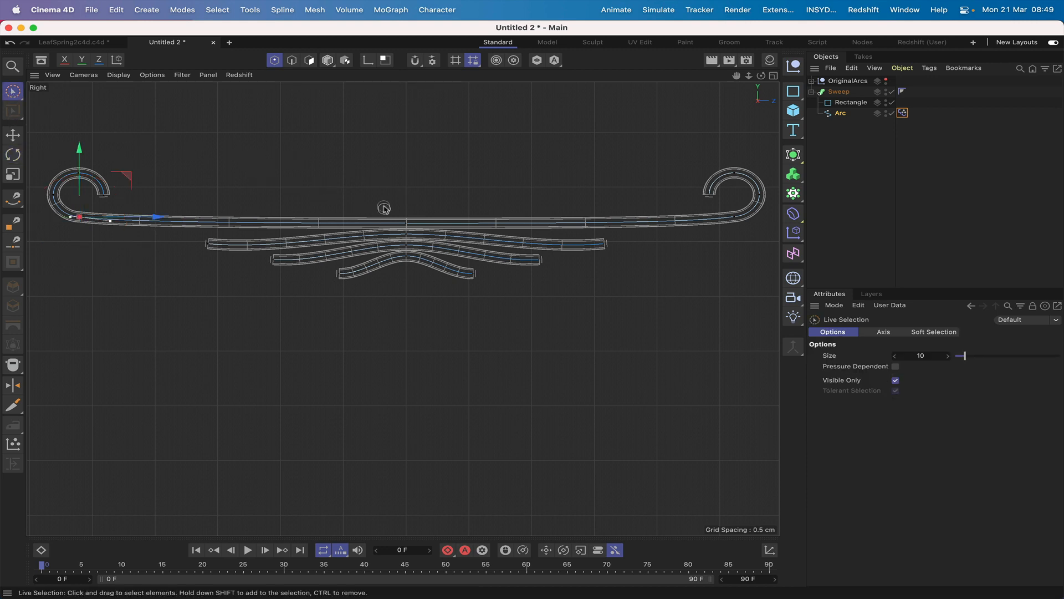
left_click(410, 249)
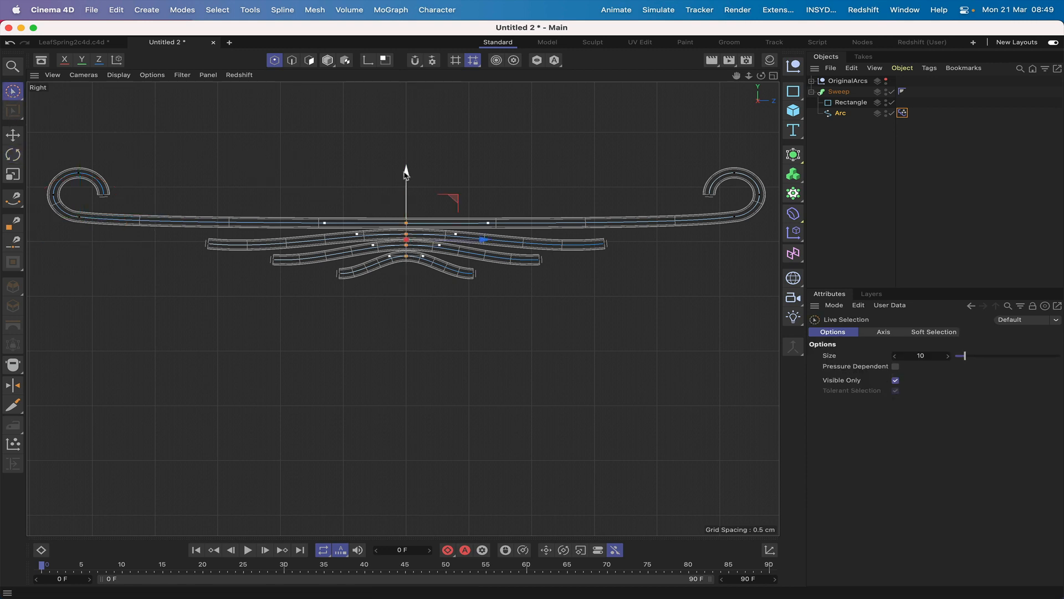
left_click_drag(406, 173, 406, 171)
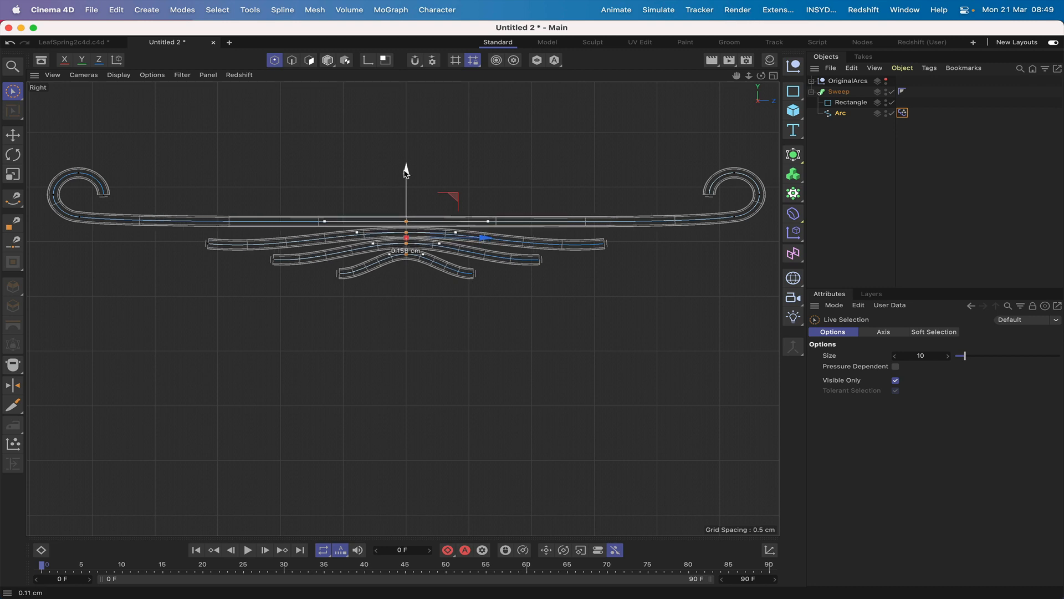
Step: Fine-tune the tangent rotation of the negative-Z and positive-Z welded points to straighten the top leaf's ends
left_click(79, 217)
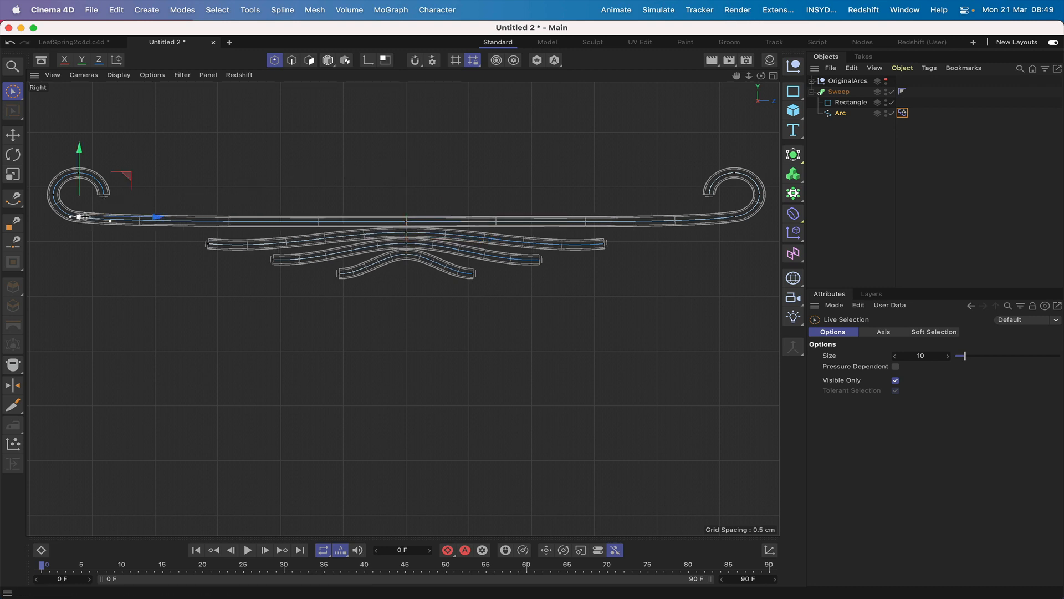
left_click(13, 155)
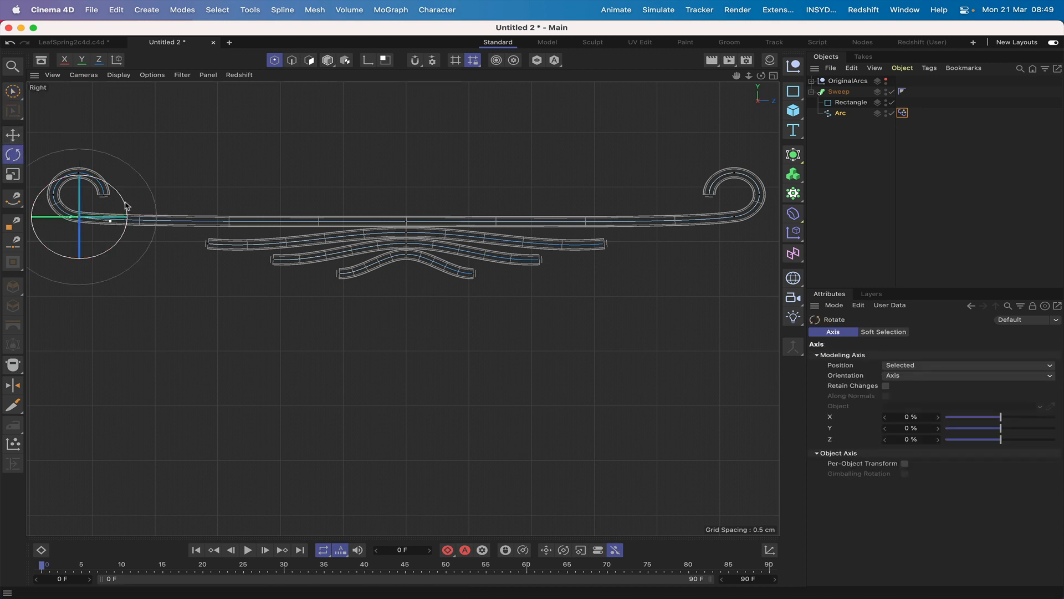
left_click_drag(126, 205, 125, 203)
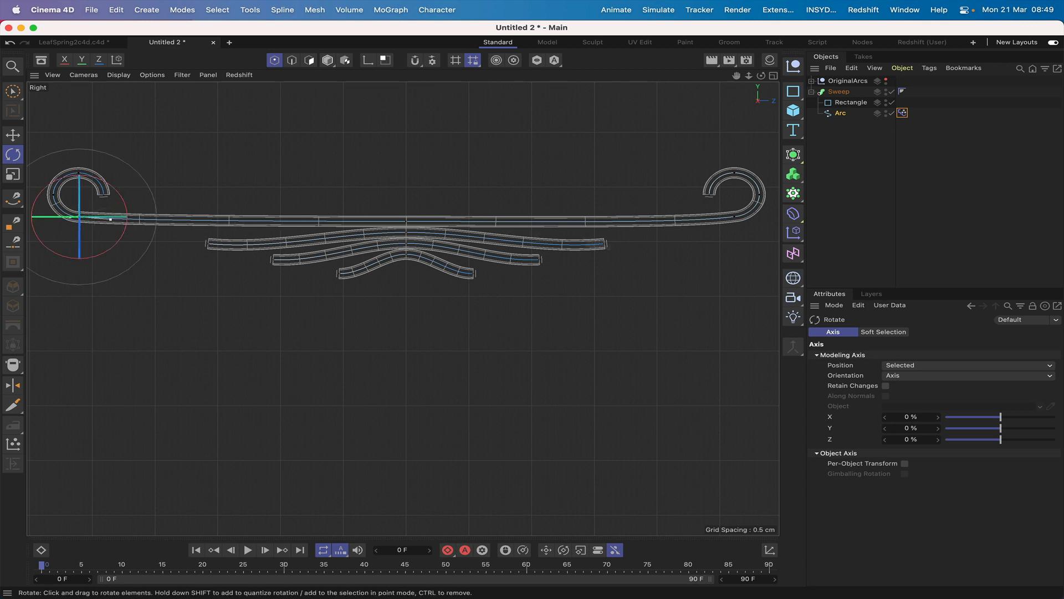
left_click(734, 219)
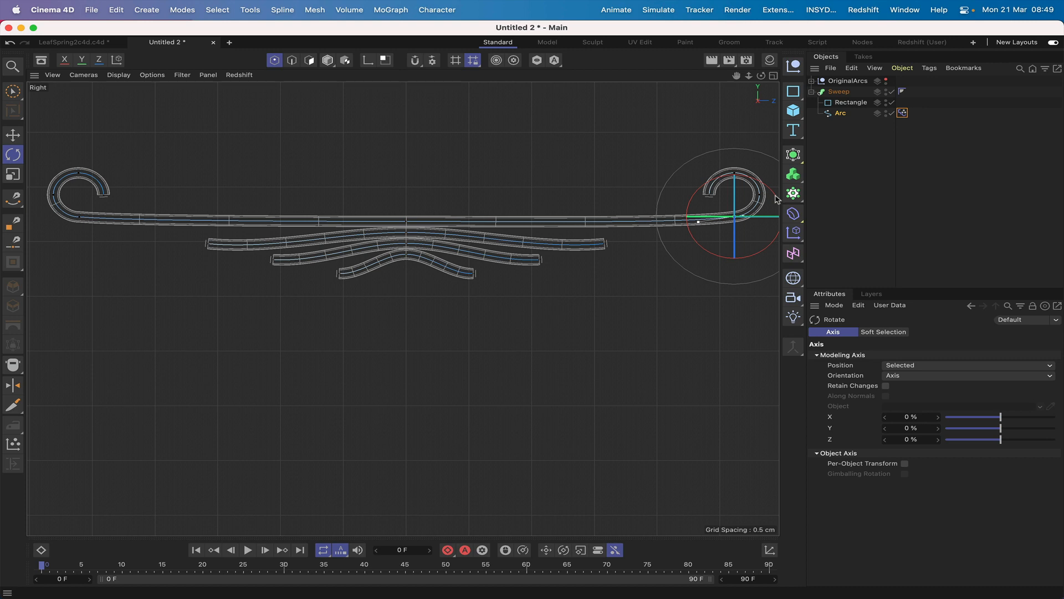
left_click_drag(776, 199, 777, 199)
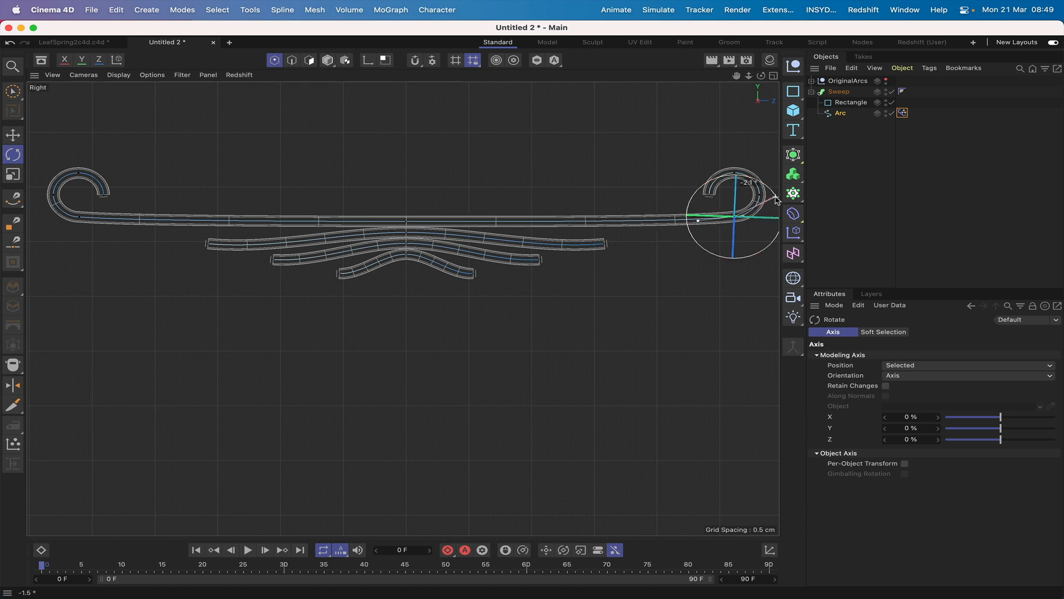
left_click_drag(777, 200, 778, 201)
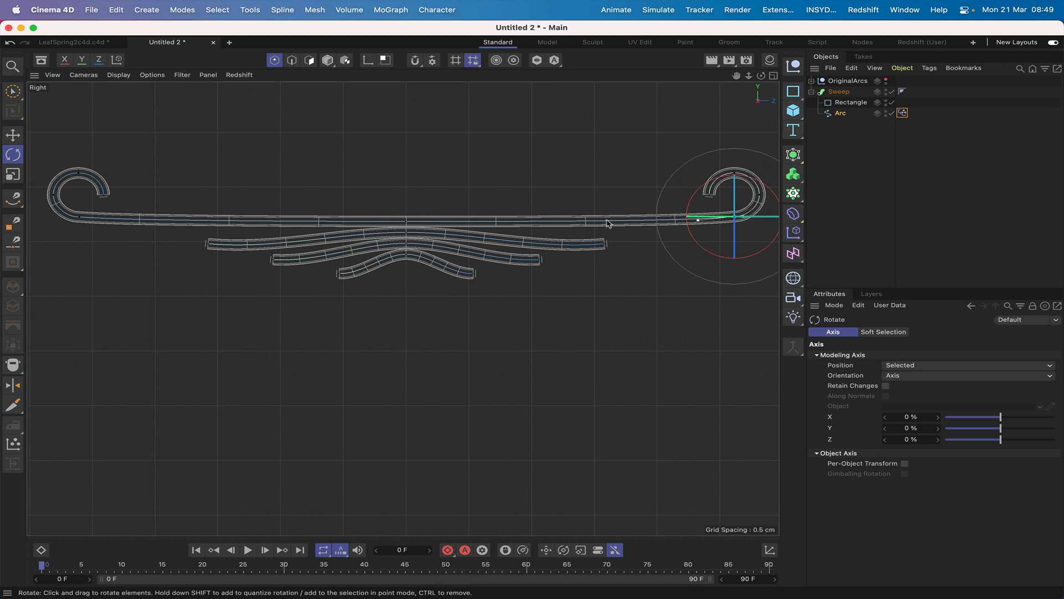
Step: Select both end points of the second leaf and raise them along Y until the leaf lies nearly flat under the top leaf
left_click(209, 245)
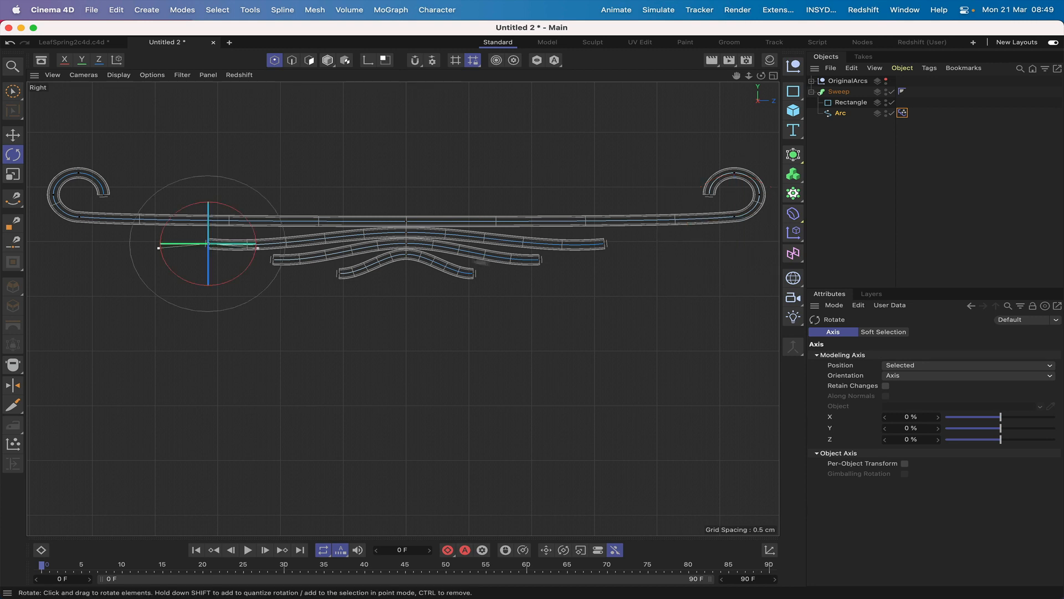
left_click(605, 244, "shift")
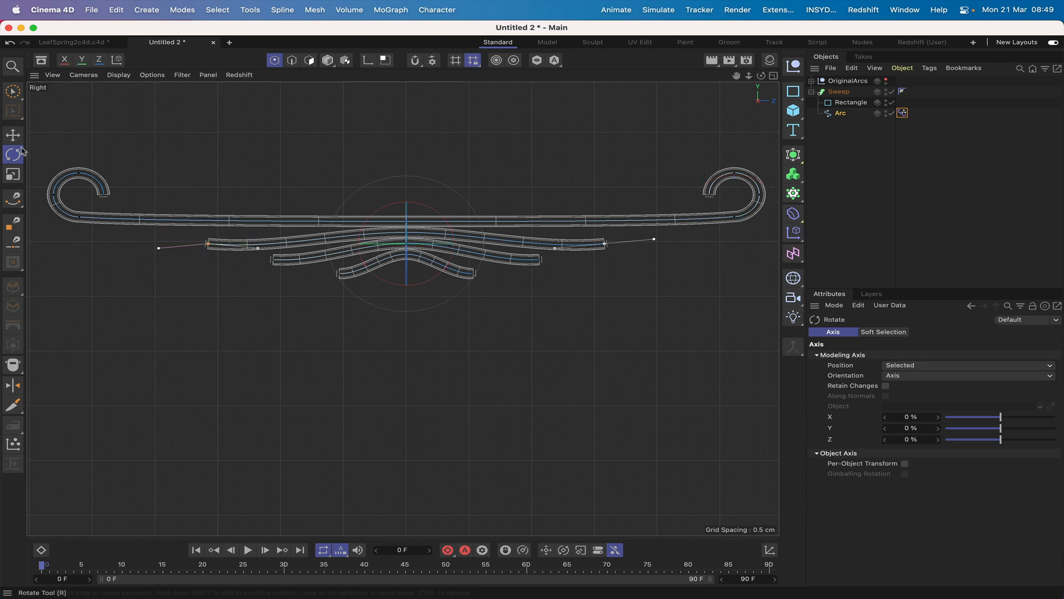
key("e")
left_click_drag(406, 177, 409, 166)
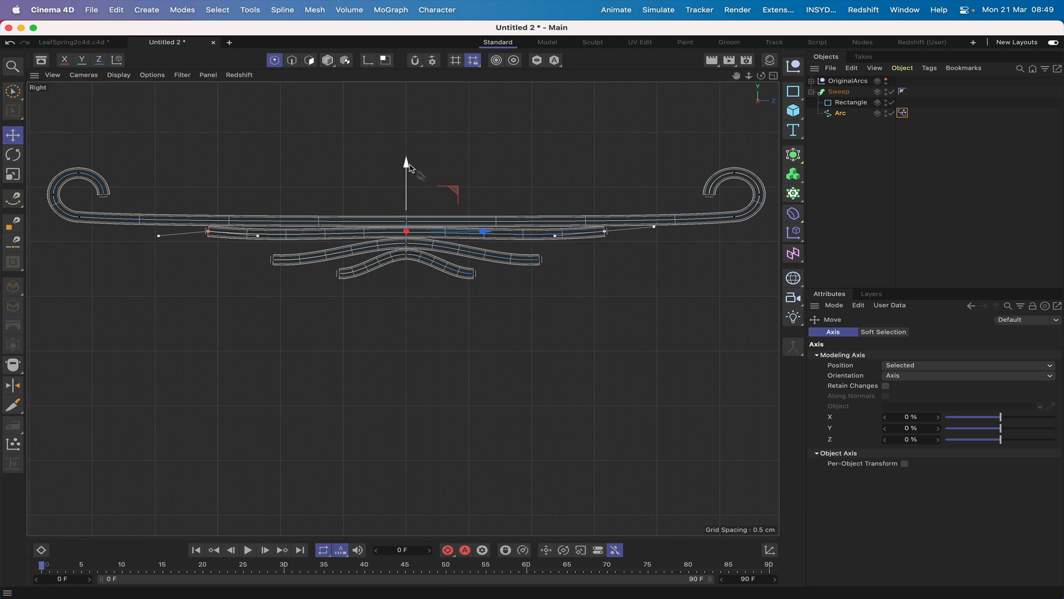
Step: Rotate the tangents of the second leaf's positive-Z and negative-Z end points slightly to straighten the leaf
left_click(12, 156)
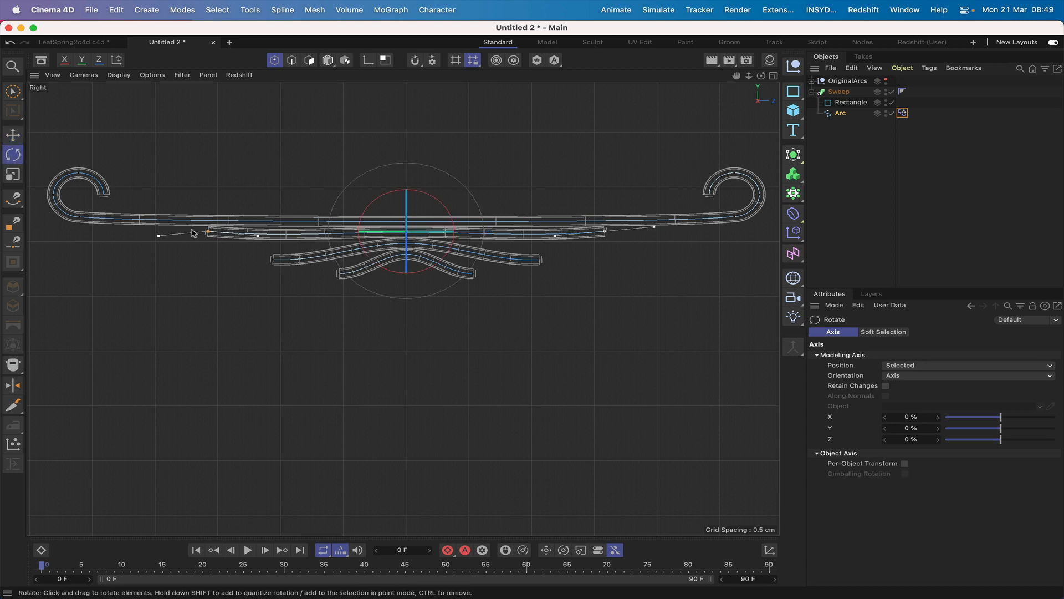
left_click(605, 232)
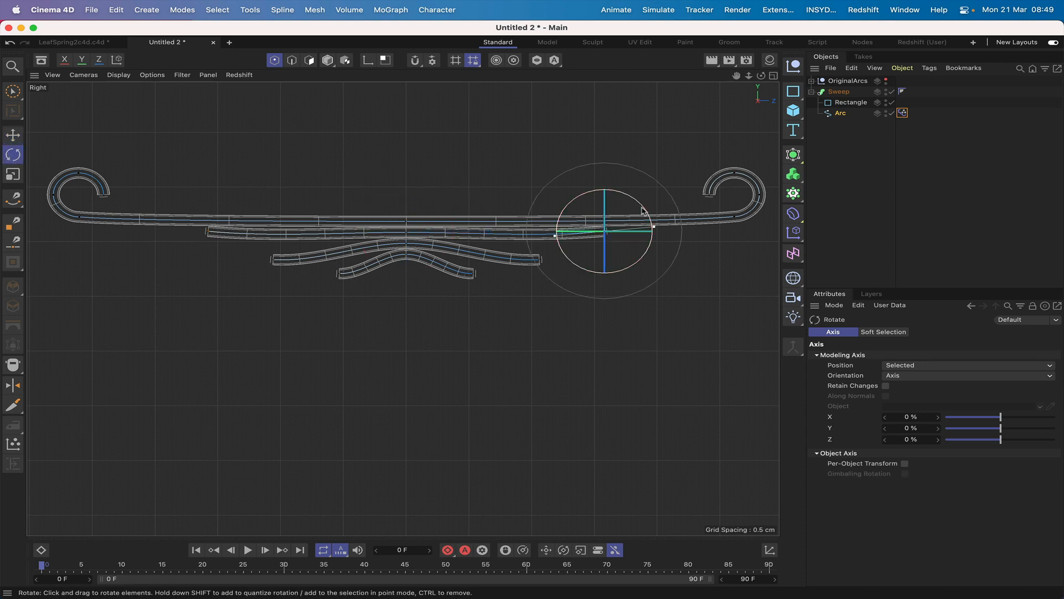
left_click_drag(642, 211, 646, 214)
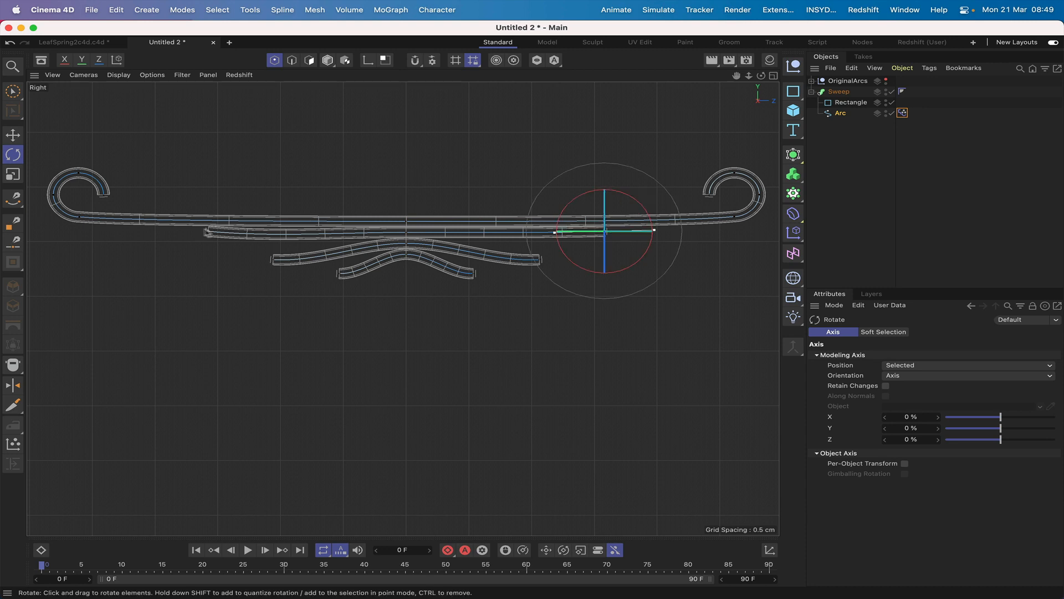
left_click(207, 233)
left_click_drag(234, 199, 230, 197)
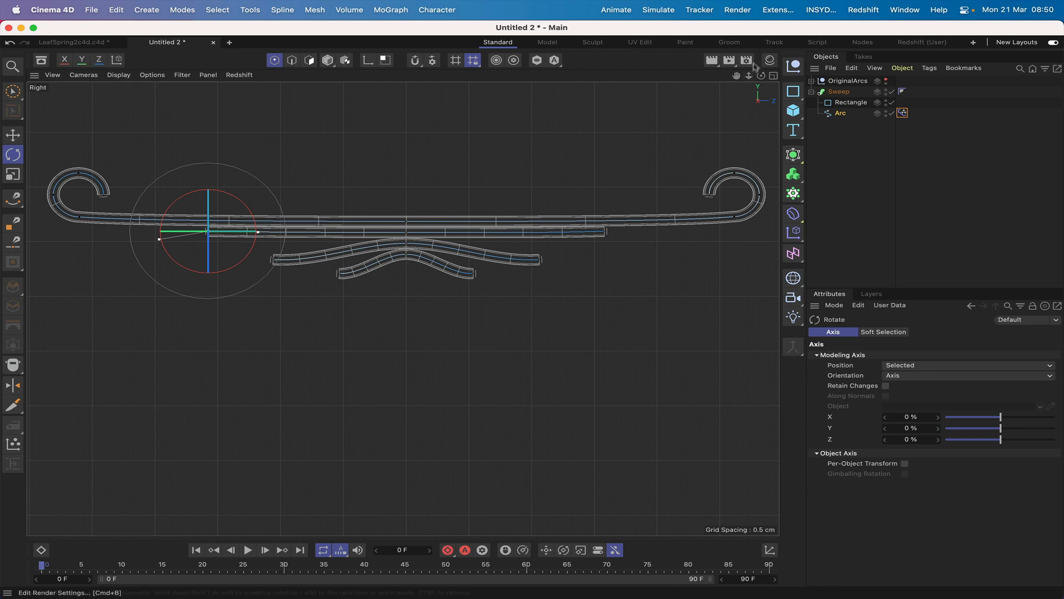
Step: Fine-tune the tangent rotation at both ends of the second leaf so it follows the top leaf closely
scroll(403, 308, "up", 10)
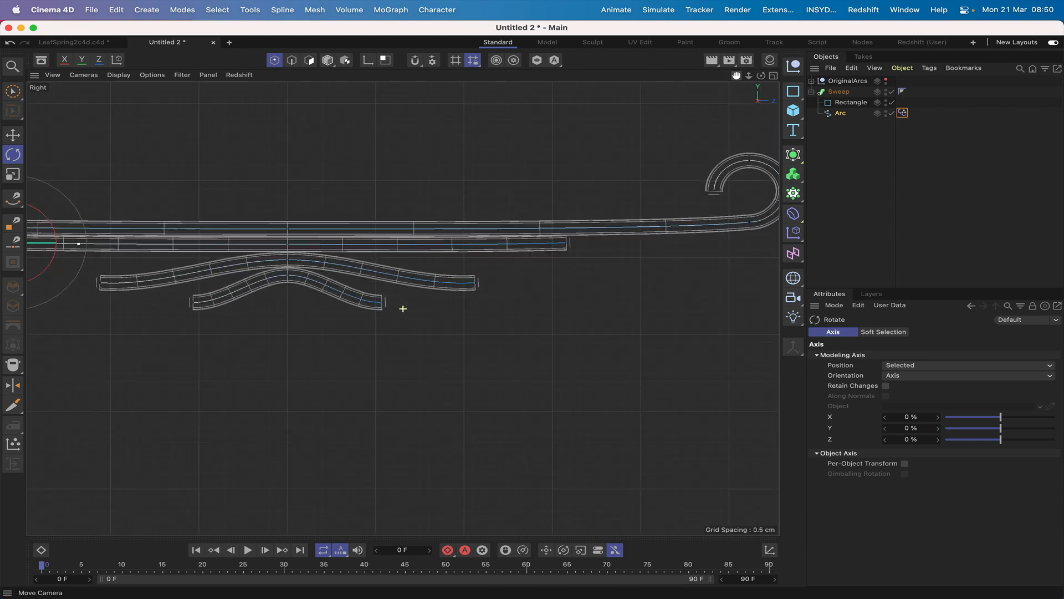
scroll(403, 308, "down", 2)
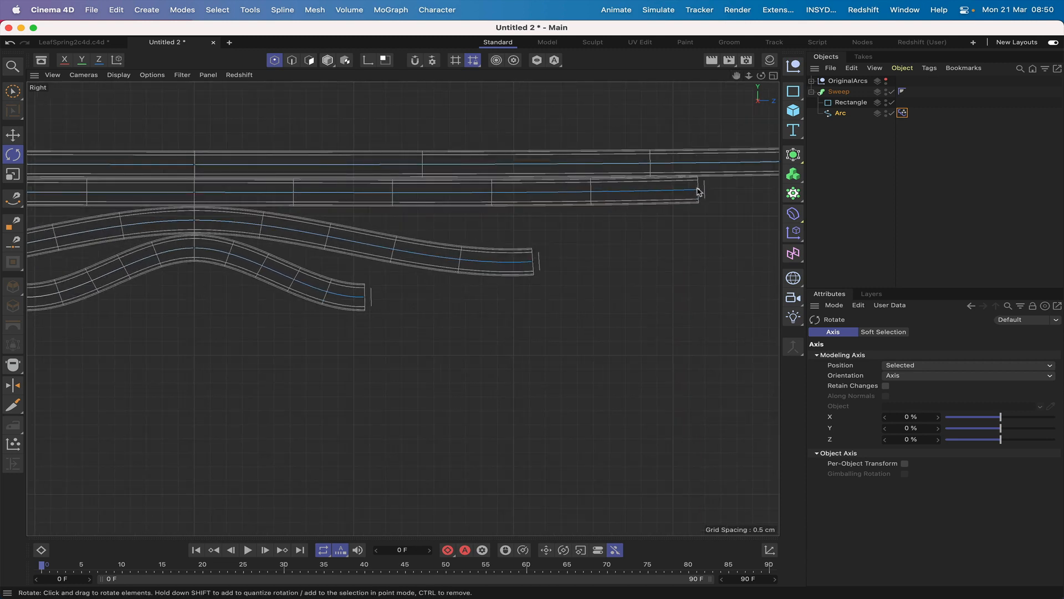
left_click(697, 192)
left_click_drag(736, 167, 735, 165)
left_click_drag(736, 76, 404, 308)
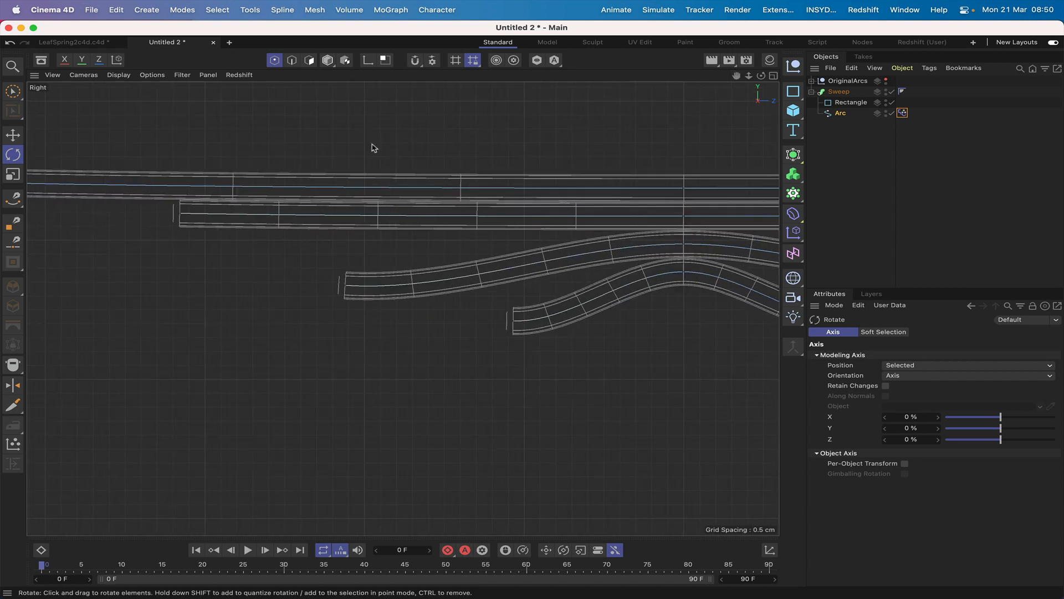
left_click_drag(181, 216, 226, 204)
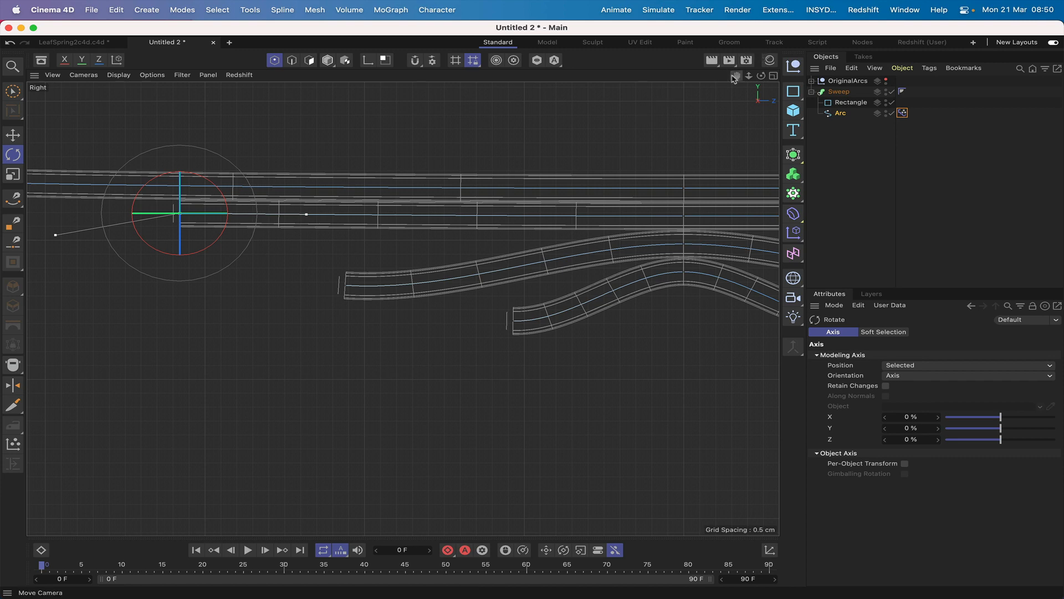
Step: Select both end points of the third leaf and raise them along Y to bring it flat against the second leaf
left_click_drag(736, 75, 523, 62)
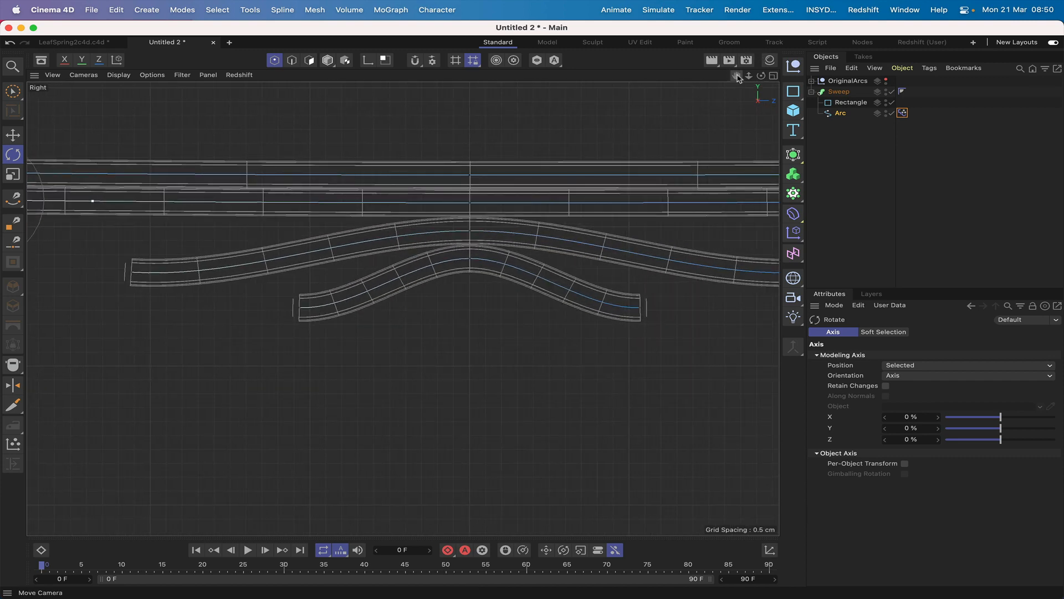
scroll(403, 309, "down", 2)
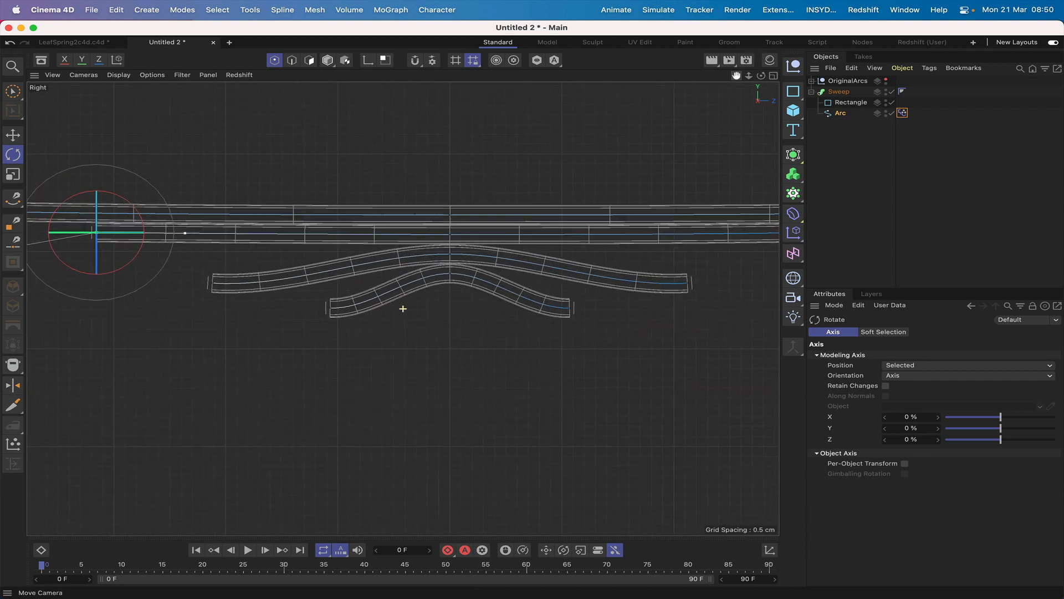
left_click(215, 284)
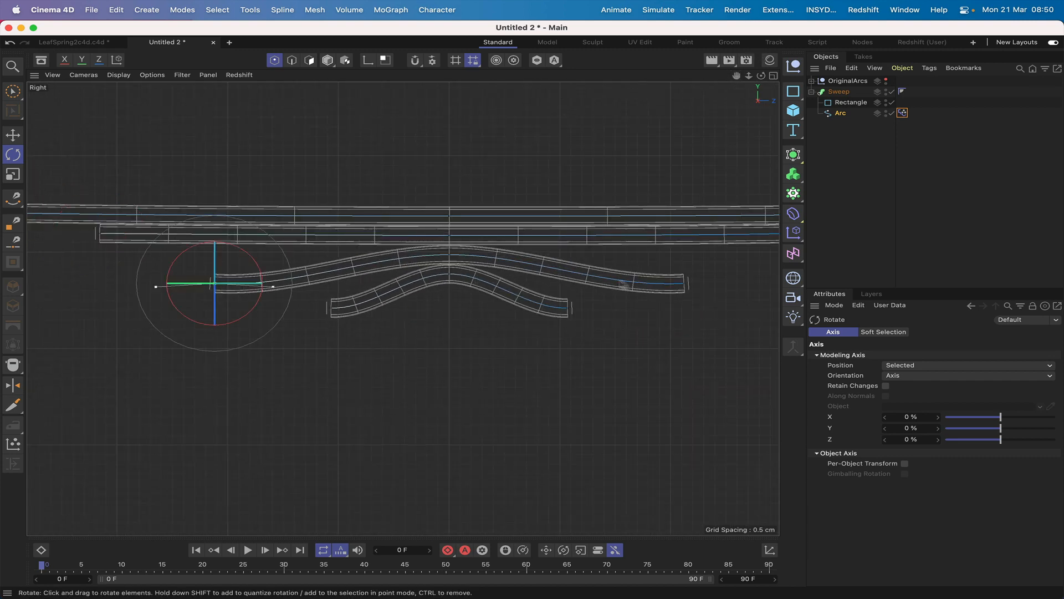
left_click(685, 284, "shift")
left_click(12, 134)
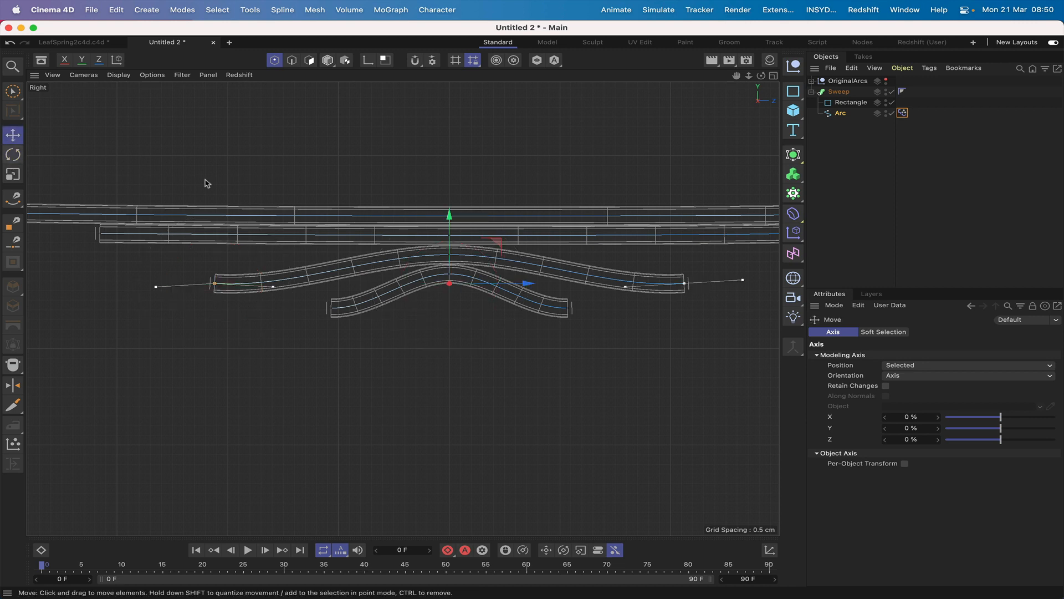
left_click_drag(449, 219, 450, 189)
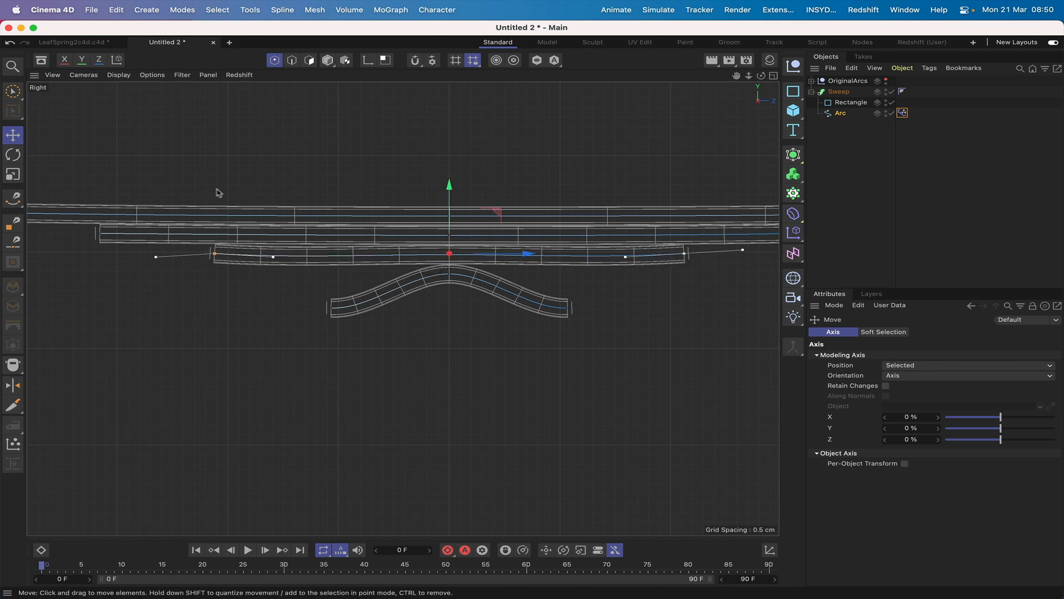
Step: Rotate the tangents of the third leaf's negative-Z and positive-Z end points slightly to straighten it
left_click(13, 155)
left_click(215, 255)
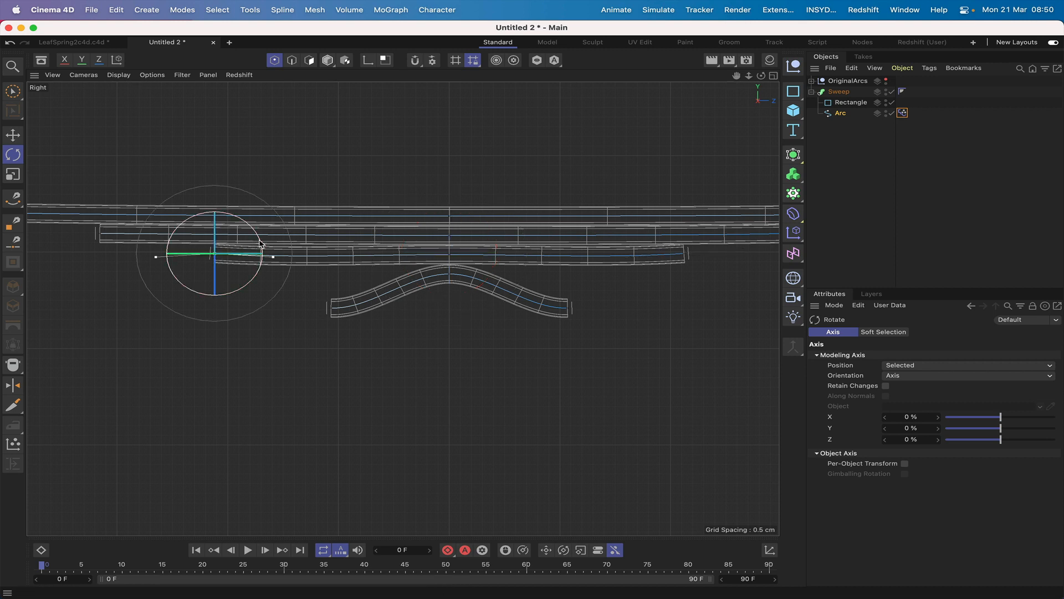
left_click_drag(261, 243, 261, 242)
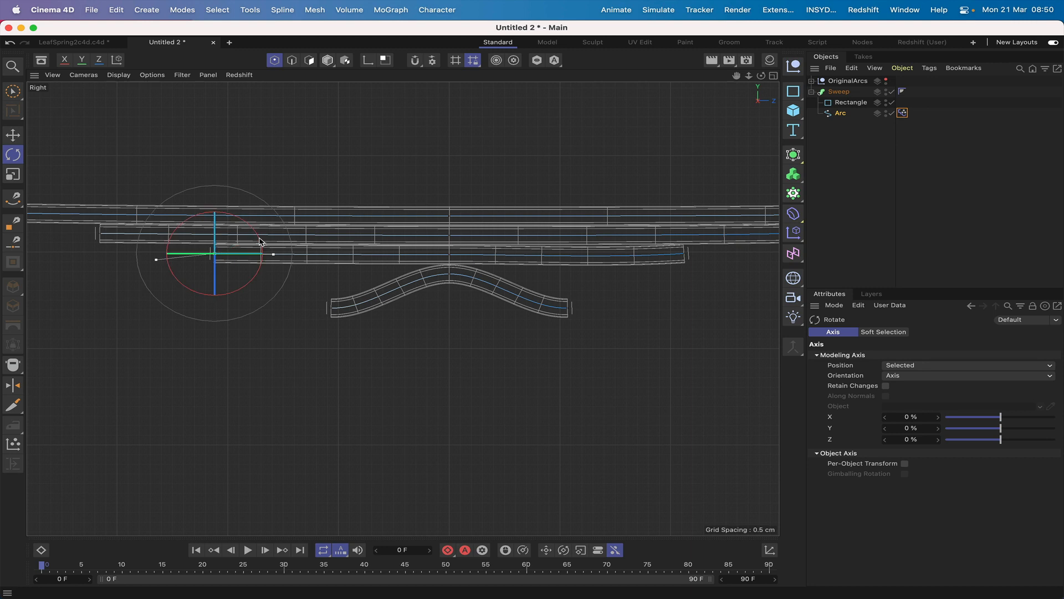
left_click(685, 254)
left_click_drag(722, 228, 723, 232)
Step: Select both end points of the shortest leaf and raise them about 1.8 cm along Y to flatten it
left_click(329, 309)
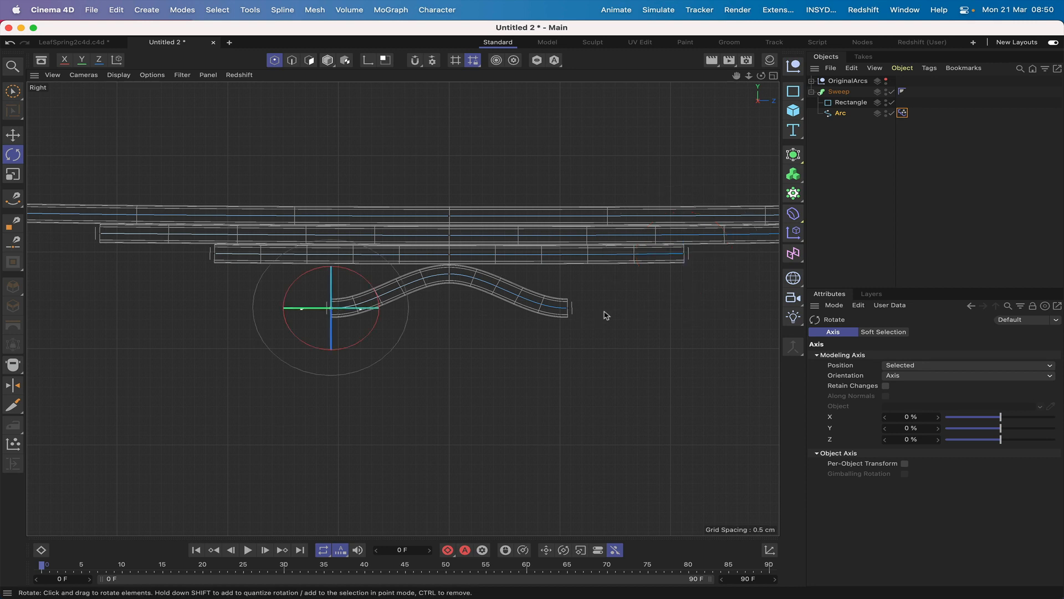
left_click(568, 308, "shift")
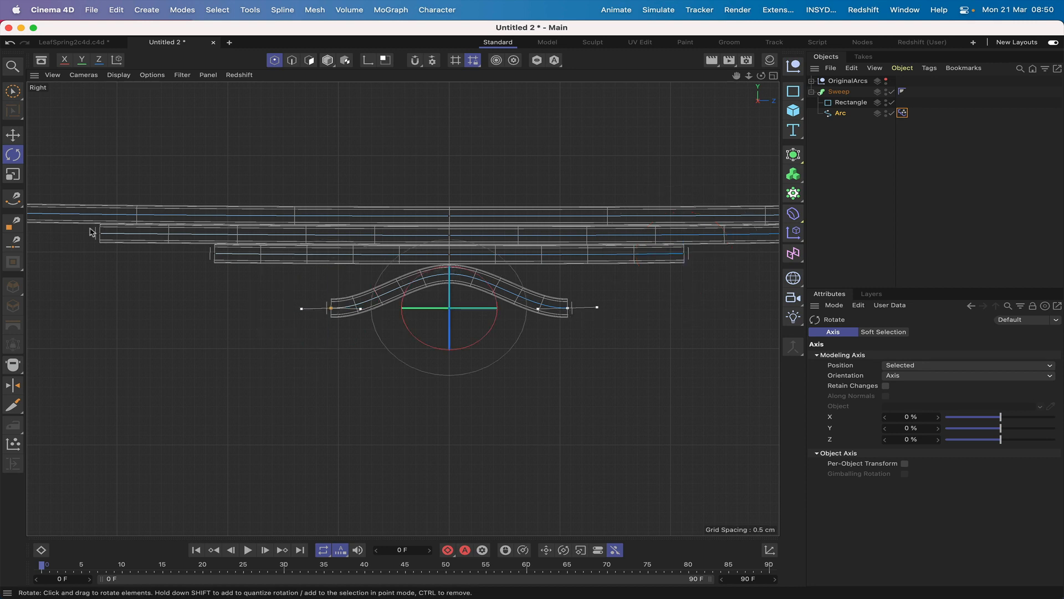
left_click(13, 135)
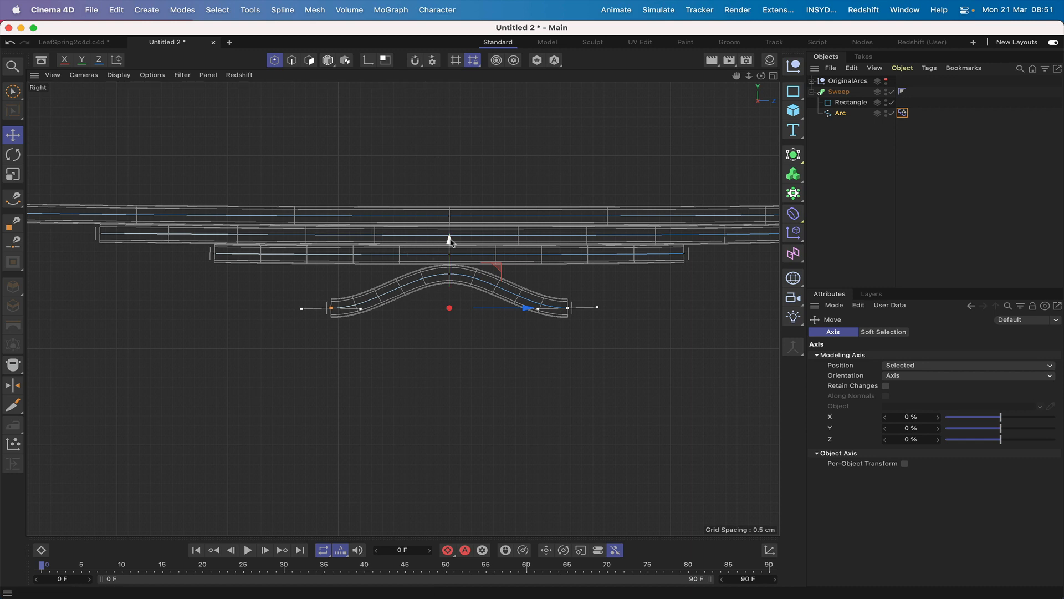
left_click_drag(451, 241, 450, 207)
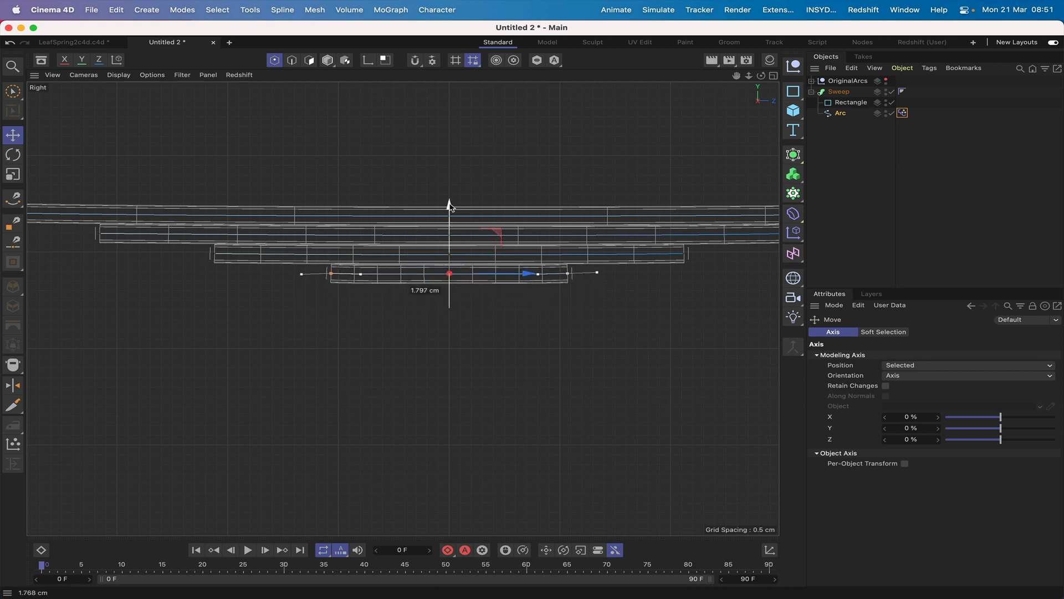
left_click_drag(450, 206, 450, 206)
Step: Rotate the tangents at both ends of the shortest leaf slightly, deselect the points, and check the flattened spring in Perspective
left_click(12, 155)
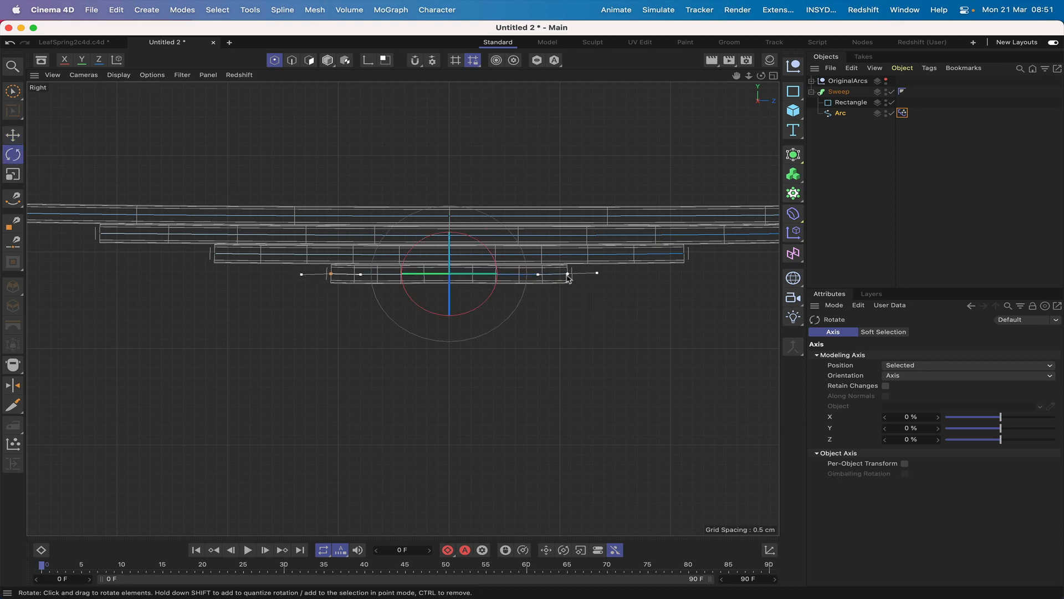
left_click(568, 275)
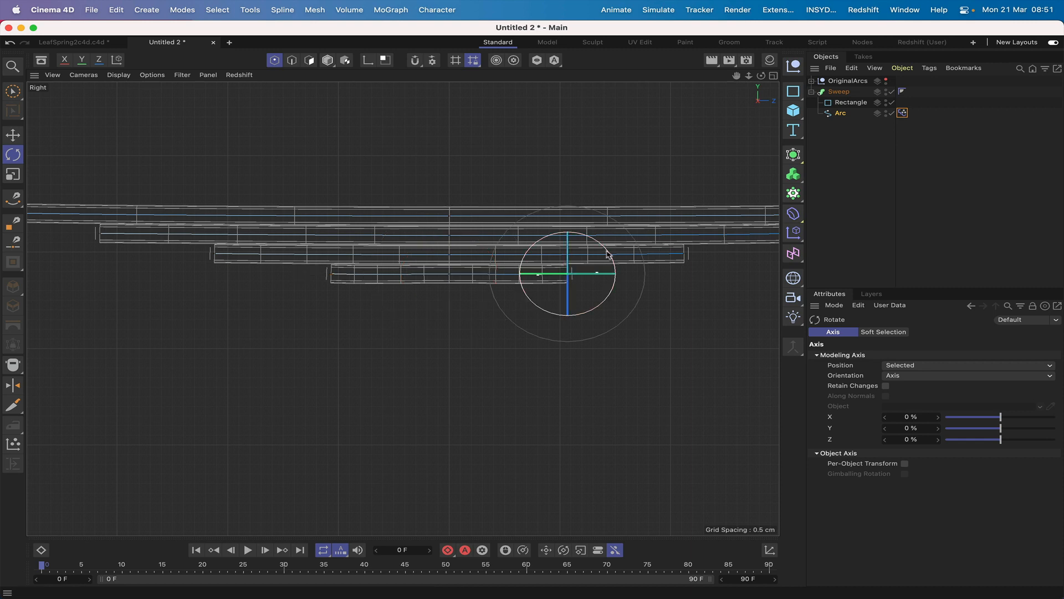
left_click_drag(608, 255, 608, 255)
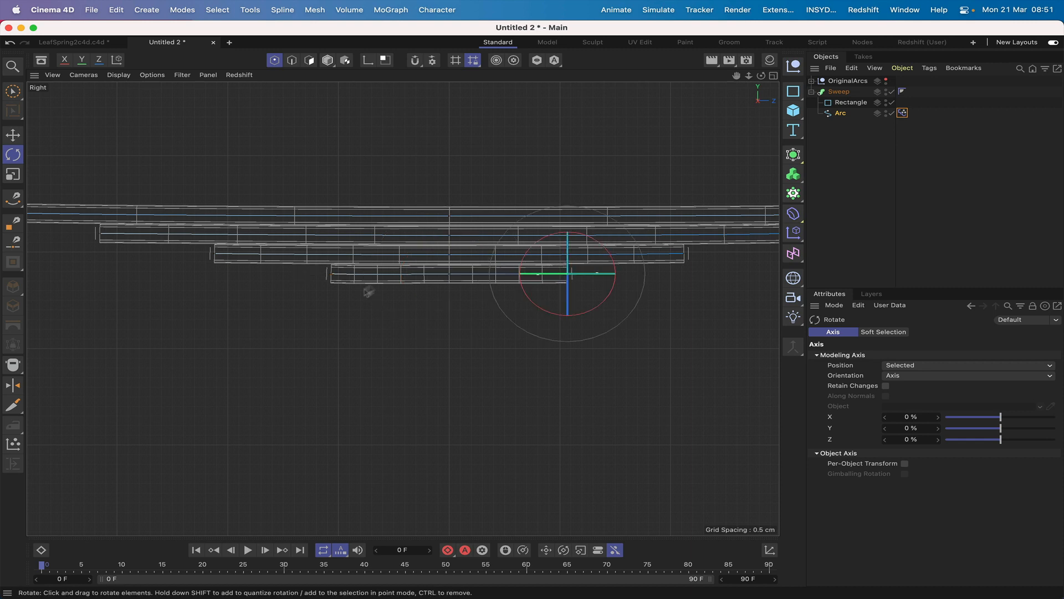
left_click(331, 274)
left_click_drag(288, 255, 289, 256)
left_click(501, 136)
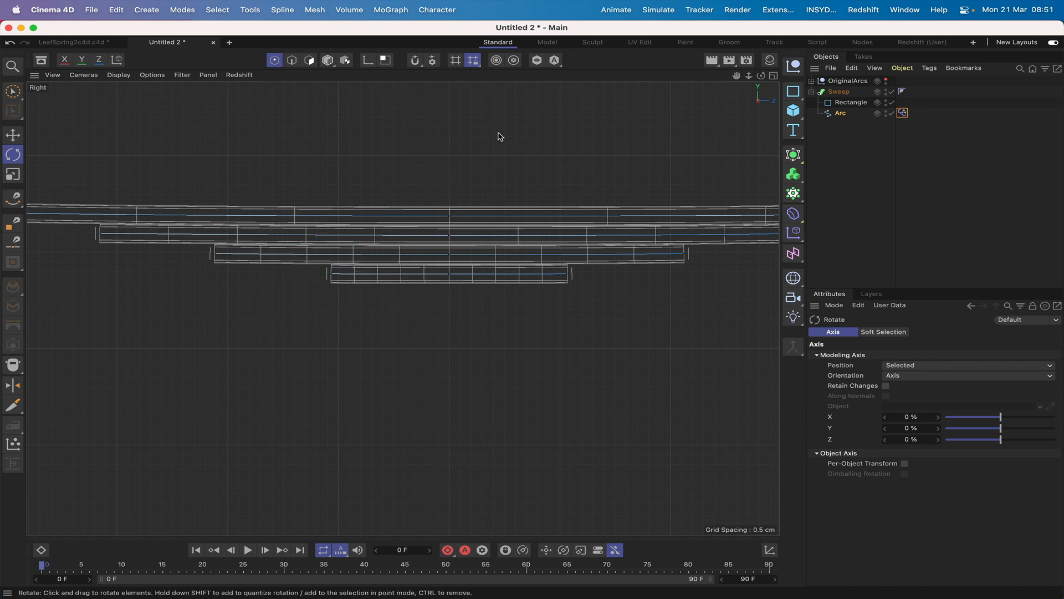
key("F1")
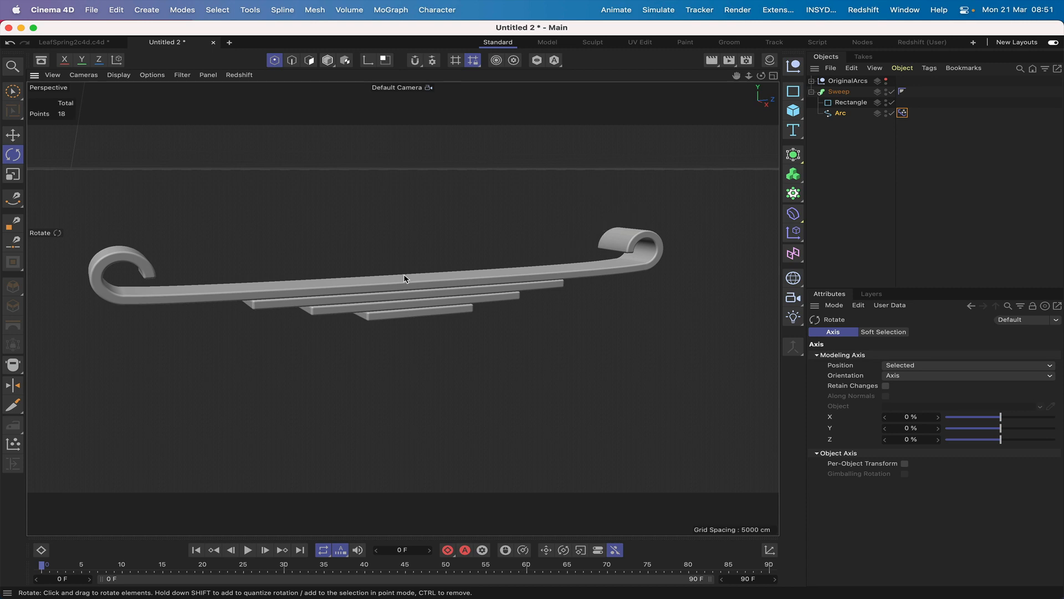
key("F3")
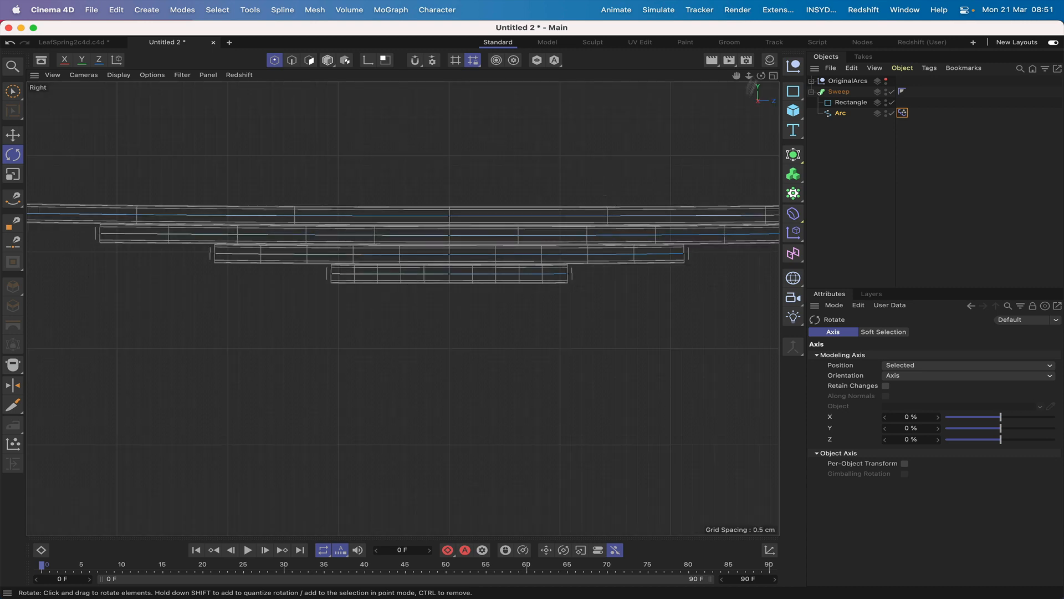
Step: In the Right view, select all points of the positive-Z eye with Live Selection and move them slightly outward along Z
right_click_drag(736, 79, 662, 82)
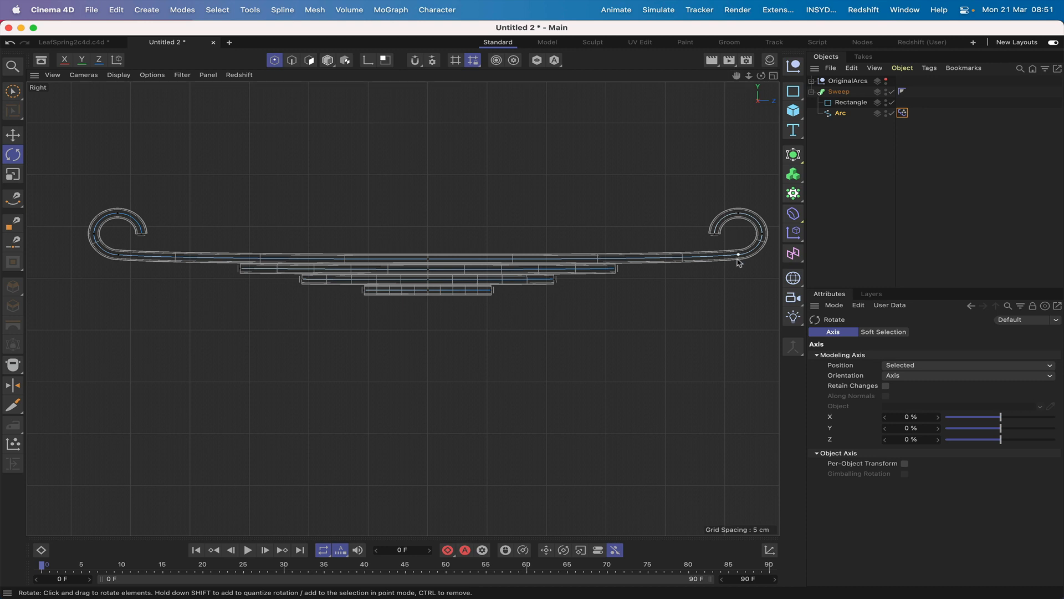
left_click(13, 91)
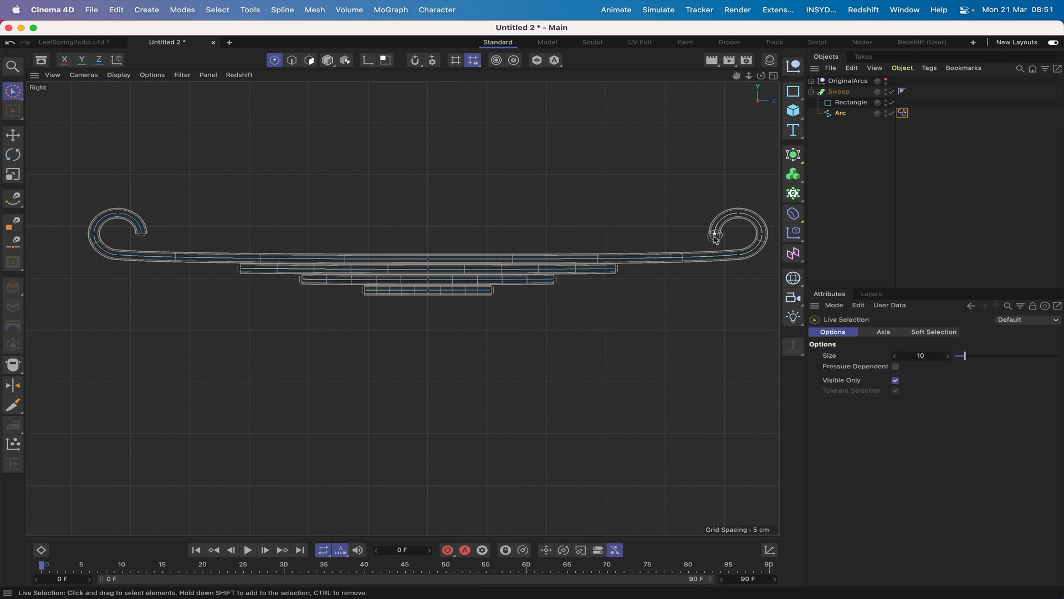
mouse_move(716, 237)
left_mouse_down()
mouse_move(733, 216)
mouse_move(760, 239)
mouse_move(731, 253)
left_mouse_up()
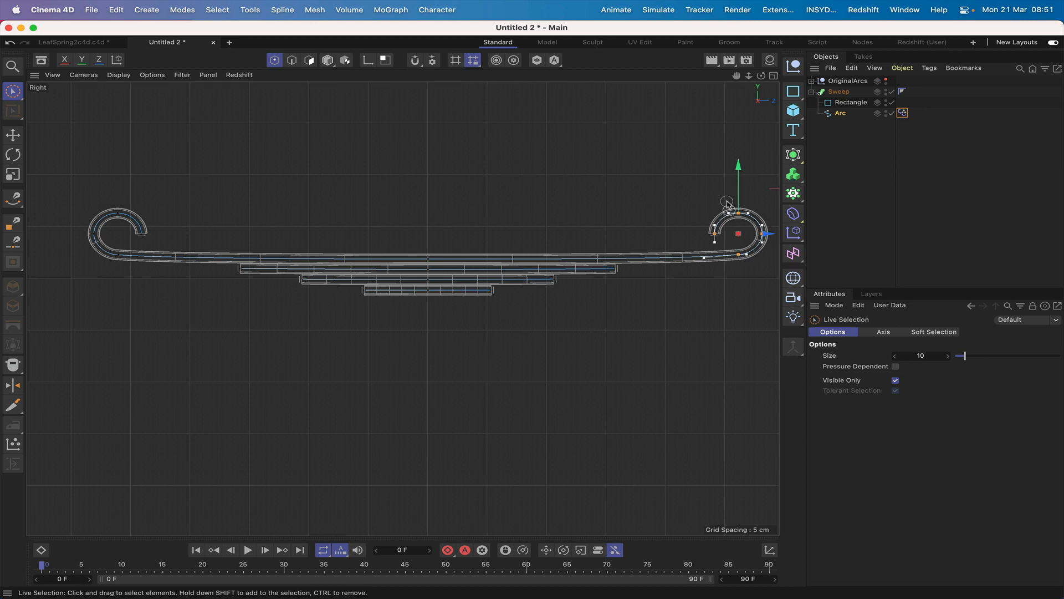
scroll(727, 202, "up", 5)
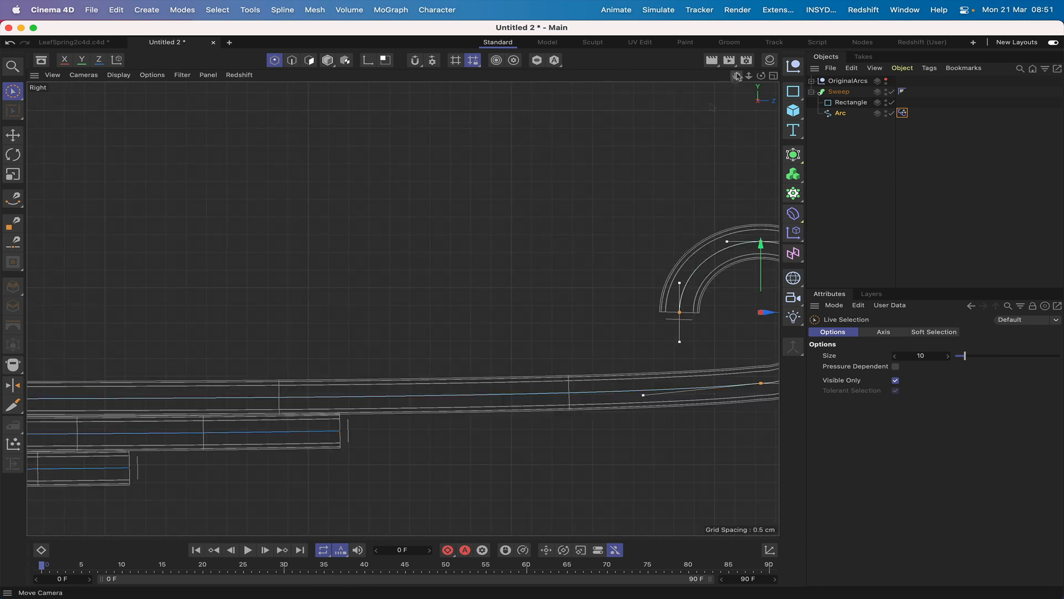
left_click_drag(737, 76, 399, 309)
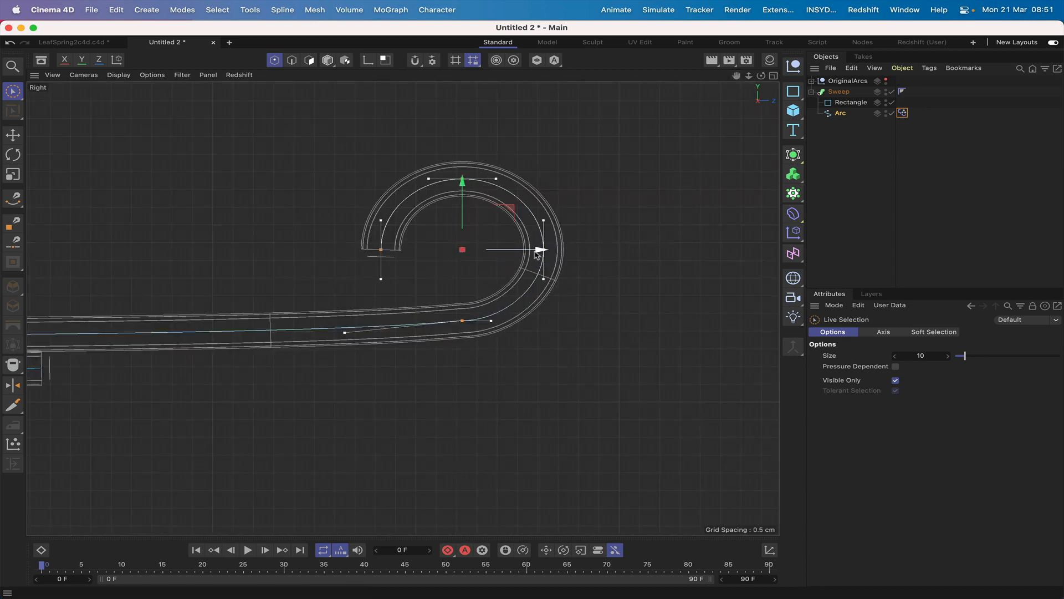
left_click_drag(536, 254, 544, 254)
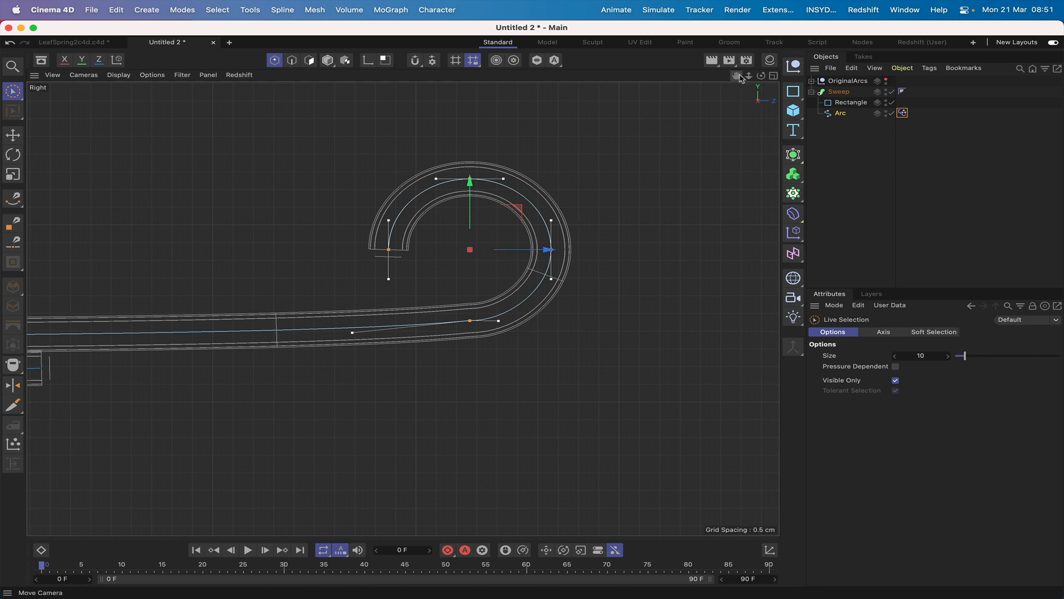
mouse_move(737, 76)
left_mouse_down()
mouse_move(712, 76)
mouse_move(1048, 84)
left_mouse_up()
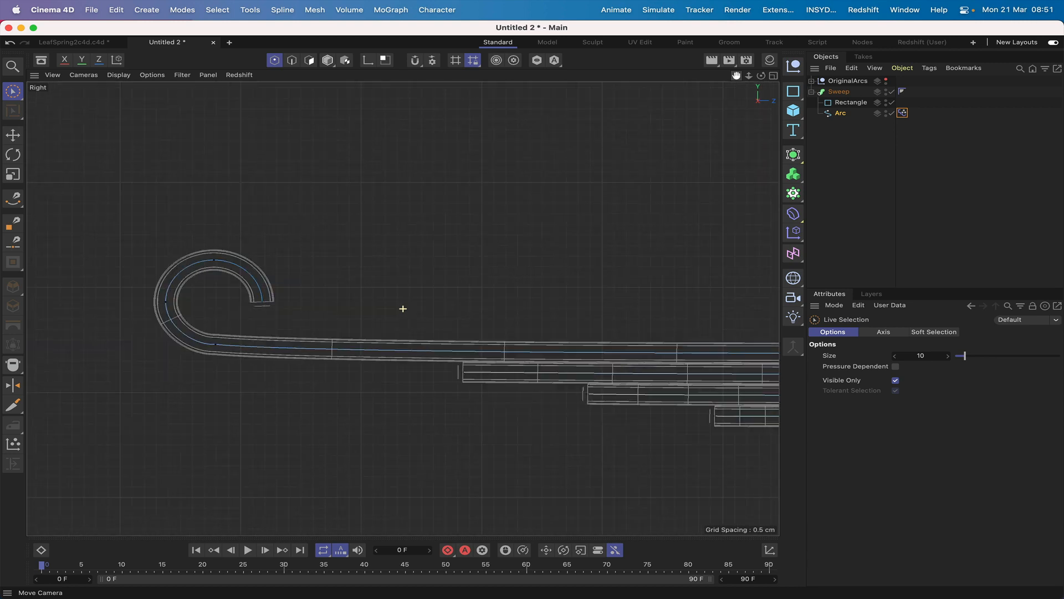
Step: Select all points of the negative-Z eye with Live Selection and move them slightly outward along Z
left_click(262, 301)
left_click(167, 296, "shift")
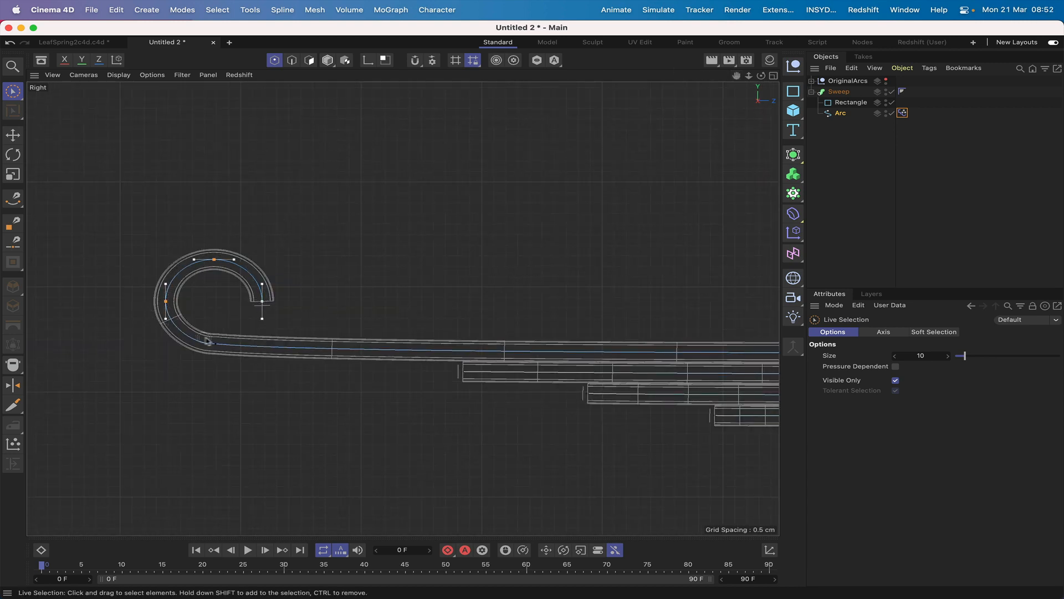
left_click(216, 342, "shift")
left_click_drag(289, 305, 287, 305)
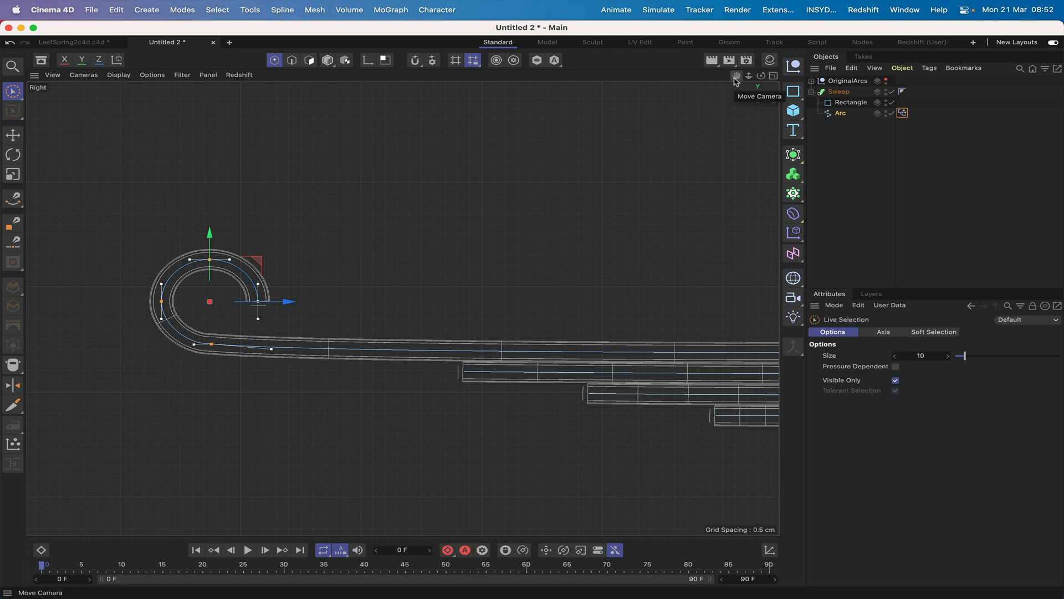
Step: Move the positive-Z and negative-Z end points of the second leaf slightly outward along Z, one at a time
right_click_drag(735, 78, 679, 79)
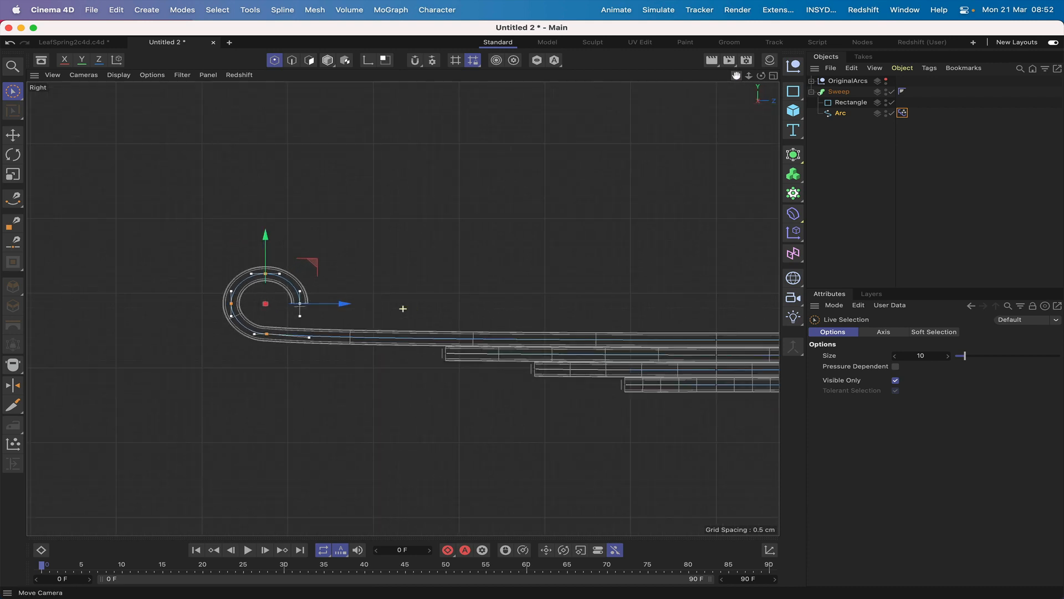
left_click_drag(735, 78, 513, 56)
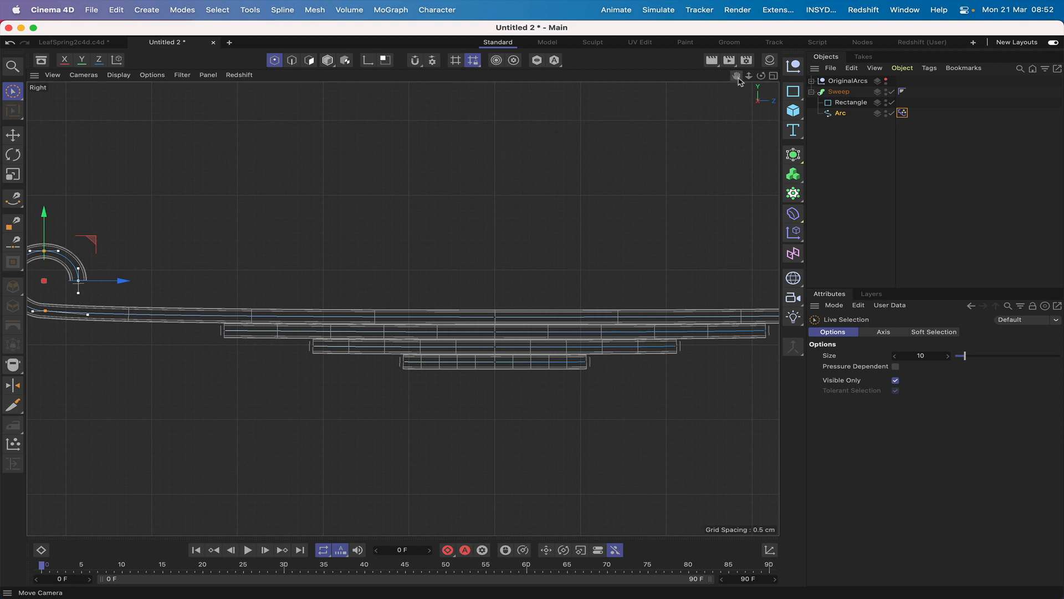
left_click_drag(737, 77, 653, 58)
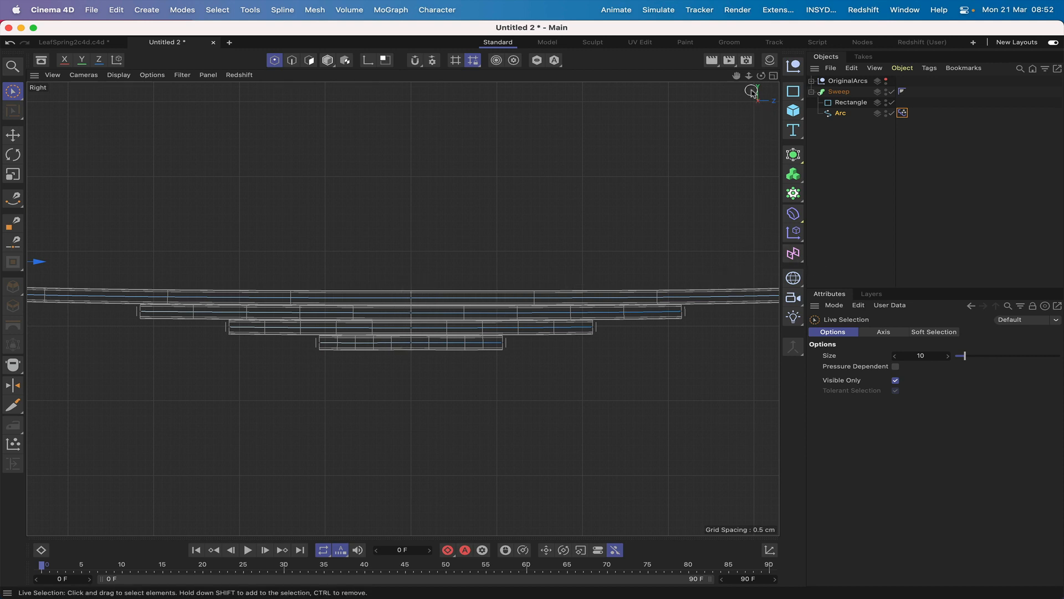
left_click(682, 313)
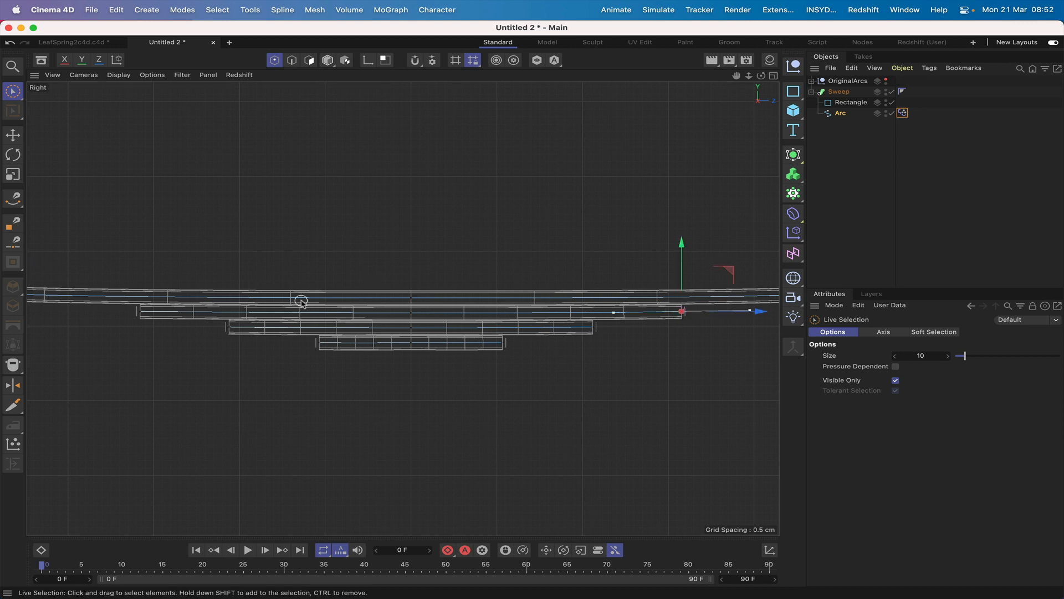
left_click(138, 312, "shift")
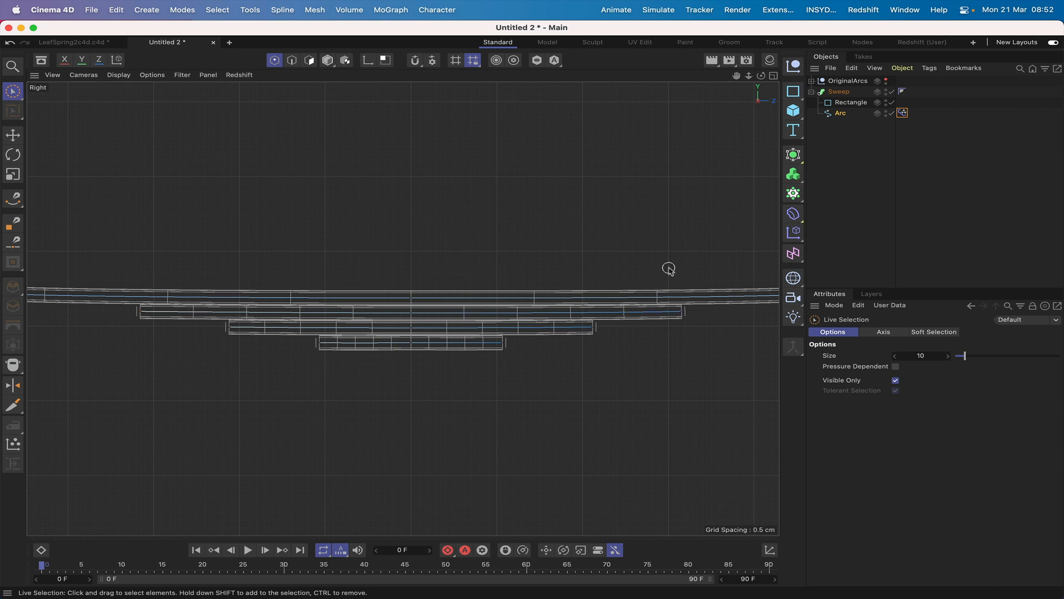
left_click(682, 312)
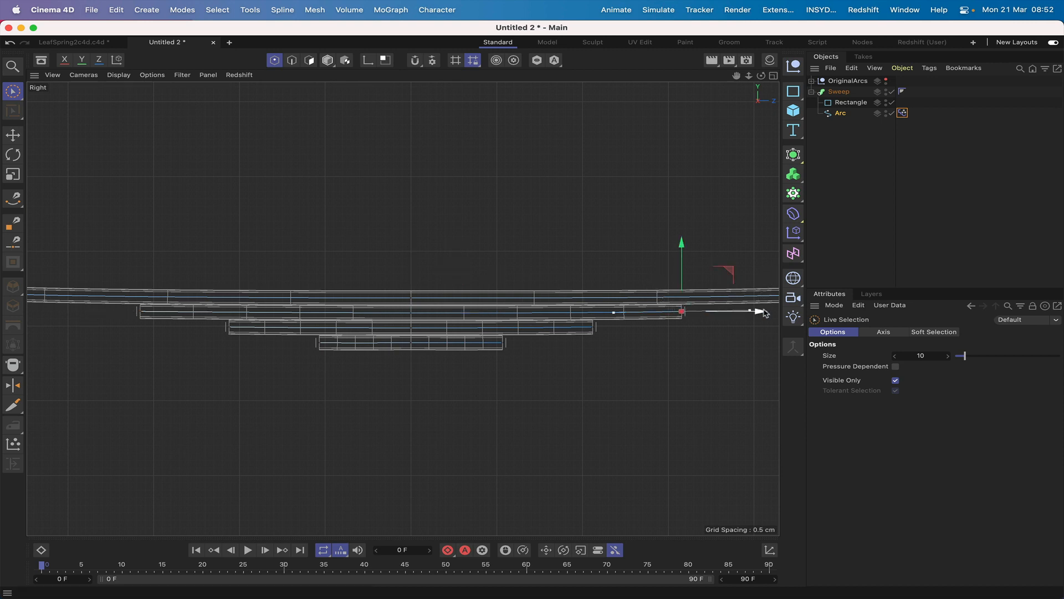
left_click_drag(761, 310, 764, 311)
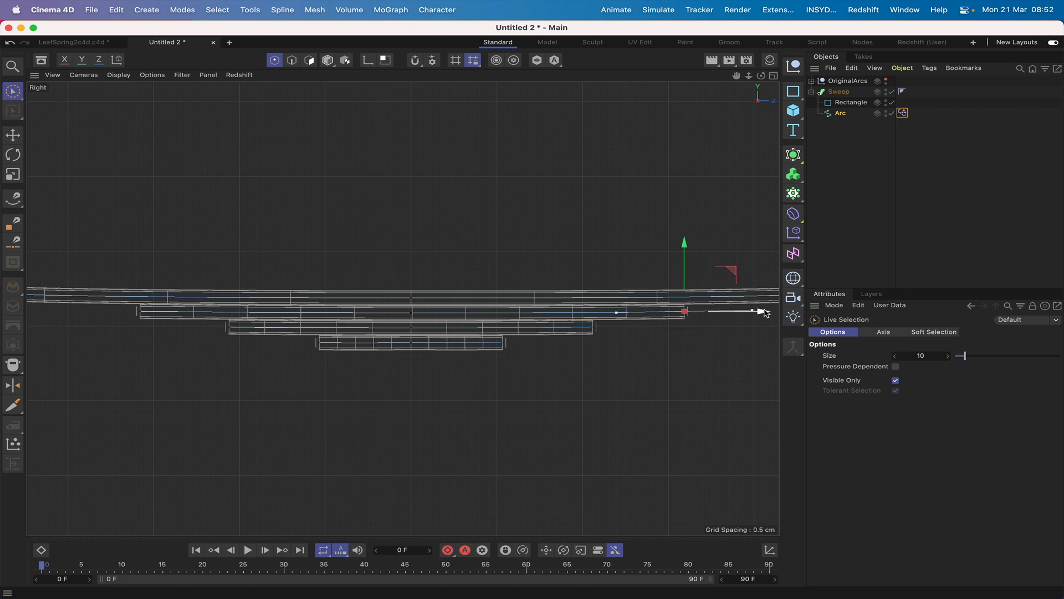
left_click(141, 311)
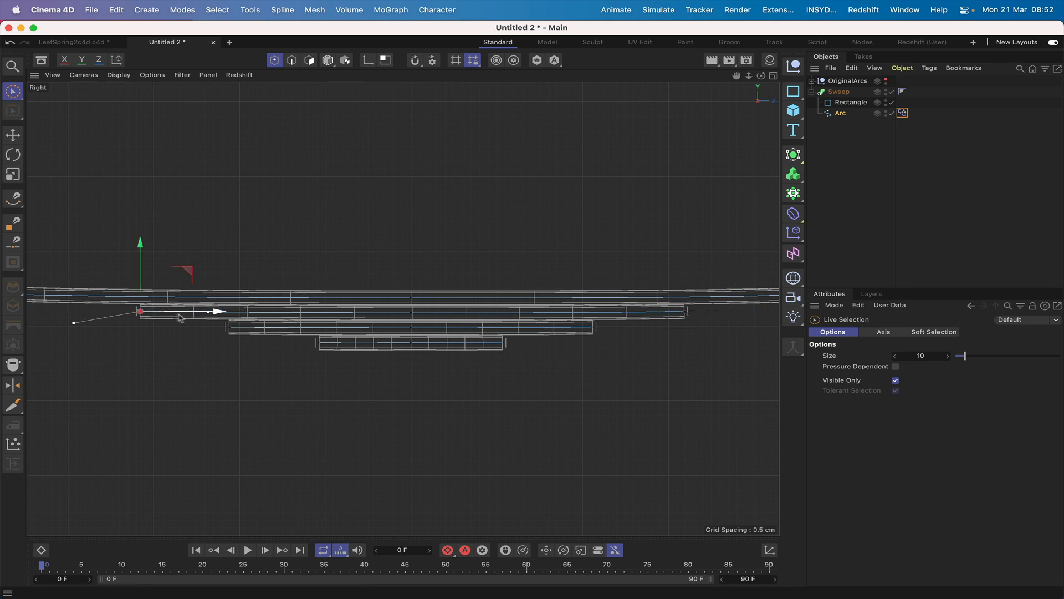
left_click_drag(221, 315, 218, 315)
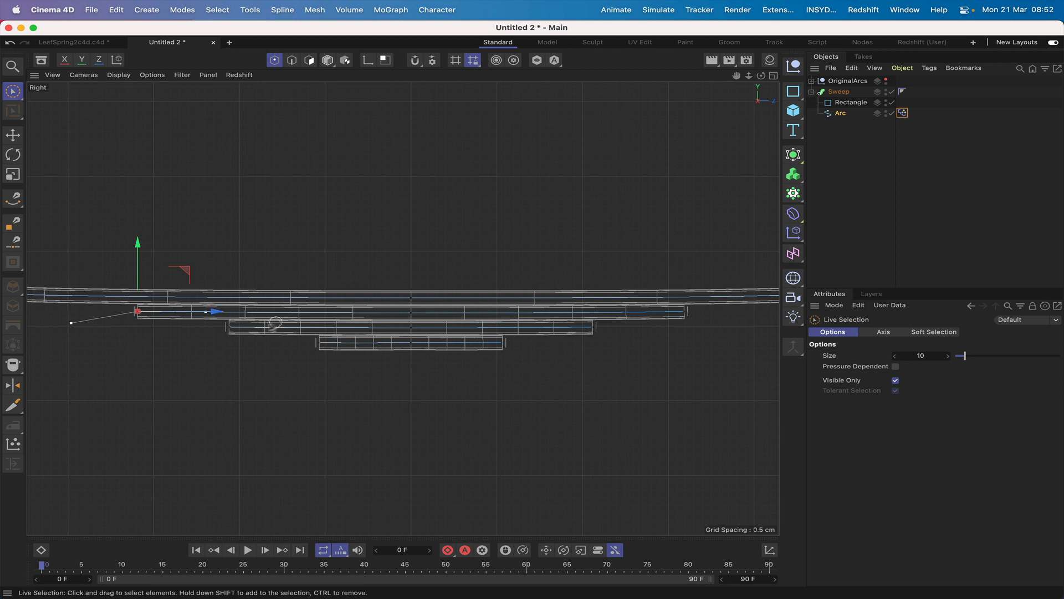
Step: Move each end point of the third leaf slightly outward along Z to lengthen it
left_click(229, 326)
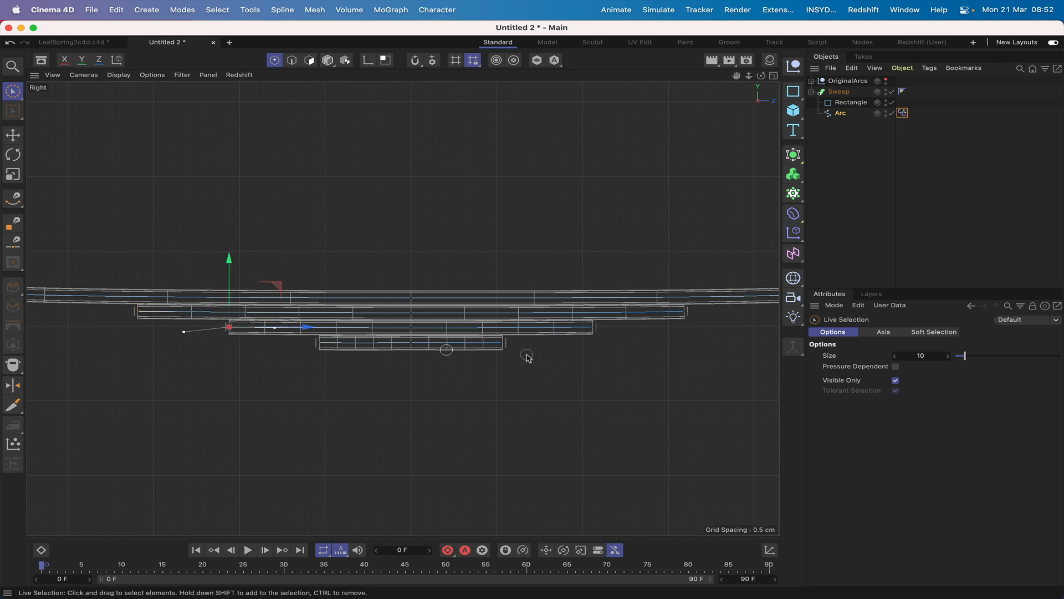
left_click_drag(311, 333, 308, 333)
left_click(592, 327)
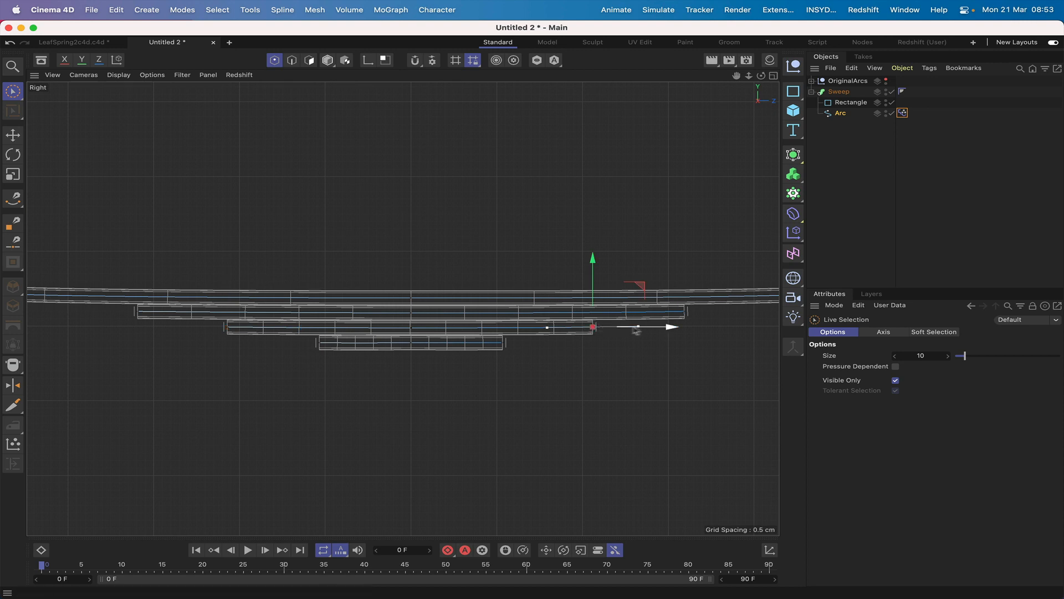
left_click_drag(671, 328, 672, 329)
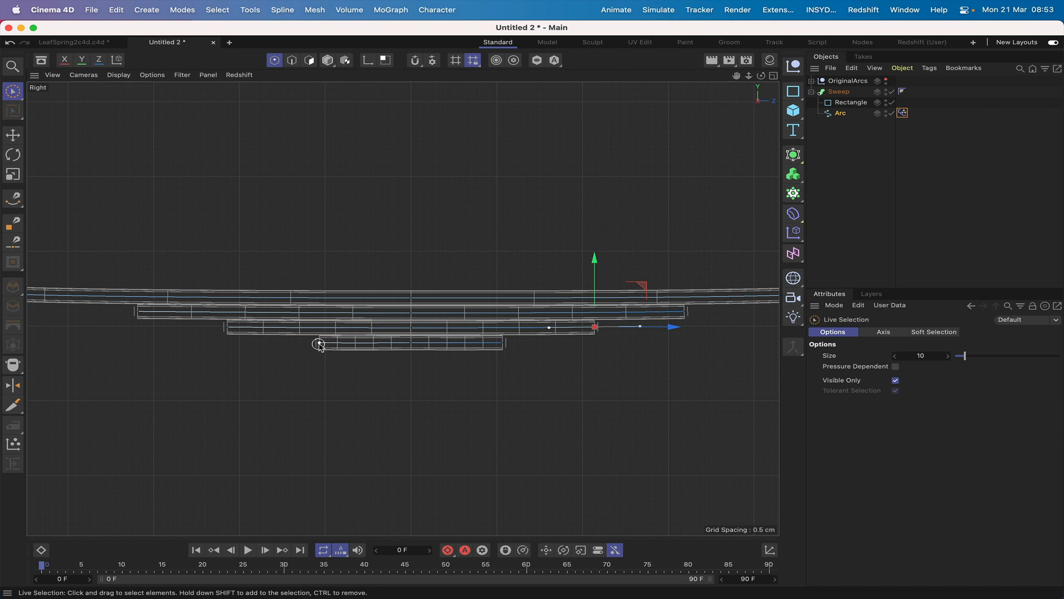
Step: Move each end point of the shortest leaf slightly outward along Z, then deselect the points
left_click(319, 343)
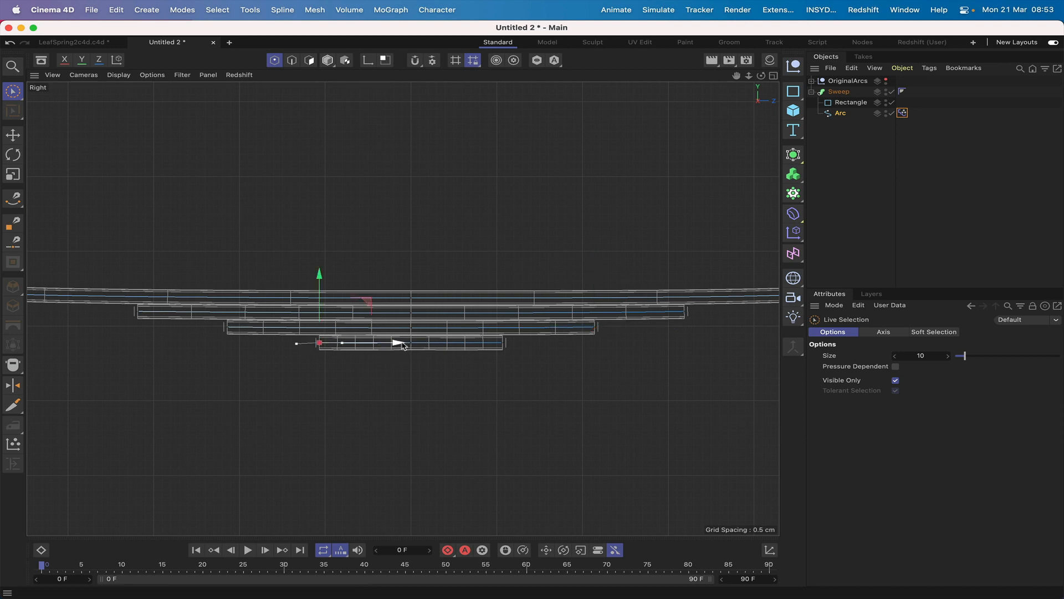
left_click_drag(403, 345, 401, 344)
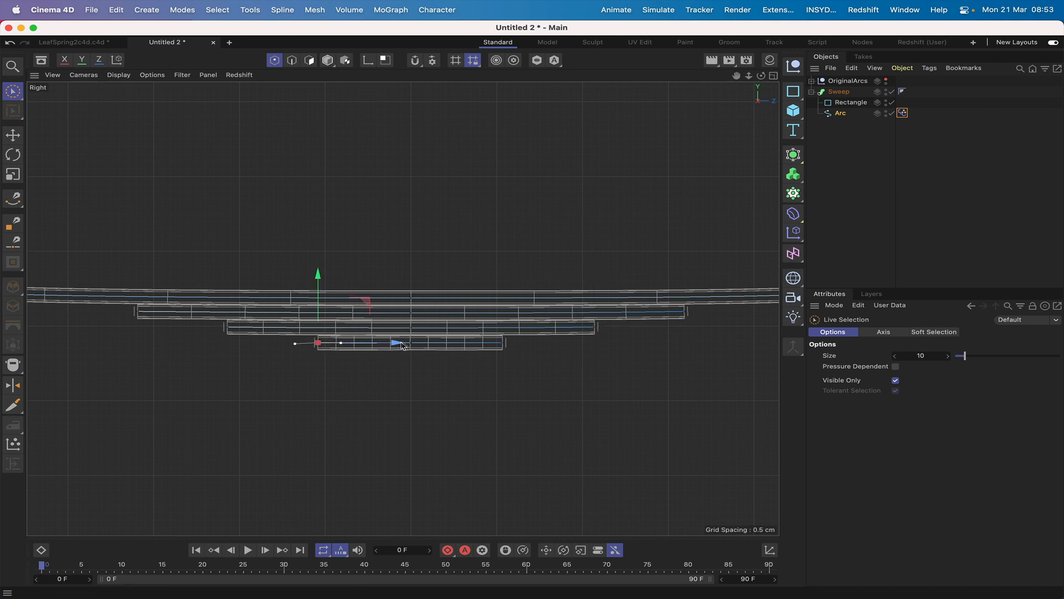
left_click(503, 343)
left_click_drag(576, 348, 577, 340)
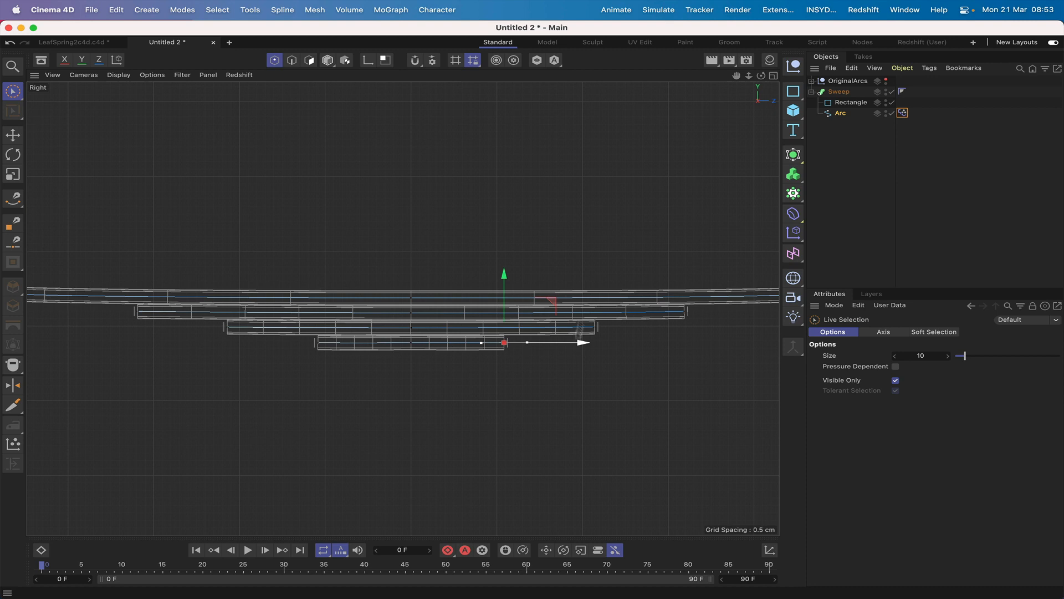
left_click(585, 211)
Step: In Perspective, test the Pose Morph by varying Pose.0's strength between 0 and 100 %, then set it to 0 %
key("F1")
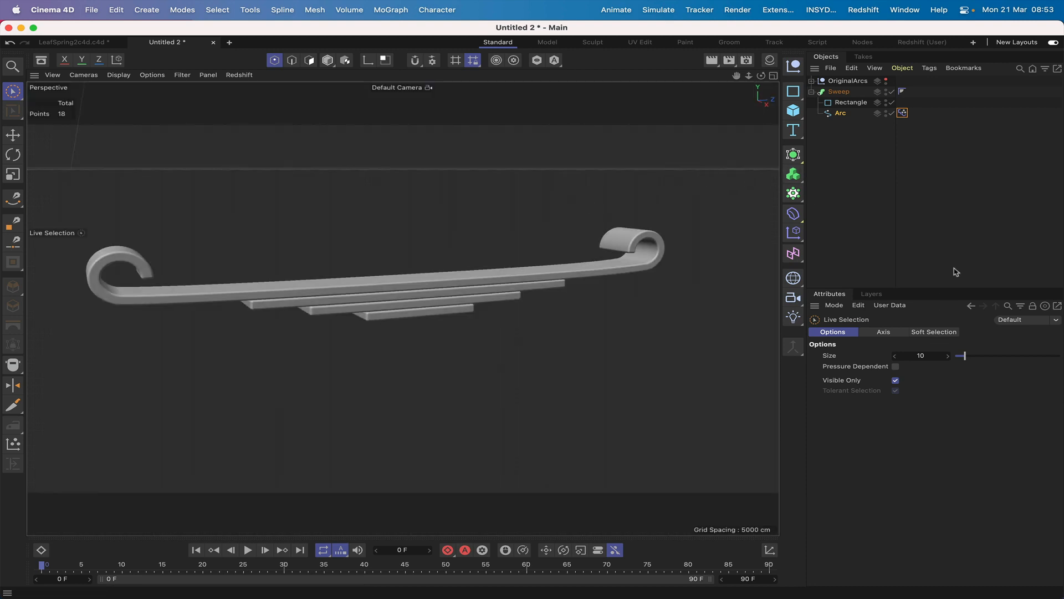
left_click(902, 113)
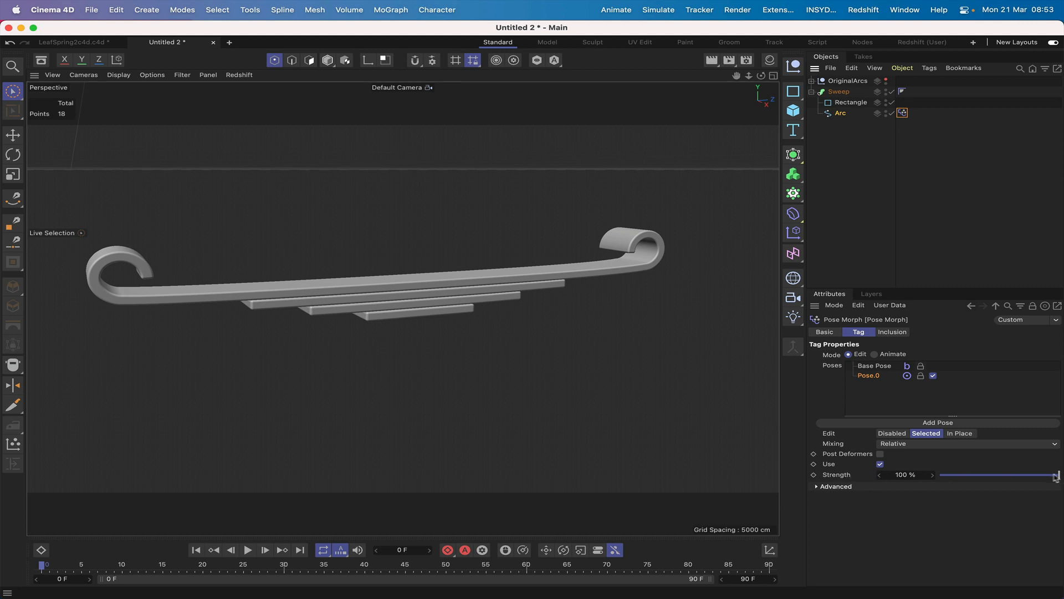
left_click_drag(1059, 478, 942, 475)
left_click_drag(842, 480, 1062, 469)
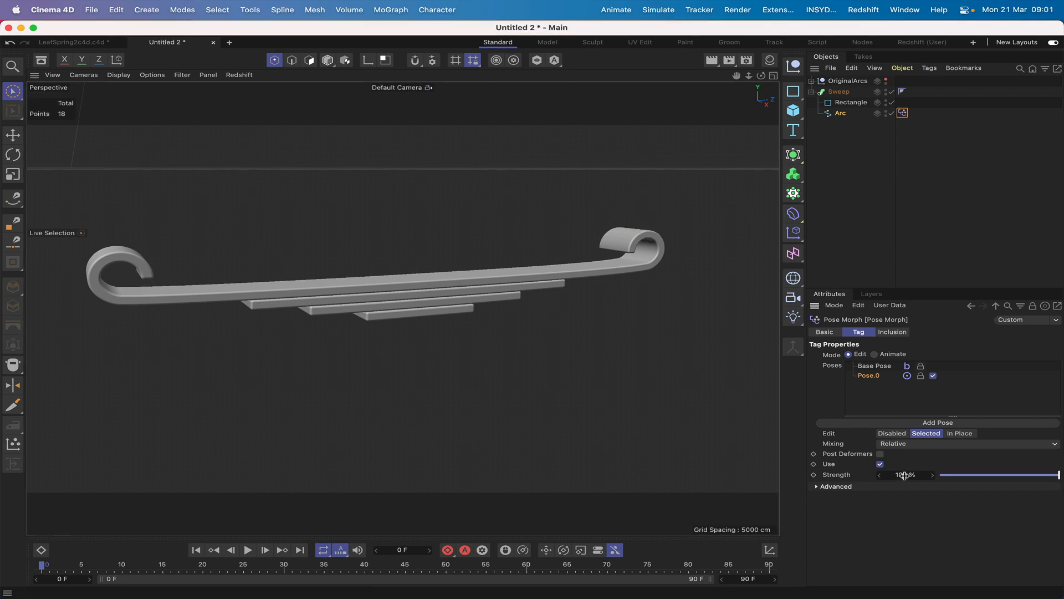
left_click(905, 475)
key("Return")
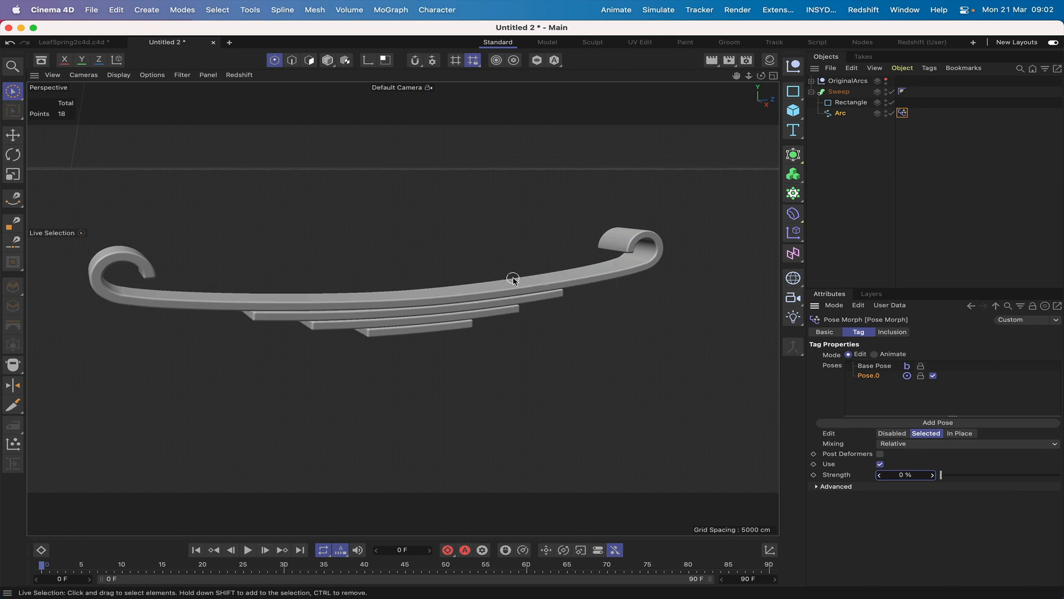
Step: Add a cylinder with radius 1.5 cm, height 6.5 cm, 1 height segment and 60 rotation segments
key("F3")
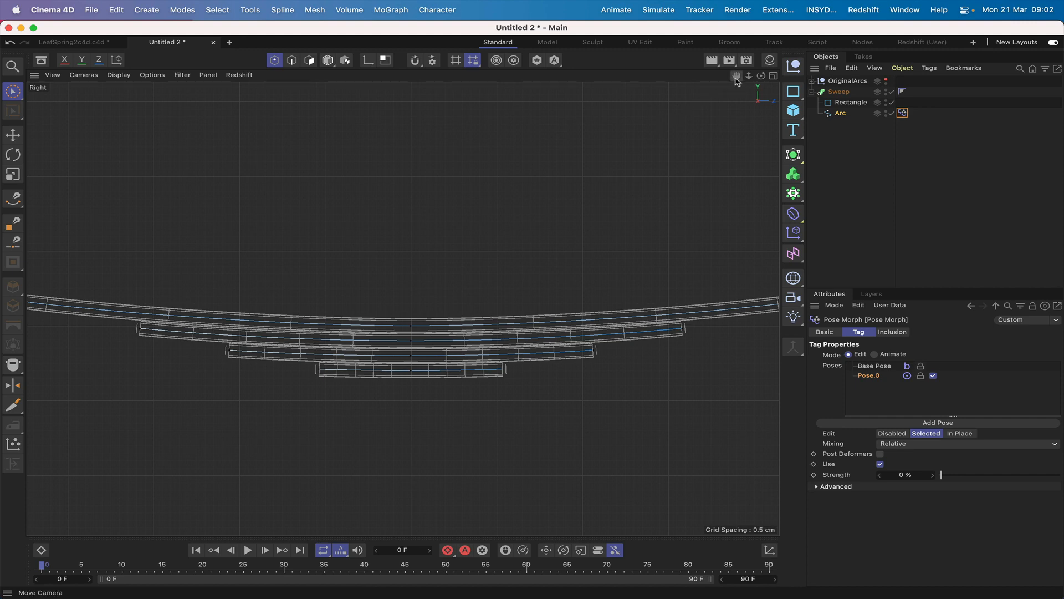
scroll(403, 309, "down", 4)
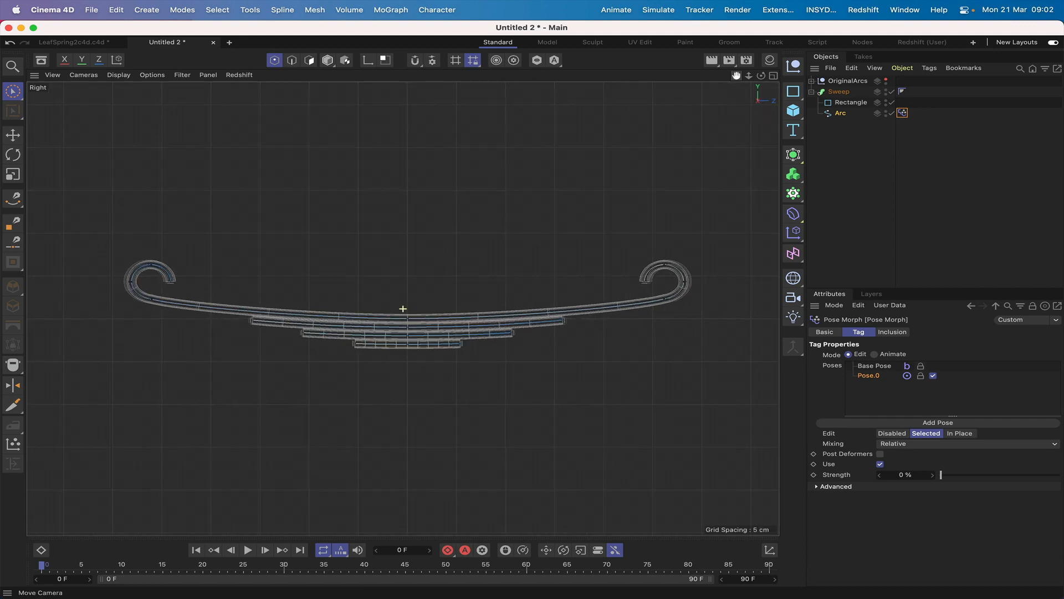
scroll(403, 308, "up", 2)
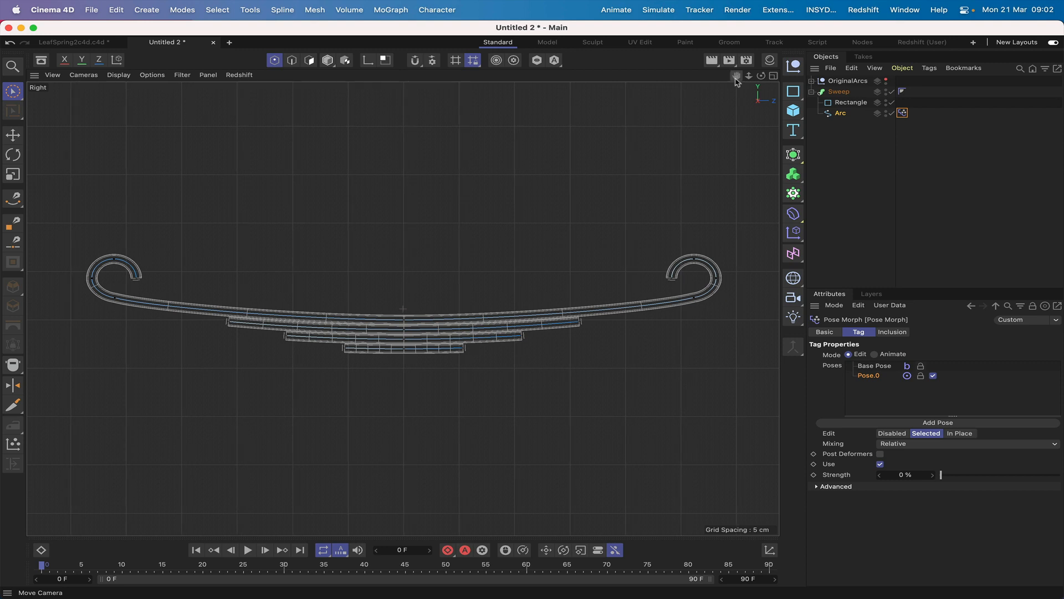
right_click_drag(736, 79, 751, 79)
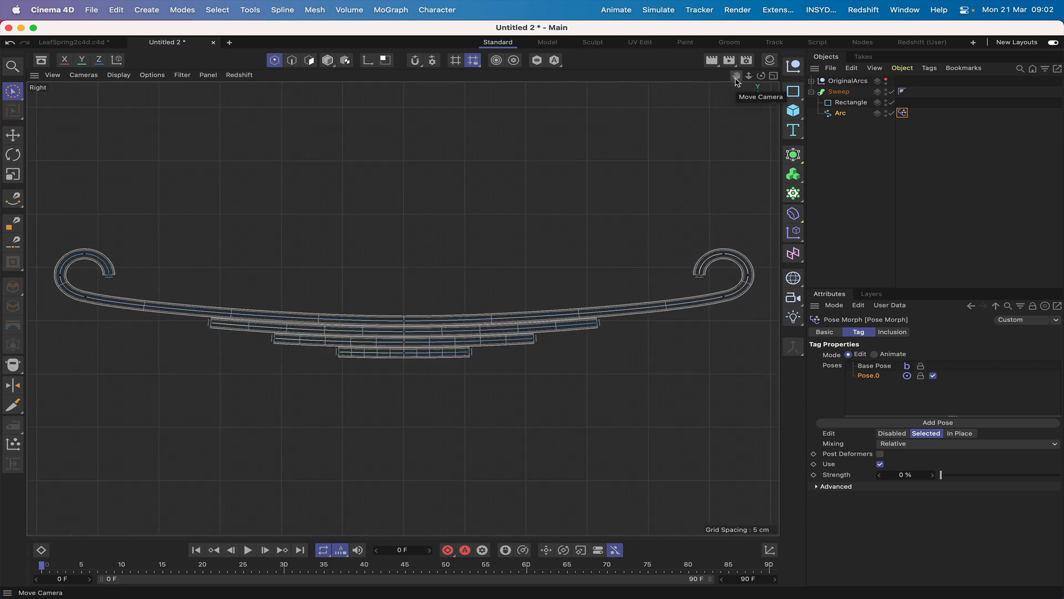
left_click(797, 115)
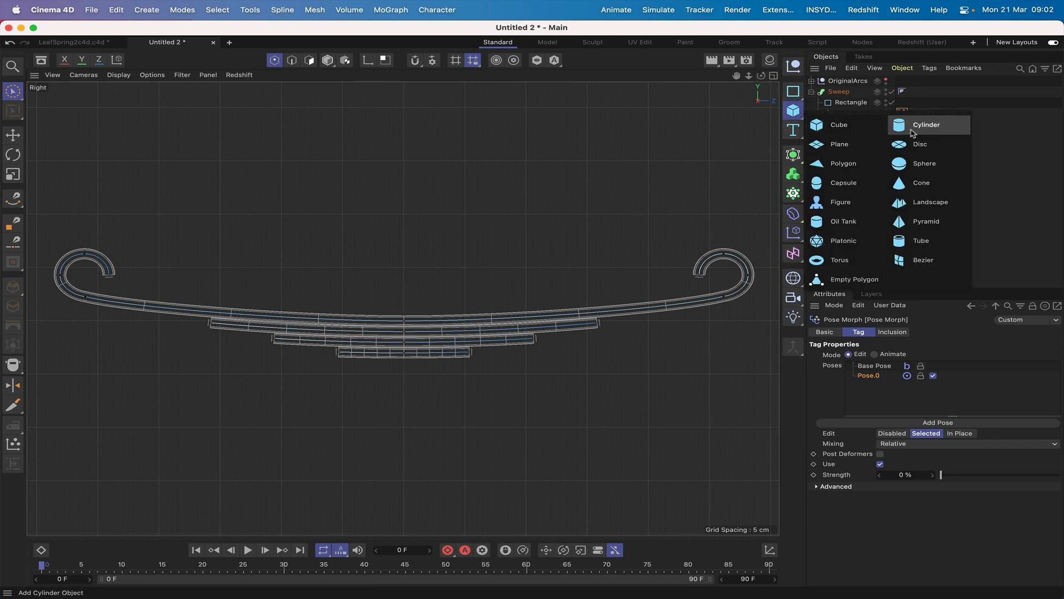
left_click(913, 127)
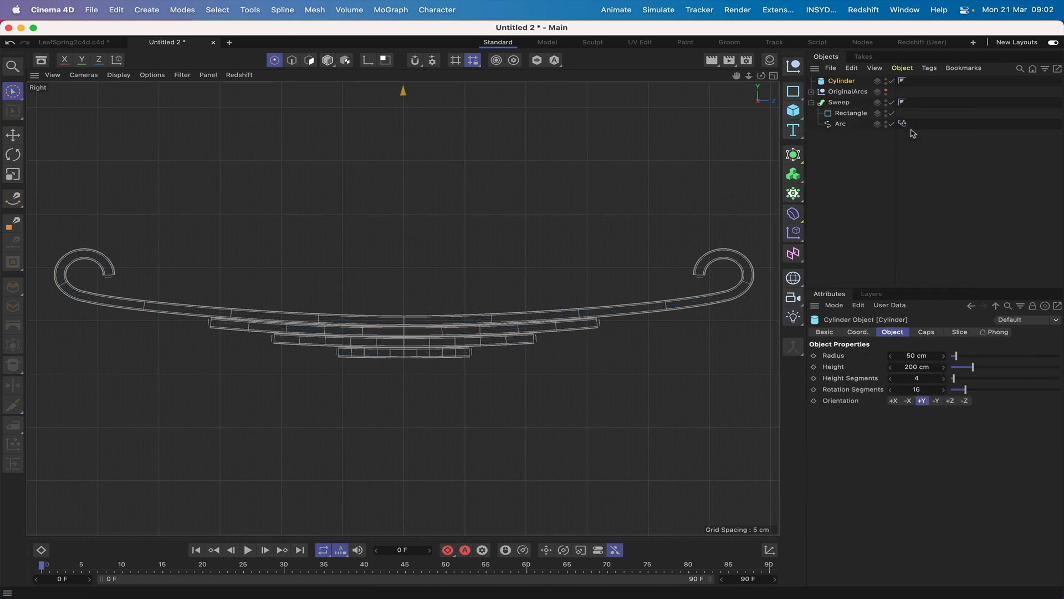
left_click(911, 355)
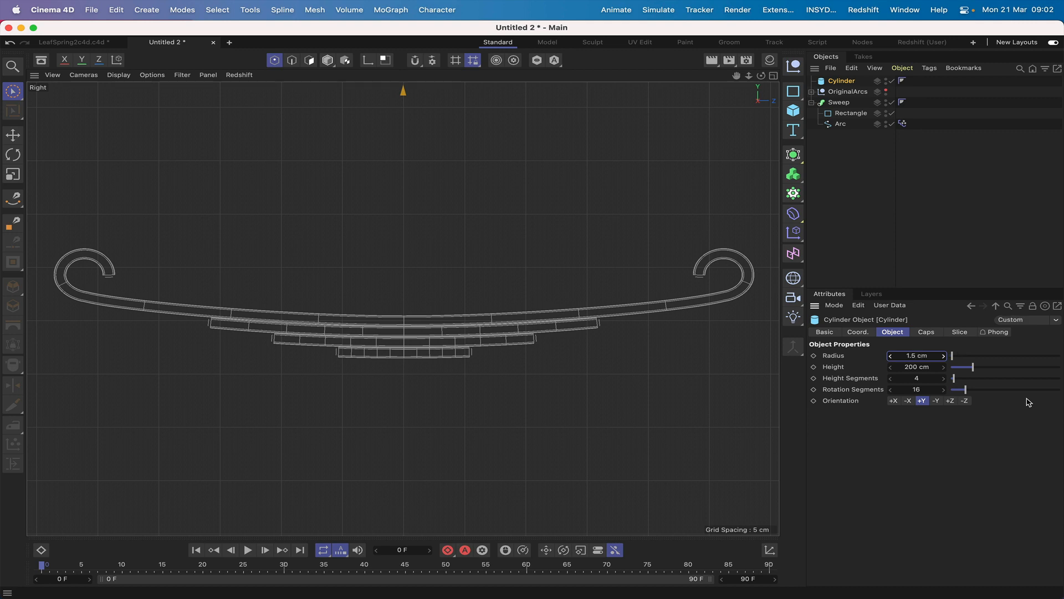
left_click(916, 368)
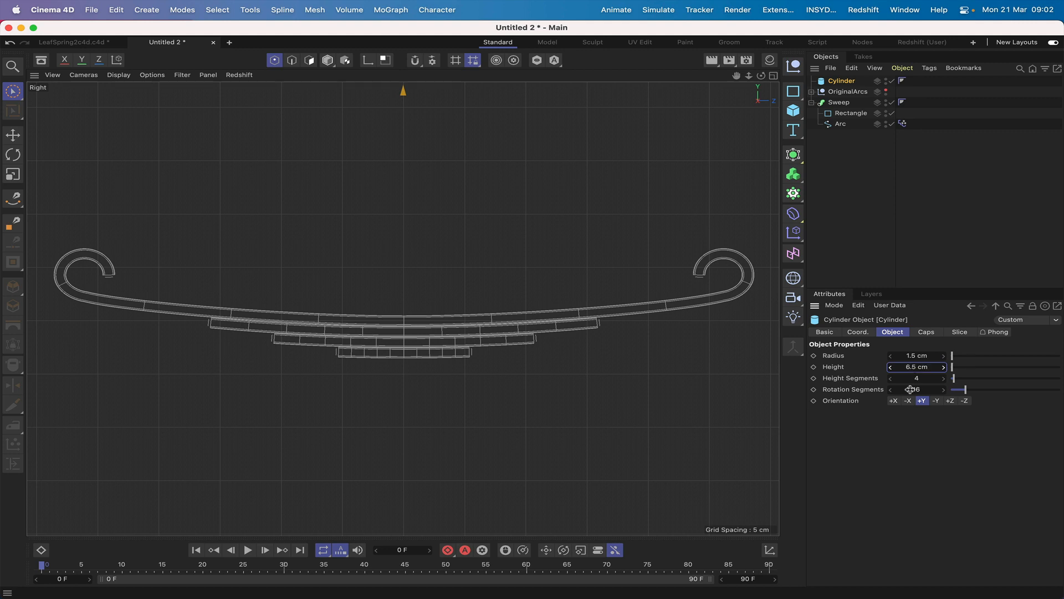
left_click(942, 379)
left_click(926, 390)
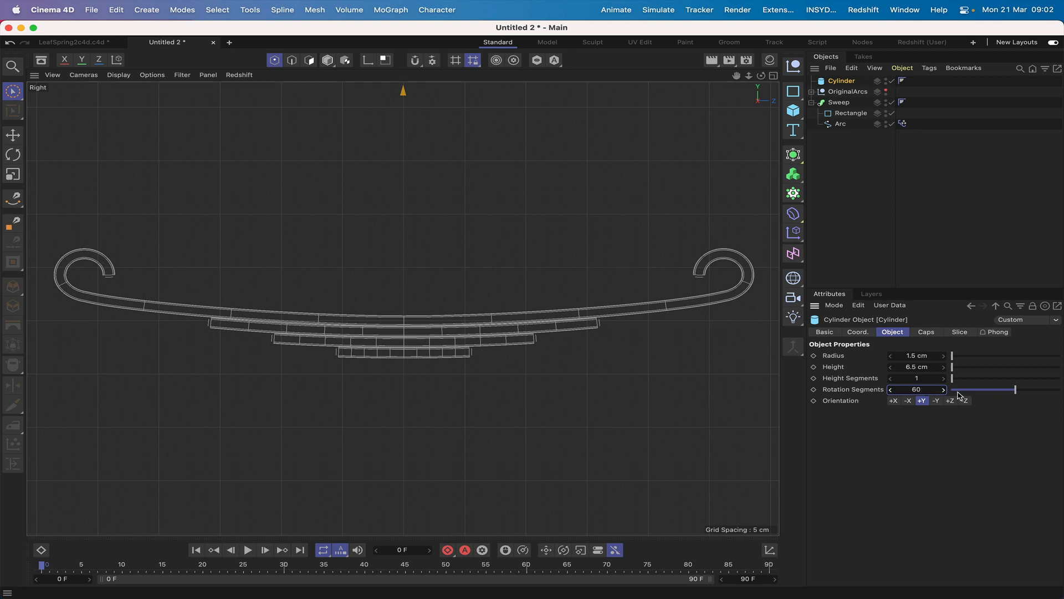
Step: In Perspective, lower the cylinder along Y to just above the middle of the spring and set its orientation to +X
key("F1")
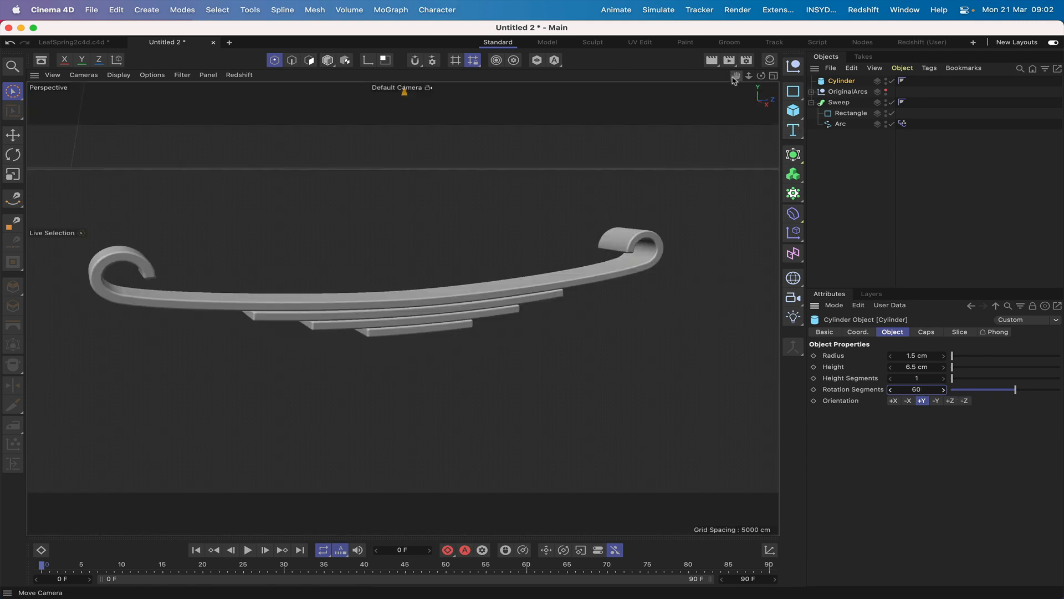
left_click_drag(735, 81, 747, 93)
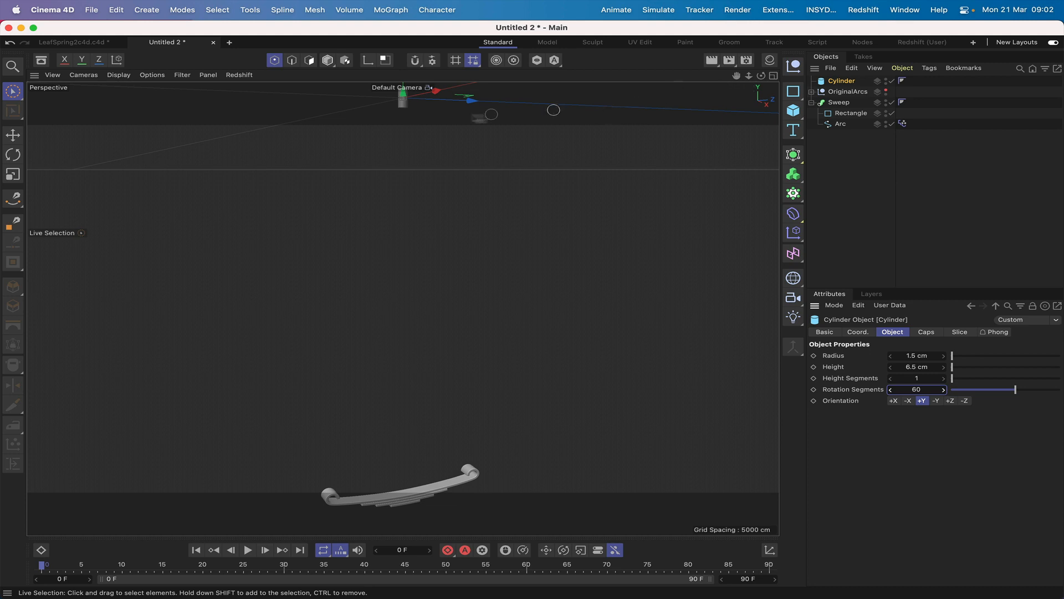
left_click_drag(403, 96, 410, 417)
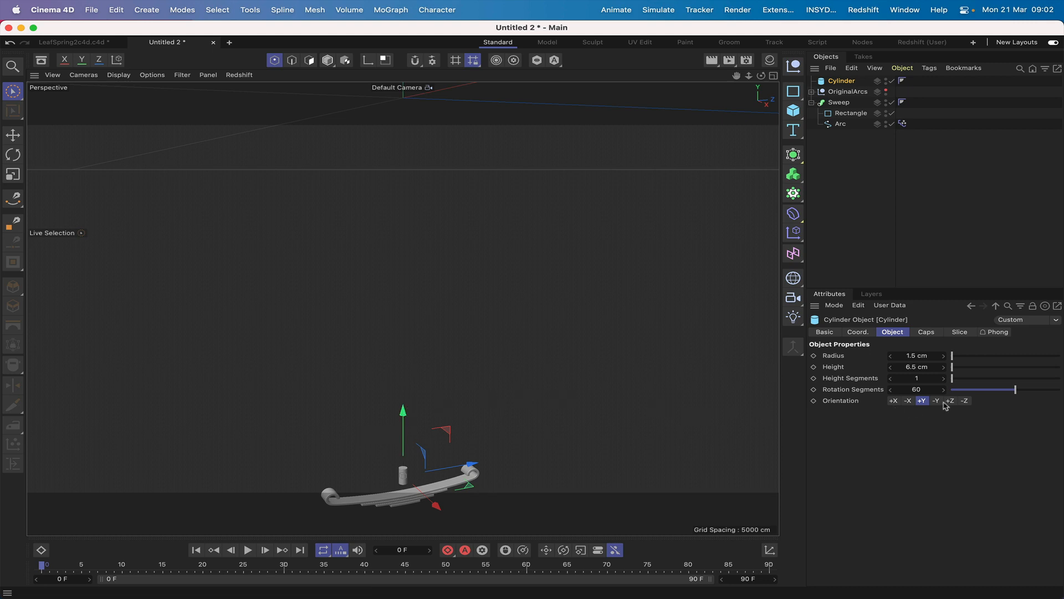
left_click(893, 401)
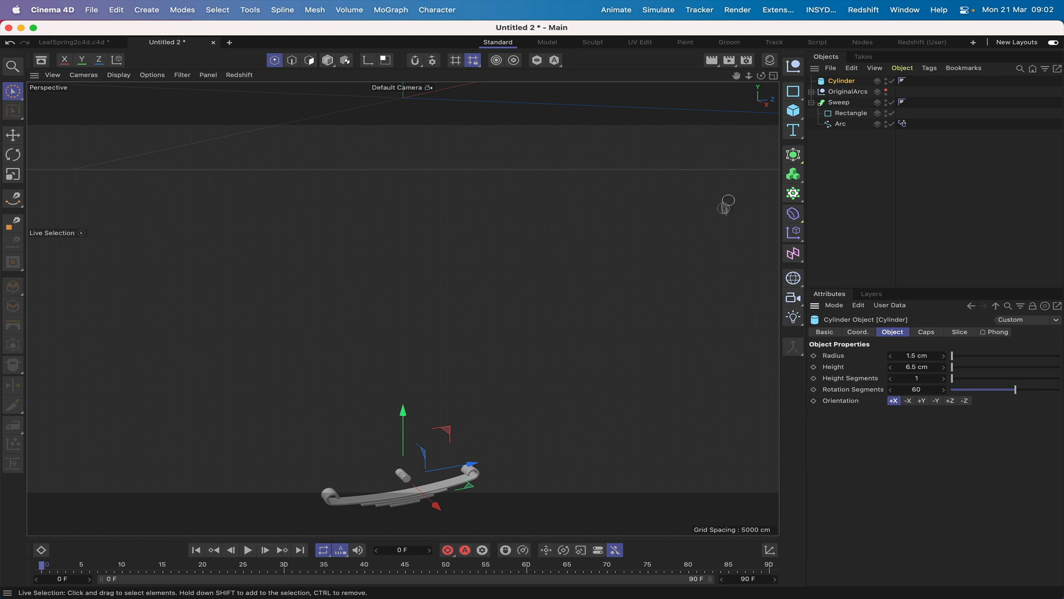
left_click_drag(736, 75, 748, 51)
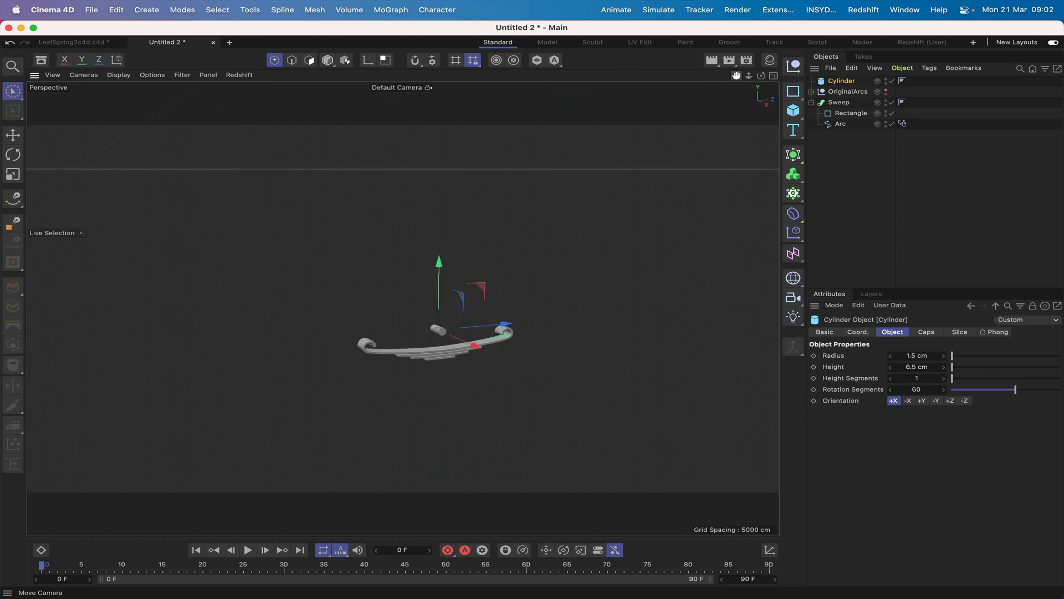
Step: Enable the fillet on the cylinder's caps and set the fillet radius to 0.2 cm
right_click_drag(736, 75, 837, 76)
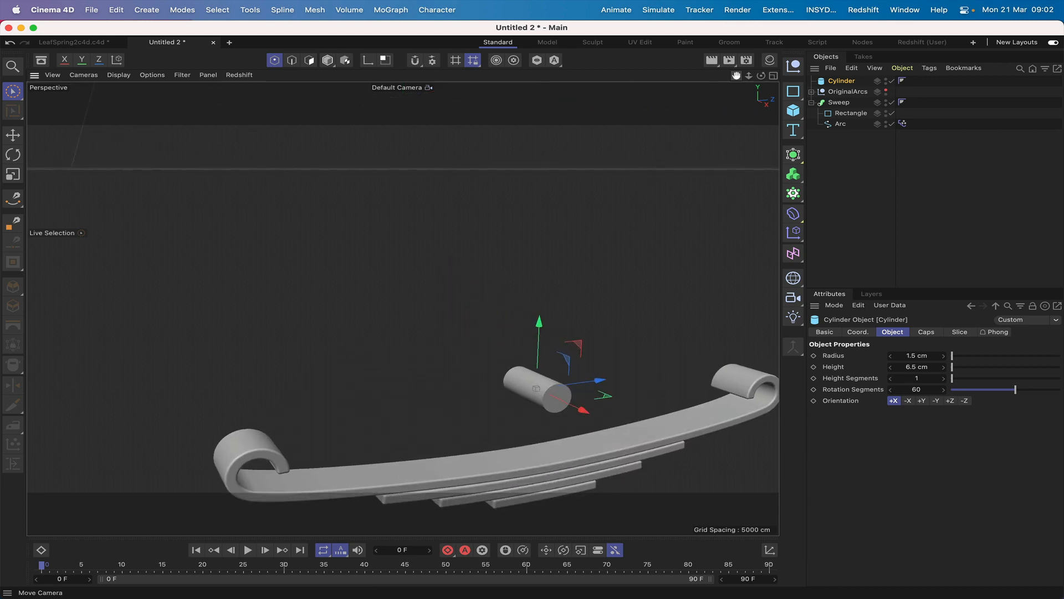
left_click_drag(736, 76, 632, 1)
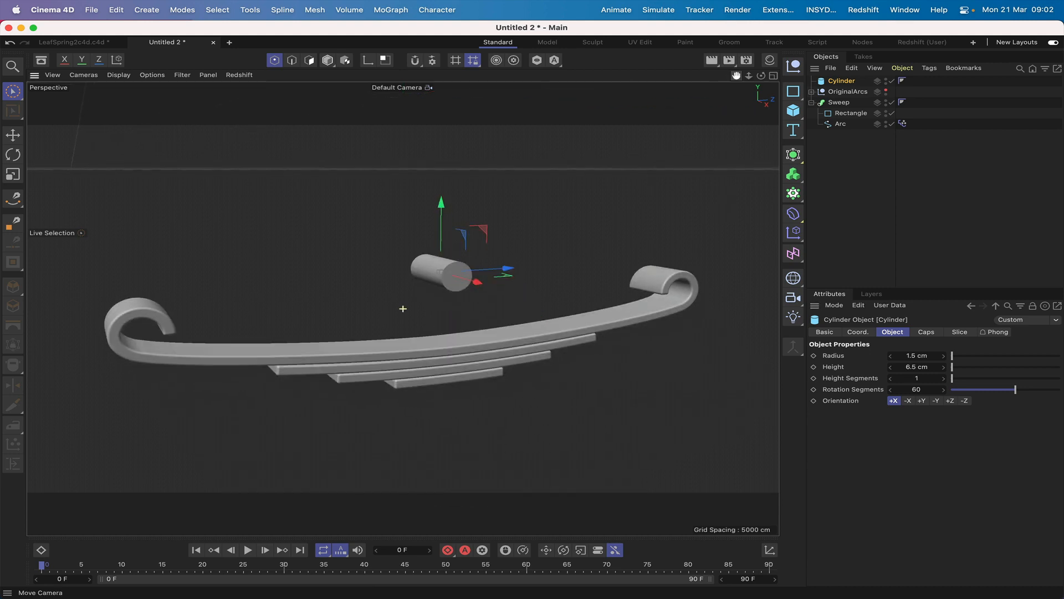
left_click(926, 332)
left_click(862, 382)
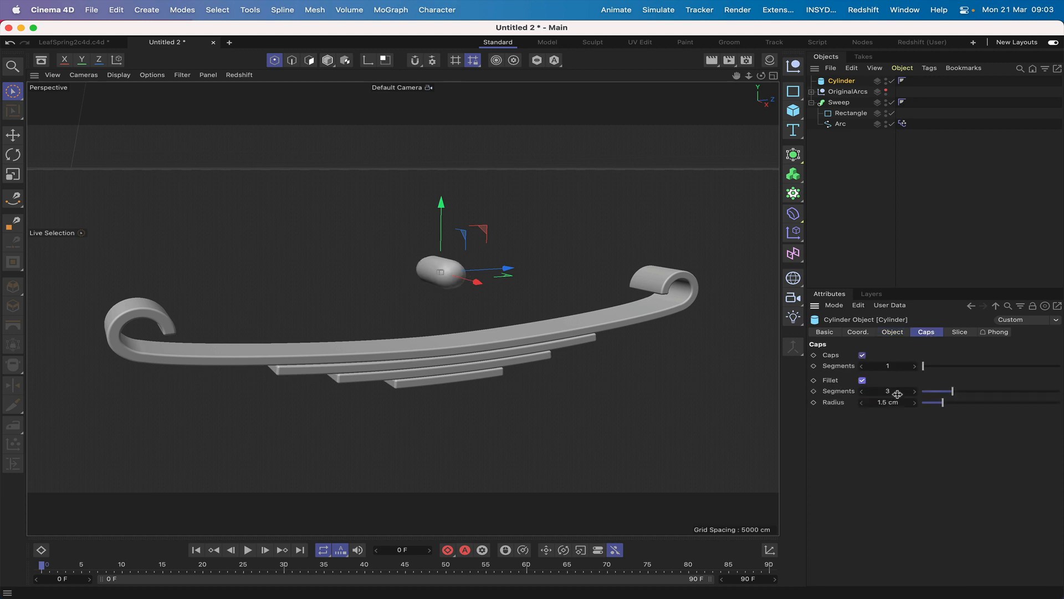
double_click(882, 404)
type("0.2")
key("Return")
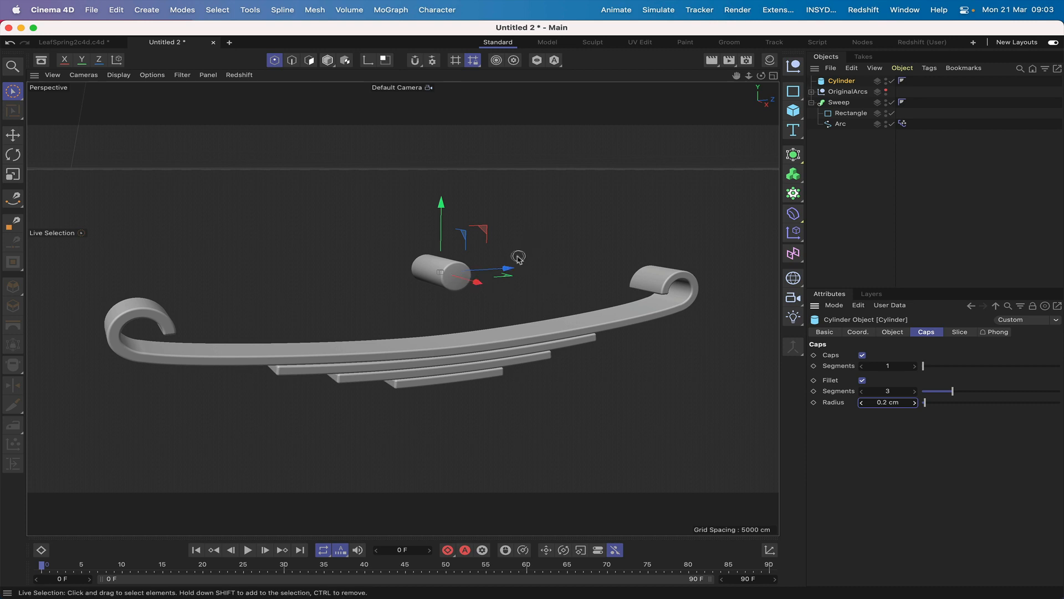
Step: Move the cylinder into the curled eye at the spring's +Z end and raise it slightly in the Right view to fit the curl
left_click_drag(514, 263, 678, 227)
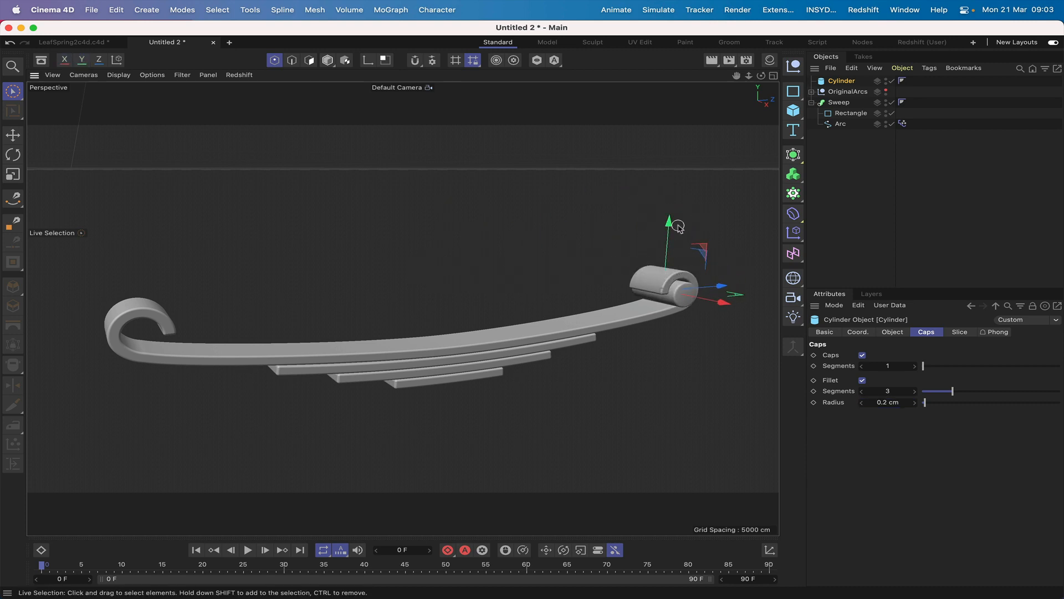
key("F3")
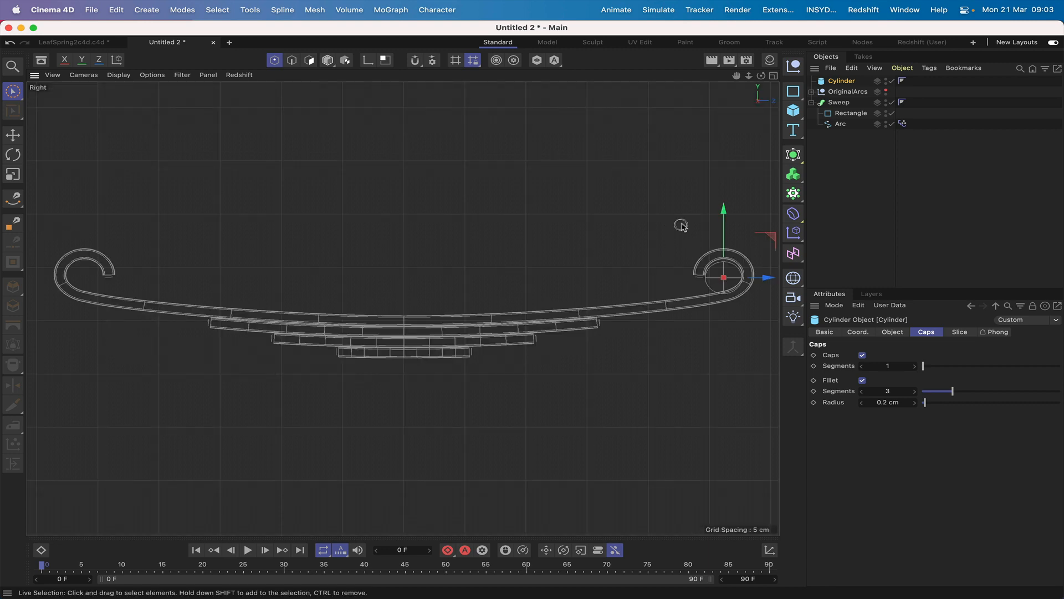
left_click_drag(736, 76, 483, 78)
right_click_drag(736, 76, 798, 76)
scroll(403, 309, "up", 3)
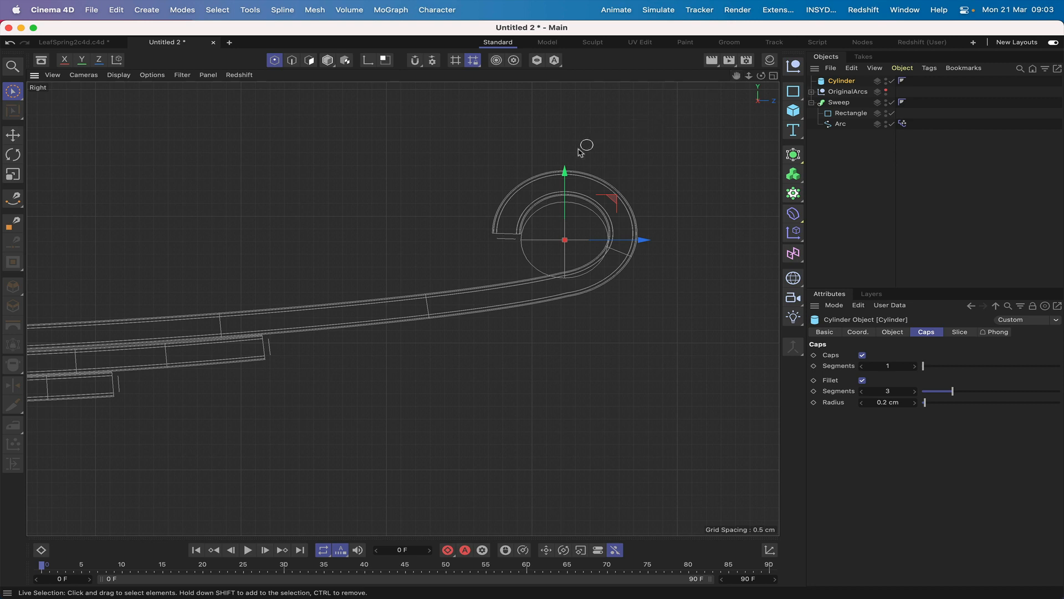
left_click_drag(566, 171, 567, 163)
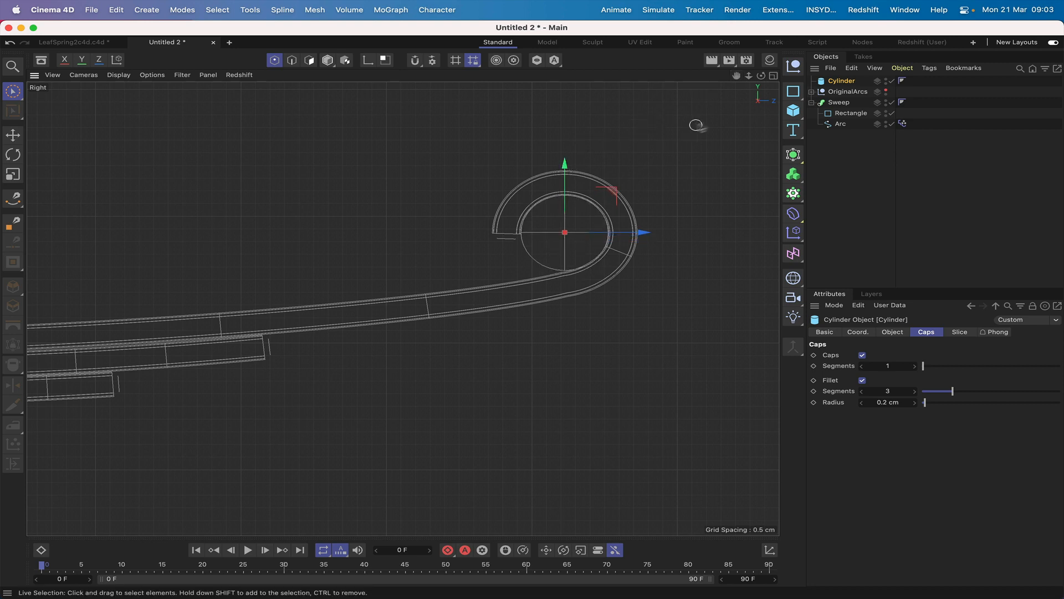
Step: Set the Right view's display to Gouraud Shading (Lines) and check the cylinder's fit inside the +Z eye up close
left_click(118, 75)
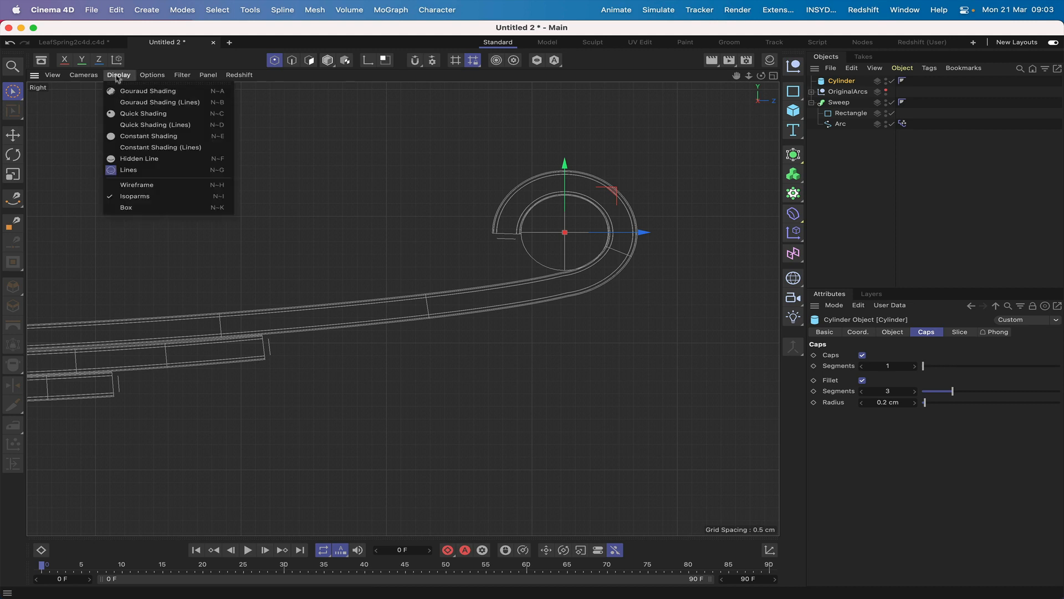
left_click(136, 103)
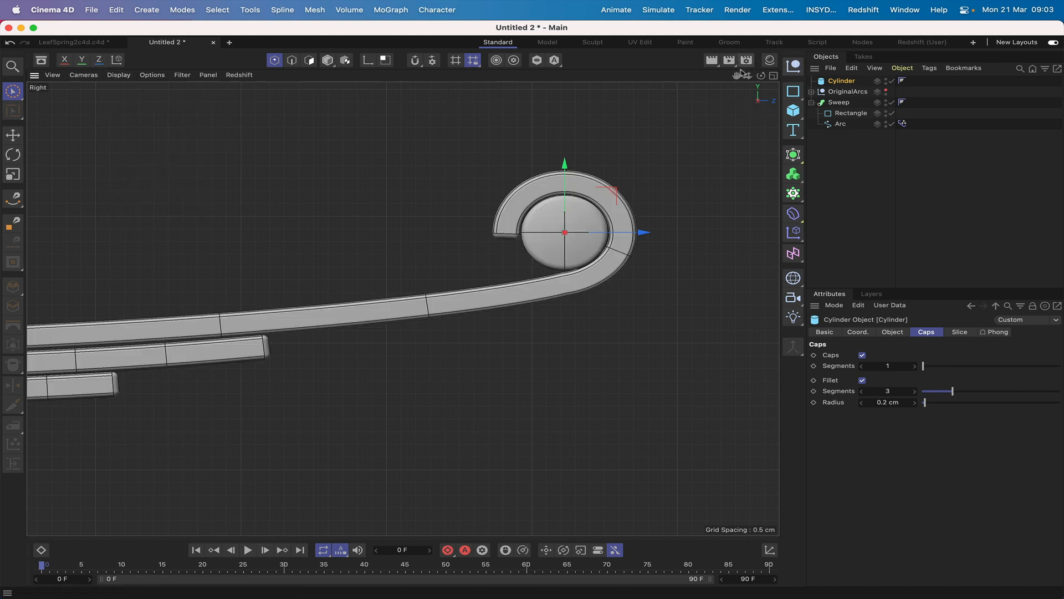
left_click_drag(737, 75, 739, 74)
right_click_drag(639, 166, 674, 166, "alt")
middle_click_drag(640, 166, 475, 209, "alt")
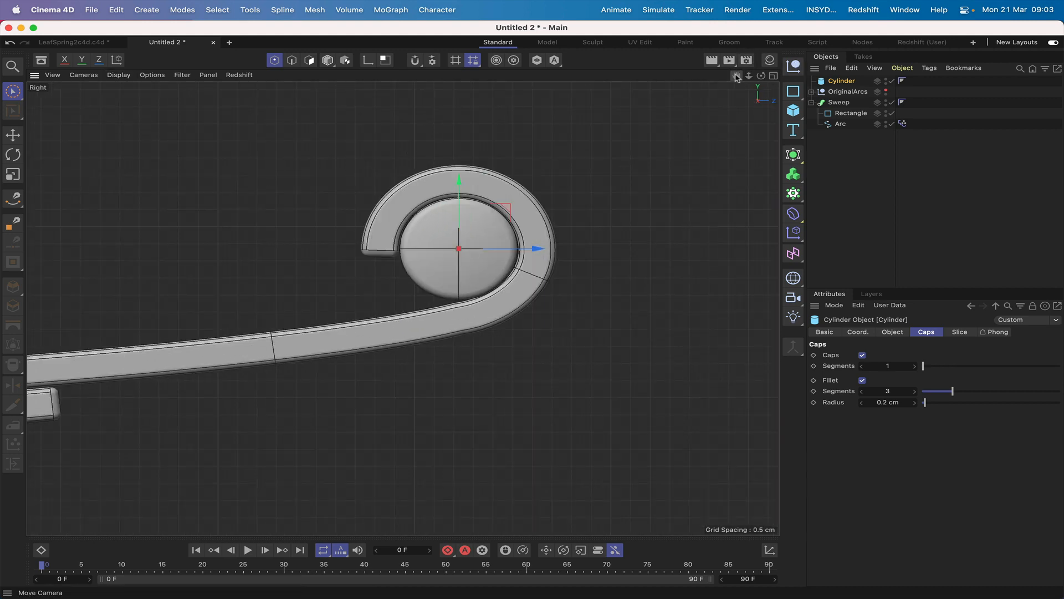
right_click_drag(639, 166, 707, 166, "alt")
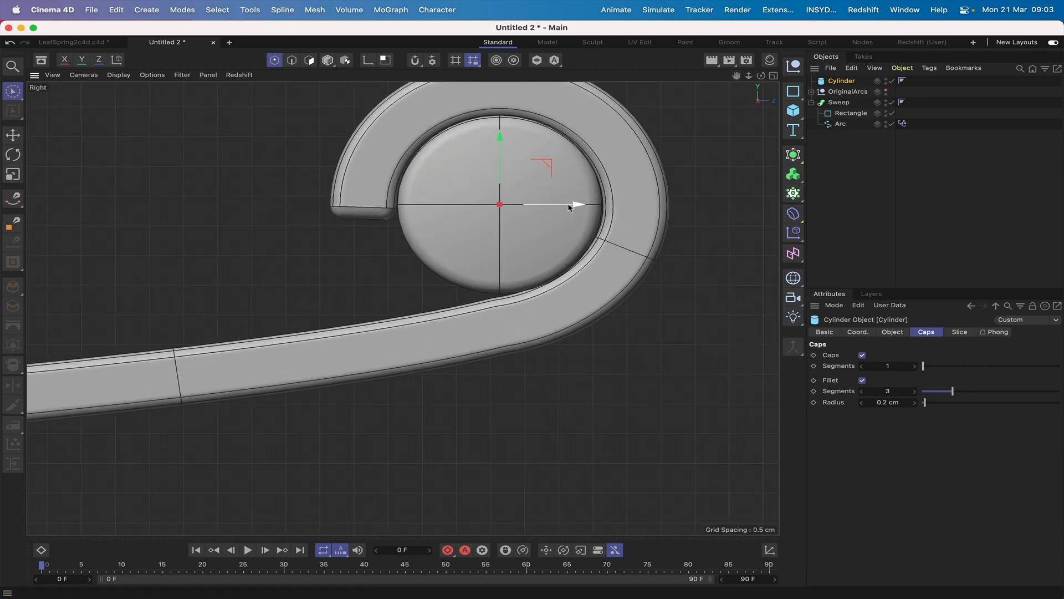
left_click_drag(583, 208, 583, 208)
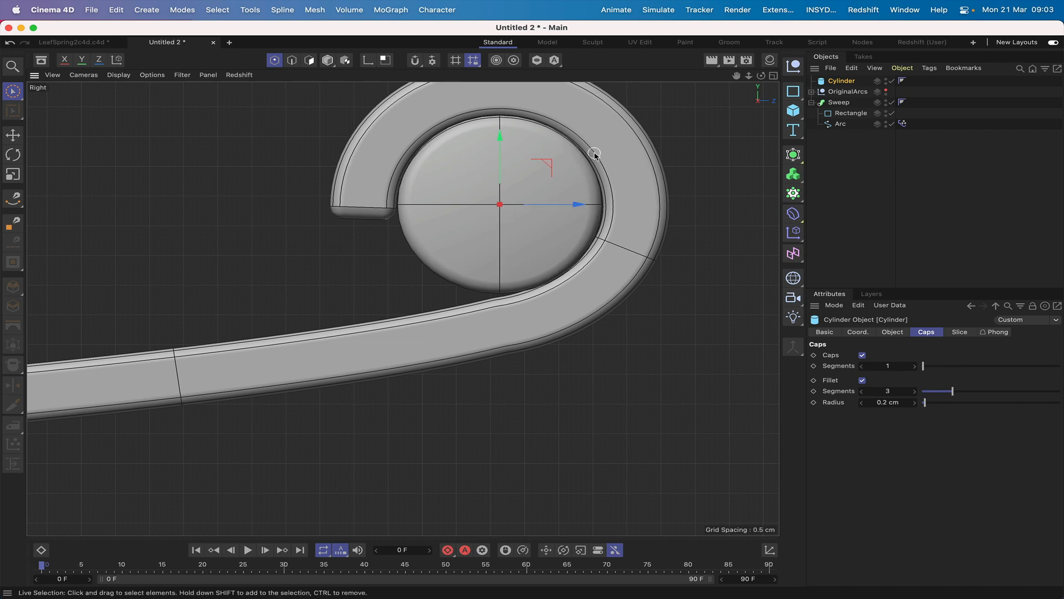
Step: In Perspective, examine how the cylinder sits in the curled eye up close and against the whole spring
key("F1")
left_click_drag(736, 75, 403, 308)
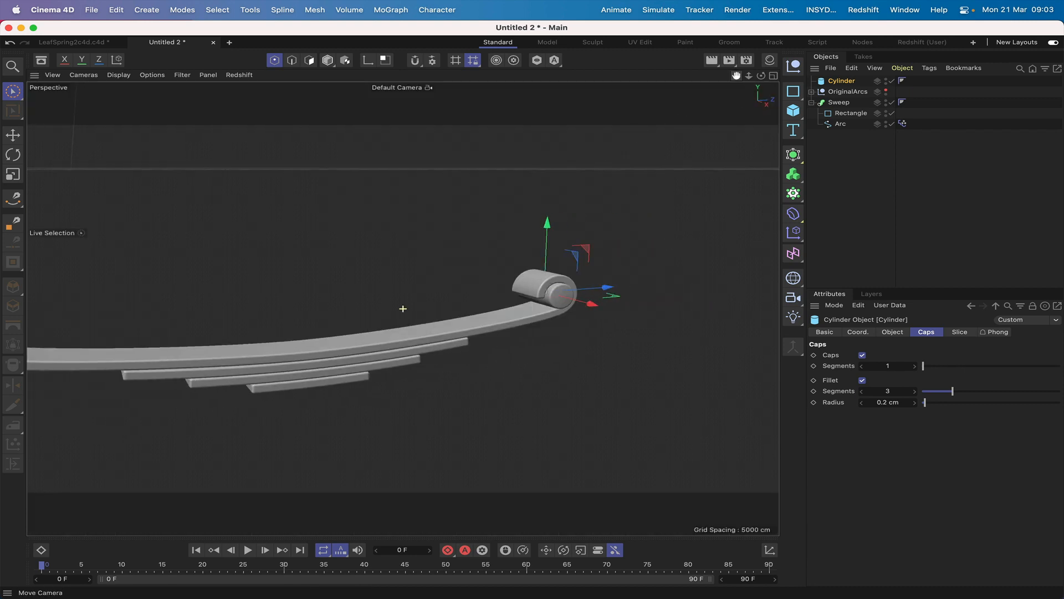
middle_click_drag(627, 316, 533, 304, "alt")
scroll(535, 315, "up", 4)
scroll(555, 310, "up", 5)
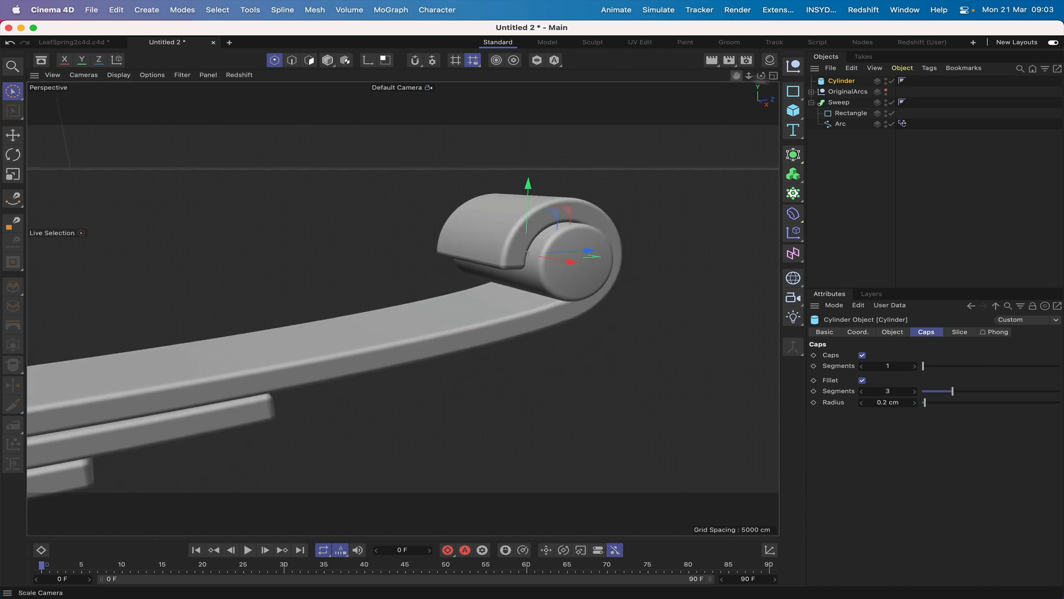
mouse_move(761, 75)
left_mouse_down()
mouse_move(714, 58)
mouse_move(735, 54)
mouse_move(776, 78)
left_mouse_up()
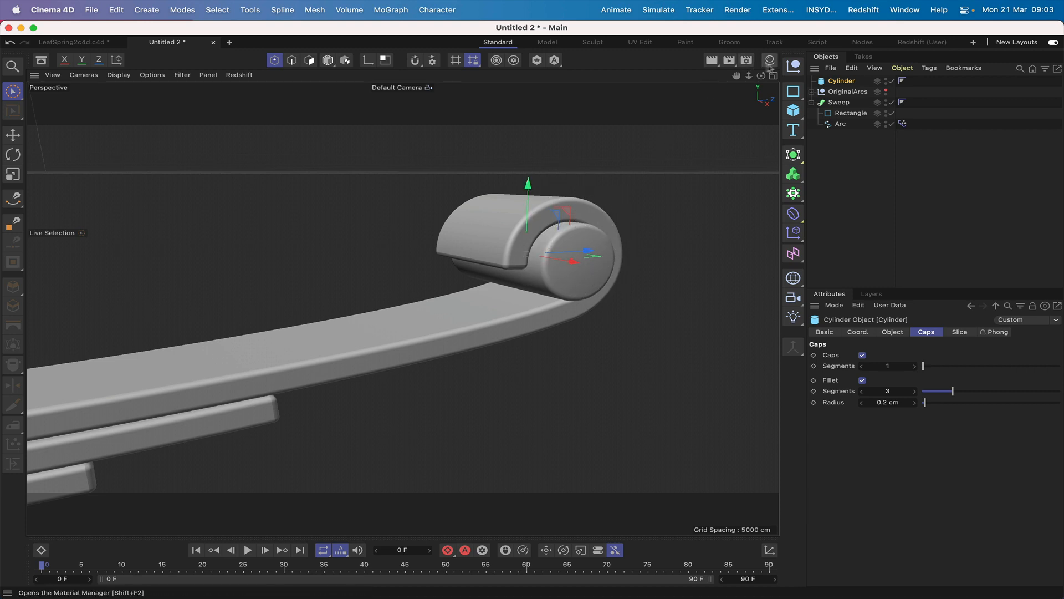
right_click_drag(736, 76, 643, 79)
left_click_drag(737, 75, 831, 66)
right_click_drag(737, 75, 698, 76)
left_click_drag(737, 76, 815, 69)
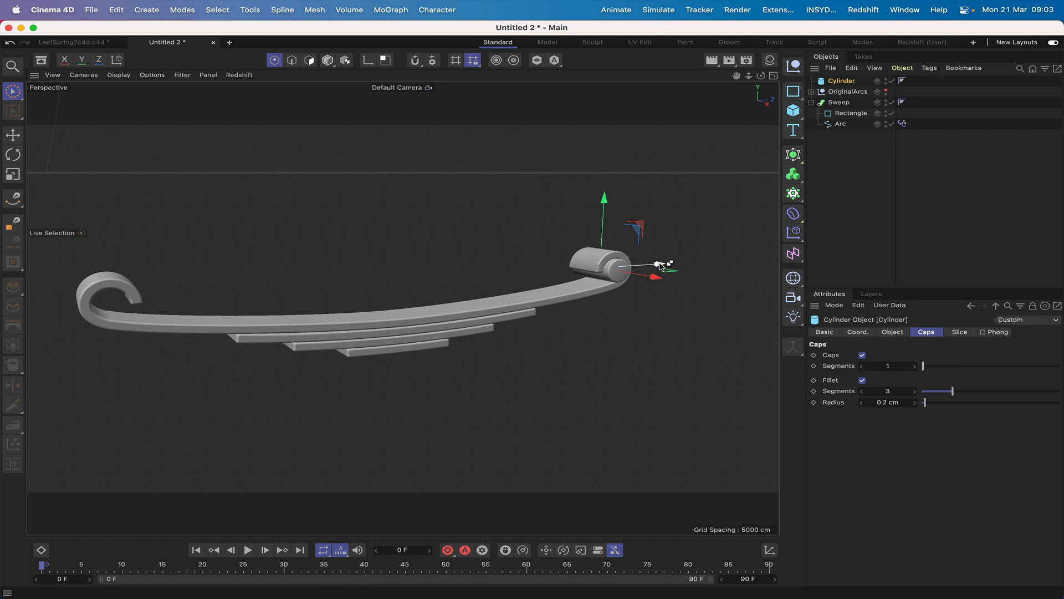
Step: Copy the cylinder along Z into the opposite eye, fine-tune its Z position in the Right view, and return to Perspective
left_click_drag(660, 266, 196, 366, "ctrl")
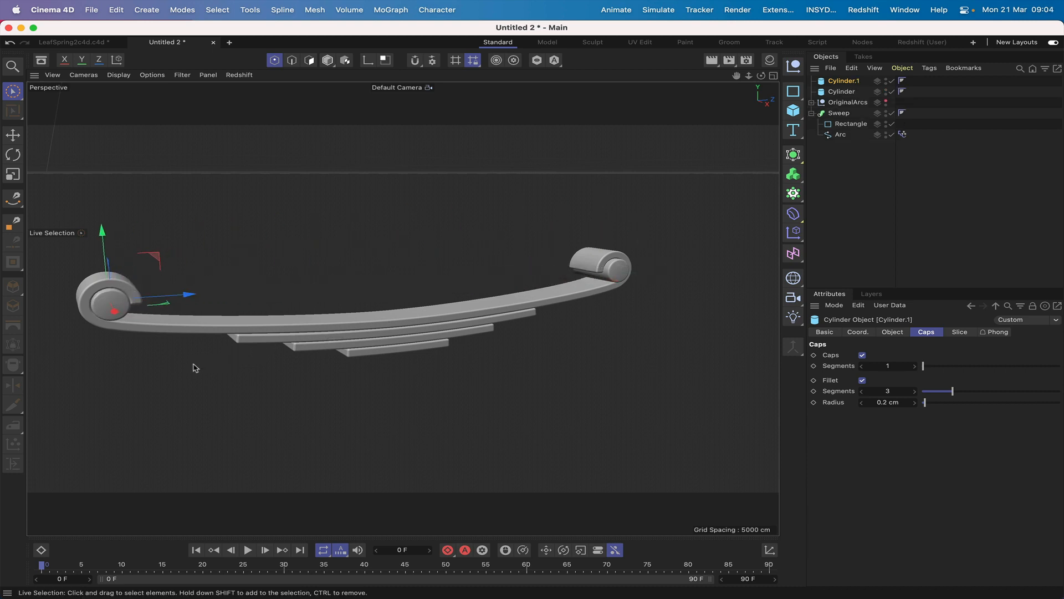
key("F3")
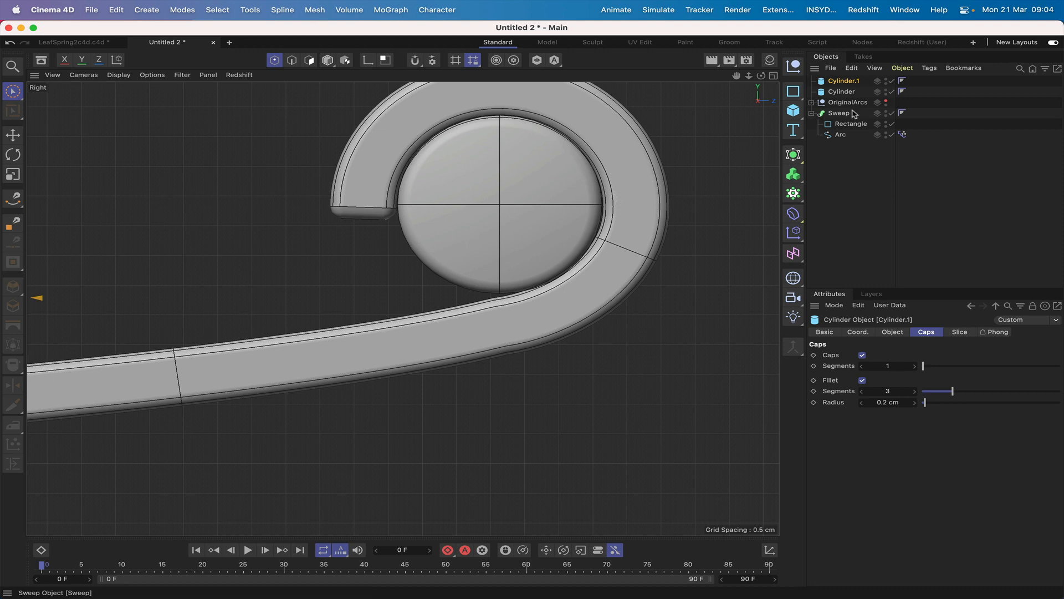
key("o")
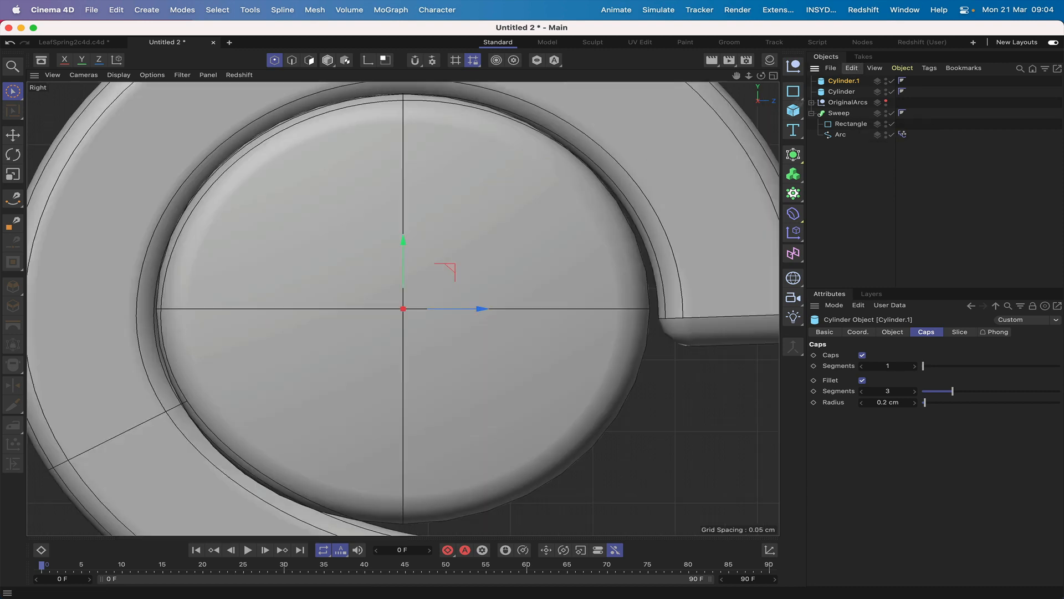
left_click_drag(480, 311, 484, 307)
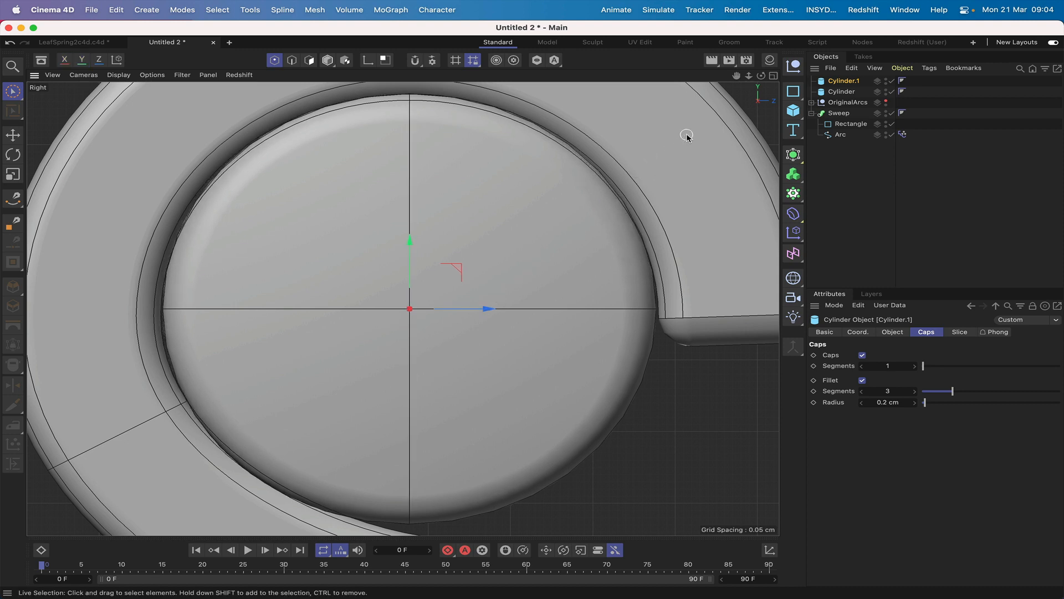
right_click_drag(738, 78, 693, 78)
key("F1")
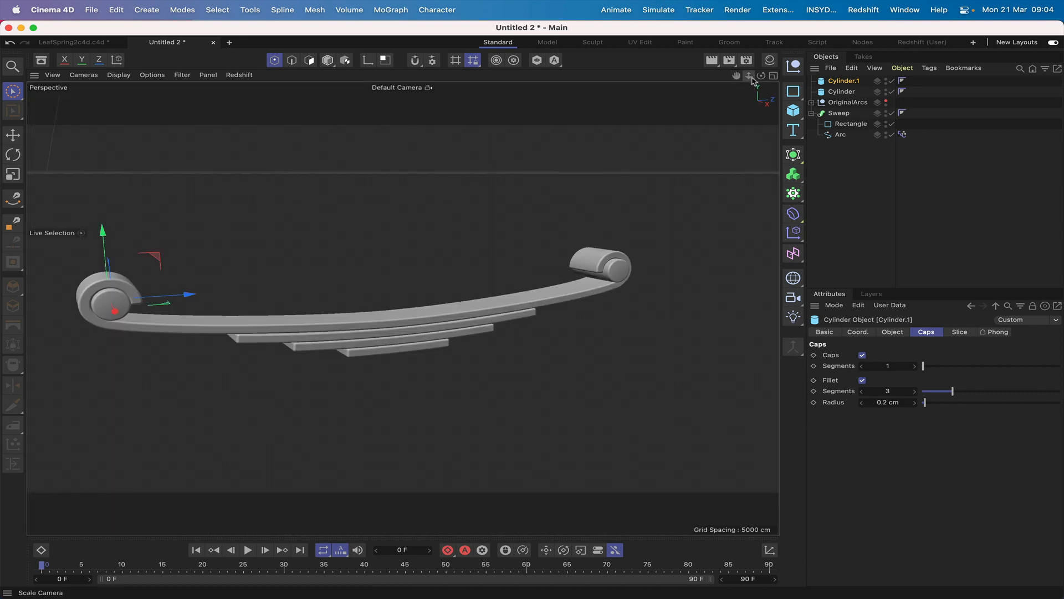
left_click_drag(761, 75, 766, 96)
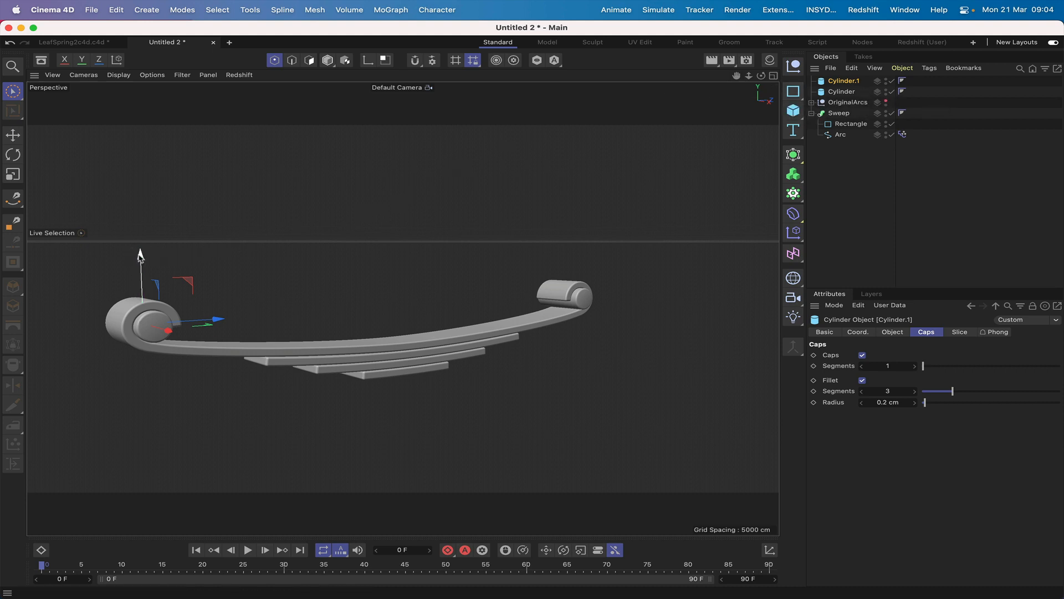
left_click_drag(139, 251, 138, 189, "ctrl")
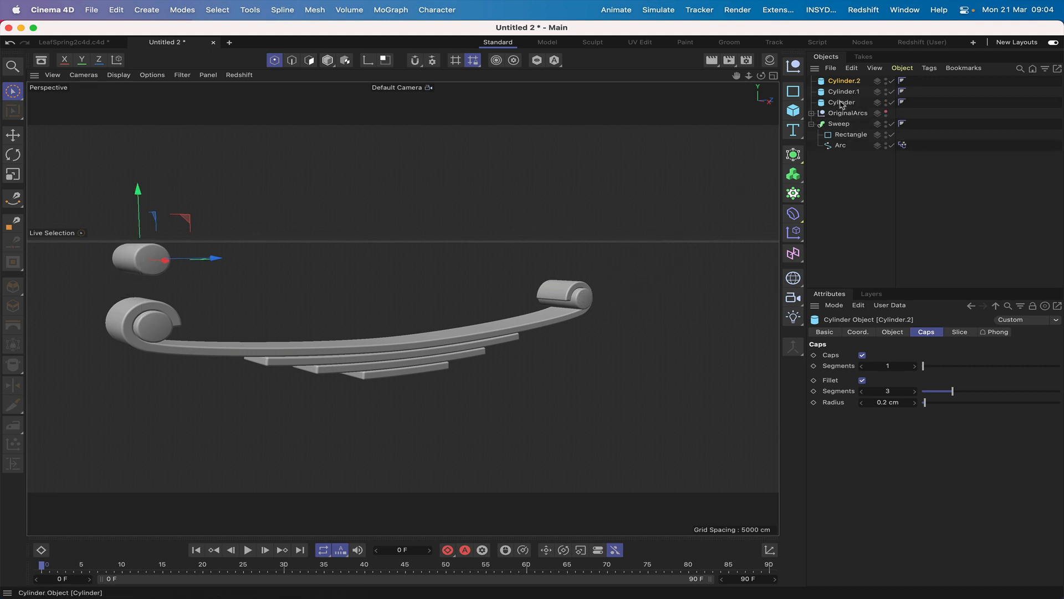
left_click(582, 296)
left_click_drag(566, 229, 561, 183, "ctrl")
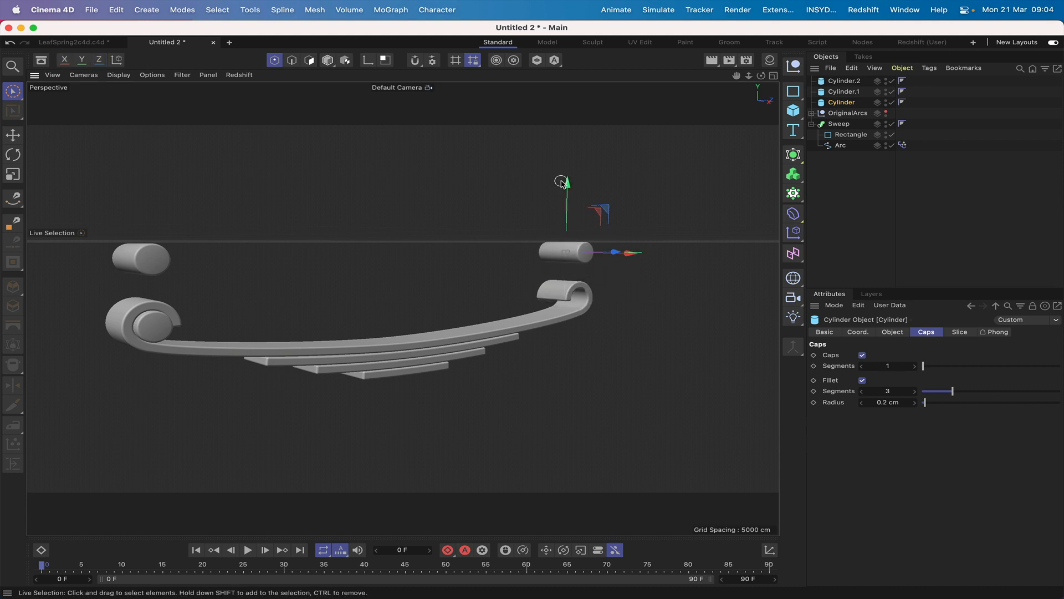
key("super+z")
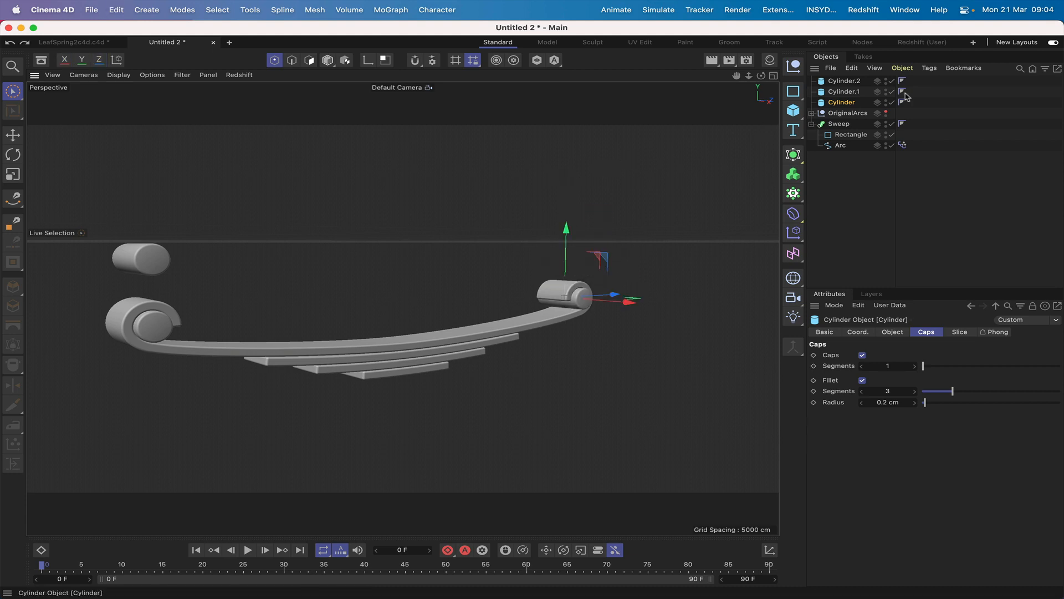
left_click(844, 81)
key("Delete")
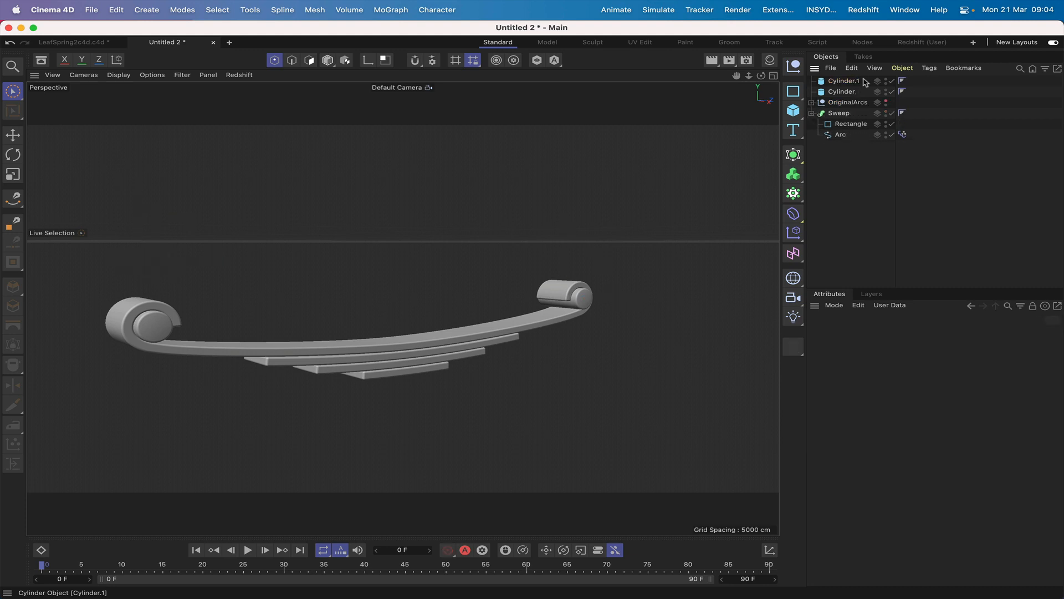
Step: Select both eye cylinders together and copy them upward along Y to above the spring's ends
left_click(863, 81)
left_click(848, 92, "shift")
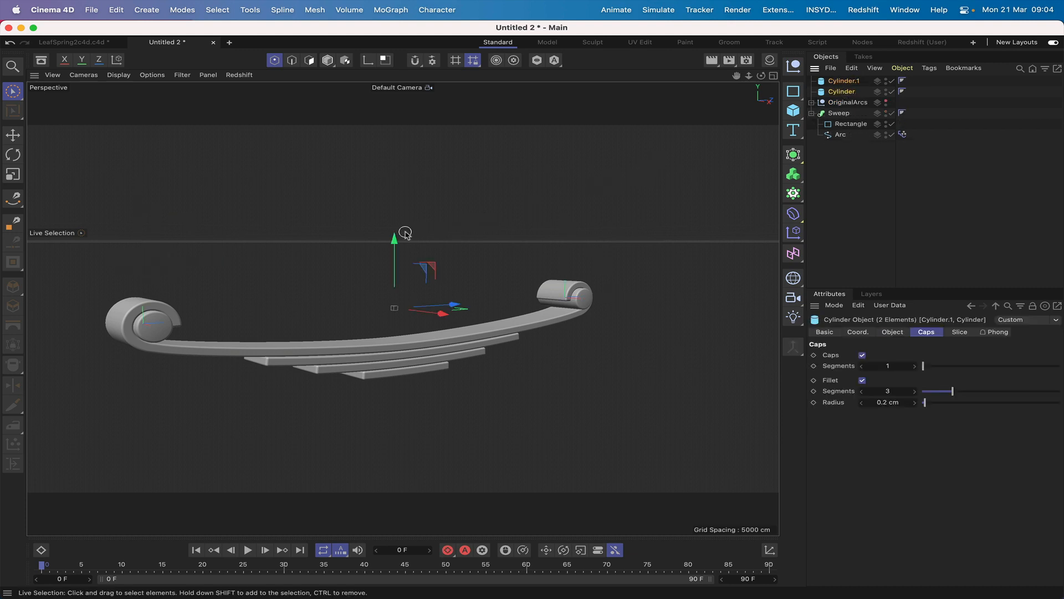
left_click_drag(394, 240, 394, 191, "ctrl")
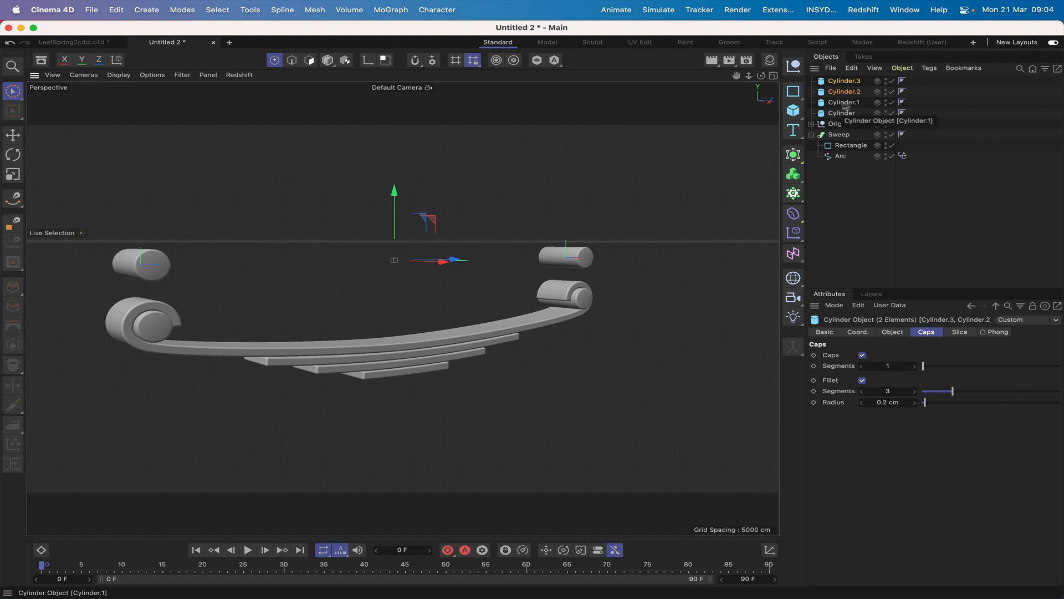
Step: With the Right view framing the whole spring, set the Z position of the upper cylinder at the -Z end (Cylinder.2) to -23 cm
key("F3")
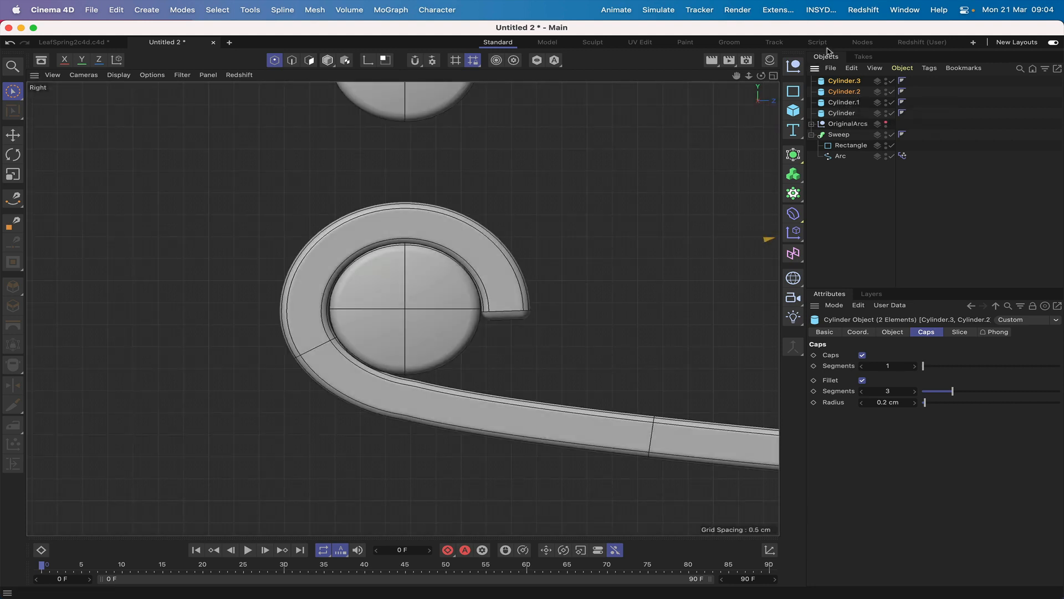
right_click_drag(737, 77, 624, 76)
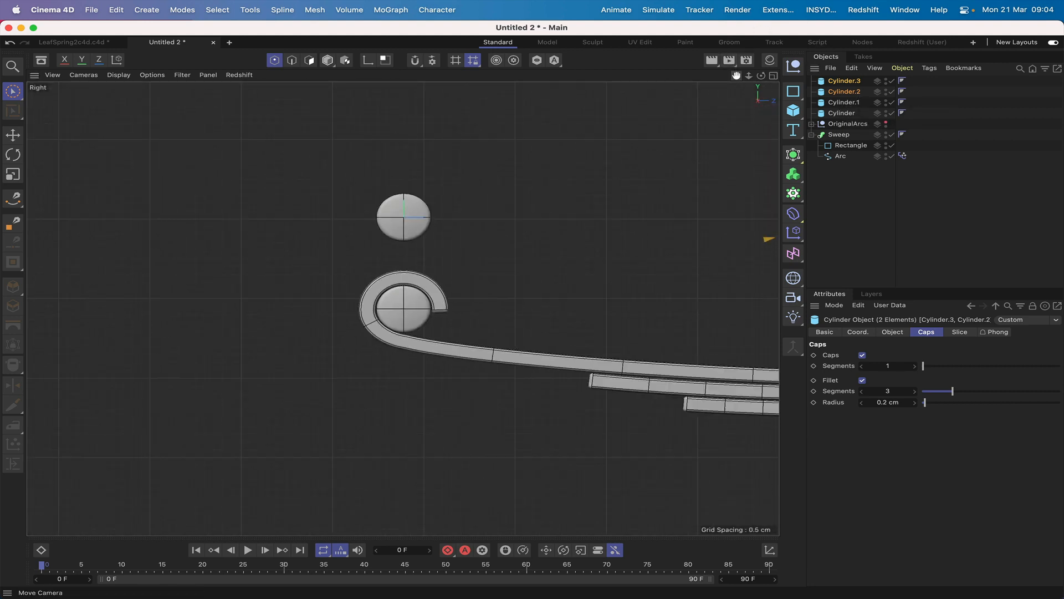
left_click_drag(738, 77, 526, 90)
key("h")
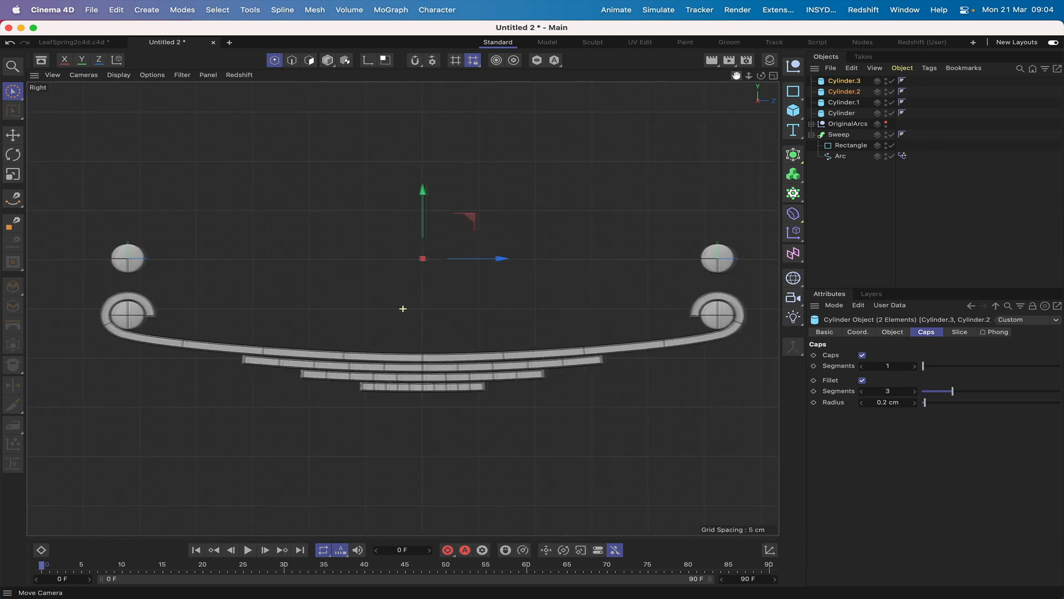
left_click(855, 93)
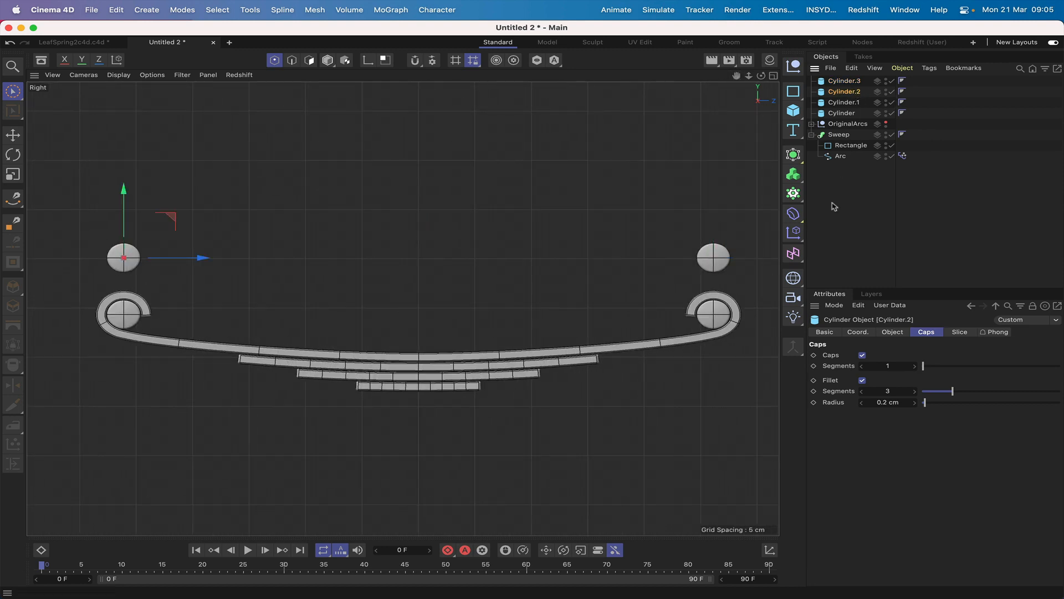
left_click(857, 333)
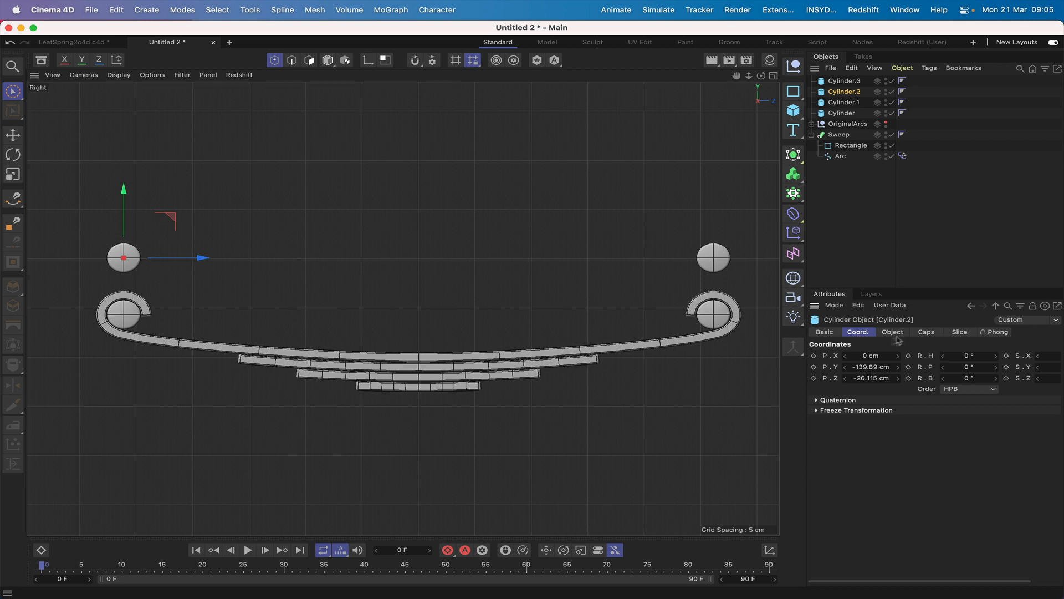
double_click(875, 379)
type("-")
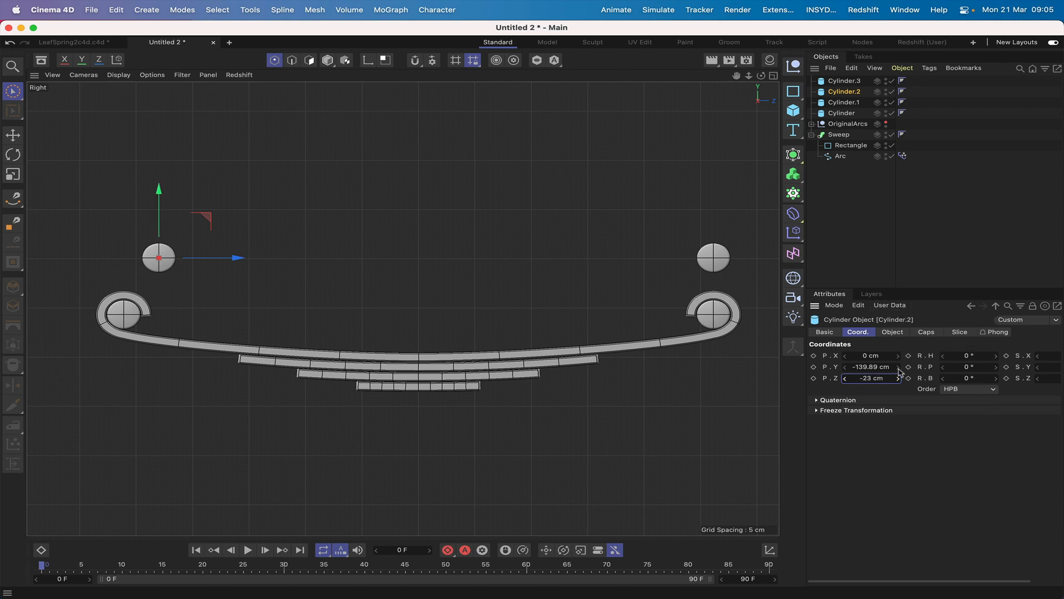
Step: Set the Z positions of the upper cylinders to -23.5 cm for Cylinder.2 and 23.5 cm for Cylinder.3, and return to Perspective
double_click(872, 377)
key("BackSpace")
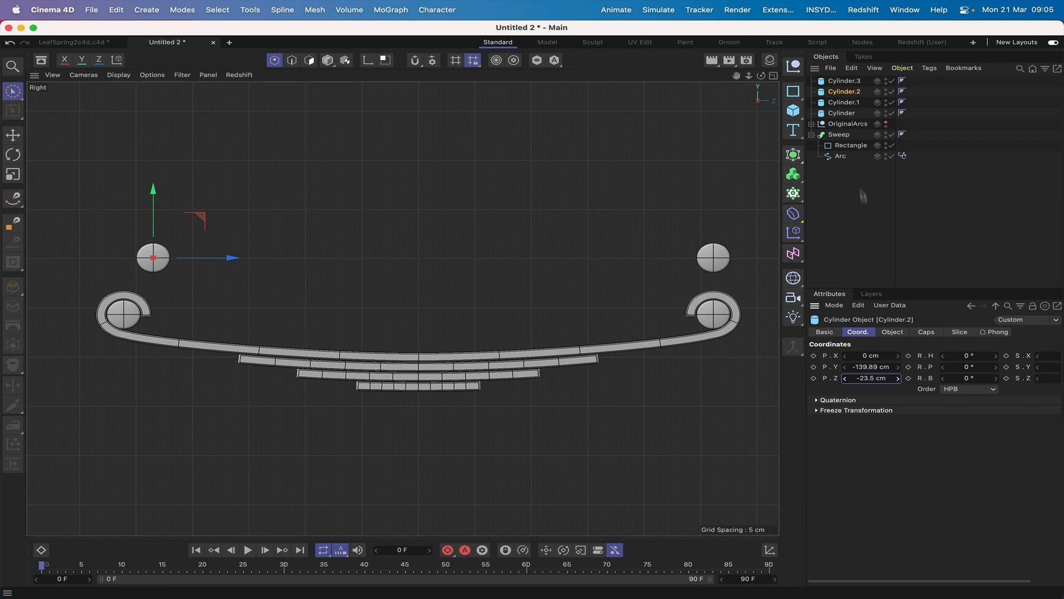
left_click(845, 81)
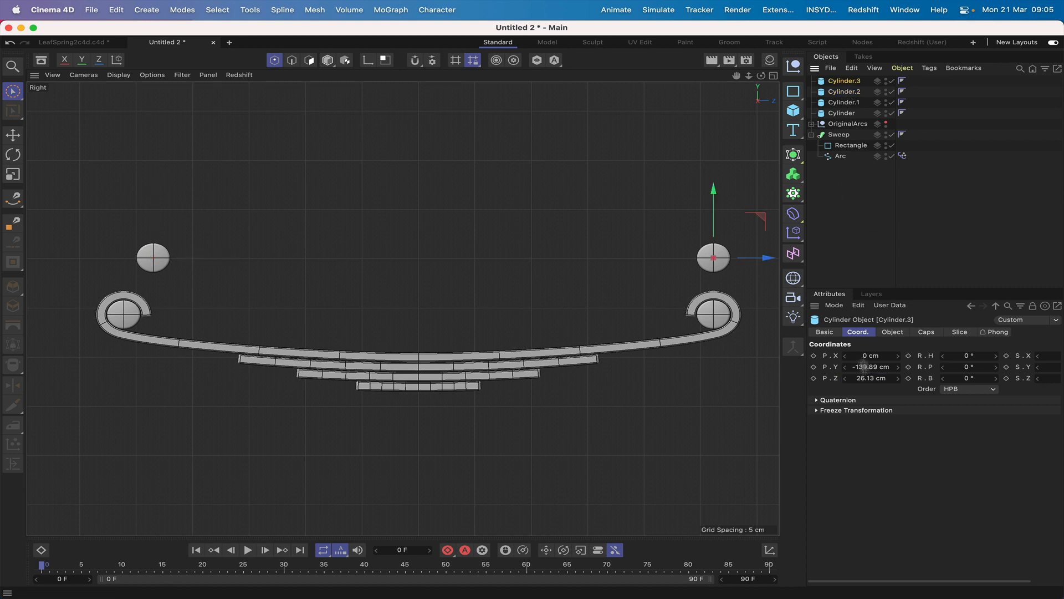
double_click(868, 378)
type("23.5")
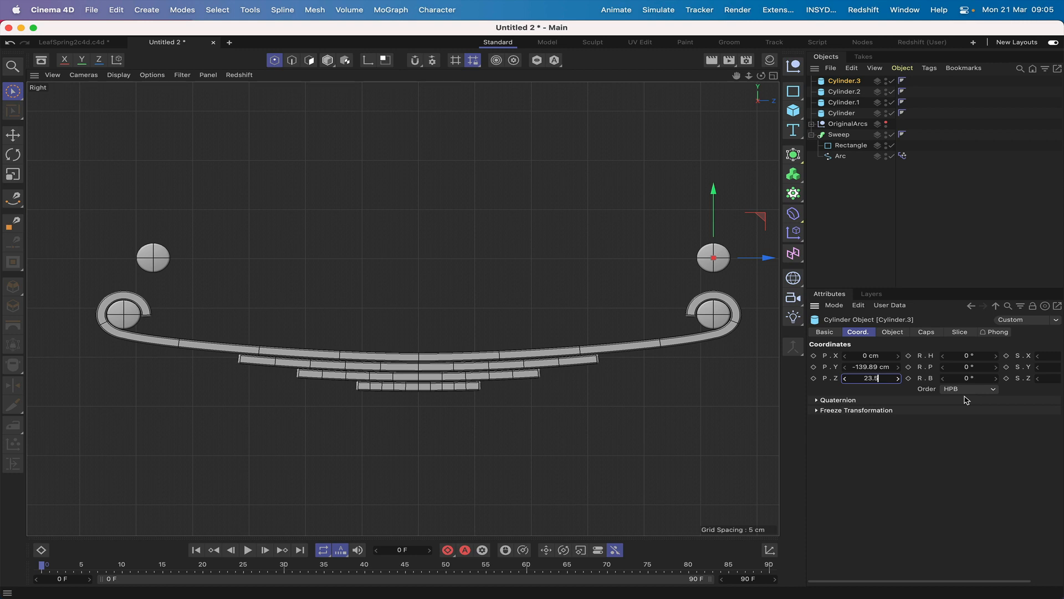
key("Return")
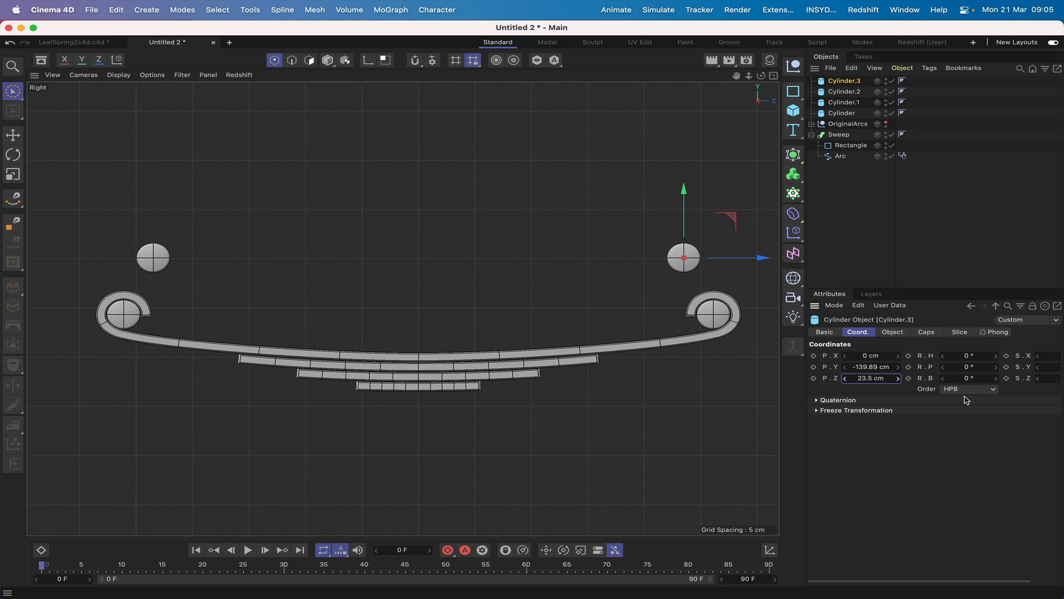
key("F1")
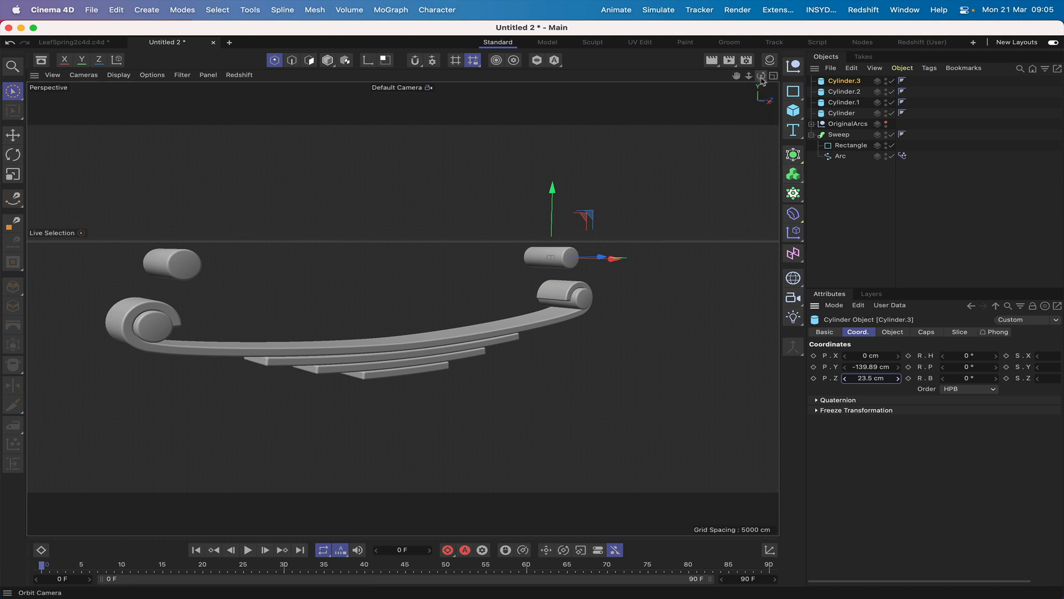
left_click_drag(761, 80, 691, 87)
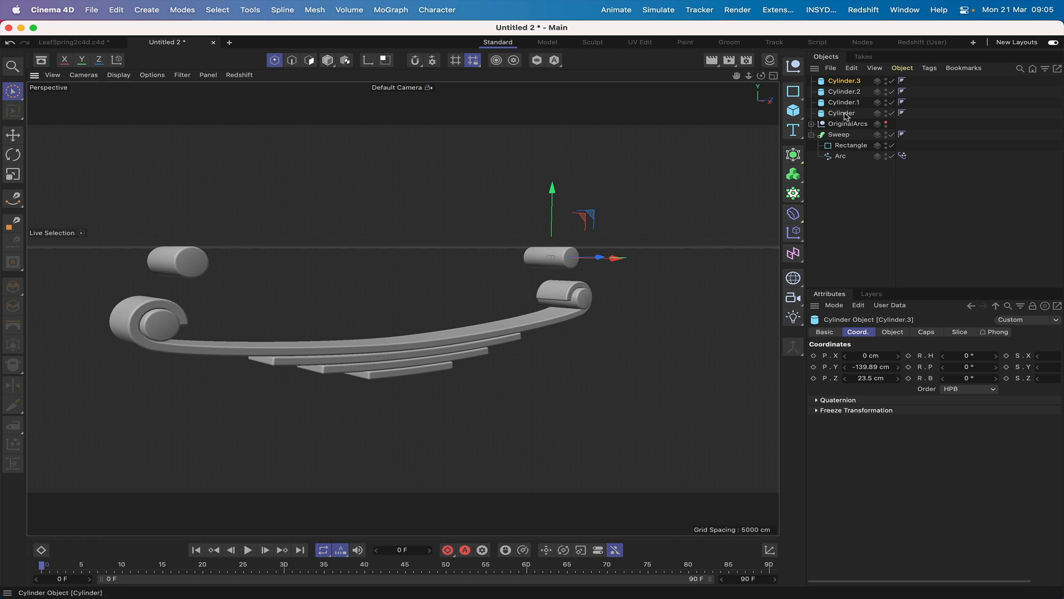
Step: Collapse the Sweep hierarchy, move Cylinder below Sweep in the object list, and select Cylinder.2
left_click(812, 134)
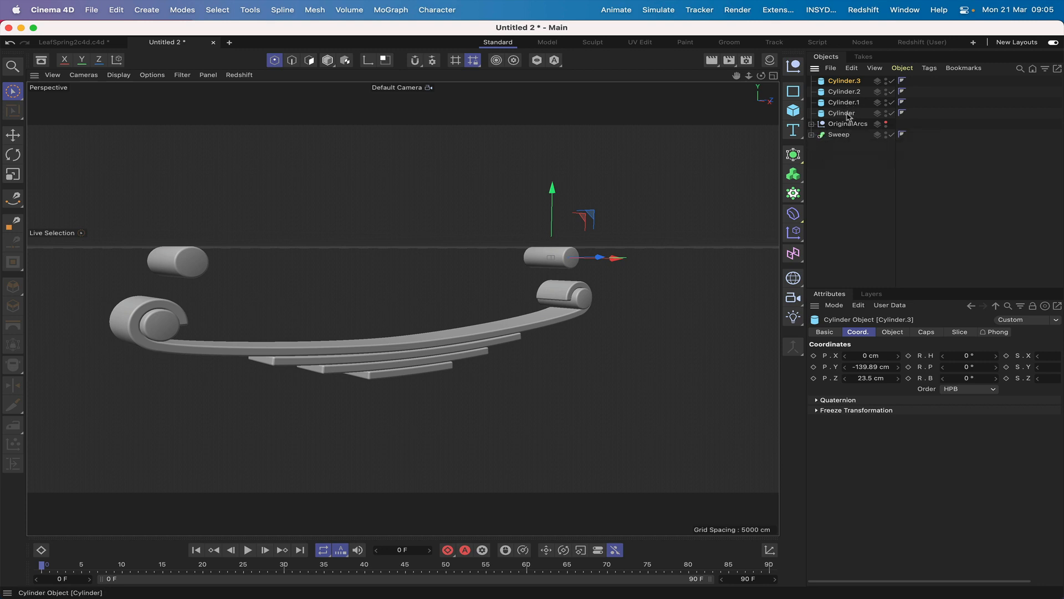
left_click_drag(847, 116, 842, 162)
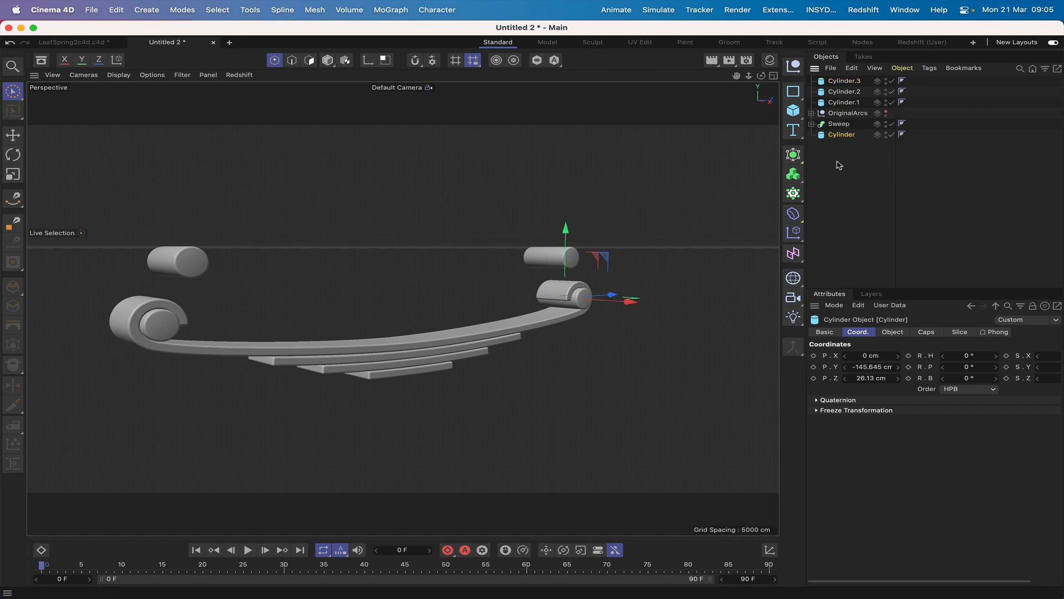
left_click(847, 92)
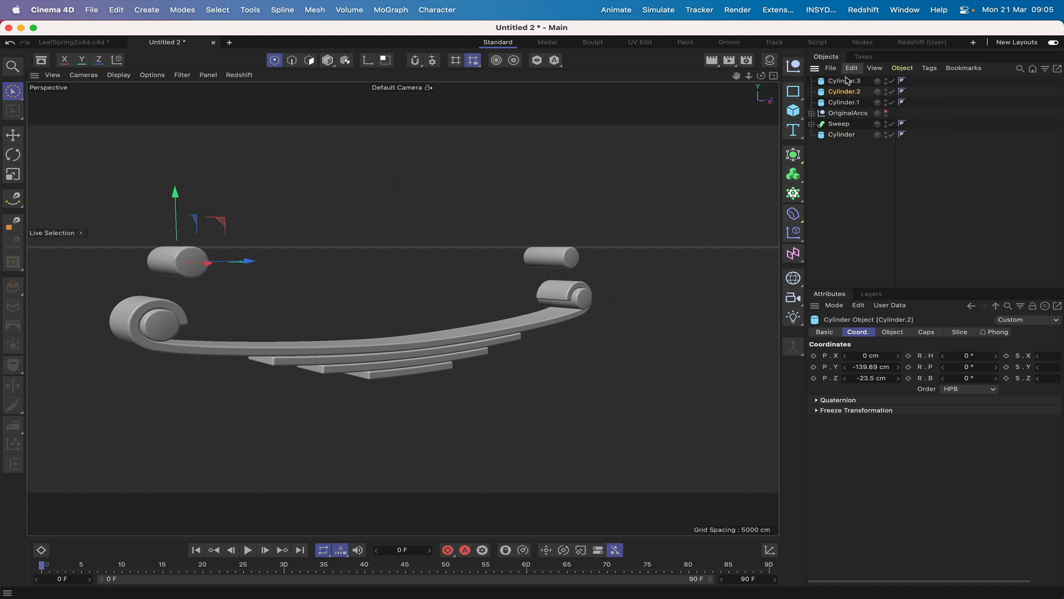
Step: Move Cylinder.3 below Cylinder in the object hierarchy, and rename Cylinder to RT and Cylinder.3 to RB
left_click(846, 81)
left_click_drag(847, 84, 847, 142)
double_click(849, 124)
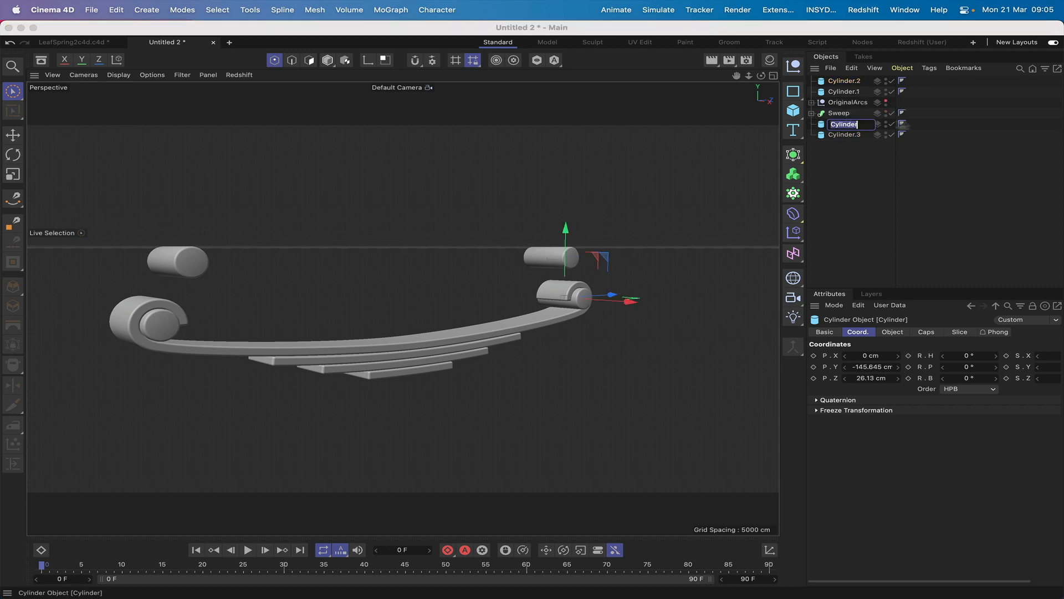
type("RT")
left_click(847, 135)
double_click(847, 135)
type("R")
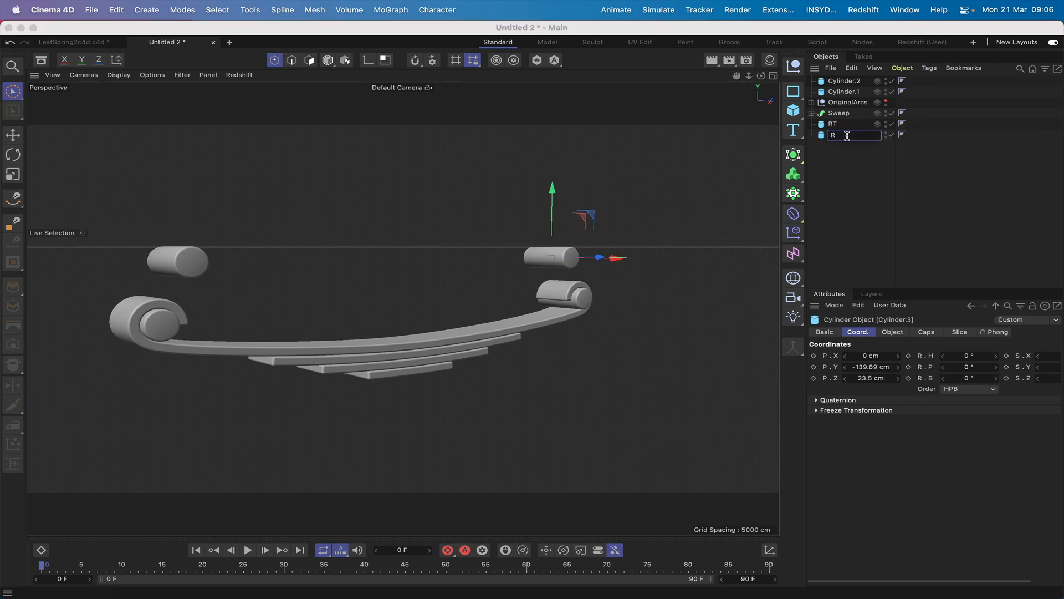
type("B")
key("Return")
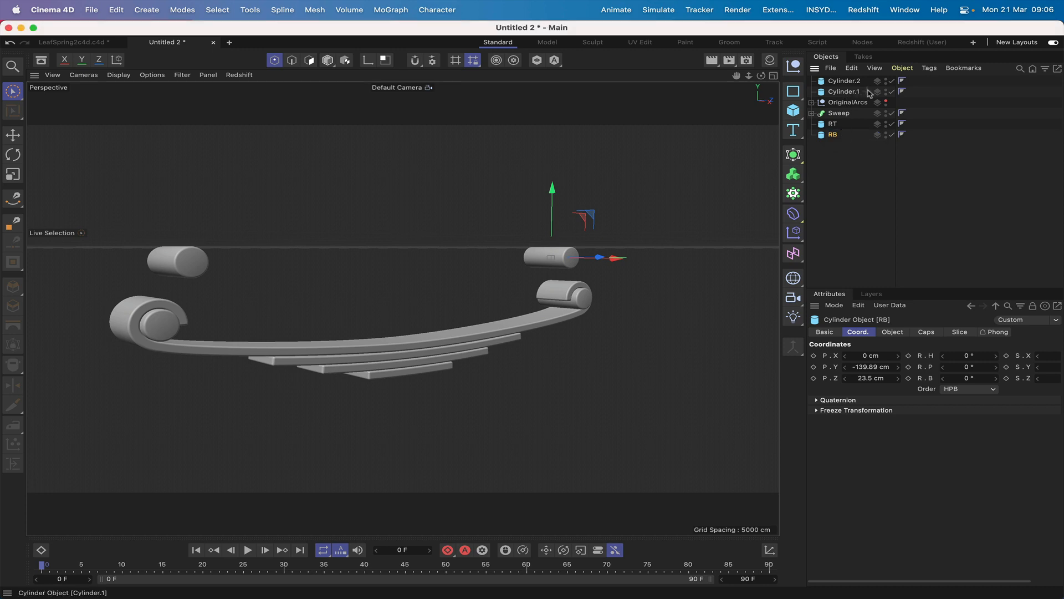
Step: Move Cylinder.2 and Cylinder.1 below RB in the object hierarchy, and rename them LT and LB
left_click_drag(868, 90, 835, 143)
left_click(836, 126)
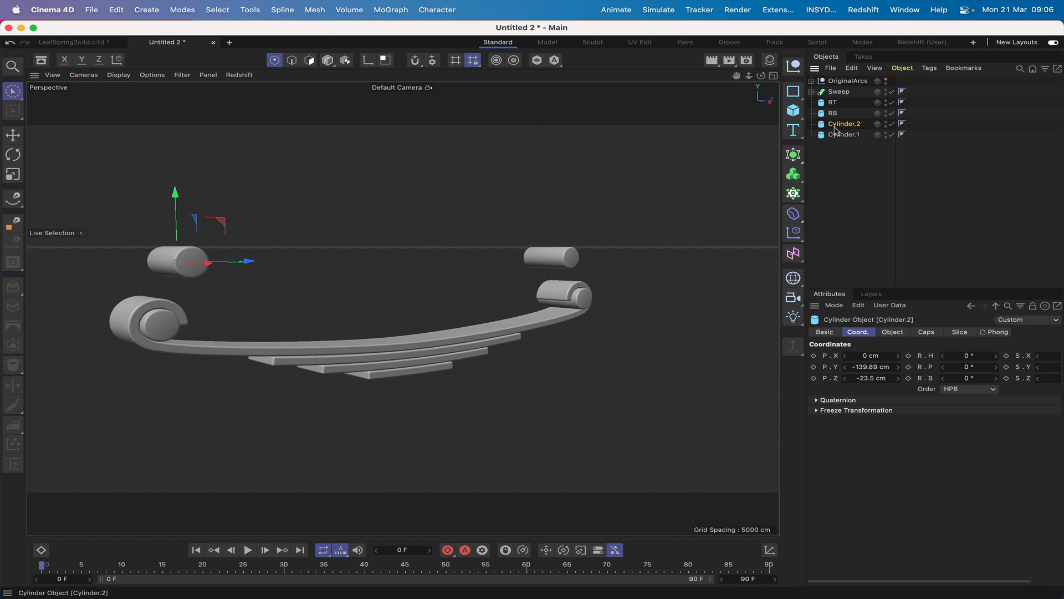
double_click(836, 127)
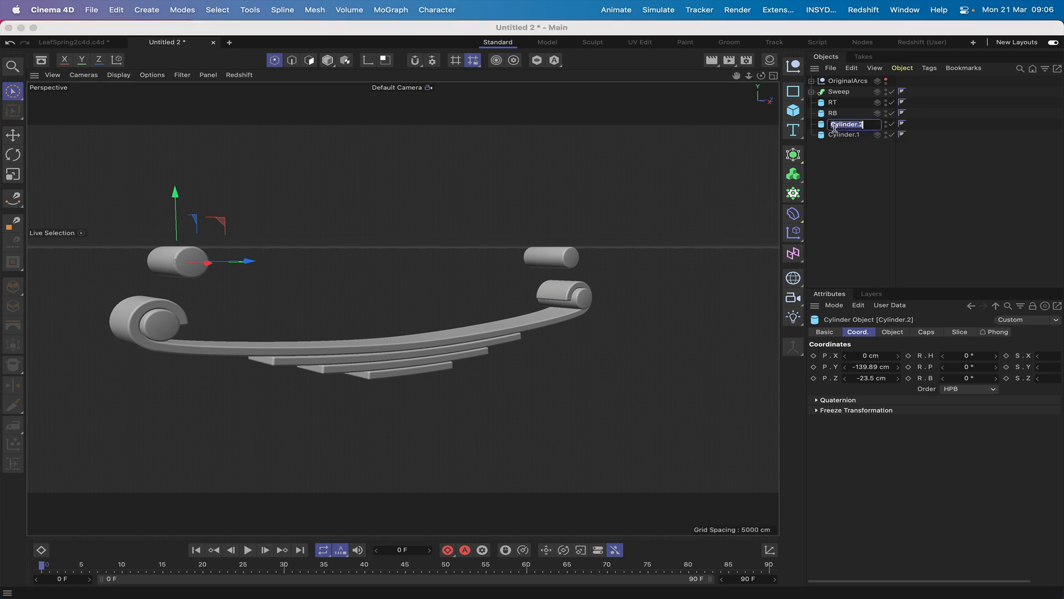
type("LT")
key("Return")
double_click(847, 135)
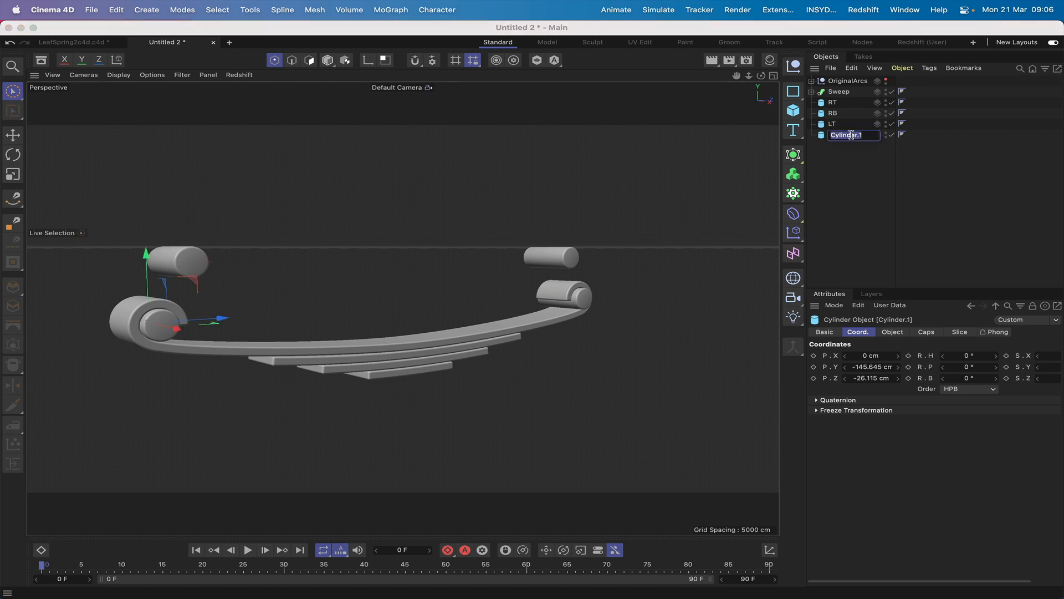
type("LB")
left_click(829, 162)
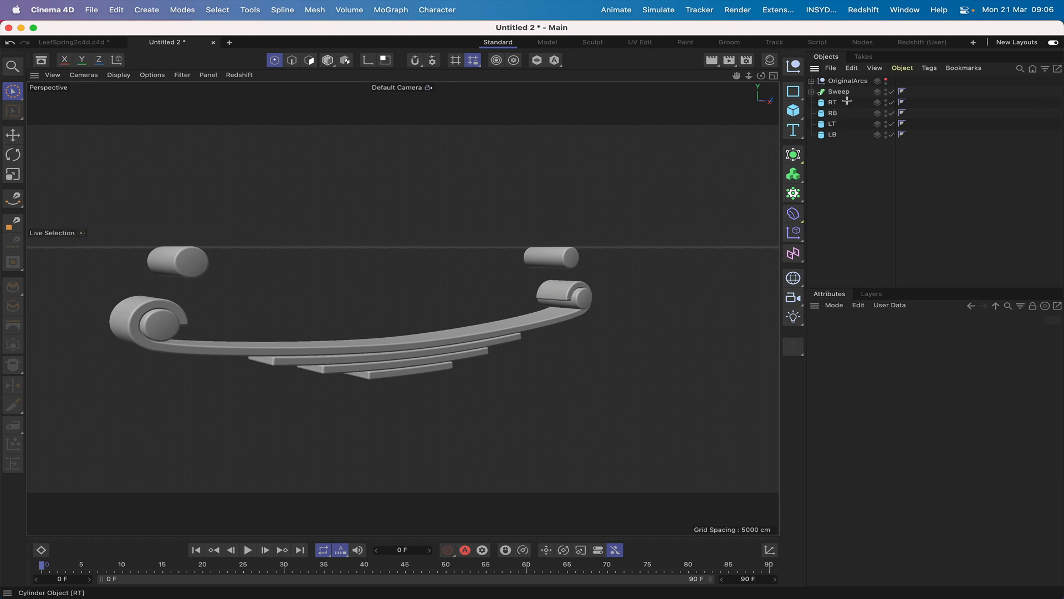
Step: Group cylinders RT and RB under one null, and LT and LB under a second null
left_click(846, 102)
left_click(837, 113, "shift")
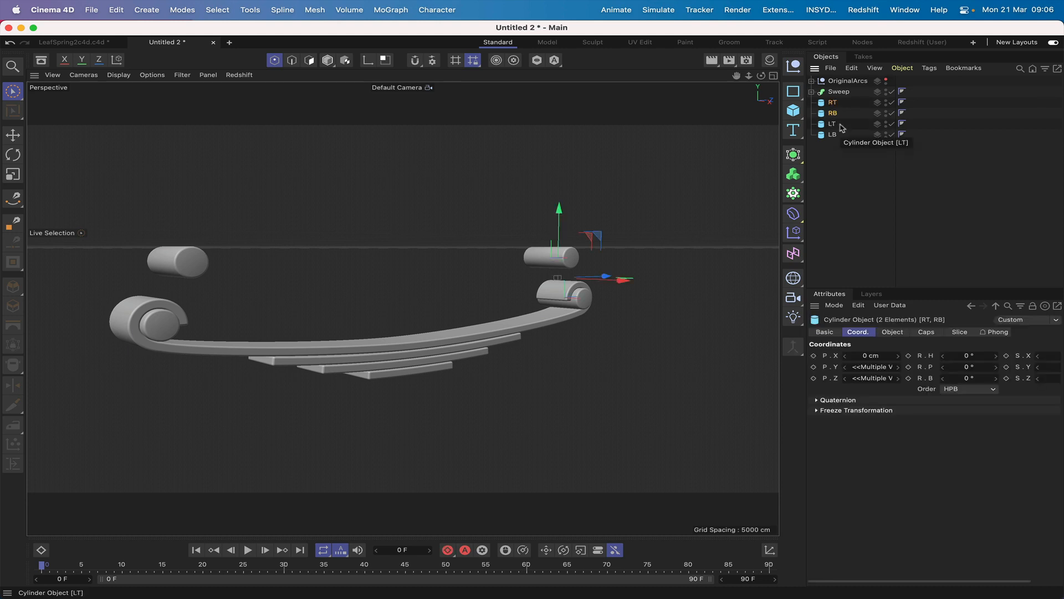
key("alt+g")
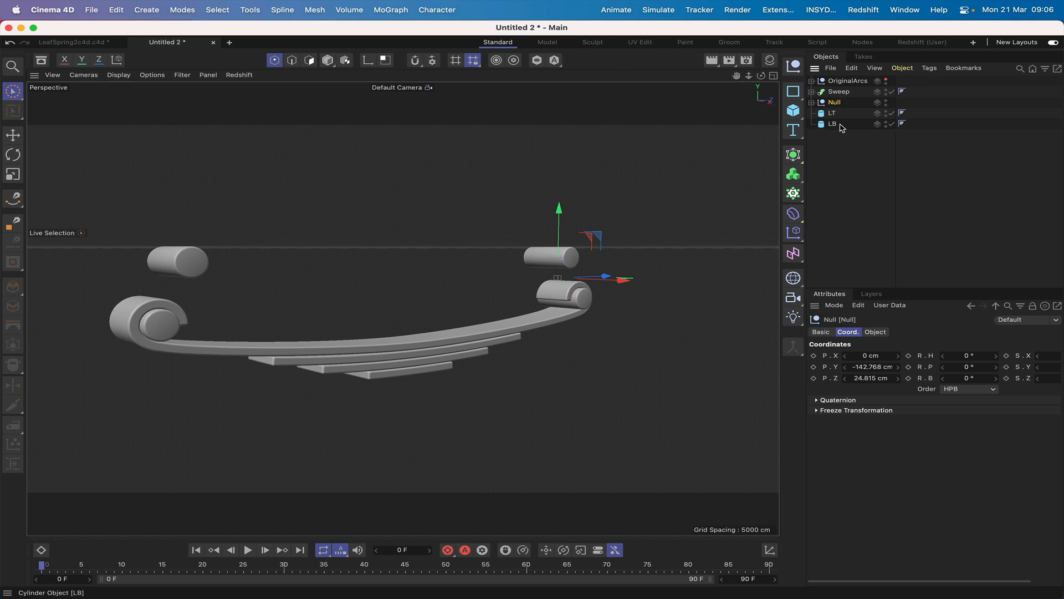
left_click(845, 115)
left_click(835, 124, "shift")
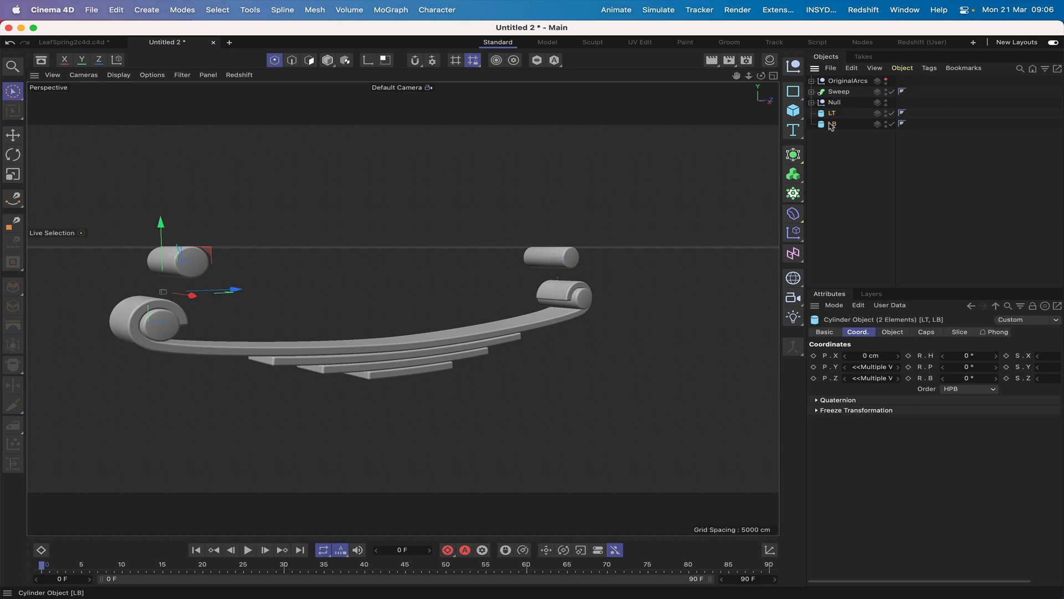
key("alt+g")
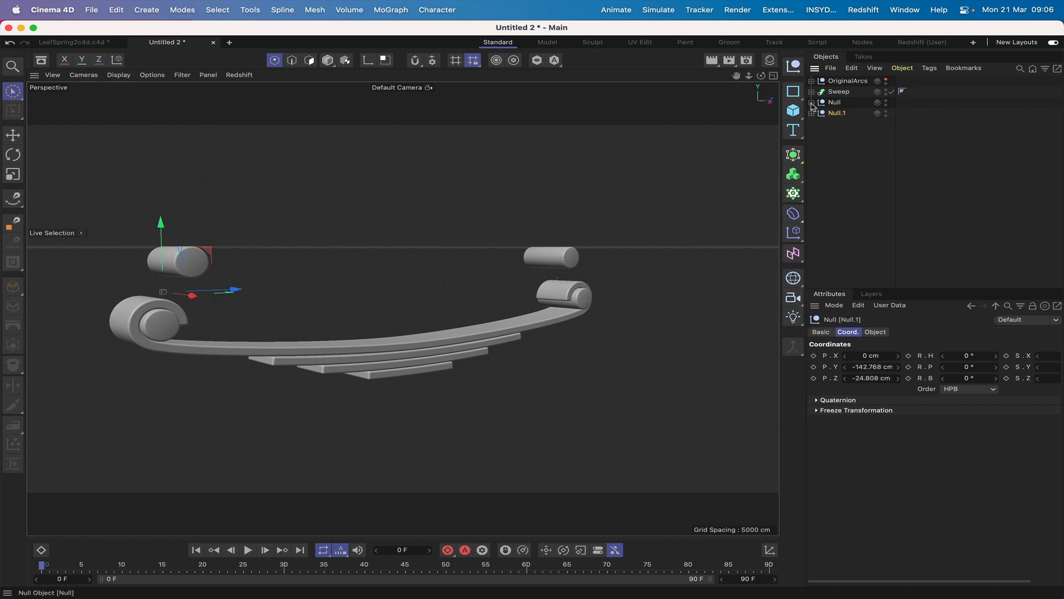
Step: Expand the null containing RT and RB and rename it Right
left_click(812, 103)
double_click(837, 103)
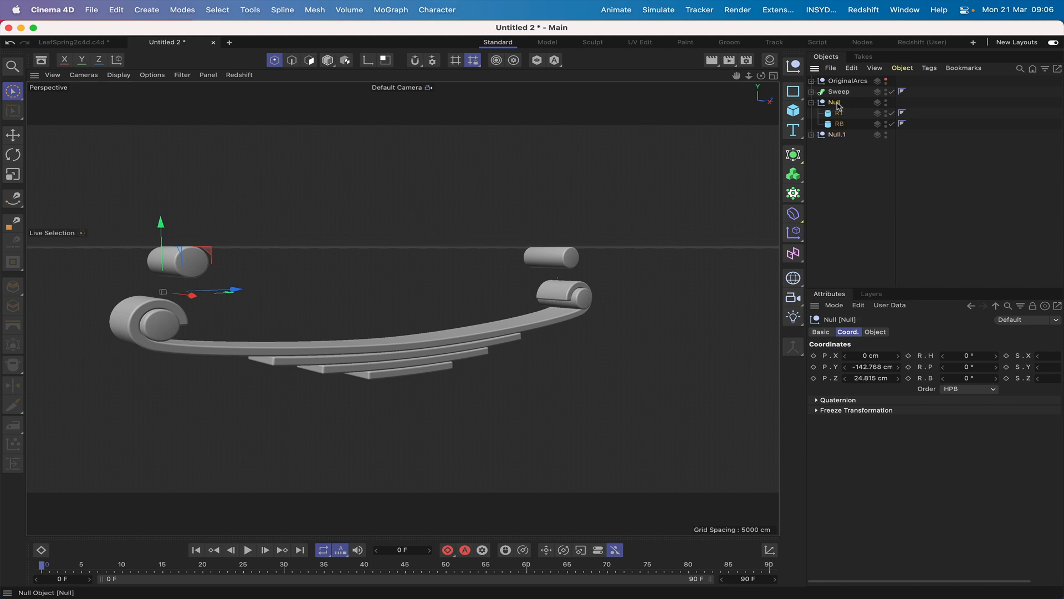
type("R")
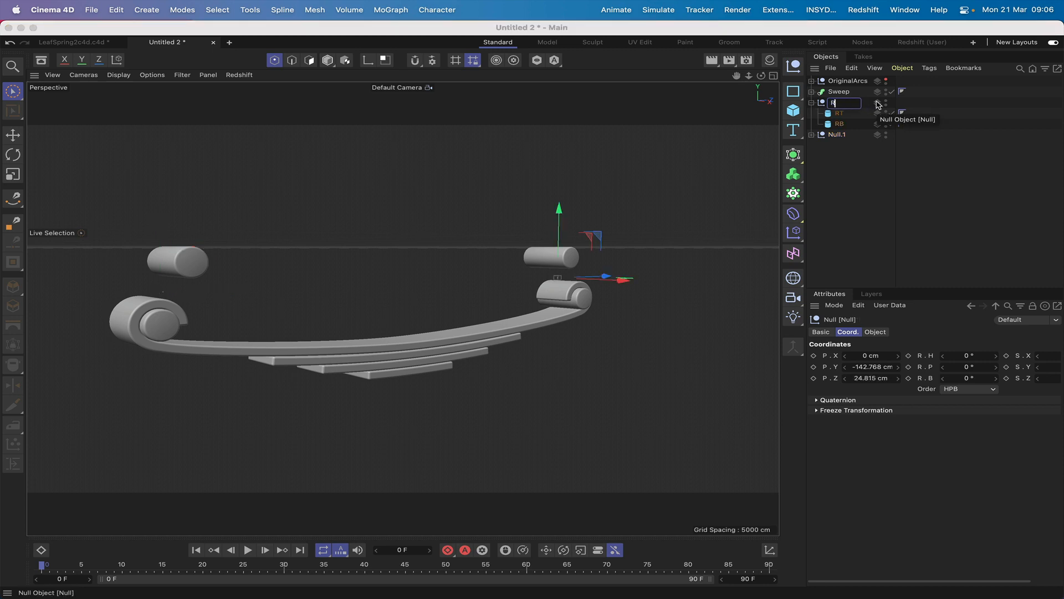
type("ight")
key("Return")
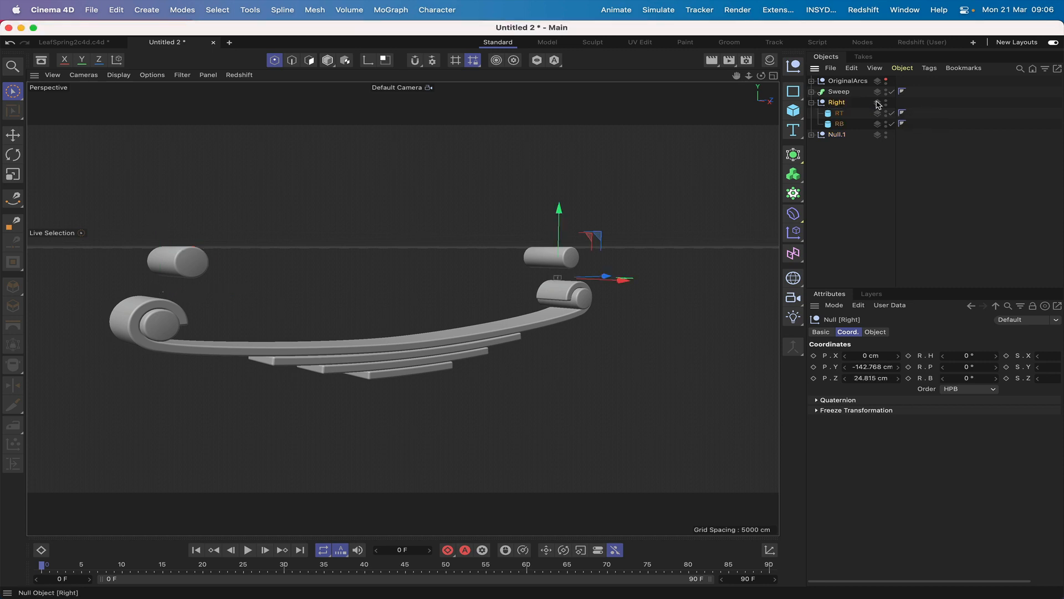
Step: Rename the null containing LT and LB as Left, and move it above the Right null in the hierarchy
left_click(837, 134)
double_click(837, 135)
type("Left")
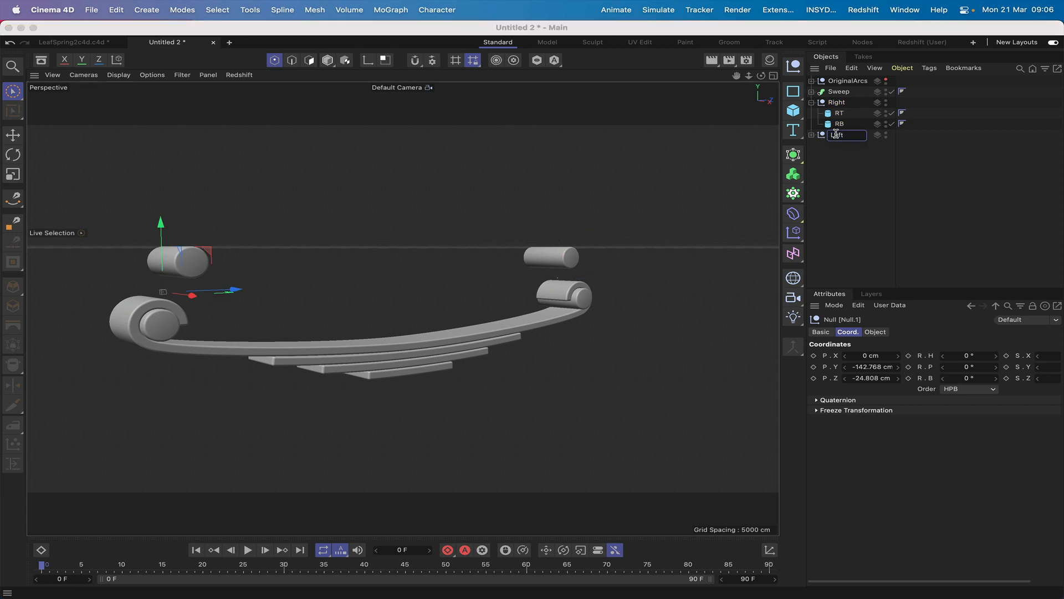
key("Return")
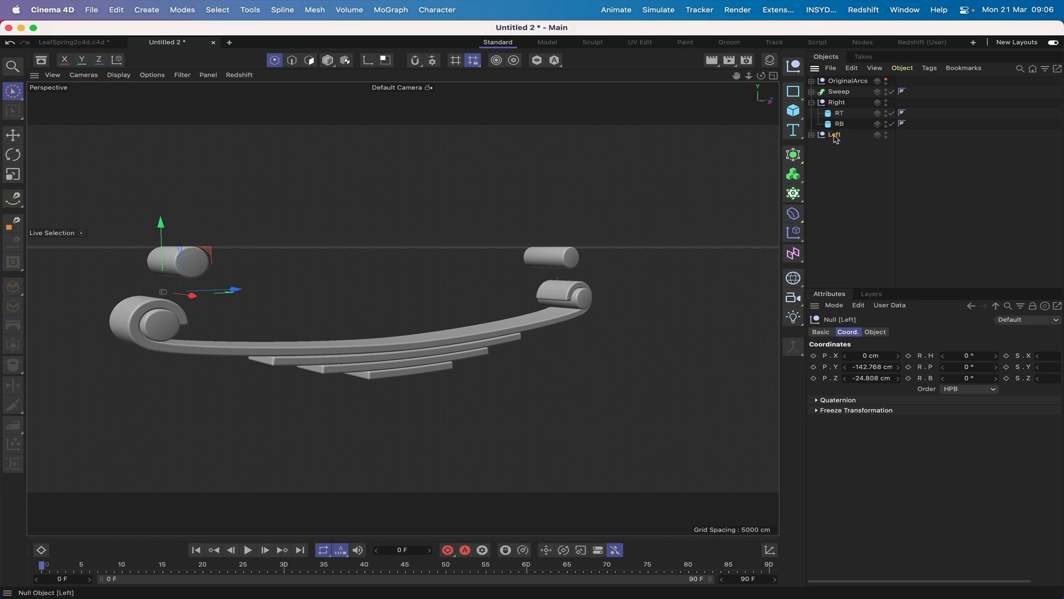
left_click(812, 136)
left_click_drag(837, 136, 837, 100)
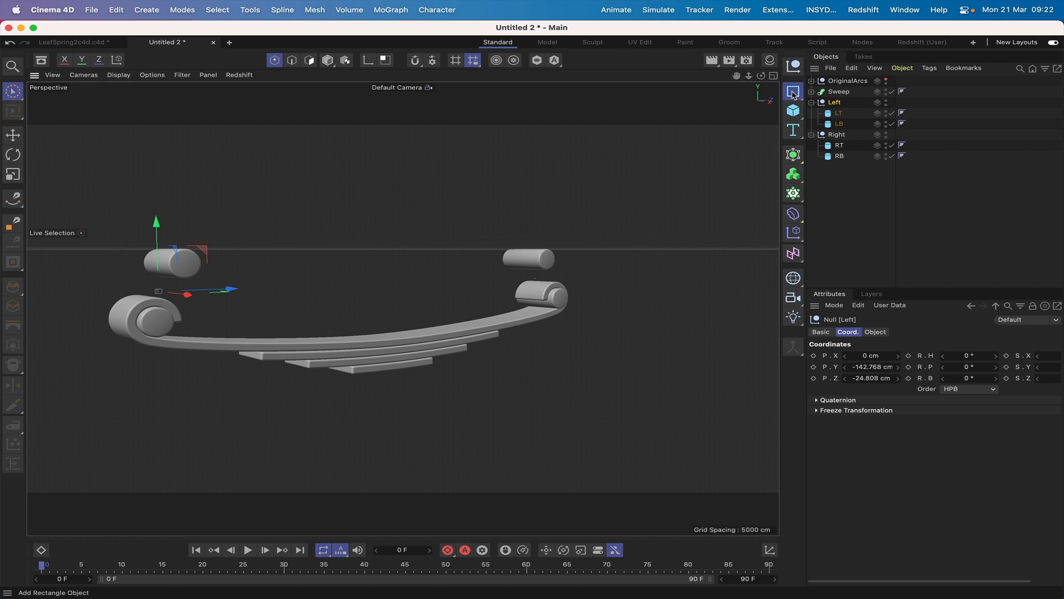
Step: Add a rectangle spline as a child of the Left null and set its Y and Z positions to 0 cm
left_click(794, 91)
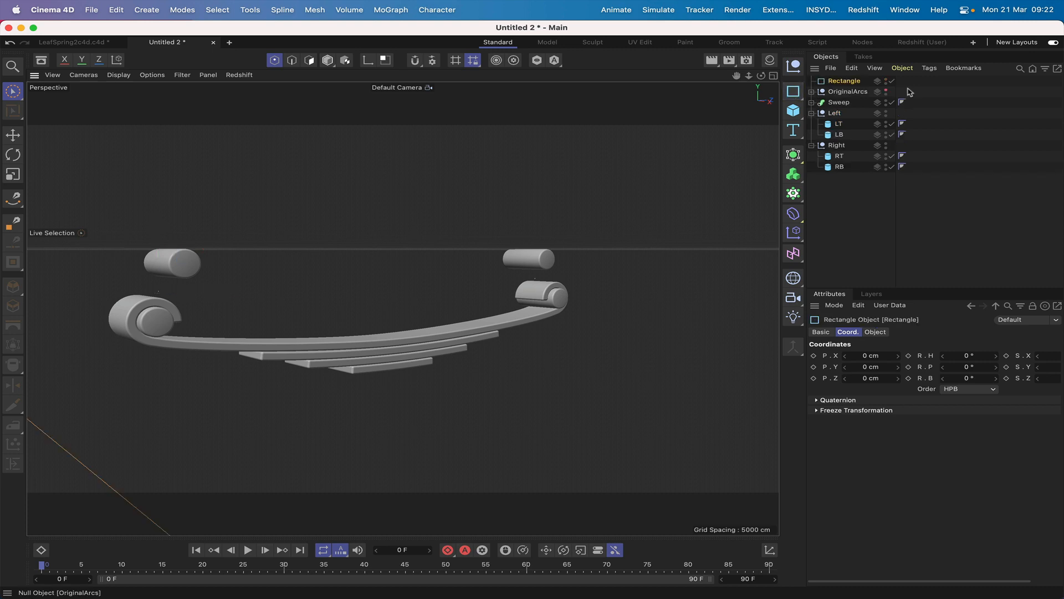
left_click_drag(851, 81, 837, 114)
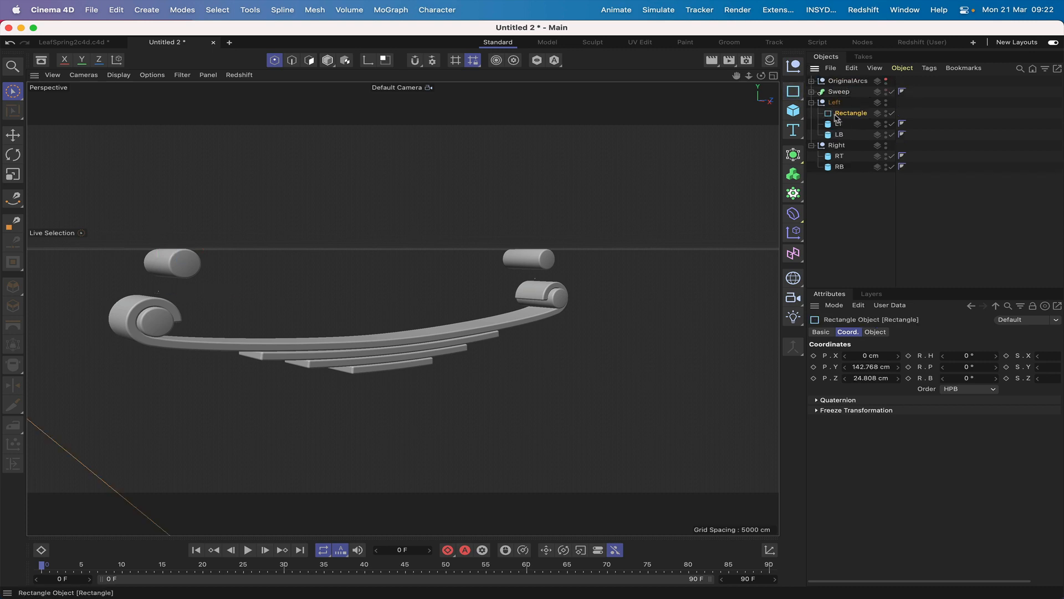
left_click(869, 367)
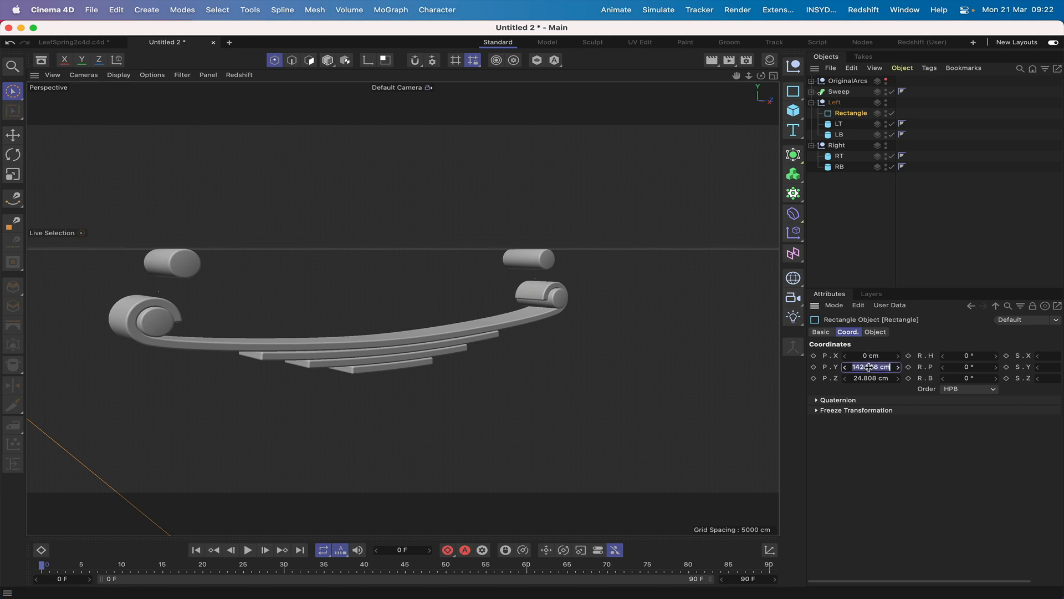
type("0")
key("Return")
left_click(871, 378)
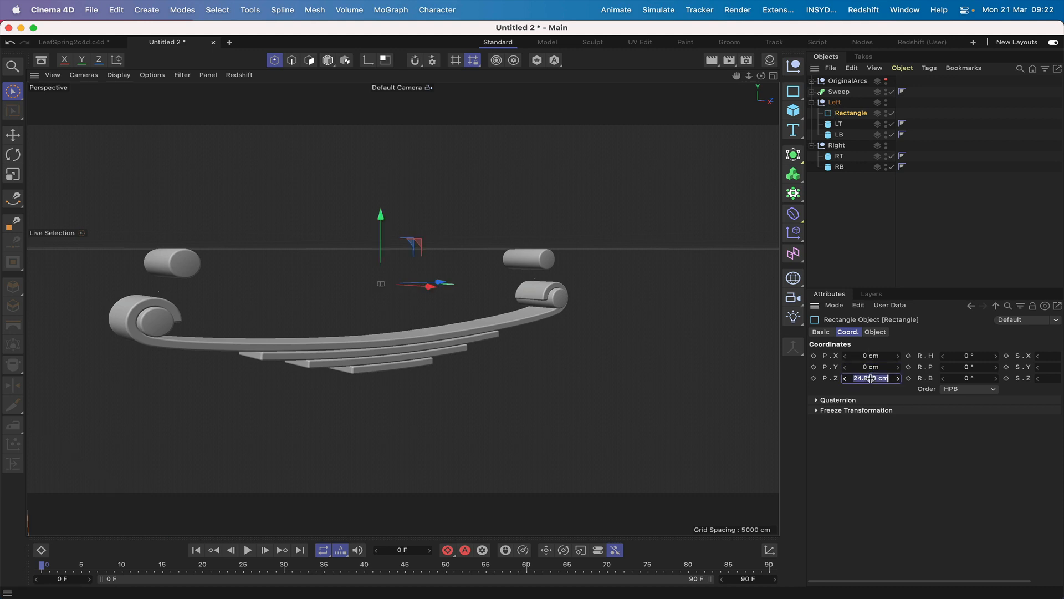
key("BackSpace")
type("0")
key("Return")
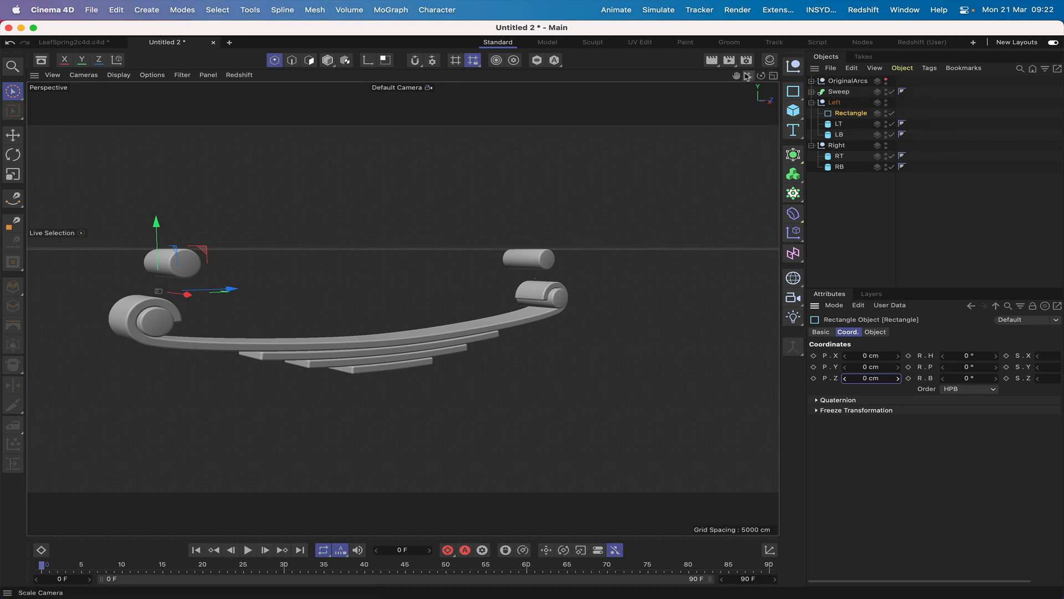
Step: Add a Target tag to the rectangle and assign LT as its target object
left_click_drag(737, 75, 743, 75)
right_click_drag(737, 75, 643, 75)
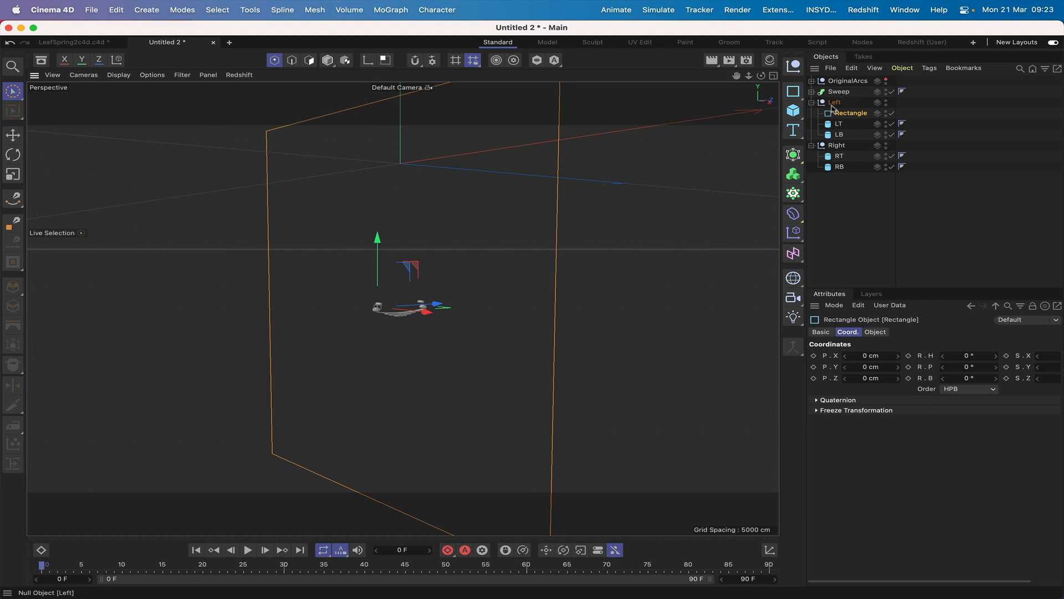
left_click(929, 69)
mouse_move(942, 86)
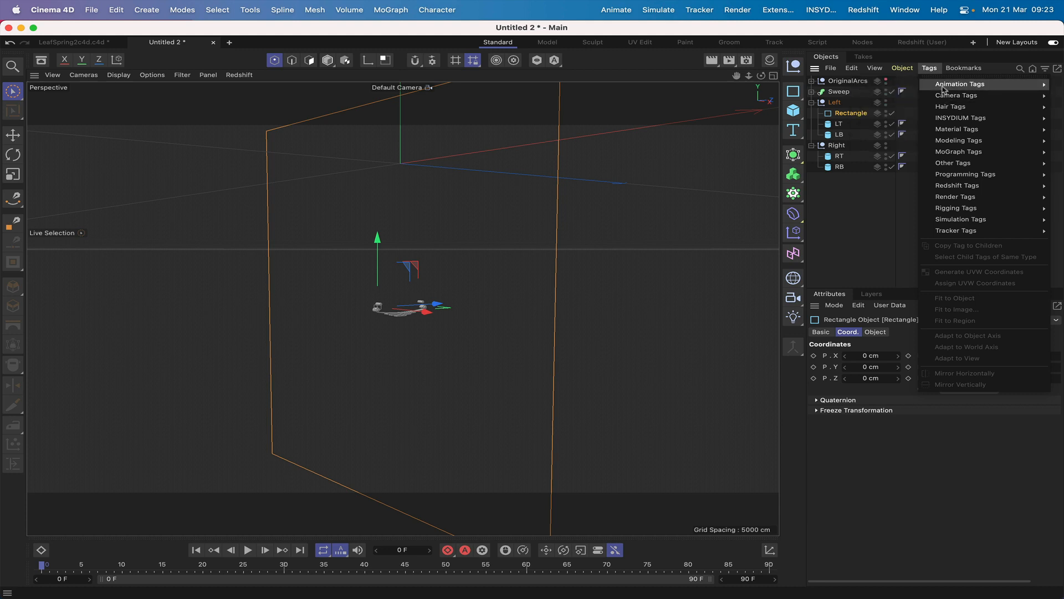
left_click(880, 117)
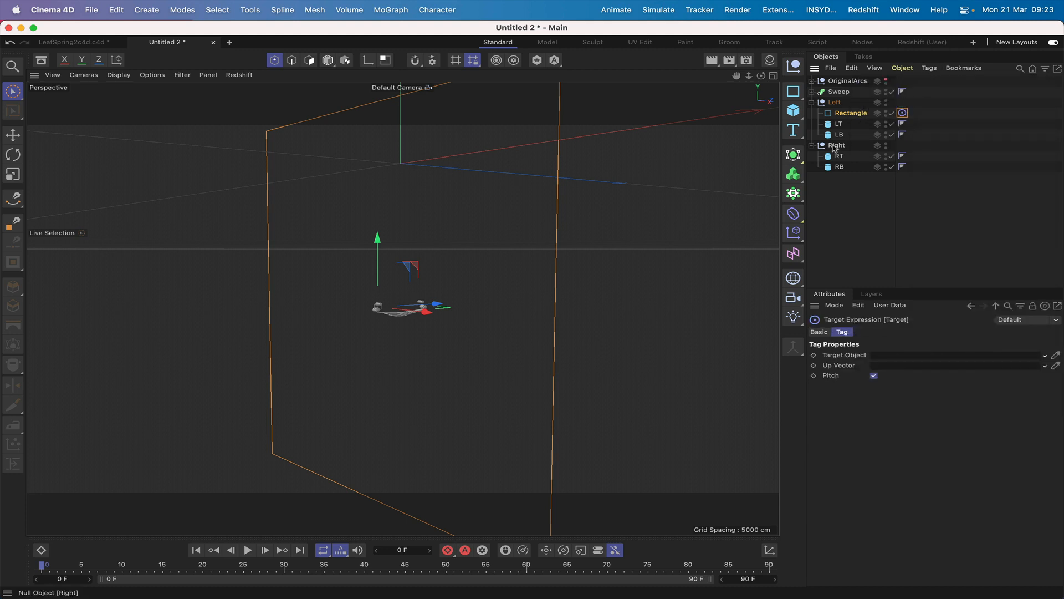
left_click_drag(840, 124, 883, 356)
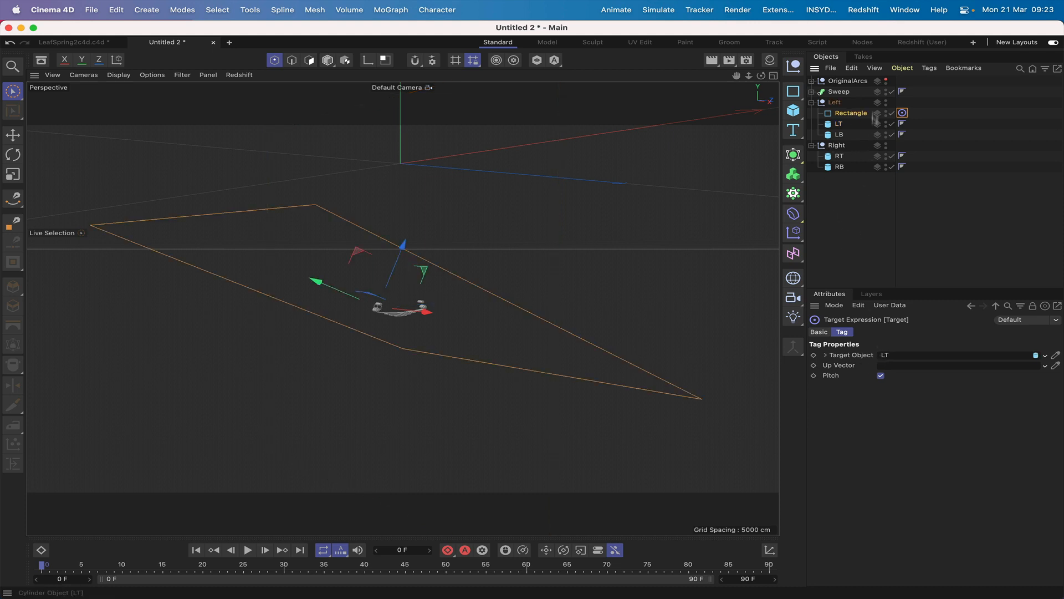
Step: Set the rectangle spline's plane to ZY
left_click(854, 114)
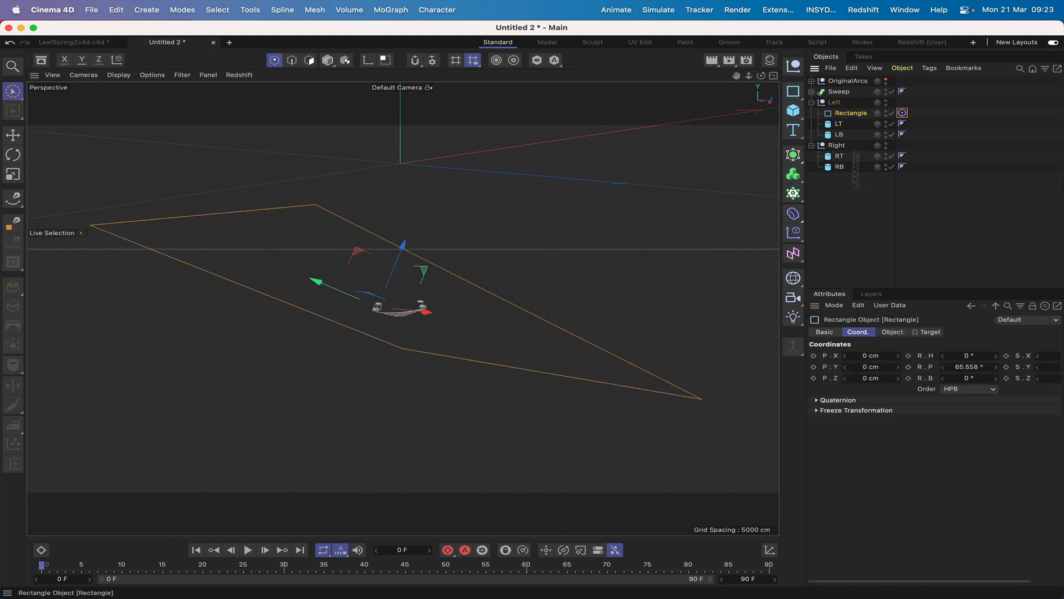
left_click(892, 332)
left_click(909, 399)
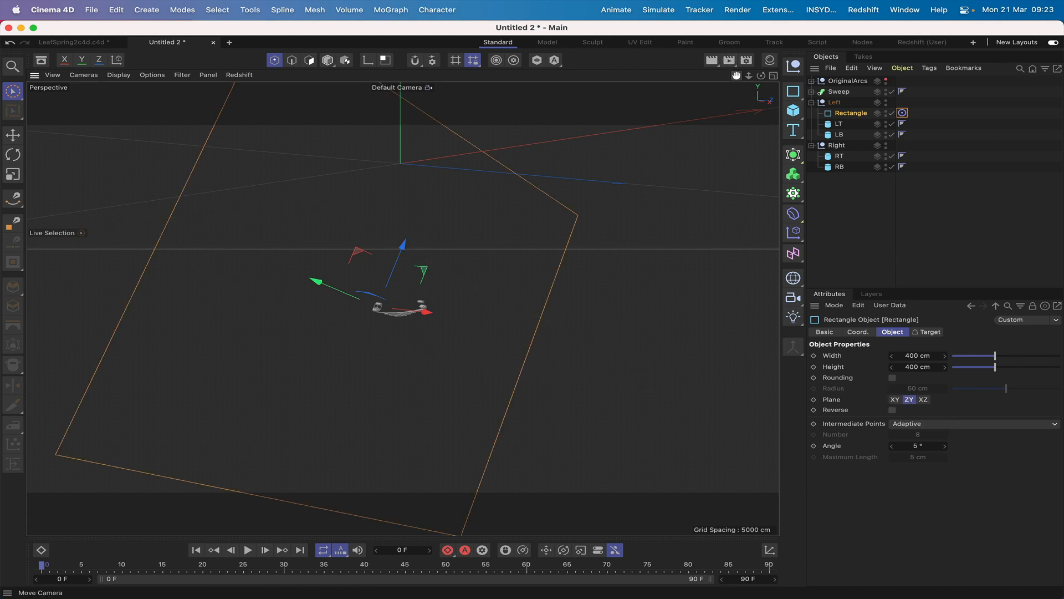
Step: Viewing from the right, set the rectangle's width to 10 cm and height to 4 cm to enclose both left cylinders
left_click_drag(737, 76, 658, 72)
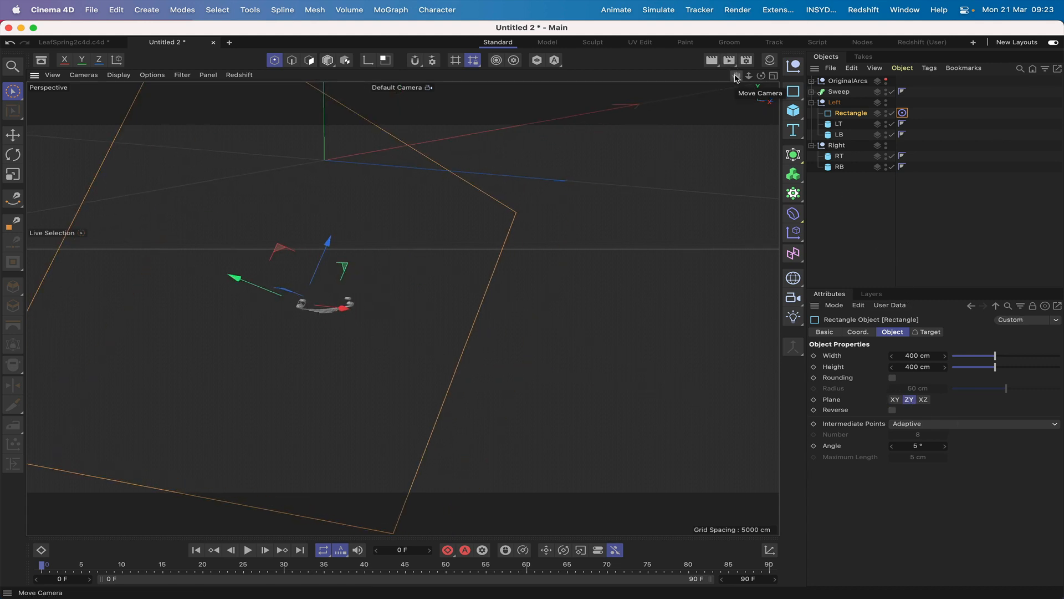
key("F3")
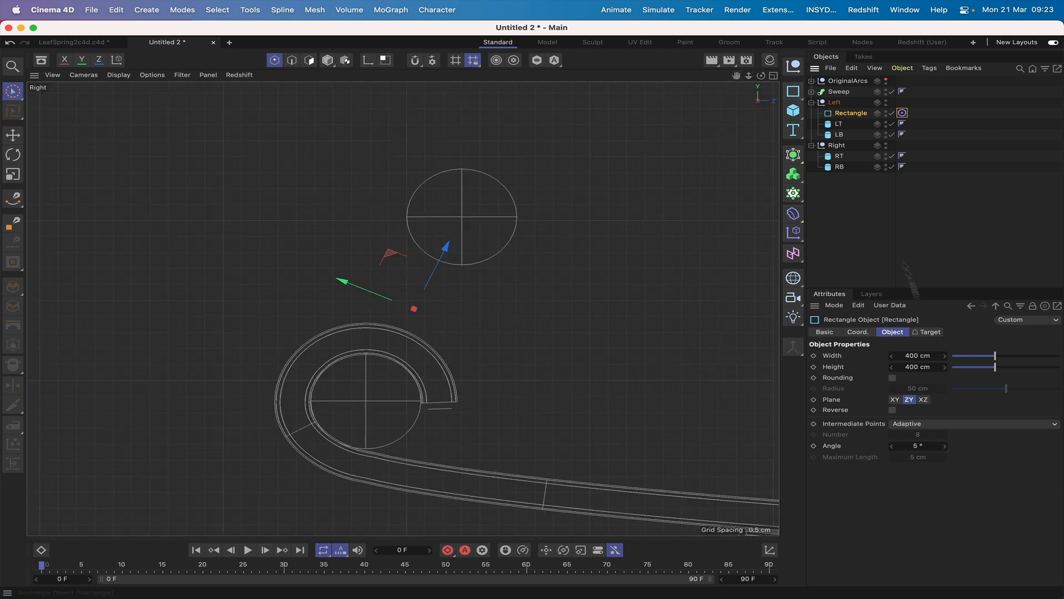
left_click_drag(996, 356, 955, 364)
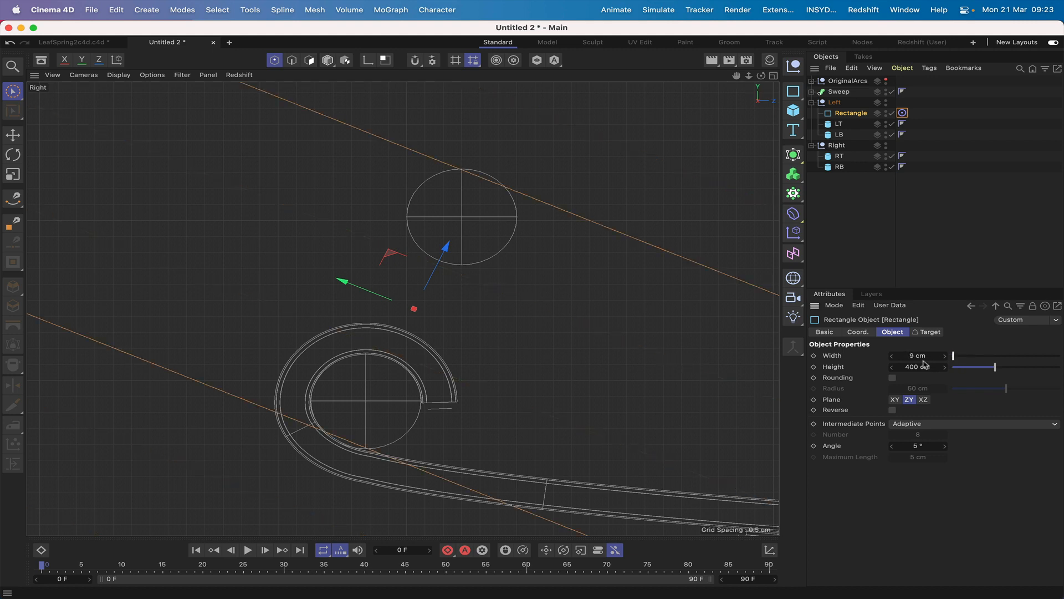
left_click(945, 357)
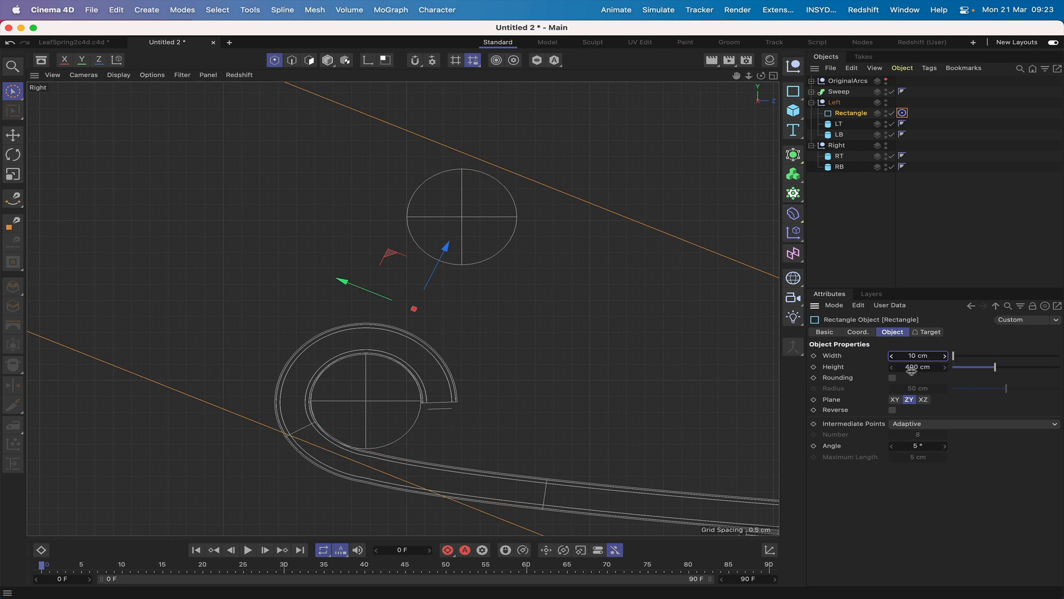
left_click(922, 368)
double_click(911, 367)
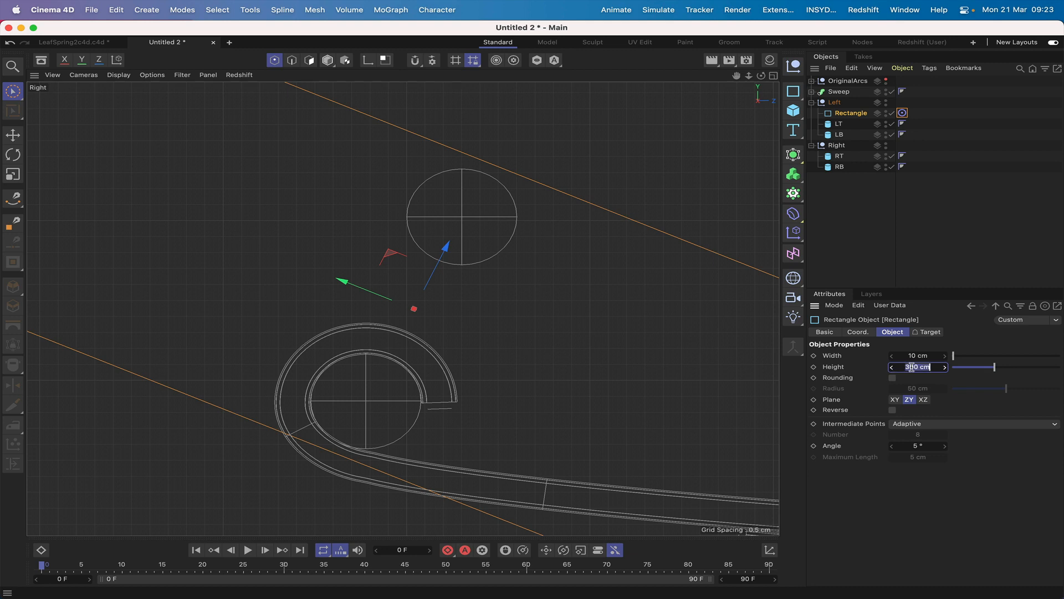
type("4")
key("Return")
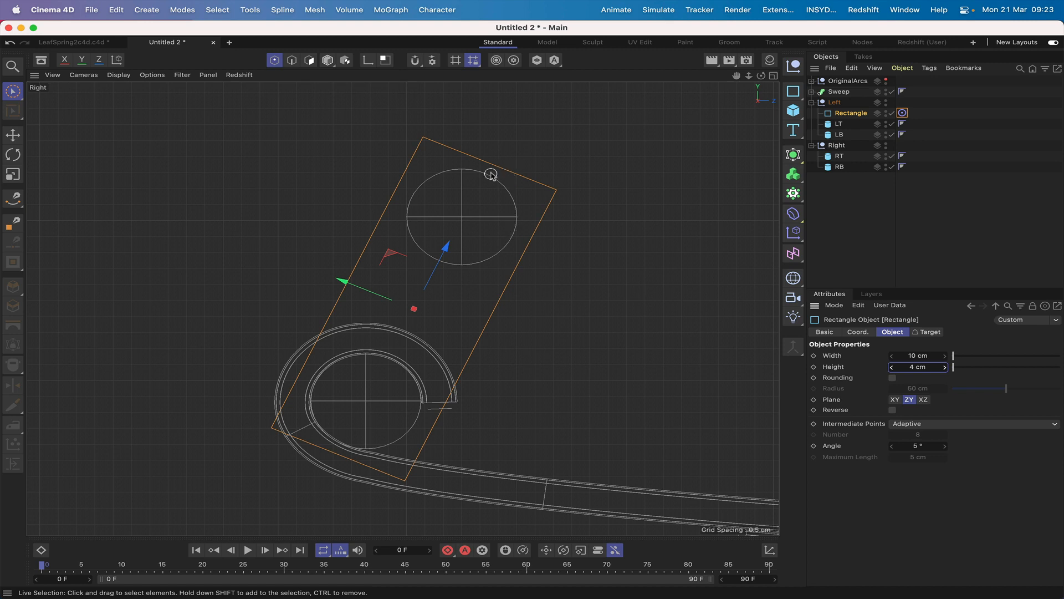
Step: Try a width of 10.4 cm and then 10.2 cm on the rectangle spline
left_click(913, 356)
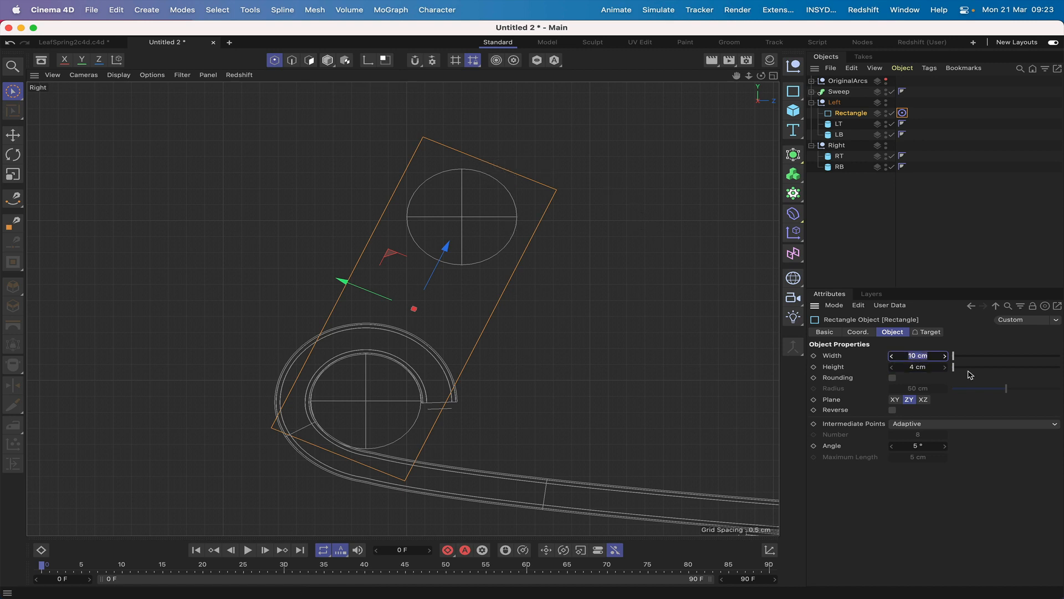
type("10.4")
key("Return")
left_click(918, 356)
type("10.2")
key("Return")
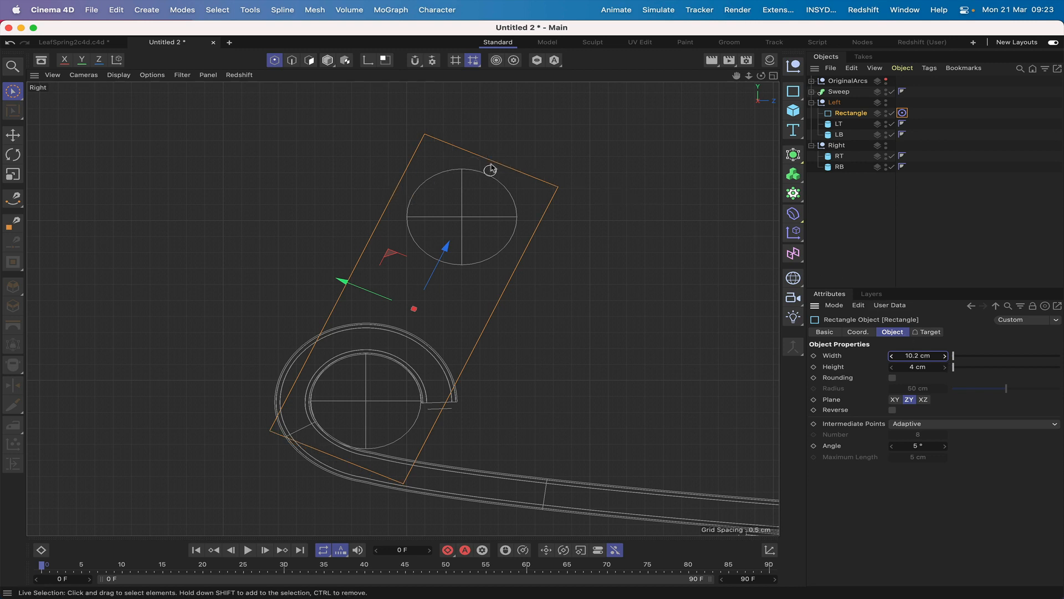
Step: Enable rounding on the rectangle spline and set its width to 10.3 cm
left_click(892, 378)
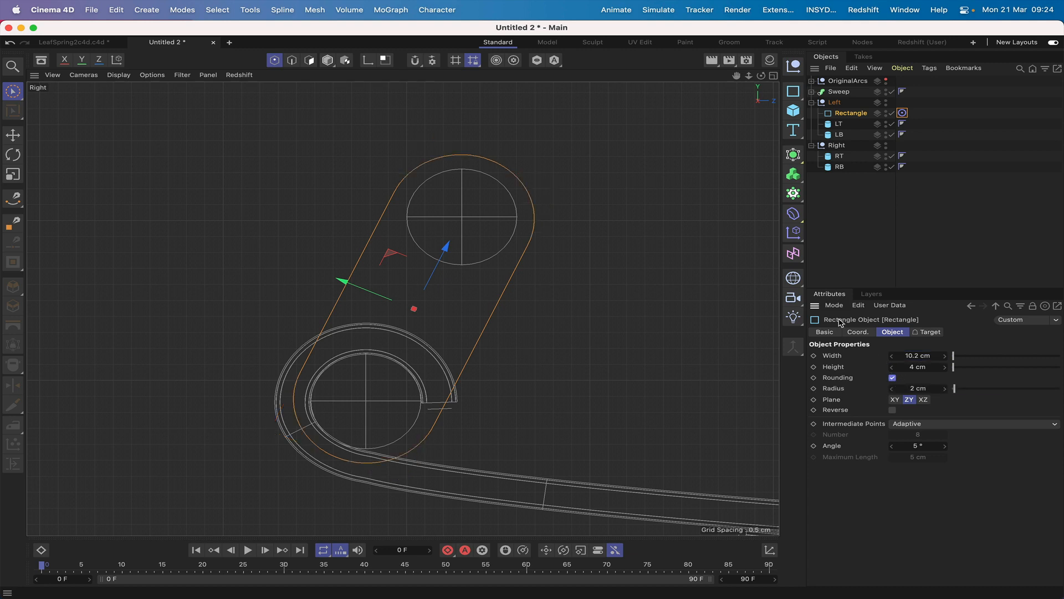
left_click(910, 359)
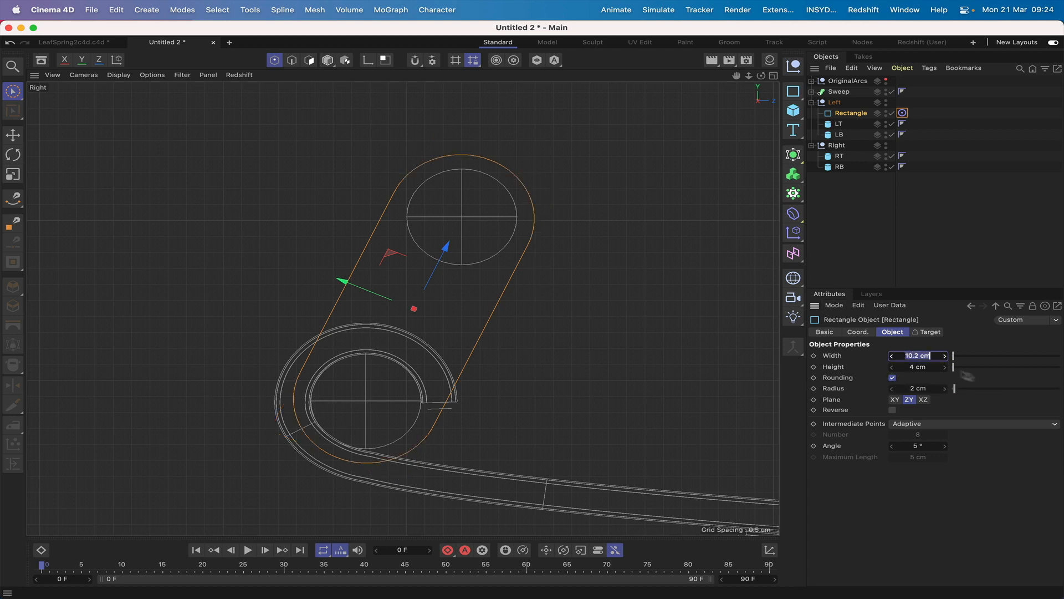
type("10")
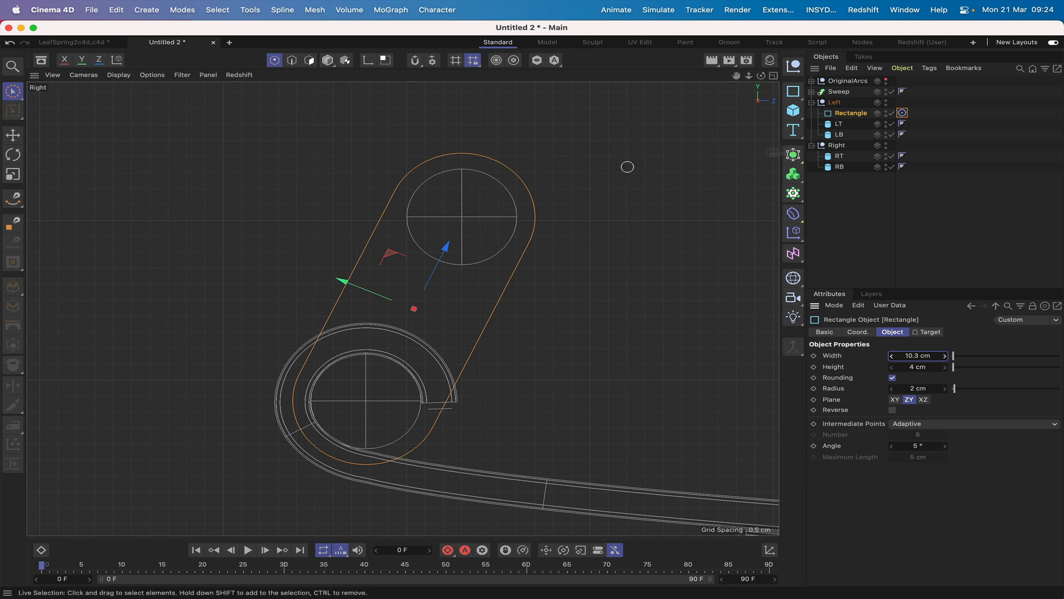
Step: Delete the rectangle's Target tag and move the rectangle out of the Left null to the end of the object hierarchy
left_click(903, 114)
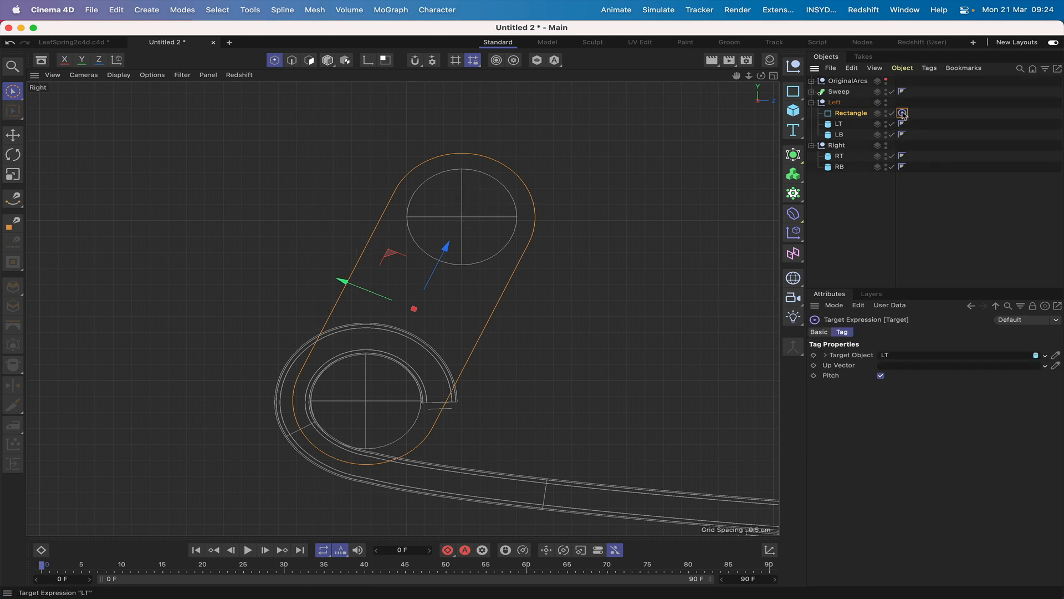
key("Delete")
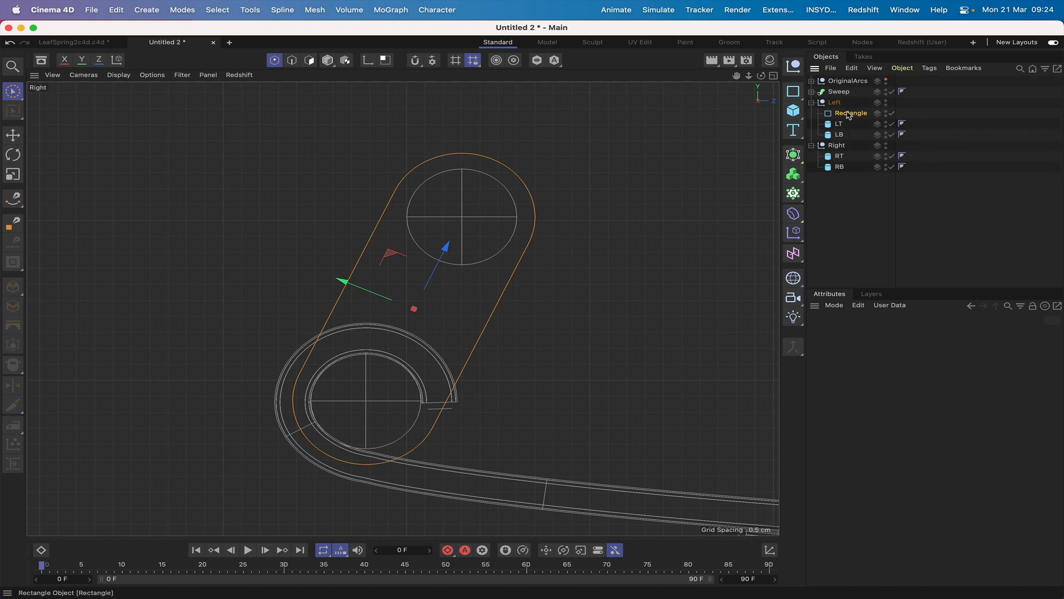
left_click_drag(848, 114, 827, 191)
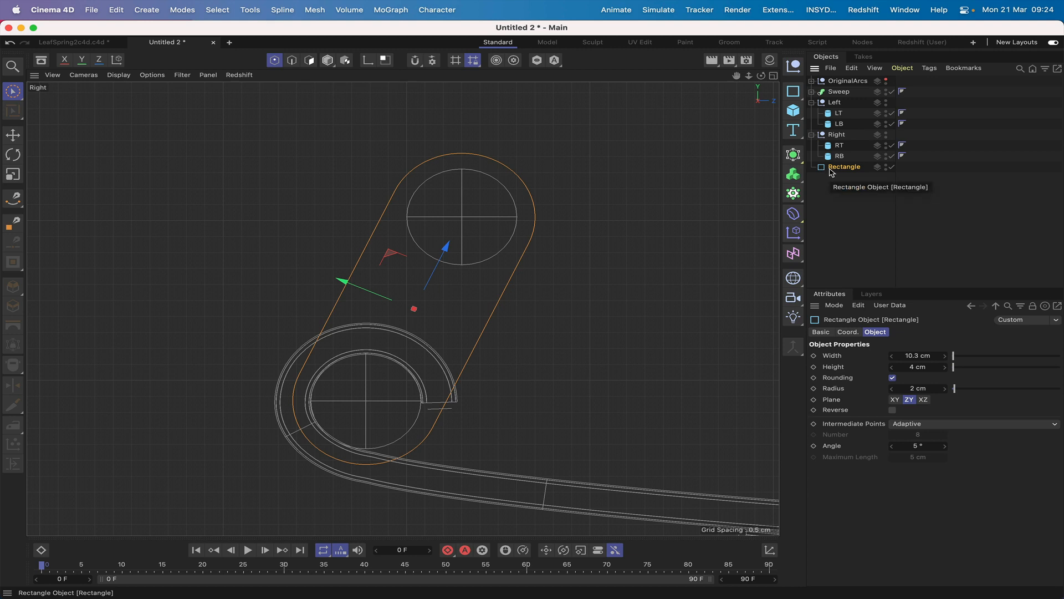
Step: In the perspective view, move the rectangle along X towards the near ends of the left cylinders, just outside the spring eye
key("F1")
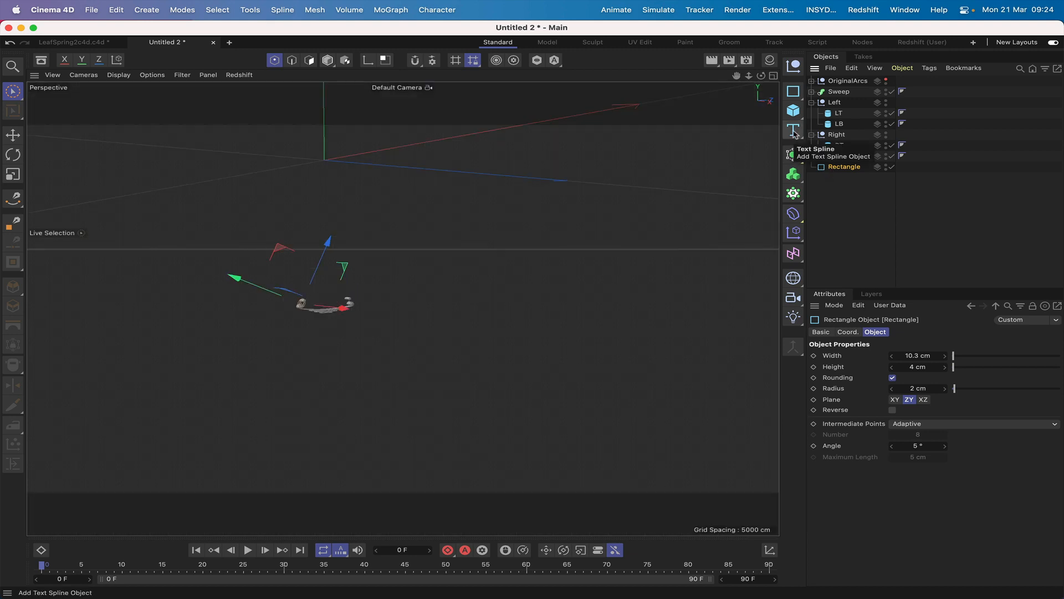
key("s")
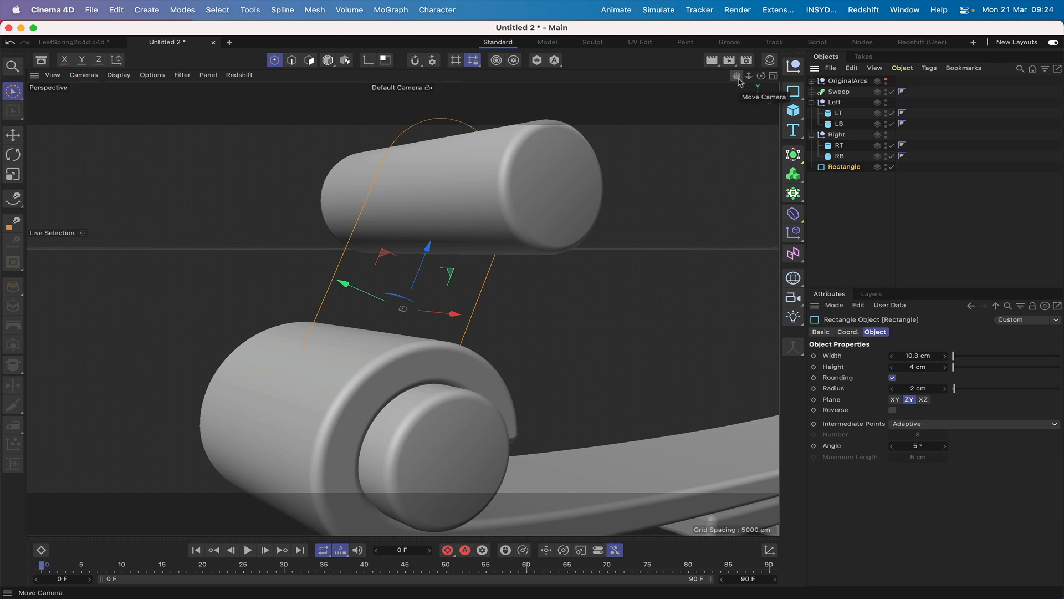
left_click_drag(736, 75, 403, 309)
scroll(403, 308, "down", 3)
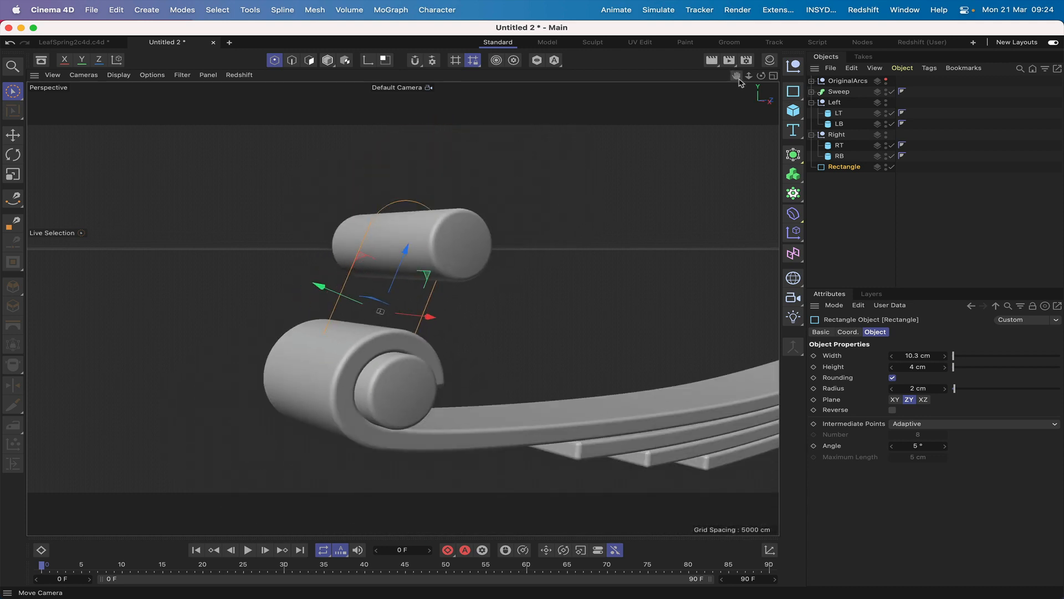
left_click_drag(435, 313, 481, 327)
mouse_move(762, 75)
left_mouse_down()
mouse_move(810, 90)
mouse_move(756, 75)
mouse_move(768, 77)
left_mouse_up()
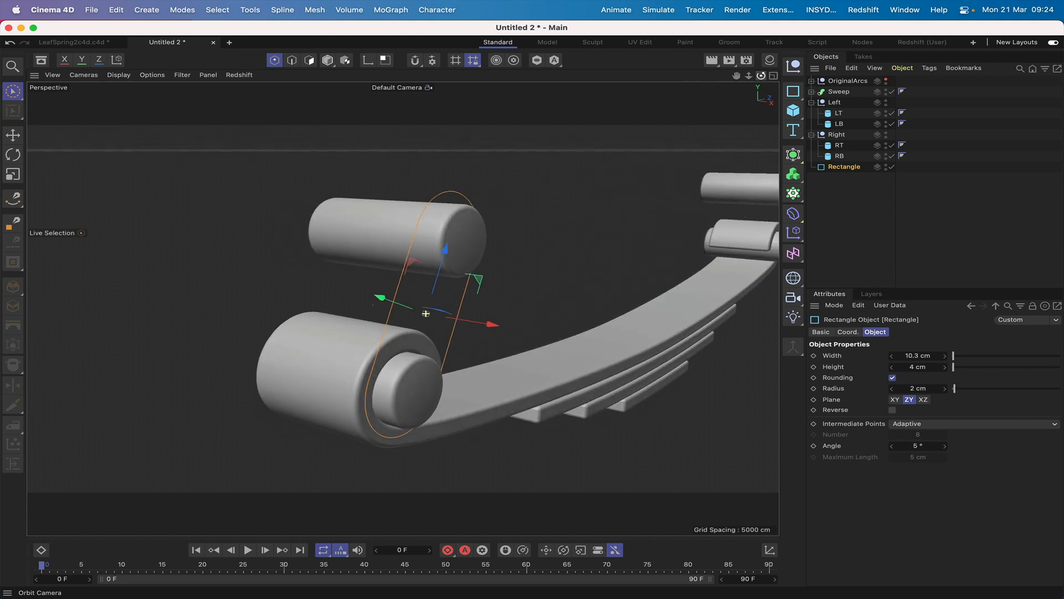
Step: Add an Extrude generator as parent of the rectangle and set its offset to -0.5 cm
left_click(798, 157)
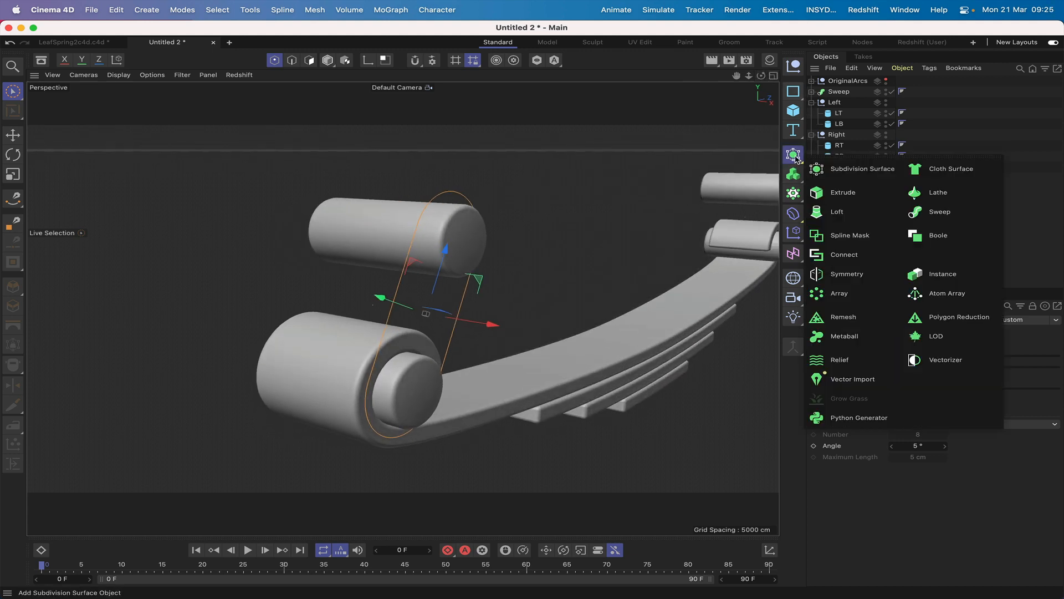
left_click(861, 199, "alt")
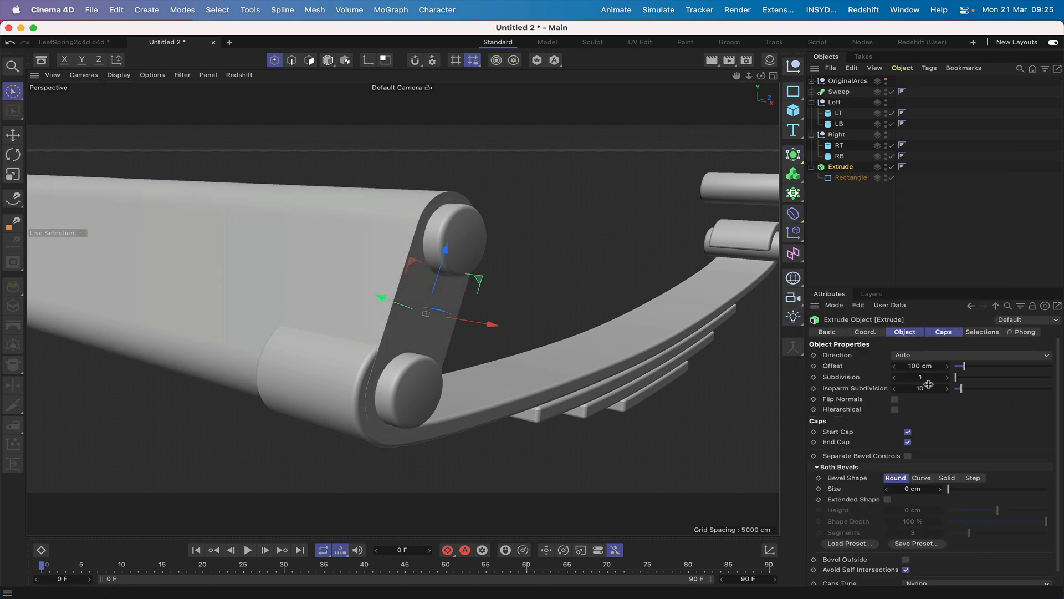
double_click(917, 368)
type("-0")
type(".5")
key("Return")
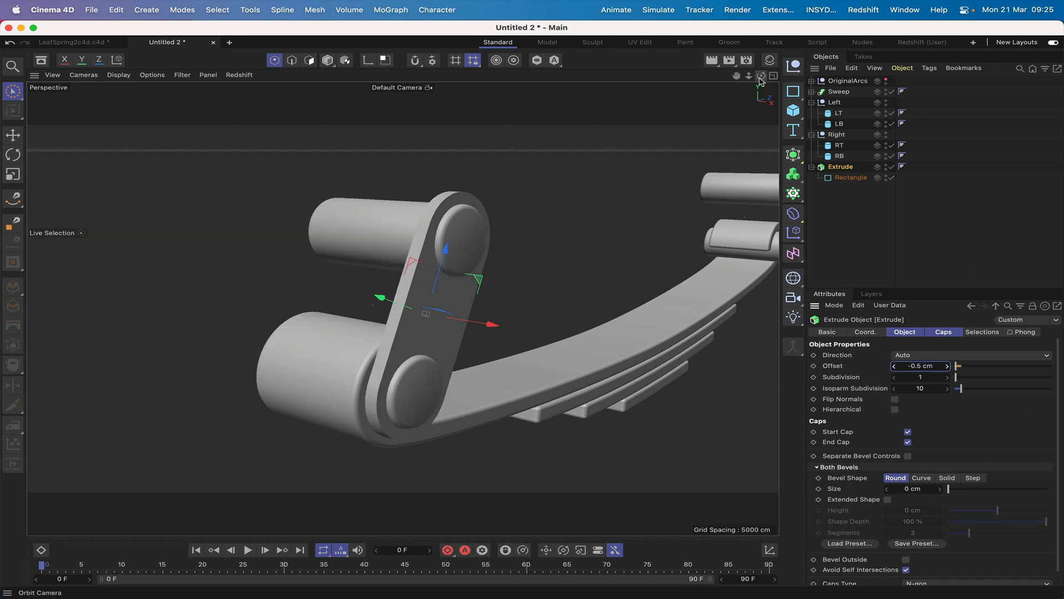
Step: Test an Extrude offset of -0.75 cm against the cylinder ends, and settle on -0.6 cm
left_click_drag(761, 75, 711, 71)
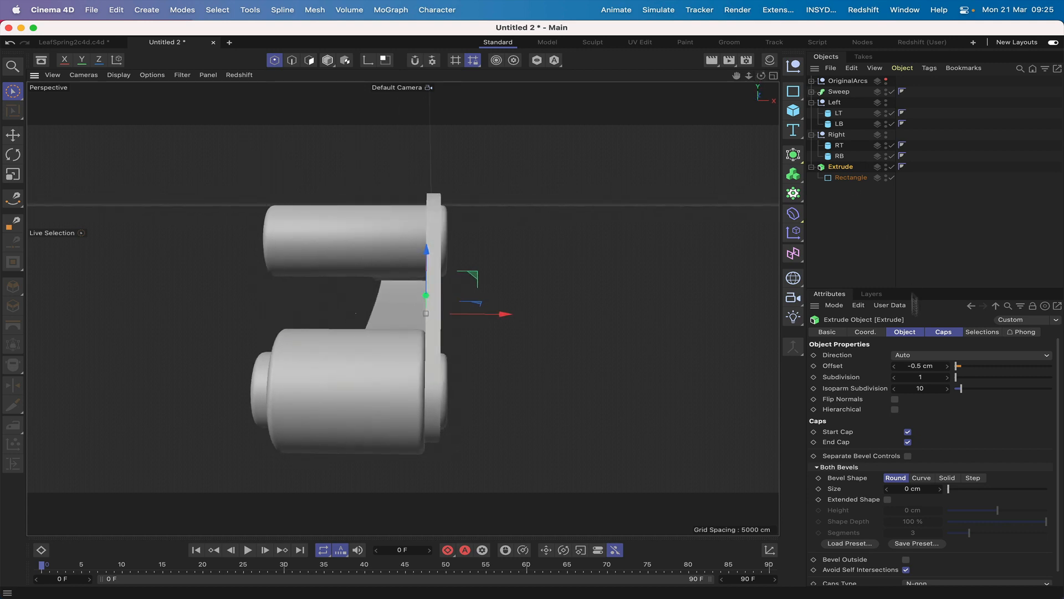
left_click(923, 367)
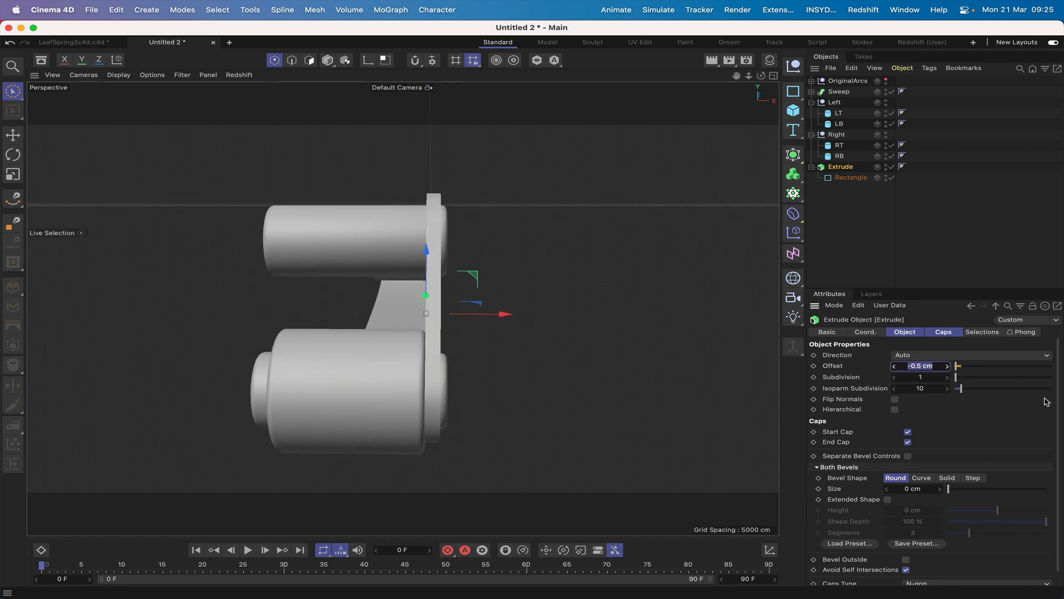
key("BackSpace")
key("Return")
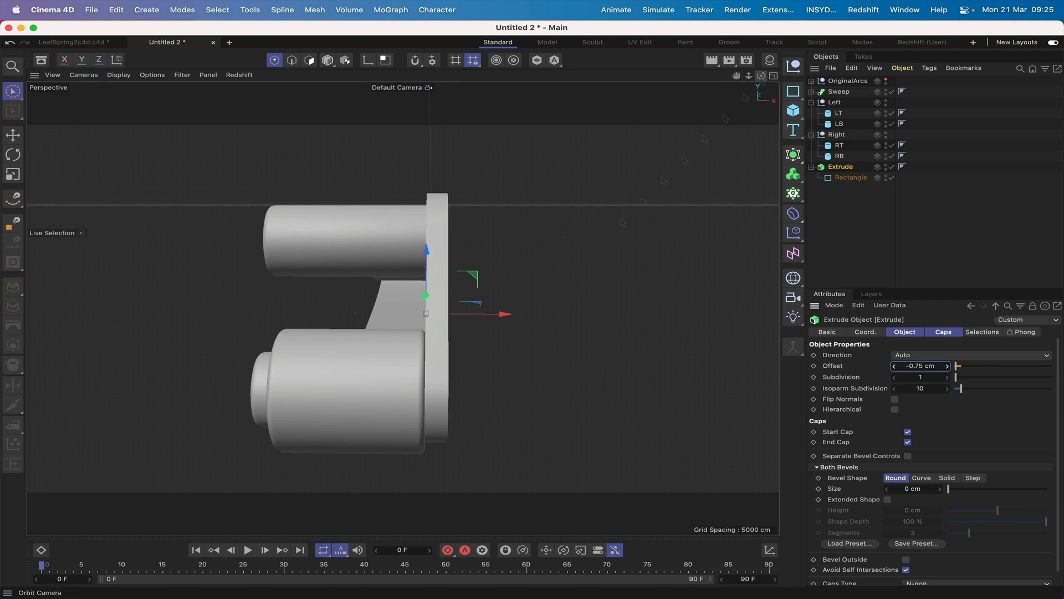
left_click_drag(761, 76, 693, 77)
left_click(918, 366)
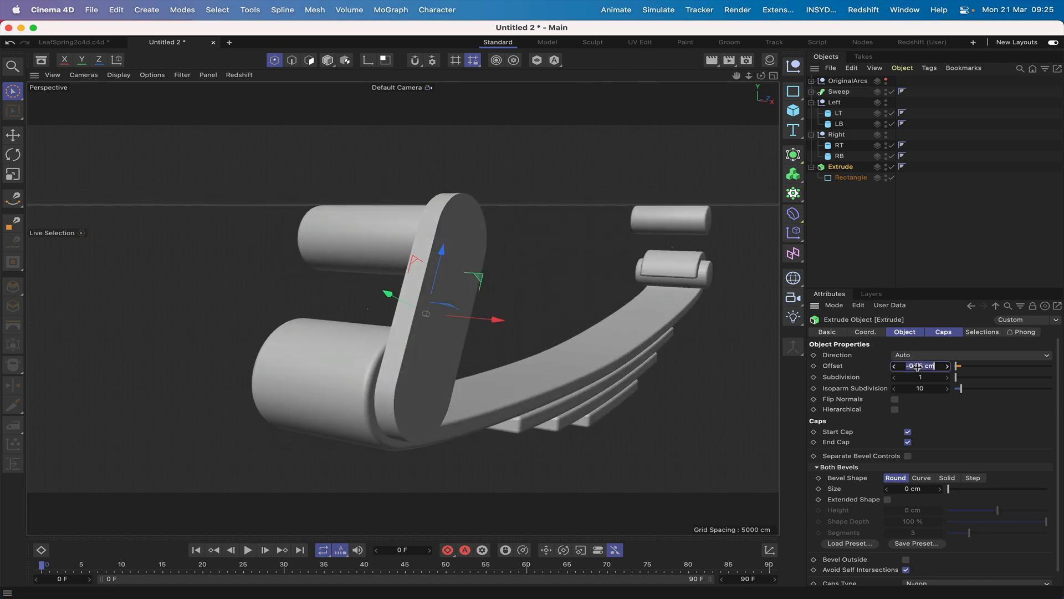
type("-")
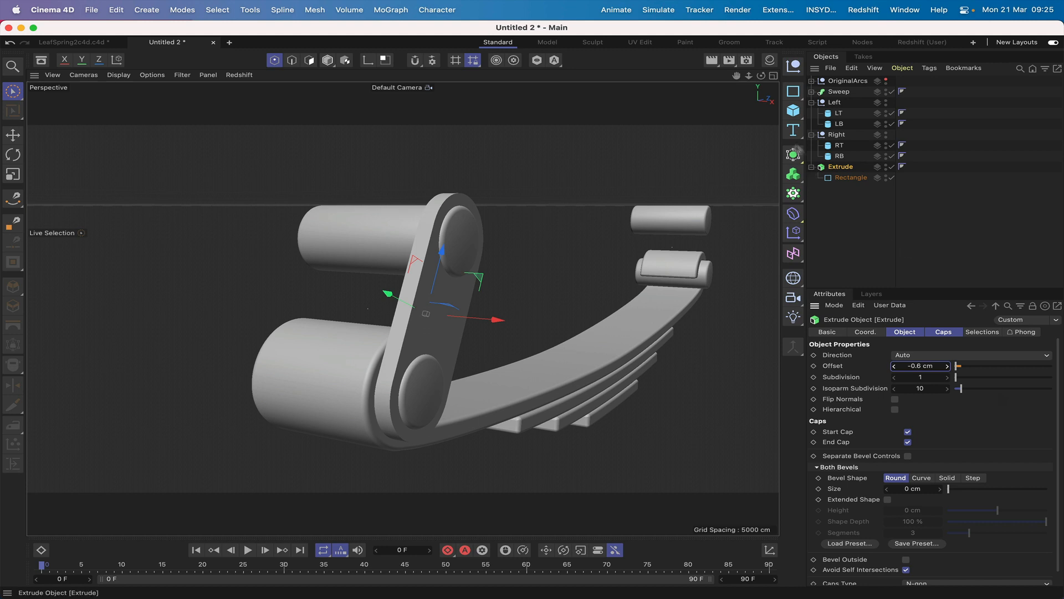
Step: Nudge the extruded shackle plate slightly along X relative to the spring eye
left_click_drag(761, 76, 791, 92)
left_click_drag(504, 313, 506, 314)
left_click_drag(761, 76, 740, 83)
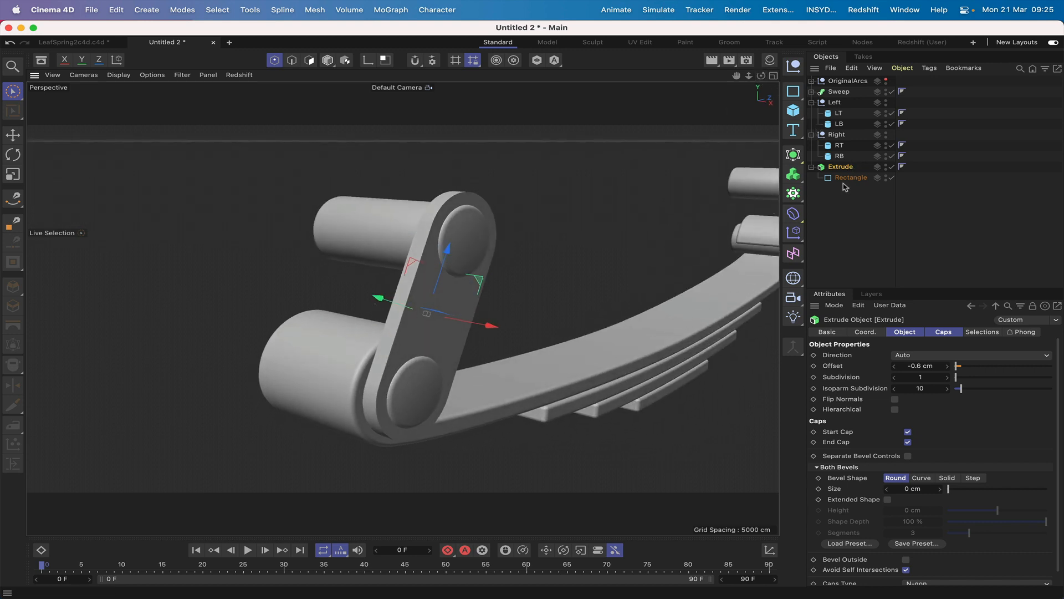
Step: Disable the Extrude generator and add a circle spline as a child of each of the LT and LB cylinders
left_click(891, 166)
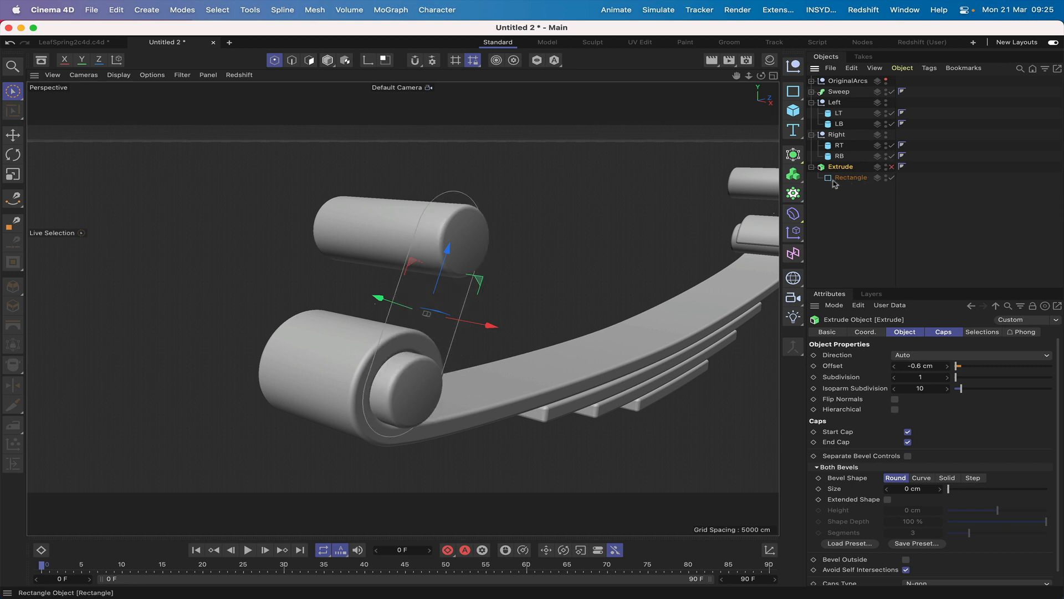
left_click(794, 91)
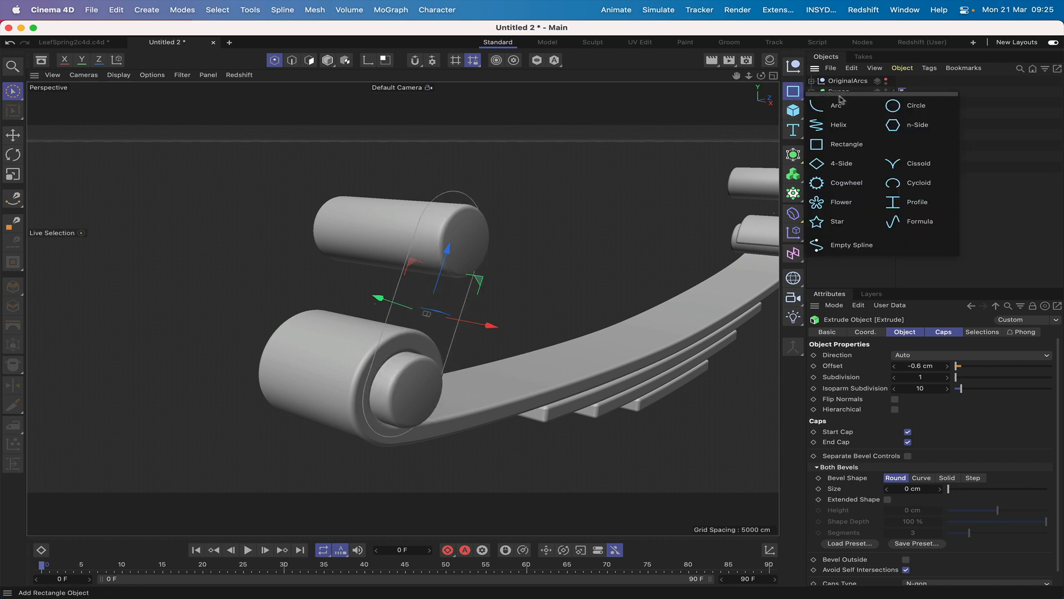
left_click(909, 106)
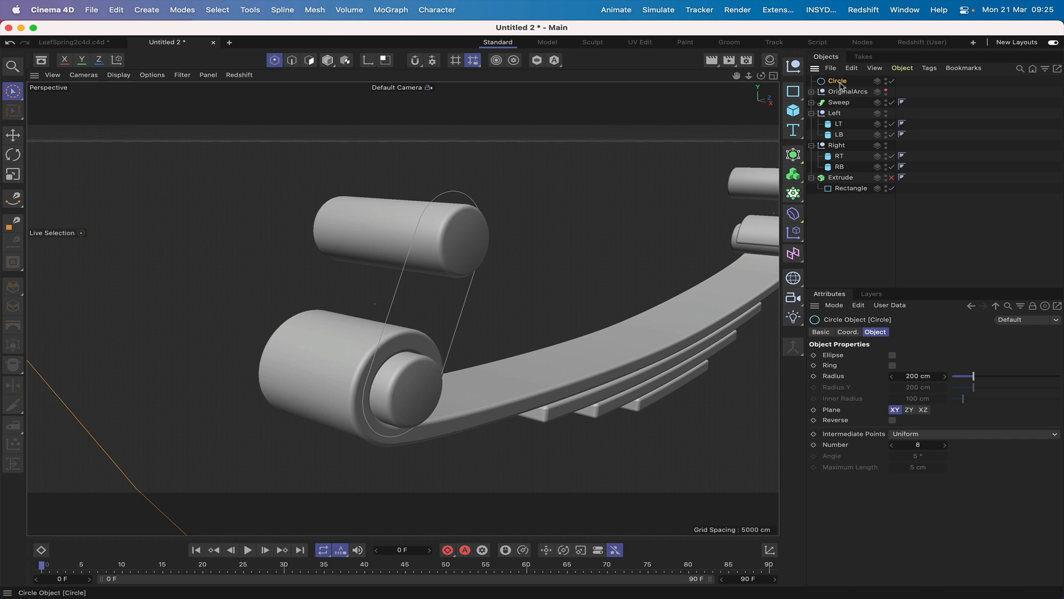
left_click_drag(841, 84, 840, 136, "ctrl")
left_click_drag(842, 83, 841, 147)
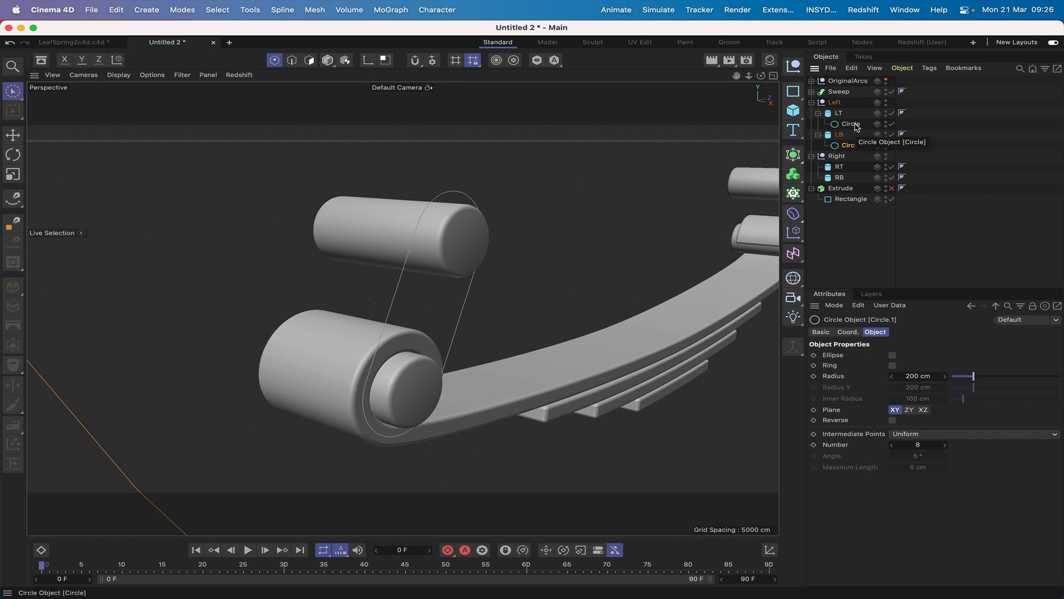
Step: Set the Y and Z positions of both circle splines to 0 cm, centring them on their parent cylinders
left_click(858, 125, "shift")
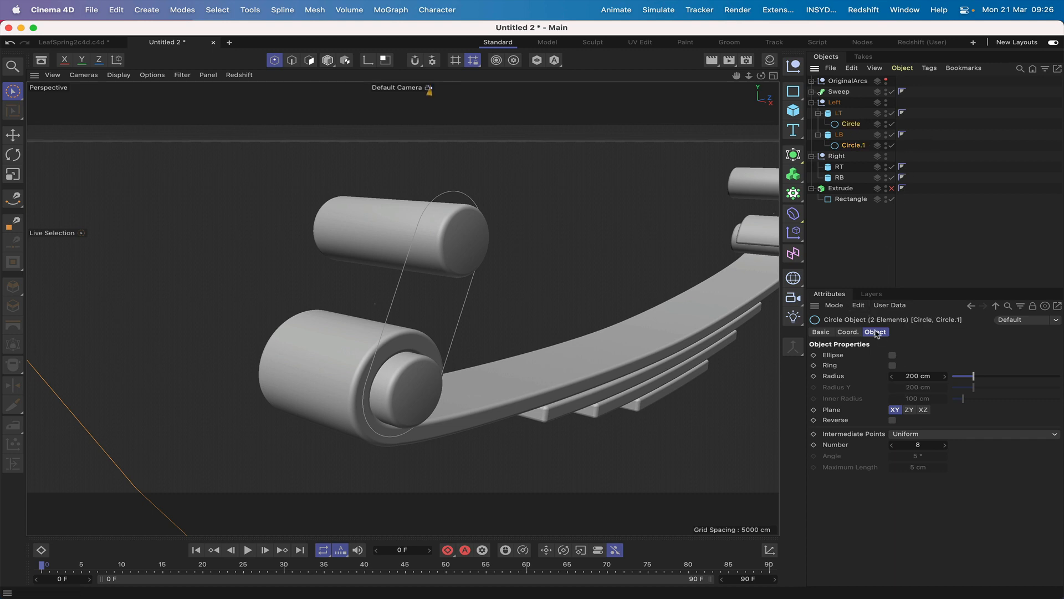
left_click(848, 332)
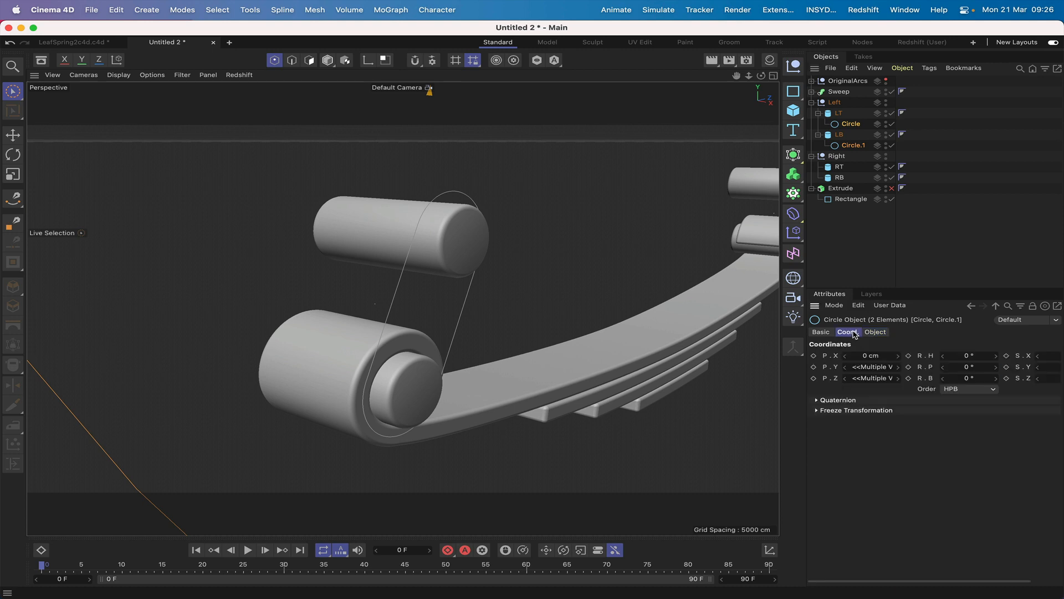
left_click(862, 367)
type("0")
key("Return")
left_click(874, 378)
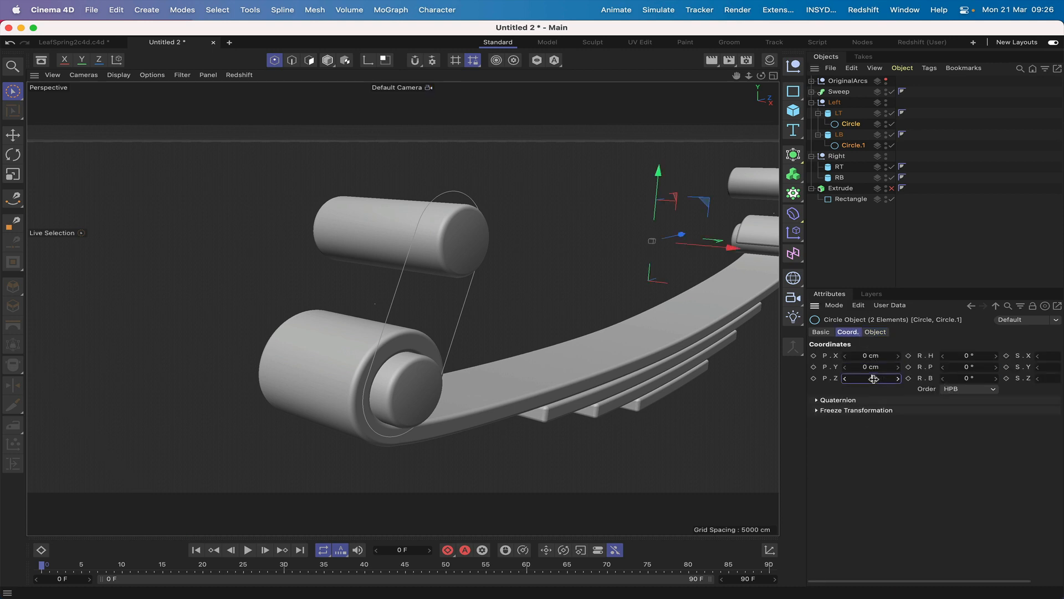
type("0")
key("Return")
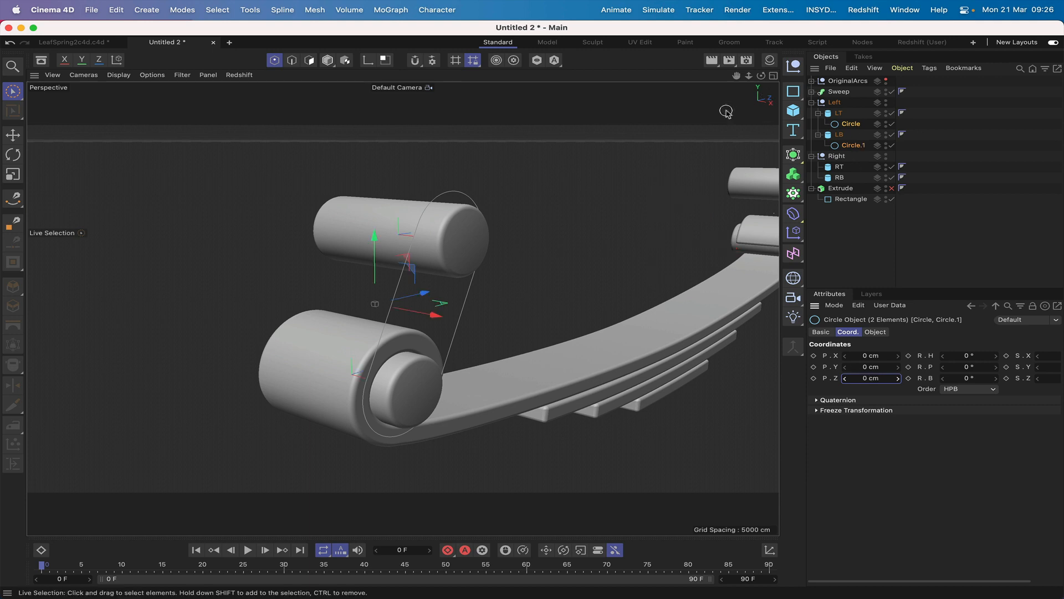
Step: In the right view, move both circle splines out of the cylinders and into the Extrude with the rectangle
left_click(760, 89)
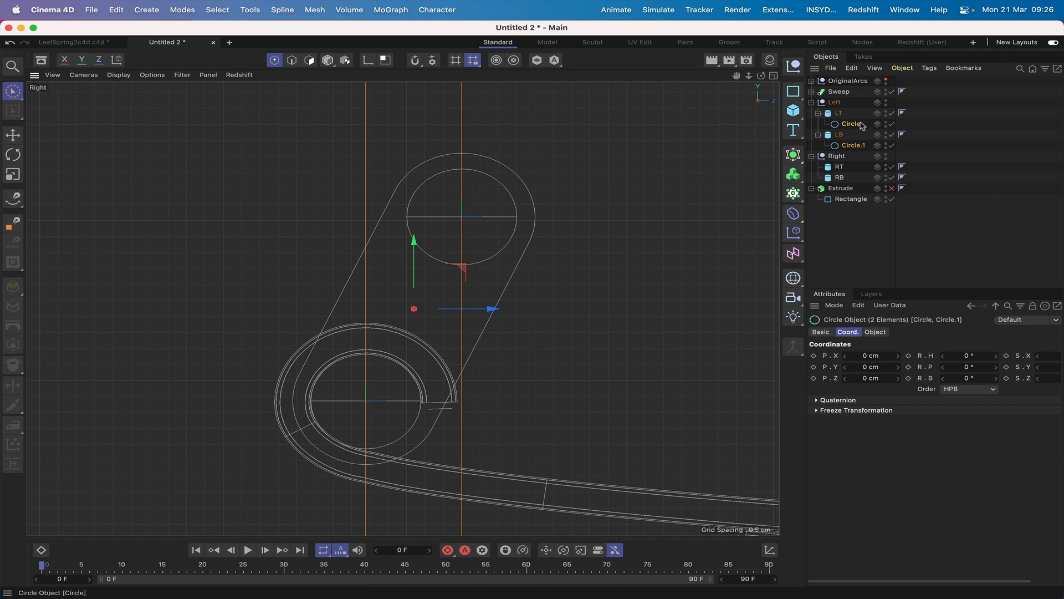
left_click_drag(858, 147, 868, 203)
left_click_drag(853, 124, 854, 201)
Step: Make the rectangle and both circles editable, merge them with Connect Objects + Delete, and return to the perspective view
left_click_drag(860, 238, 838, 178)
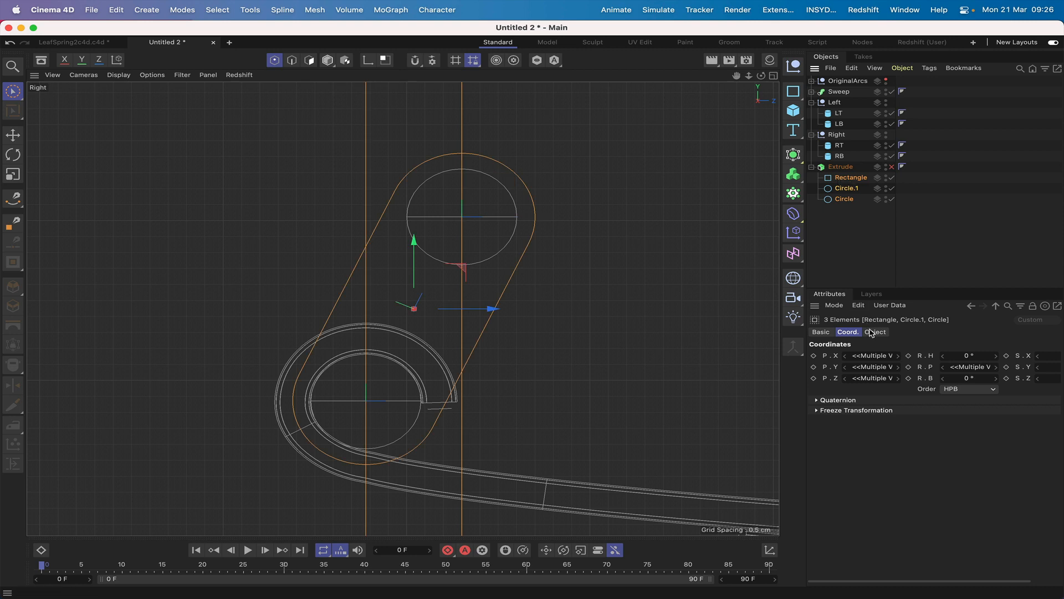
key("c")
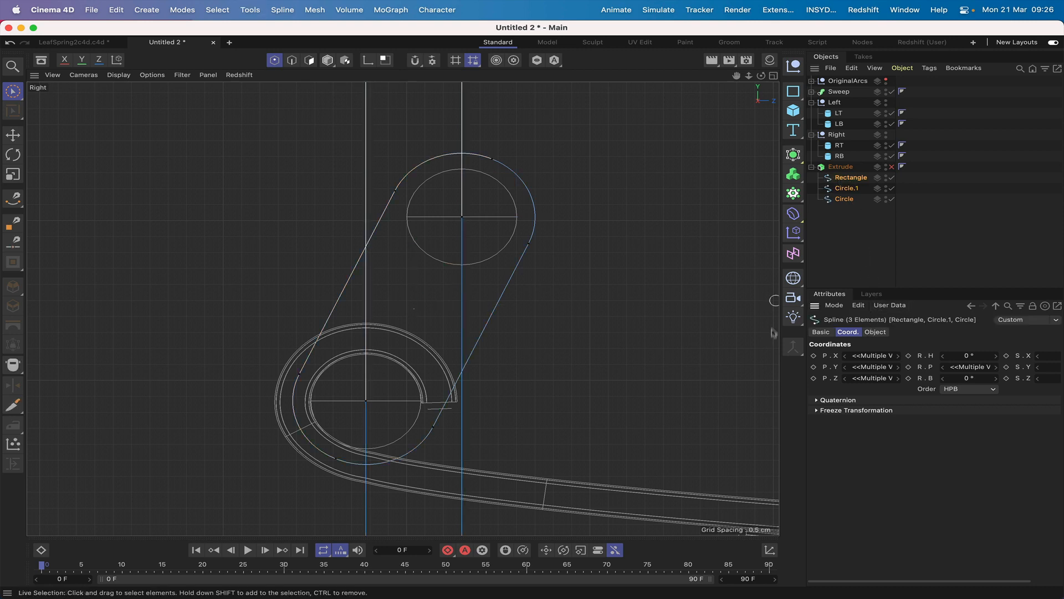
left_click(794, 347)
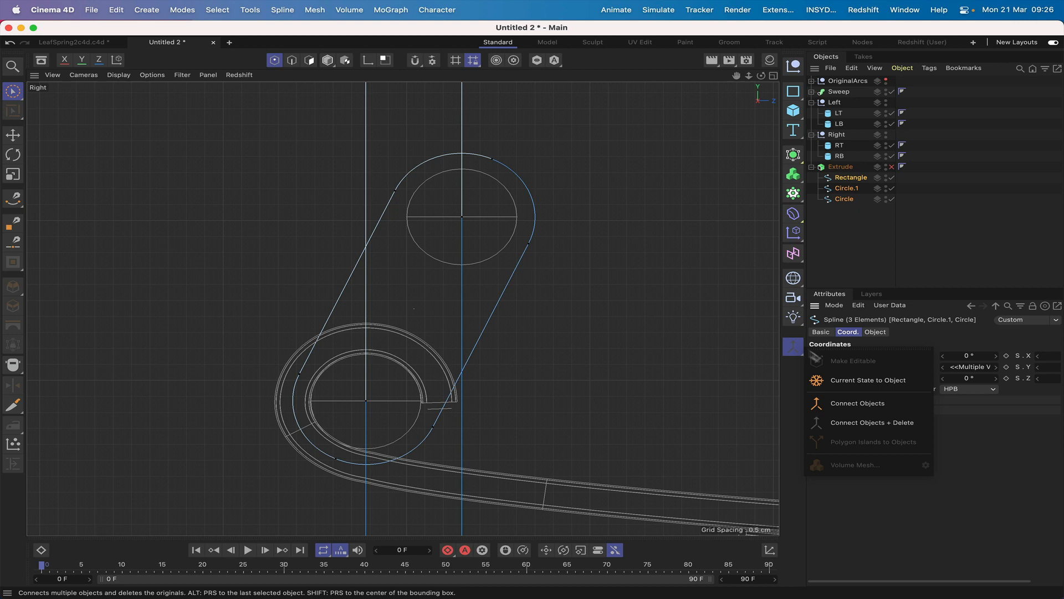
left_click(861, 421)
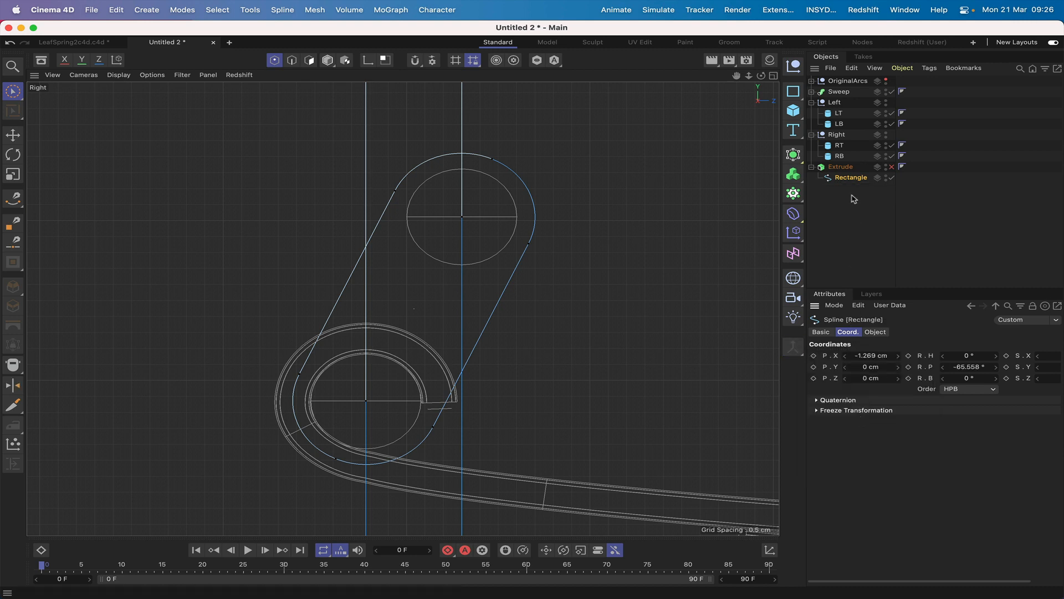
key("F1")
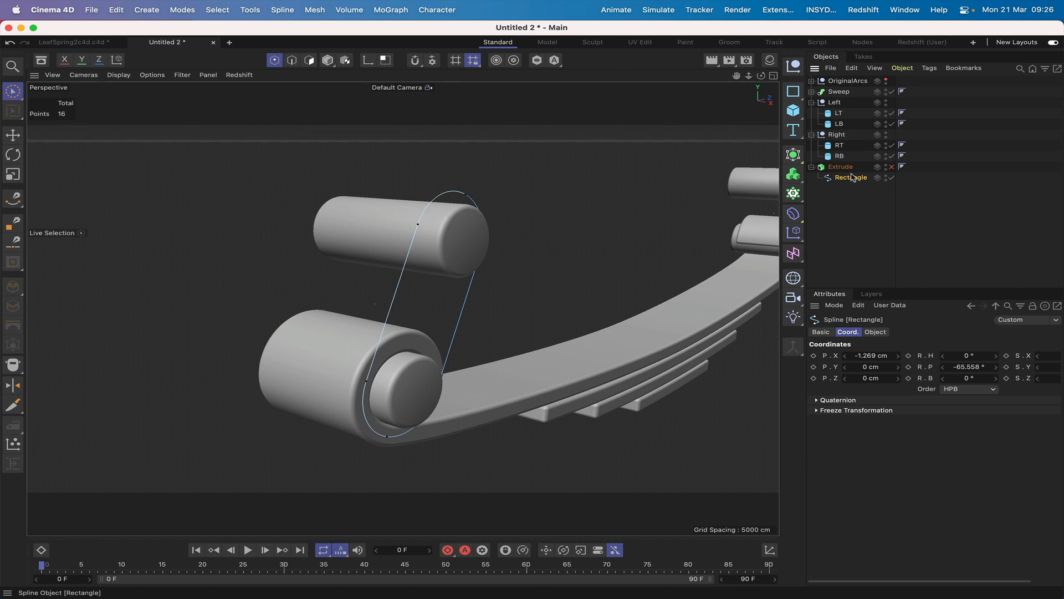
Step: Try the Extrude generator on the merged spline, check its object properties and disable it again
left_click(850, 196)
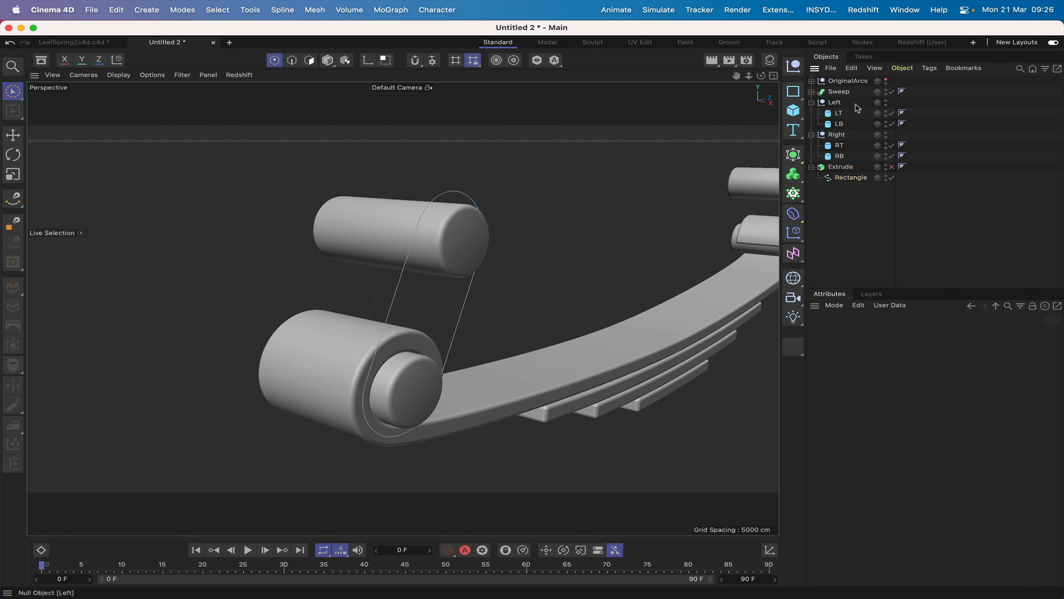
left_click(892, 167)
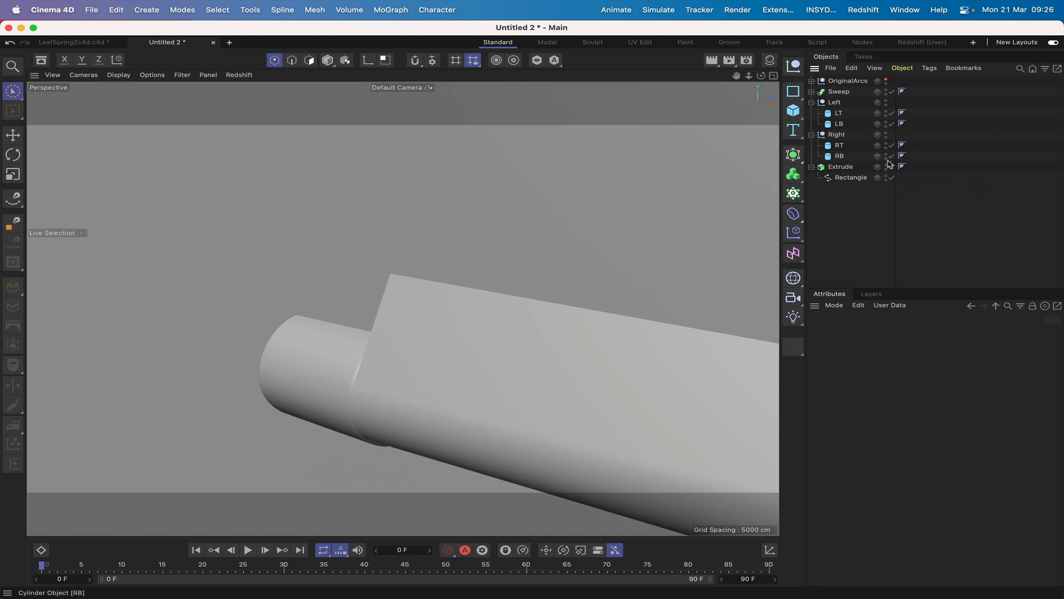
left_click(844, 167)
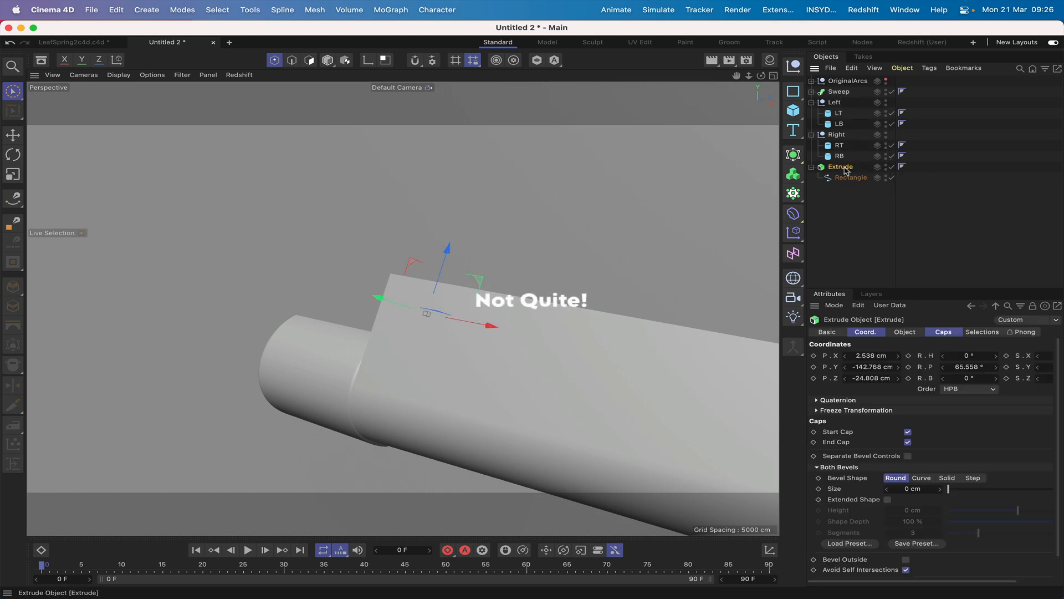
left_click(912, 333)
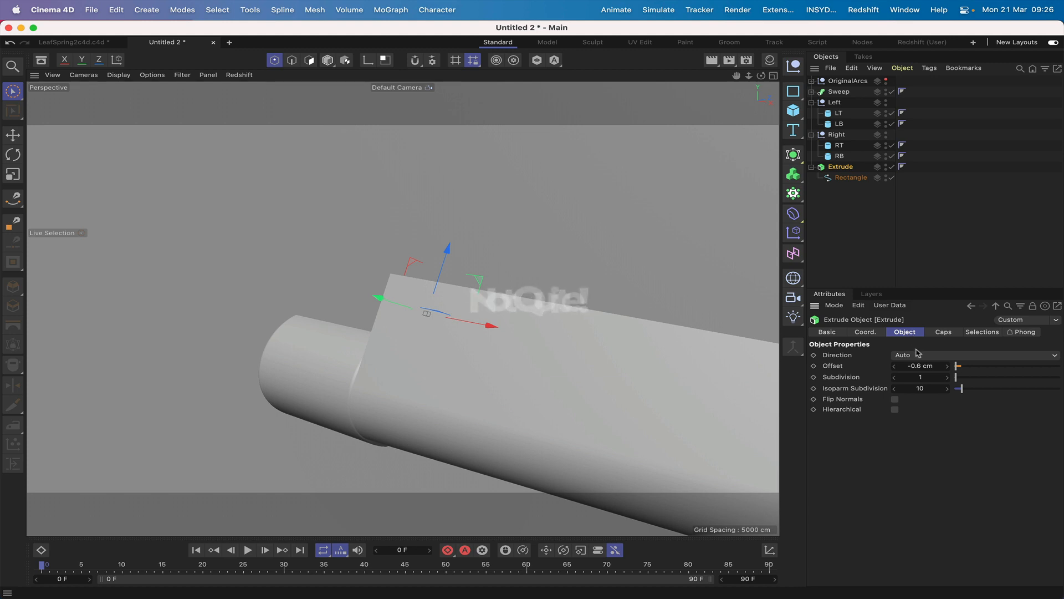
left_click(860, 218)
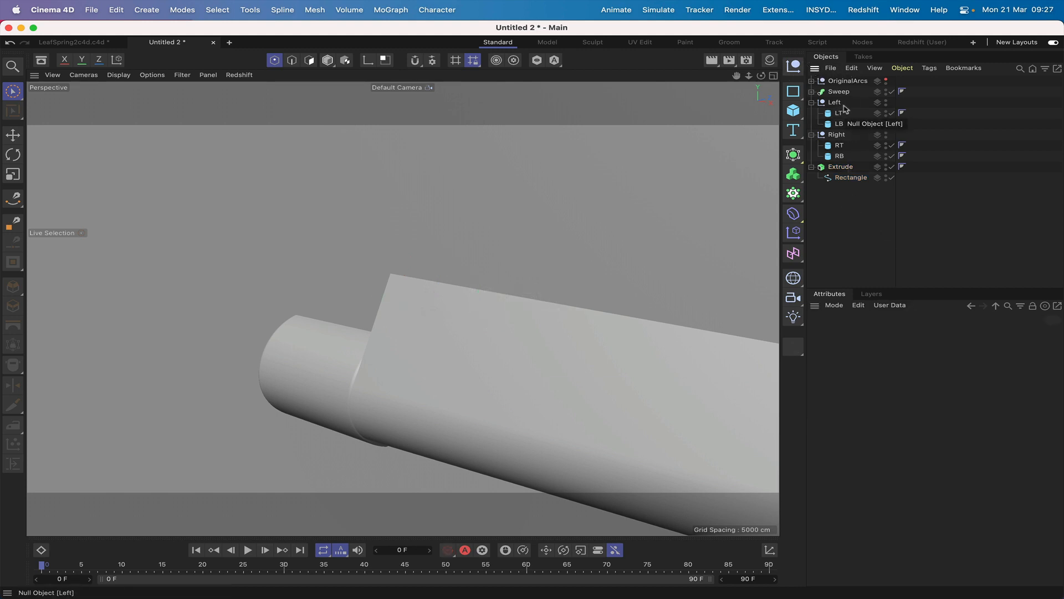
left_click(892, 167)
Step: Undo the merge and the conversion to editable splines to restore the separate parametric rectangle and two circles
left_click_drag(761, 76, 740, 88)
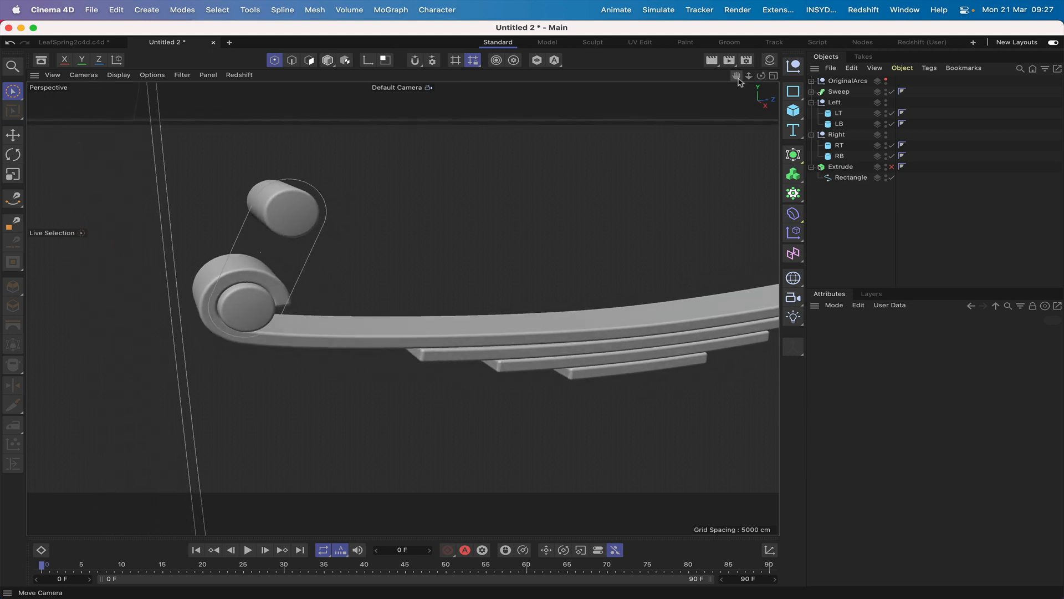
scroll(739, 82, "down", 15)
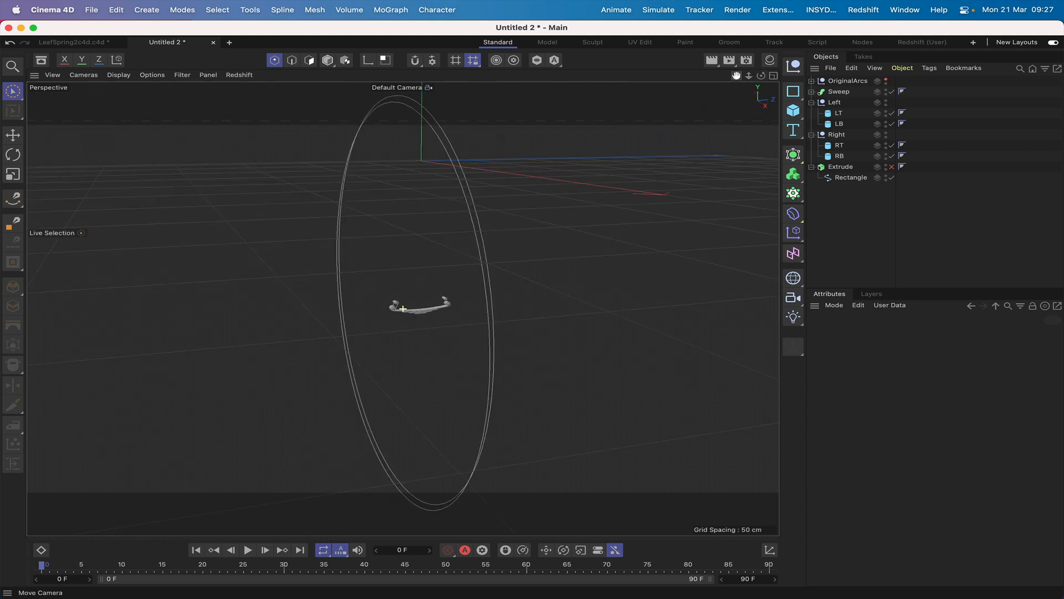
scroll(740, 82, "up", 2)
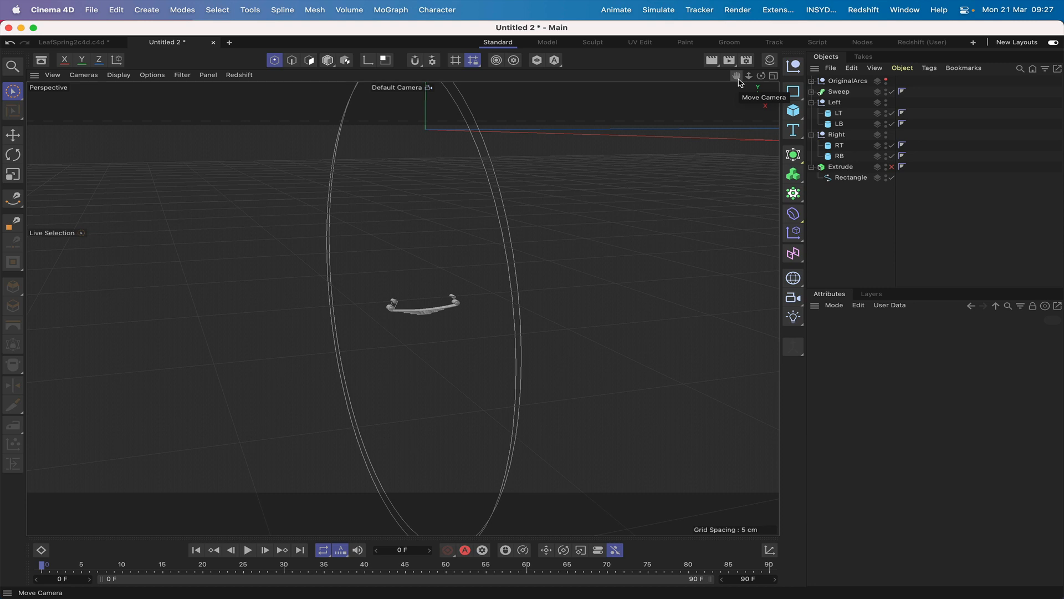
key("super+z")
key("super+z")
key("super+z")
key("super+z")
key("super+z")
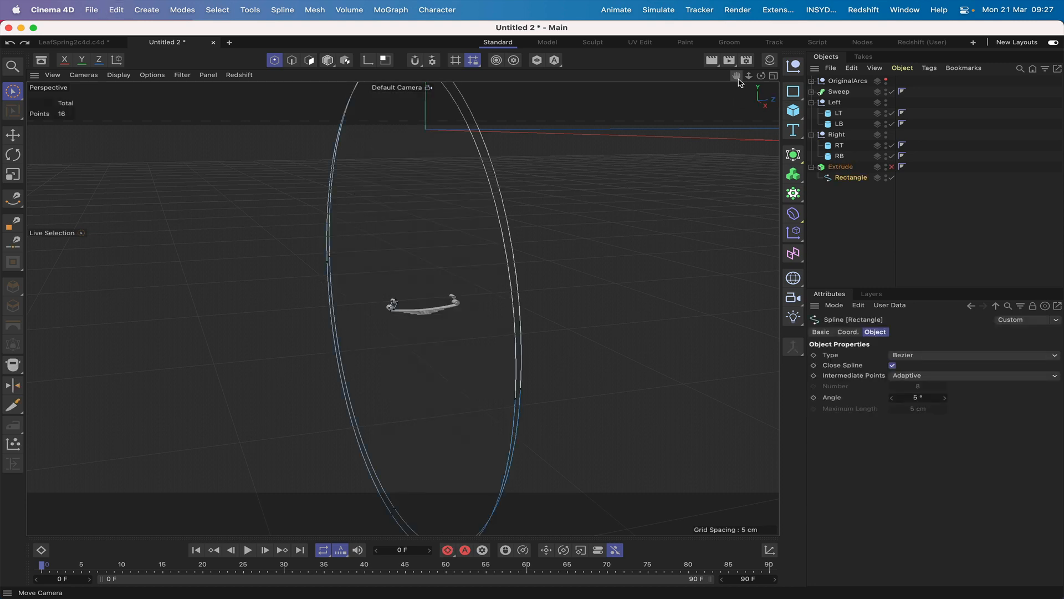
key("super+shift+z")
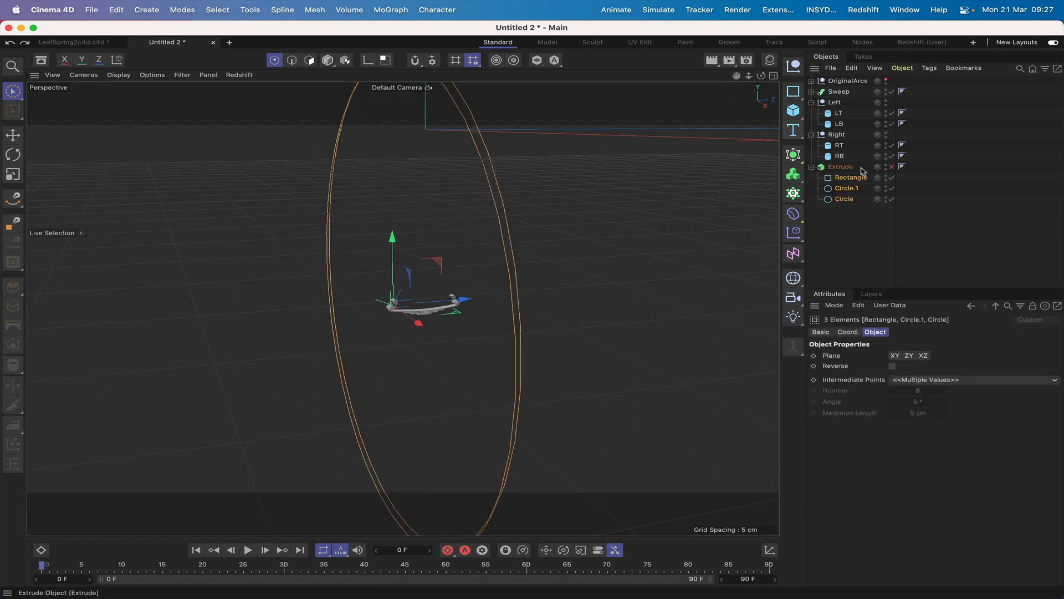
Step: Set both circle splines to the ZY plane with a radius of 1.5 cm and check their fit in the right view
left_click(867, 189)
left_click_drag(867, 190, 842, 199)
left_click(909, 411)
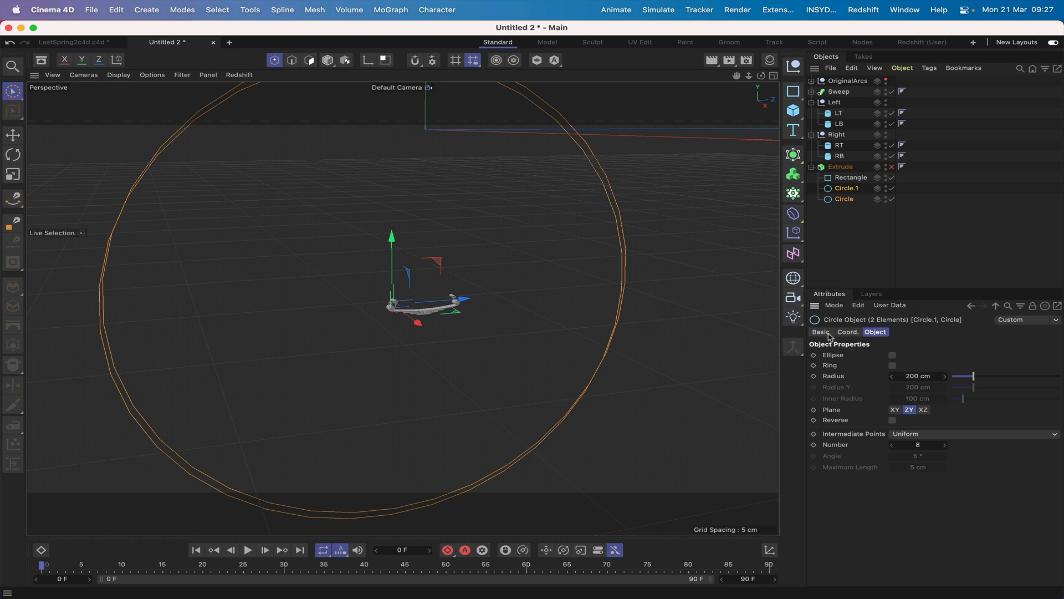
left_click(907, 375)
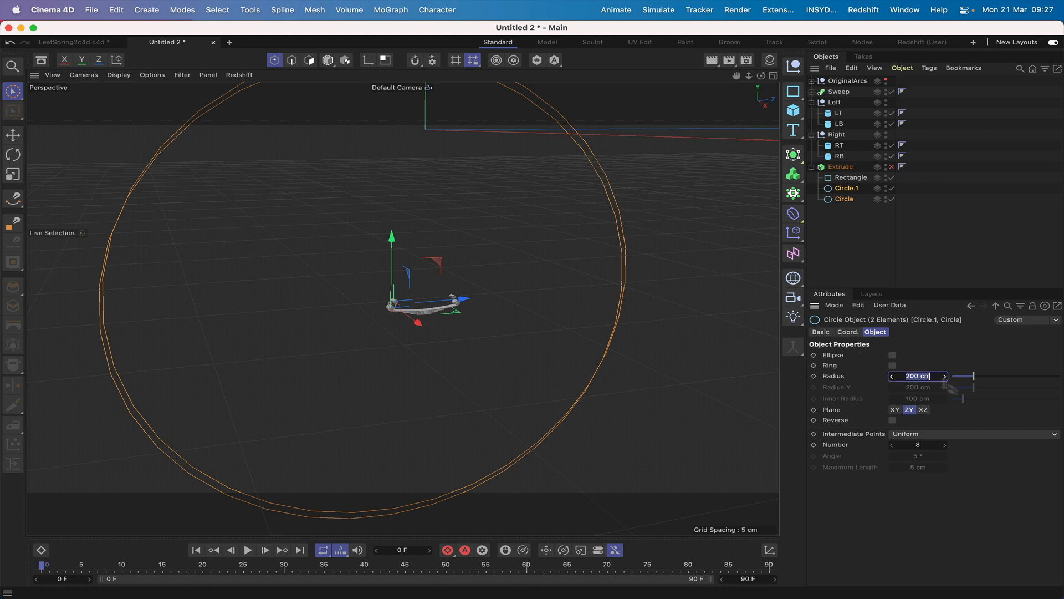
type("1.5")
key("Return")
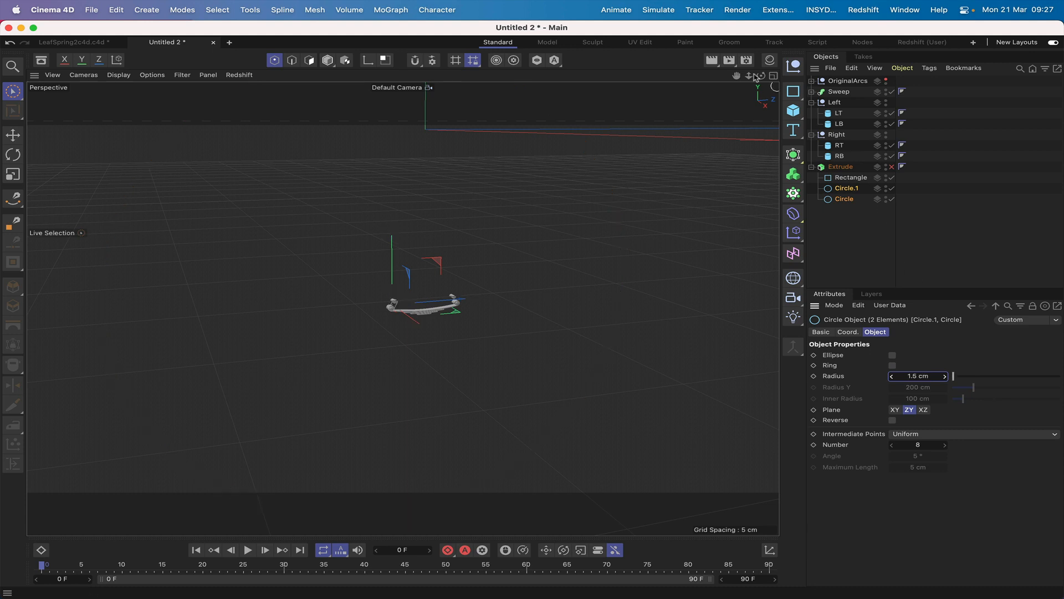
key("s")
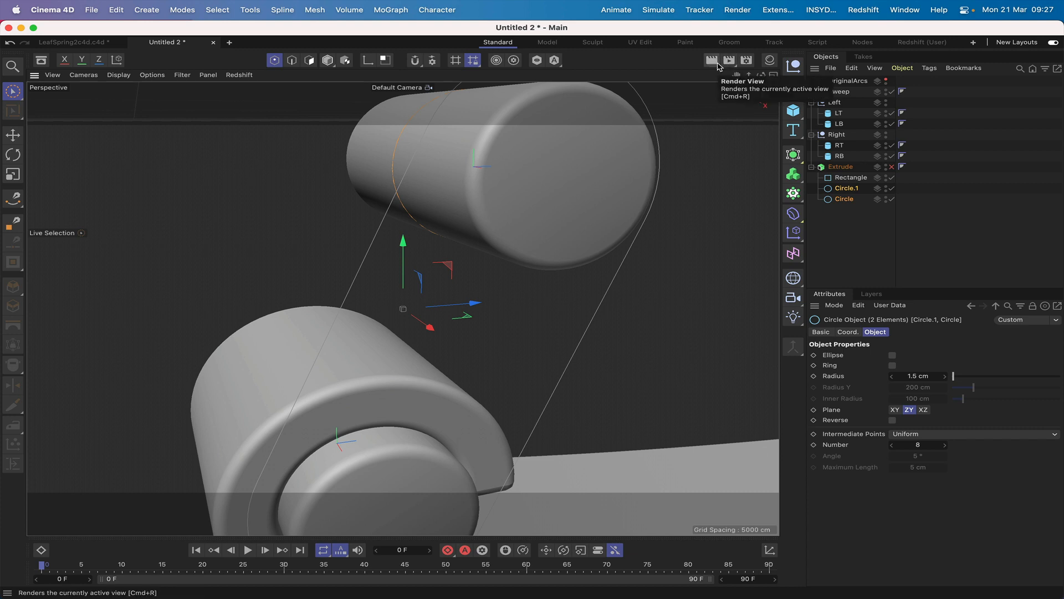
key("F3")
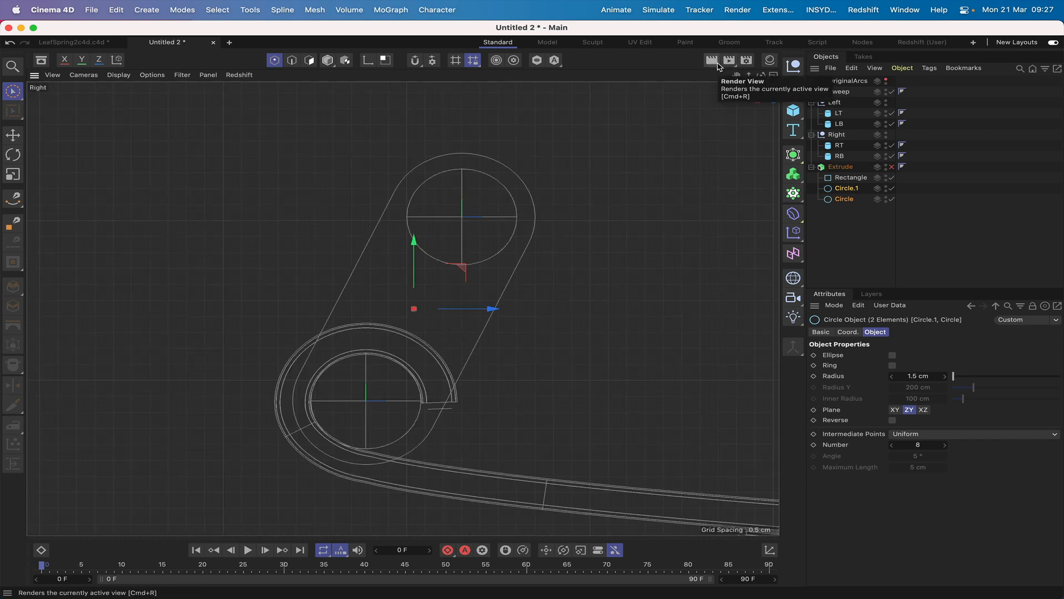
key("F1")
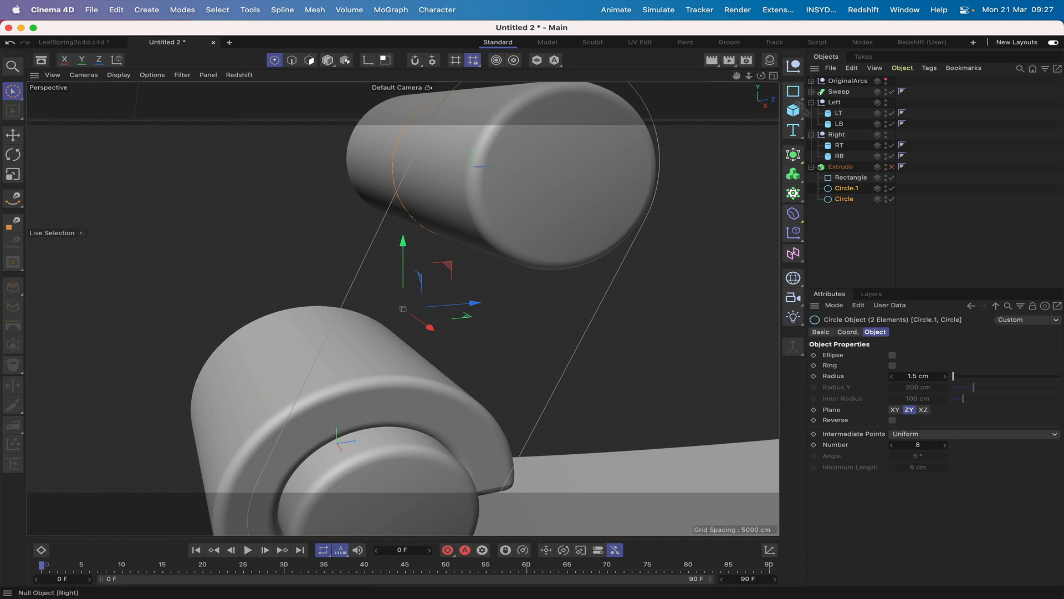
Step: Set the X position of both circle splines to 0 cm to align them with the rectangle's plane
left_click_drag(762, 75, 705, 78)
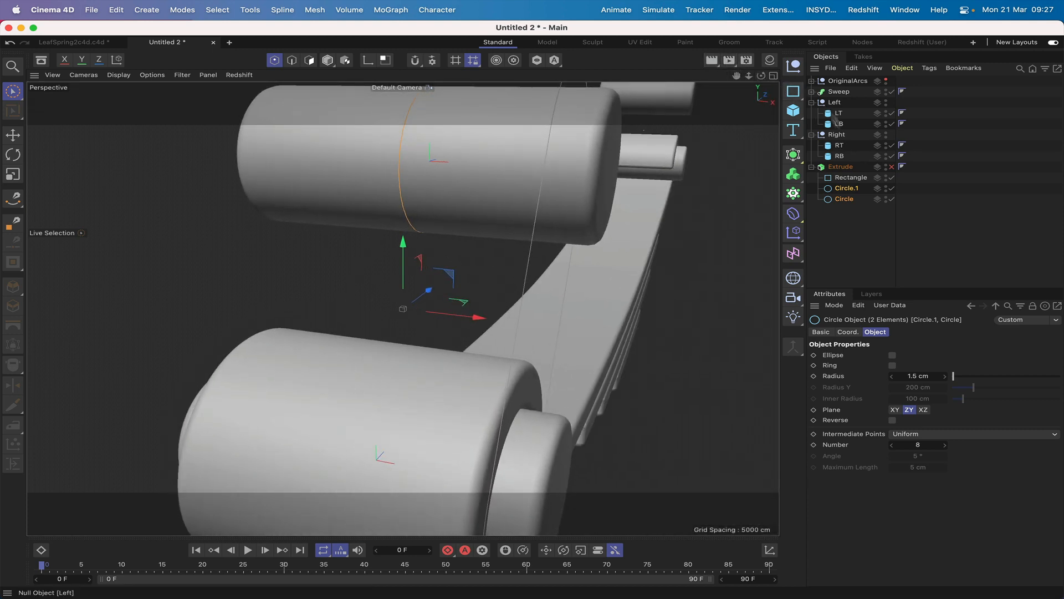
left_click(854, 178)
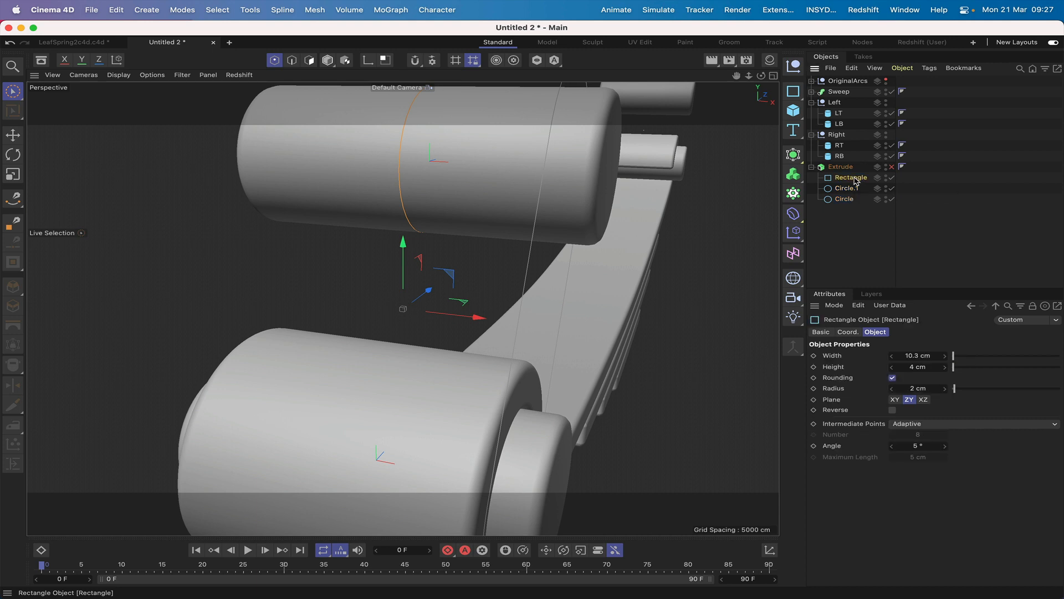
left_click(848, 332)
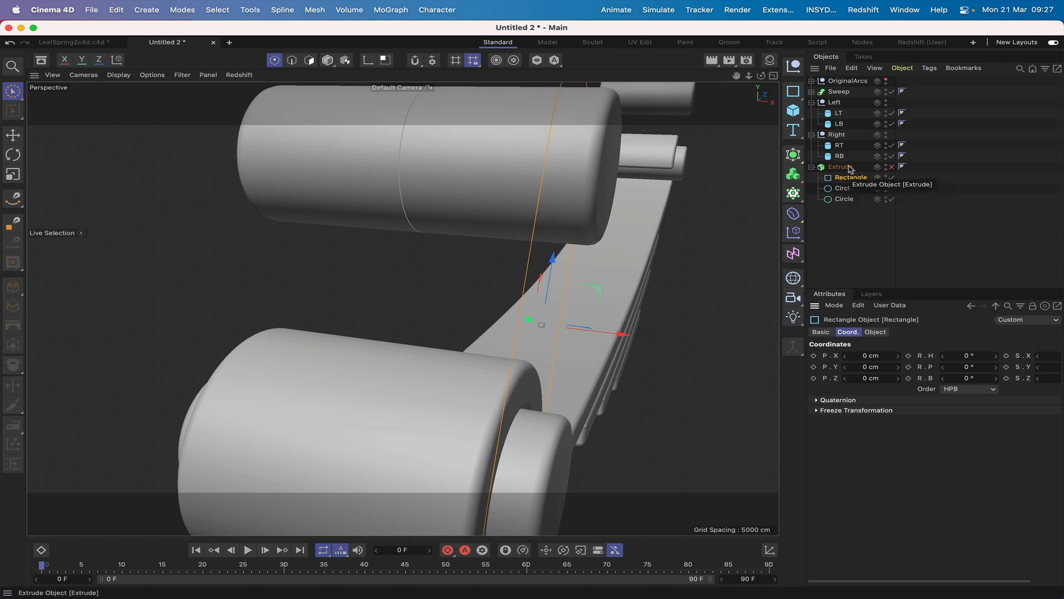
left_click(847, 188)
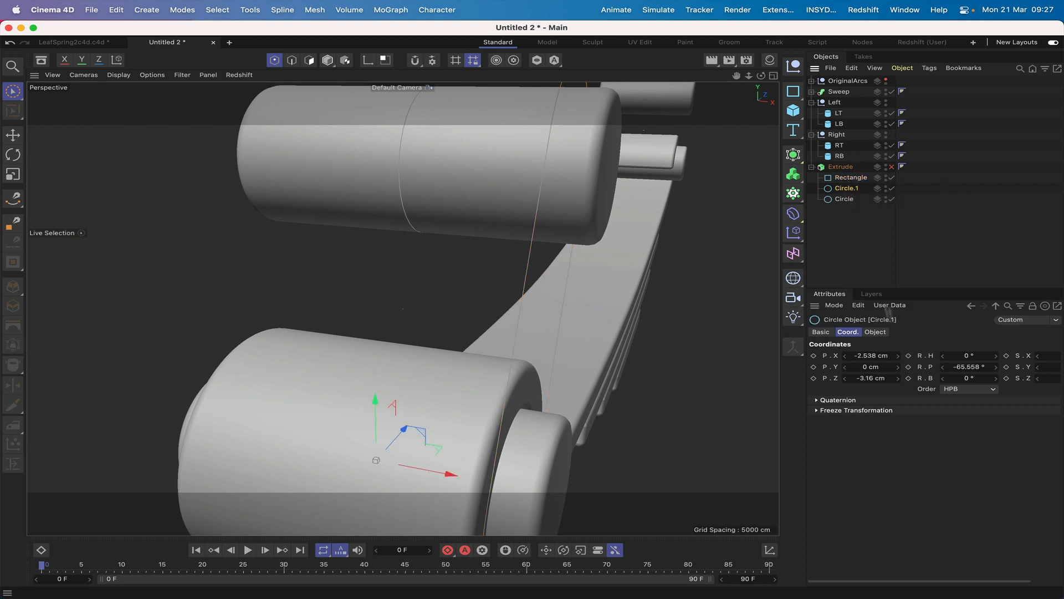
double_click(863, 355)
type("0")
key("Return")
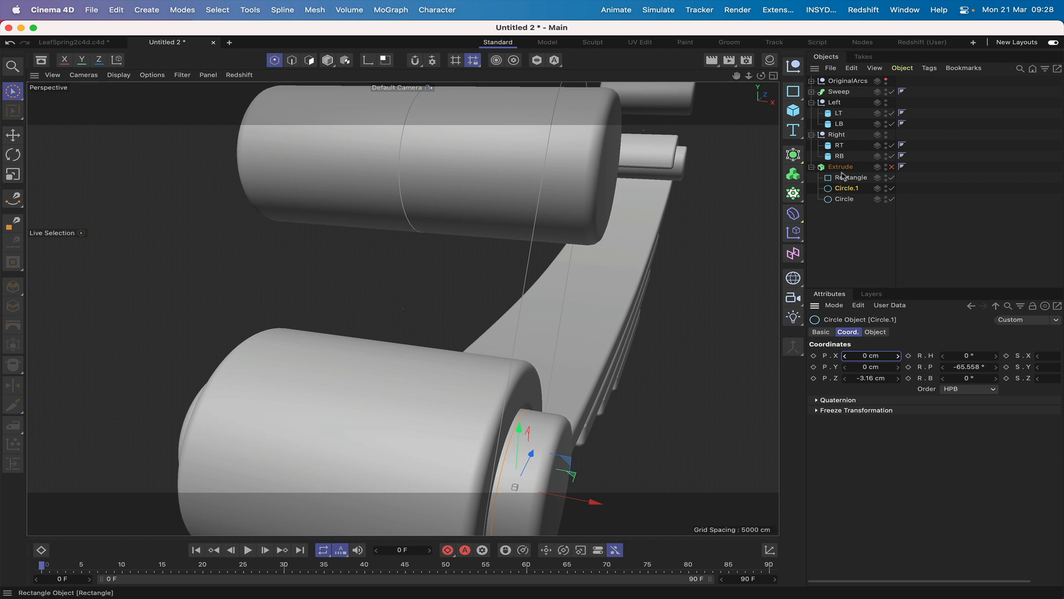
left_click(843, 199)
double_click(863, 355)
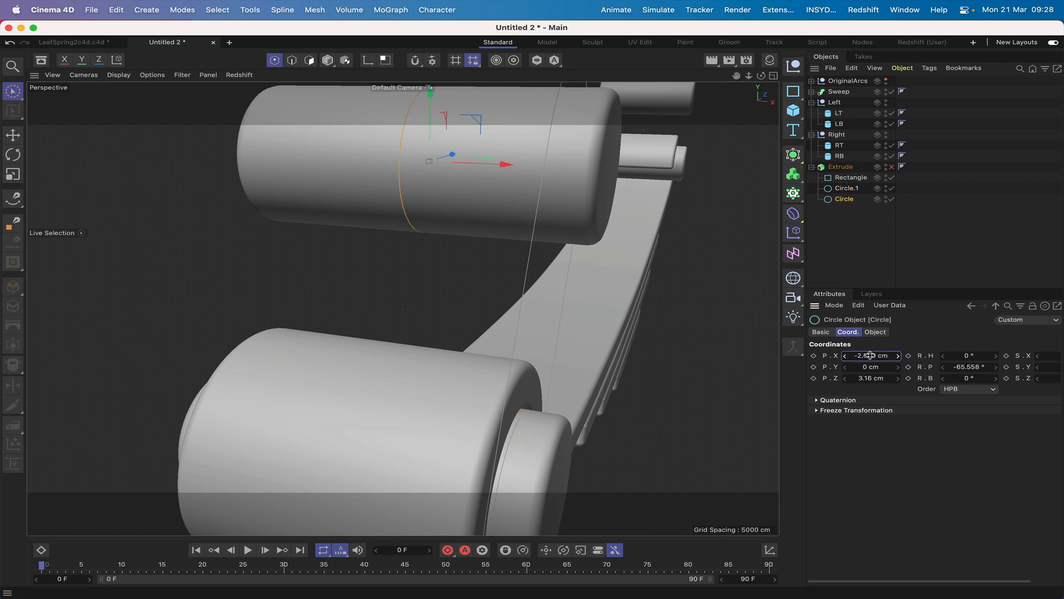
type("0")
key("Return")
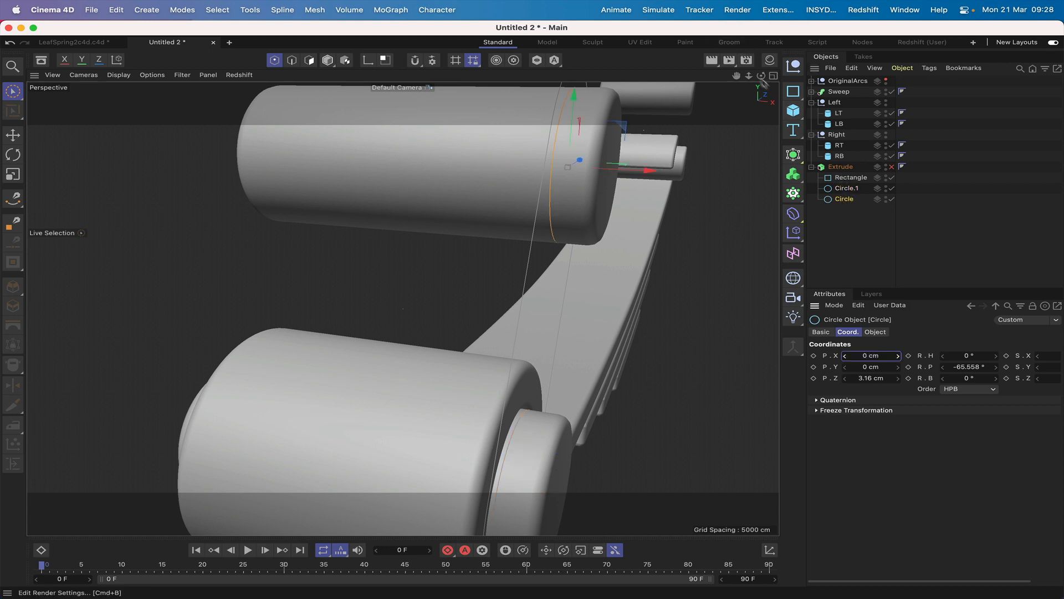
Step: Make the rectangle and both circles editable and merge them with Connect Objects + Delete
left_click_drag(761, 75, 632, 76)
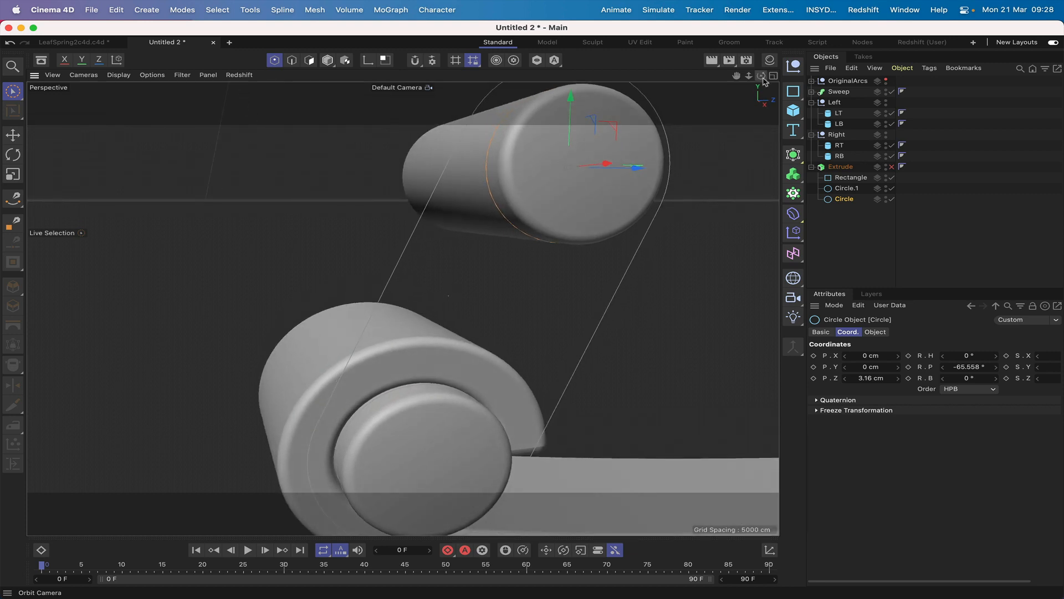
left_click(848, 178, "shift")
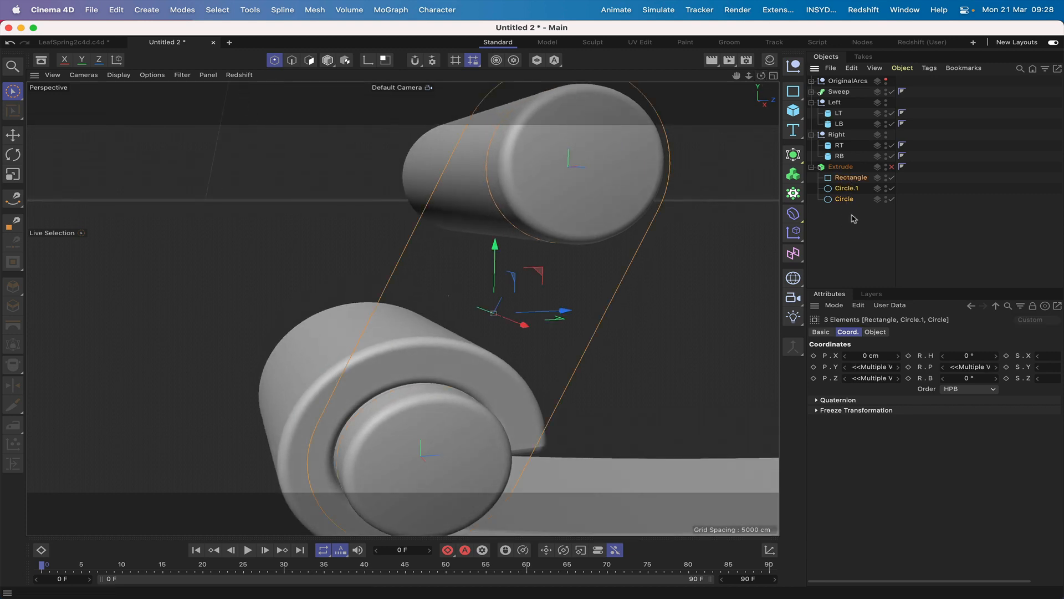
key("c")
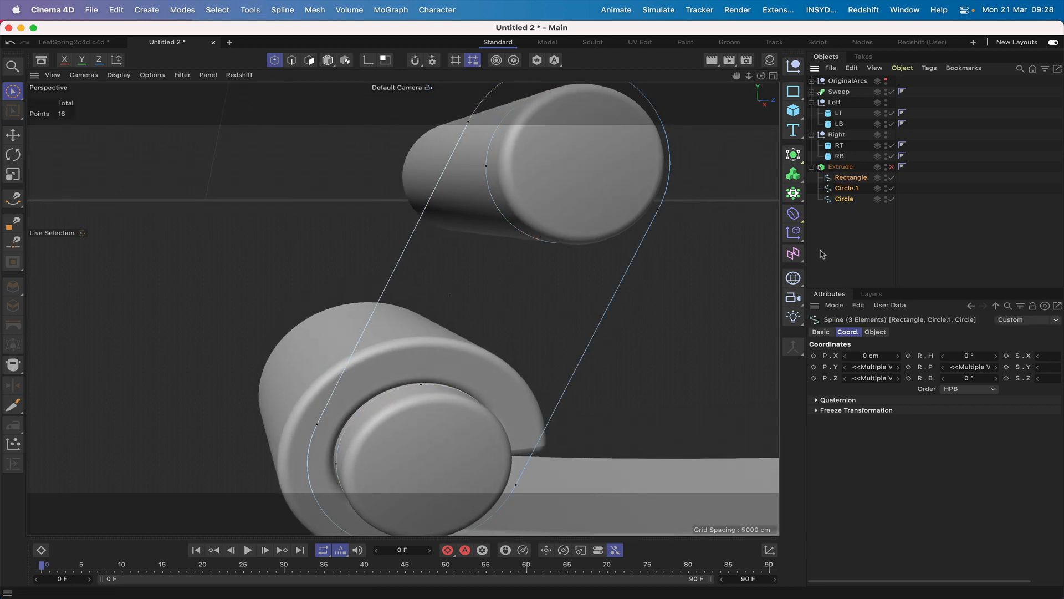
left_click(793, 347)
left_click(845, 422)
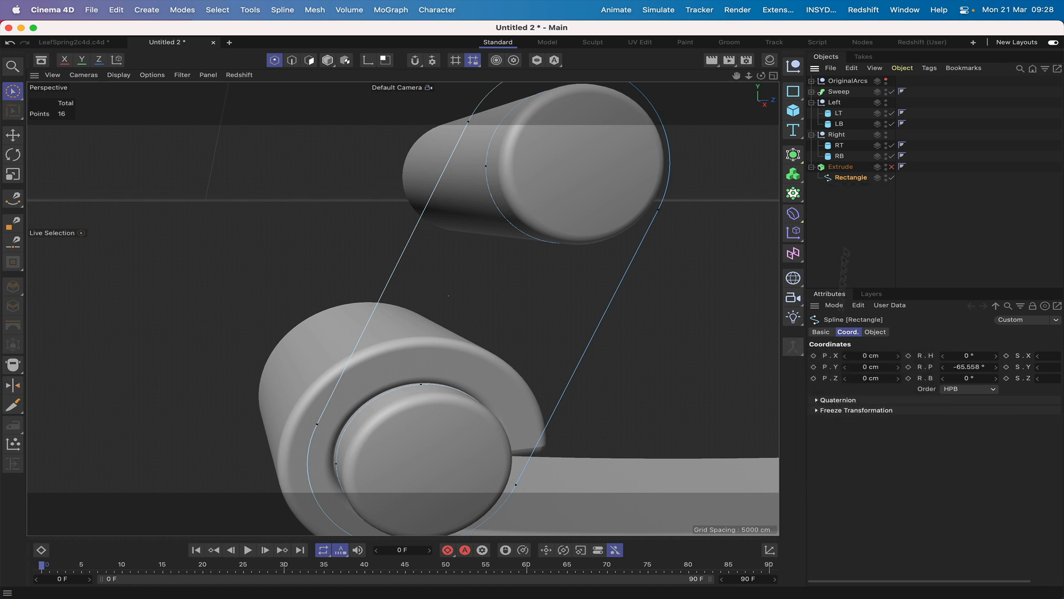
Step: Enable the Extrude generator to form the shackle plate from the merged spline
left_click(892, 167)
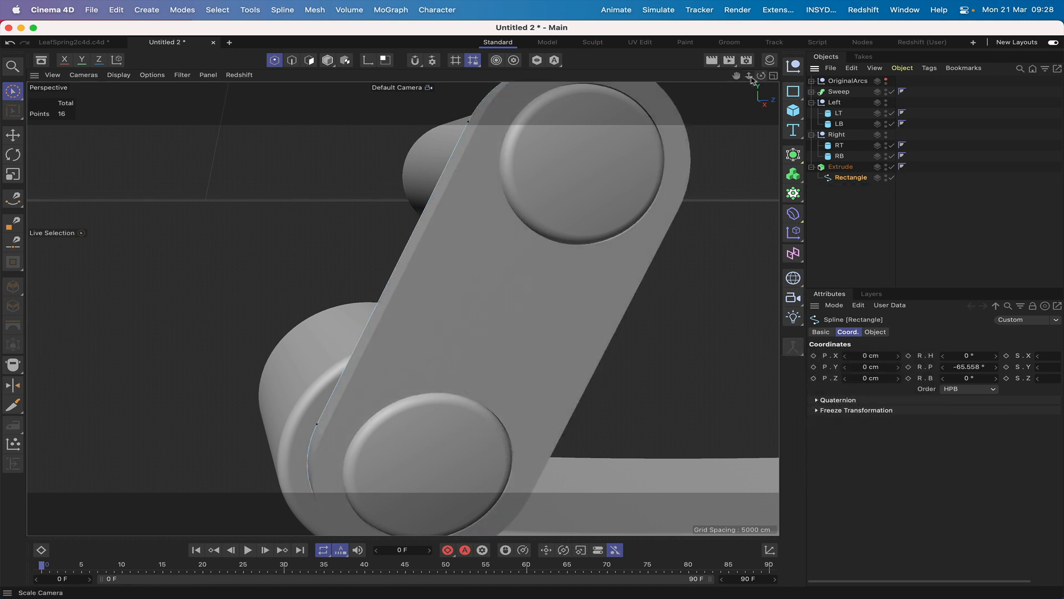
left_click_drag(761, 76, 840, 77)
left_click_drag(493, 313, 492, 312)
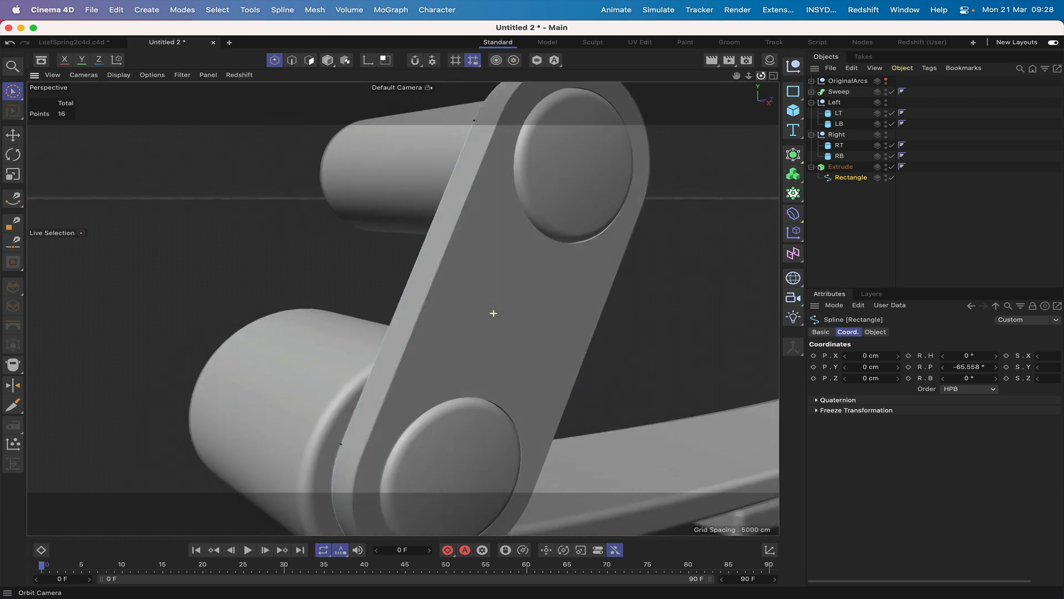
Step: Add a round cap bevel to the Extrude, trying sizes of 0.2 cm and 0.1 cm before setting 0.05 cm
left_click(840, 167)
left_click(944, 332)
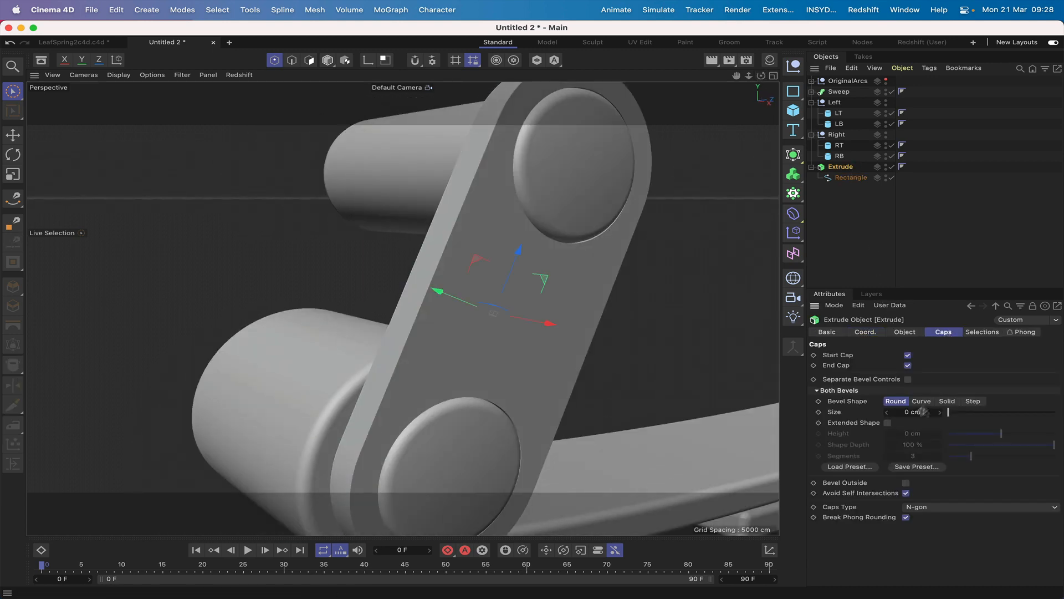
left_click(907, 413)
type("0.2")
key("Return")
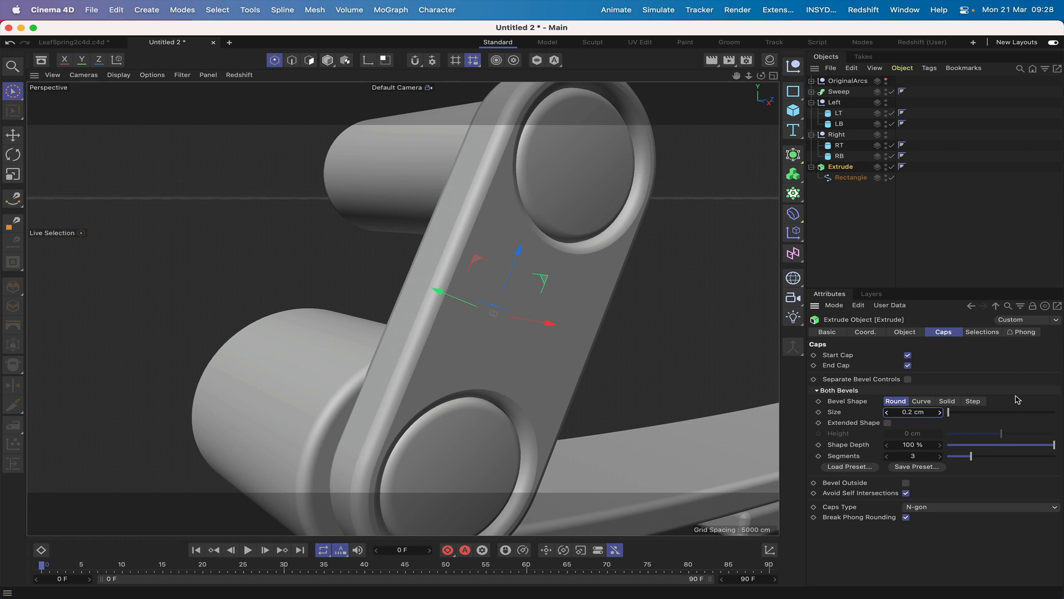
left_click(917, 413)
type("0.1")
key("Return")
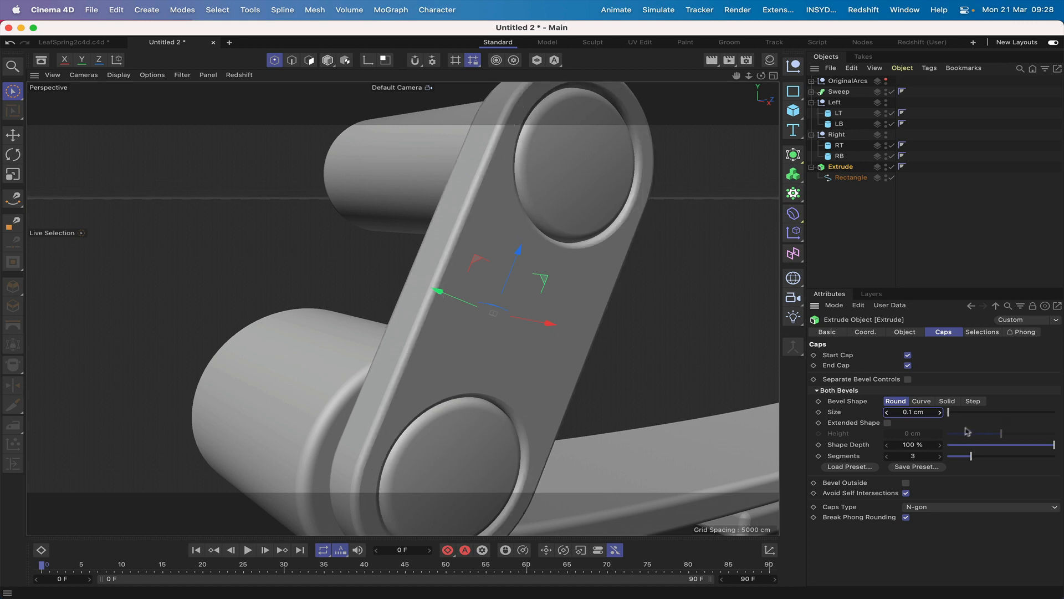
left_click(917, 413)
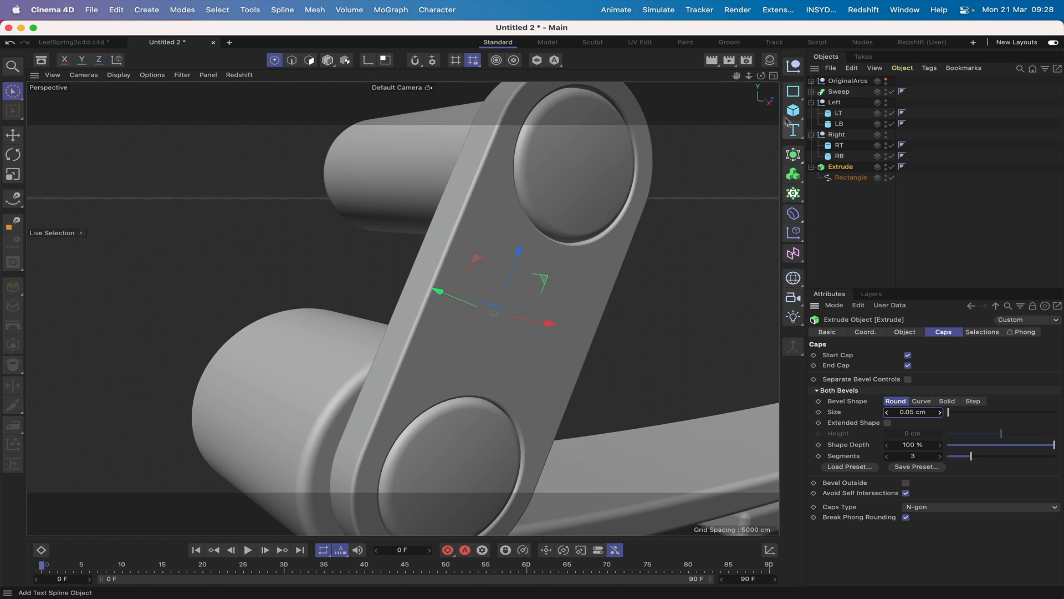
Step: Duplicate the Extrude shackle plate along the X axis to the opposite end of the LT and LB cylinders
right_click_drag(735, 77, 736, 78)
left_click_drag(736, 80, 760, 80)
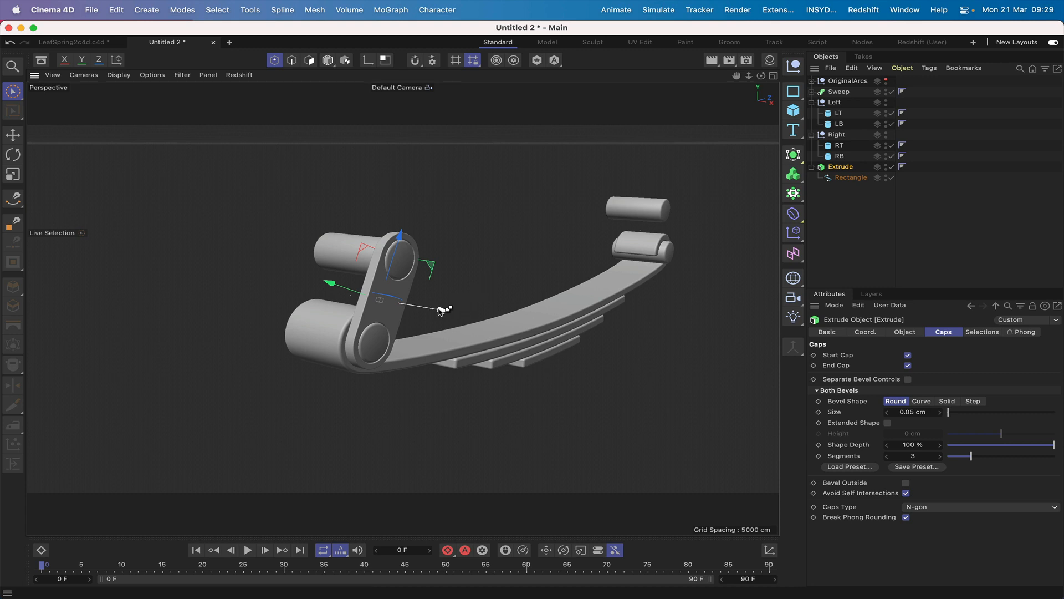
left_click_drag(441, 311, 369, 307, "ctrl")
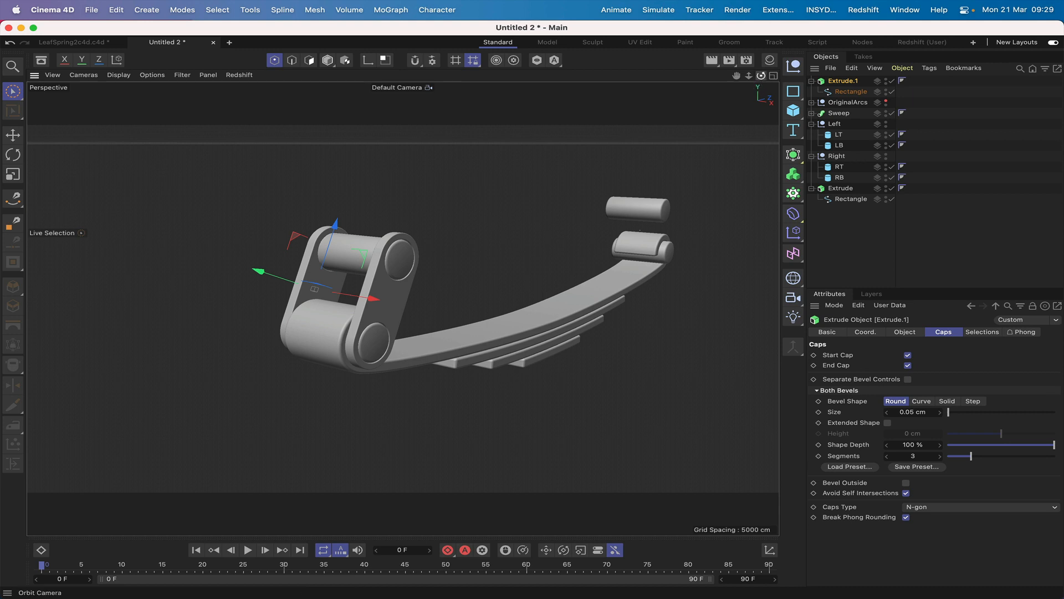
Step: Nudge the duplicated shackle plate slightly inward along the X axis so it sits against the cylinders
left_click_drag(761, 76, 761, 76)
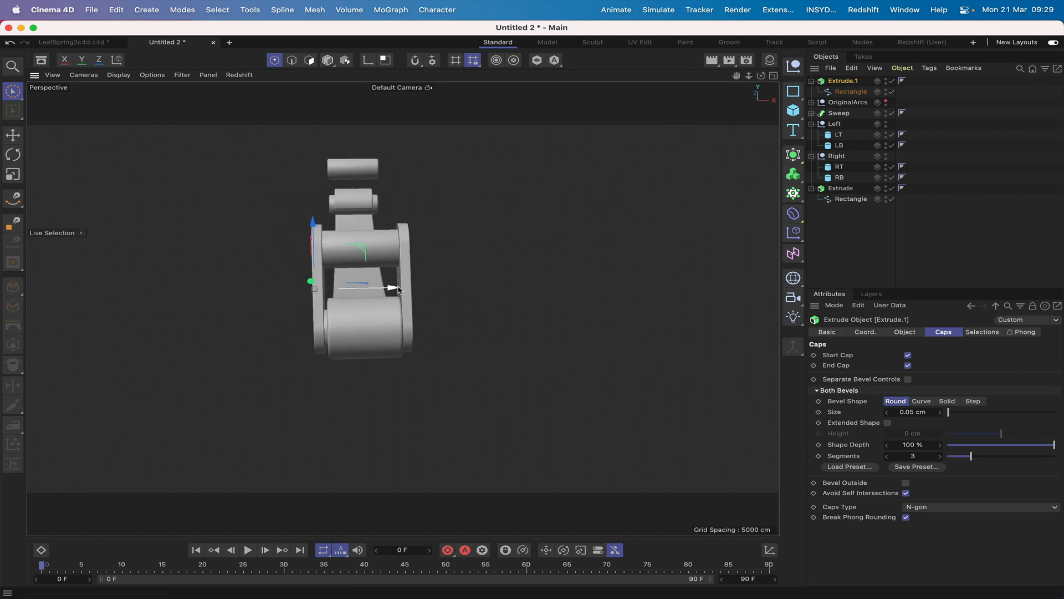
left_click_drag(397, 289, 403, 290)
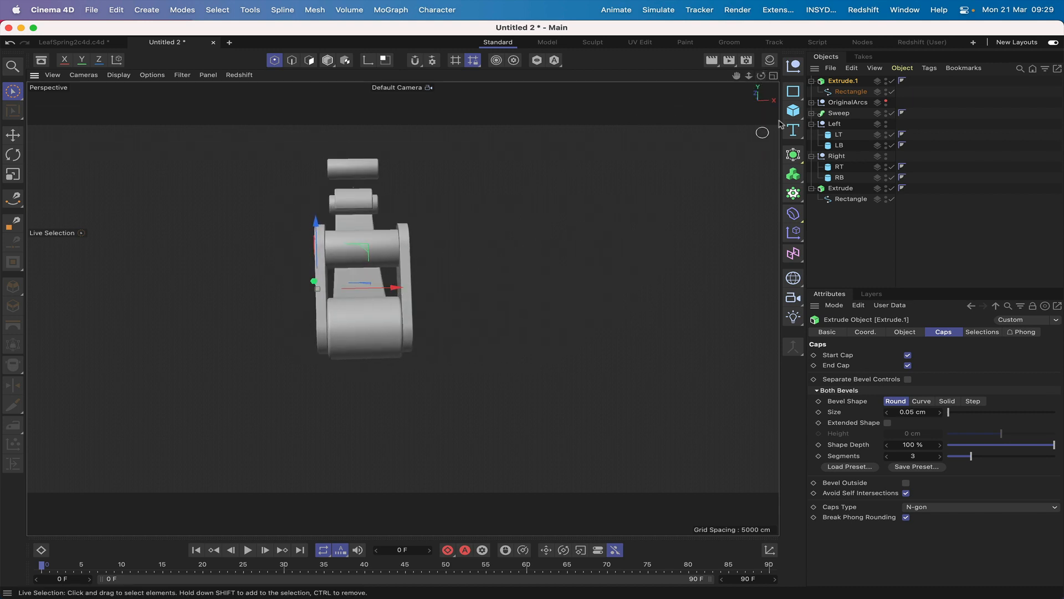
left_click_drag(761, 76, 736, 76)
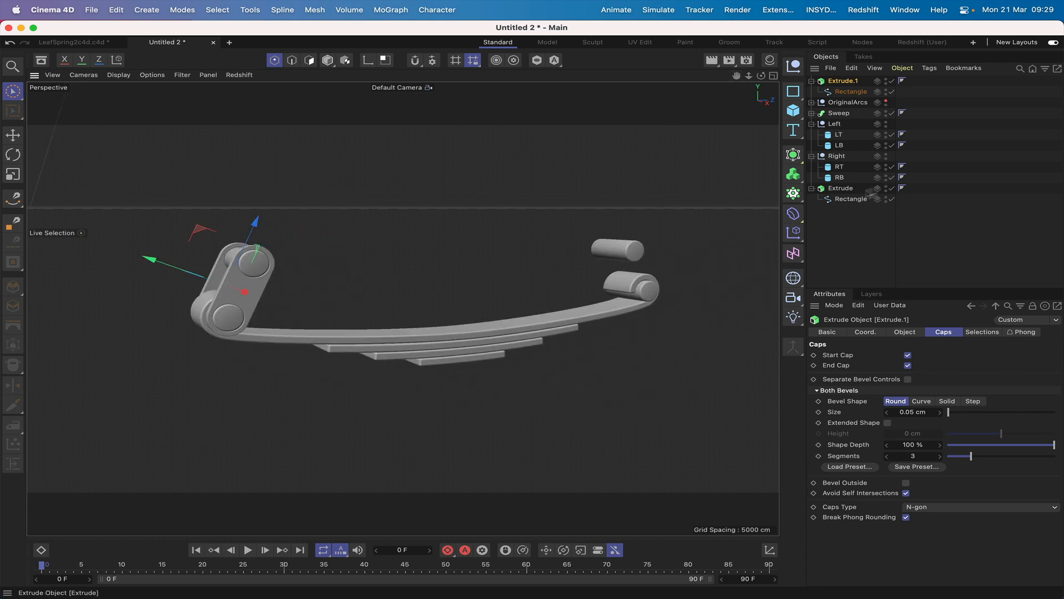
Step: Move Extrude.1 below Extrude in the object hierarchy and collapse both generators
left_click_drag(844, 82, 832, 215)
left_click(811, 189)
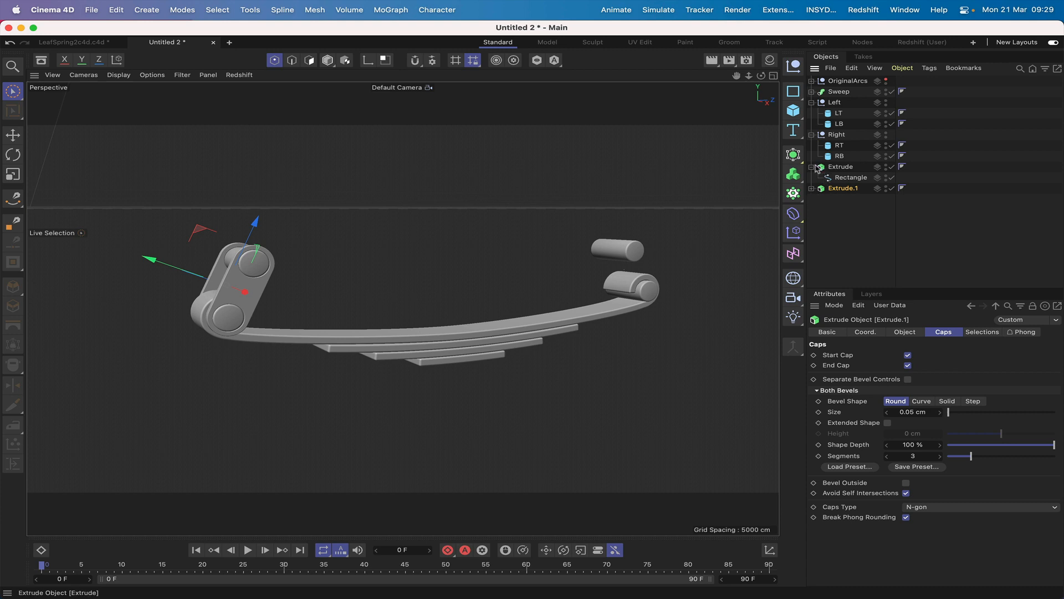
left_click(812, 167)
left_click(837, 166)
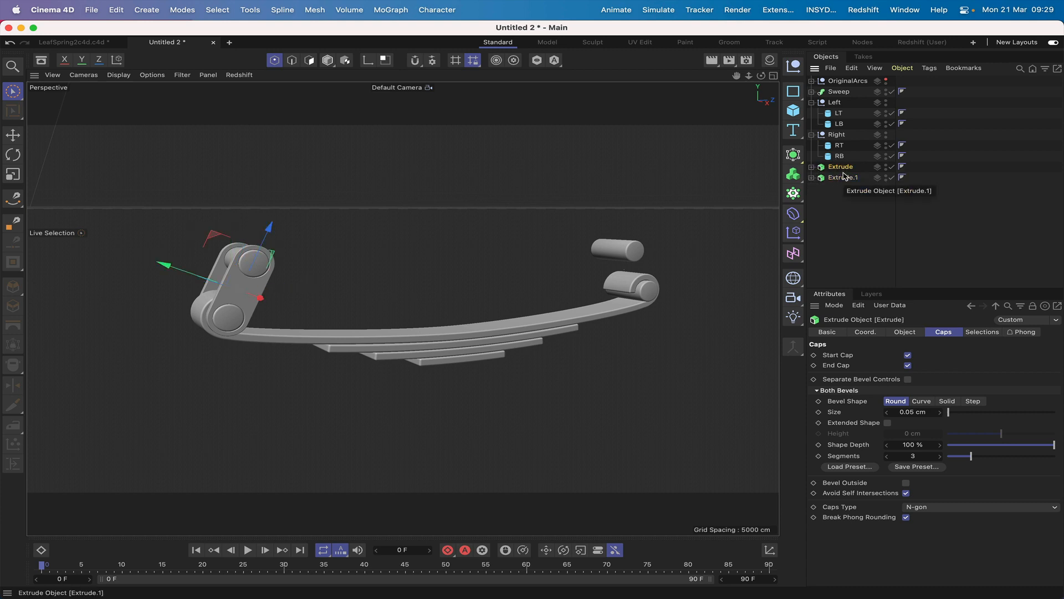
key("alt+g")
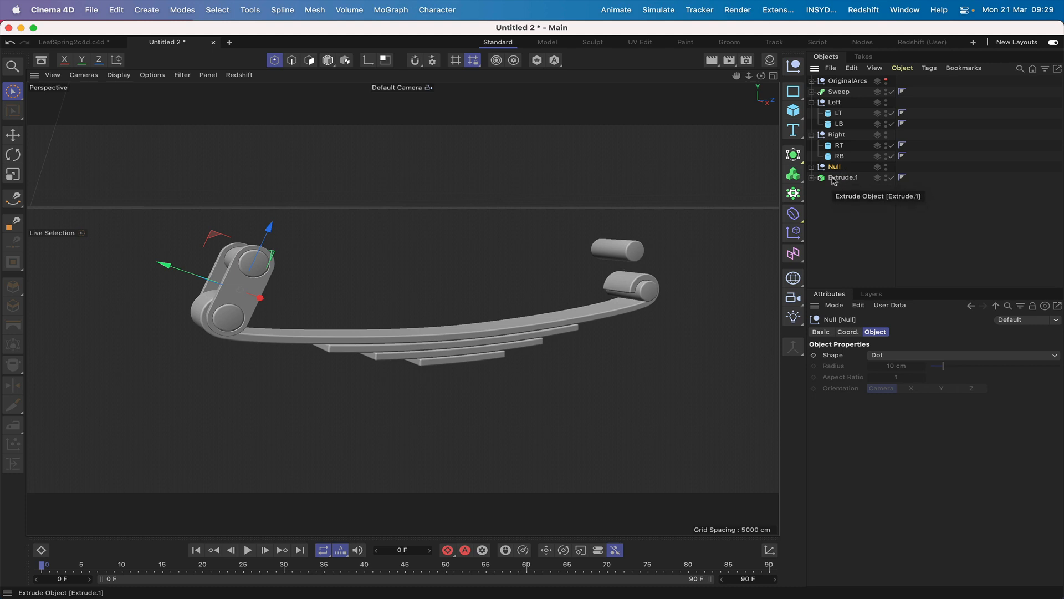
key("super+z")
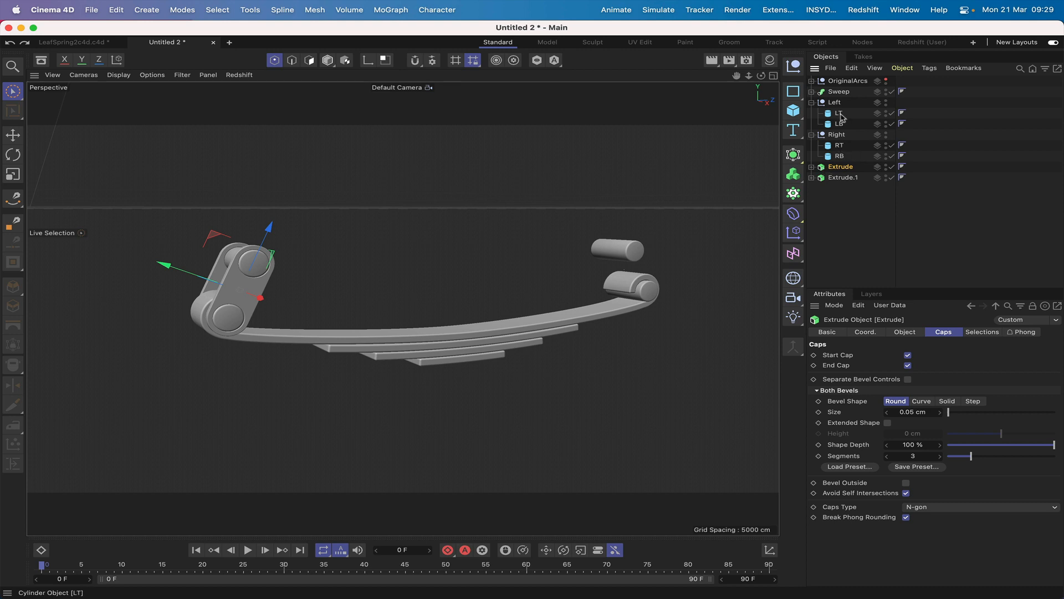
Step: Create a null, centre it on the LT cylinder by zeroing its position as LT's child, and return it to the top level
left_click(793, 66)
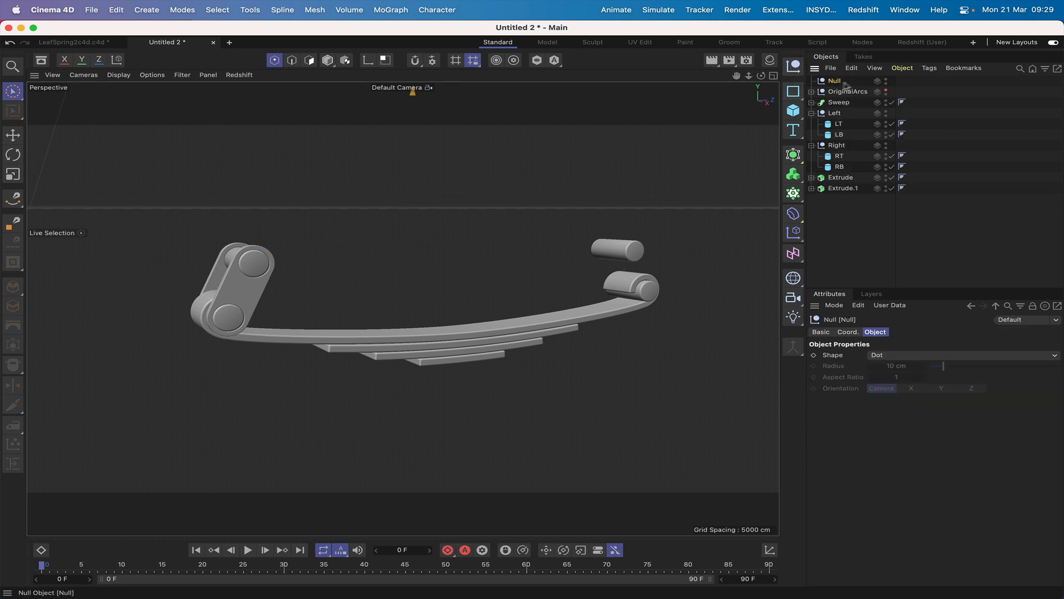
left_click_drag(836, 83, 843, 124)
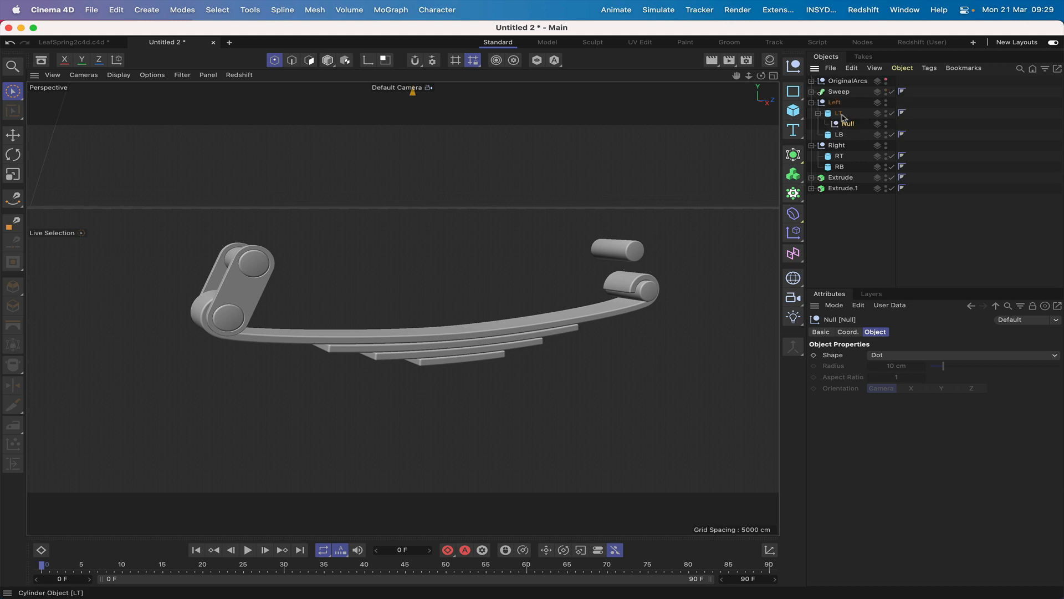
left_click(848, 332)
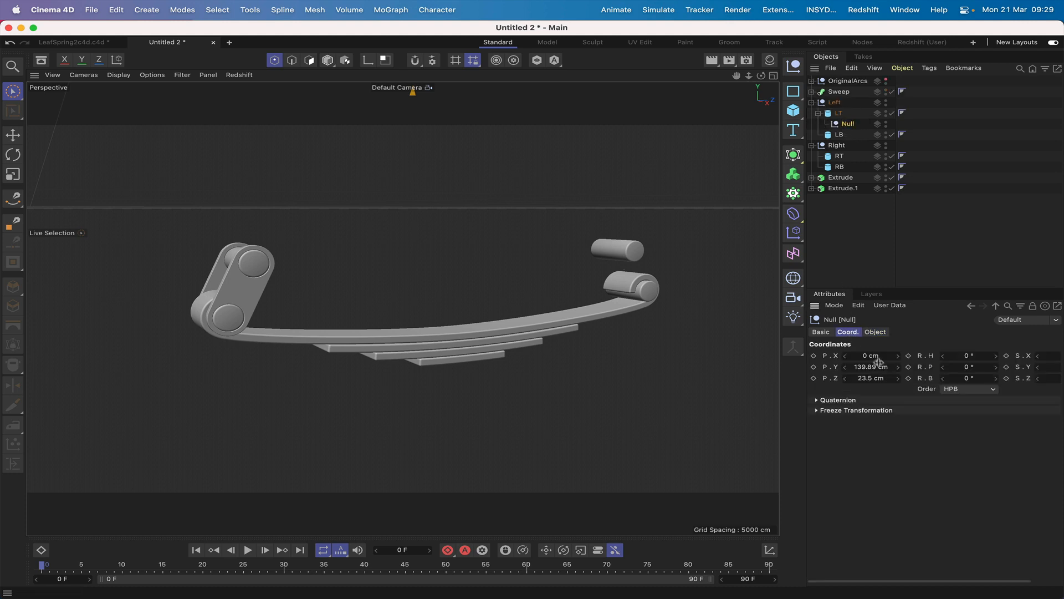
key("Return")
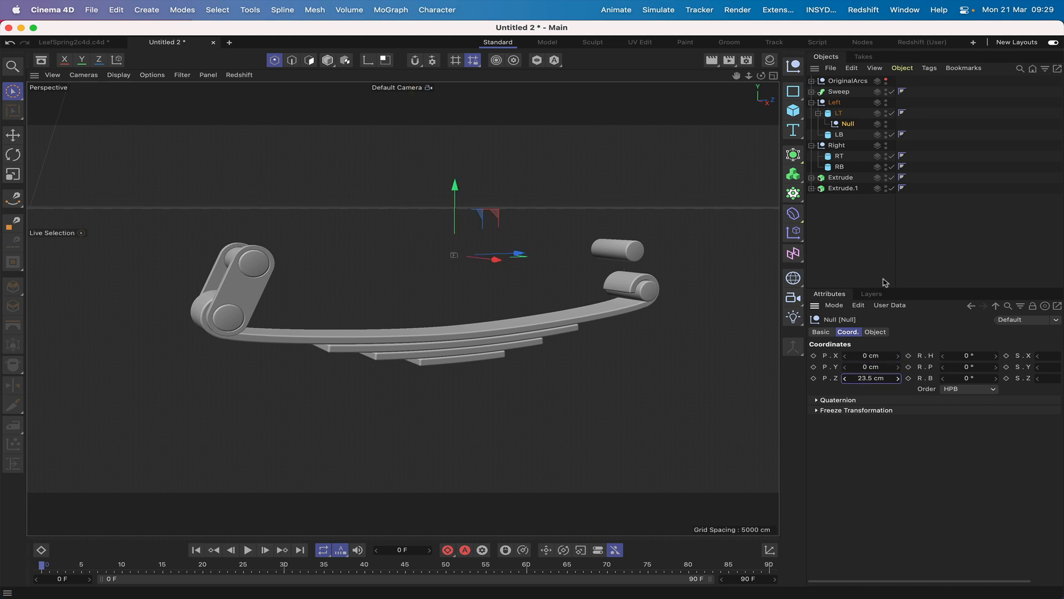
left_click(869, 378)
key("Return")
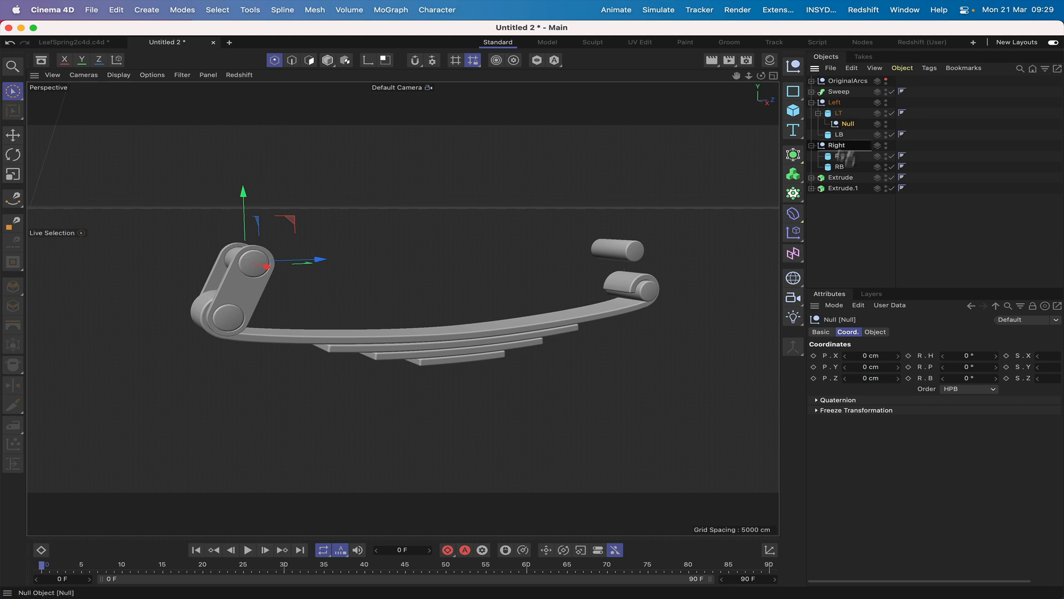
left_click_drag(840, 150, 821, 220)
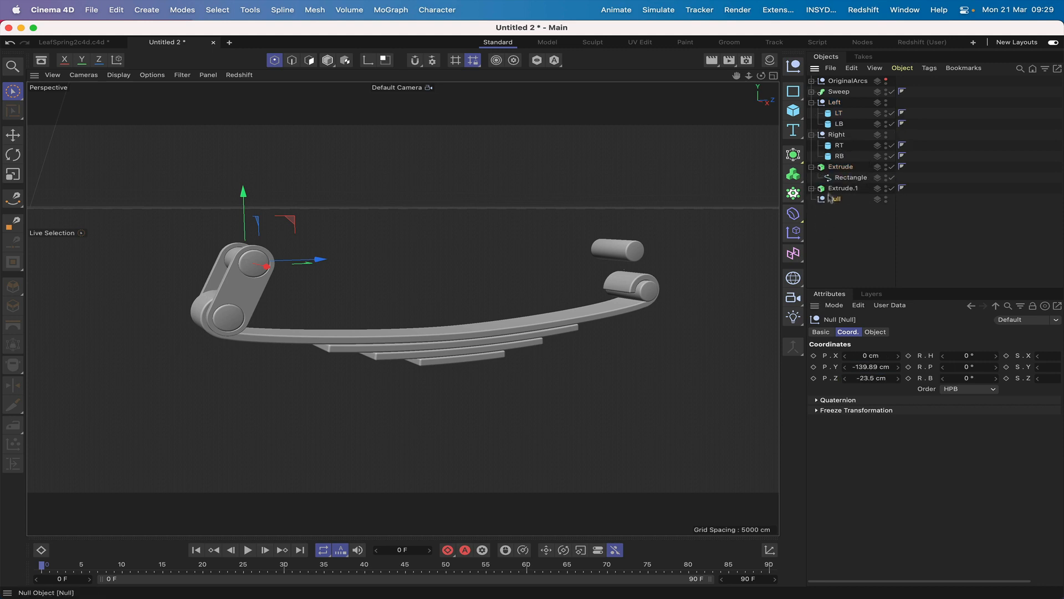
left_click(812, 167)
left_click_drag(865, 177, 839, 191)
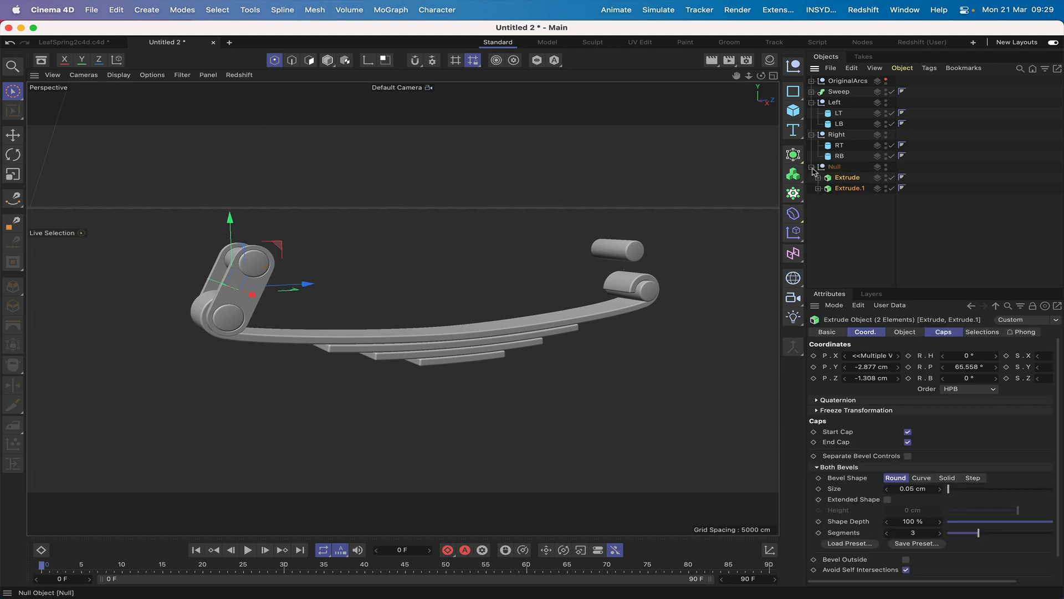
left_click(835, 168)
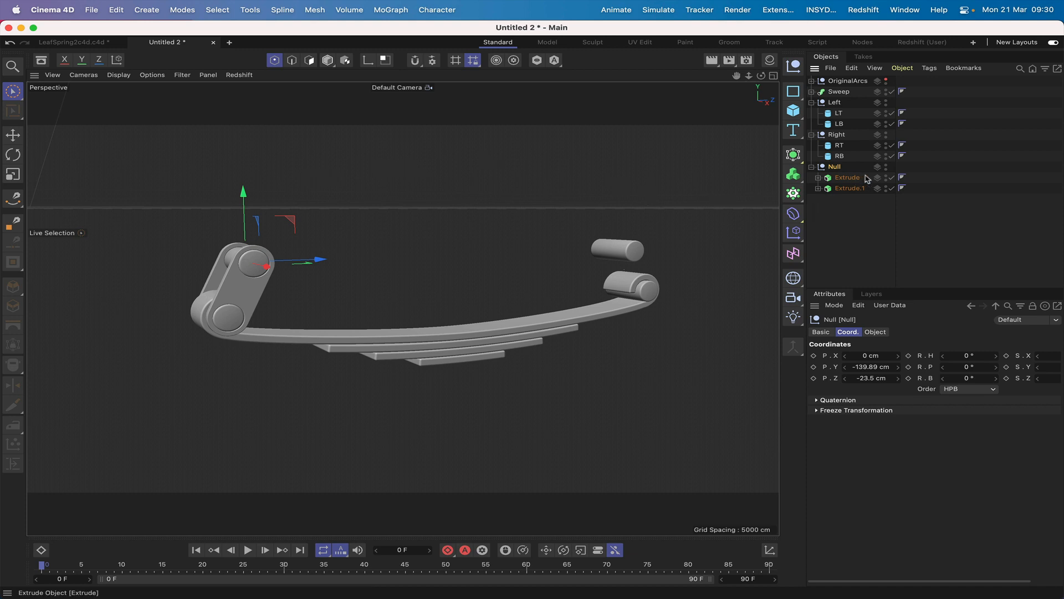
left_click_drag(866, 176, 831, 204)
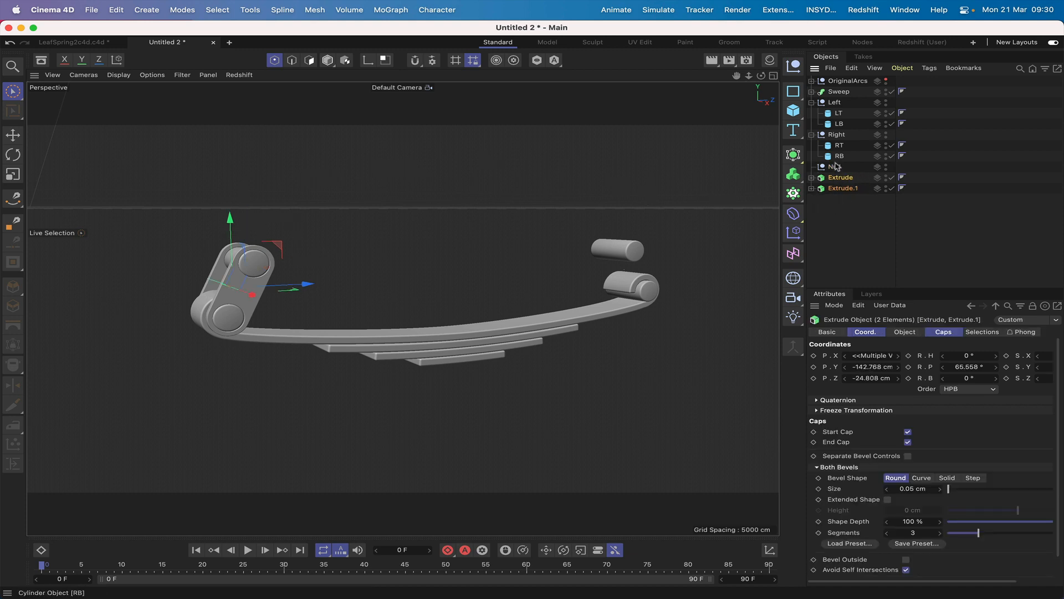
Step: Add a Target tag to the null with the LB cylinder as its Target Object
left_click(836, 166)
left_click(930, 68)
mouse_move(954, 88)
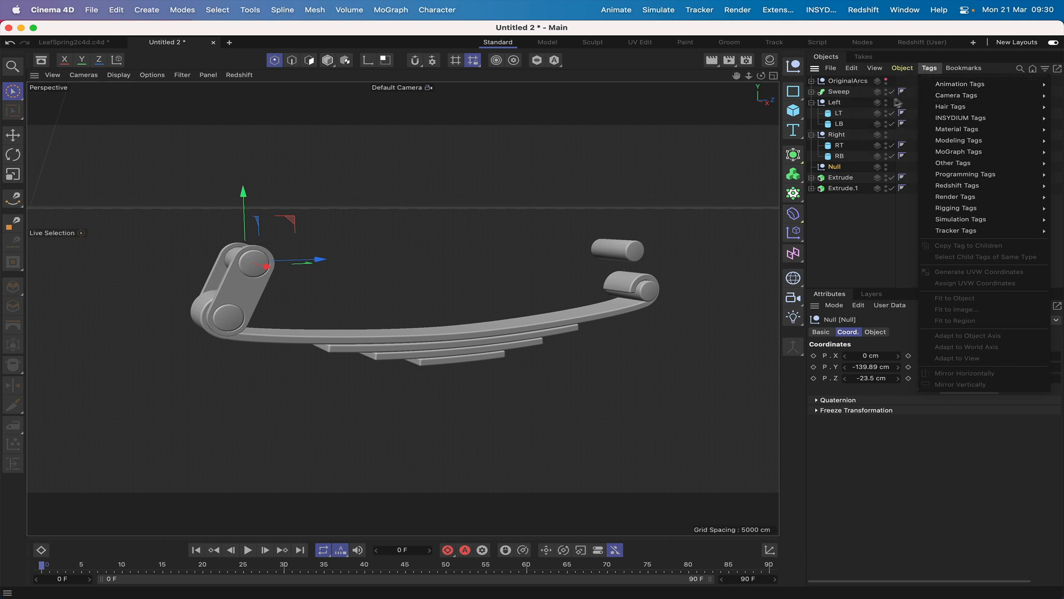
left_click(881, 117)
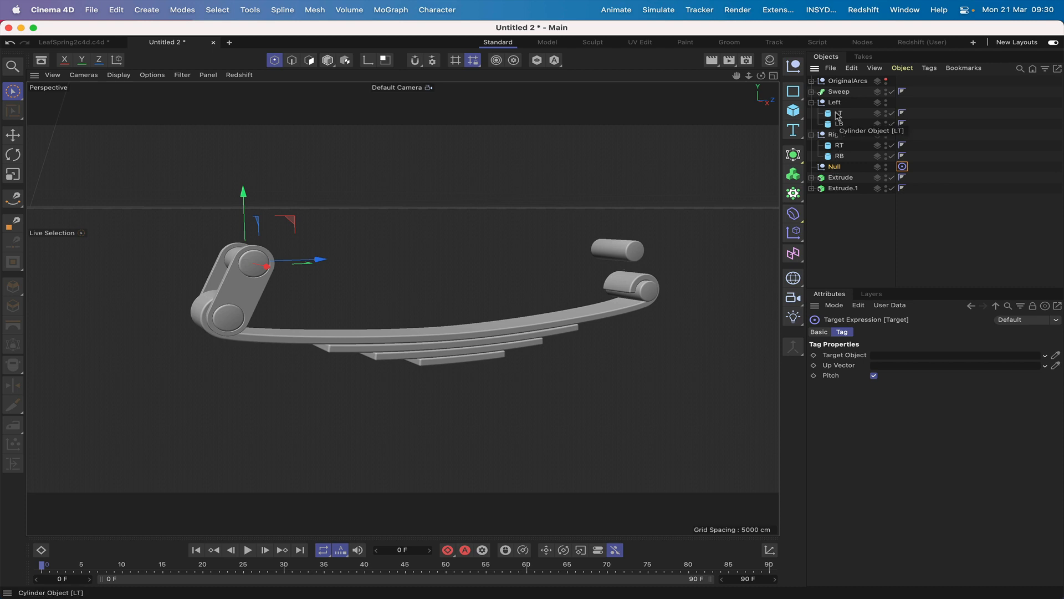
left_click_drag(839, 124, 881, 355)
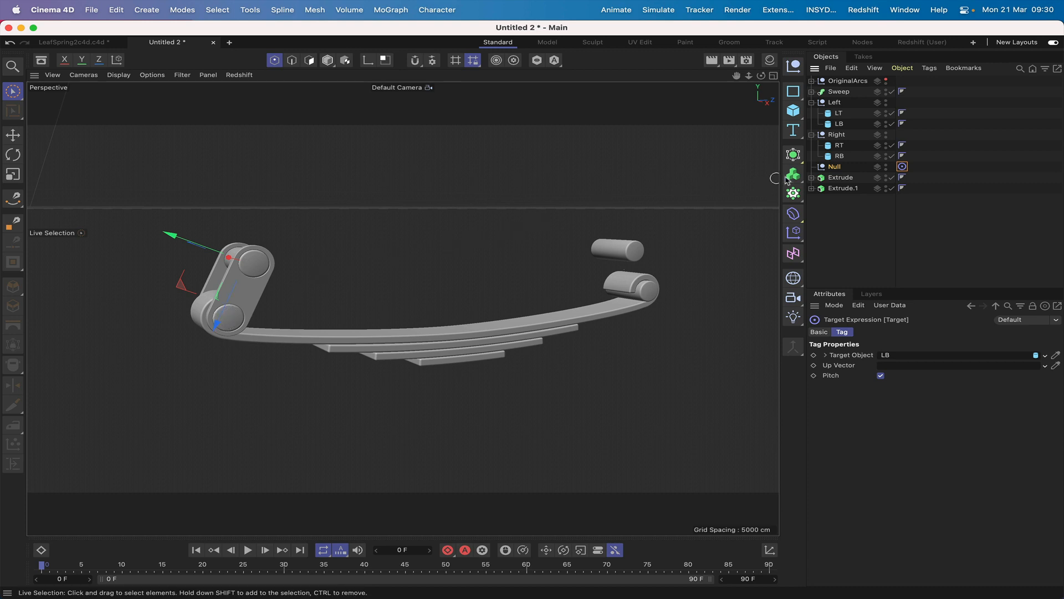
Step: Parent both Extrude plates under the targeted null and rename the null LBracket
left_click_drag(838, 182, 839, 169)
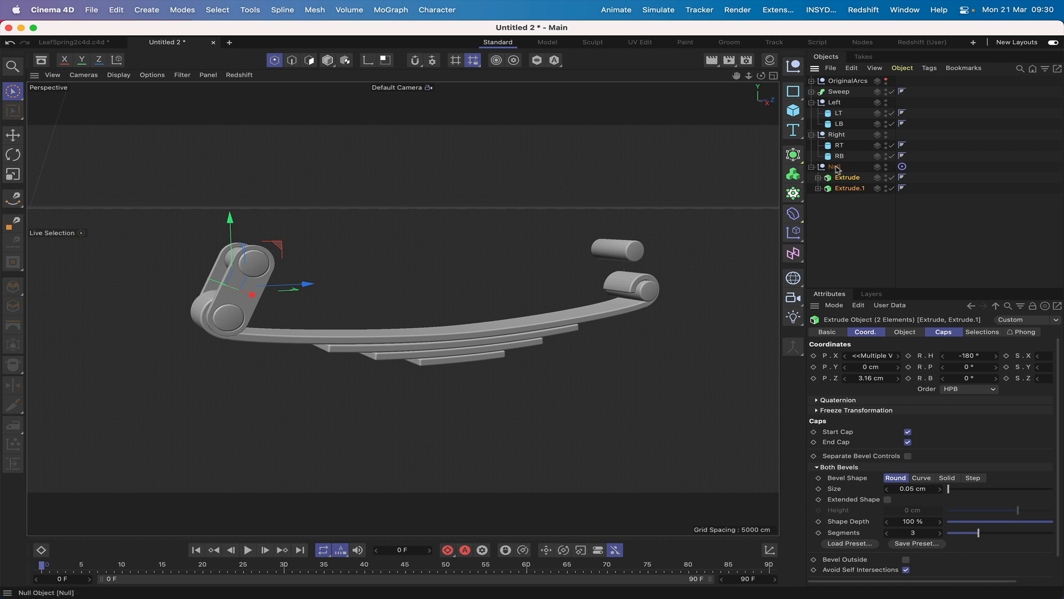
left_click(836, 167)
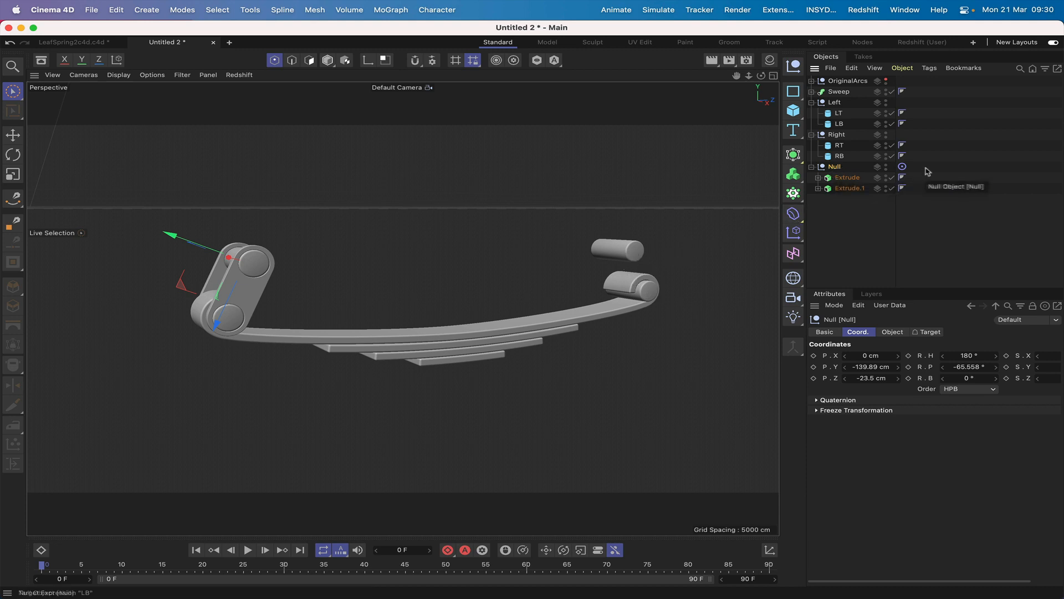
double_click(831, 168)
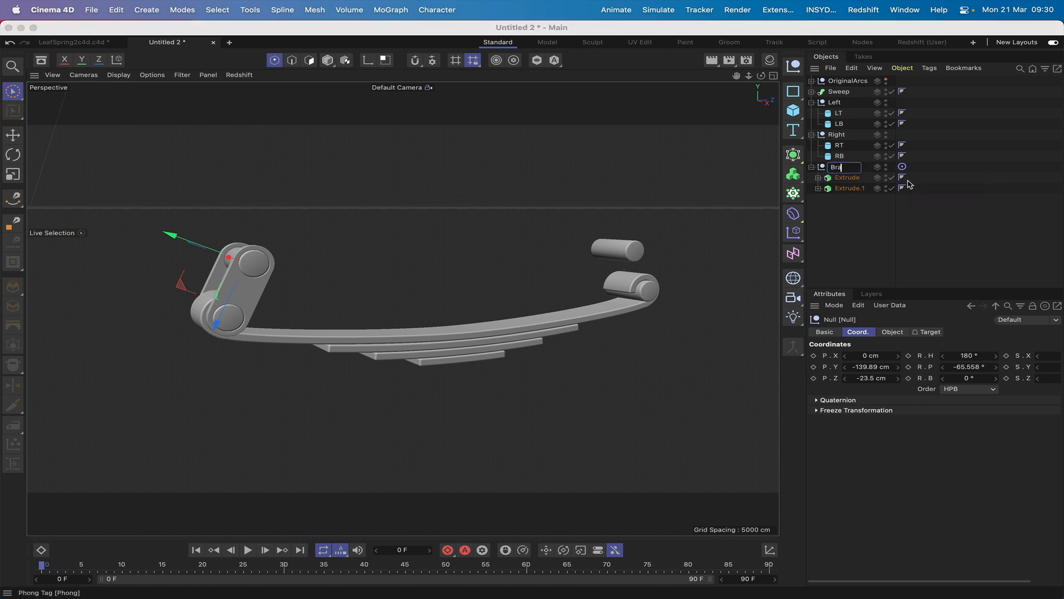
type("Bracke")
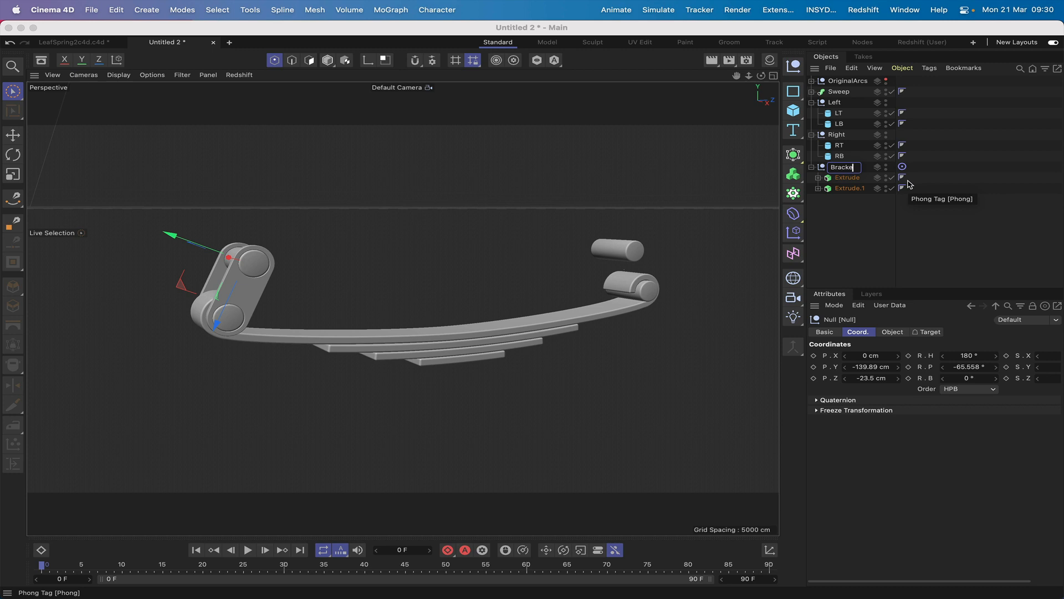
type("y")
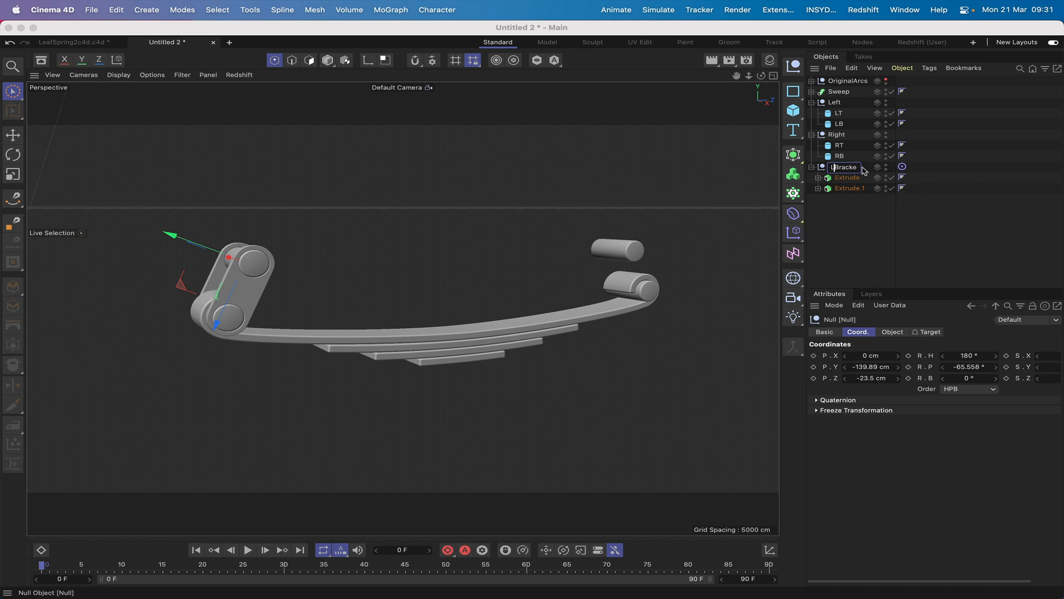
left_click(845, 221)
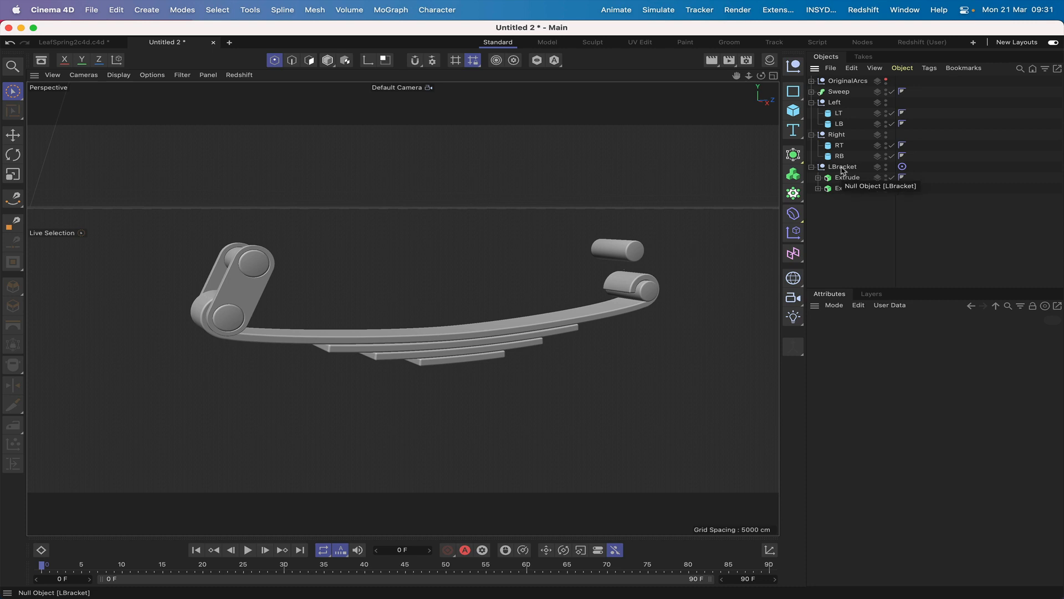
Step: Duplicate LBracket with its plates and disable the copy's Target tag
left_click_drag(842, 170, 826, 210)
left_click(902, 199)
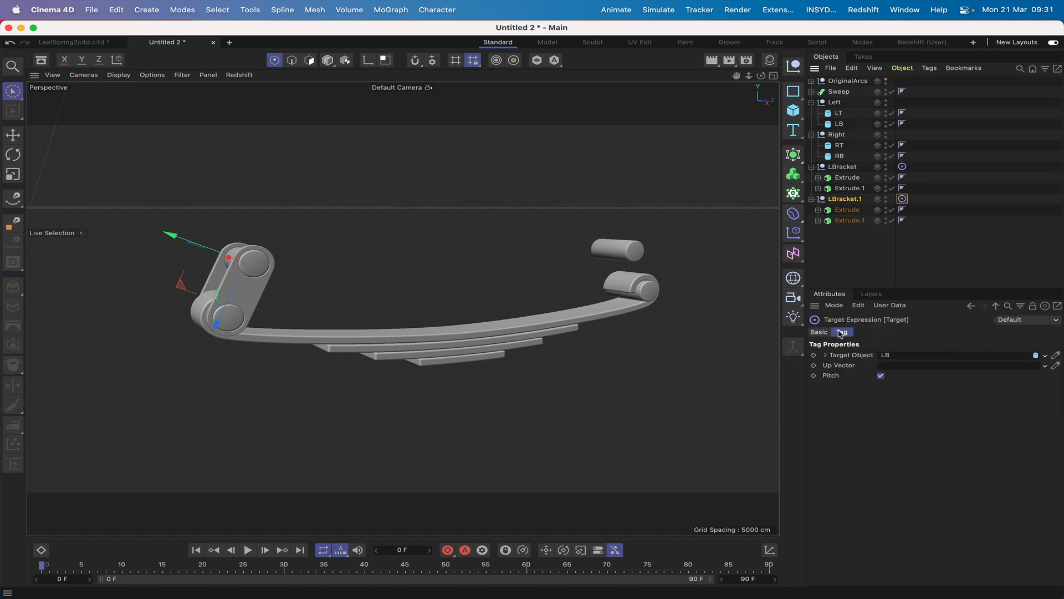
left_click(820, 332)
left_click(887, 412)
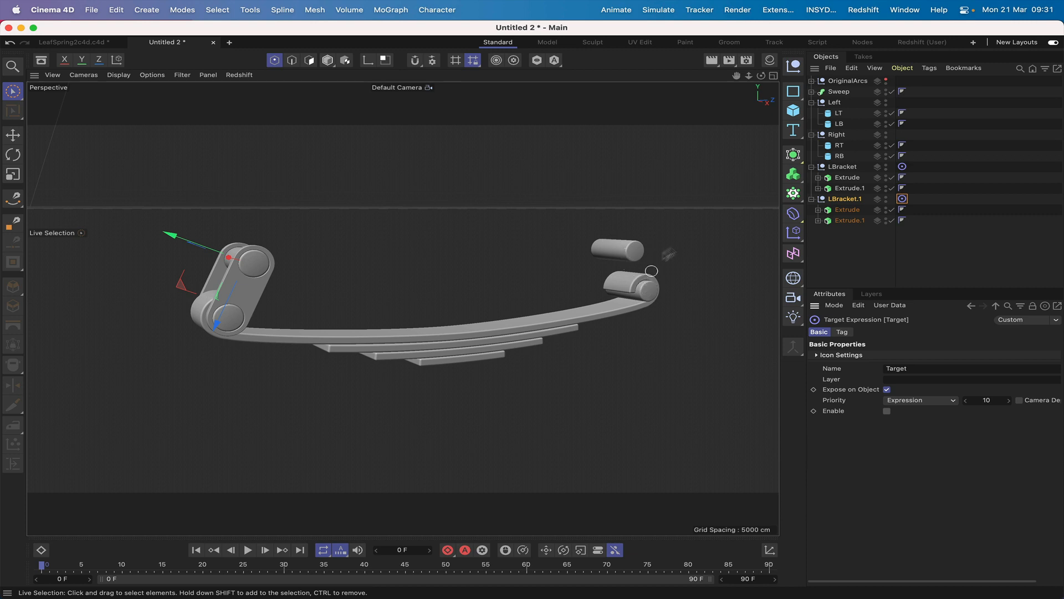
Step: Rename the duplicated bracket null as RBracket
left_click(846, 200)
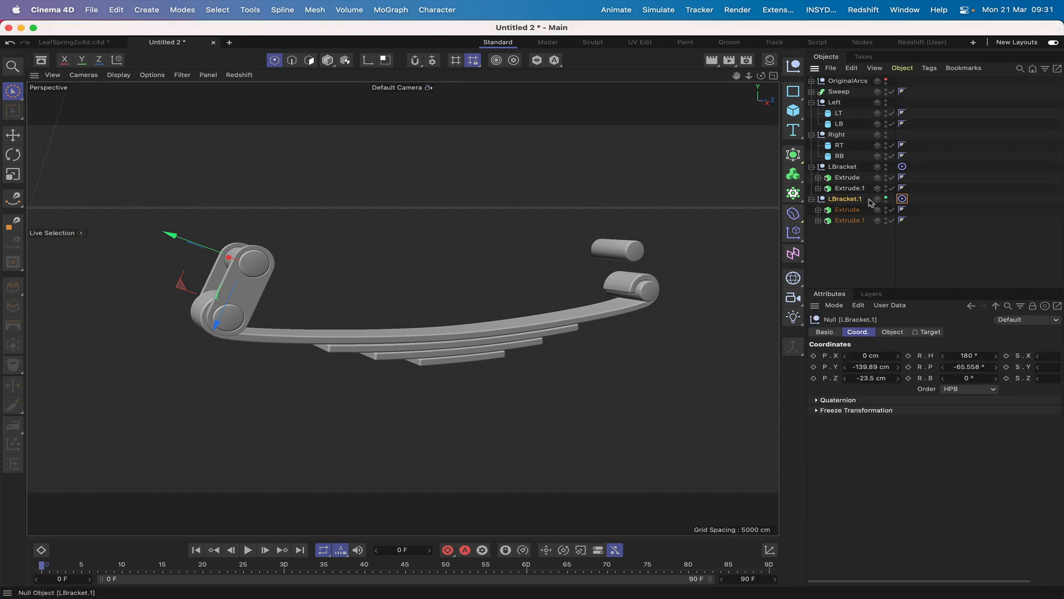
double_click(857, 201)
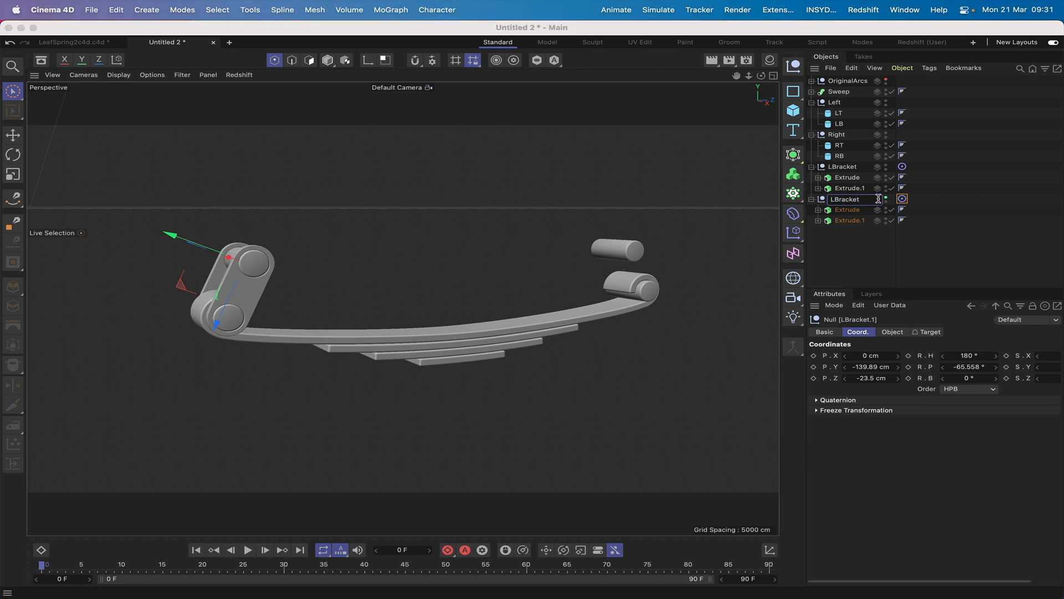
left_click(831, 200)
key("Right")
left_click(852, 237)
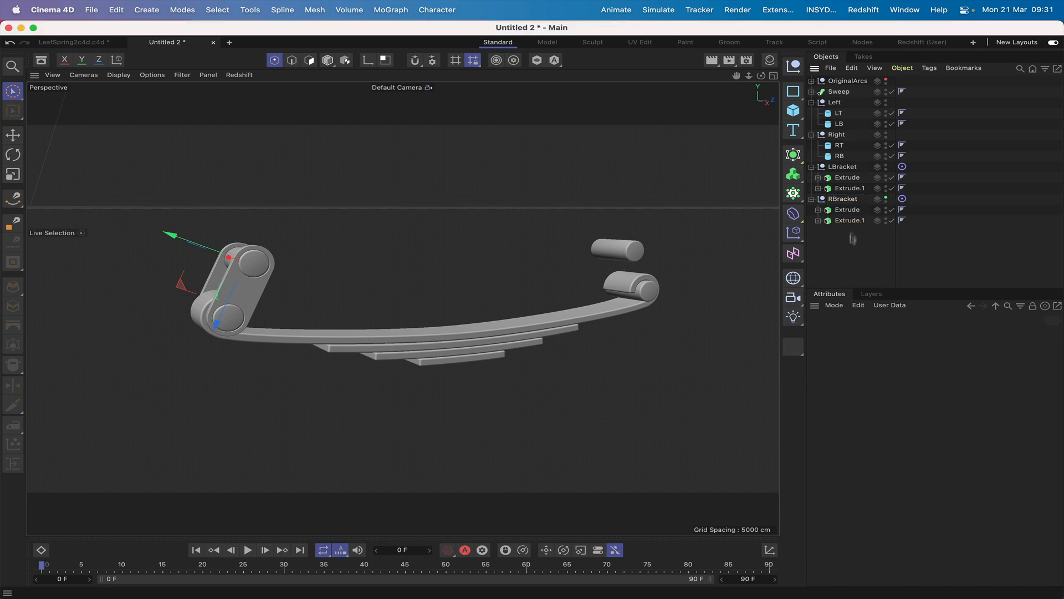
Step: Set RBracket's heading rotation to 0° and move it along world Z to about 23.5 cm, onto the RT and RB cylinders
left_click(847, 200)
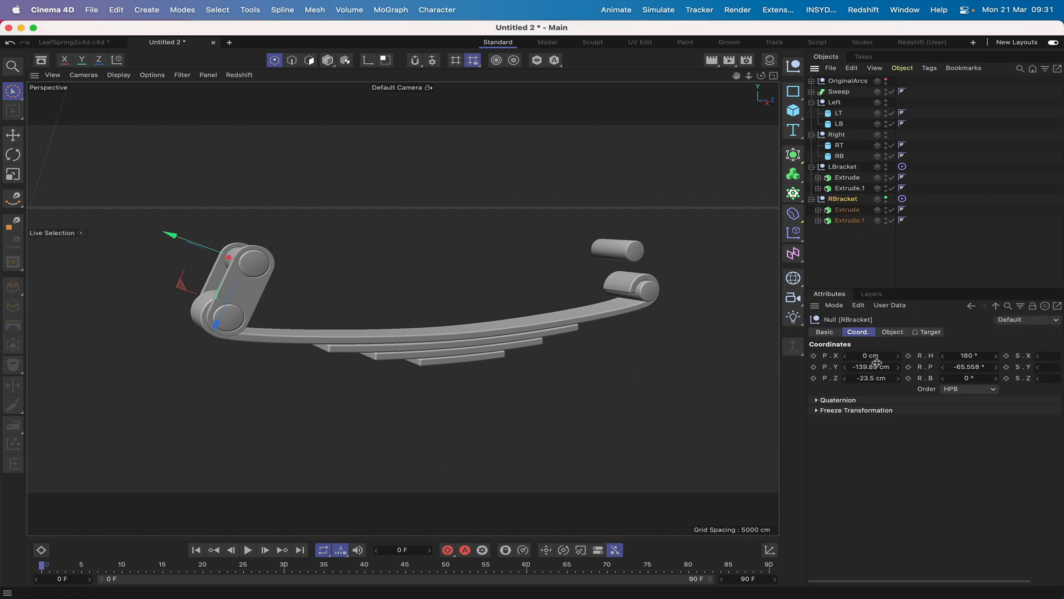
left_click(963, 358)
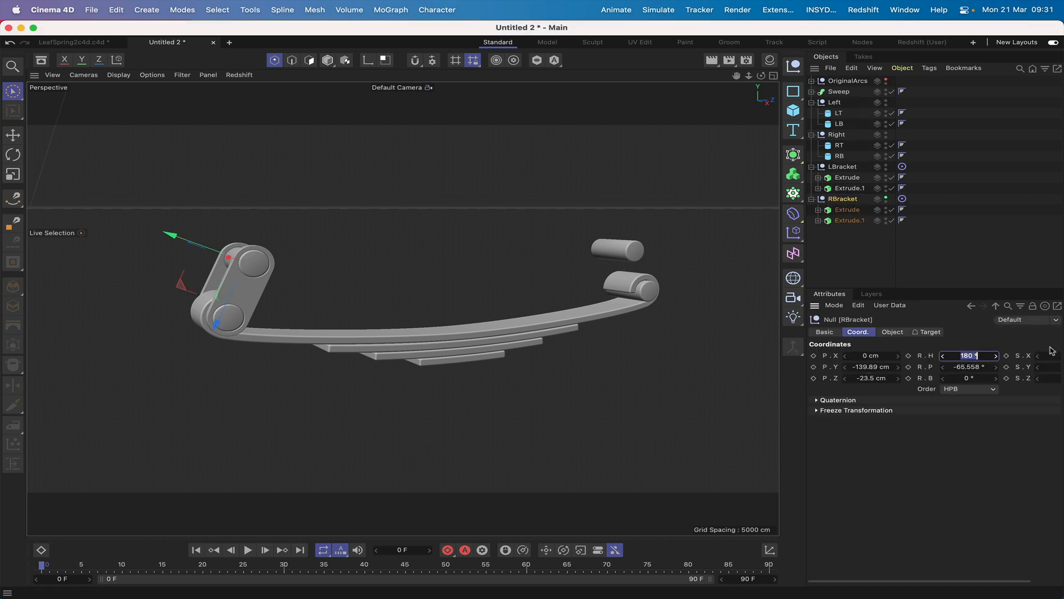
type("0")
key("Return")
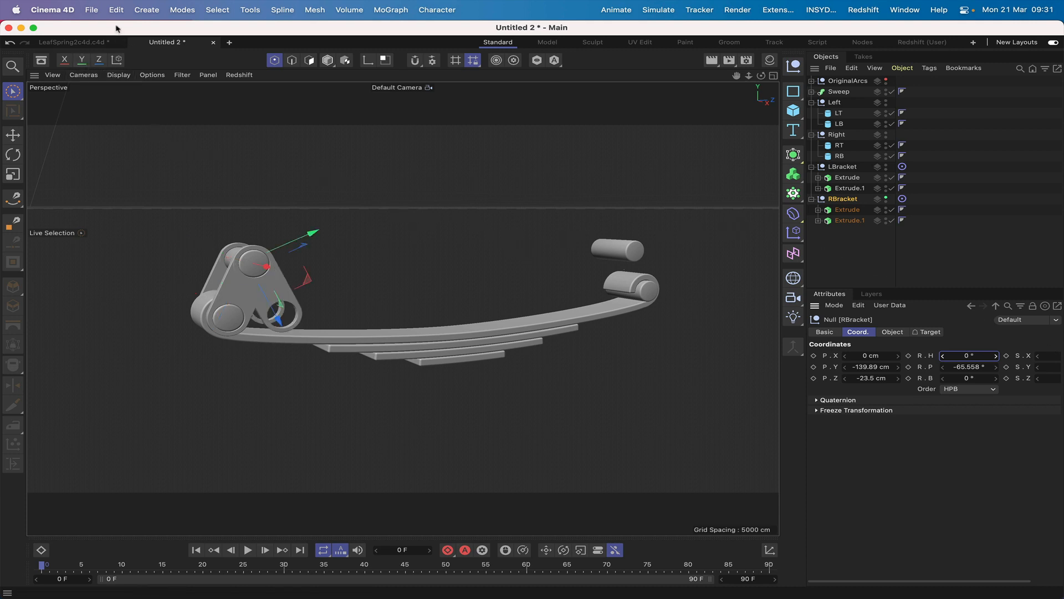
left_click(116, 60)
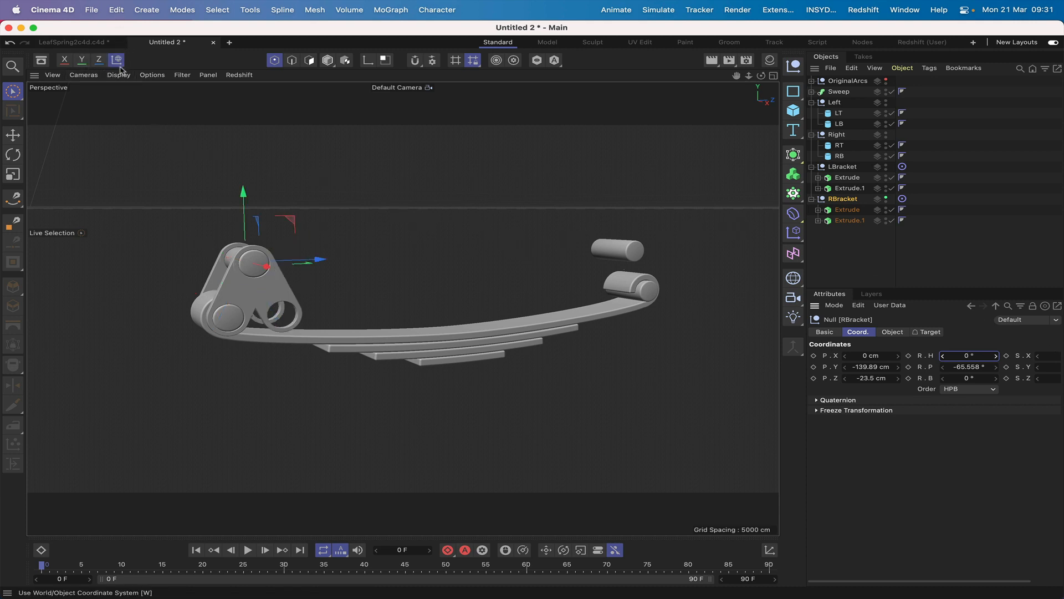
left_click_drag(316, 261, 669, 229)
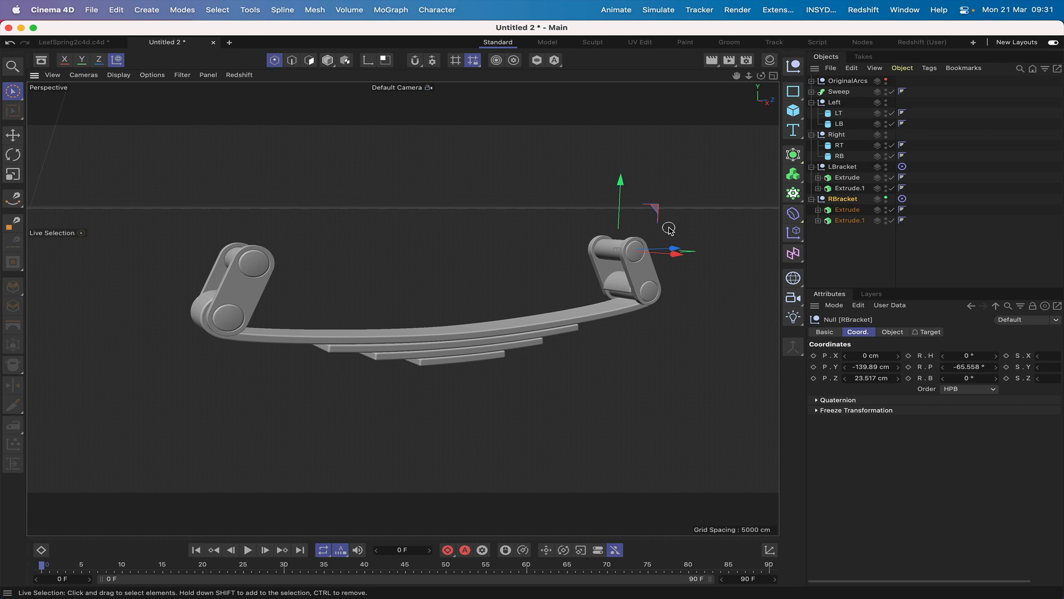
Step: Fine-tune RBracket's position along Z to about 23.5 cm in the right view, centring it on the RT and RB cylinders
key("F3")
key("s")
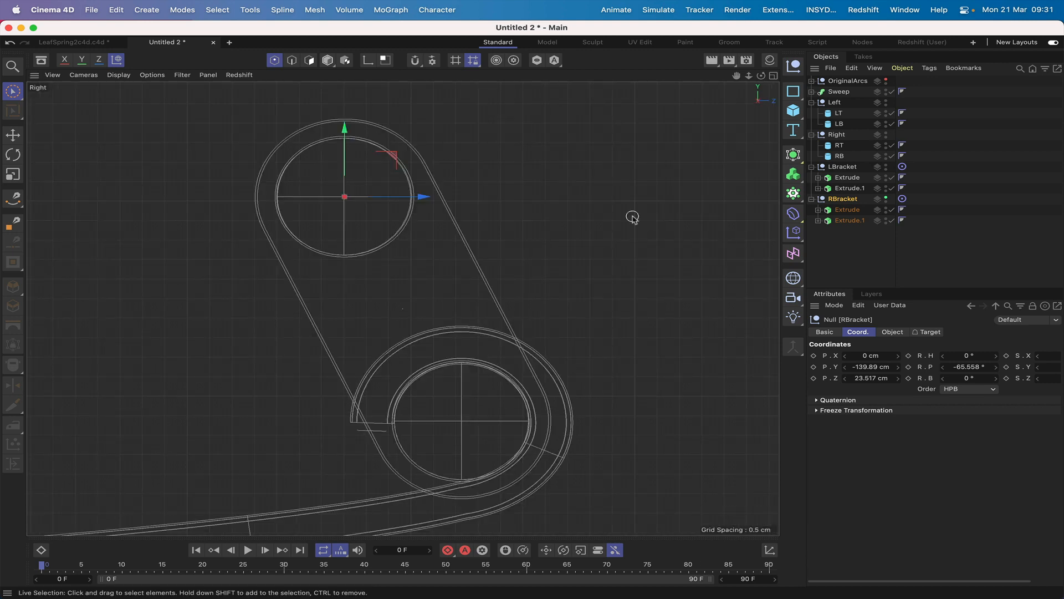
left_click_drag(426, 200, 425, 201)
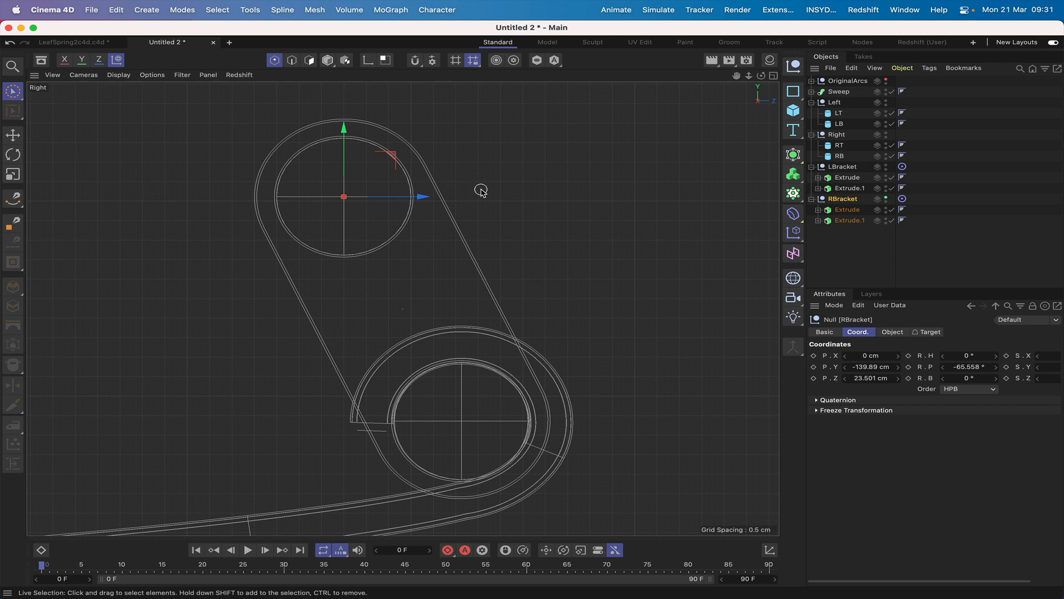
key("F1")
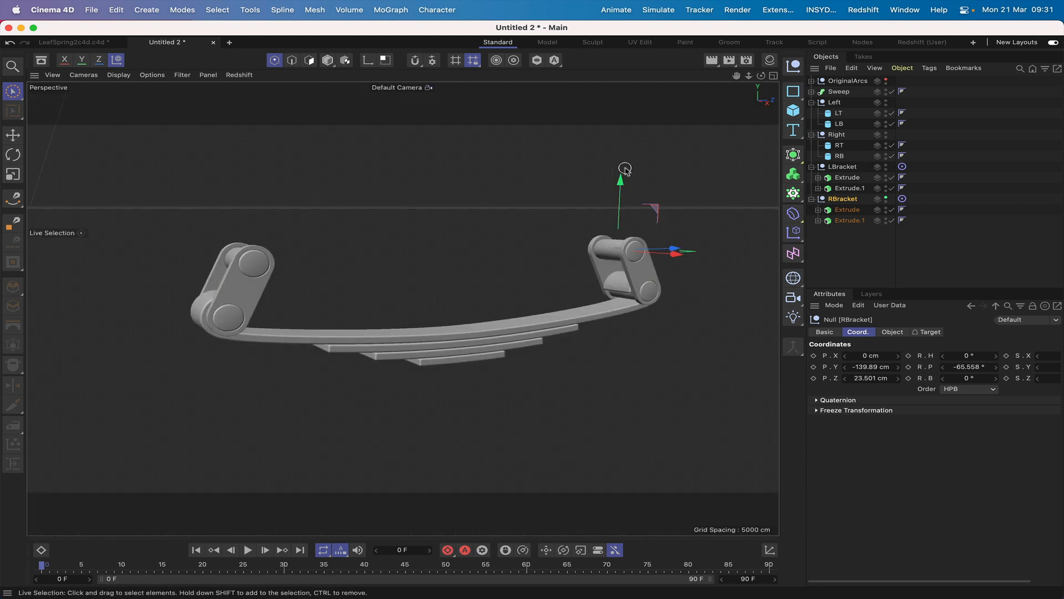
Step: Set the target object of RBracket's Target tag to the RB cylinder
left_click(903, 199)
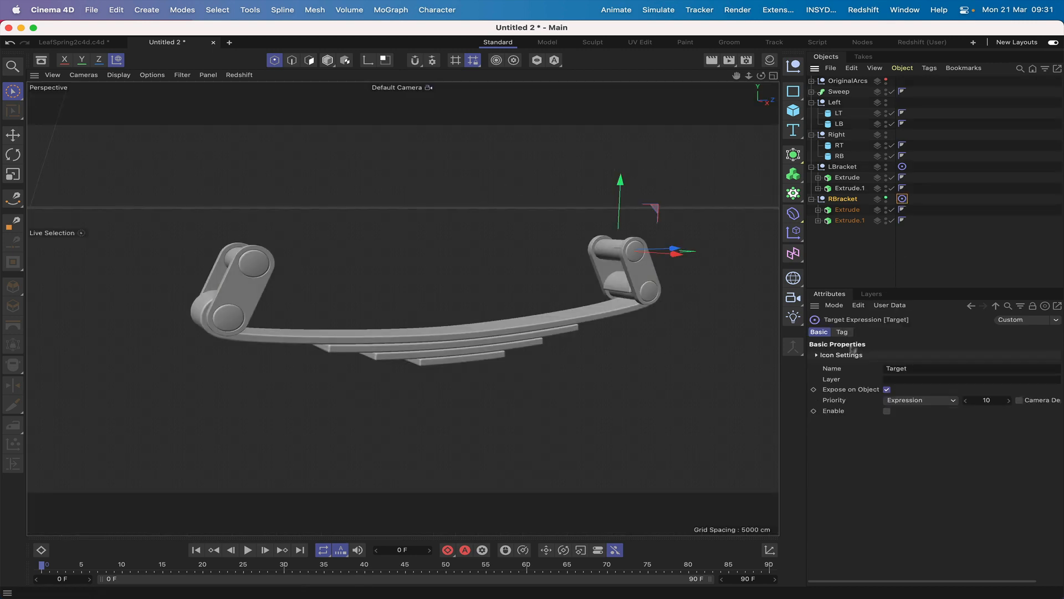
left_click(849, 332)
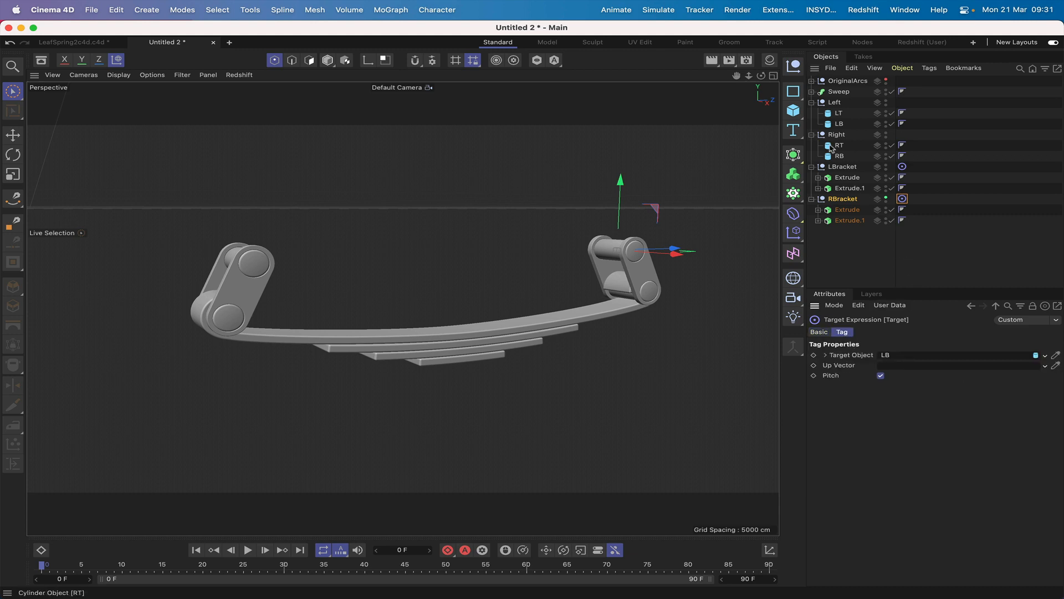
left_click_drag(837, 156, 896, 358)
Step: Switch RBracket's axis display to the object coordinate system and examine its orientation and fit around the right-hand cylinders
left_click(844, 199)
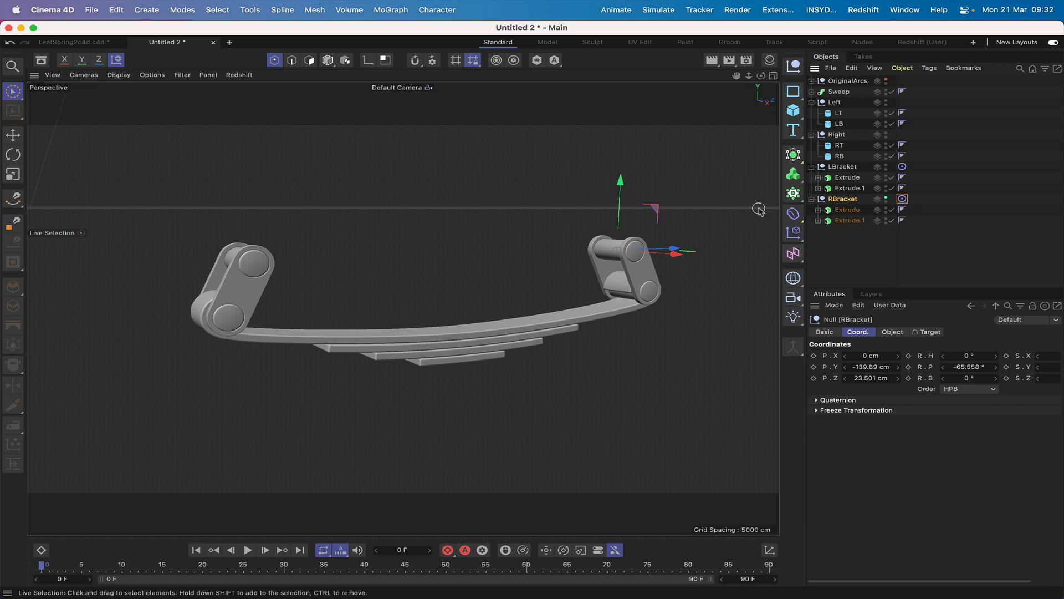
left_click(116, 59)
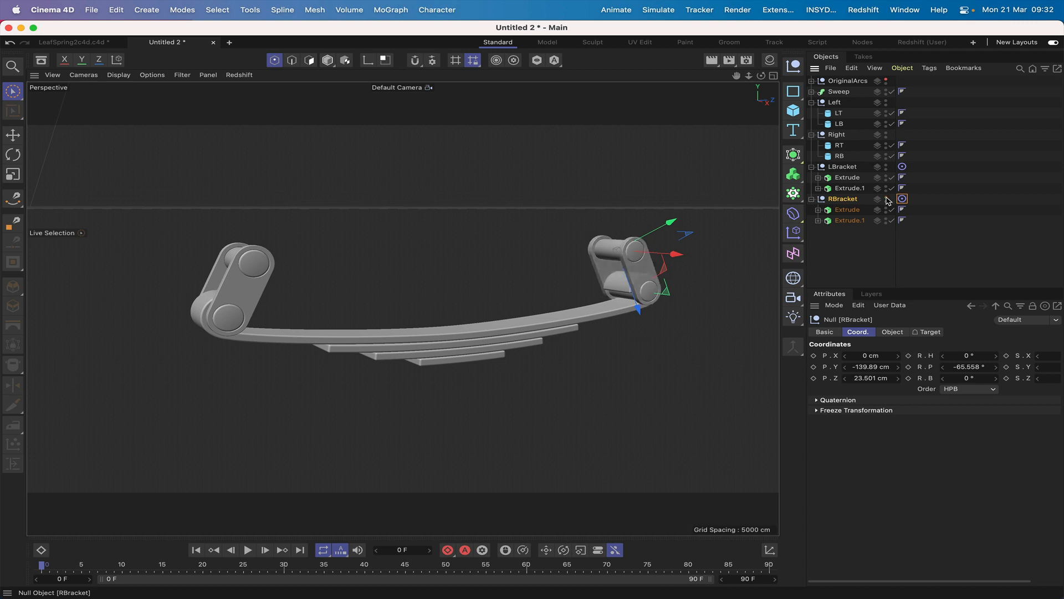
left_click_drag(761, 76, 646, 75)
right_click_drag(737, 75, 831, 75)
right_click_drag(736, 76, 744, 76)
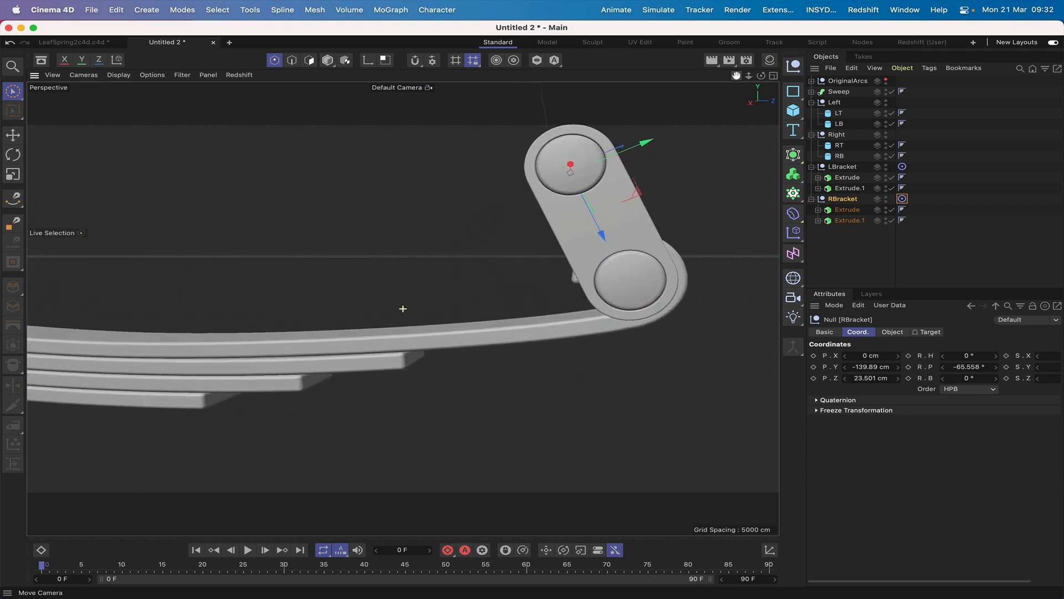
left_click_drag(736, 76, 690, 82)
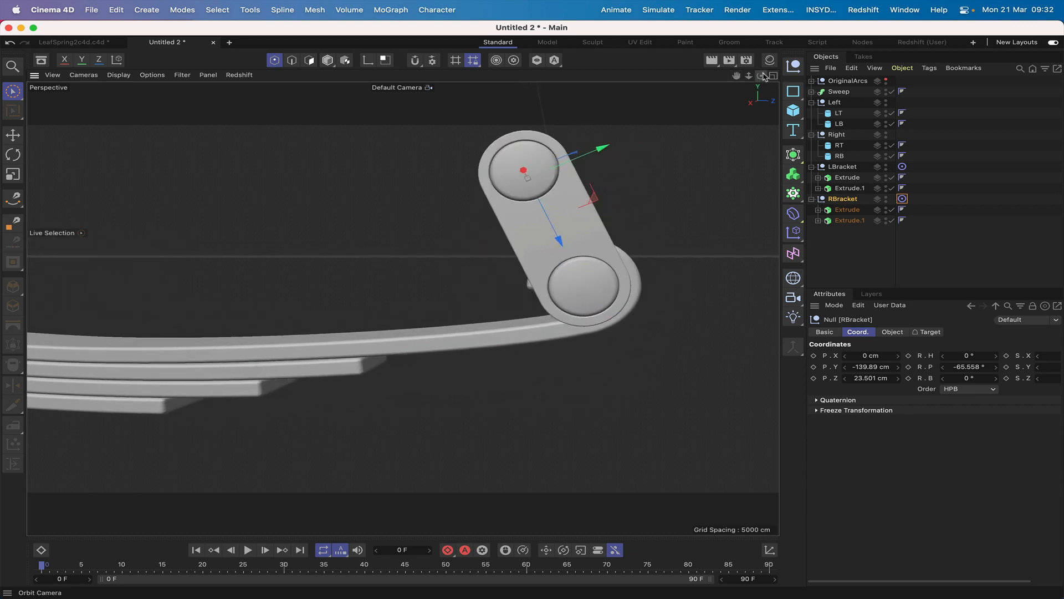
mouse_move(762, 76)
left_mouse_down()
mouse_move(761, 99)
mouse_move(764, 78)
left_mouse_up()
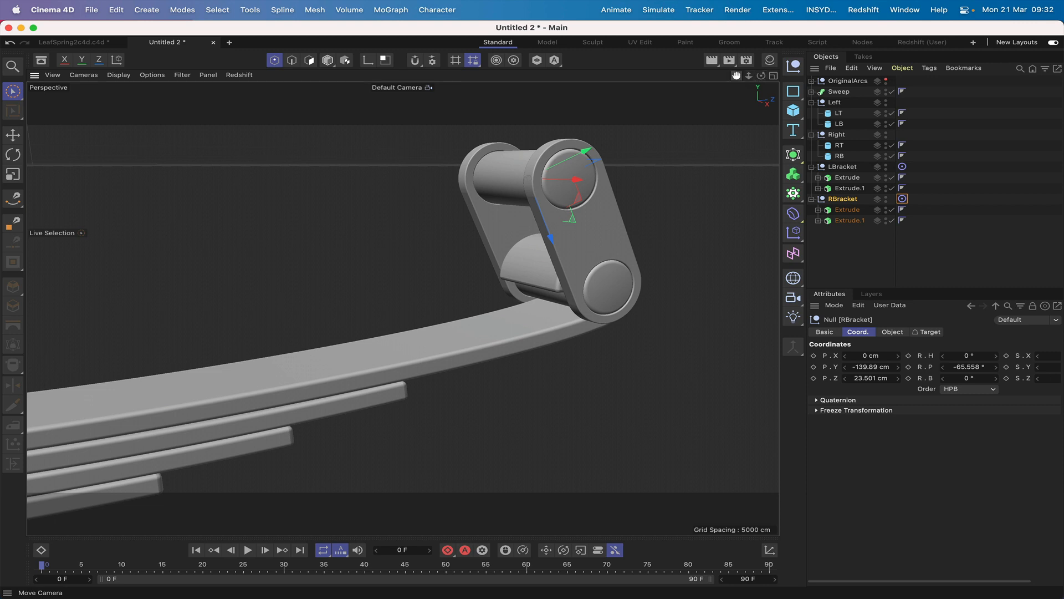
right_click_drag(736, 78, 646, 77)
left_click_drag(737, 77, 610, 84)
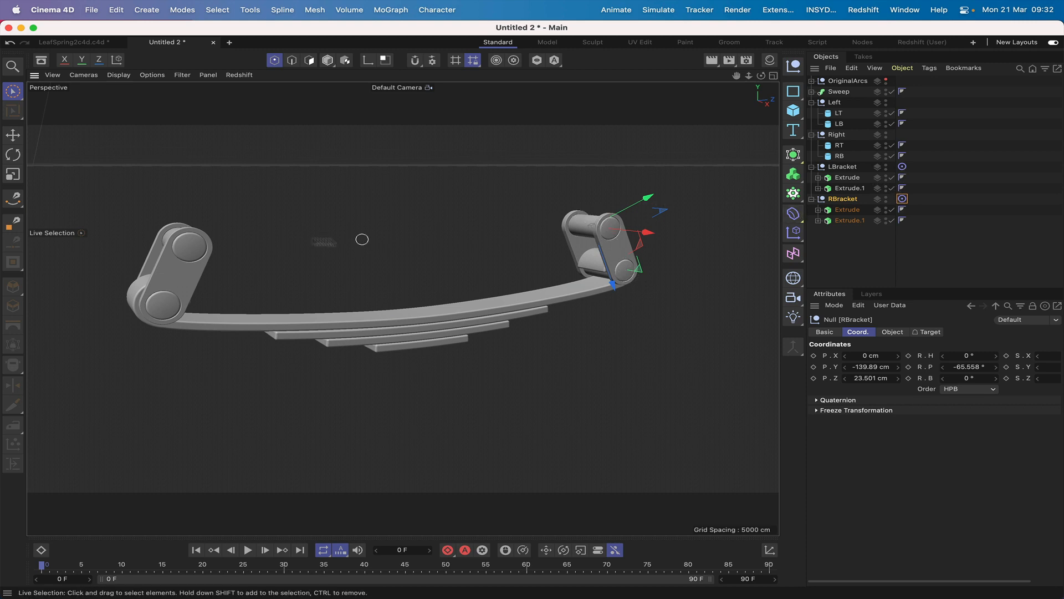
Step: Enable the Target tag on RBracket
left_click(844, 168)
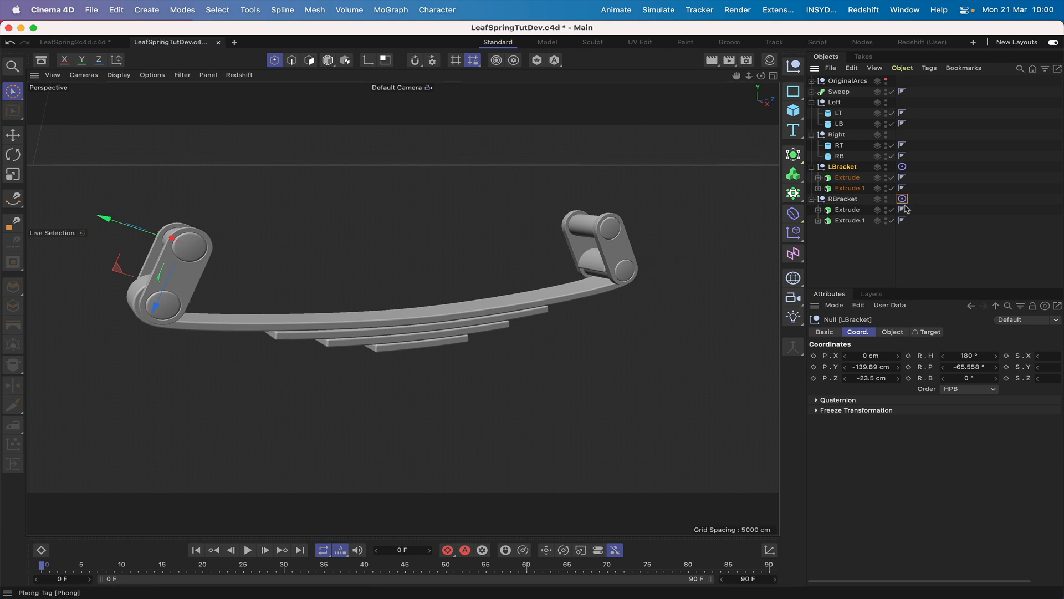
left_click(902, 200)
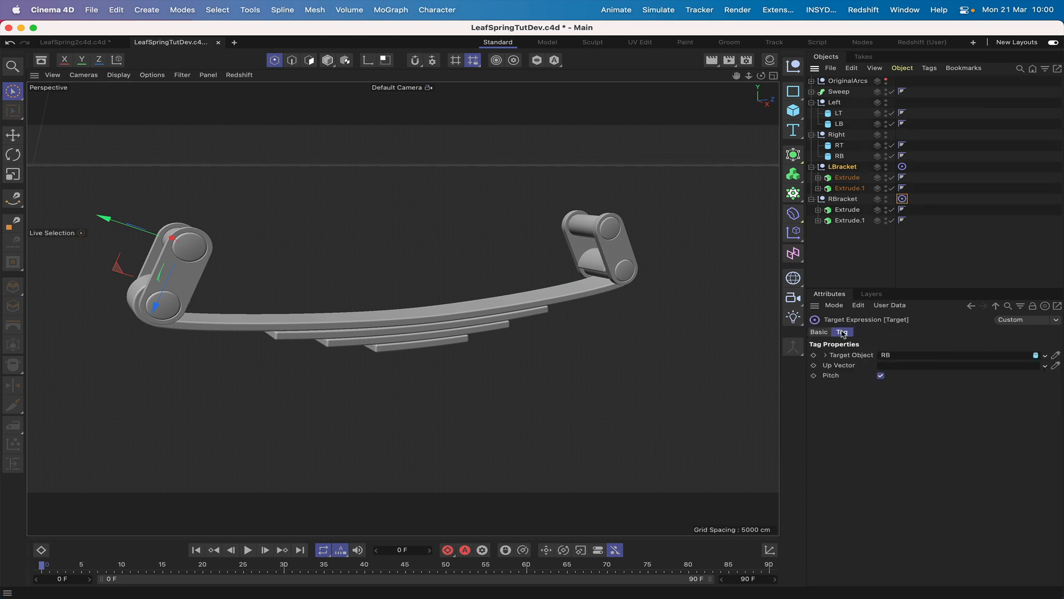
left_click(820, 332)
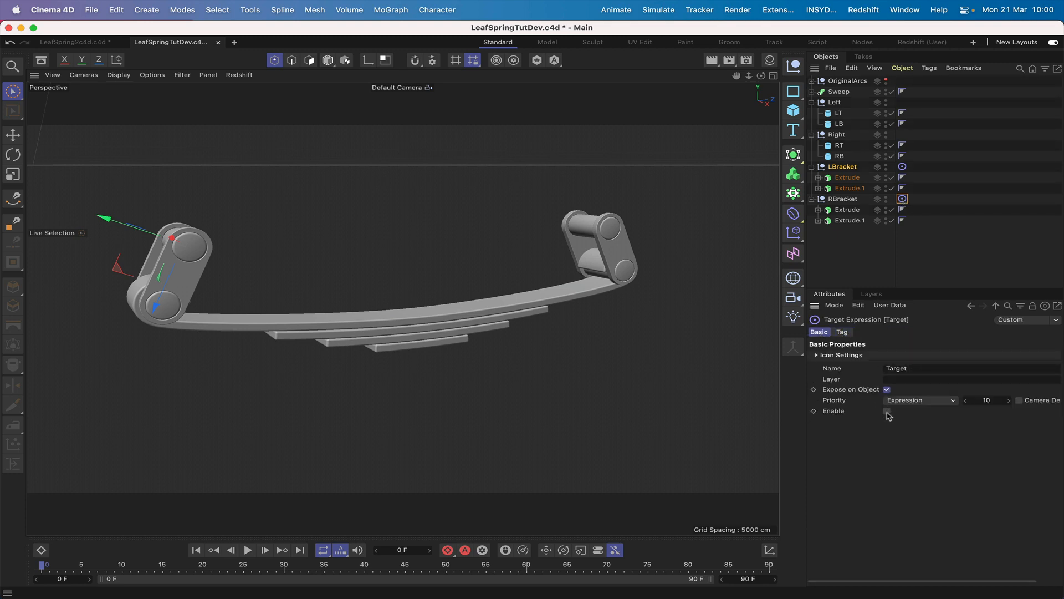
left_click(887, 411)
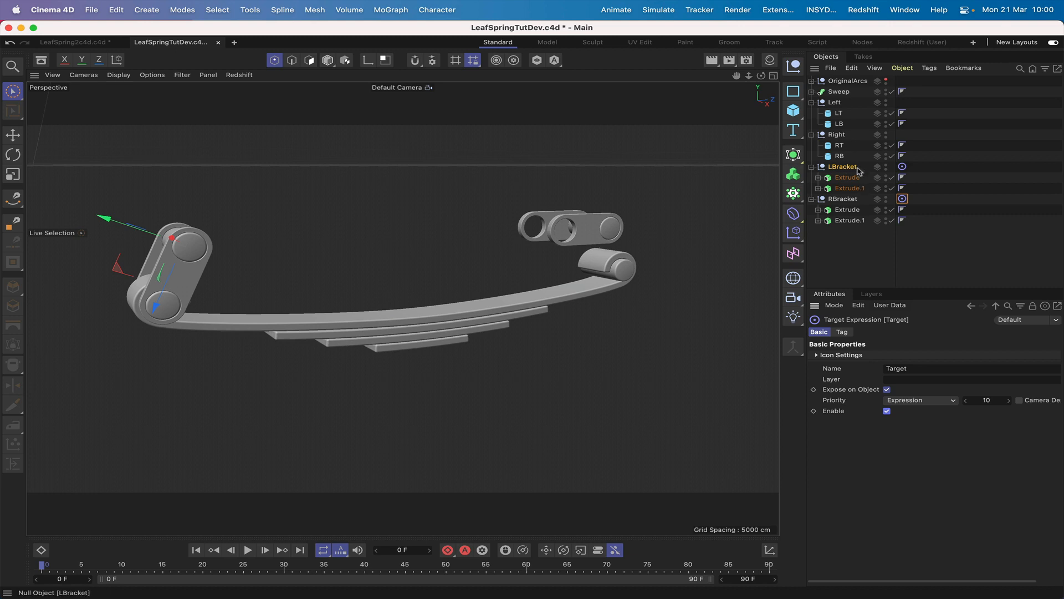
Step: Swap the order and names of the Right group's cylinders so the upper one is RT and the lower one RB
left_click(839, 145)
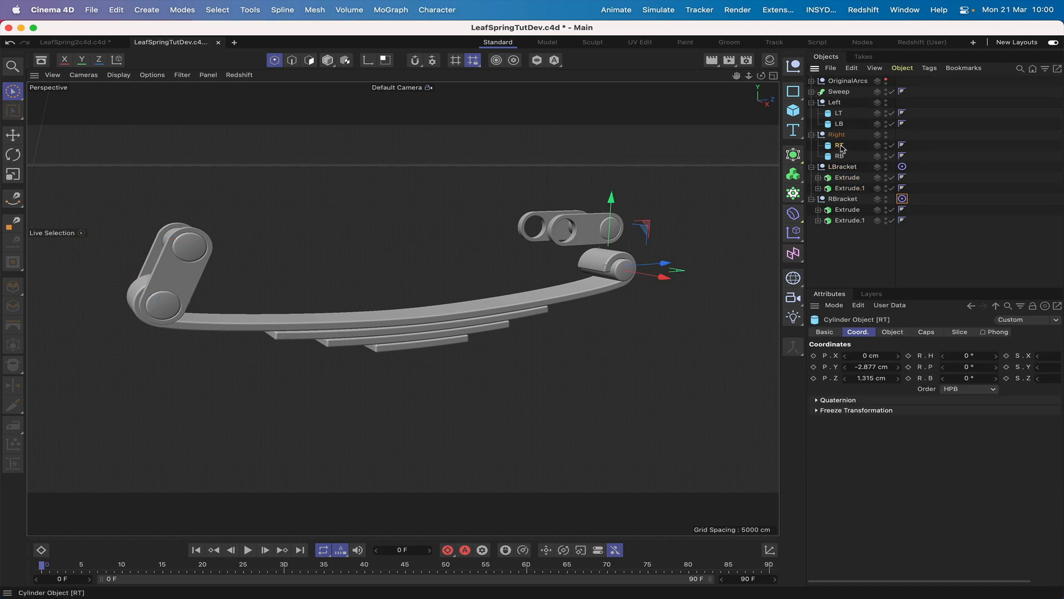
left_click(840, 156)
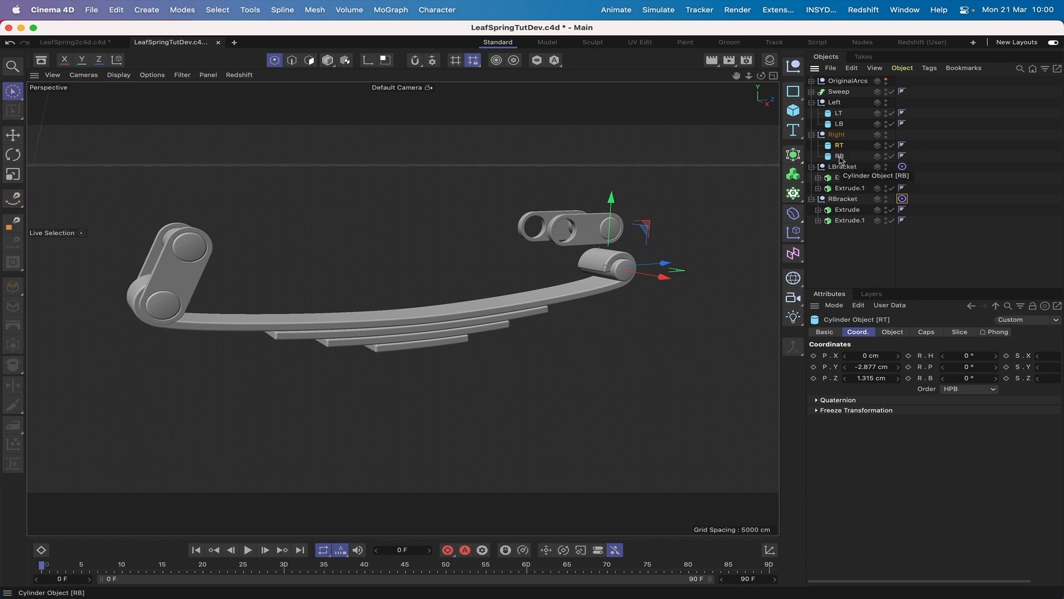
left_click(840, 146)
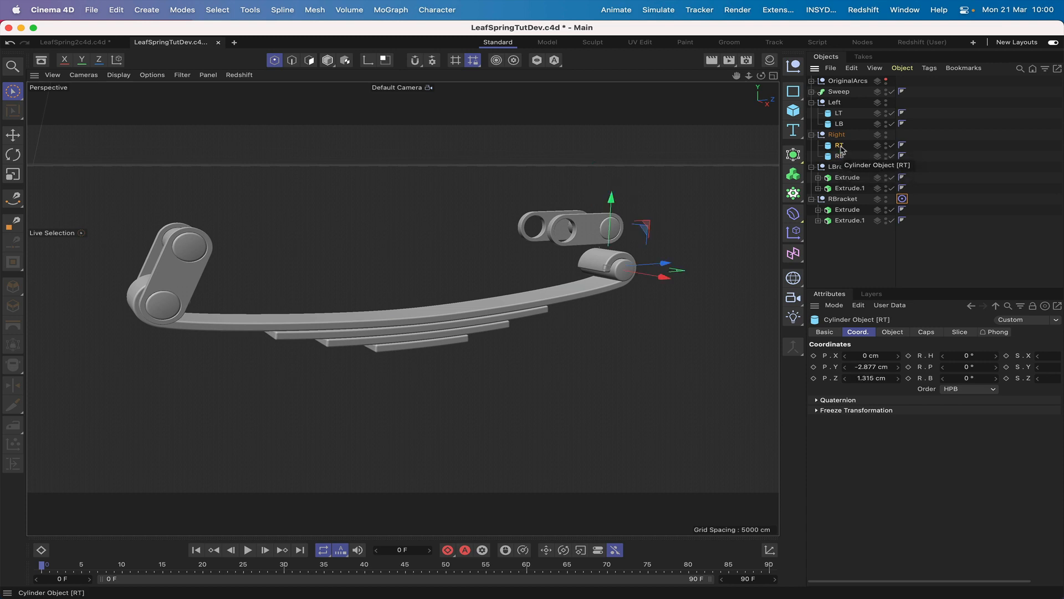
left_click_drag(841, 149, 841, 162)
double_click(841, 157)
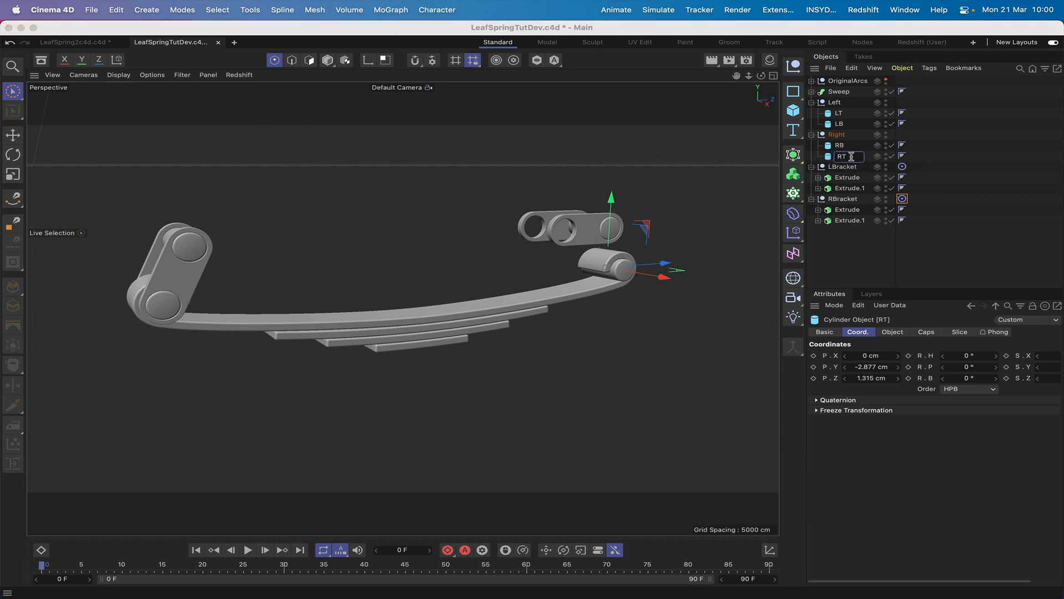
type("RB")
key("Return")
double_click(854, 144)
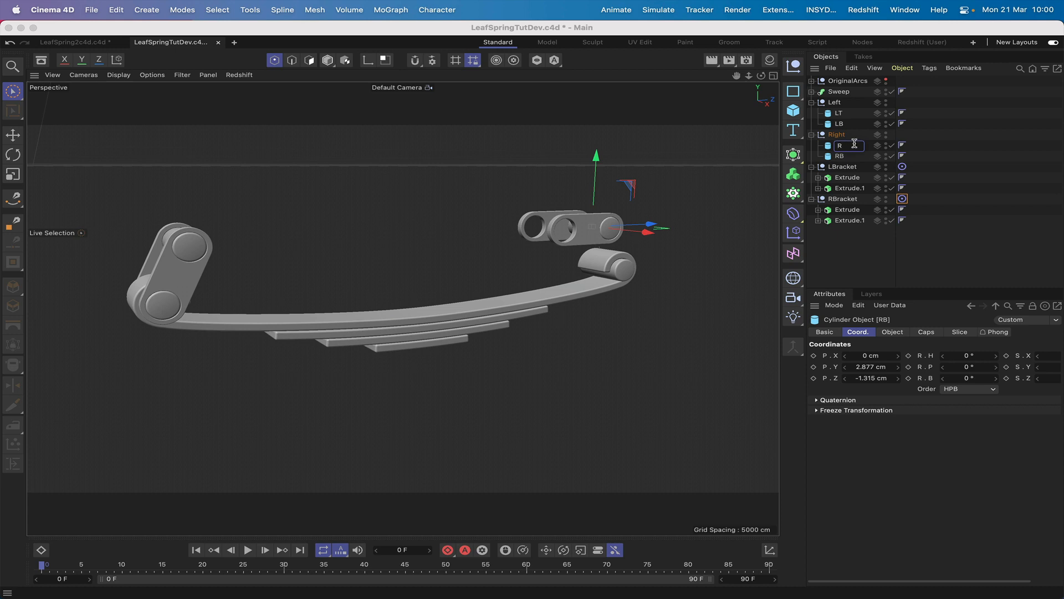
Step: Retarget RBracket's Target tag to the correctly named RB cylinder
left_click(903, 198)
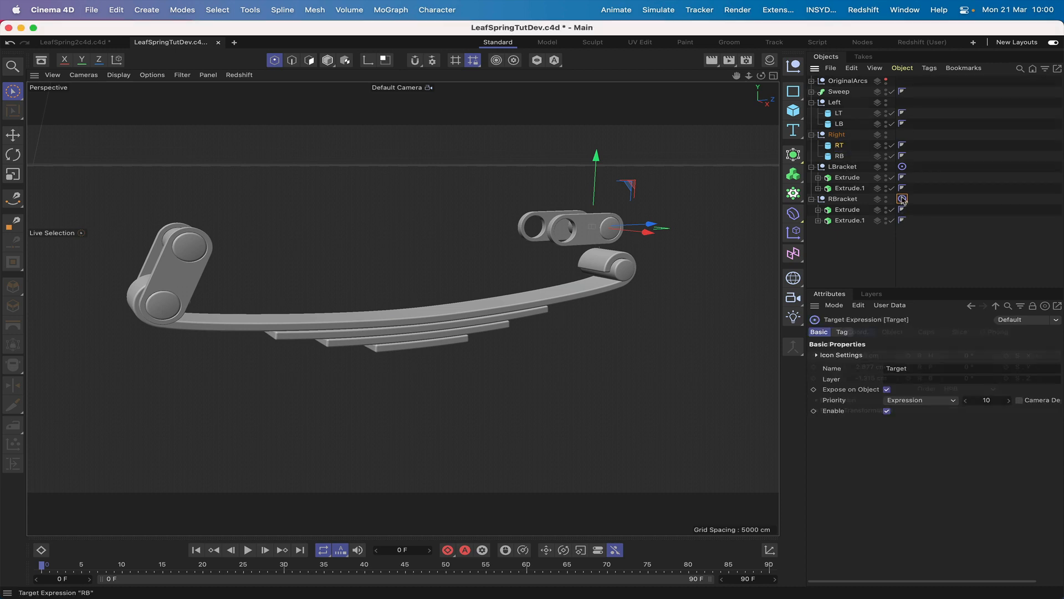
left_click(844, 332)
left_click_drag(839, 156, 894, 359)
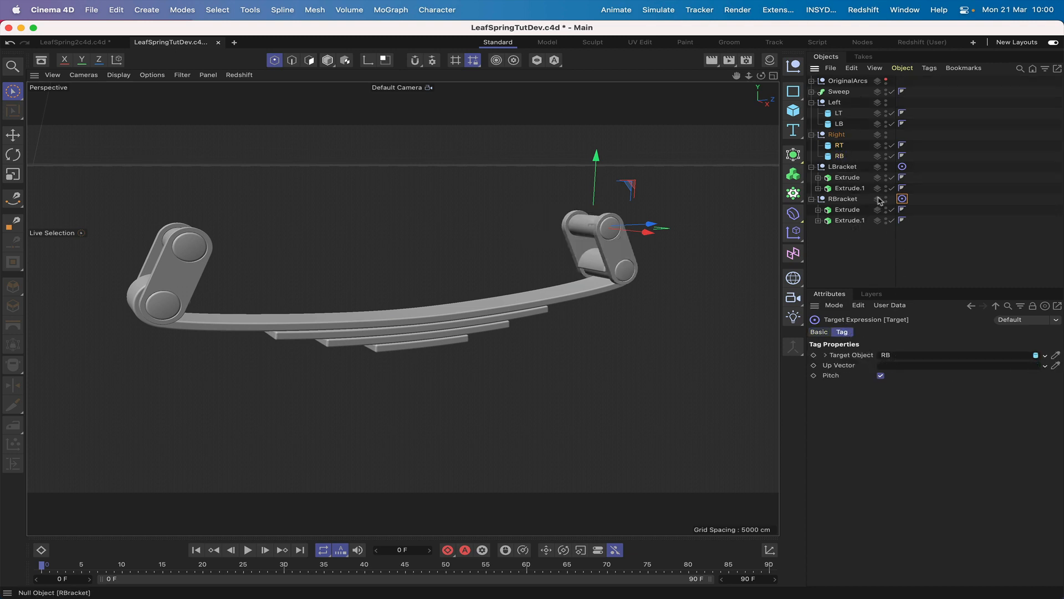
Step: Rename the Sweep object as Spring
double_click(844, 91)
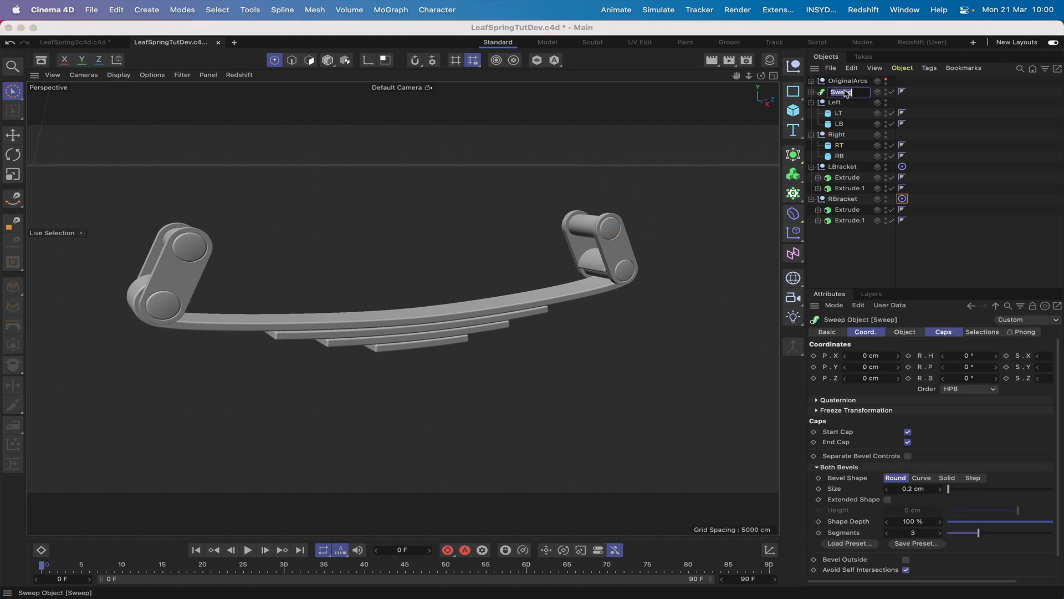
type("Spring")
key("Return")
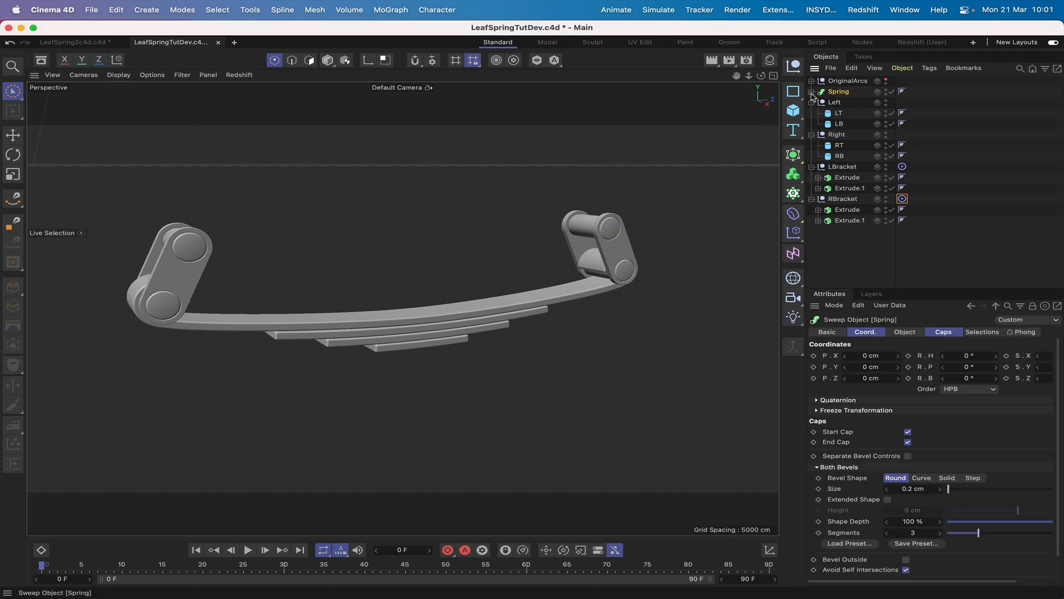
Step: Set the Pose.0 strength to 100 % in the Pose Morph tag of Spring's Arc
left_click(811, 92)
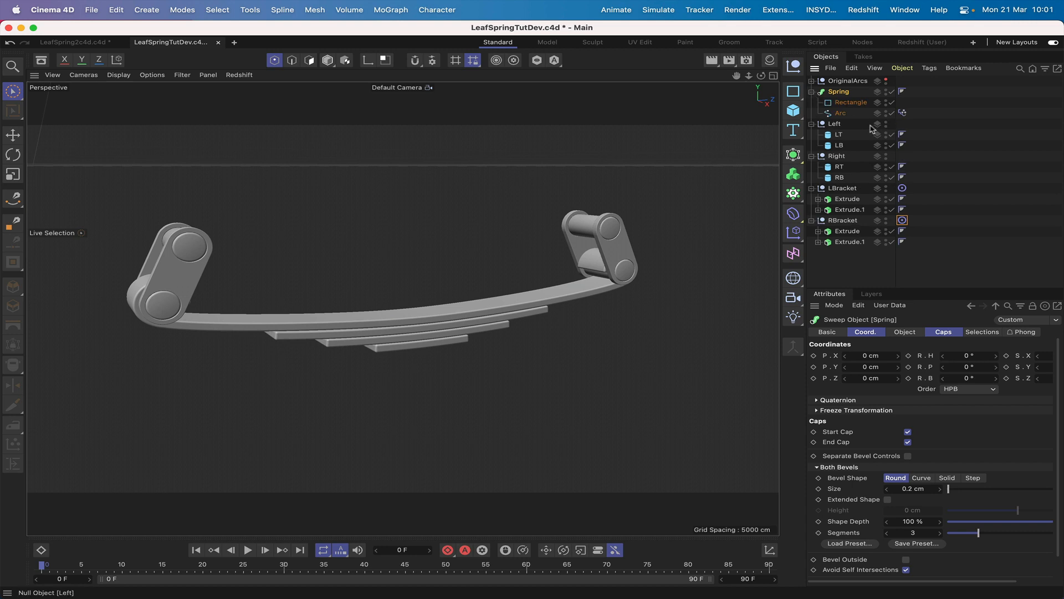
key("F3")
left_click(903, 113)
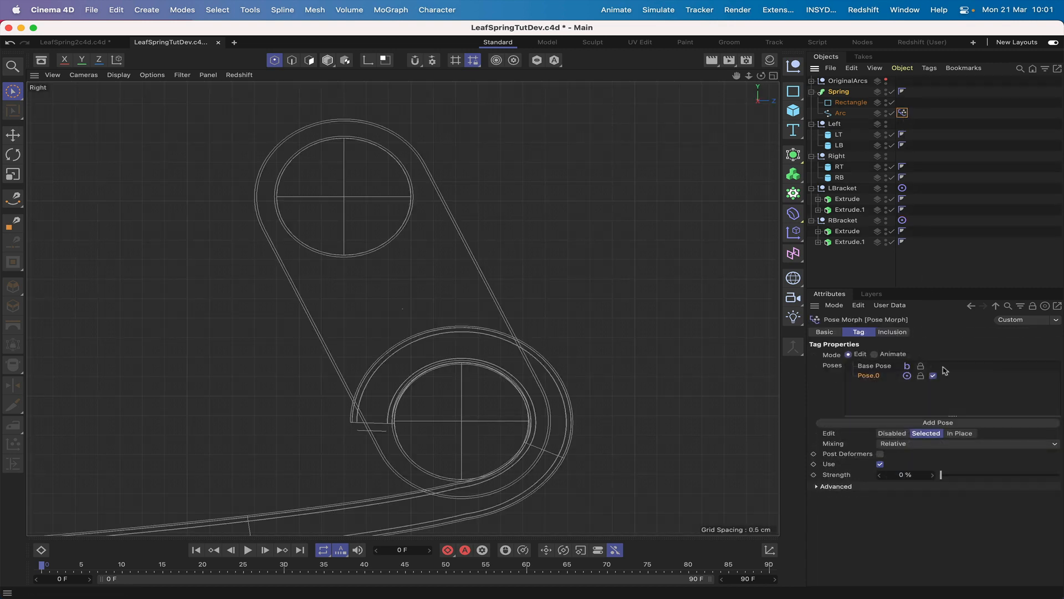
left_click(906, 474)
type("100")
key("Return")
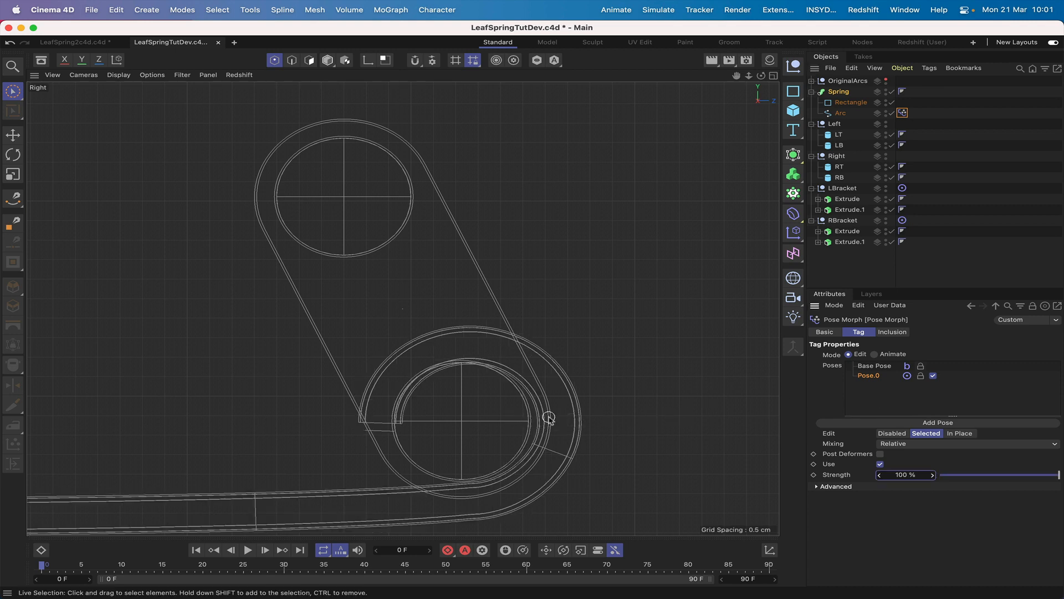
Step: Hide RBracket and move the RB cylinder along Z to about 1.5 cm, centring it in the spring's rolled eye
left_click(840, 178)
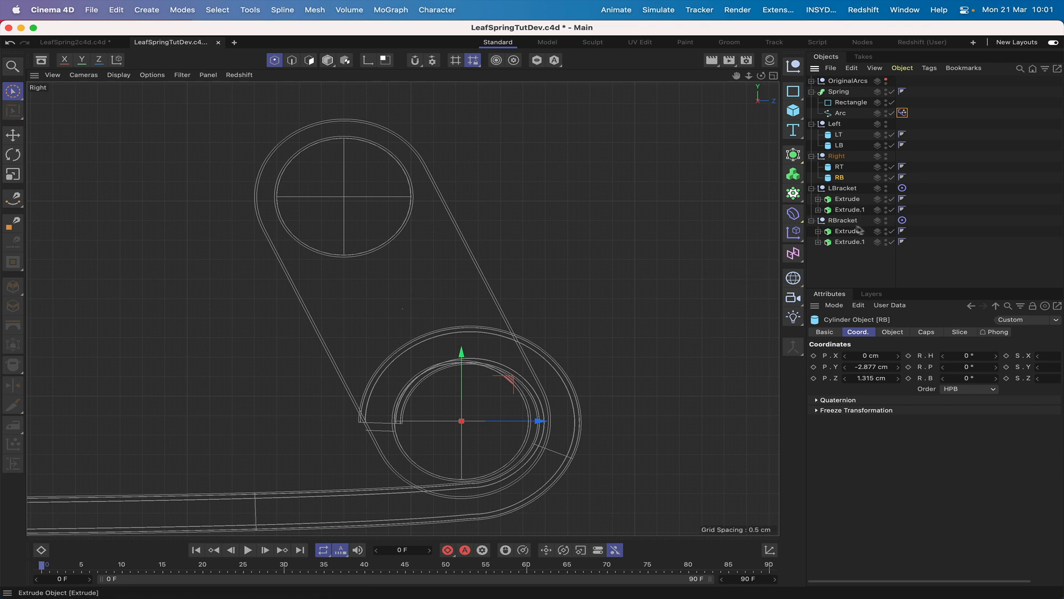
left_click(887, 219)
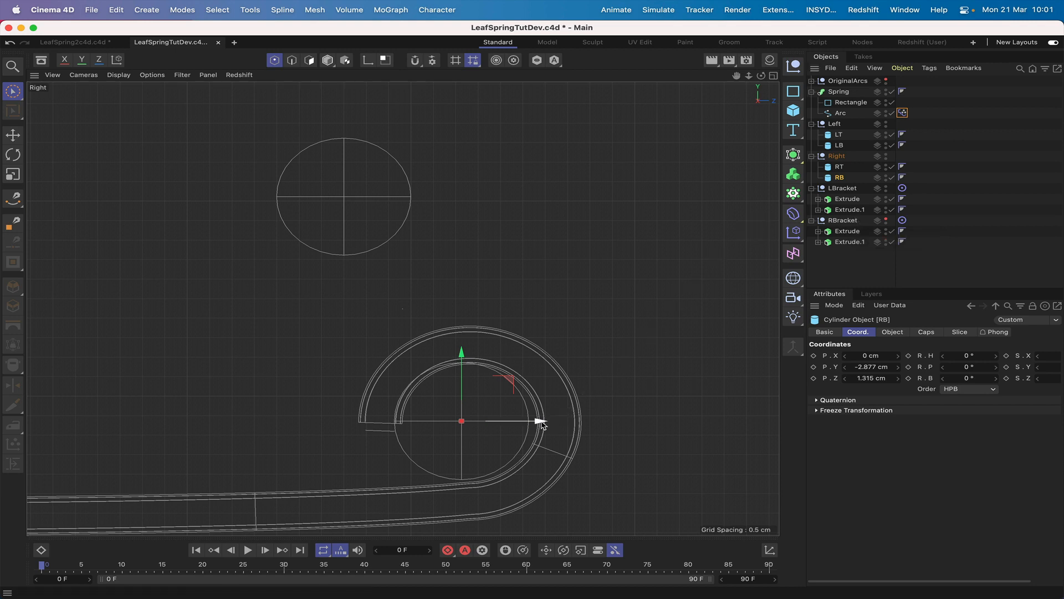
left_click_drag(541, 422, 542, 422)
key("super+z")
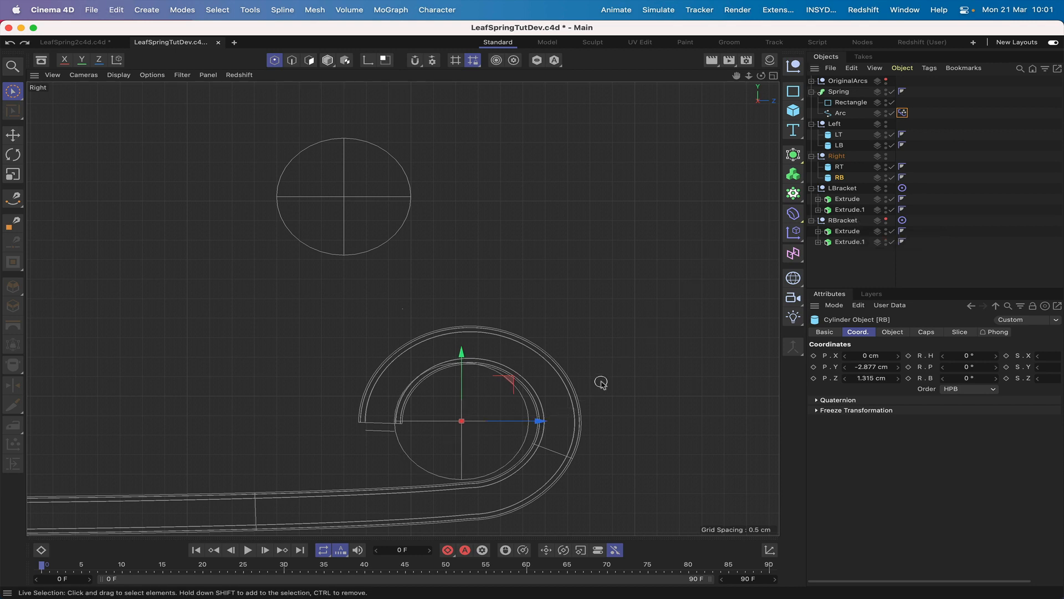
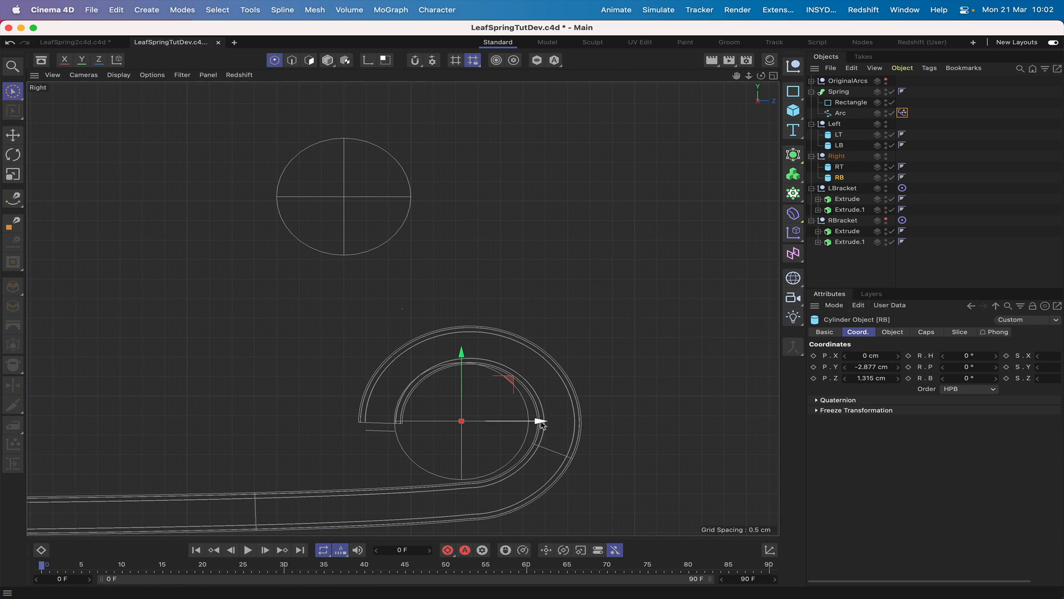
left_click_drag(543, 424, 552, 425)
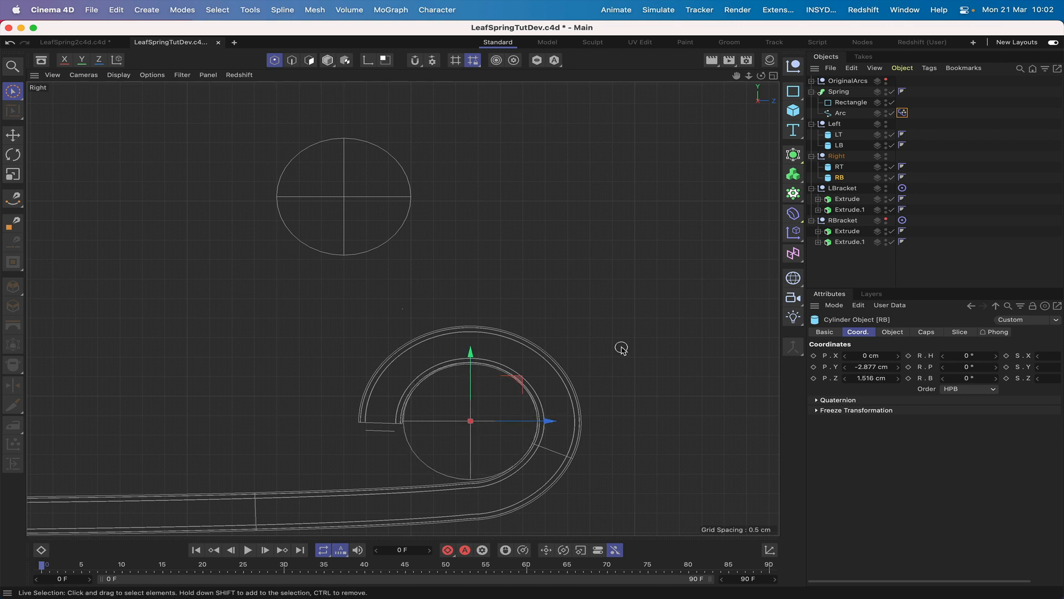
key("F1")
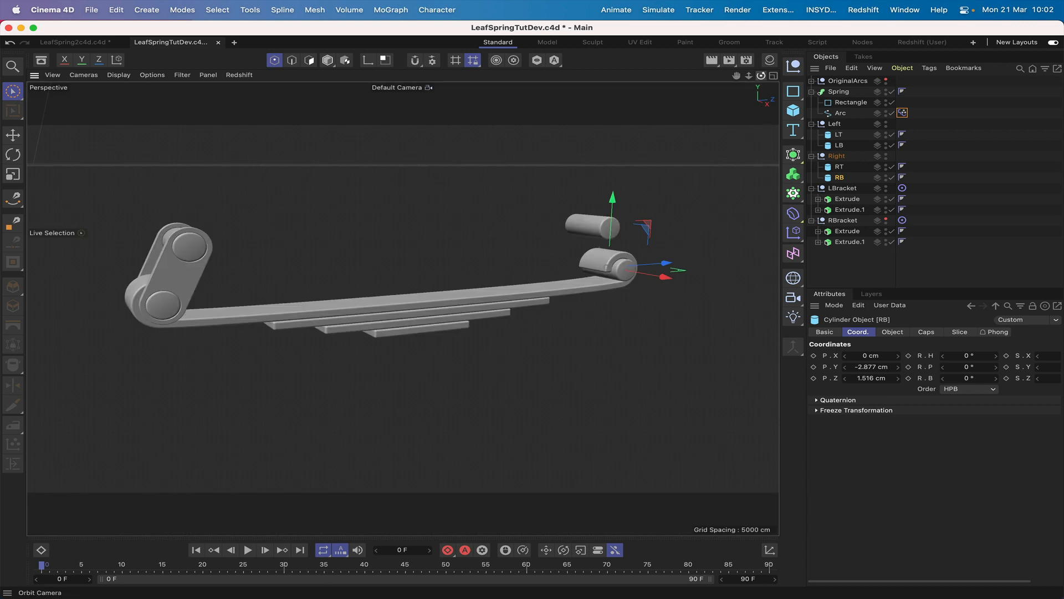
mouse_move(761, 76)
left_mouse_down()
mouse_move(693, 52)
mouse_move(745, 71)
mouse_move(736, 78)
mouse_move(787, 78)
mouse_move(754, 76)
mouse_move(778, 79)
left_mouse_up()
key("s")
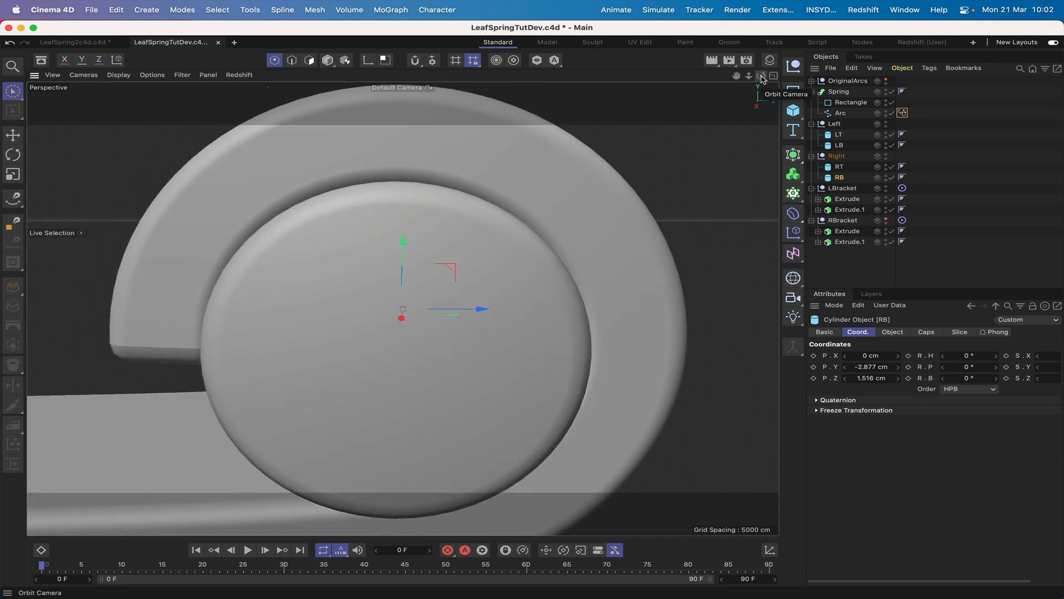
key("F3")
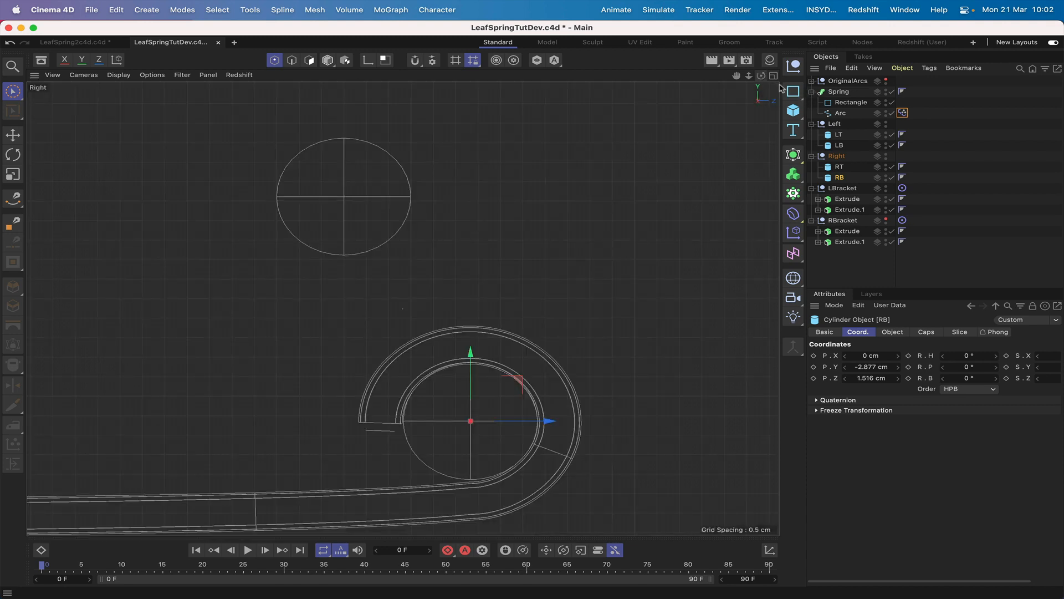
Step: Unhide RBracket and raise the RB cylinder along Y to about -2.78 cm so it fits the bracket's lower hole
left_click(886, 220)
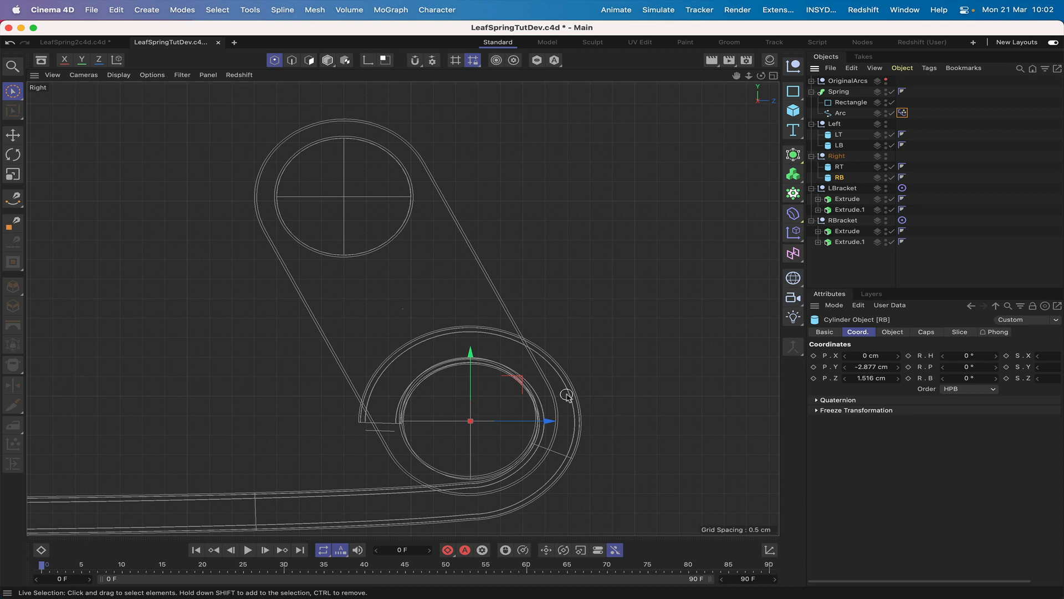
key("F1")
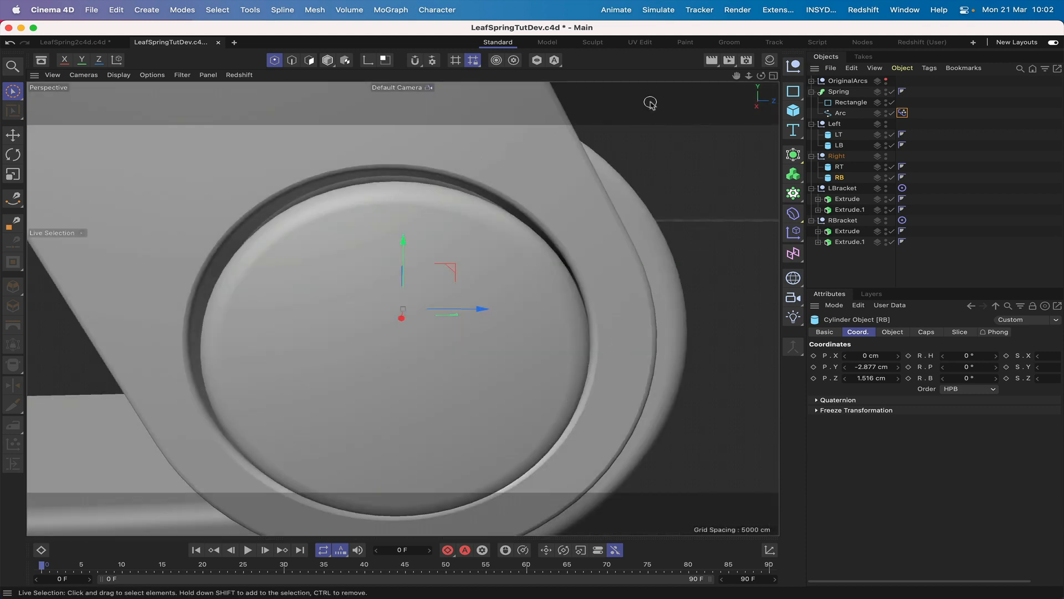
right_click_drag(737, 76, 747, 76)
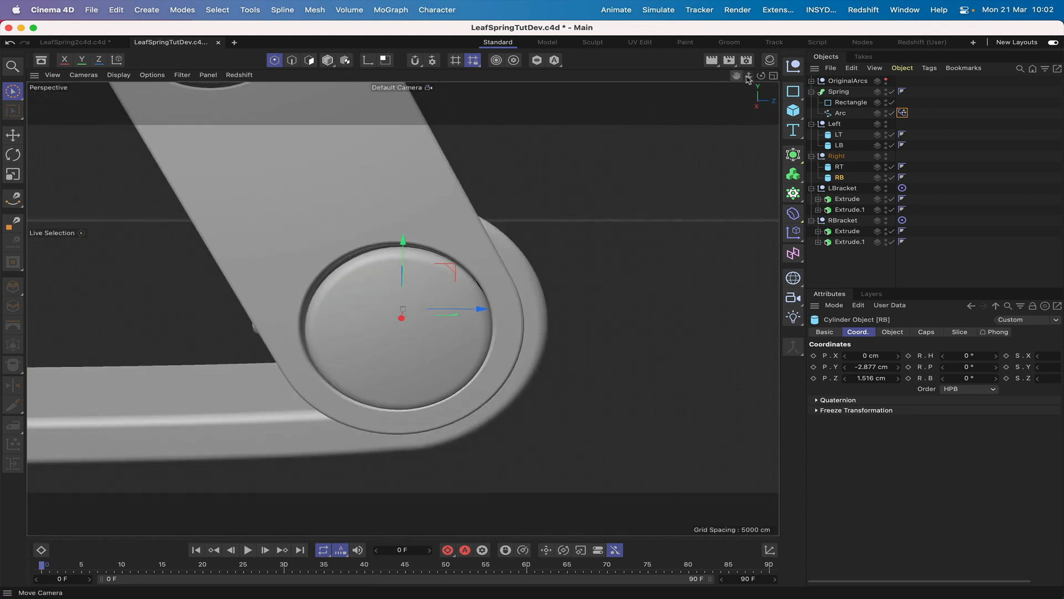
left_click_drag(761, 78, 765, 76)
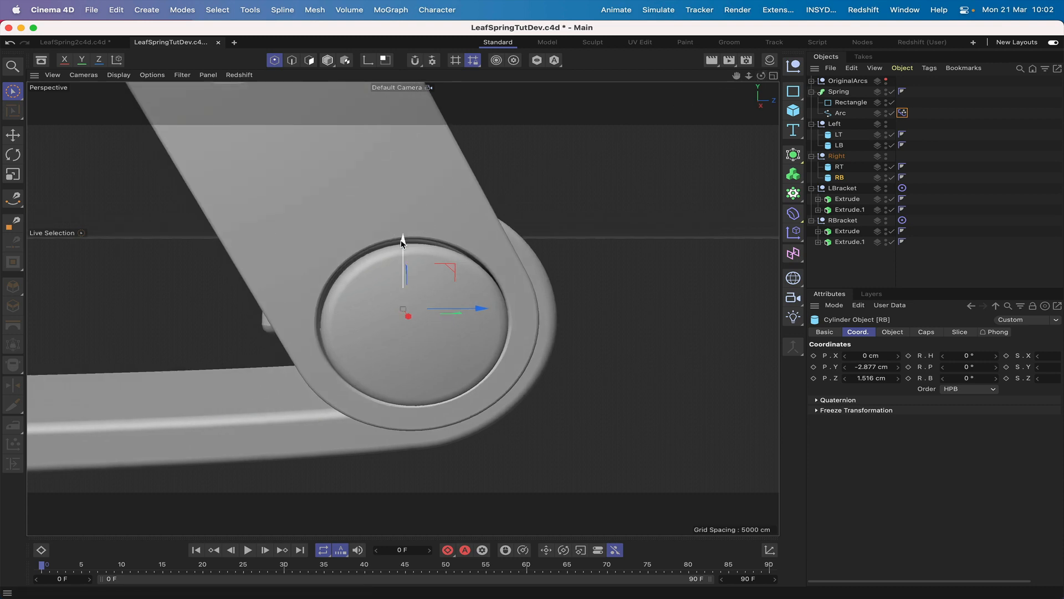
left_click_drag(403, 242, 403, 237)
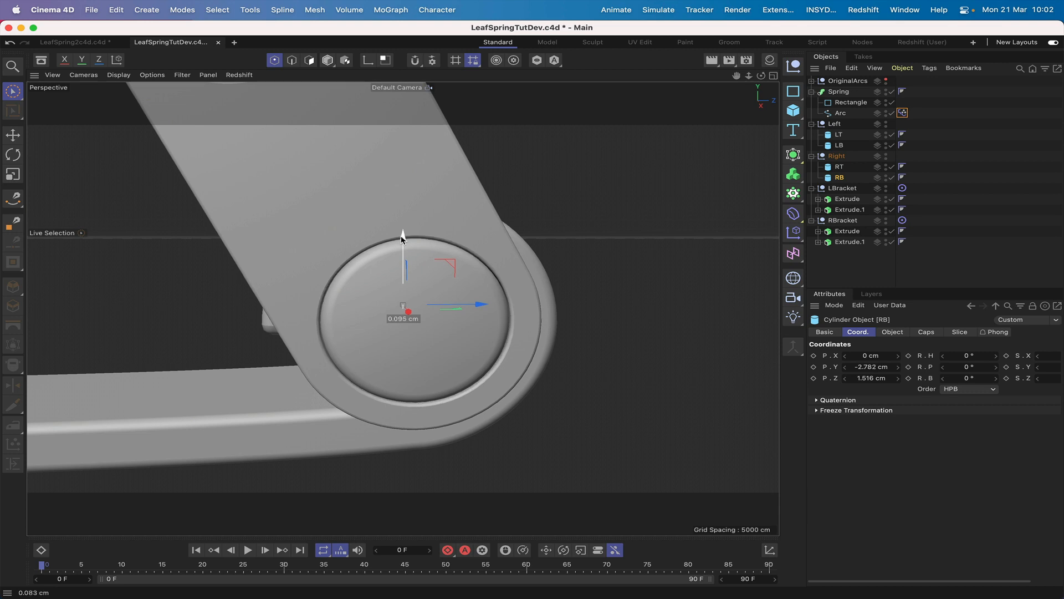
left_click_drag(403, 237, 403, 236)
Step: Set the Right view to Gouraud Shading (Lines) and fine-tune the RB cylinder's Y position to about -2.774 cm
key("F3")
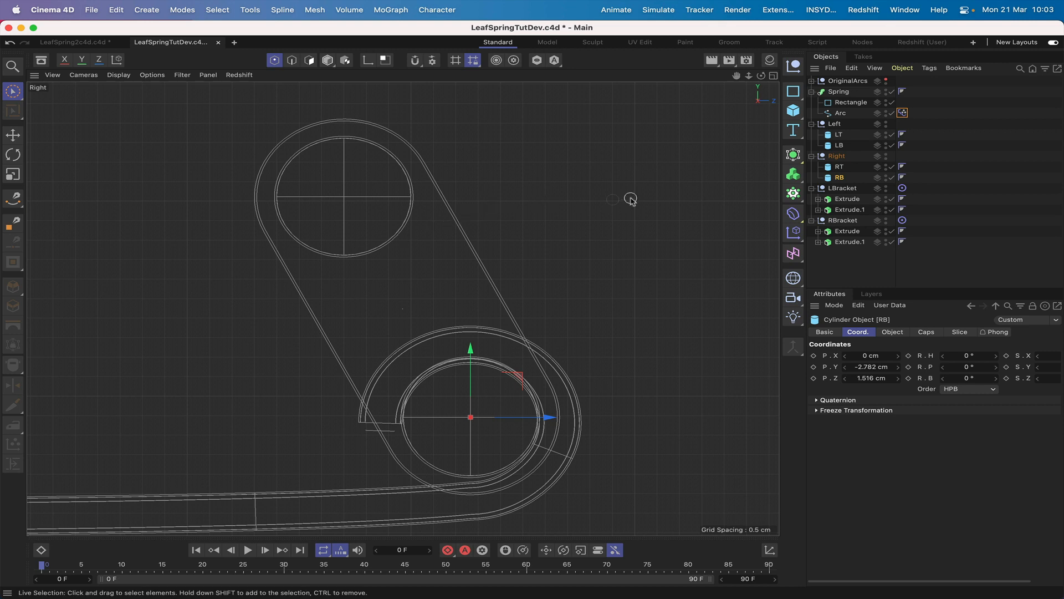
left_click_drag(736, 75, 744, 15)
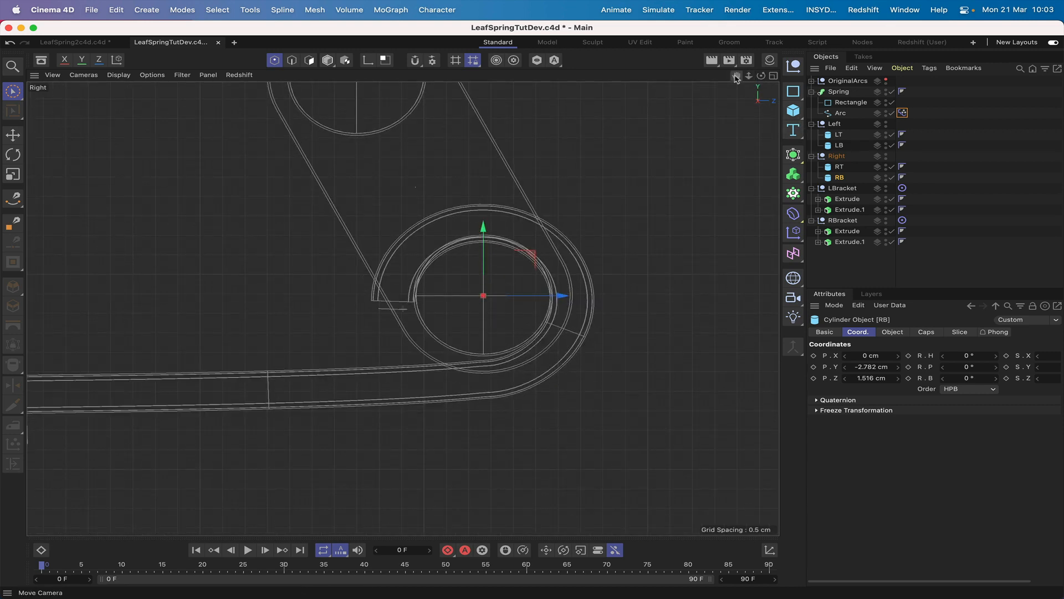
right_click_drag(737, 76, 793, 75)
left_click(118, 75)
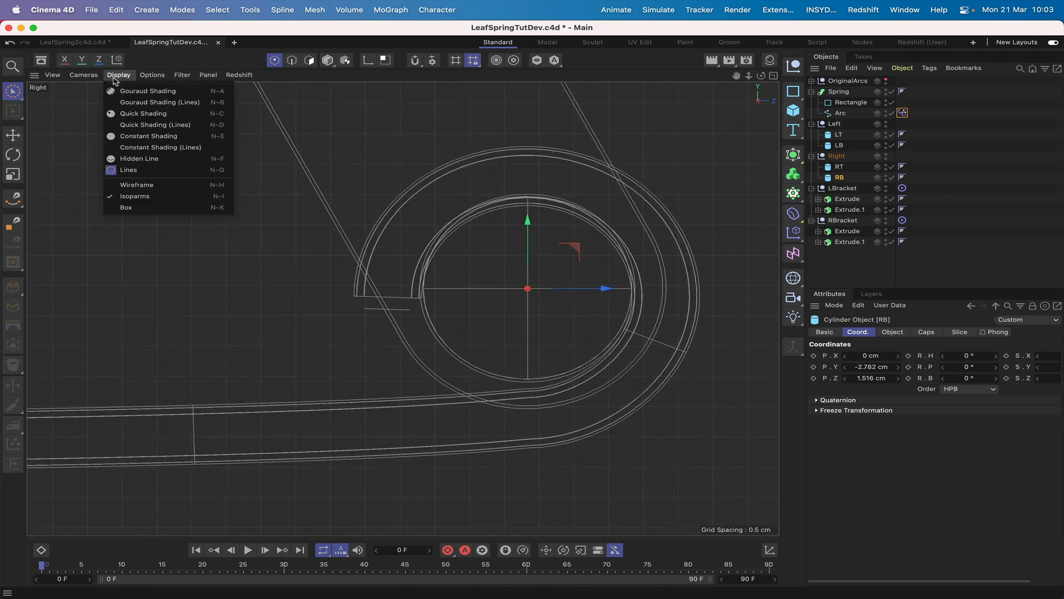
left_click(125, 103)
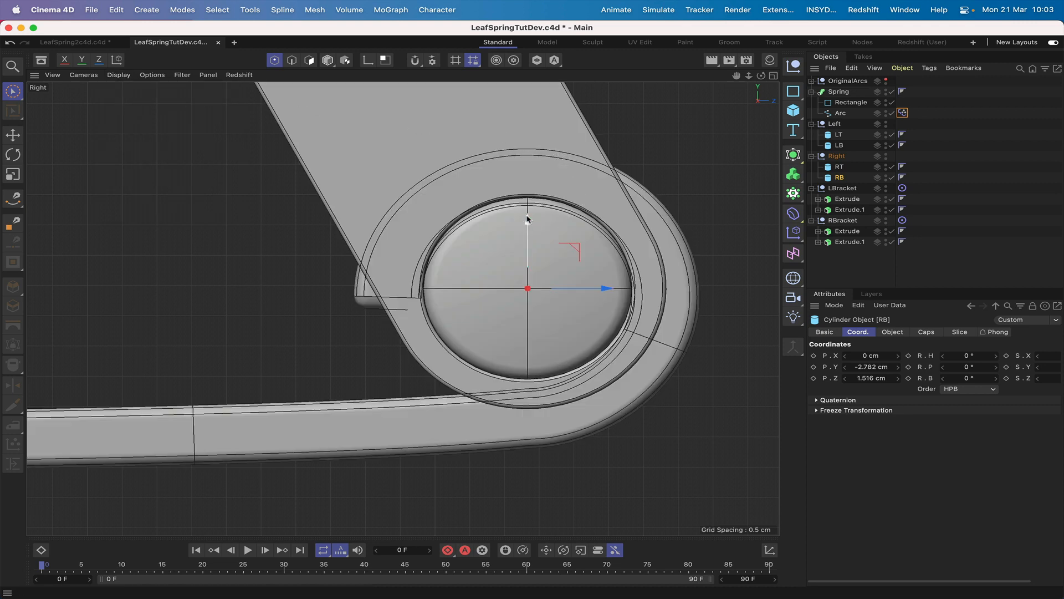
left_click_drag(527, 219, 527, 219)
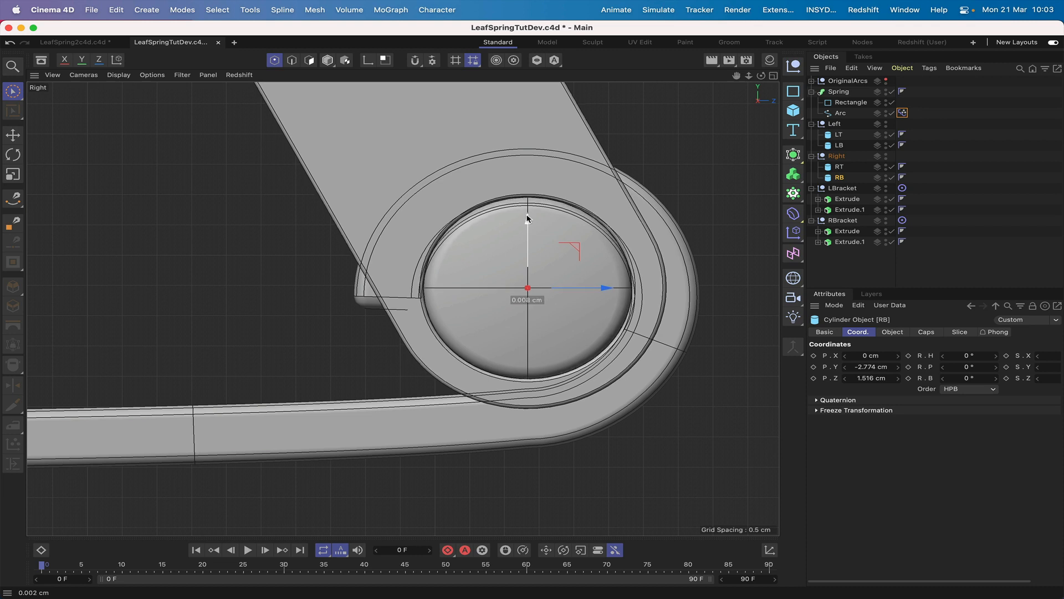
left_click_drag(528, 218, 528, 218)
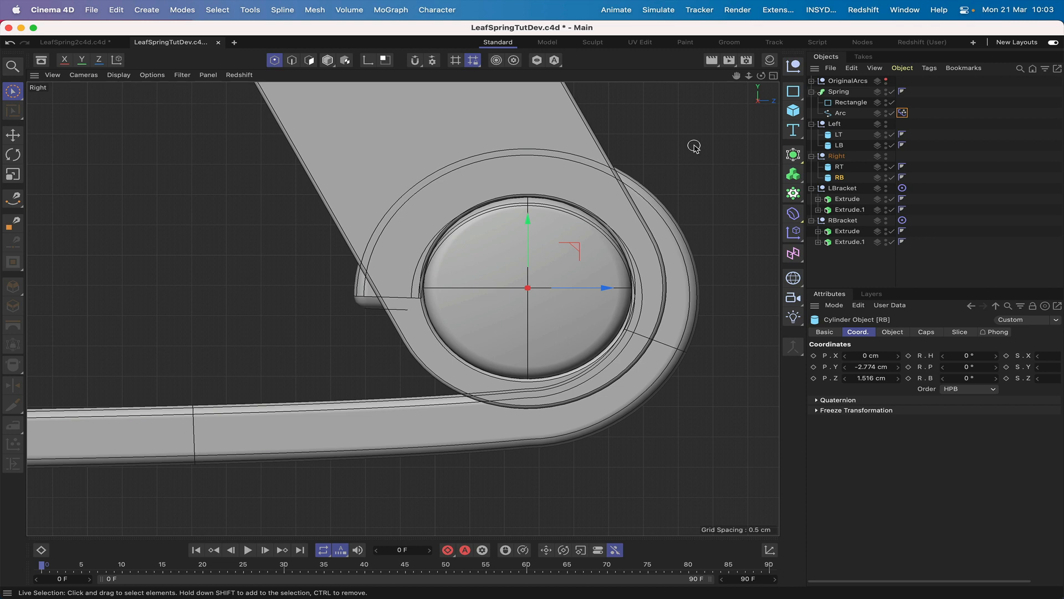
key("F1")
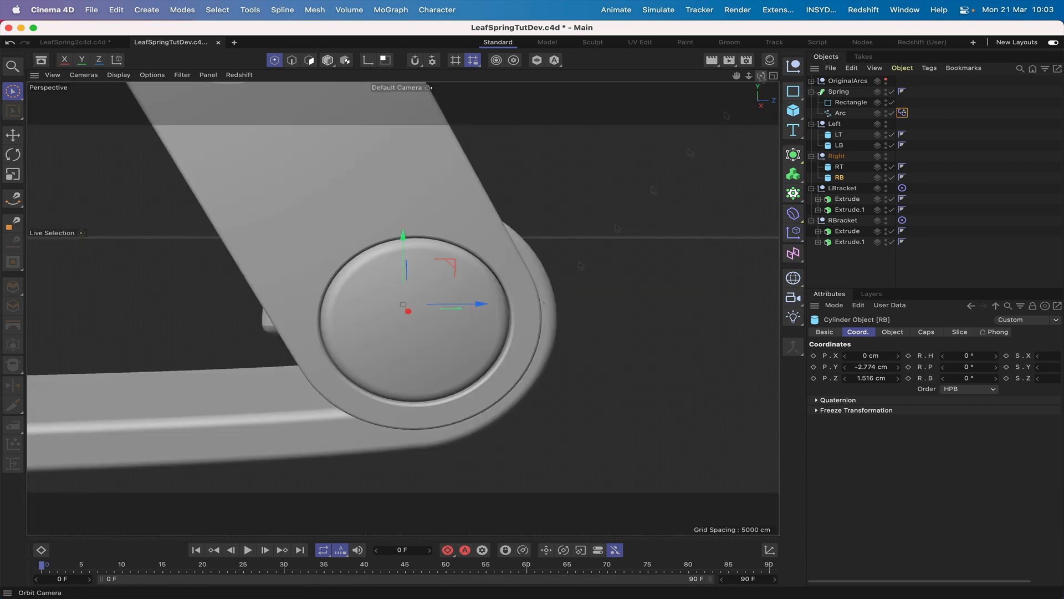
mouse_move(761, 76)
left_mouse_down()
mouse_move(742, 77)
mouse_move(763, 76)
left_mouse_up()
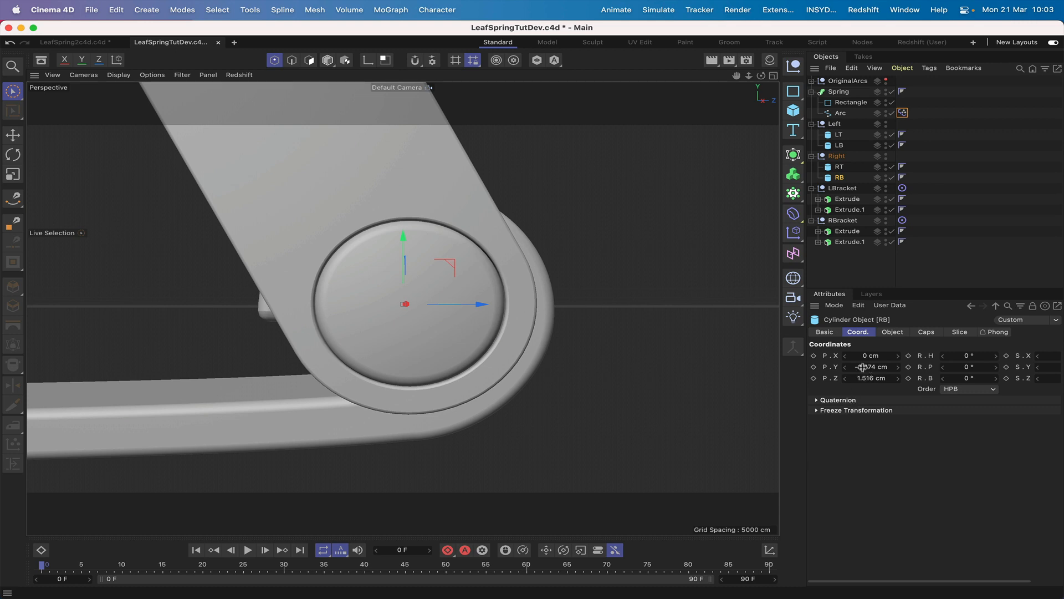
Step: Add an XPresso tag to the Left null and close the XPresso Editor
left_click(837, 157)
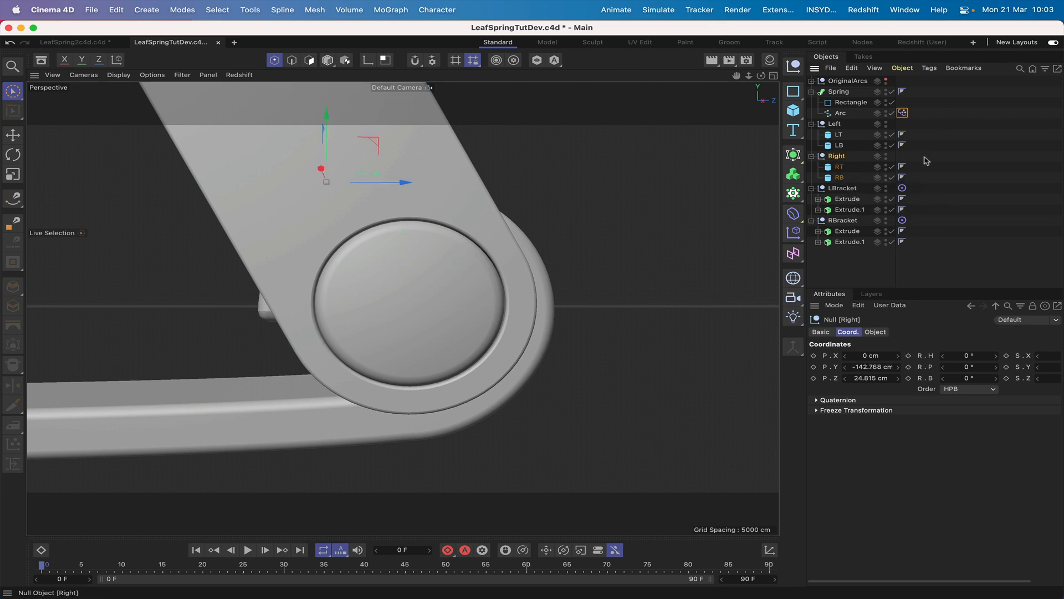
left_click(836, 124)
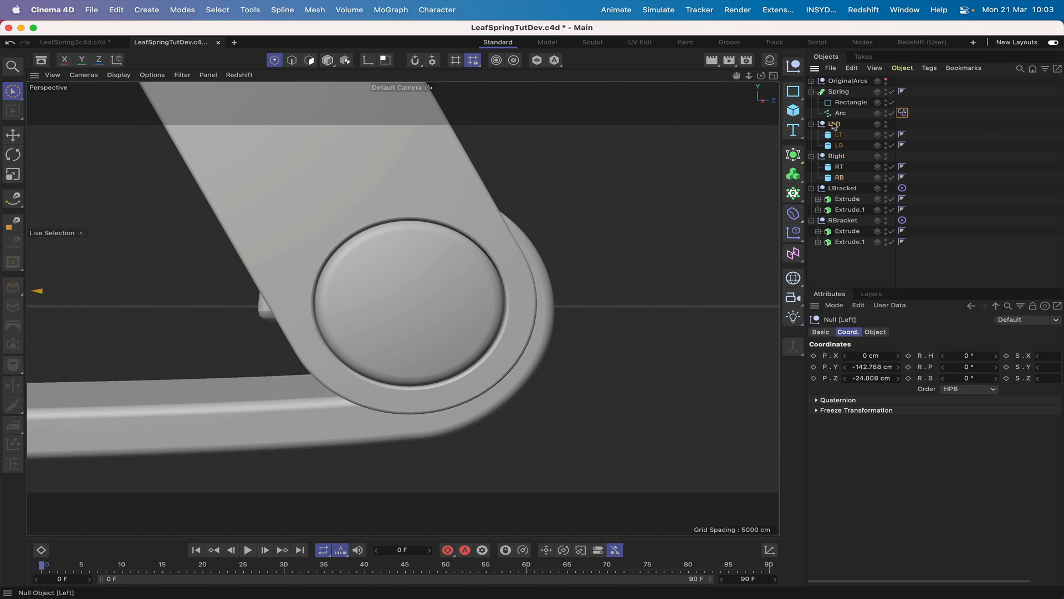
left_click(929, 67)
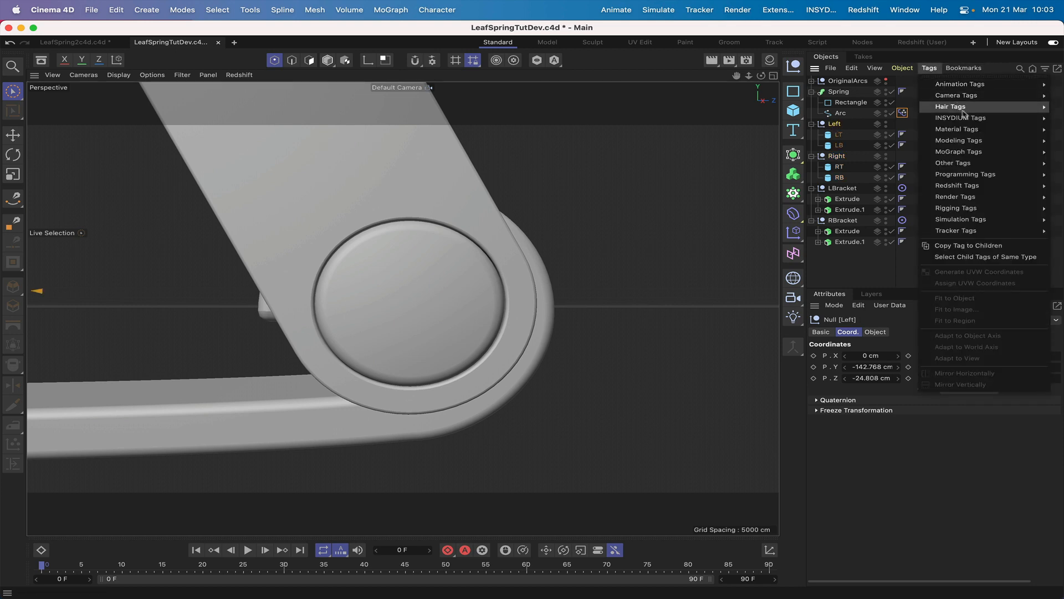
mouse_move(938, 177)
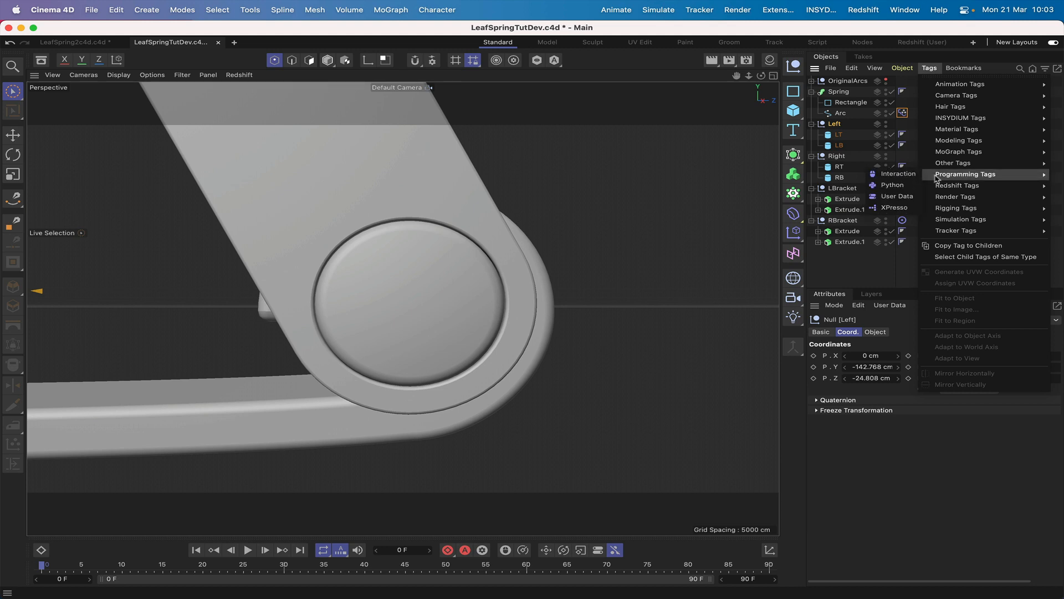
left_click(895, 207)
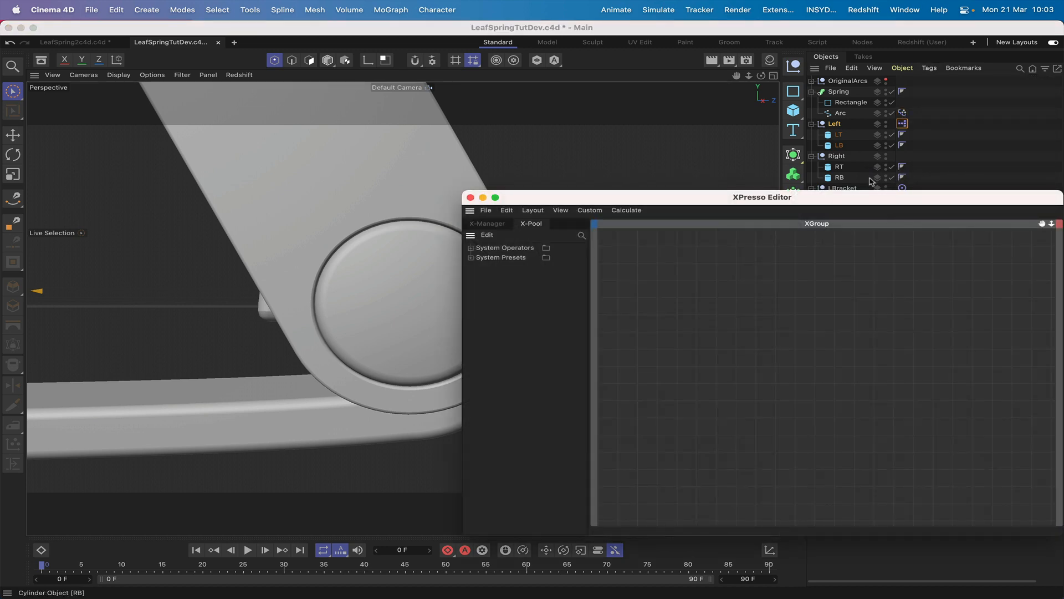
left_click_drag(872, 204, 485, 88)
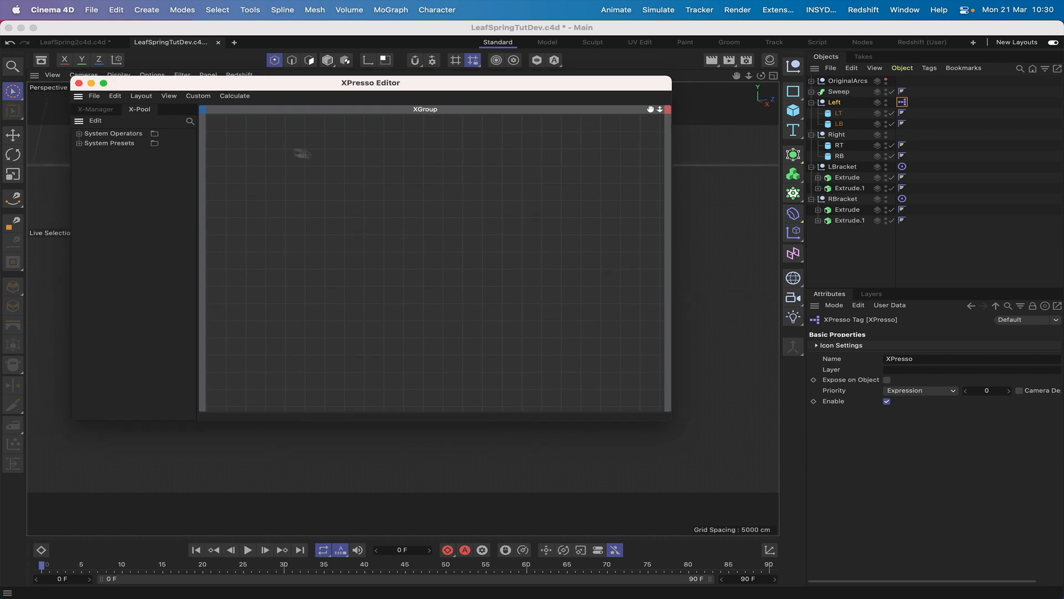
left_click(78, 83)
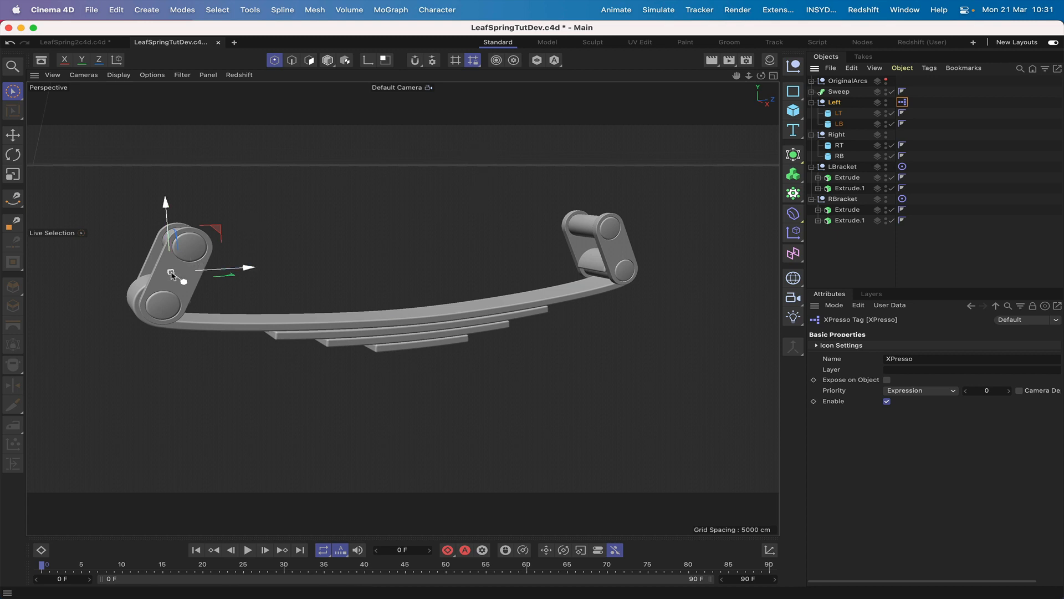
Step: Disable the Target tags on both LBracket and RBracket
left_click(903, 168)
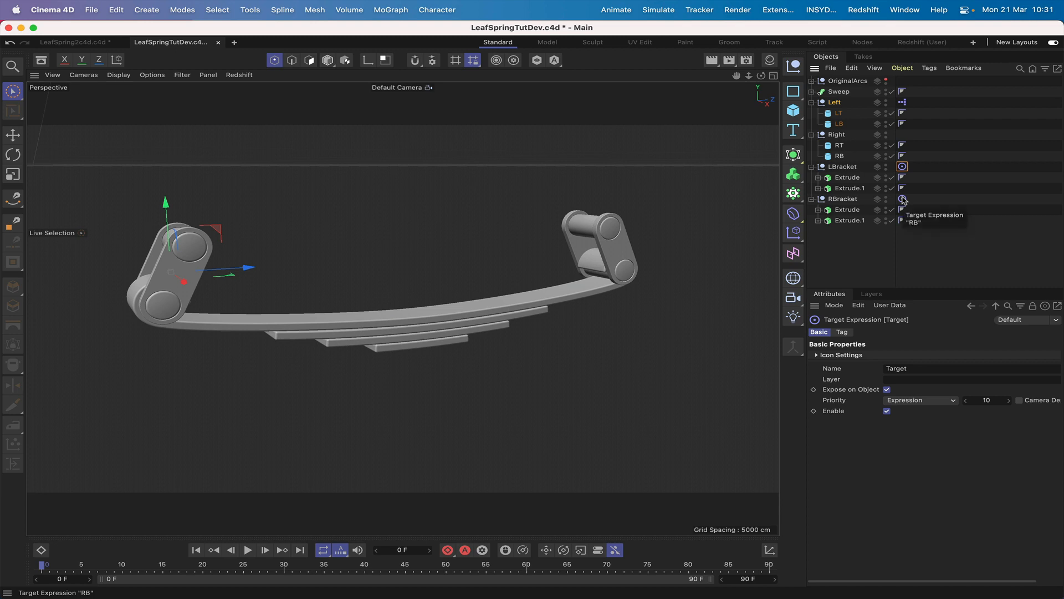
left_click(902, 199, "shift")
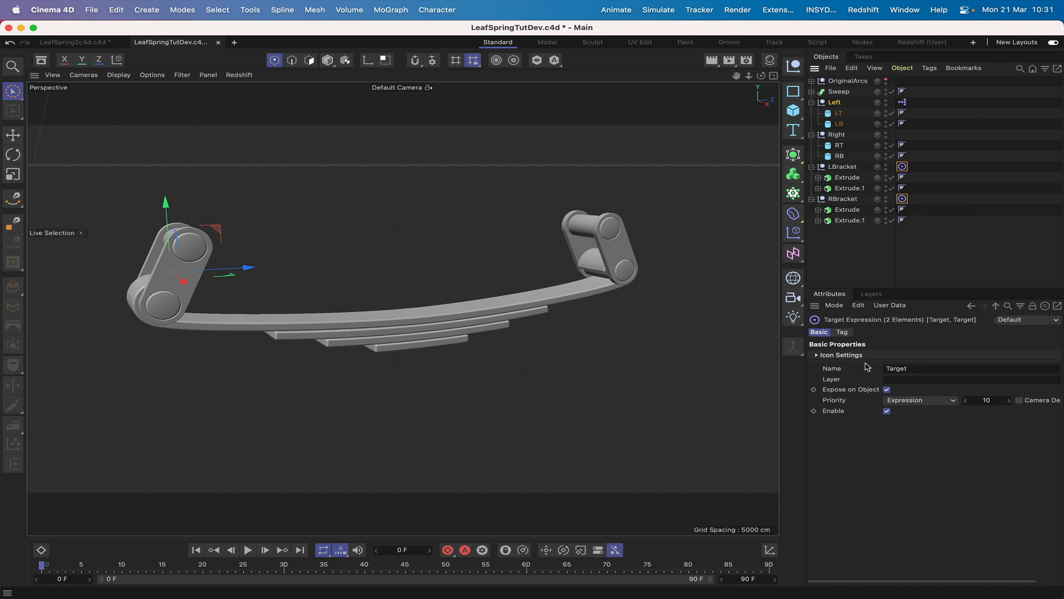
left_click(888, 411)
Step: Take the cylinders out of their nulls, then parent the Left null under LB and the Right null under RB
left_click_drag(852, 145, 814, 163)
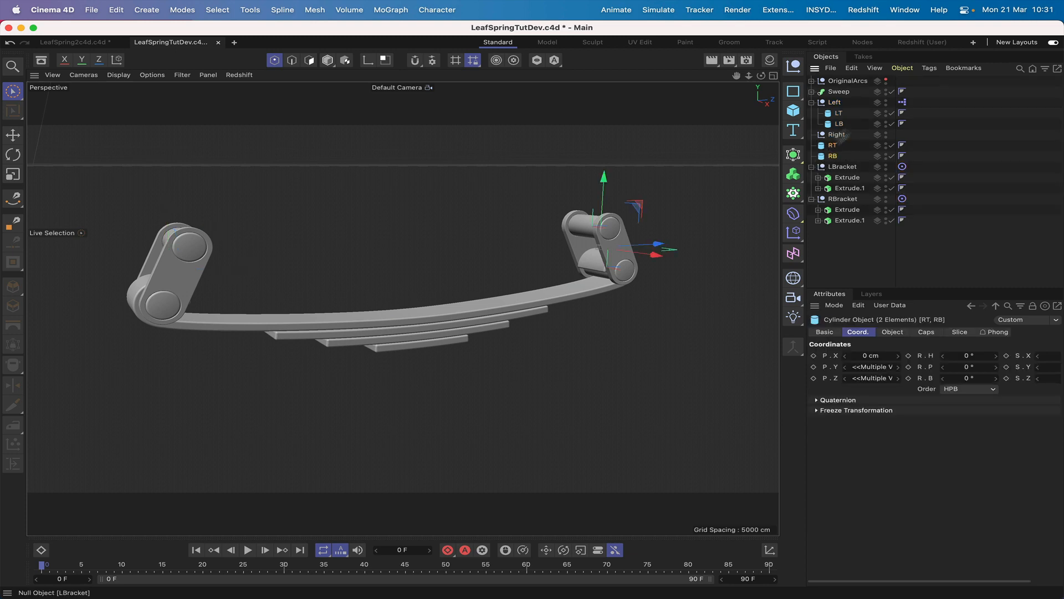
left_click_drag(859, 109, 836, 157)
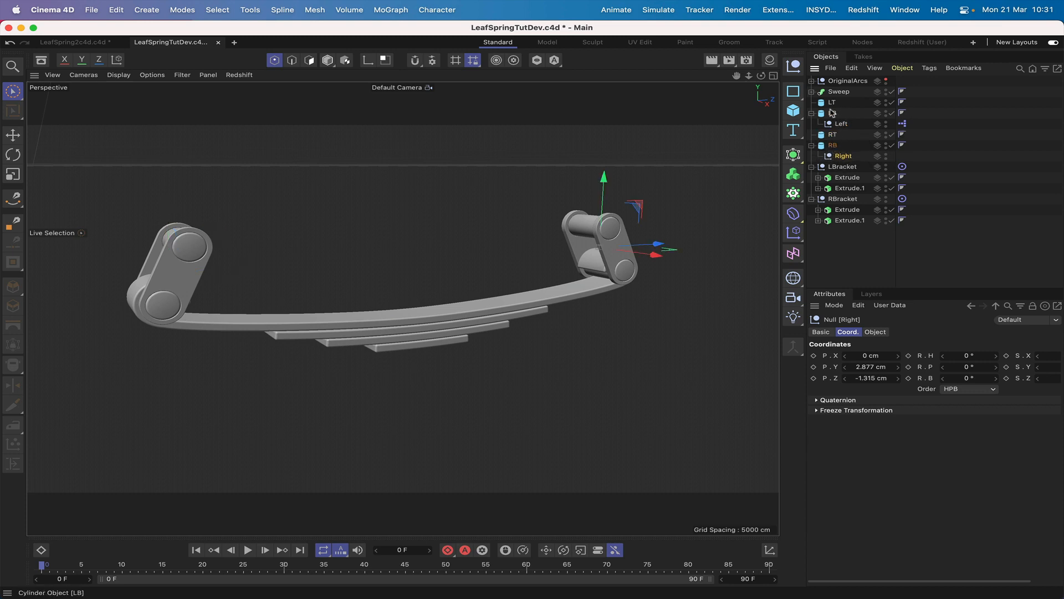
Step: Set the Right null's Z and Y positions to 0 cm so its axis sits on the RB cylinder
double_click(869, 378)
type("0")
key("Return")
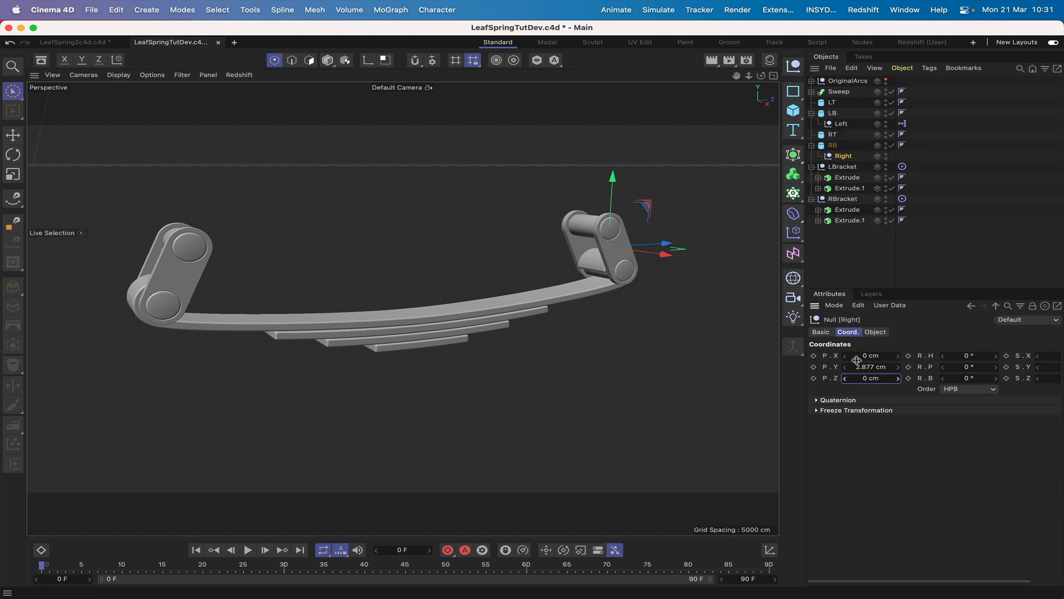
double_click(866, 367)
type("0")
key("Return")
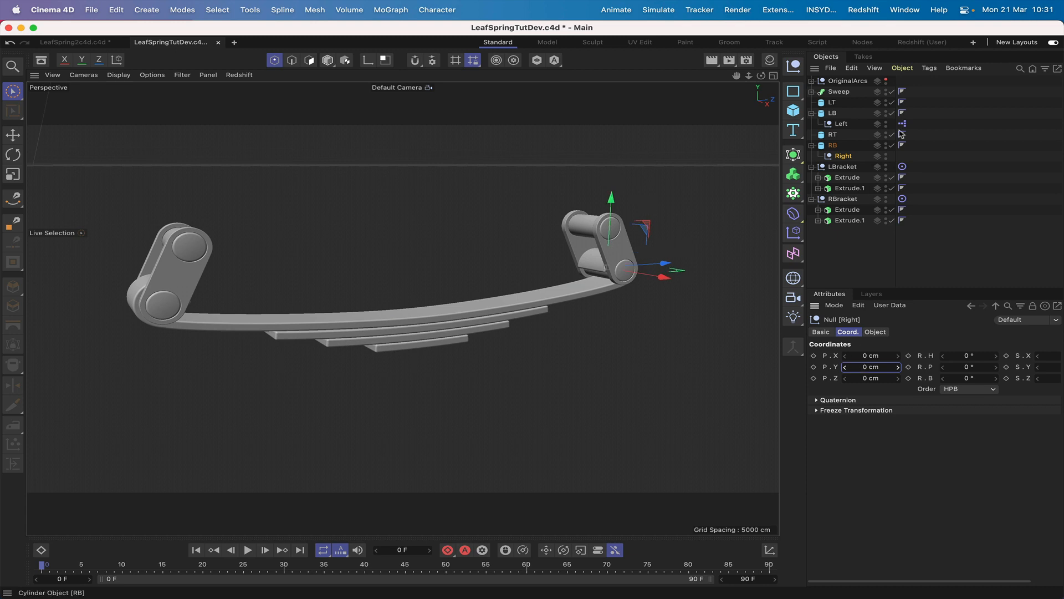
Step: Set the Left null's Y and Z positions to 0 cm so its axis sits on the LB cylinder
left_click(840, 124)
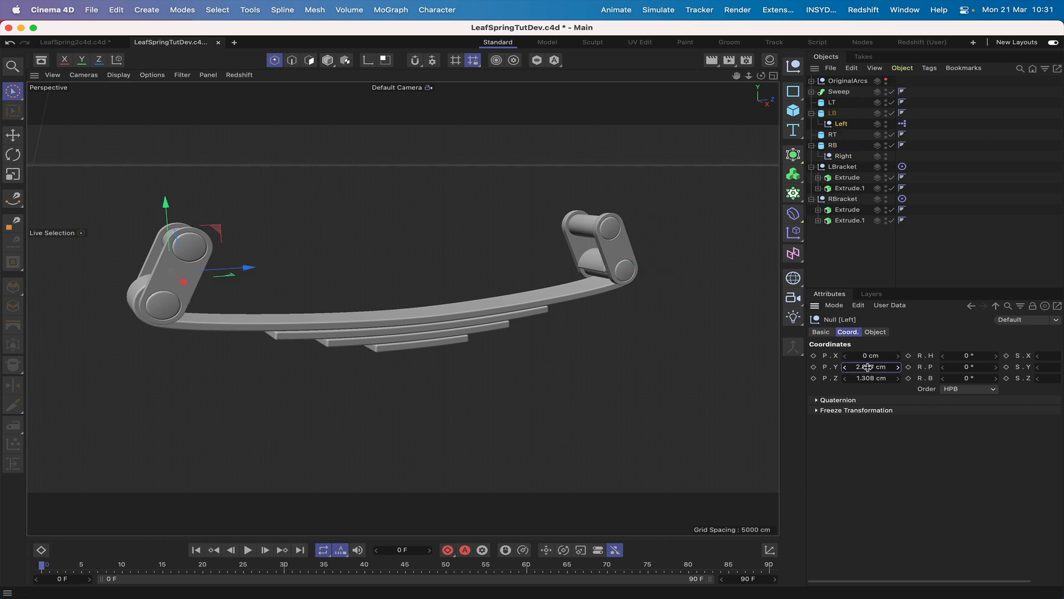
double_click(868, 367)
type("0")
key("Return")
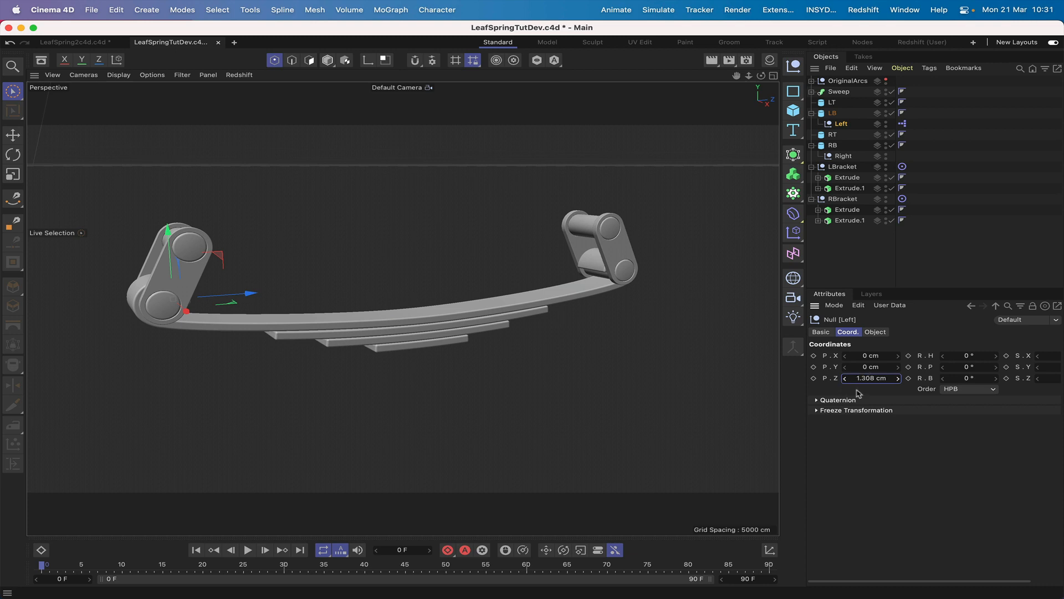
double_click(867, 378)
type("0")
key("Return")
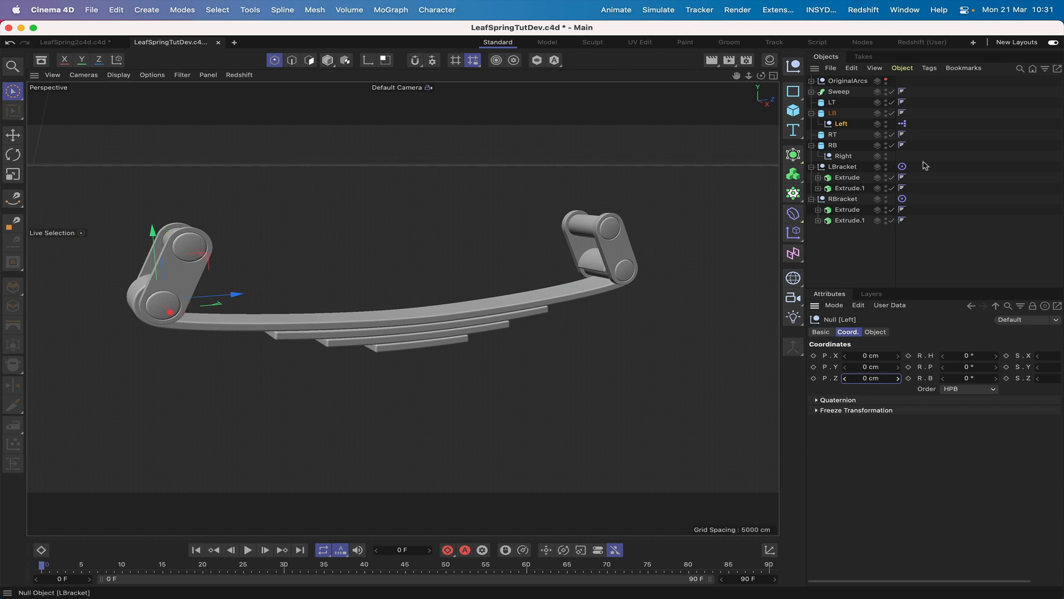
Step: Move both nulls out of the cylinders and regroup LT and LB under Left, and RT and RB under Right
left_click_drag(840, 156, 833, 127)
left_click(832, 145)
left_click(829, 157, "shift")
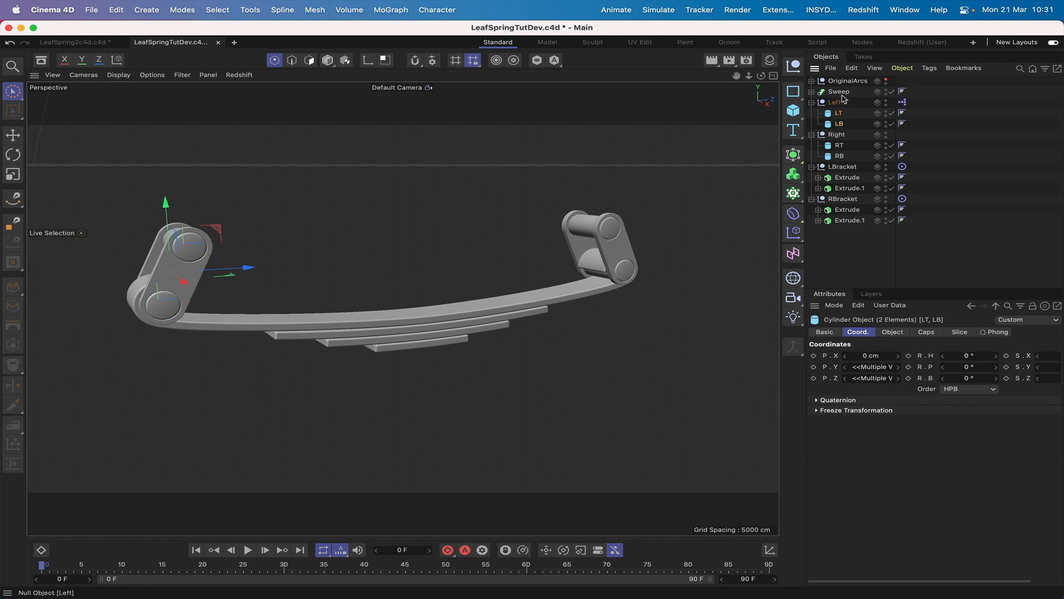
Step: Check the axis placement of the Left and Right nulls and the RB cylinder's coordinates within its null
left_click(835, 103)
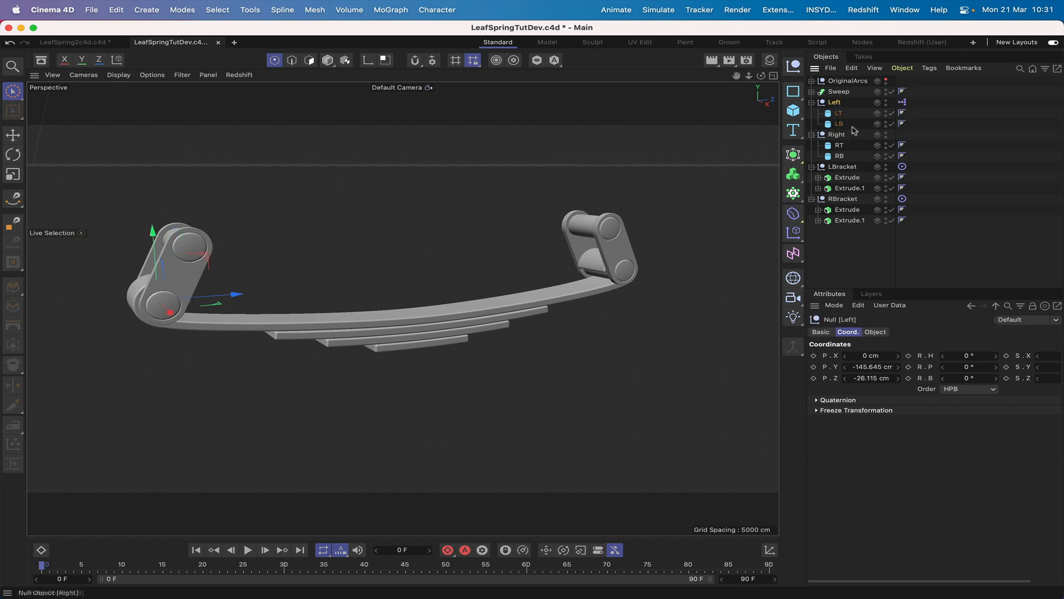
left_click(842, 135)
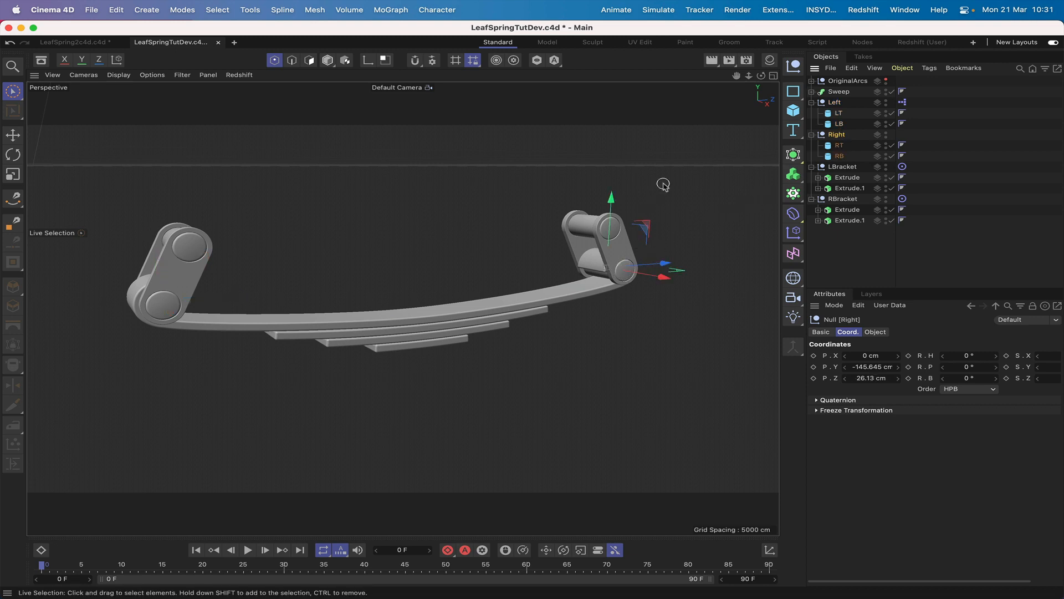
key("F3")
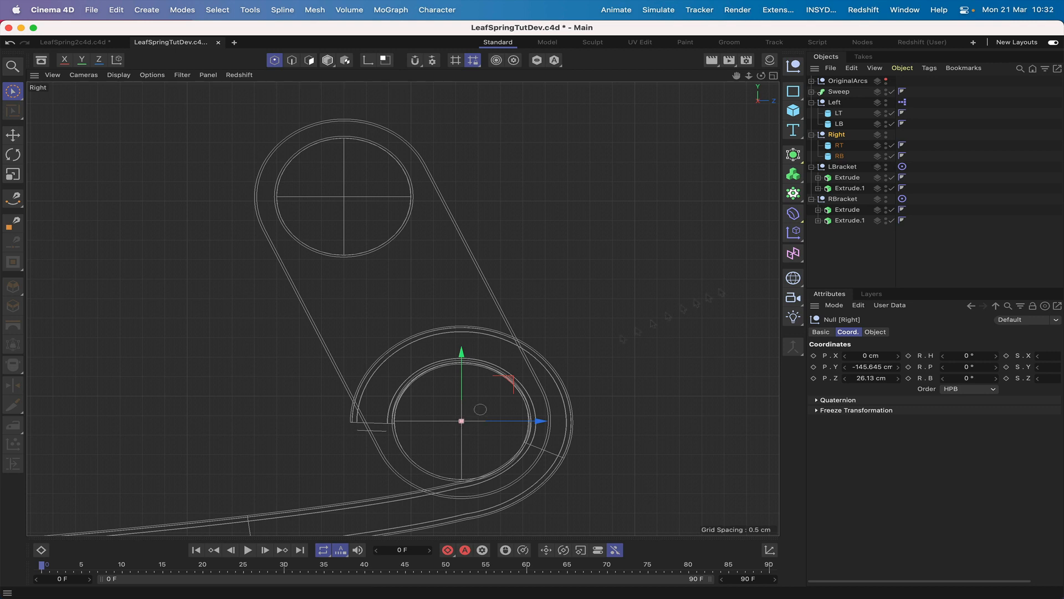
left_click(840, 156)
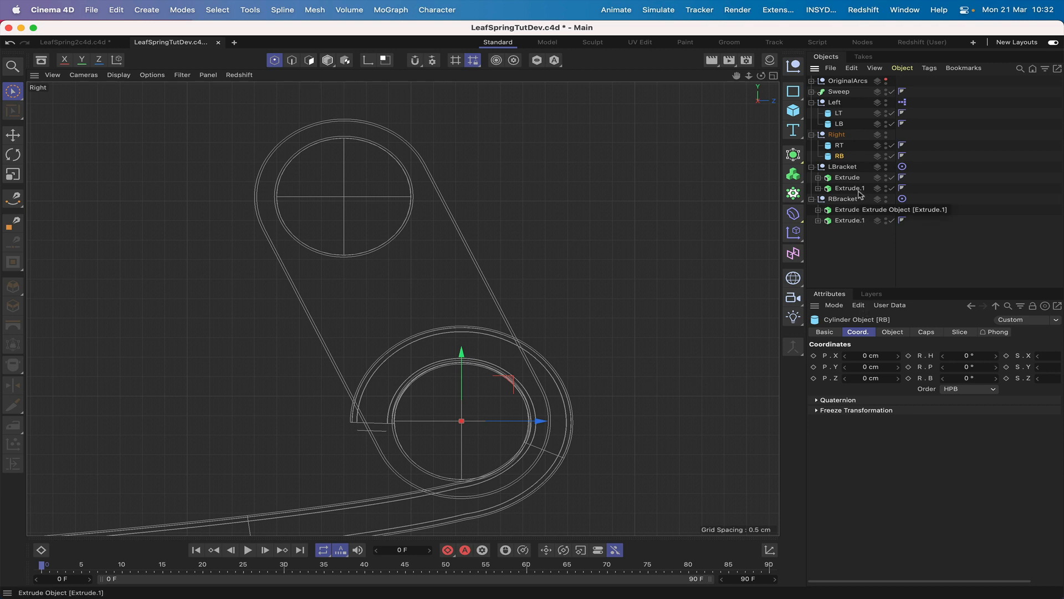
key("F1")
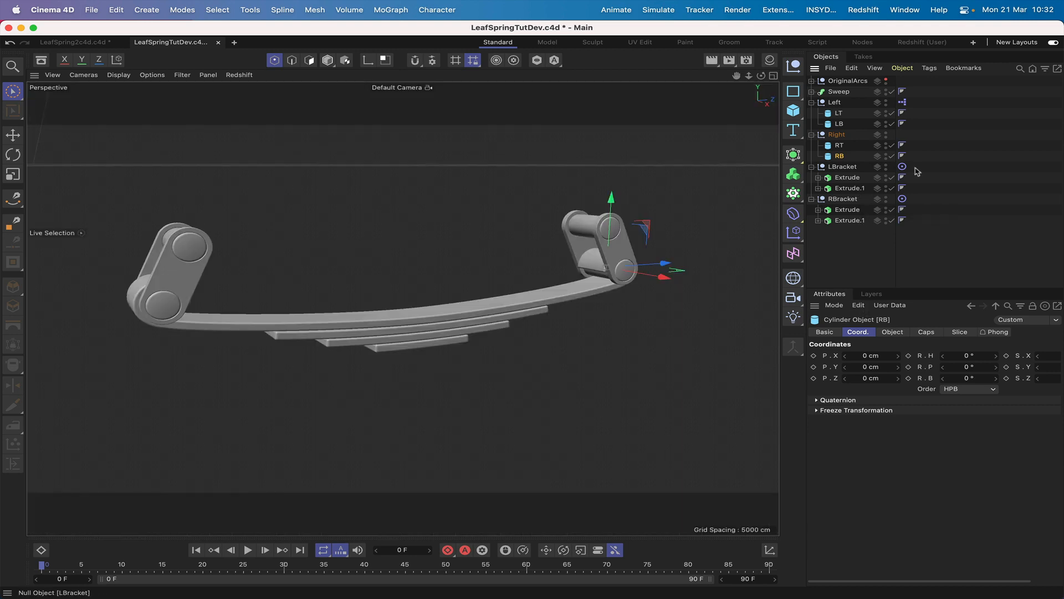
Step: Enable the Target expressions on both the LBracket and RBracket nulls
left_click(904, 167)
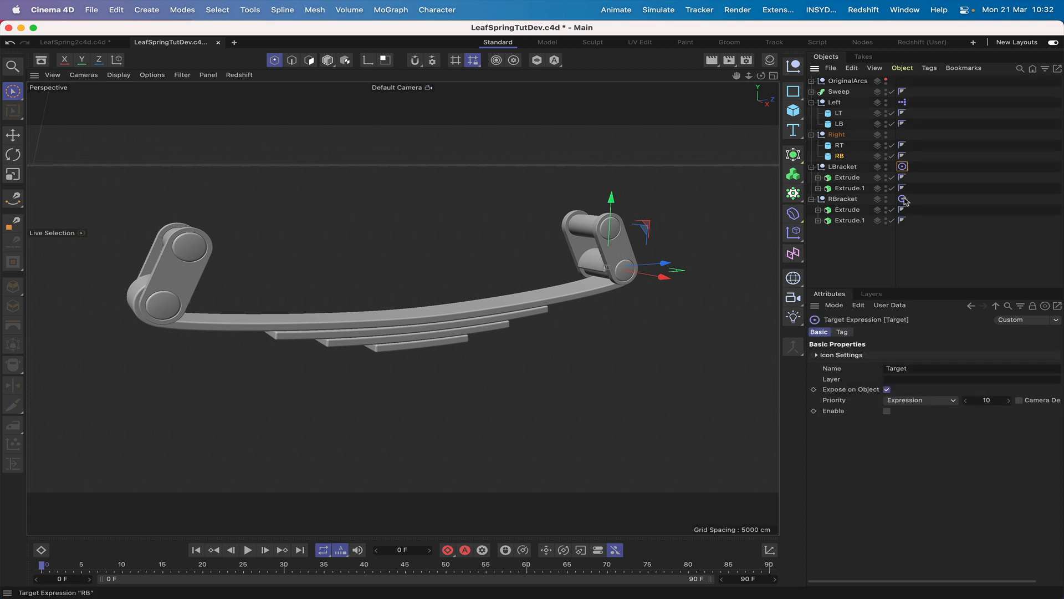
left_click(903, 199, "shift")
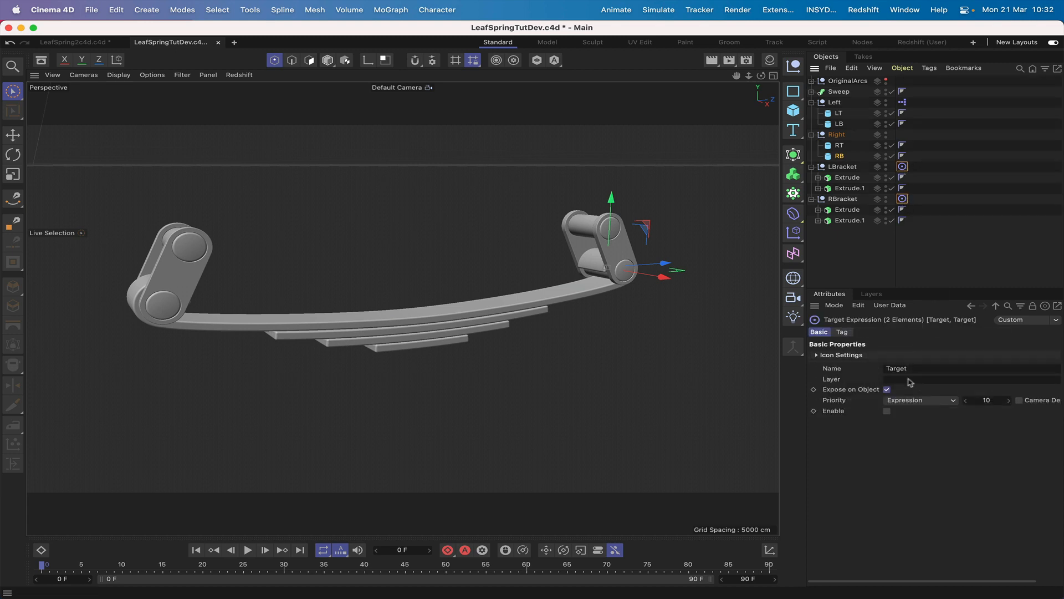
left_click(887, 412)
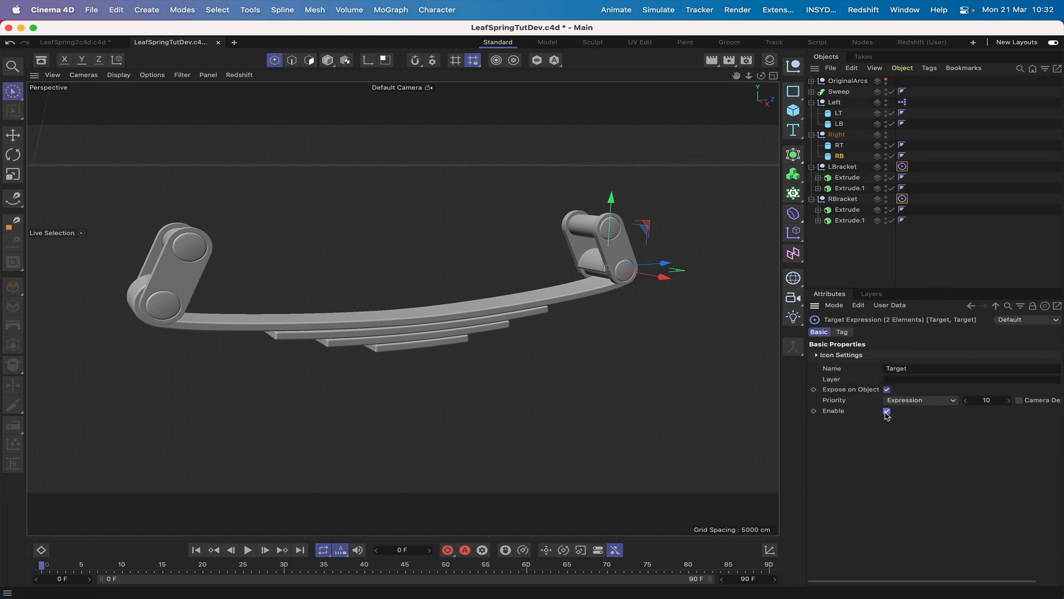
left_click(867, 254)
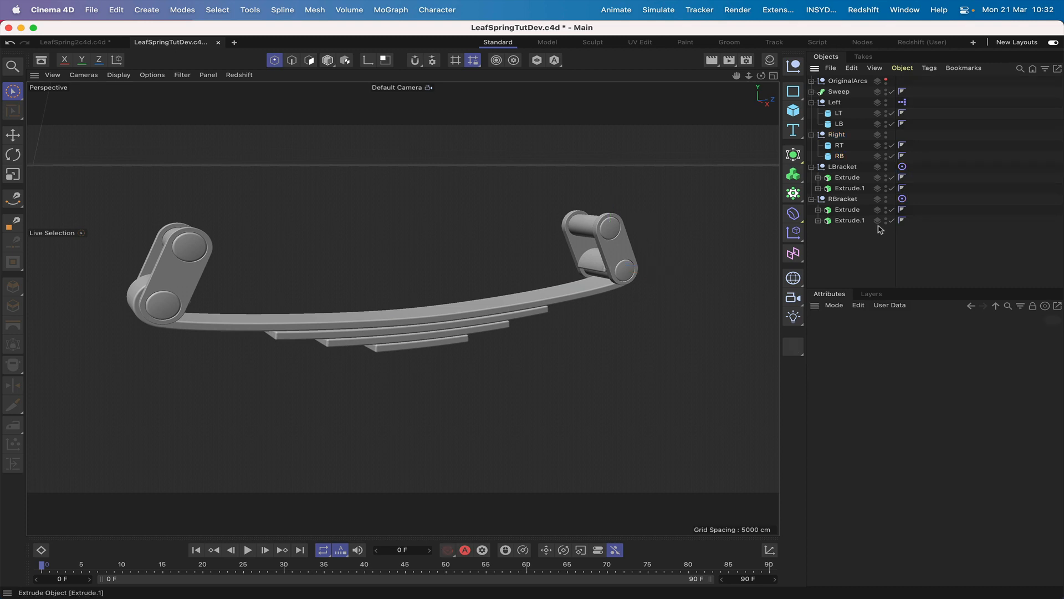
Step: Test whether the right bracket follows by moving the RB cylinder about 0.74 cm along Z, and undo the move
left_click(839, 156)
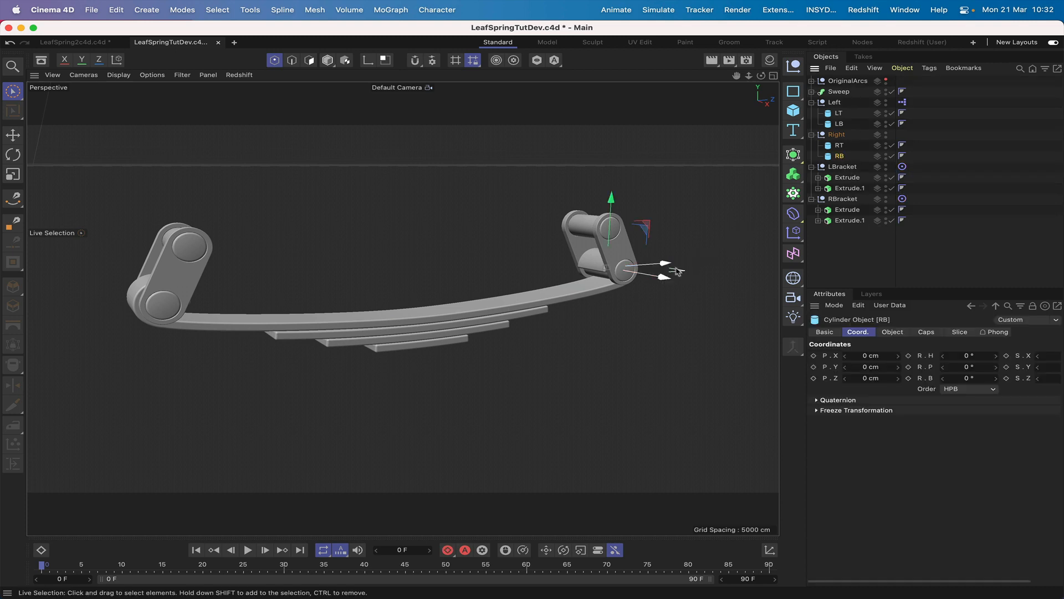
left_click_drag(673, 270, 673, 271)
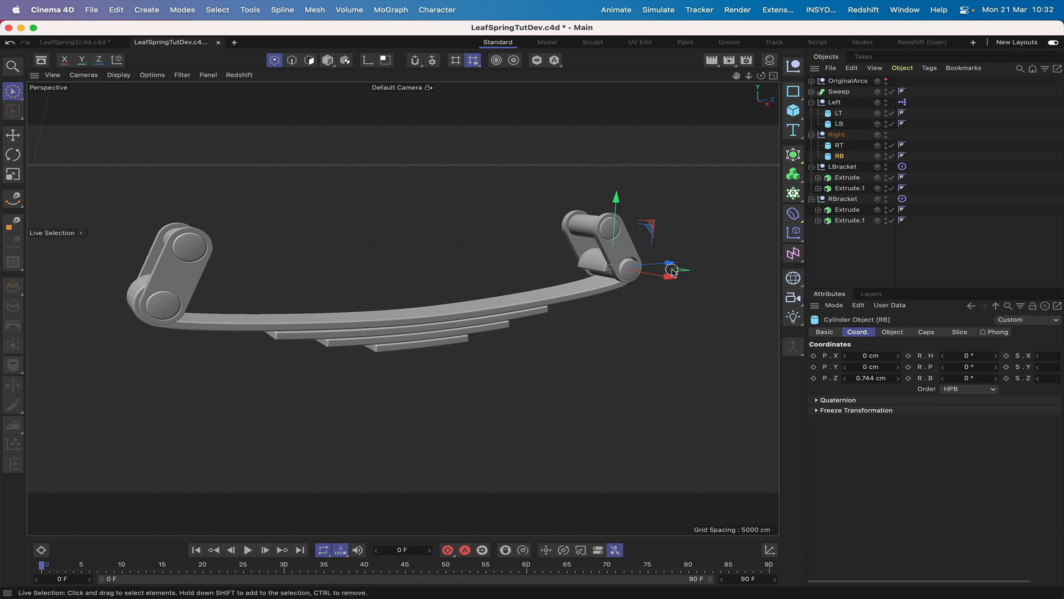
key("super+z")
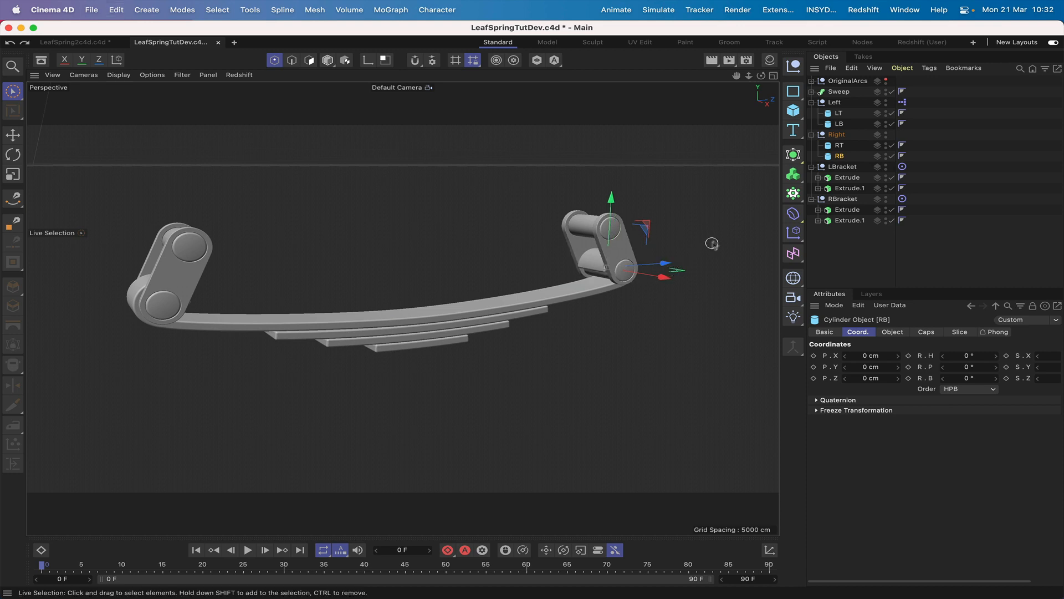
Step: Open the Left null's XPresso tag and add the Arc's Pose Morph tag as a node with a Pose.0 Strength output
double_click(903, 103)
left_click_drag(905, 98, 513, 86)
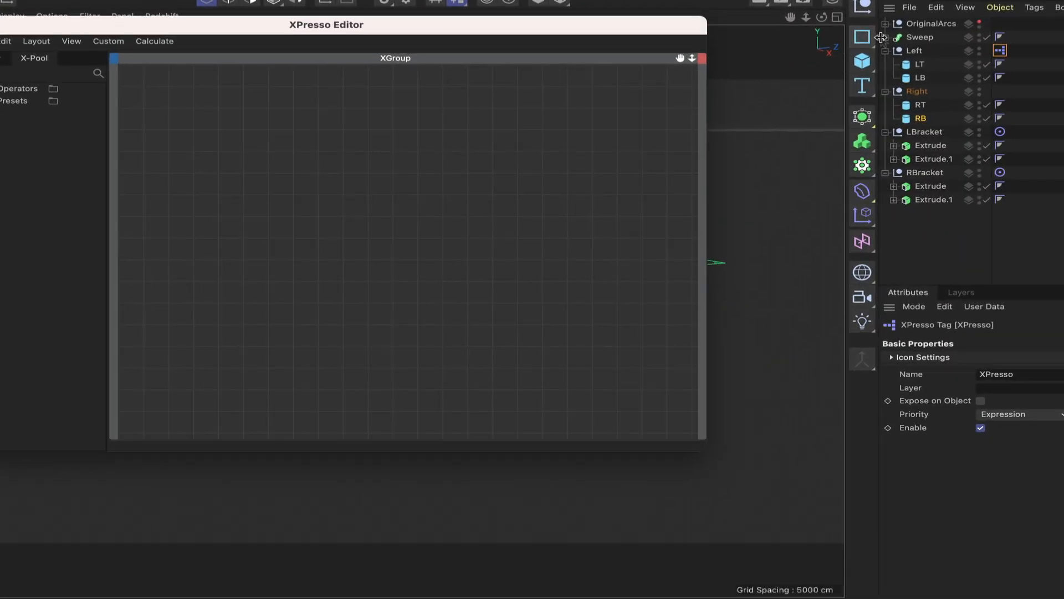
left_click(885, 37)
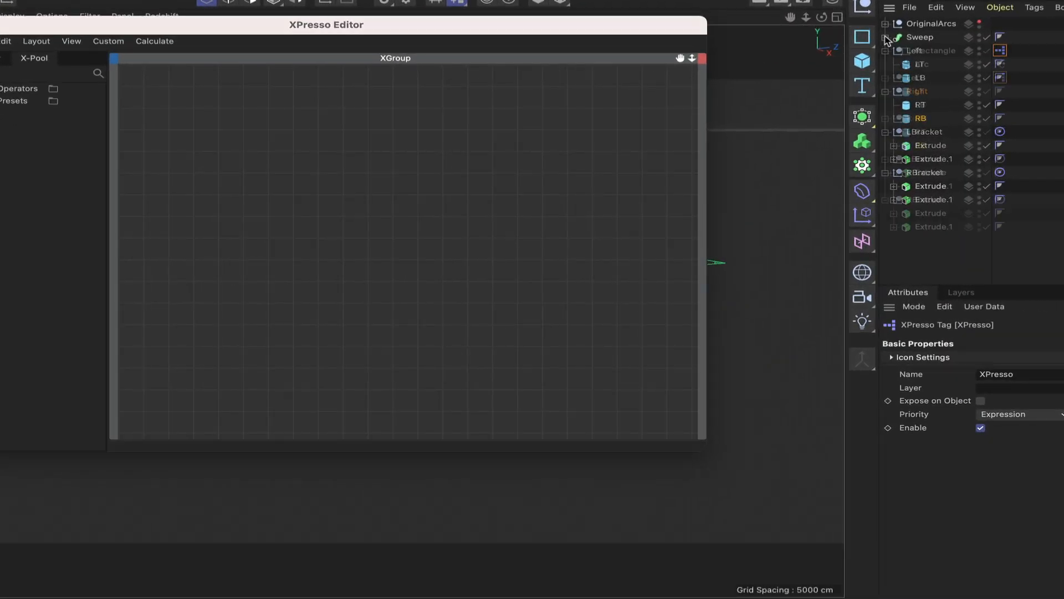
left_click_drag(1001, 65, 199, 149)
left_click(215, 143)
mouse_move(240, 191)
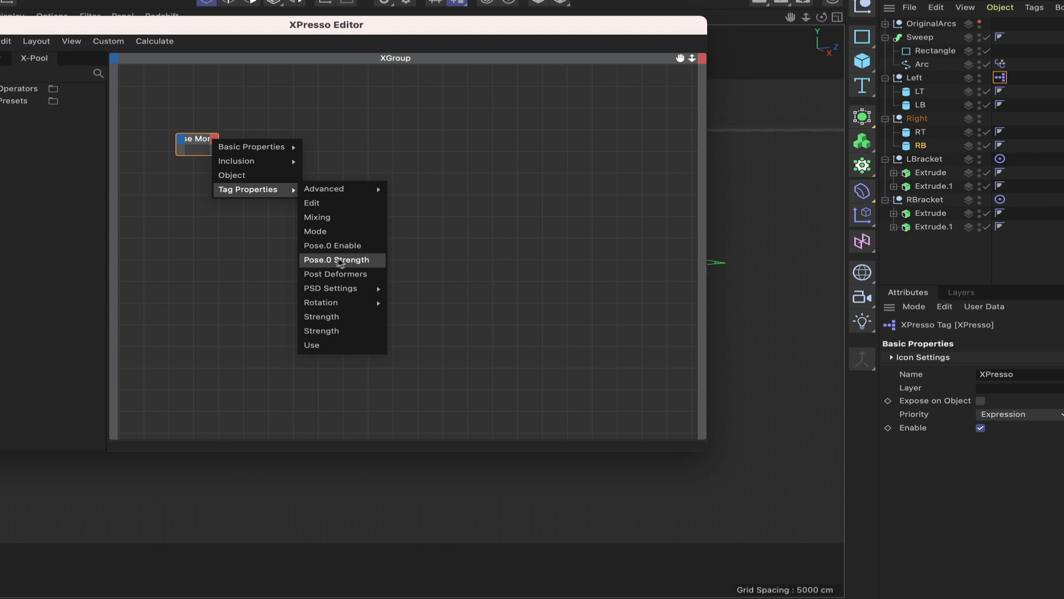
left_click(349, 260)
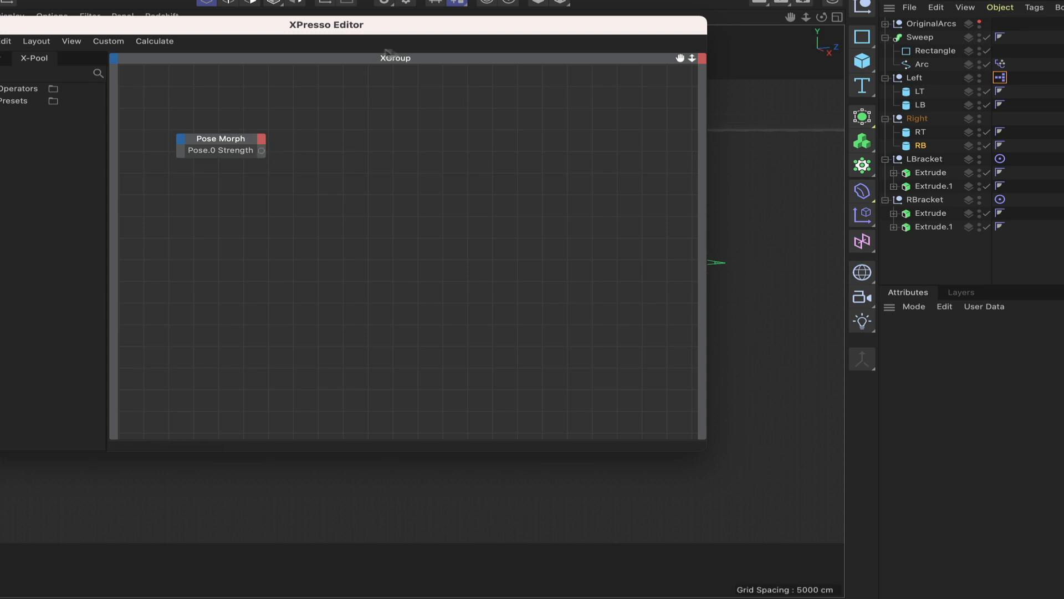
left_click_drag(440, 33, 279, 60)
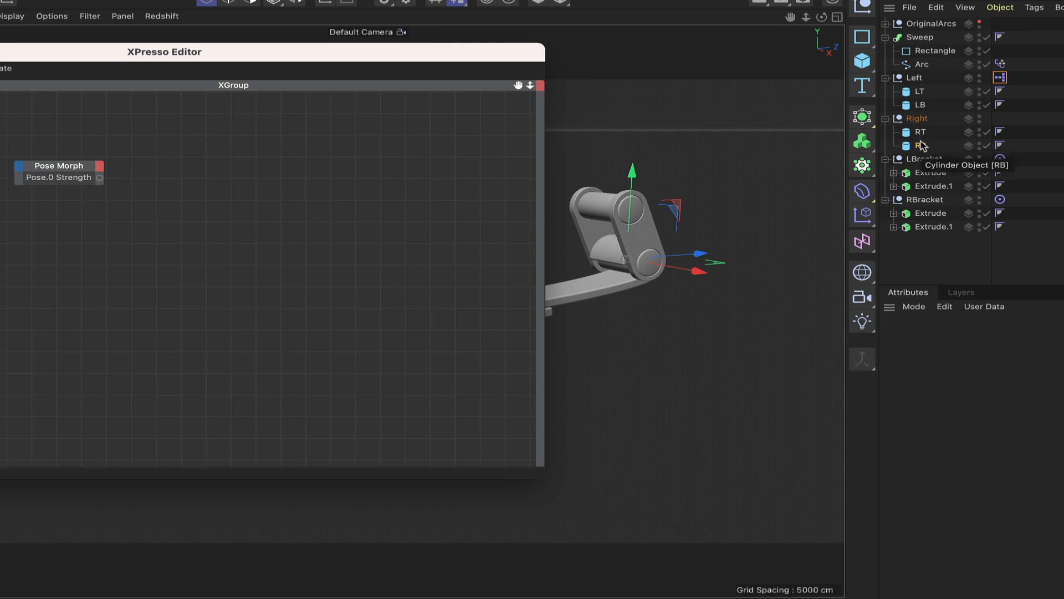
Step: Add two Range Mapper nodes and arrange them one above the other beside the Pose Morph node
left_click_drag(920, 145, 202, 207)
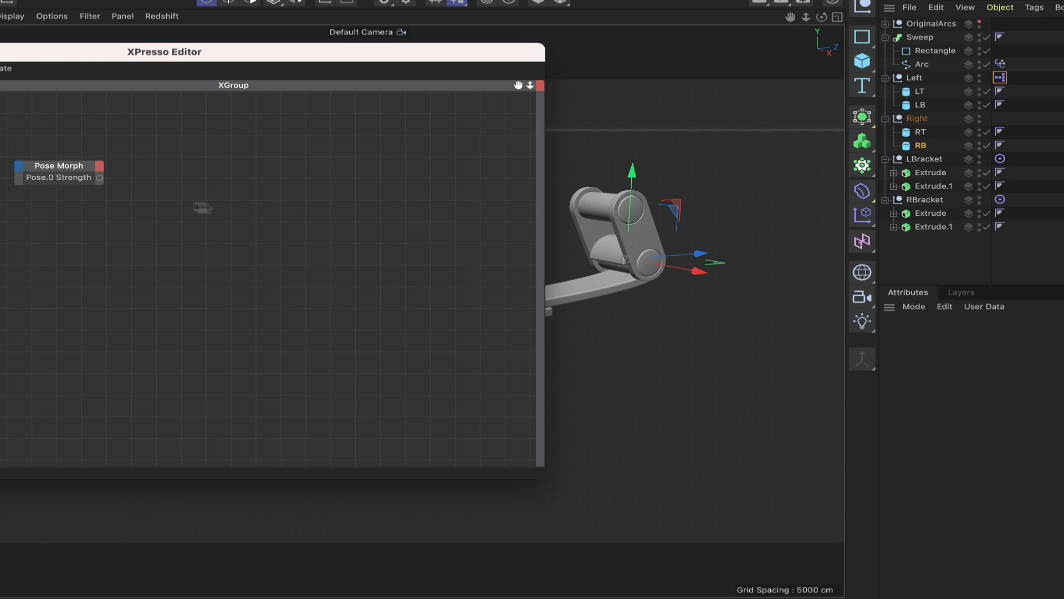
right_click(149, 177)
mouse_move(183, 202)
mouse_move(322, 206)
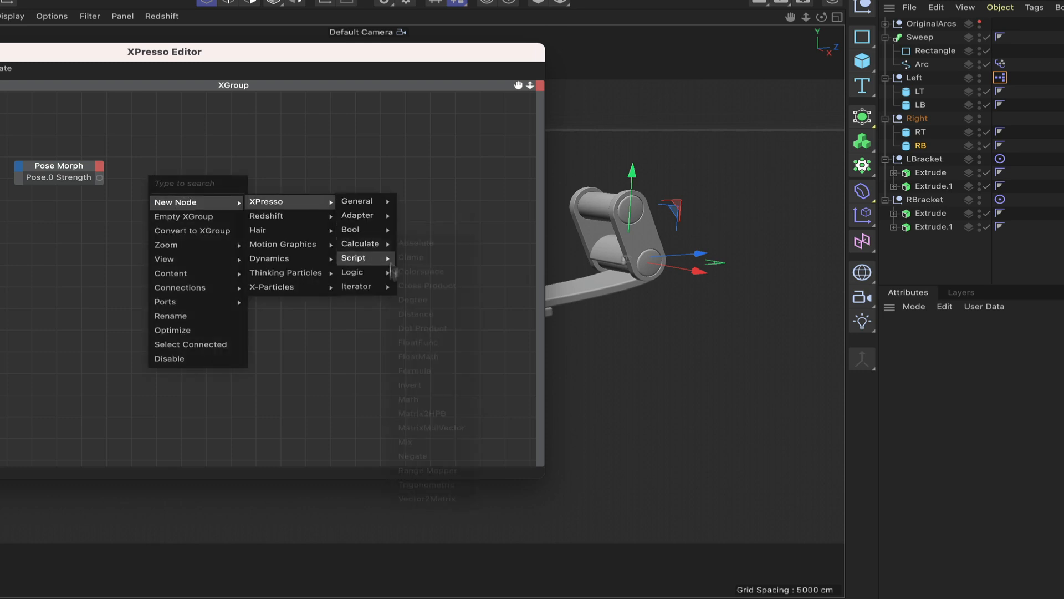
mouse_move(360, 244)
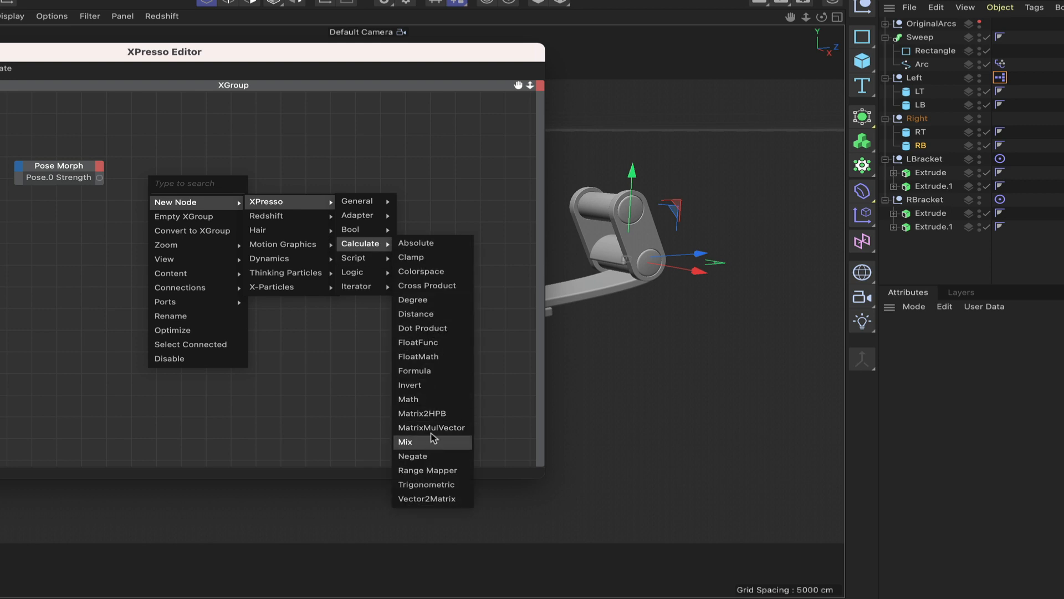
left_click(435, 471)
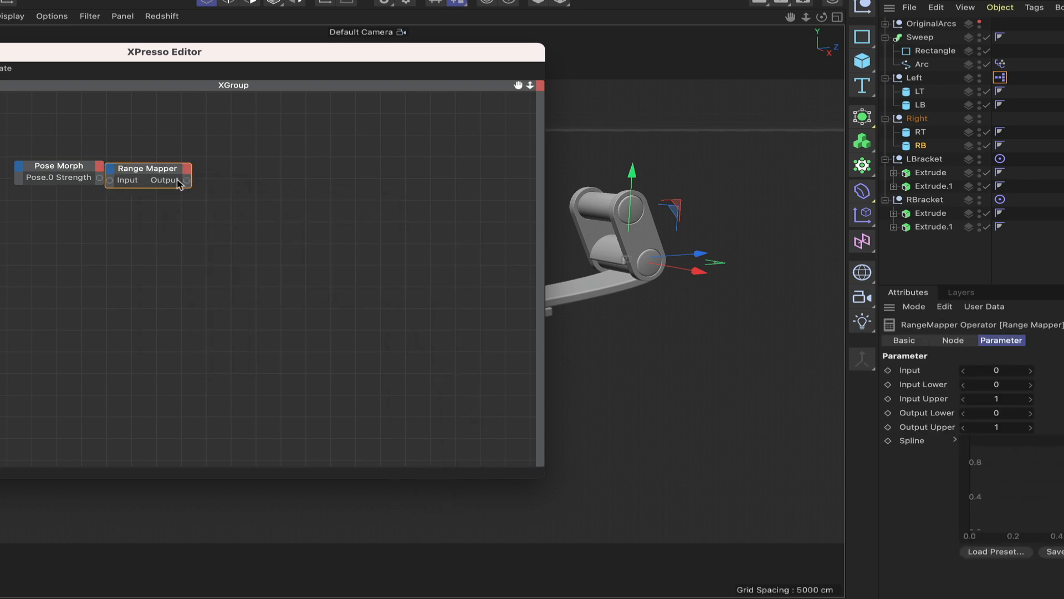
left_click_drag(167, 171, 196, 214)
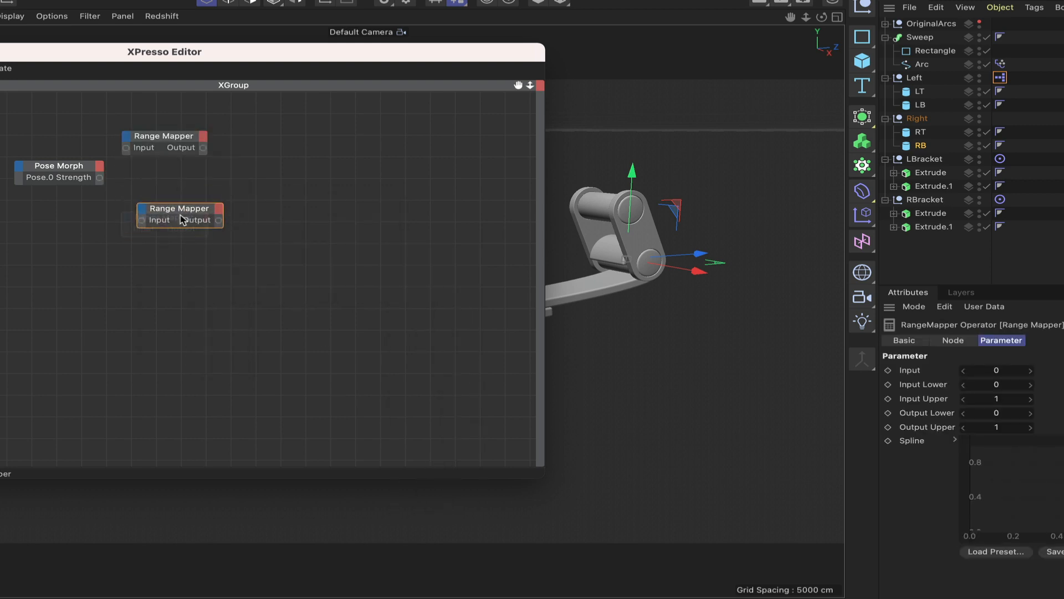
left_click_drag(174, 147, 191, 144)
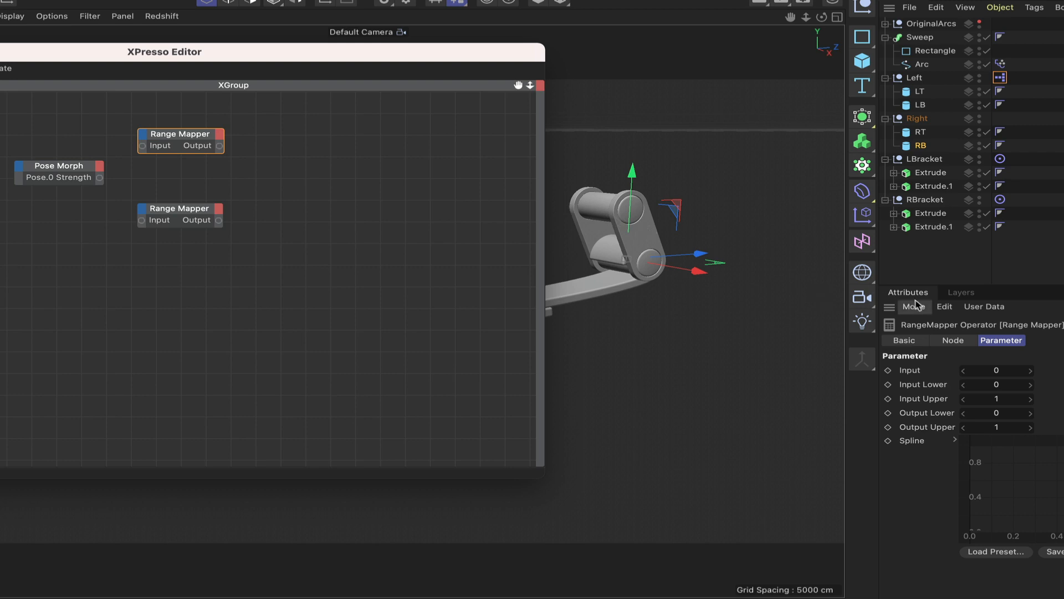
Step: Rename the upper node Range Mapper Y and the lower node Range Mapper Z
left_click(923, 343)
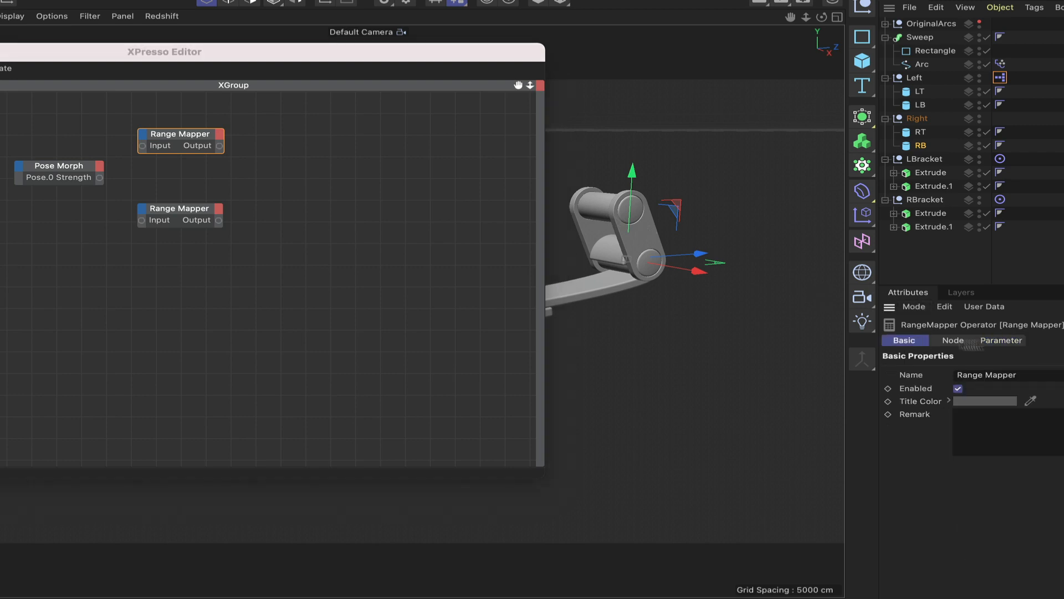
left_click(1040, 376)
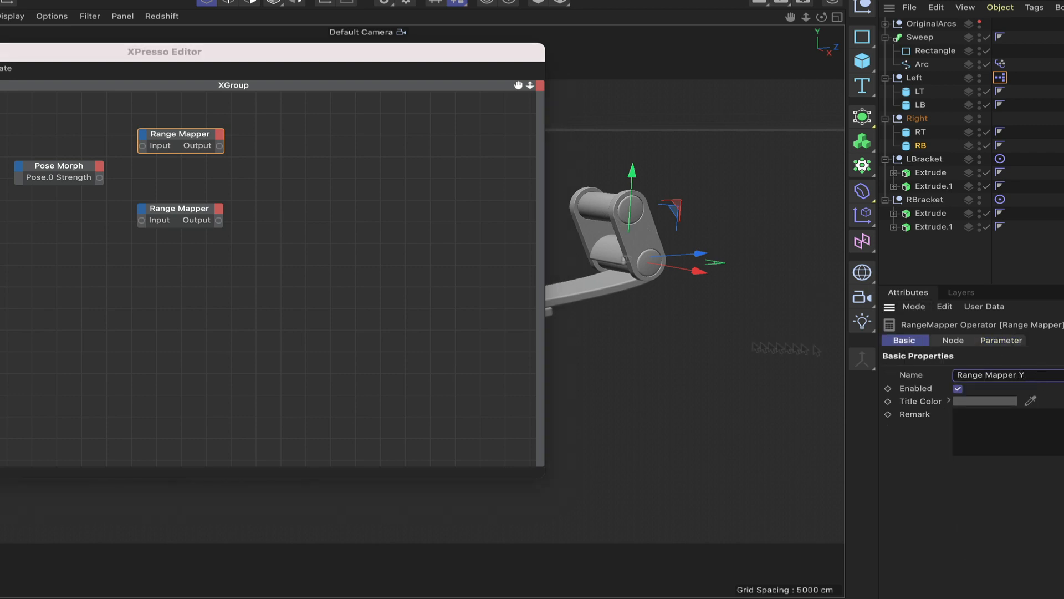
scroll(382, 238, "down", 3)
left_click(239, 224)
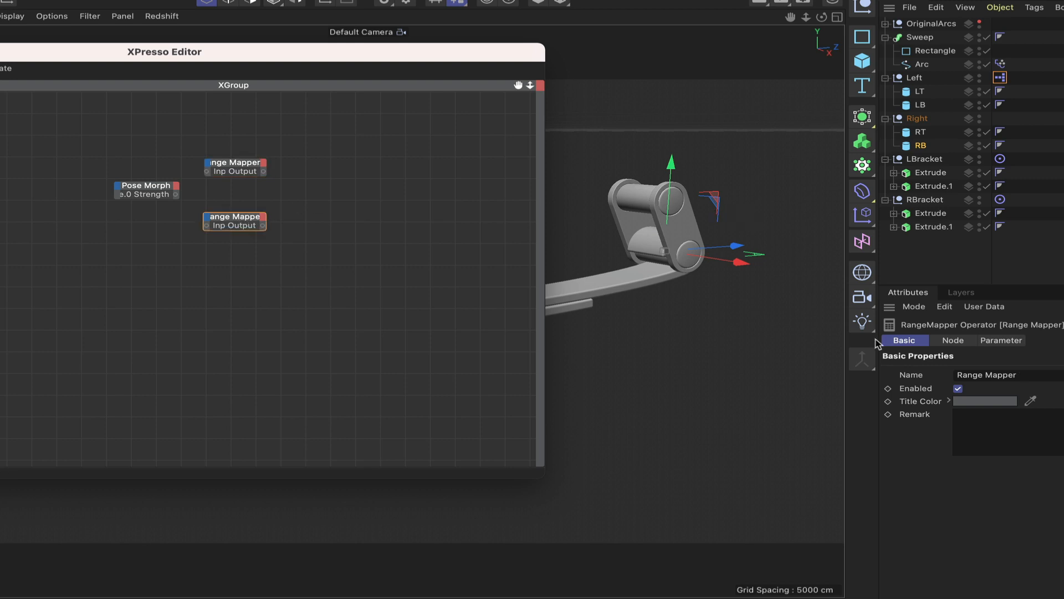
left_click(1037, 379)
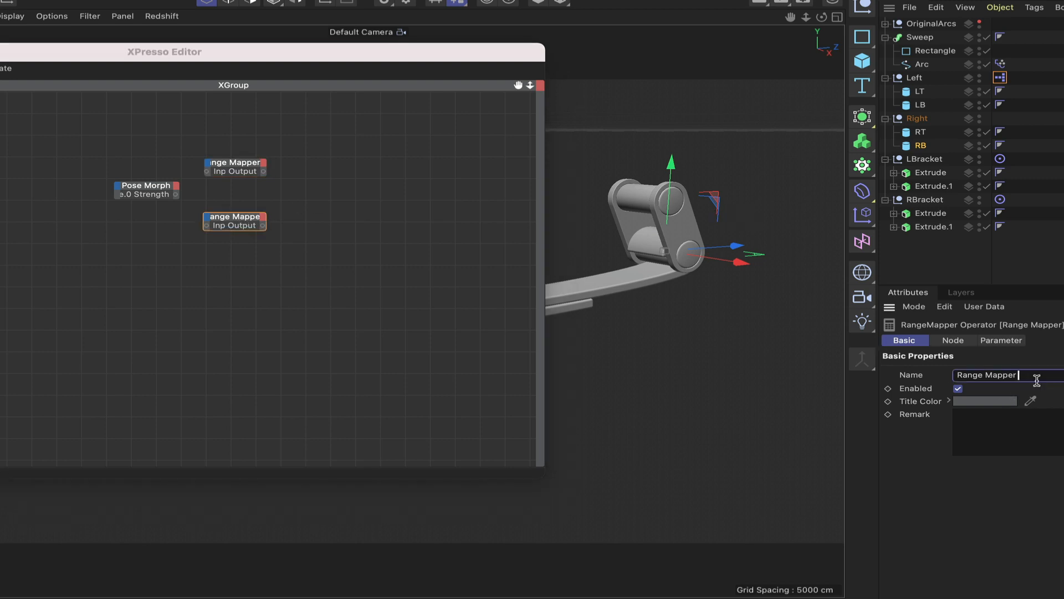
type("Z")
left_click(1, 68)
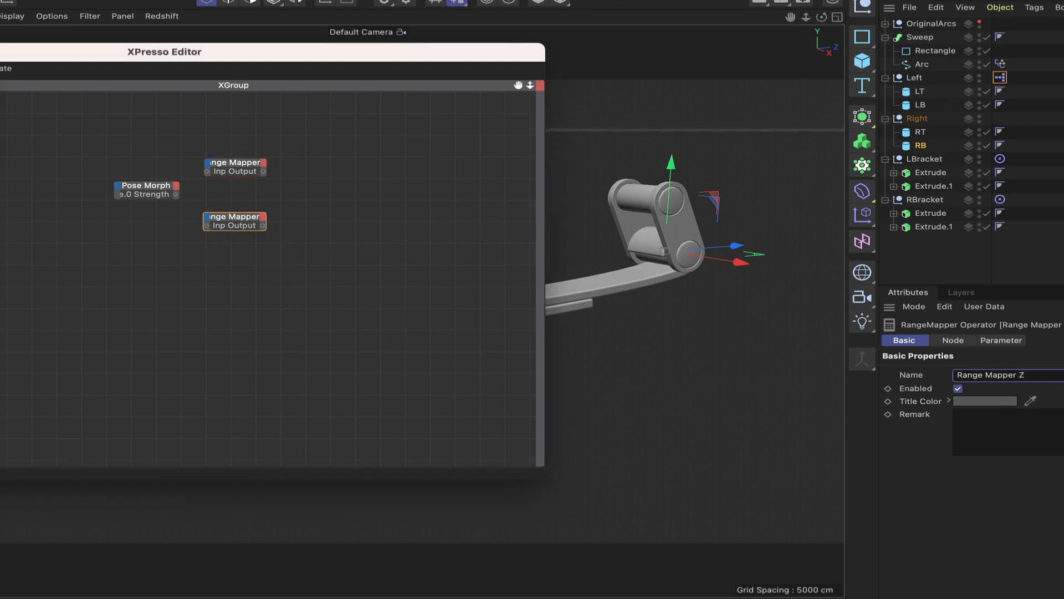
left_click(2, 86)
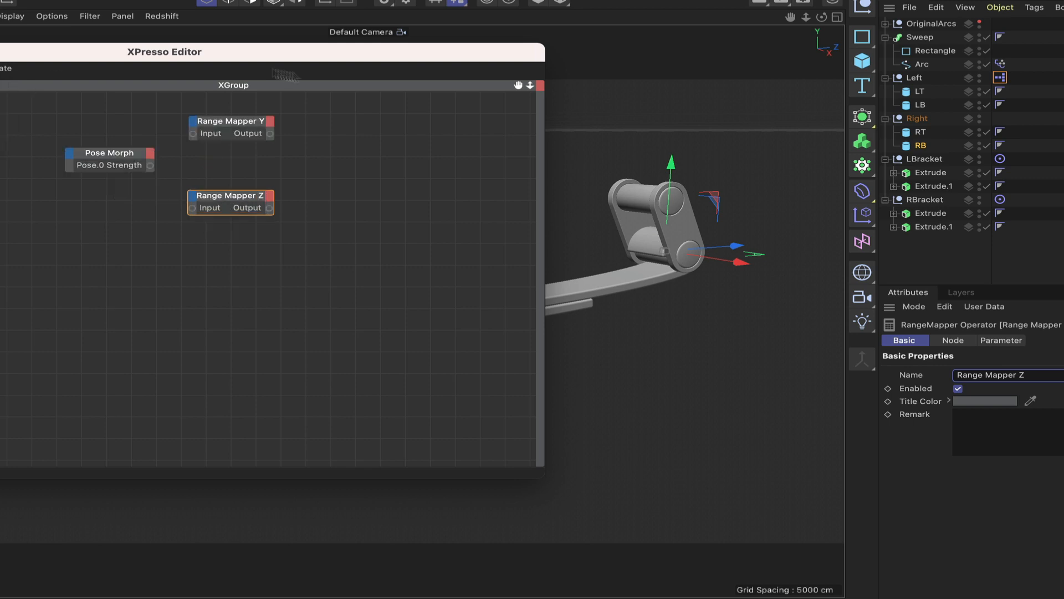
Step: Connect the Pose.0 Strength output to the inputs of Range Mapper Y and Range Mapper Z
left_click_drag(519, 85, 342, 137)
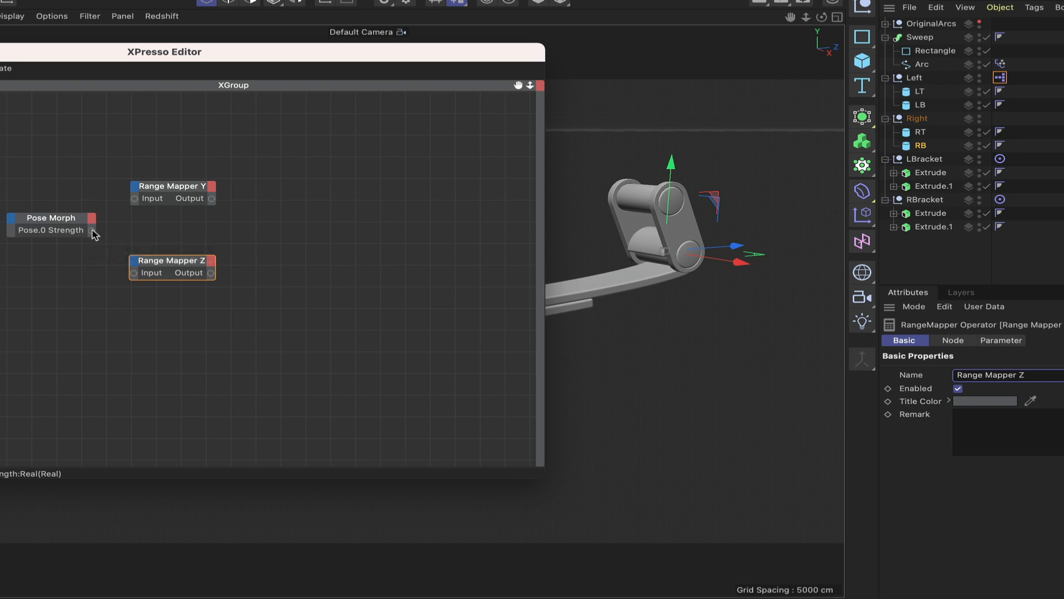
left_click_drag(93, 233, 134, 198)
left_click_drag(109, 260, 134, 272)
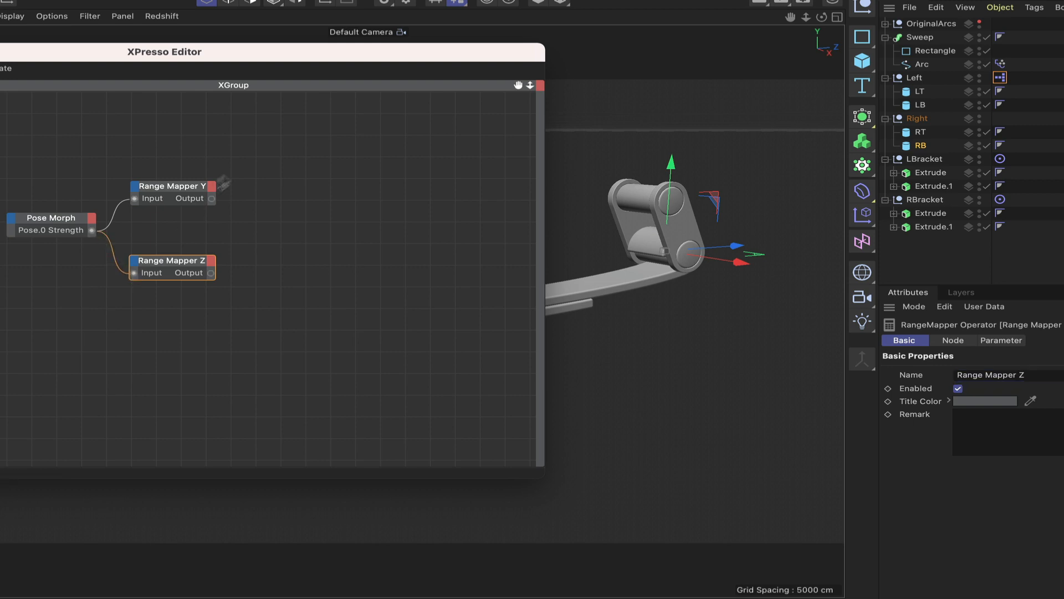
Step: Examine the parameters of both Range Mappers and the left and right bottom cylinders on the leaf spring
left_click_drag(228, 199, 166, 289)
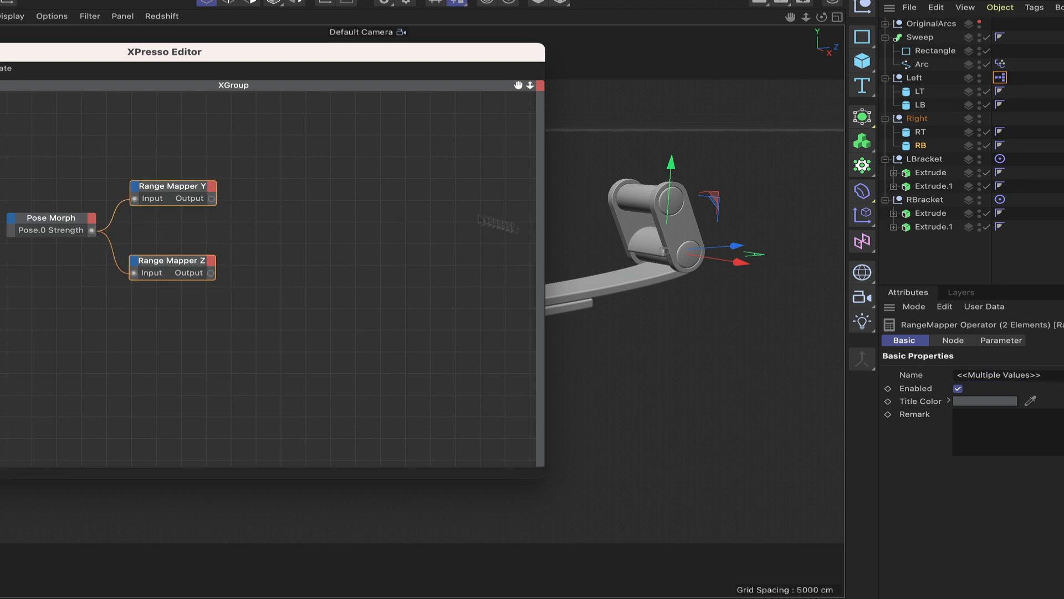
left_click(173, 187)
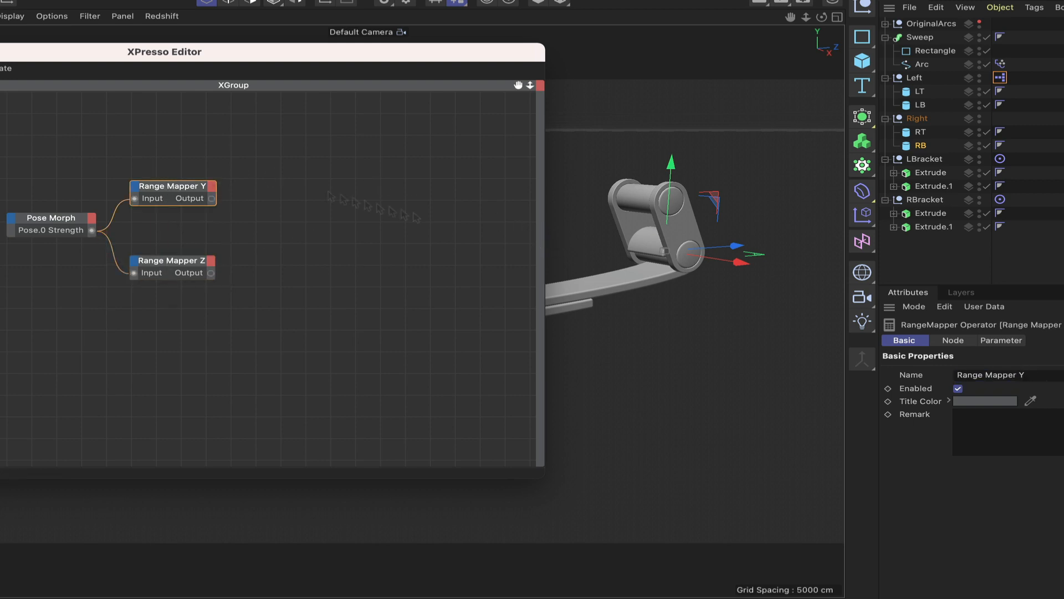
left_click(1021, 341)
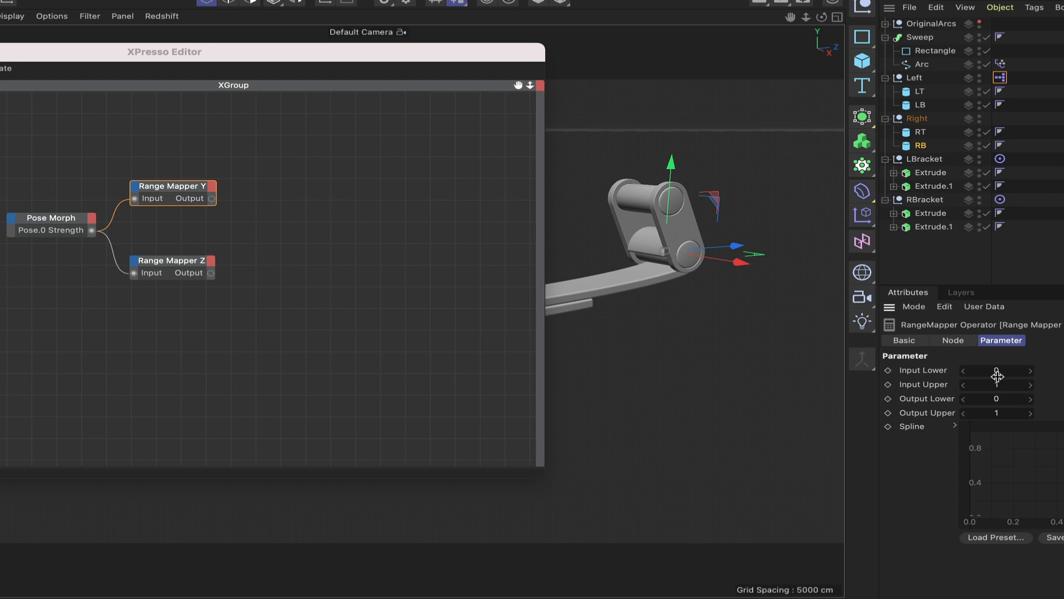
left_click_drag(184, 192, 182, 192)
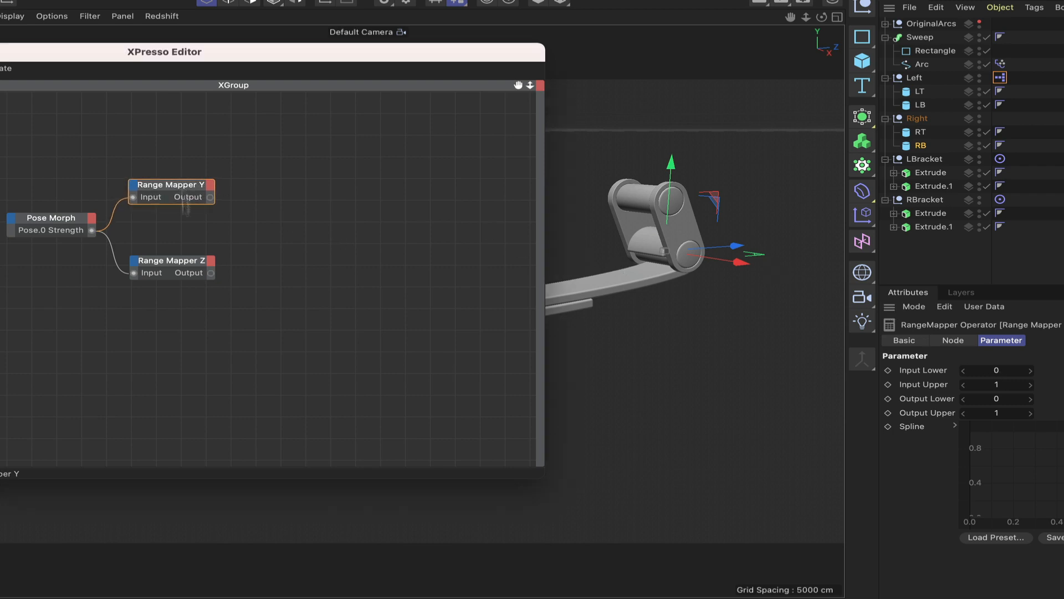
left_click(185, 266)
left_click_drag(498, 59, 352, 395)
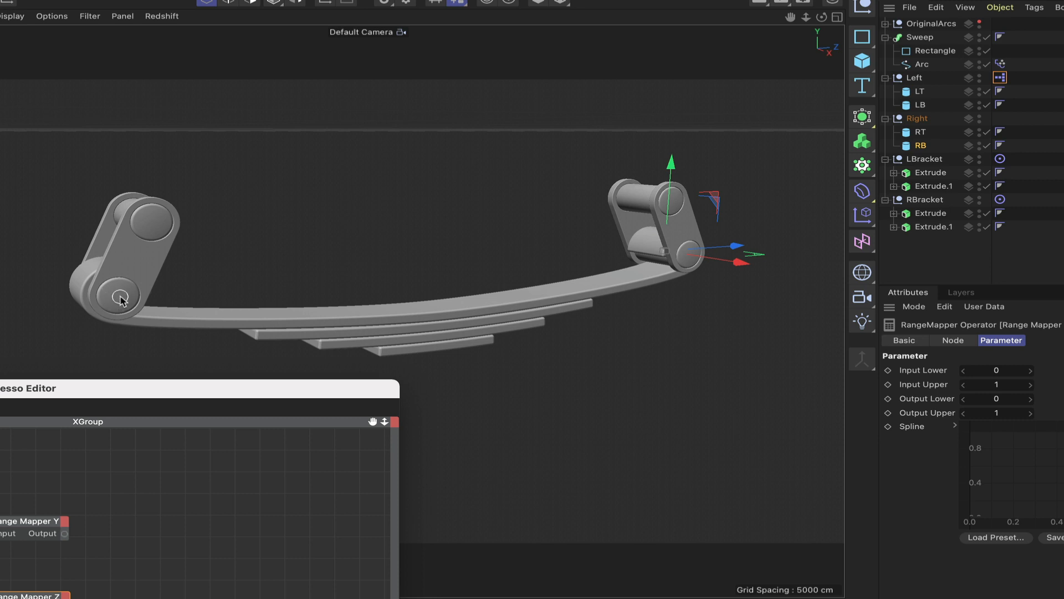
left_click_drag(156, 388, 251, 133)
Step: Add a Negate node and connect the output of Range Mapper Z to its input
right_click(219, 371)
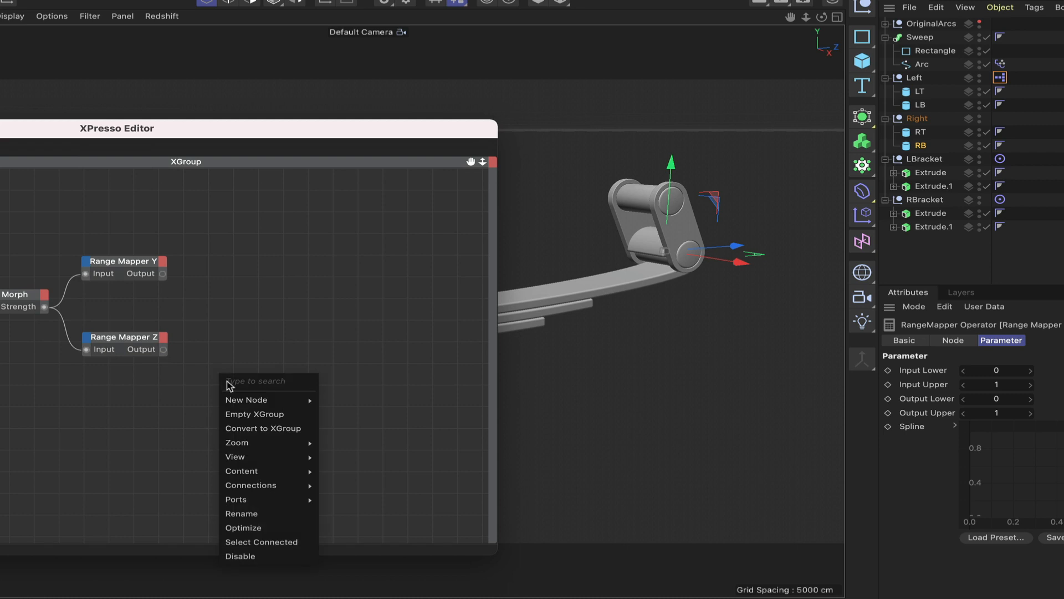
mouse_move(249, 402)
mouse_move(359, 416)
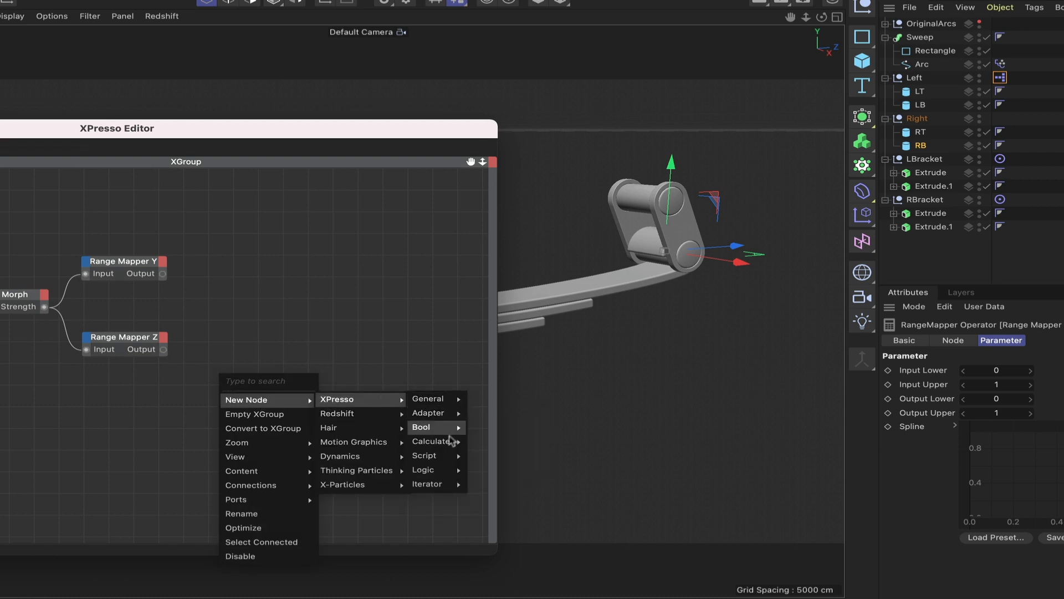
mouse_move(438, 441)
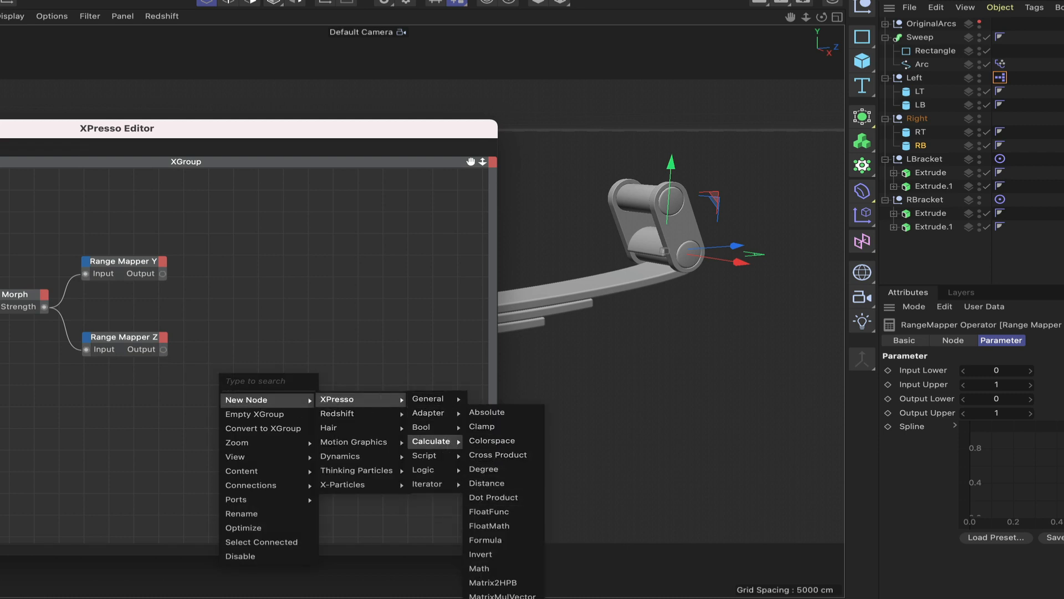
left_click(482, 598)
mouse_move(237, 371)
left_mouse_down()
mouse_move(255, 376)
mouse_move(198, 383)
mouse_move(247, 381)
left_mouse_up()
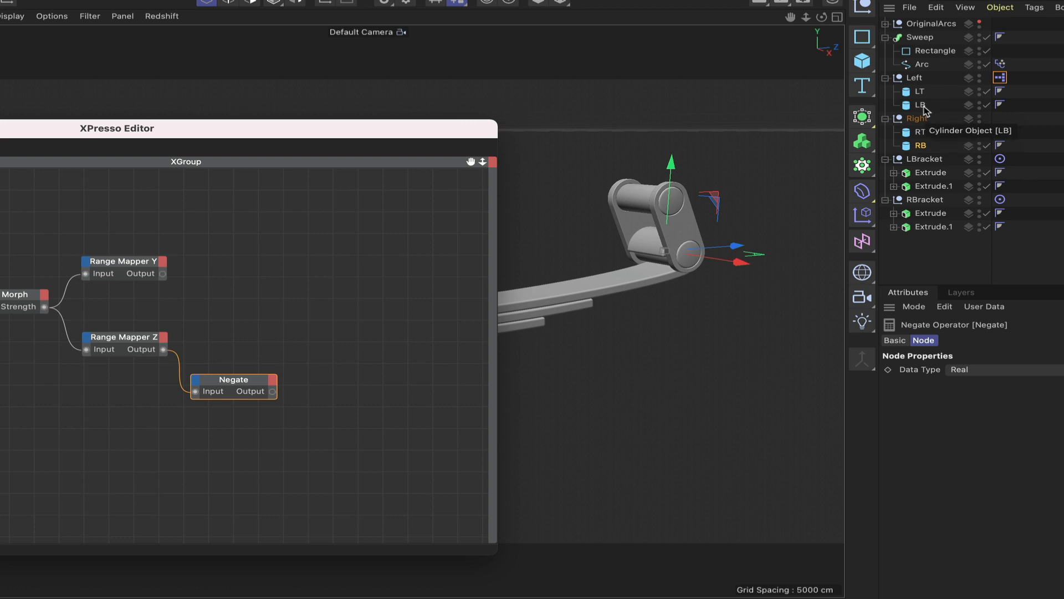
Step: Add the LB and RB cylinders as separate object nodes in the XPresso graph, with LB placed above RB
left_click(921, 105, "ctrl")
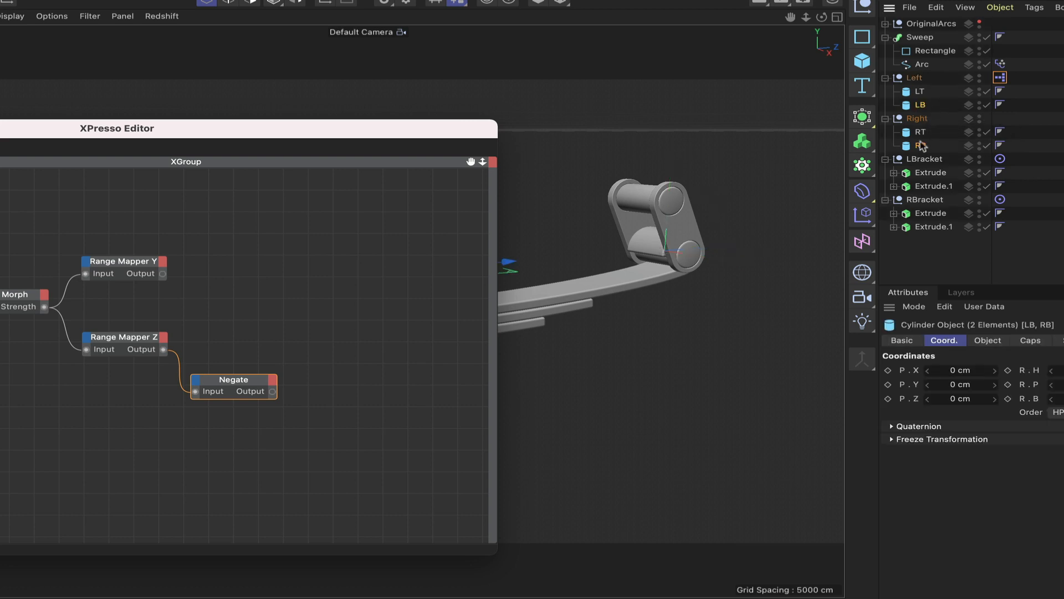
left_click_drag(922, 106, 375, 340)
left_click_drag(422, 277, 380, 273)
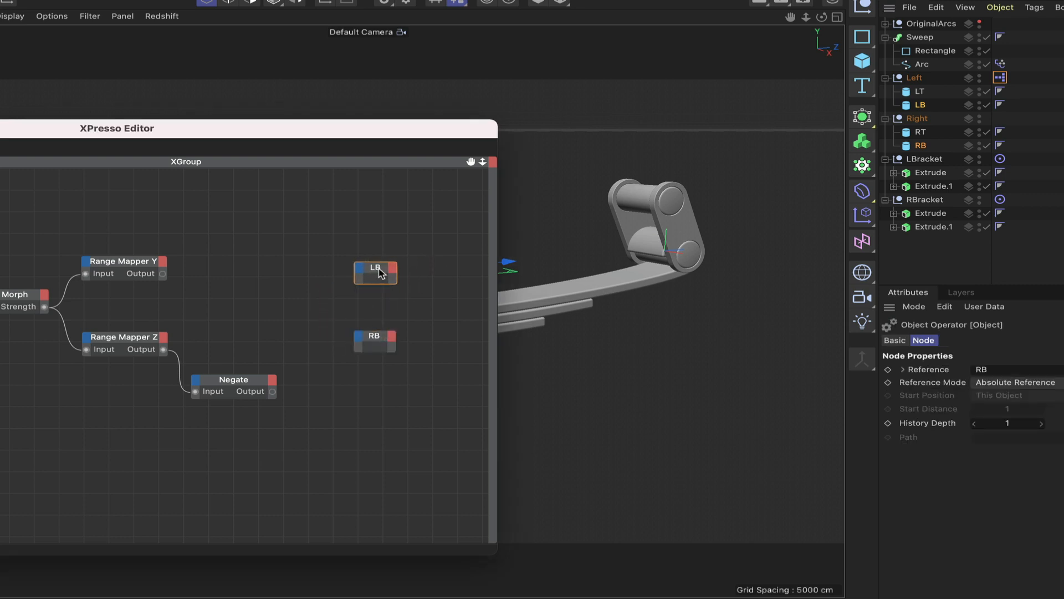
Step: Add Position . Y and Position . Z input ports to the LB node and expand the node to fit them
left_click(360, 272)
mouse_move(391, 326)
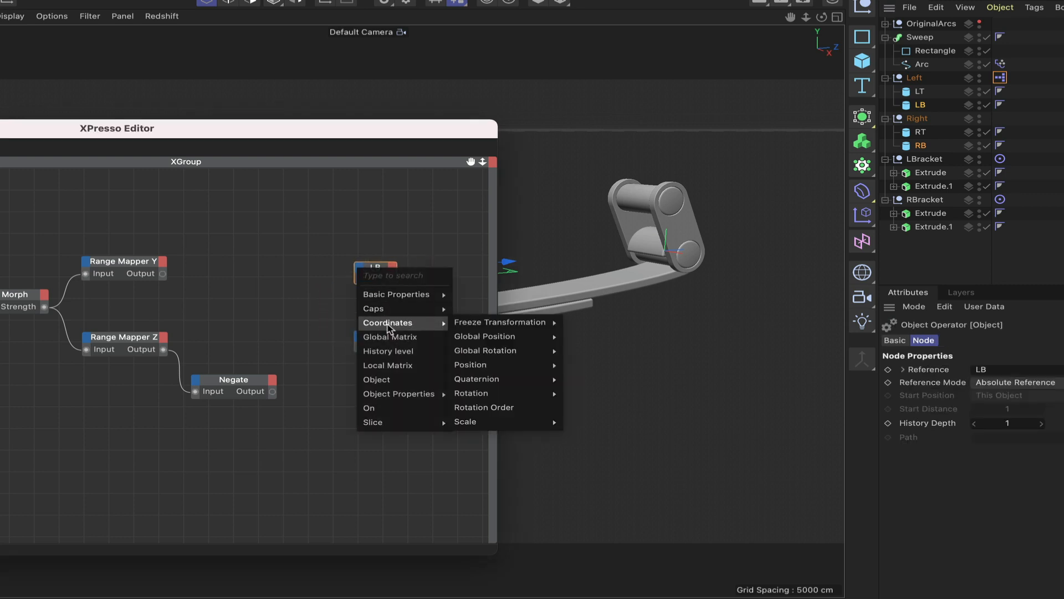
left_click(598, 393)
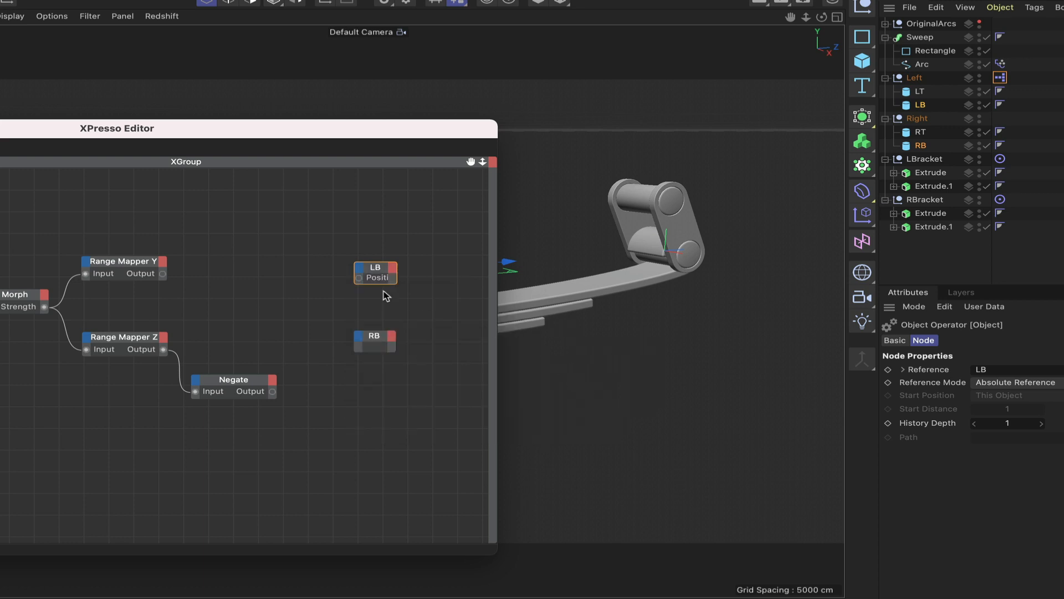
left_click(358, 272)
mouse_move(394, 323)
mouse_move(477, 364)
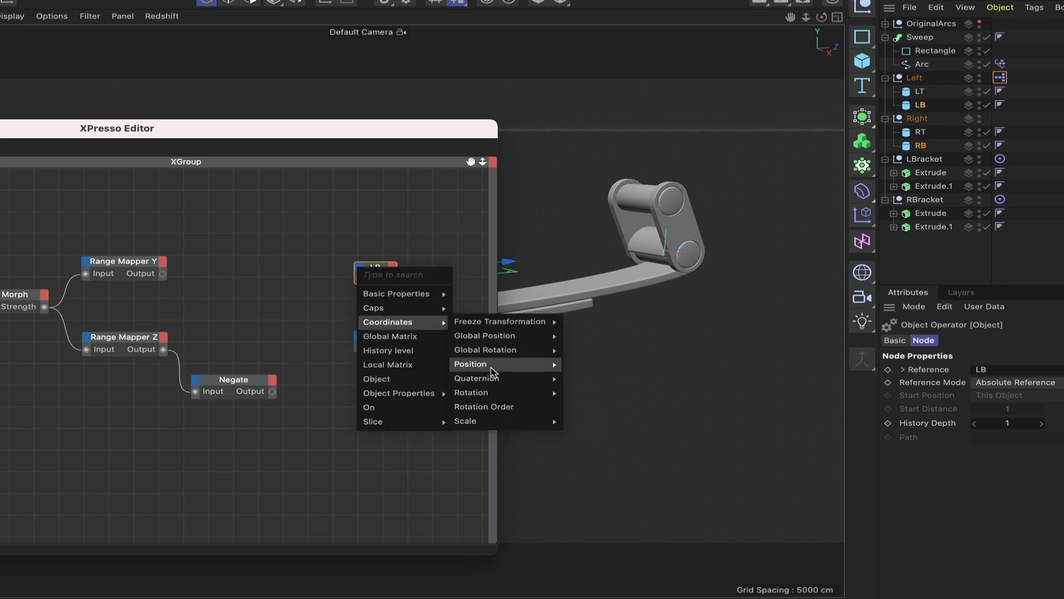
left_click(587, 405)
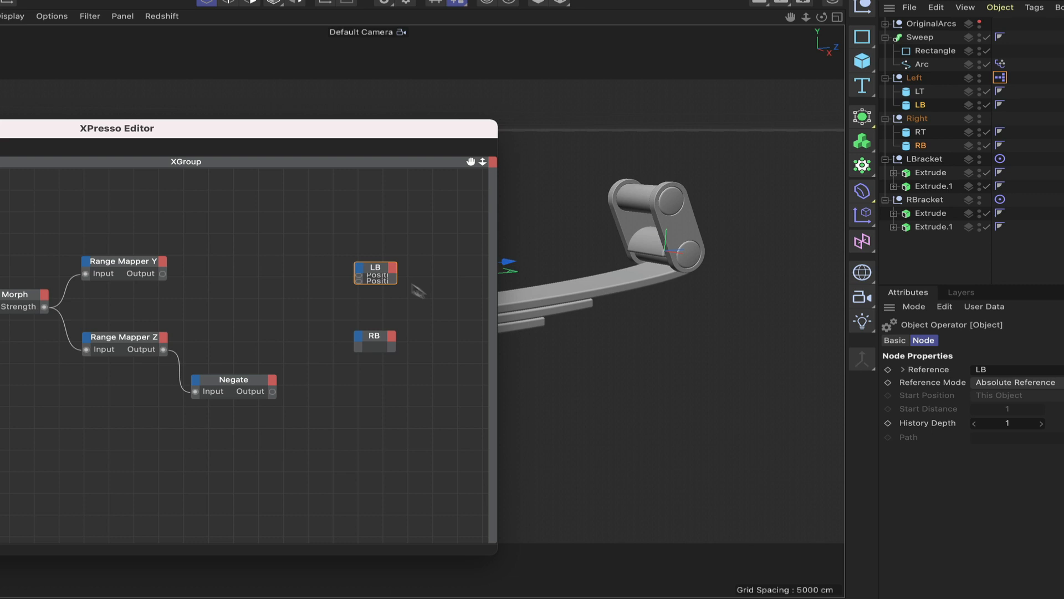
double_click(381, 269)
Step: Give the RB node Position . Y and Position . Z input ports, expand it and align it beneath the LB node
left_click(358, 341)
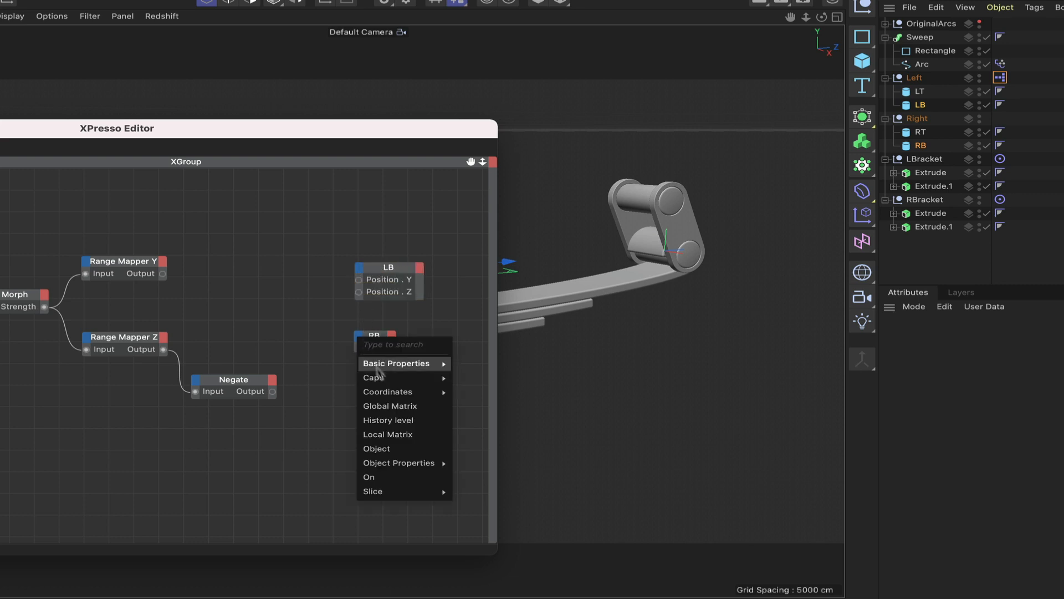
mouse_move(388, 391)
mouse_move(499, 434)
left_click(581, 461)
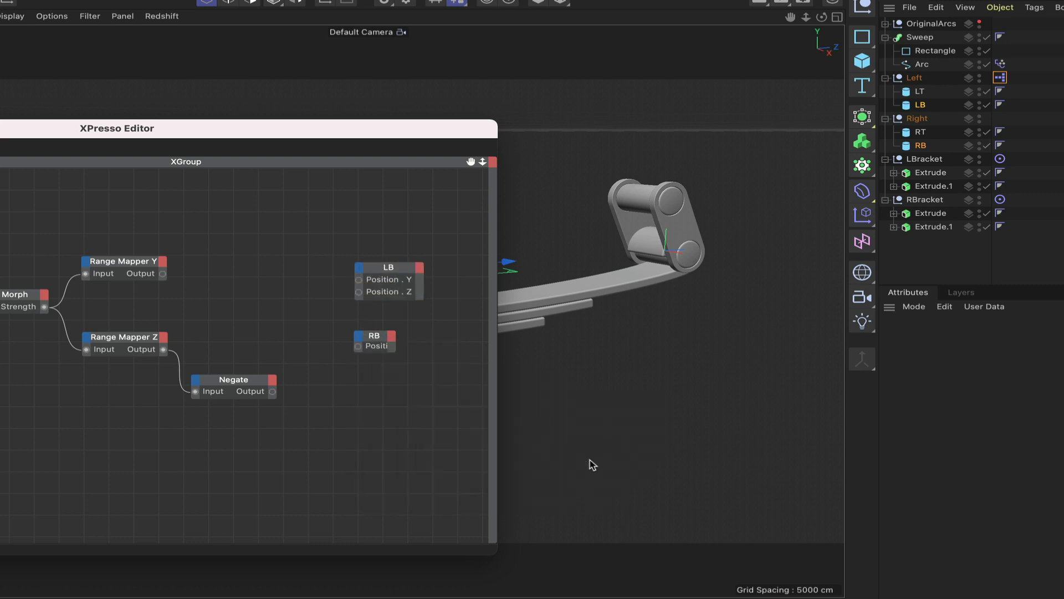
left_click(357, 341)
mouse_move(383, 394)
mouse_move(516, 434)
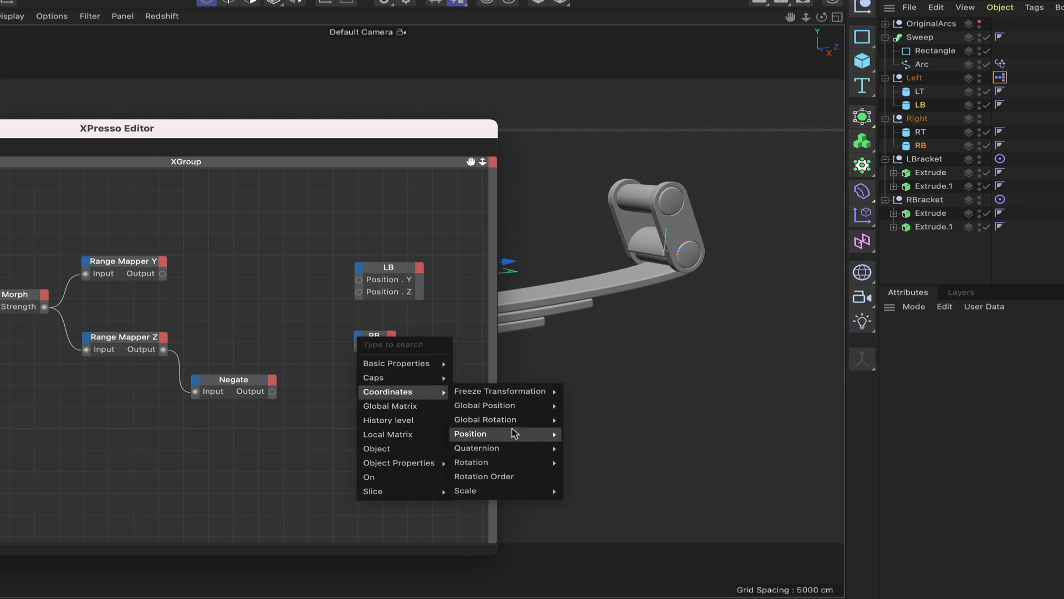
left_click(585, 476)
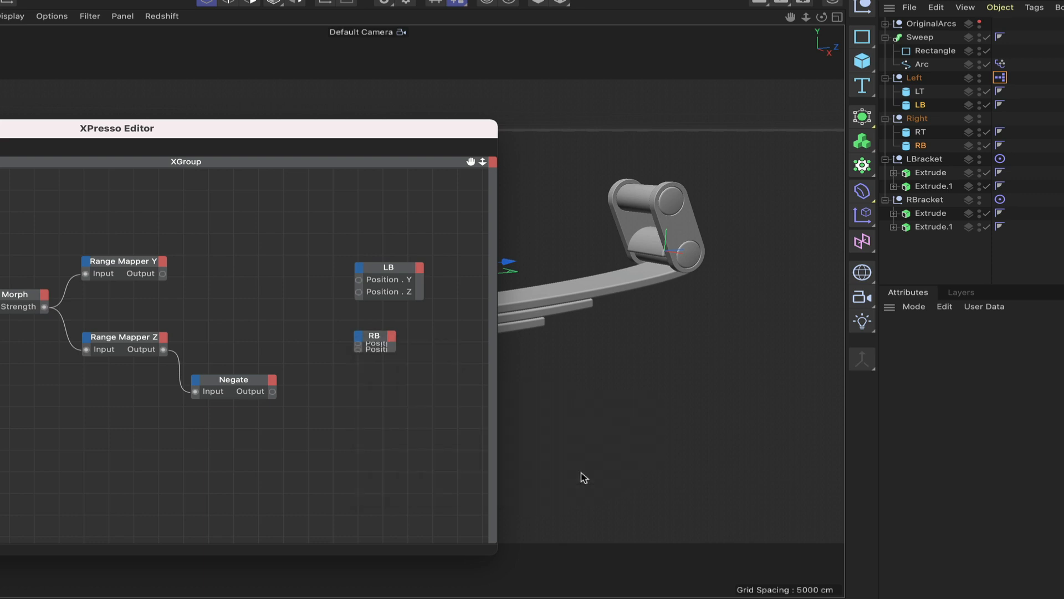
left_click(391, 339)
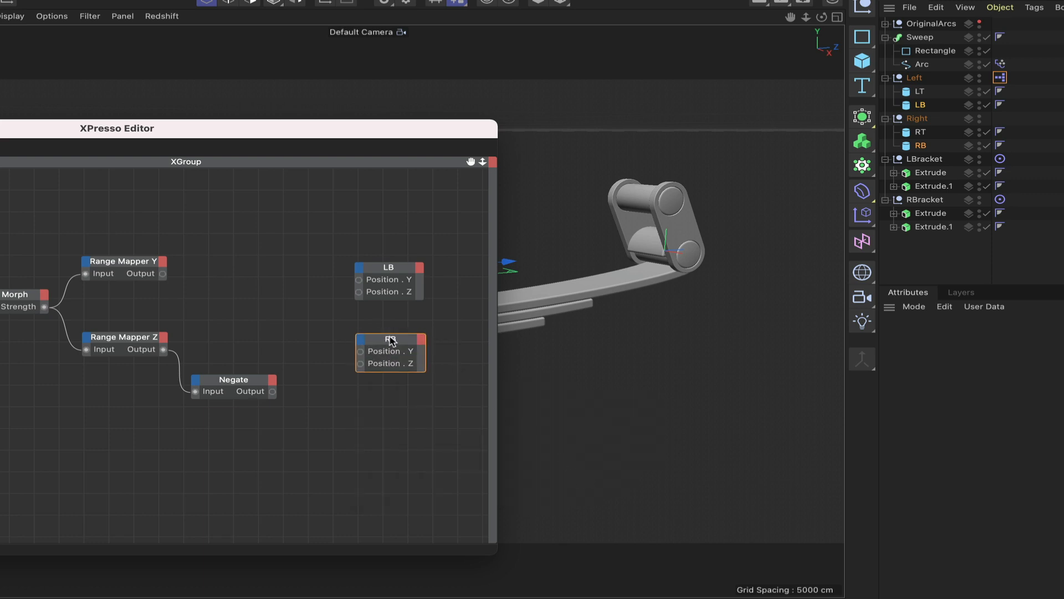
left_click_drag(390, 336, 391, 337)
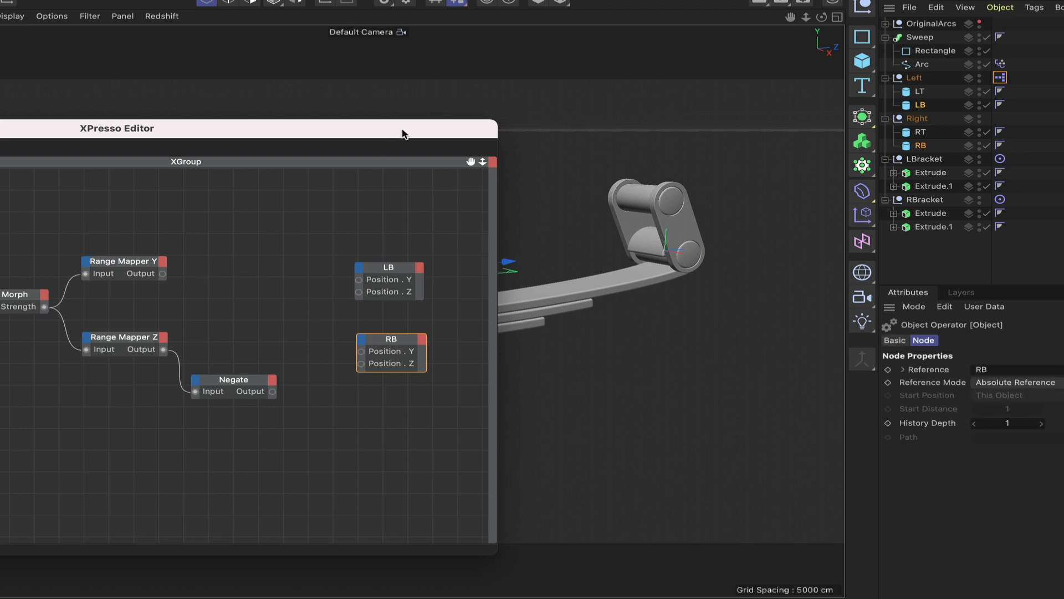
Step: Switch to the side view of the spring's right eye and hide LBracket and RBracket in the viewport
left_click_drag(402, 134, 279, 323)
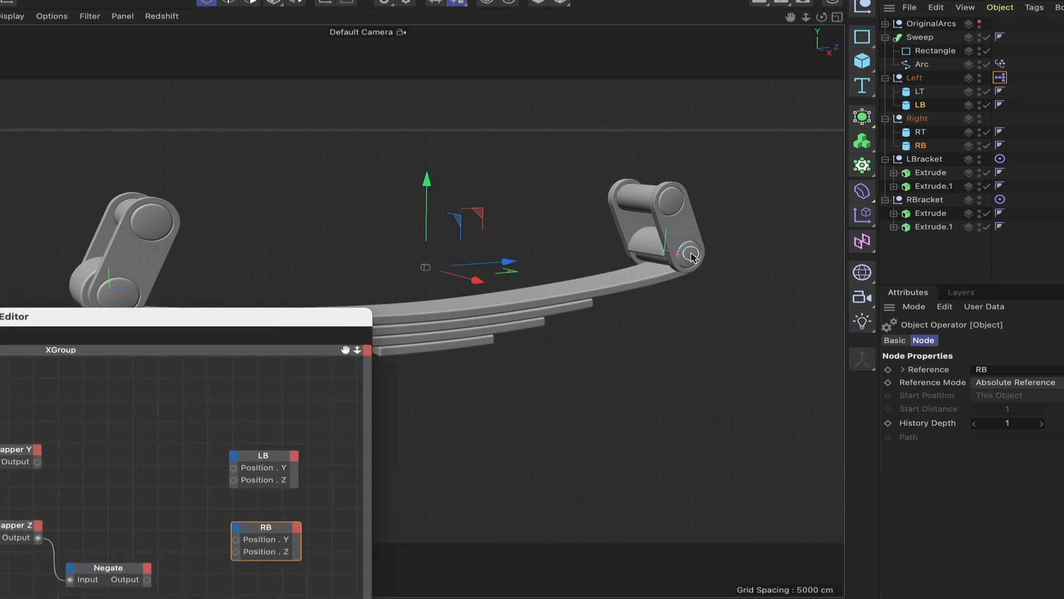
key("ctrl+super+space")
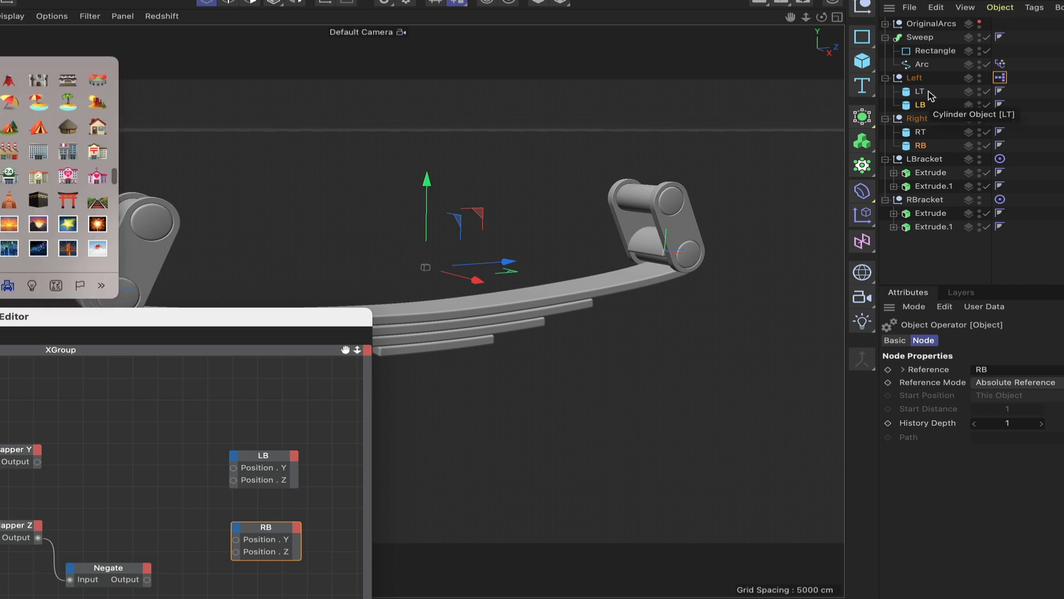
key("Escape")
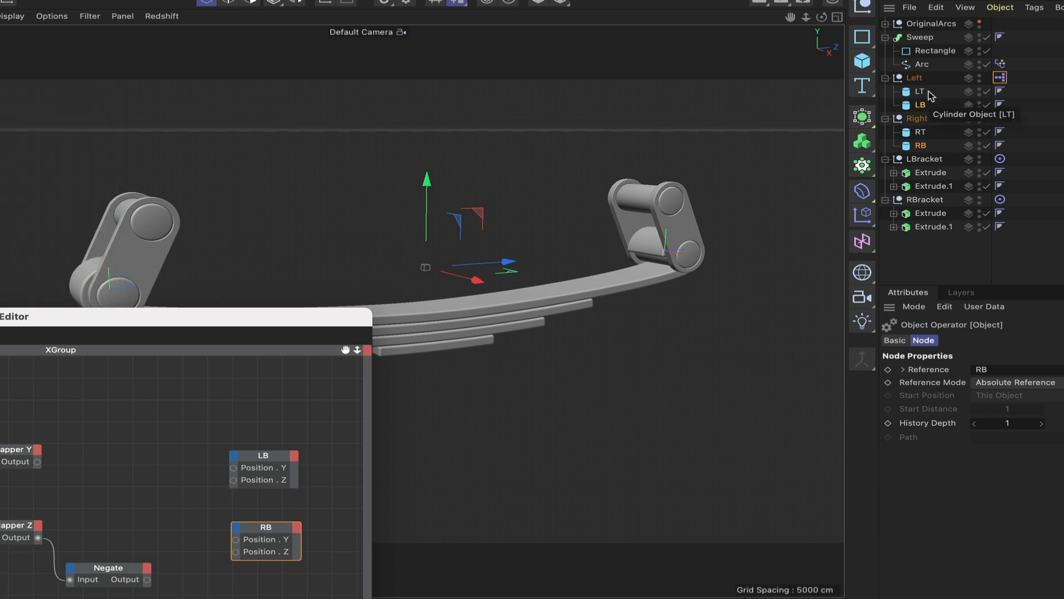
key("F3")
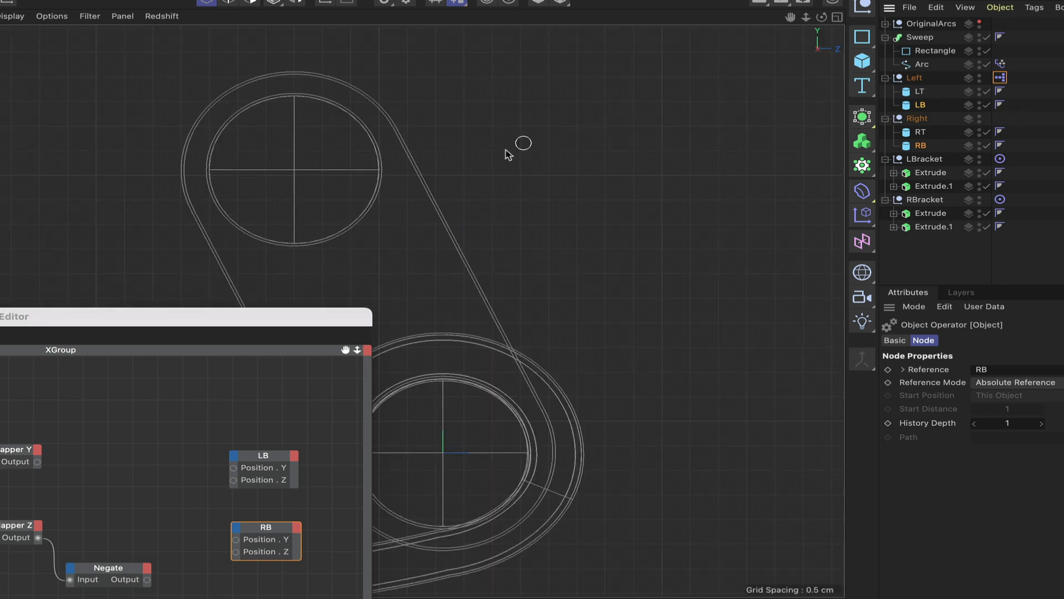
left_click_drag(299, 322, 48, 250)
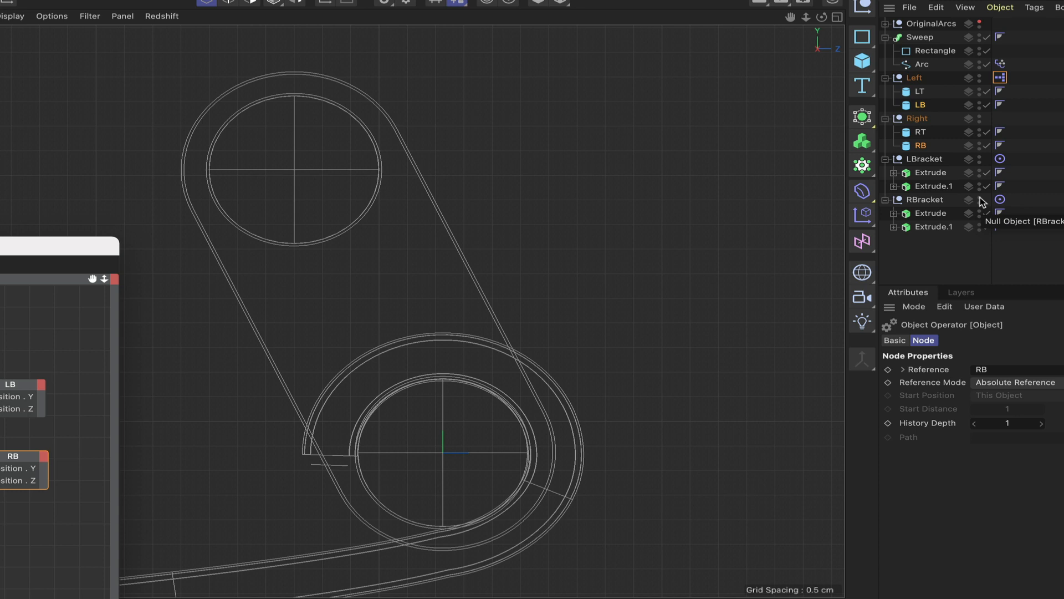
left_click(980, 199)
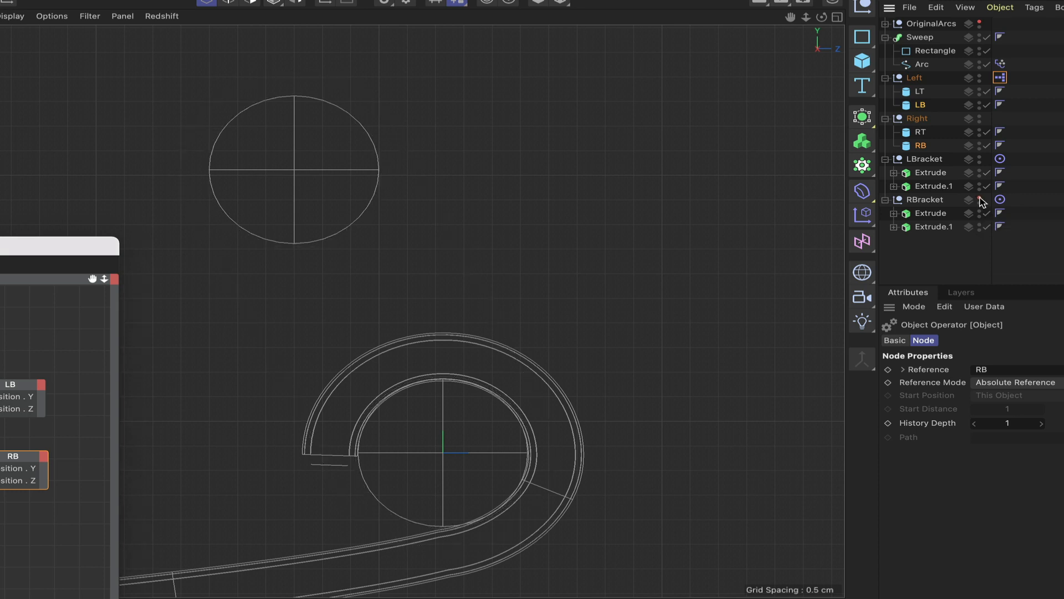
left_click(979, 158)
Step: Set the Strength of Pose.0 in the Arc's Pose Morph tag to 100 %
left_click(920, 146)
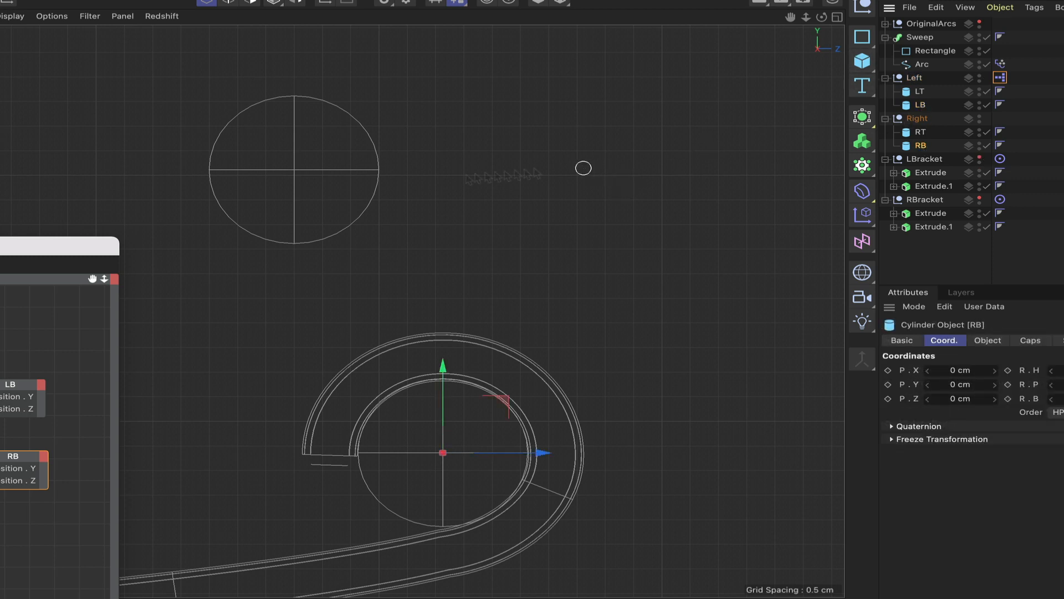
left_click_drag(89, 253, 168, 141)
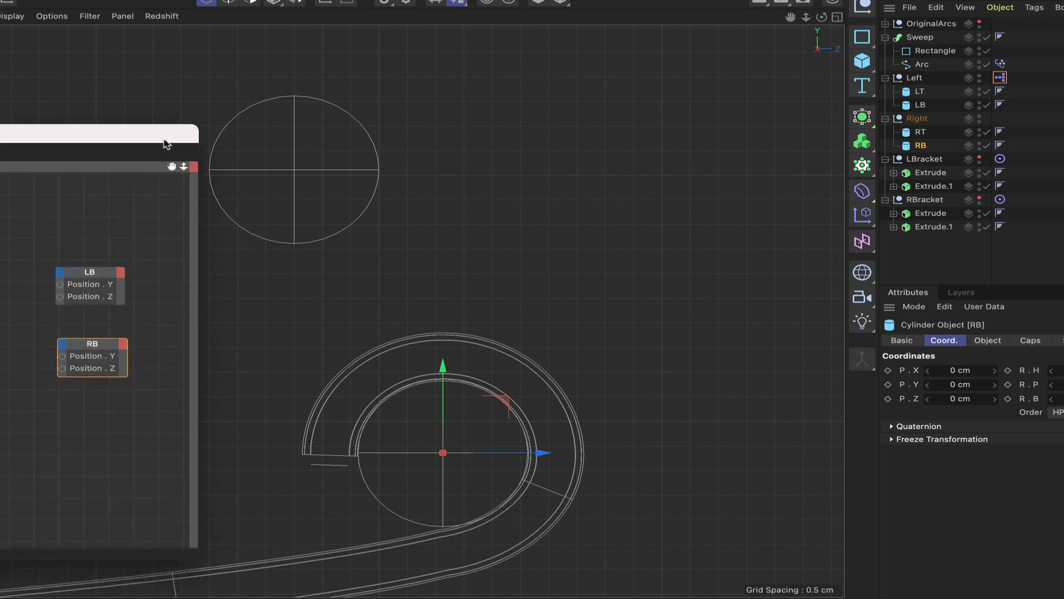
left_click(1000, 65)
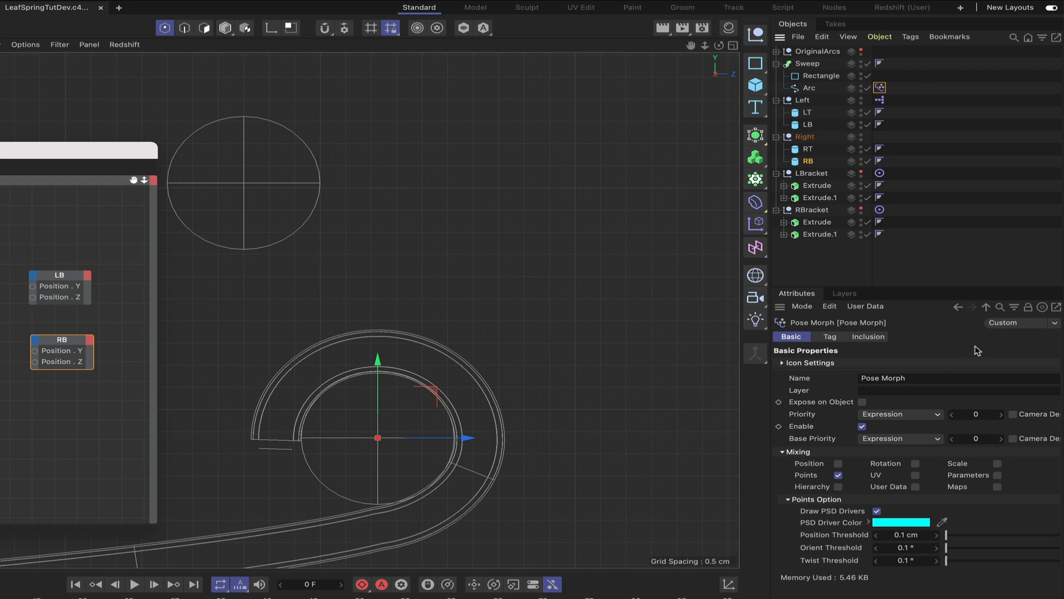
left_click(830, 337)
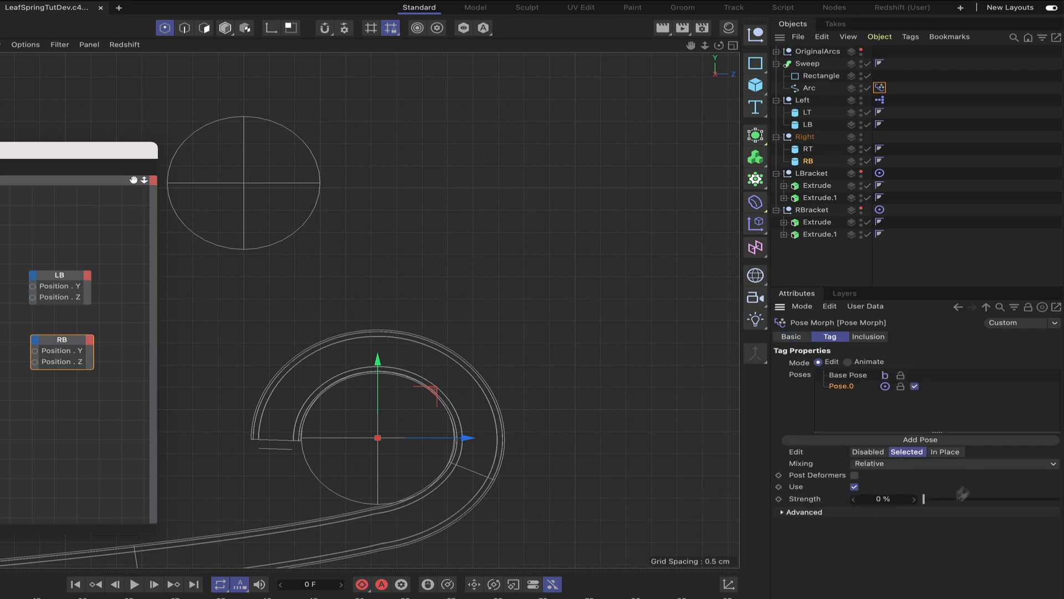
left_click_drag(924, 500, 1059, 499)
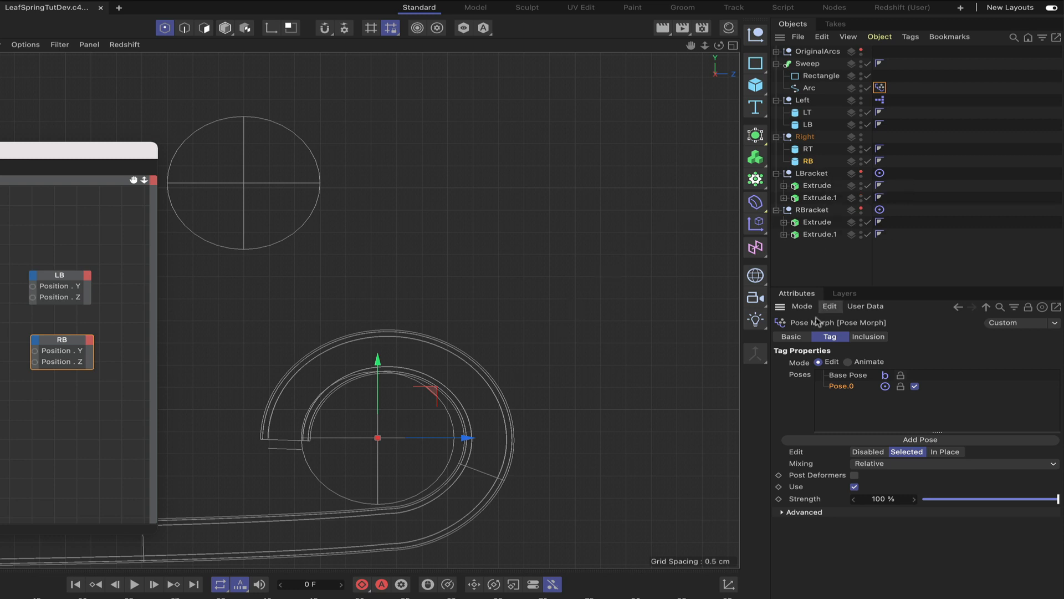
Step: Move the RB cylinder along Z to about 0.176 cm so it fits inside the flattened spring's eye
left_click(808, 162)
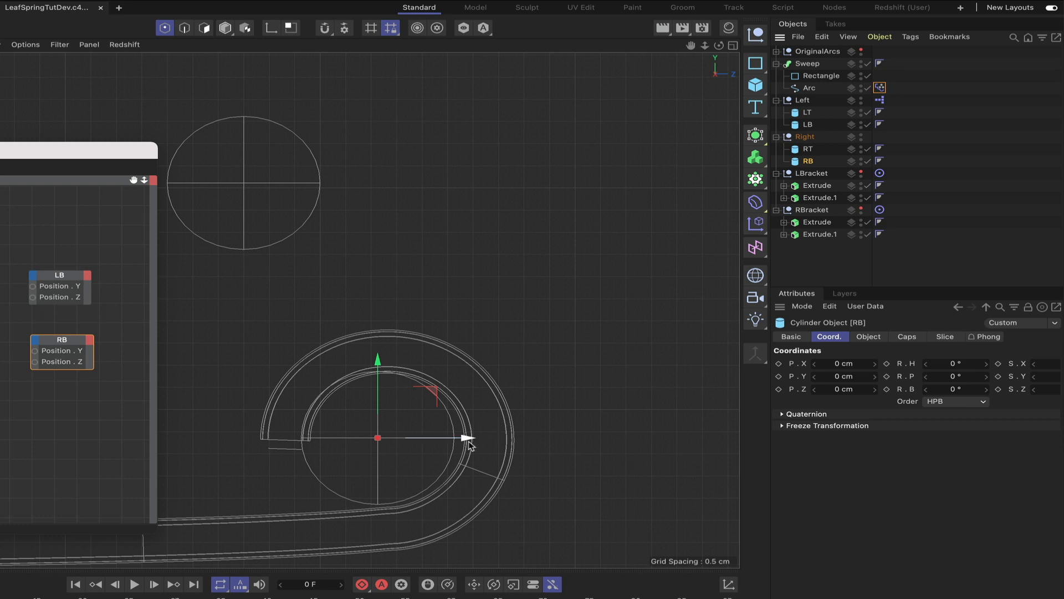
left_click_drag(468, 442, 480, 445)
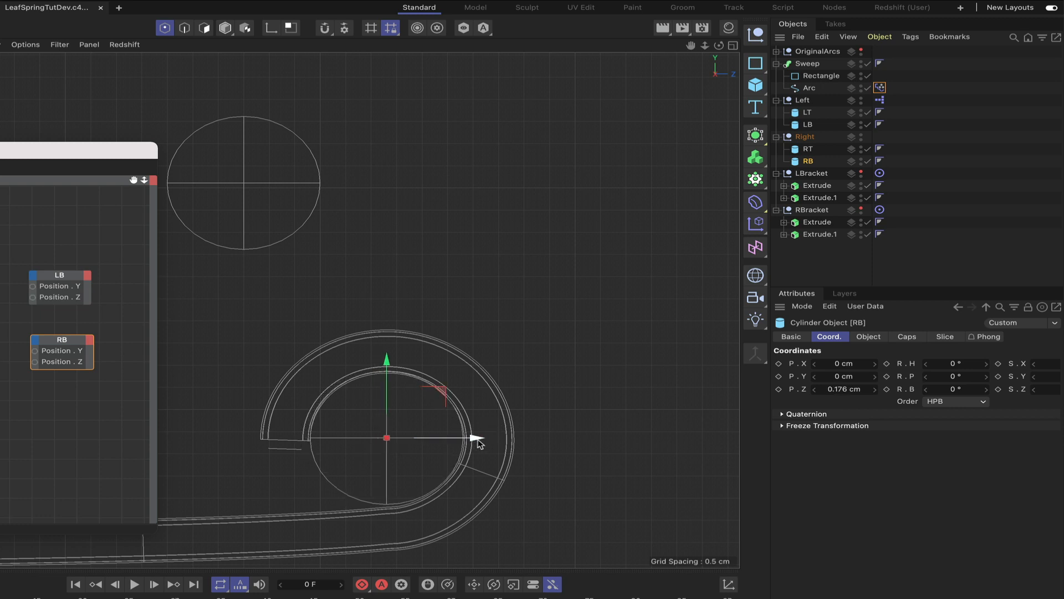
key("F1")
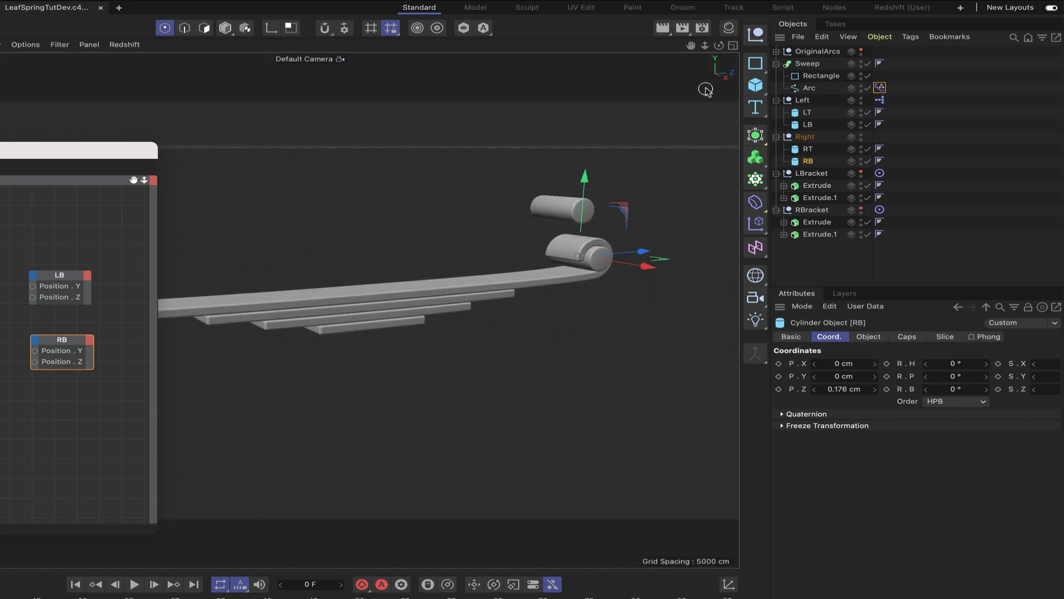
left_click_drag(719, 45, 722, 46)
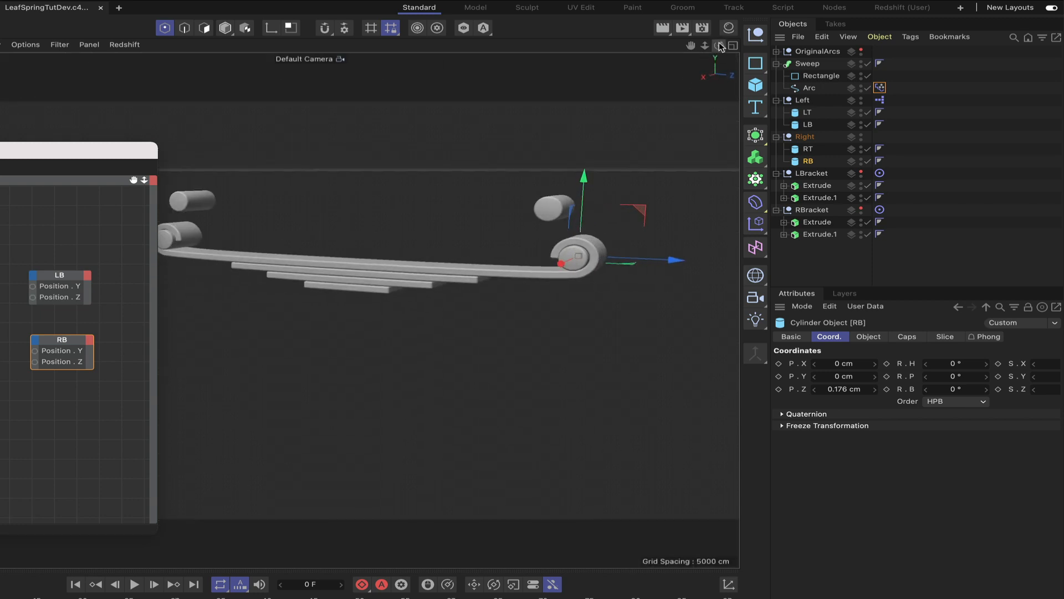
key("s")
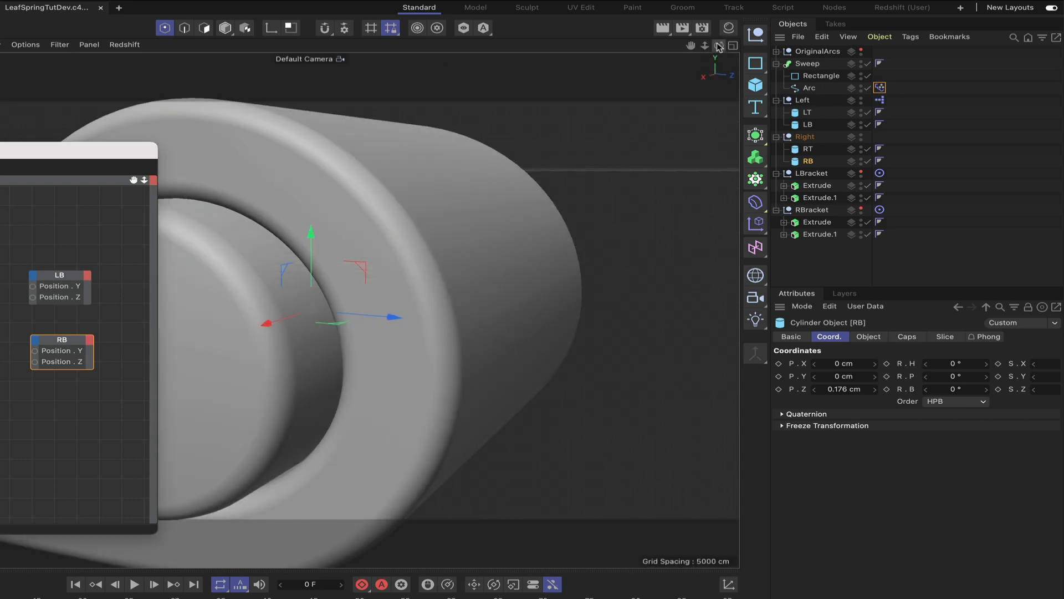
left_click(134, 156)
key("super+w")
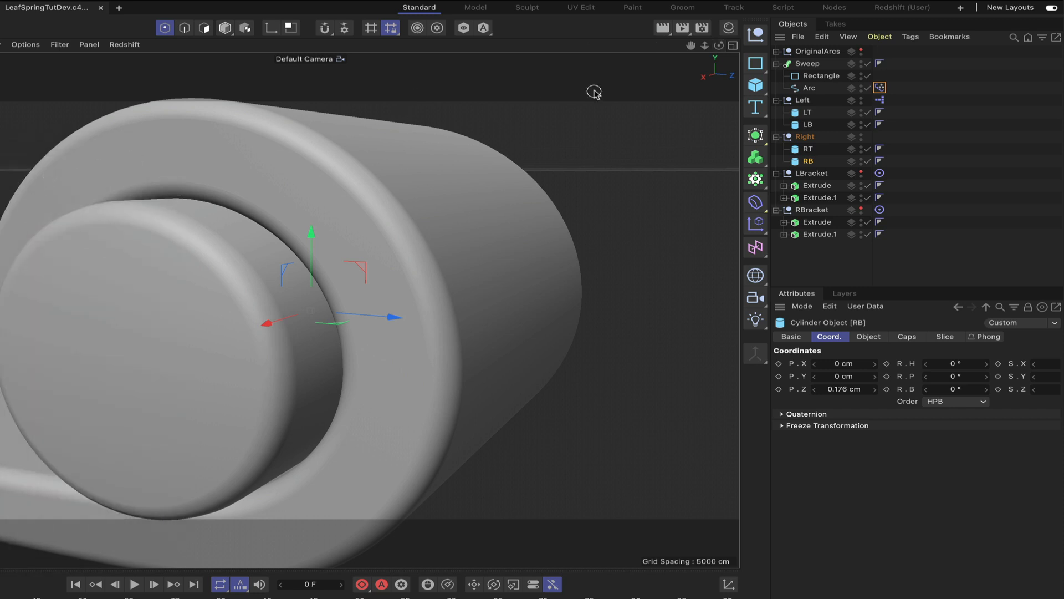
left_click_drag(719, 45, 698, 50)
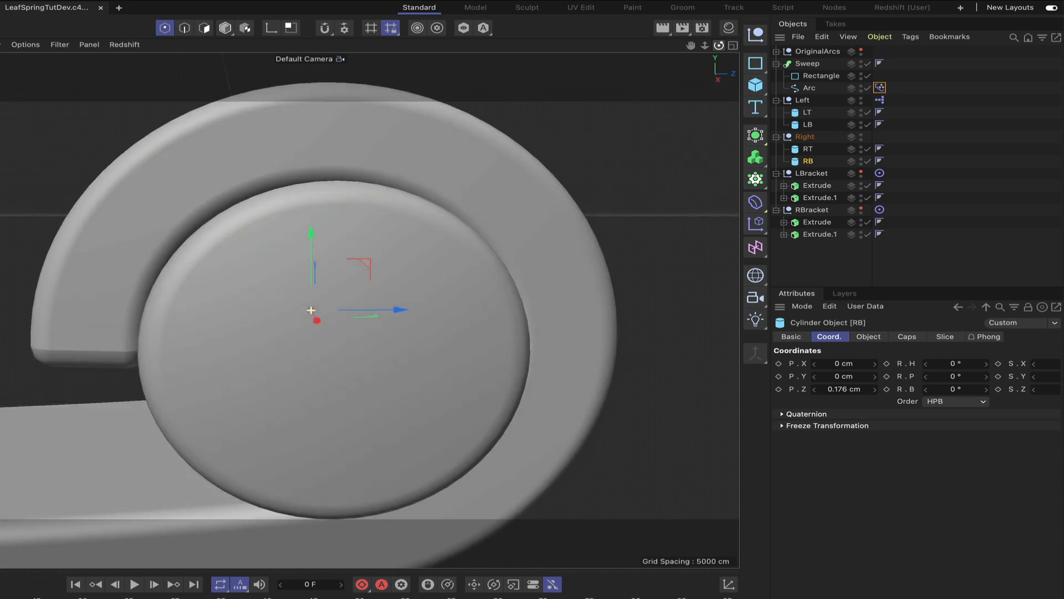
key("F3")
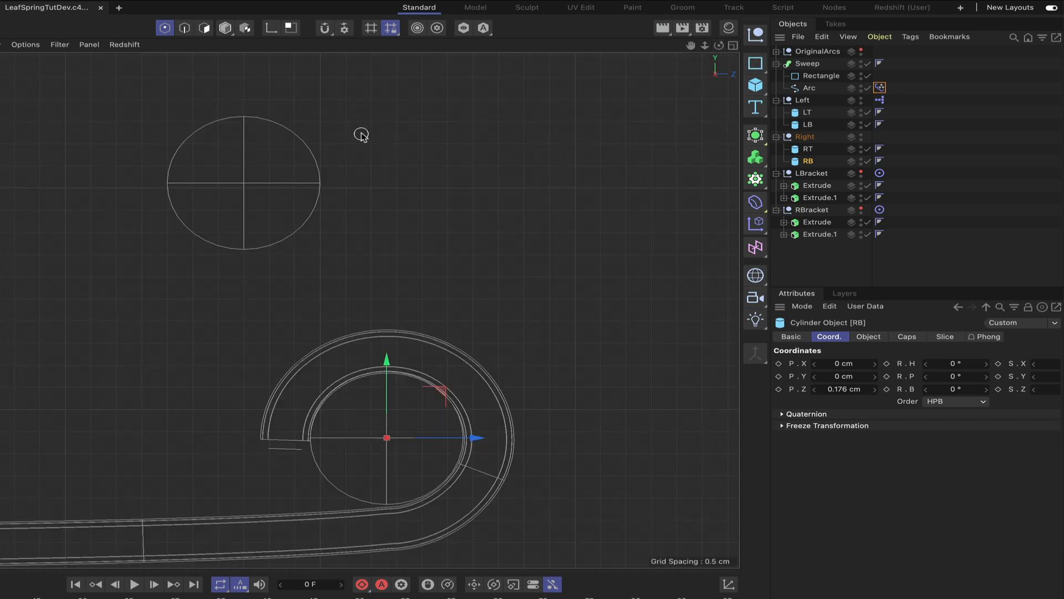
Step: Set Range Mapper Z's Output Upper to 0.176 and connect the Negate output to the RB node's Position . Z
left_click_drag(0, 125, 367, 114)
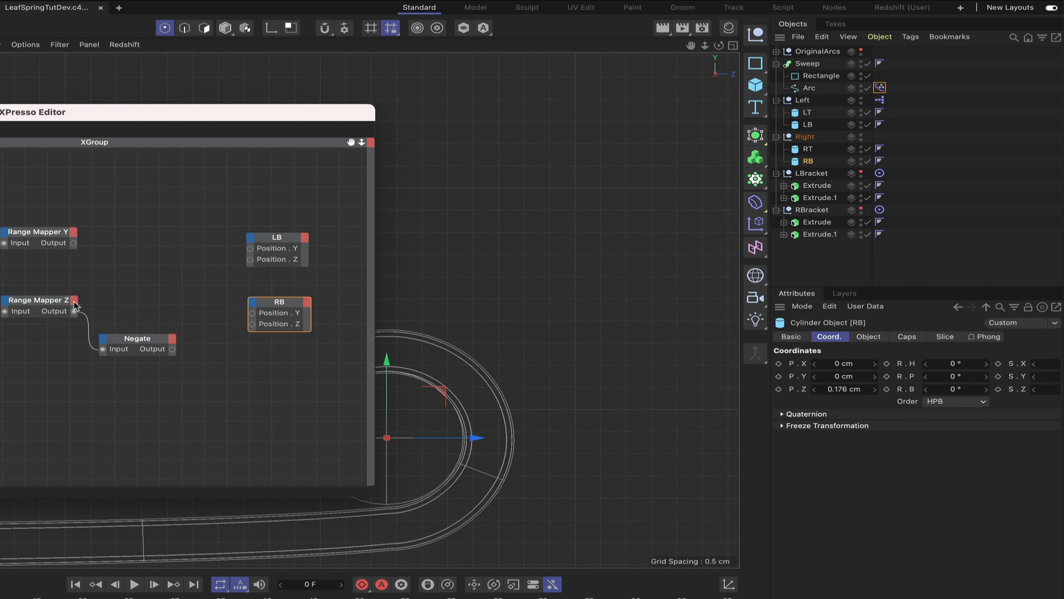
left_click(44, 301)
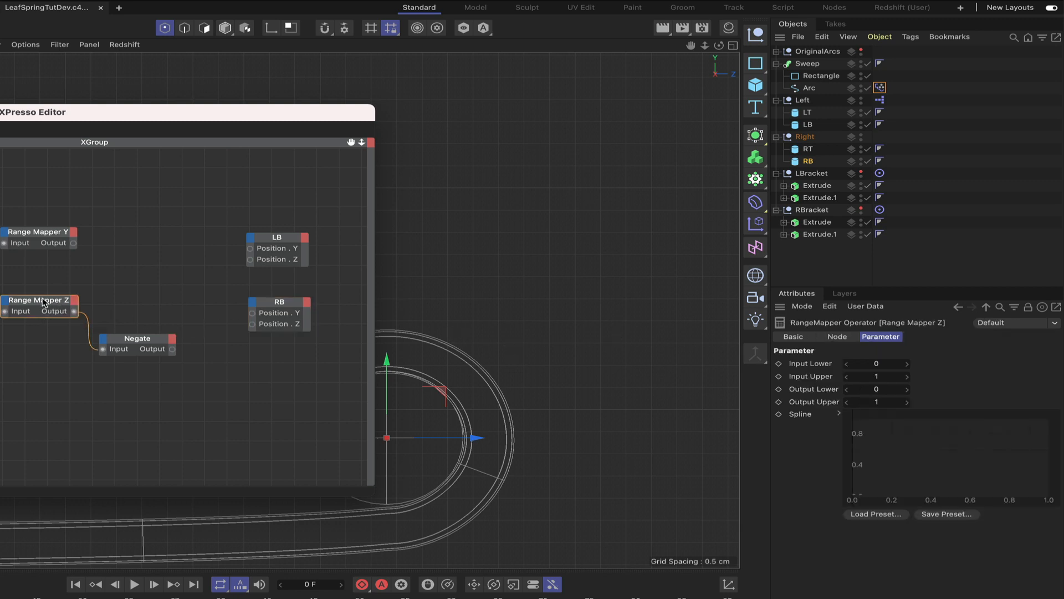
left_click(877, 402)
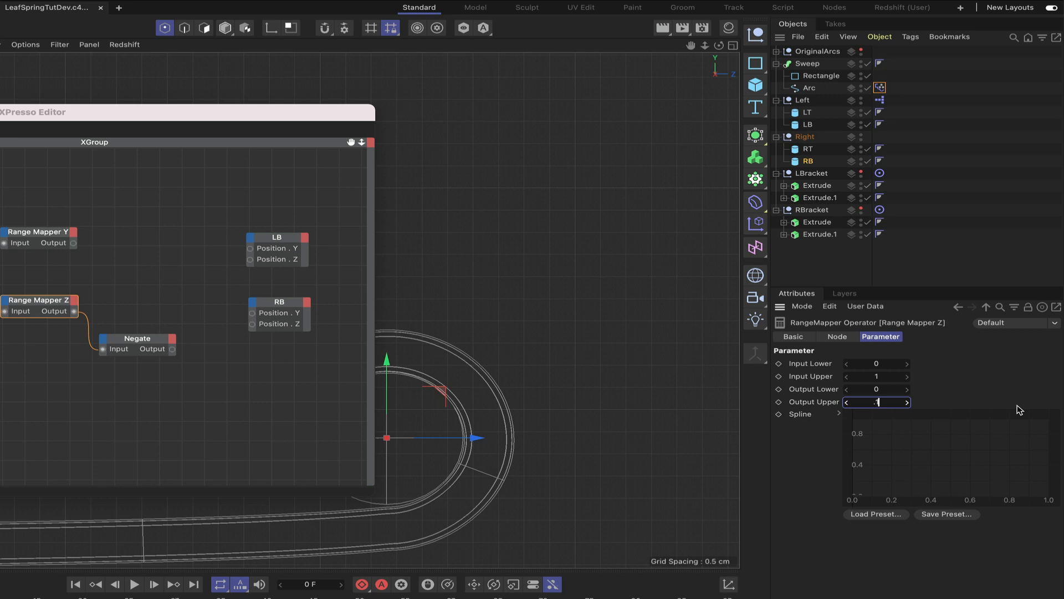
key("Return")
left_click_drag(173, 350, 253, 324)
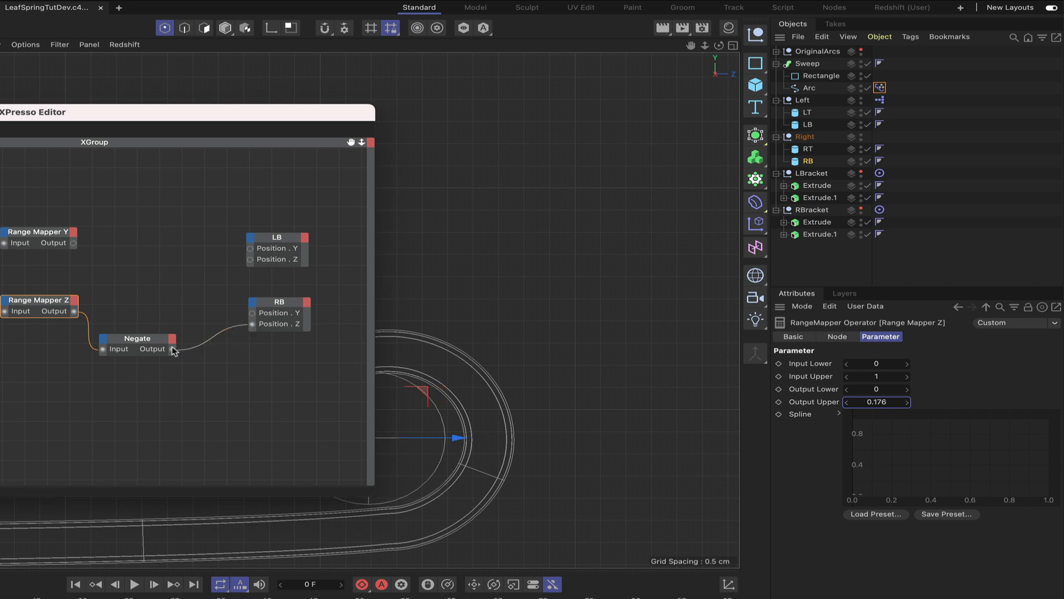
Step: Rewire Negate's output to LB's Position . Z and Range Mapper Z's output directly to RB's Position . Z, placing RB above LB
left_click_drag(172, 350, 250, 260)
left_click_drag(171, 350, 292, 195)
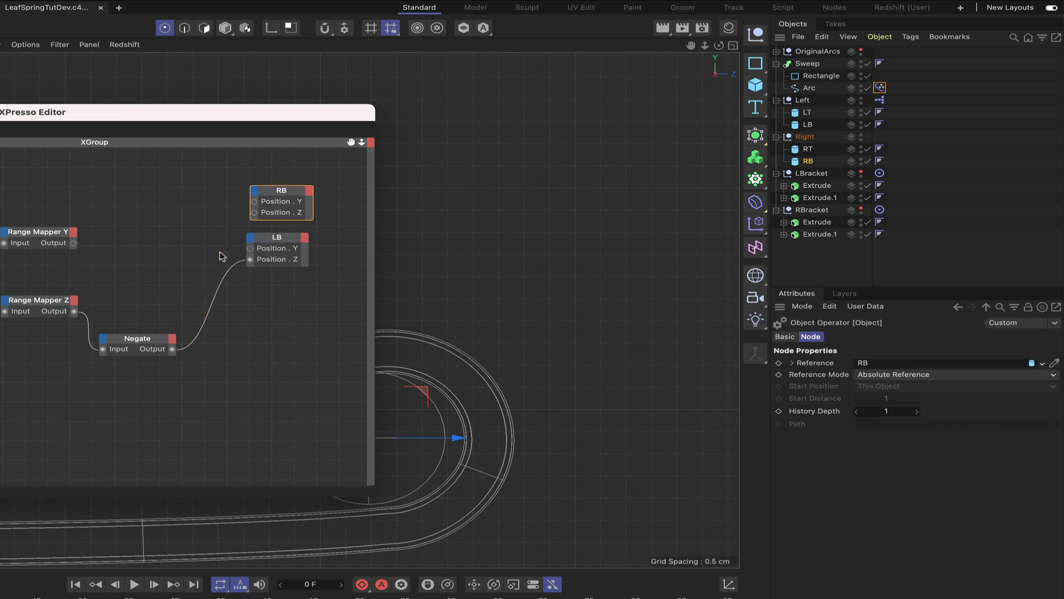
left_click_drag(74, 311, 289, 359)
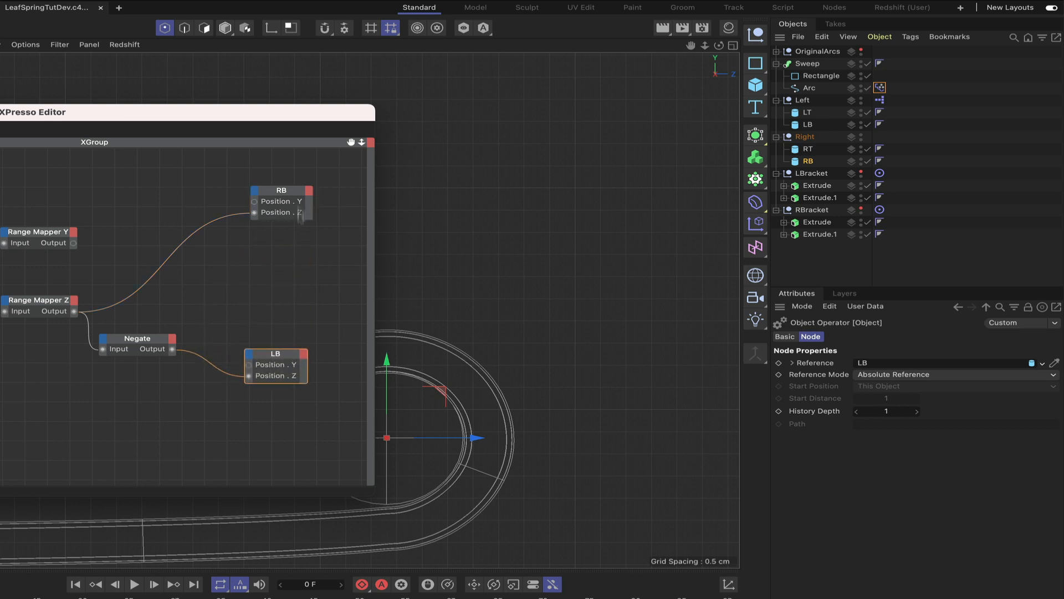
left_click_drag(290, 186, 284, 290)
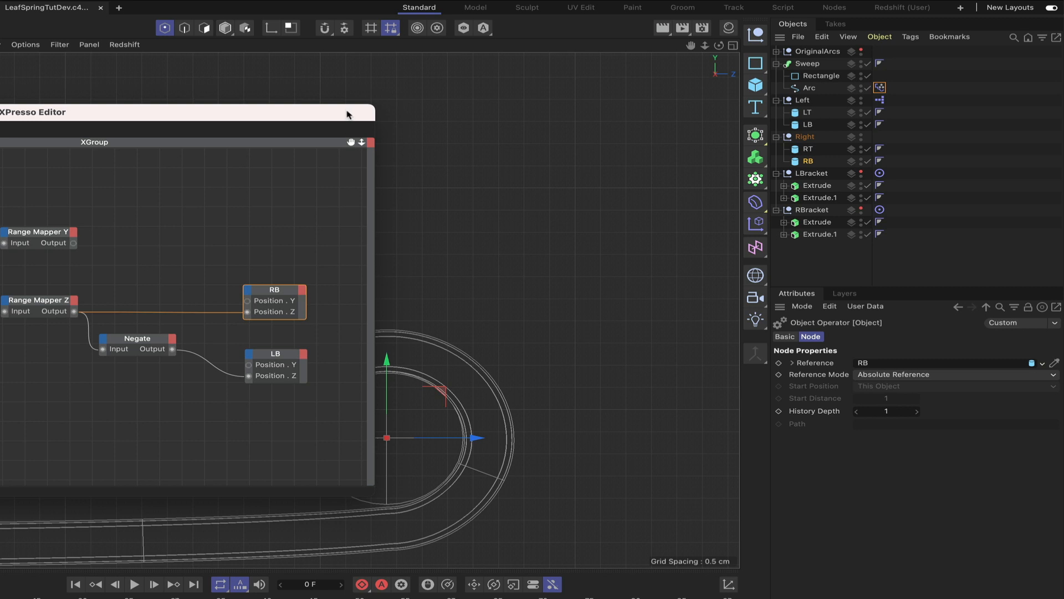
Step: Check the LB cylinder's fit in the spring's eye, and make LBracket and RBracket visible again in the viewport
left_click_drag(347, 114, 239, 111)
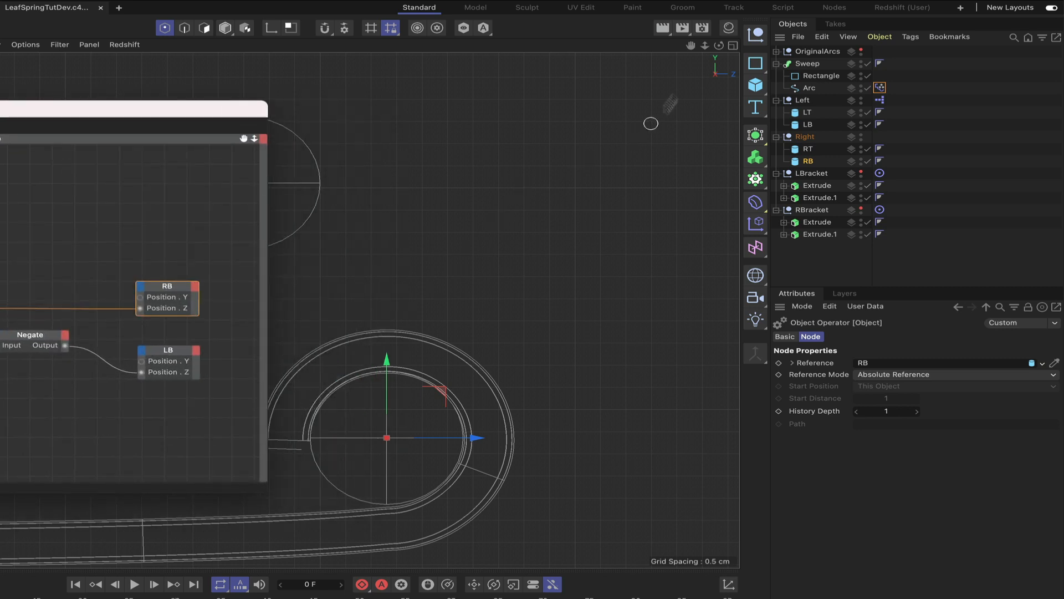
left_click(807, 126)
key("o")
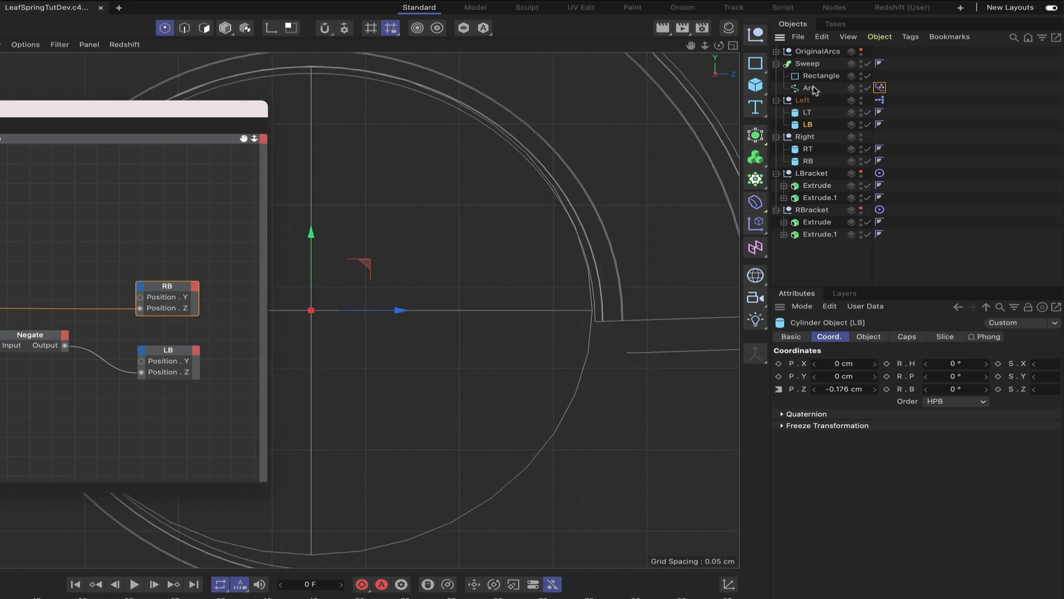
left_click_drag(691, 46, 927, 32)
scroll(693, 50, "down", 5)
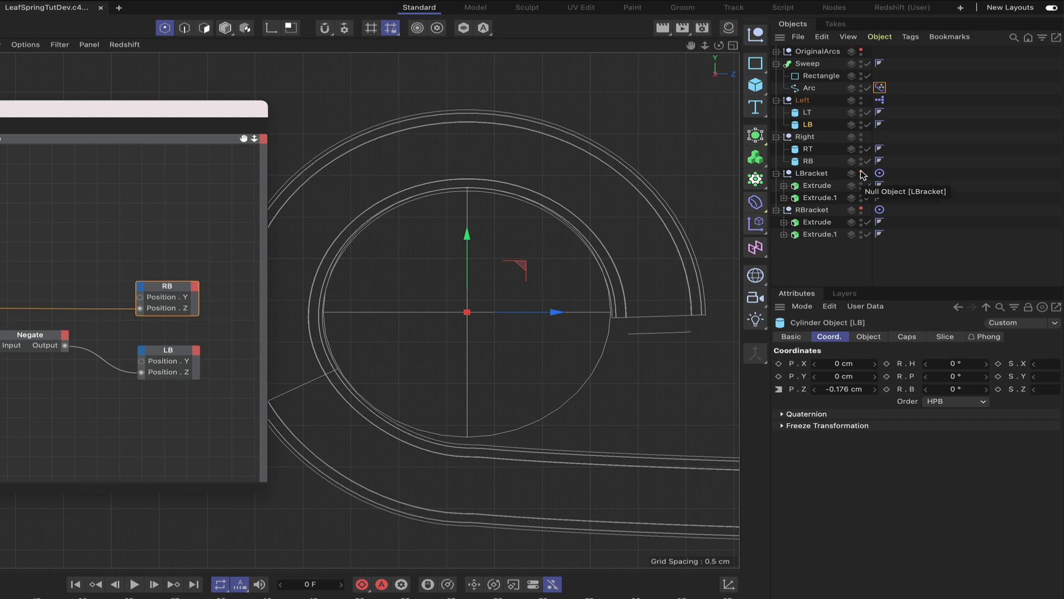
left_click(861, 209)
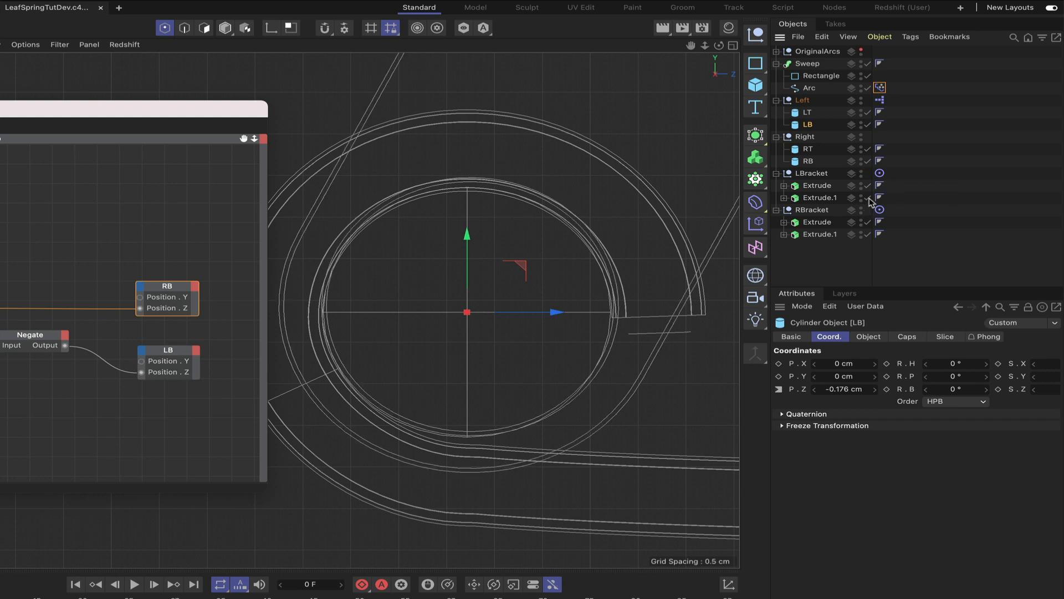
key("F1")
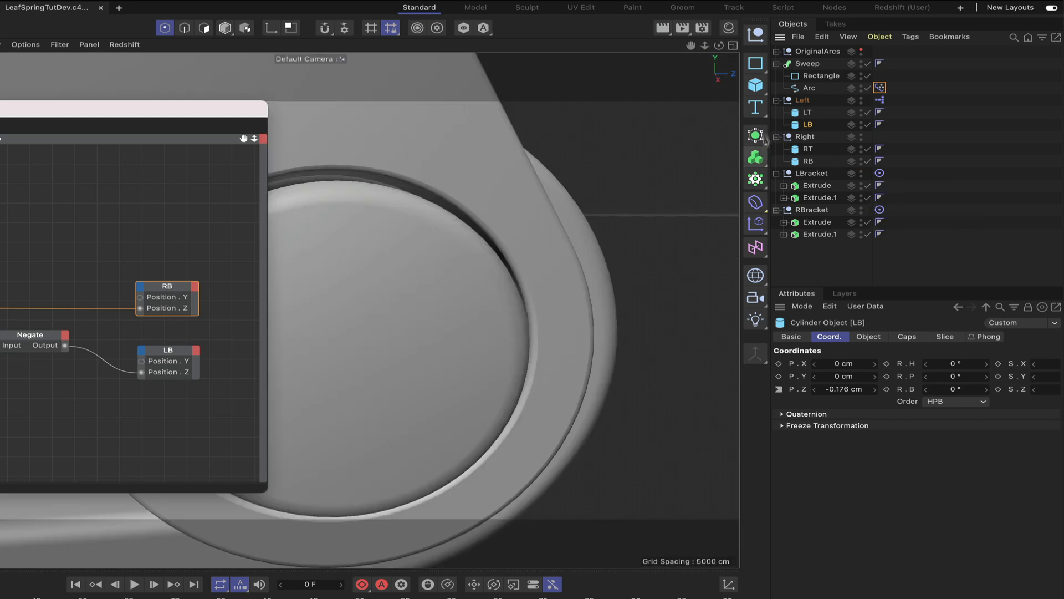
Step: Set the side view to Gouraud Shading (Lines) and raise the RB cylinder along Y to about 0.092 cm to fit the eye
left_click_drag(184, 112, 33, 257)
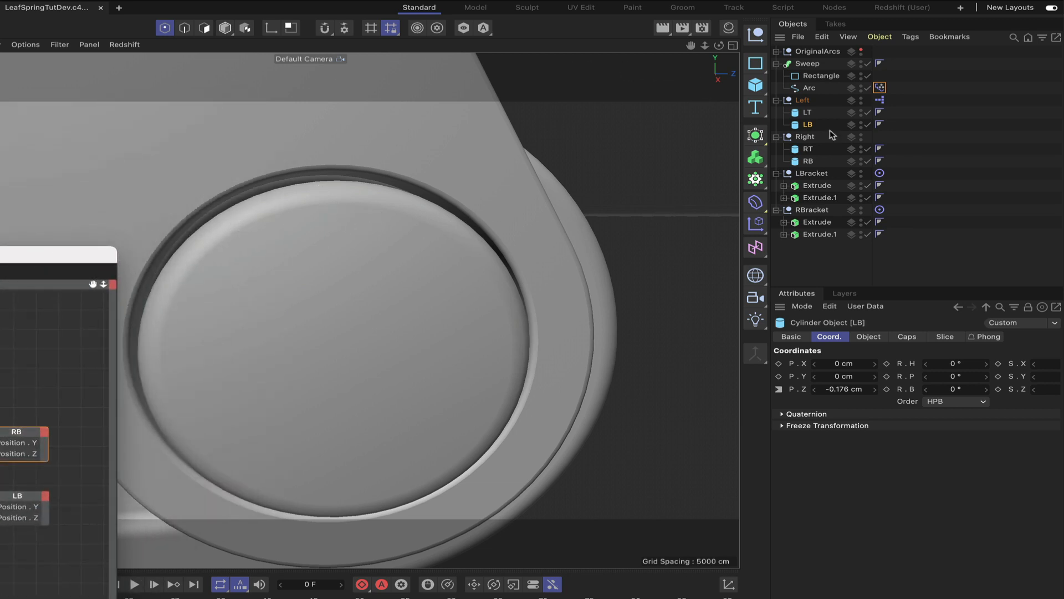
left_click(808, 161)
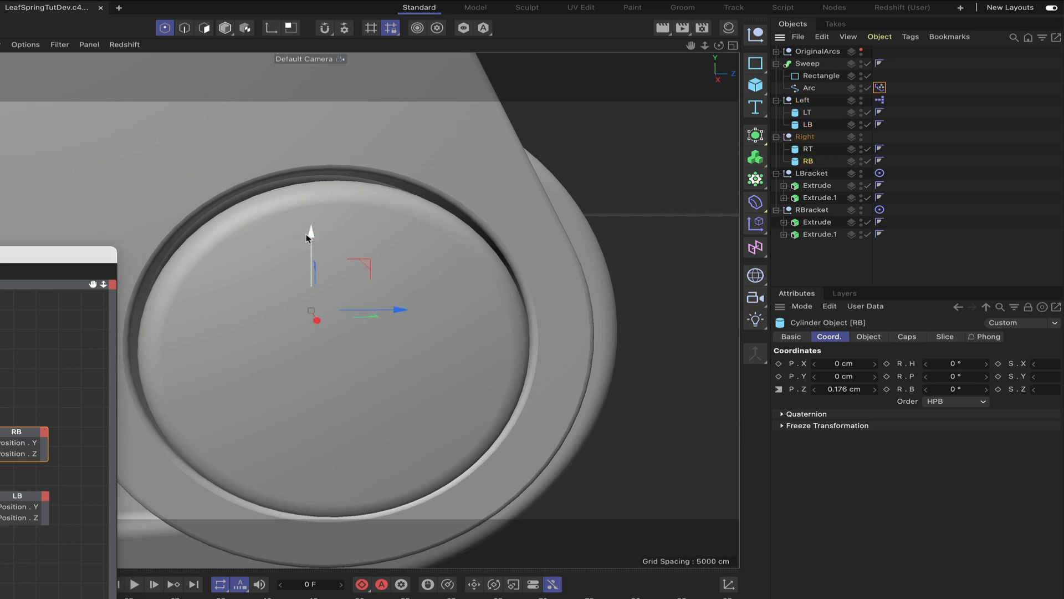
left_click_drag(309, 237, 309, 226)
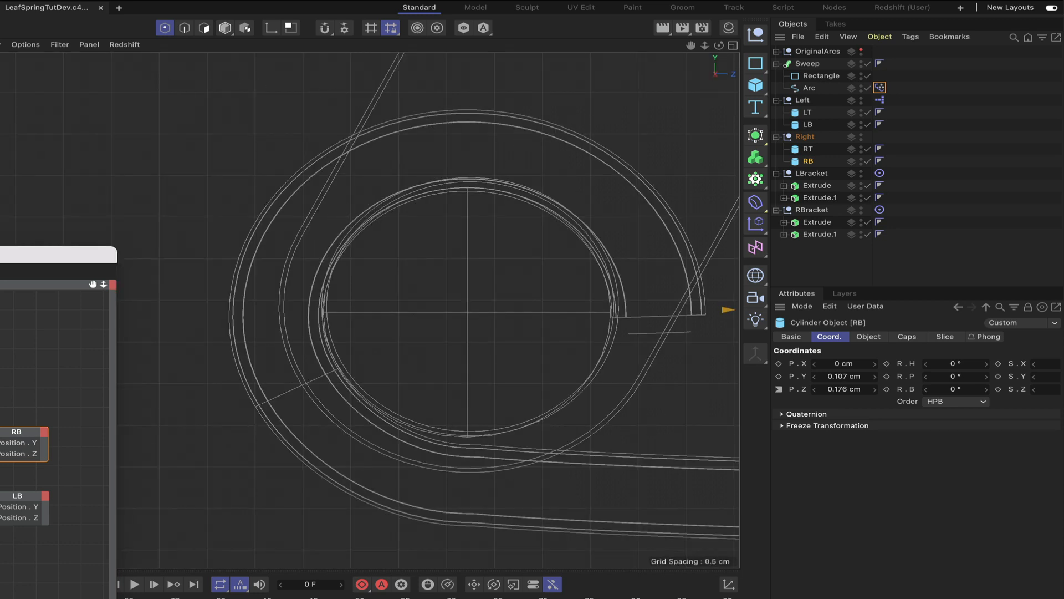
left_click(3, 44)
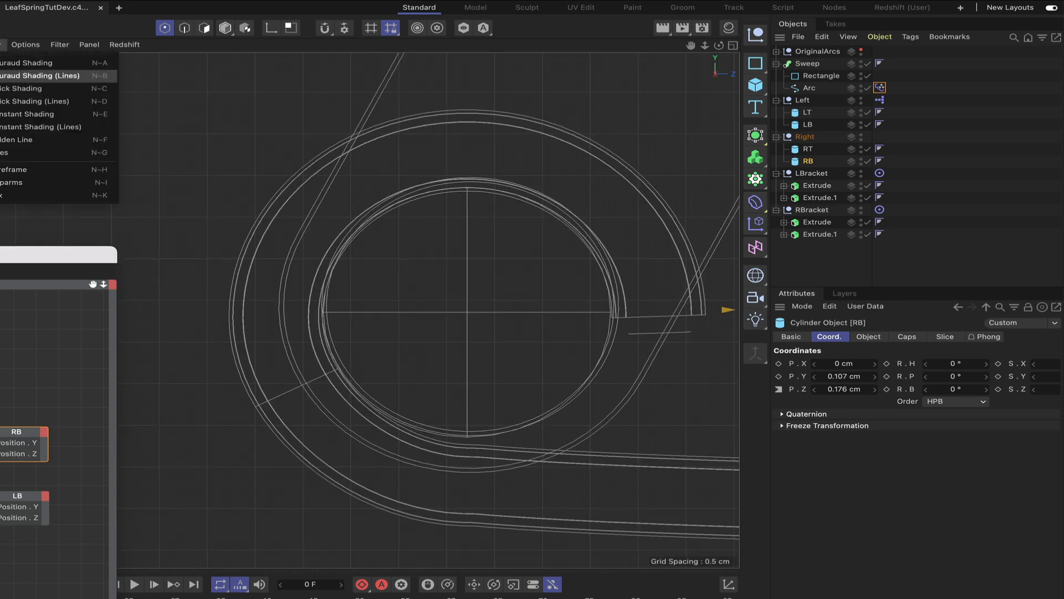
left_click(40, 75)
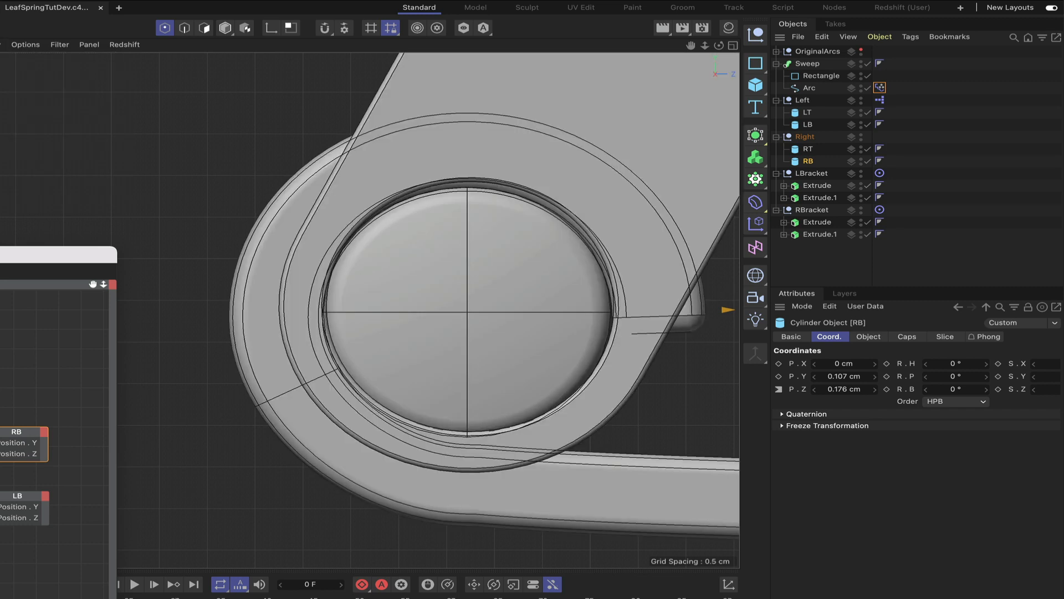
key("s")
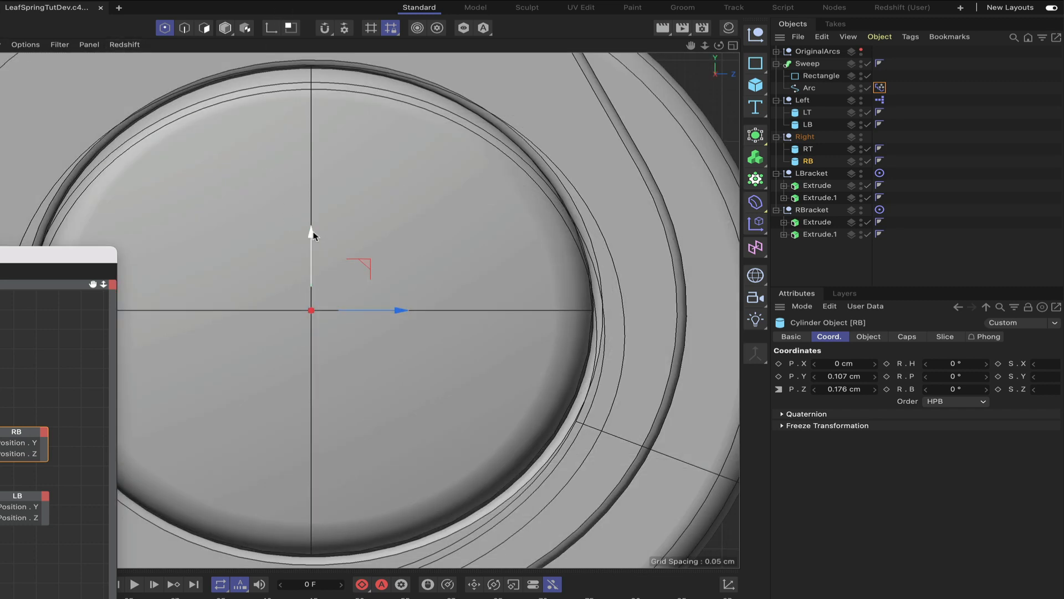
left_click_drag(312, 235, 313, 238)
key("F1")
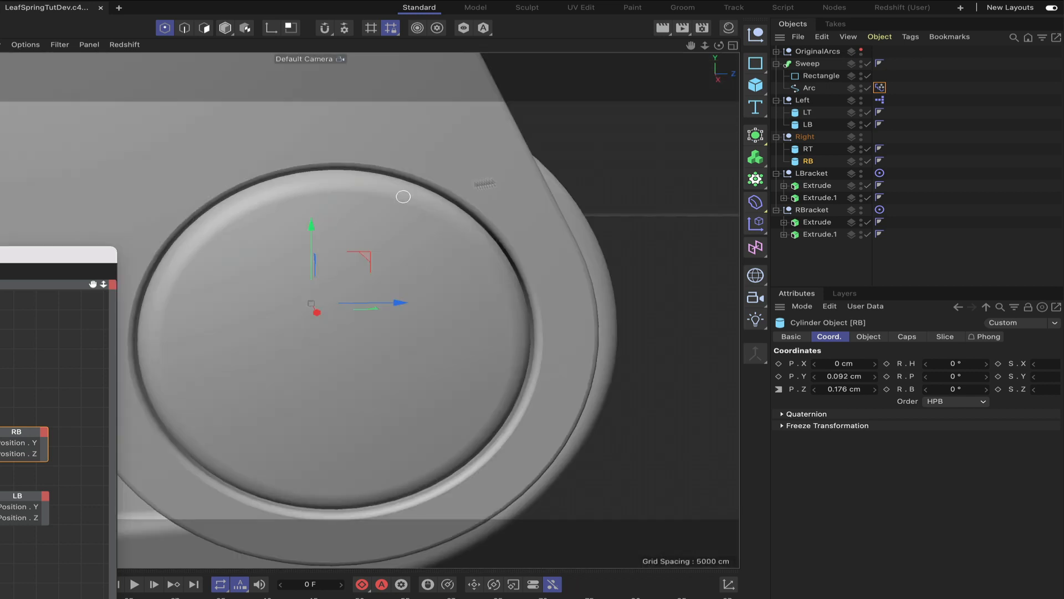
Step: Try driving Position . Y of RB and LB from Range Mapper Y with its Output Upper set to 0.92
left_click_drag(51, 258, 441, 188)
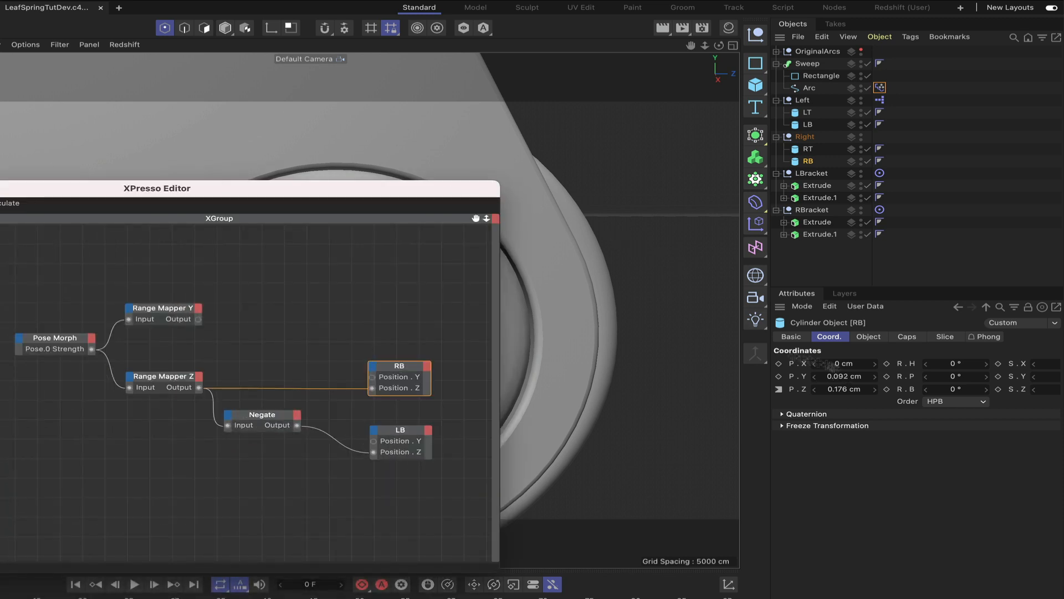
left_click(166, 308)
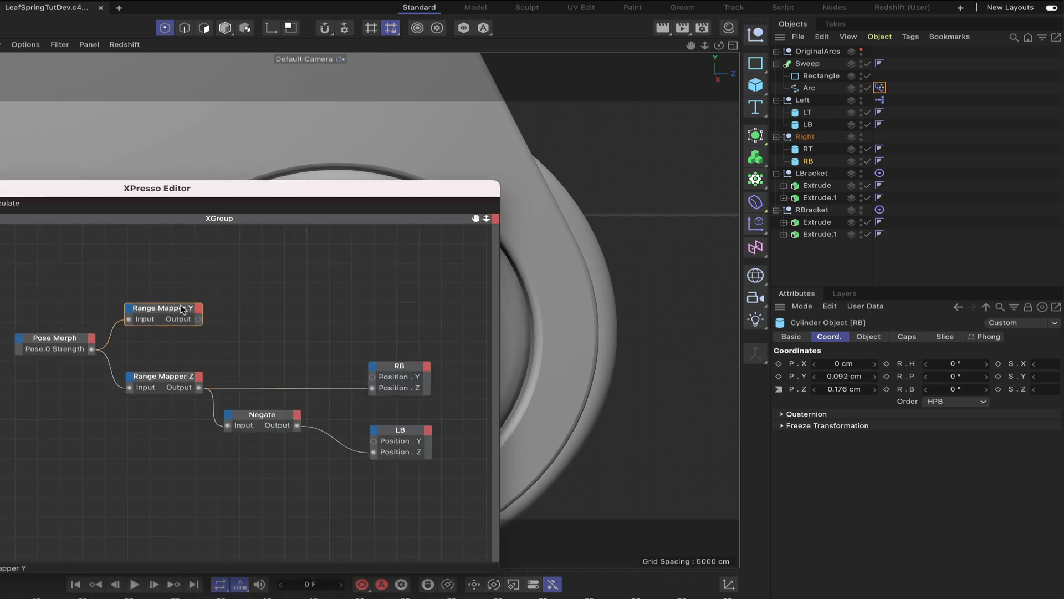
left_click(877, 402)
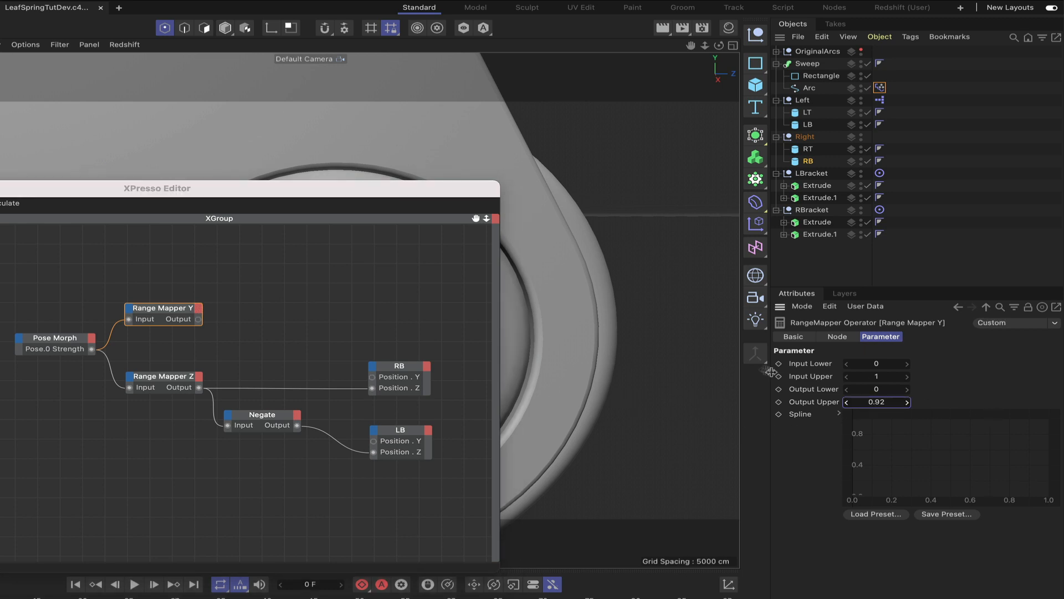
left_click_drag(197, 319, 372, 377)
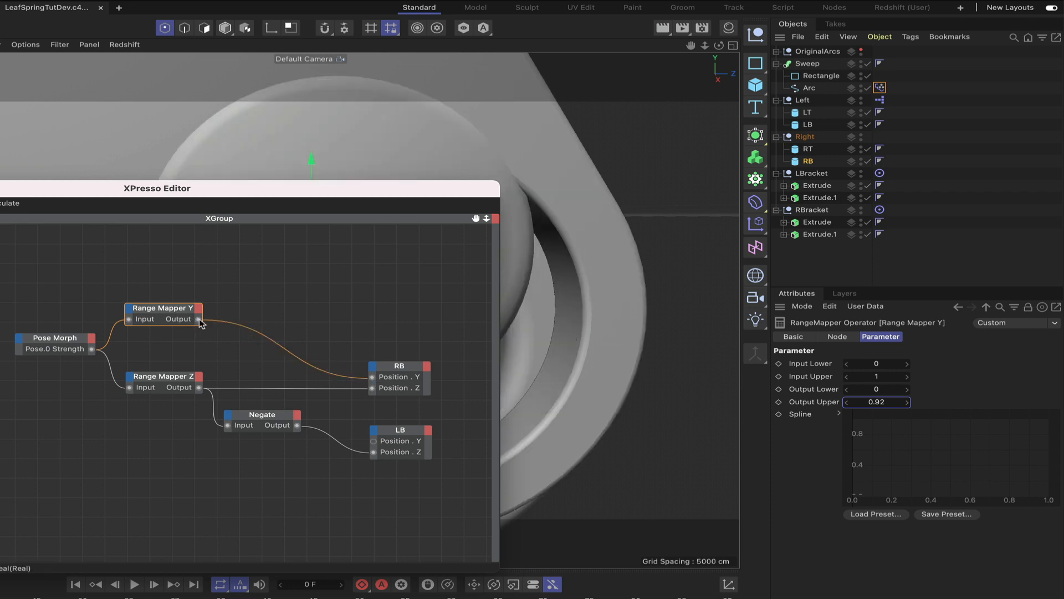
left_click_drag(198, 321, 375, 441)
left_click_drag(483, 196, 295, 350)
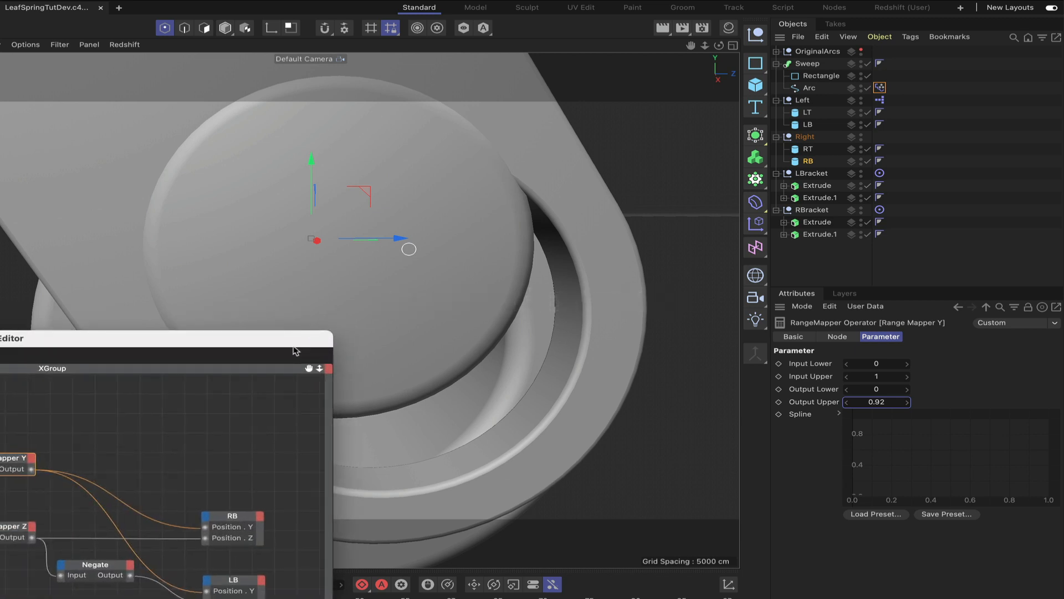
key("super+z")
key("super+z")
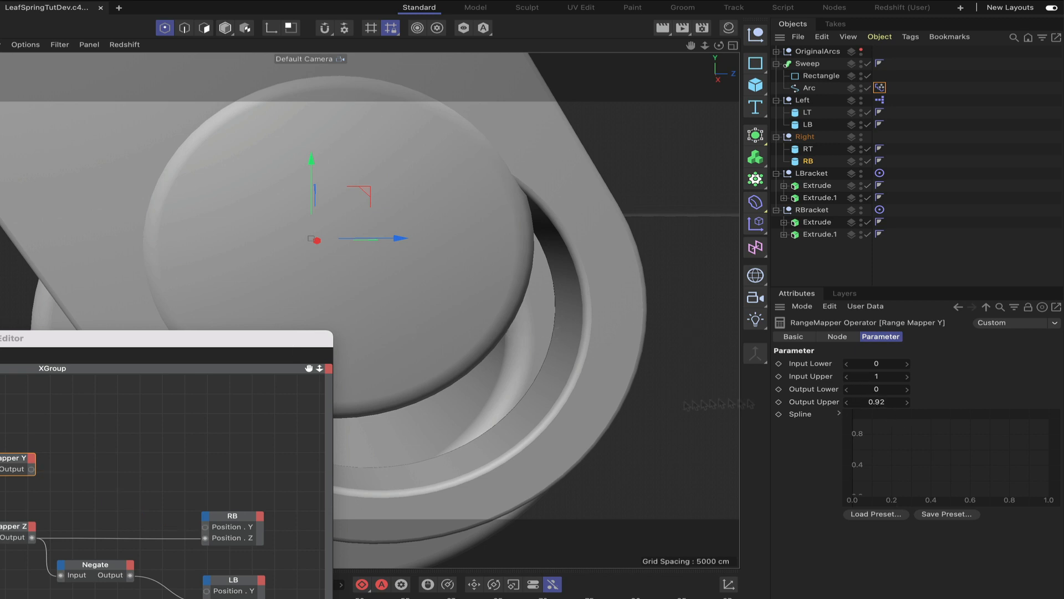
Step: Reset Range Mapper Y's Output Upper to 0 and disconnect its output from the RB and LB nodes
left_click_drag(24, 471, 205, 527)
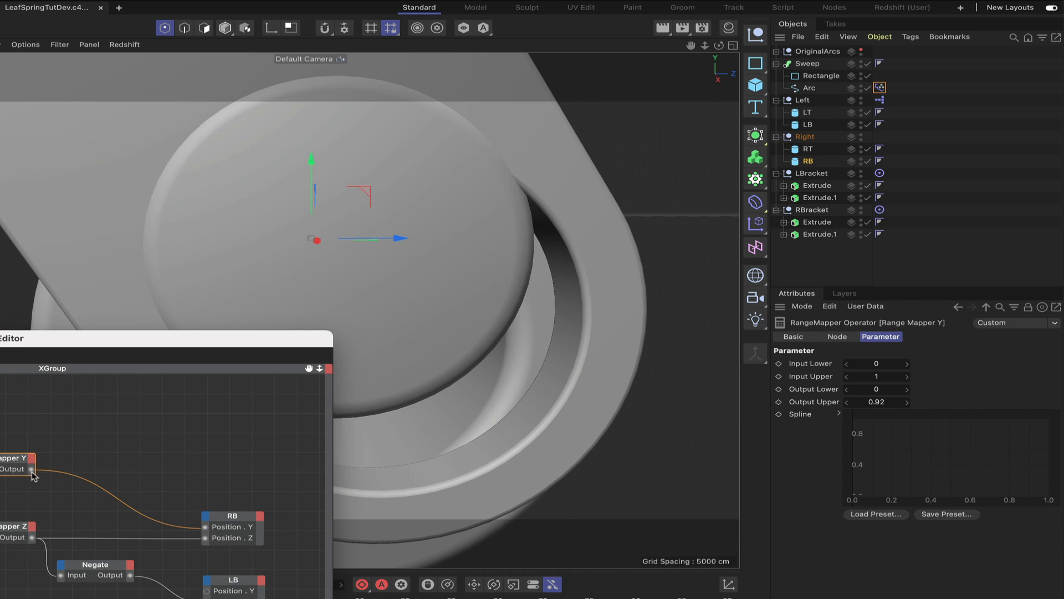
left_click_drag(34, 474, 172, 583)
key("ctrl+z")
left_click_drag(33, 473, 207, 591)
left_click(881, 401)
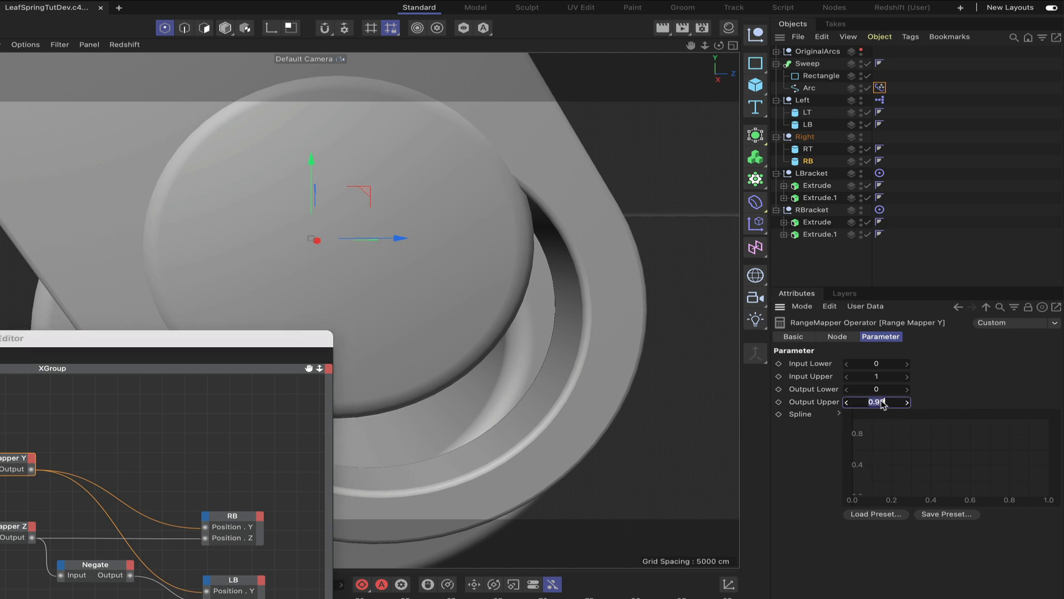
type("0")
key("Return")
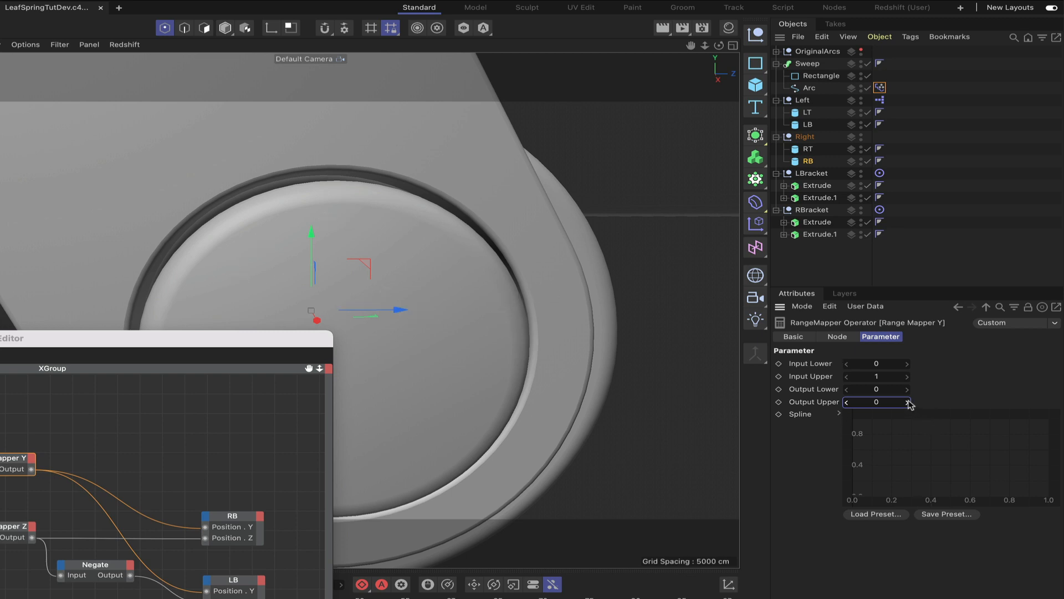
left_click(186, 528)
left_click(190, 594)
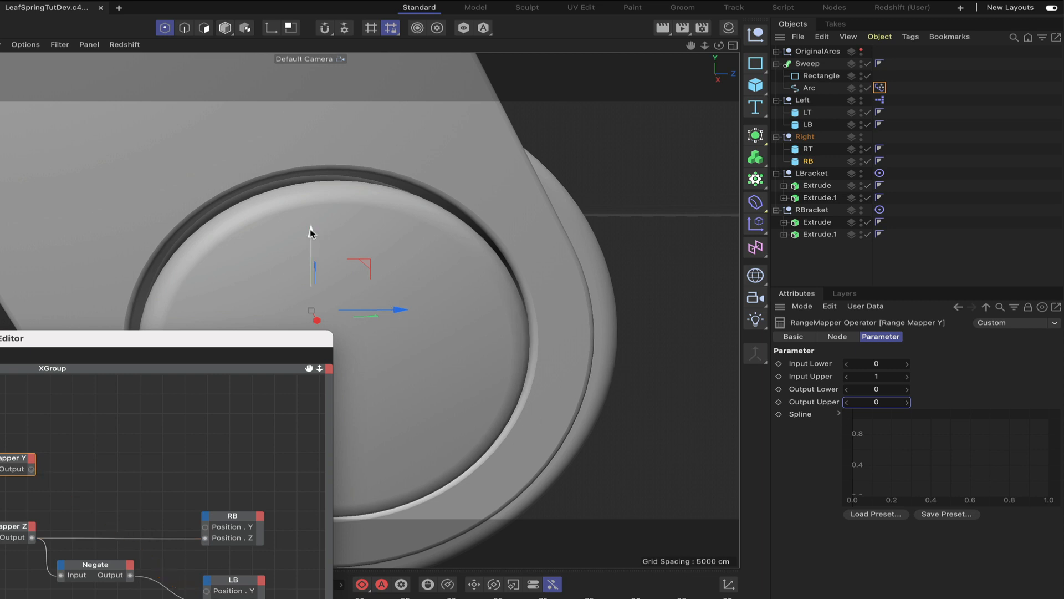
Step: Move RB to about 0.092 cm in Y, and drive both cylinders' Position . Y from Range Mapper Y with Output Upper 0.092
left_click_drag(311, 233, 311, 225)
left_click(811, 161)
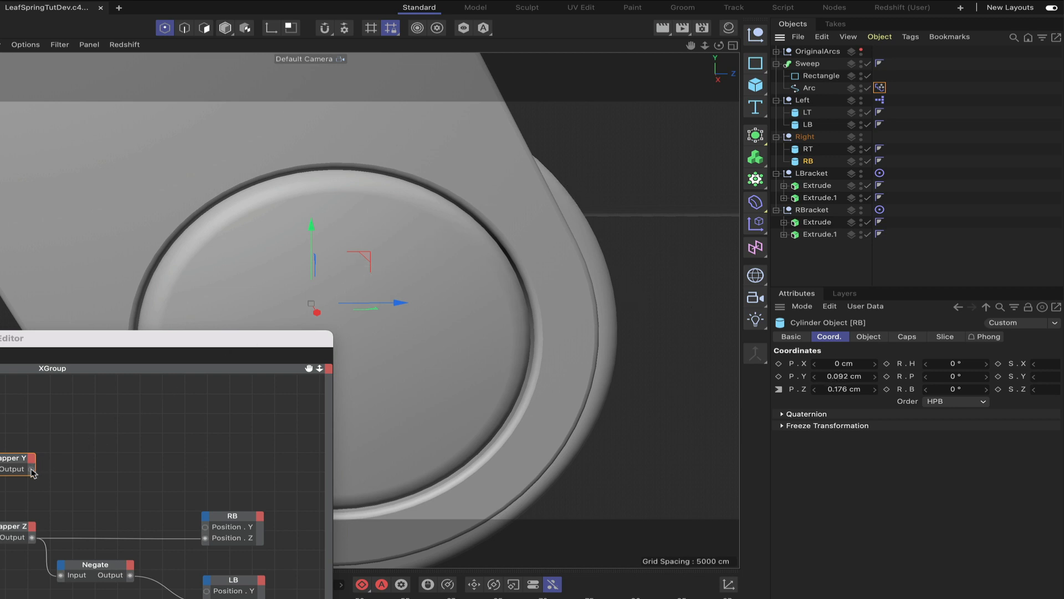
left_click_drag(32, 469, 205, 526)
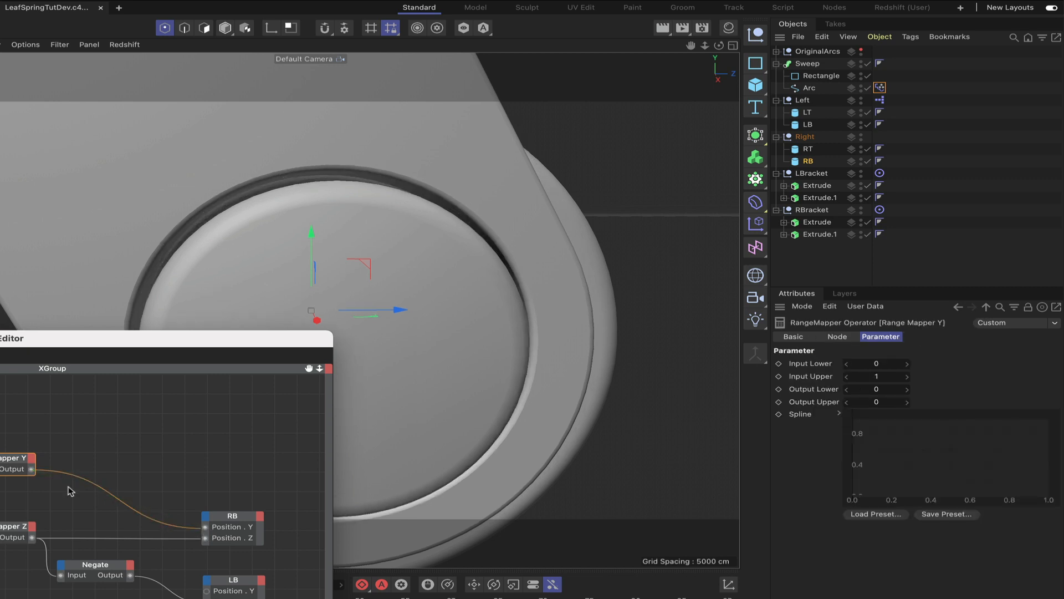
left_click_drag(32, 469, 206, 591)
left_click(877, 402)
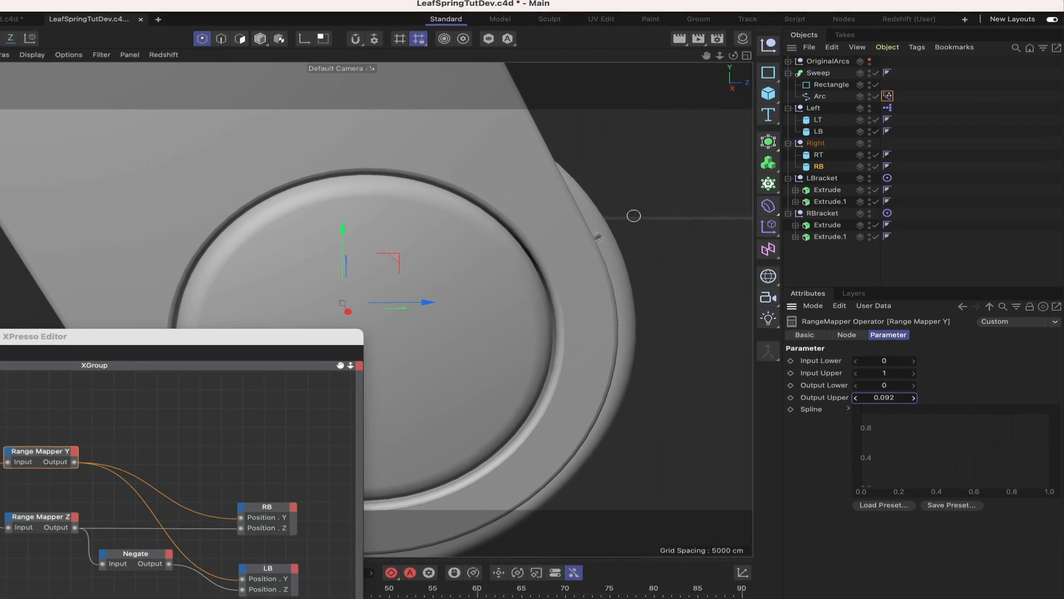
Step: Frame the whole leaf spring and test the rig by sweeping the Pose Morph Strength to 0 % and back to 100 %
left_click_drag(231, 338, 212, 438)
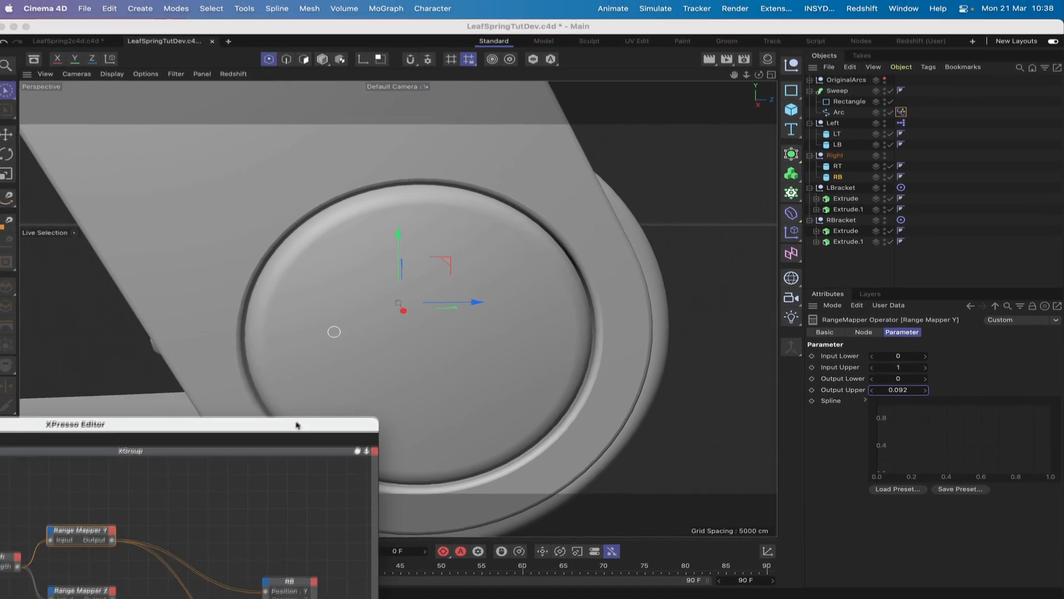
left_click_drag(298, 425, 314, 408)
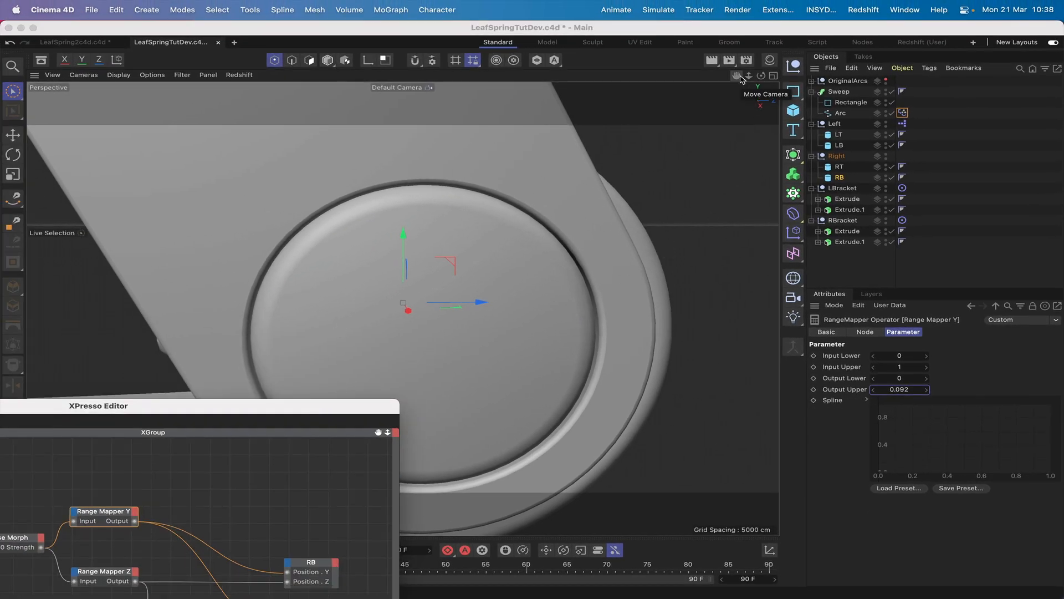
left_click(741, 78)
key("h")
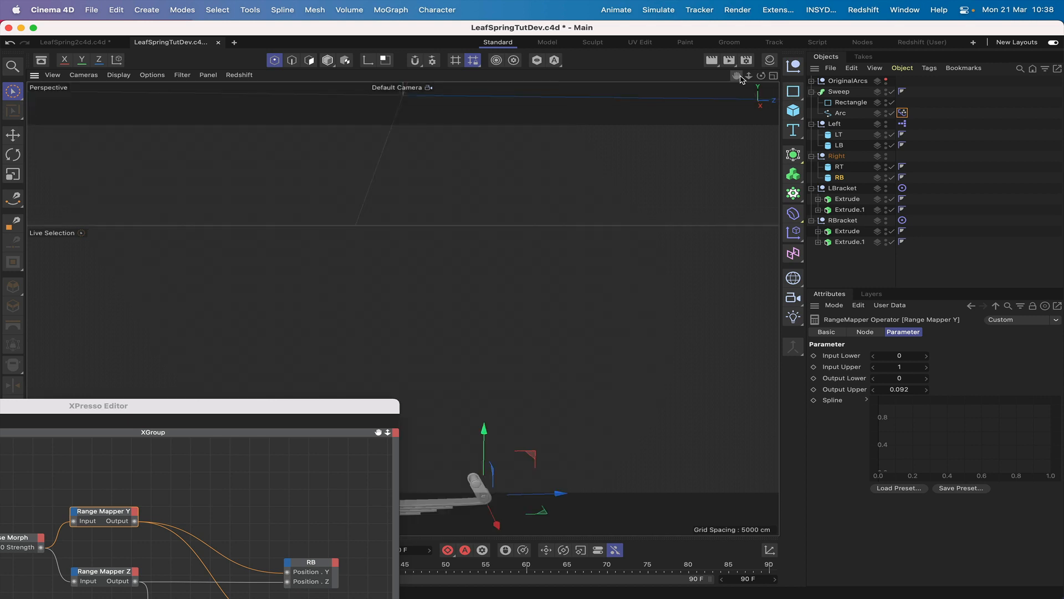
left_click_drag(738, 80, 738, 81)
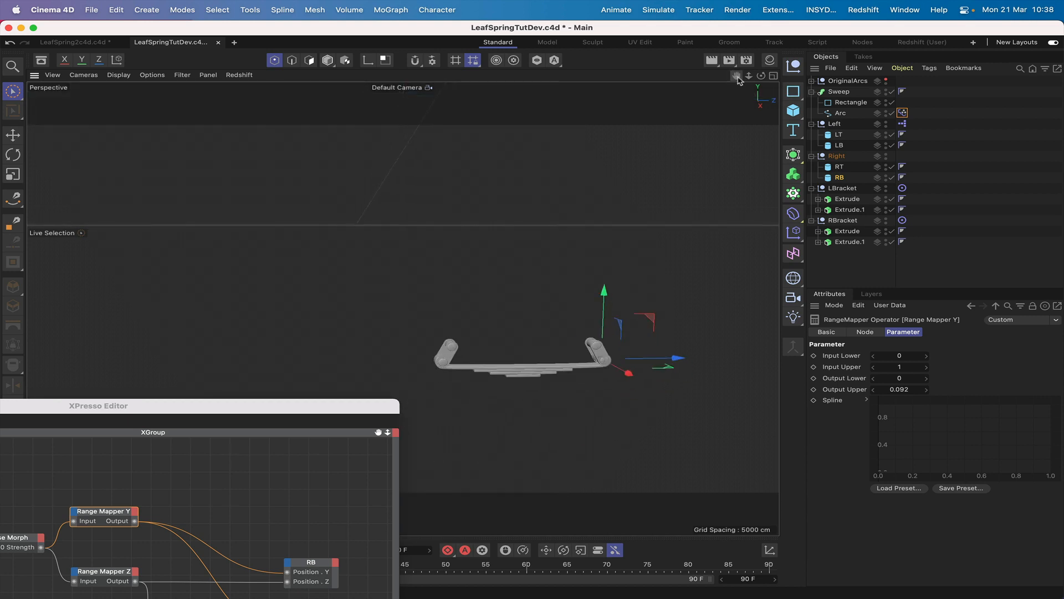
right_click_drag(738, 80, 739, 81)
left_click_drag(738, 80, 738, 81)
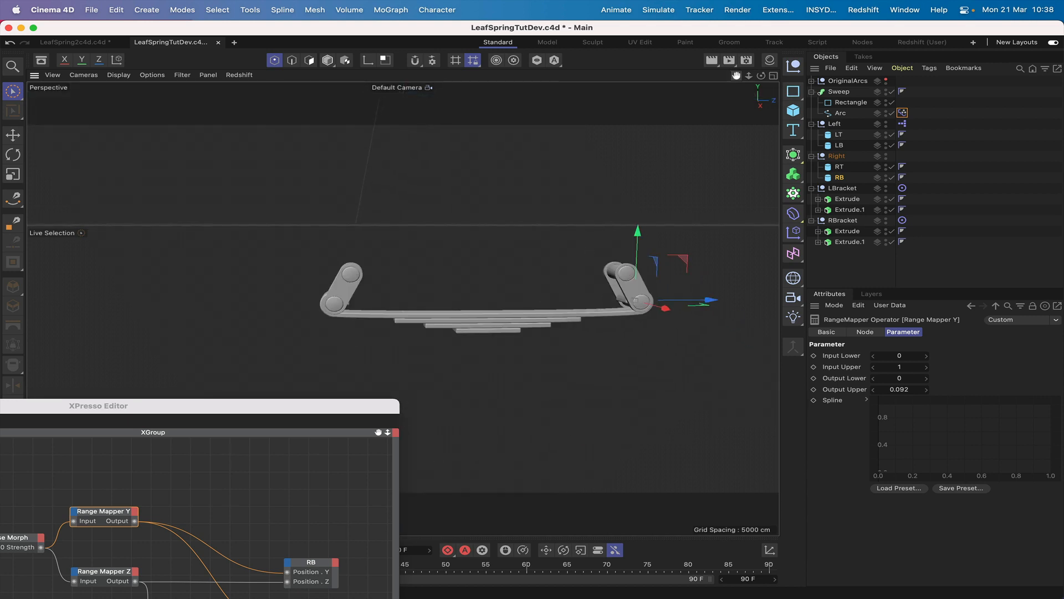
right_click_drag(739, 81, 739, 77)
left_click_drag(739, 77, 739, 77)
left_click(904, 112)
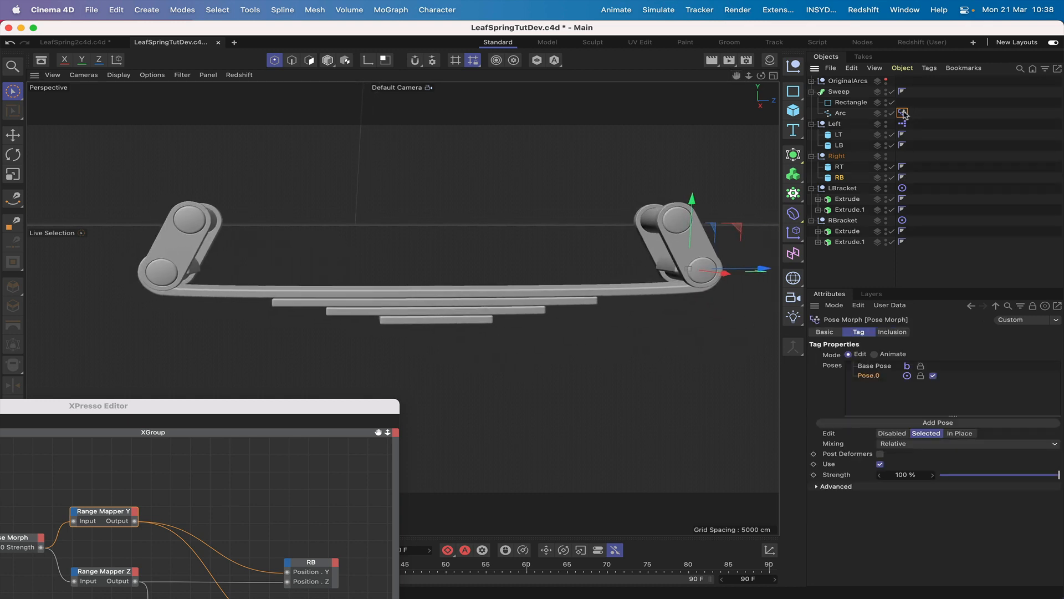
left_click_drag(1059, 476, 858, 482)
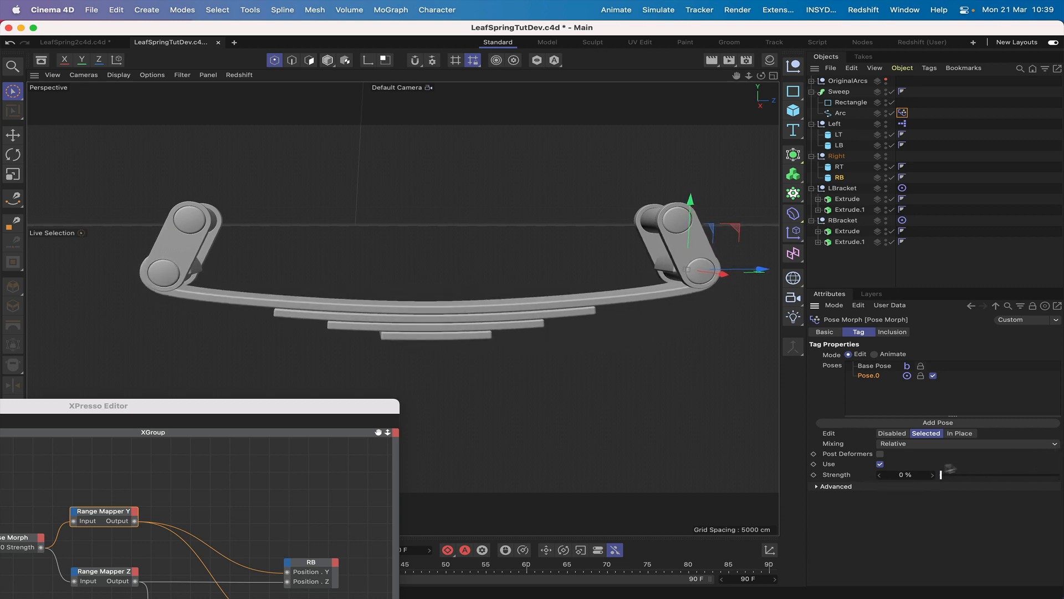
left_click_drag(949, 468, 1062, 444)
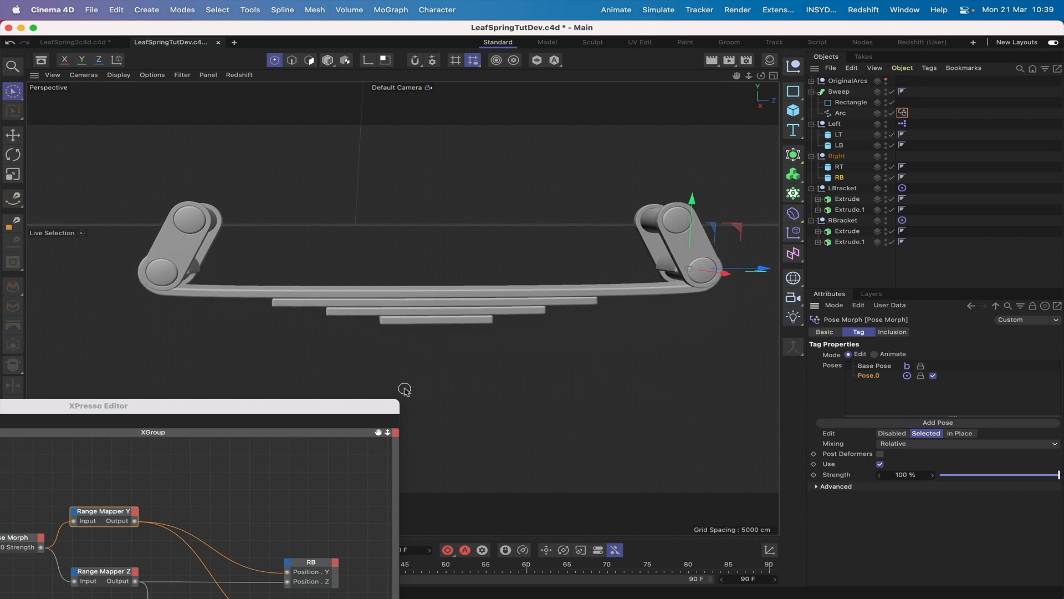
Step: Bring the full XPresso graph into view and move the Negate node down level with LB's Position . Z input
double_click(363, 405)
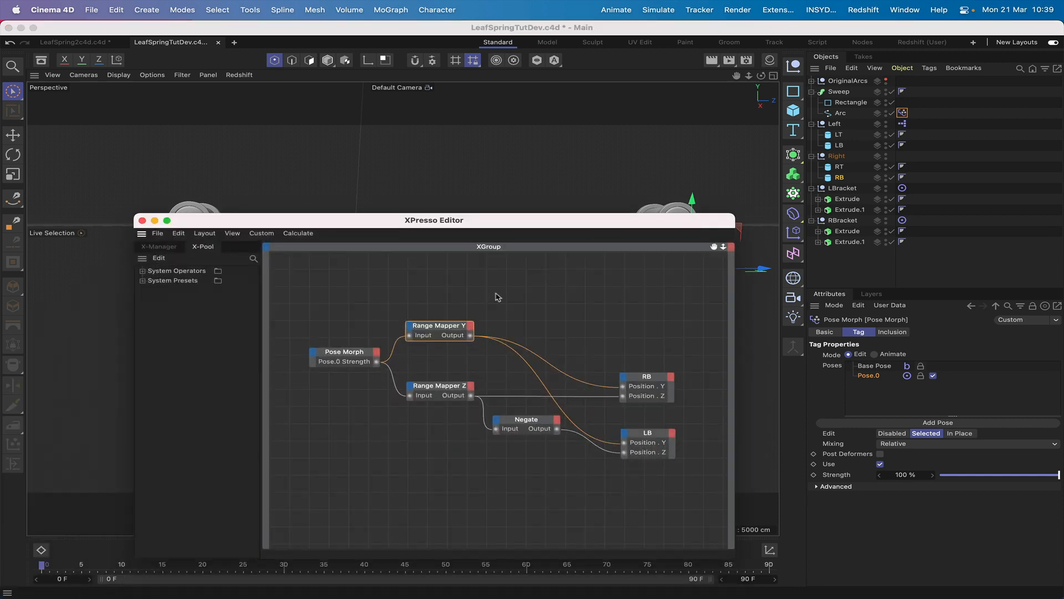
left_click_drag(534, 426, 532, 448)
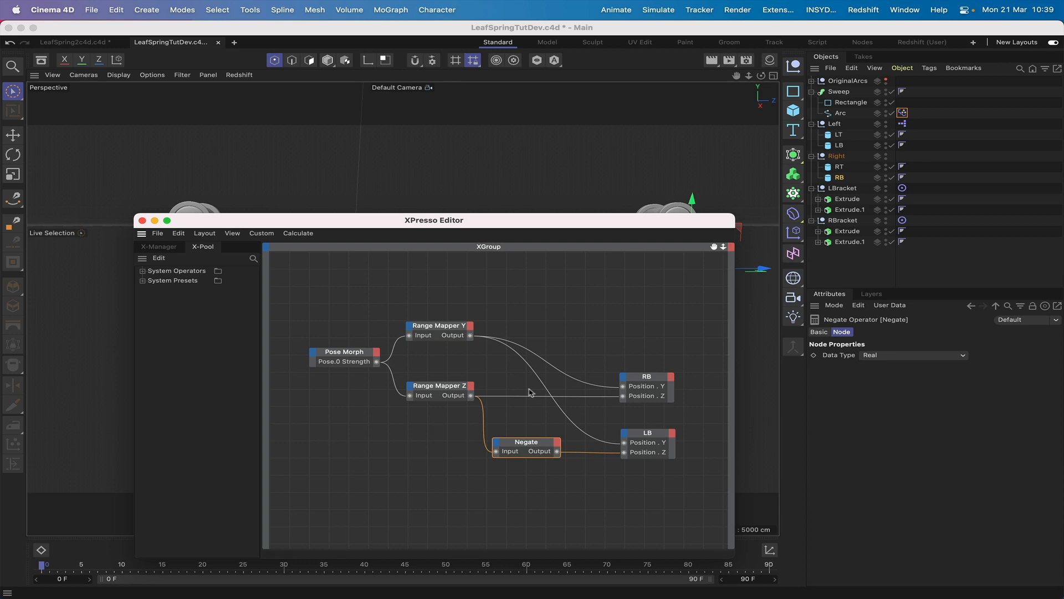
Step: Close the XPresso Editor and hide RBracket to expose the spring's right end loop in the Right view
left_click(142, 221)
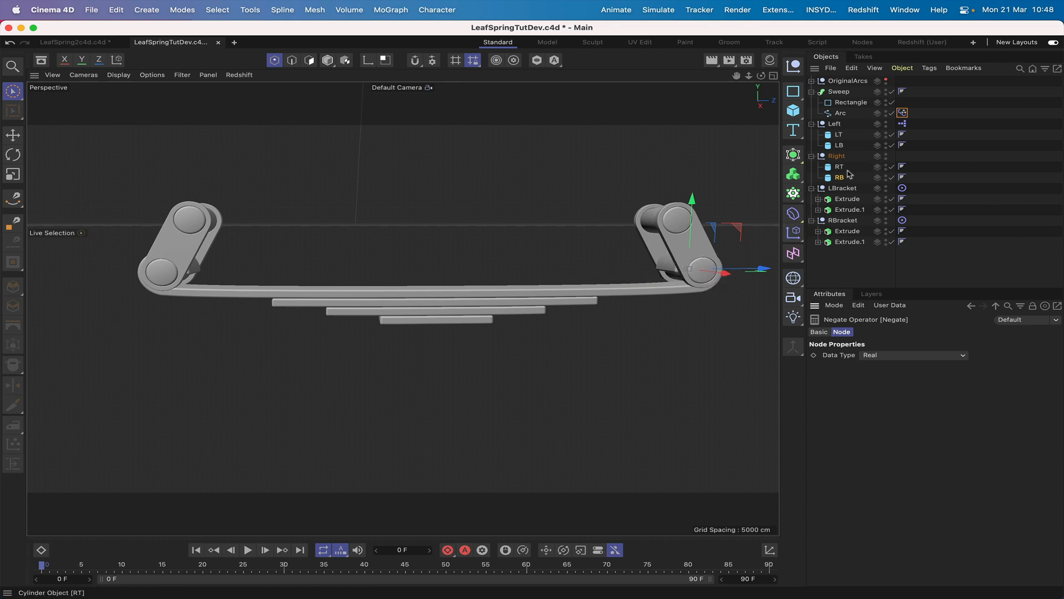
left_click(903, 113)
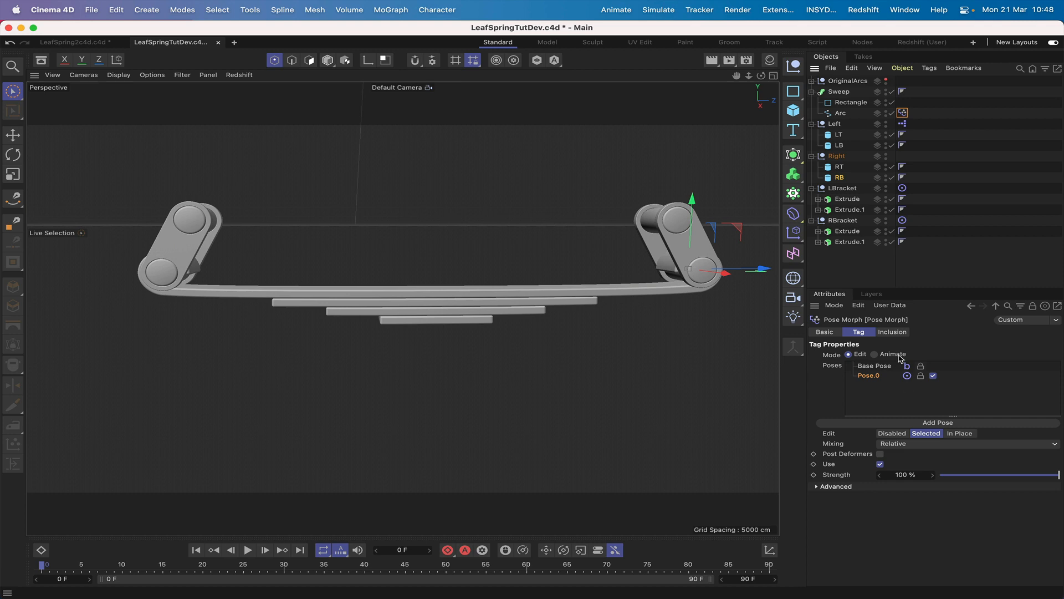
key("F3")
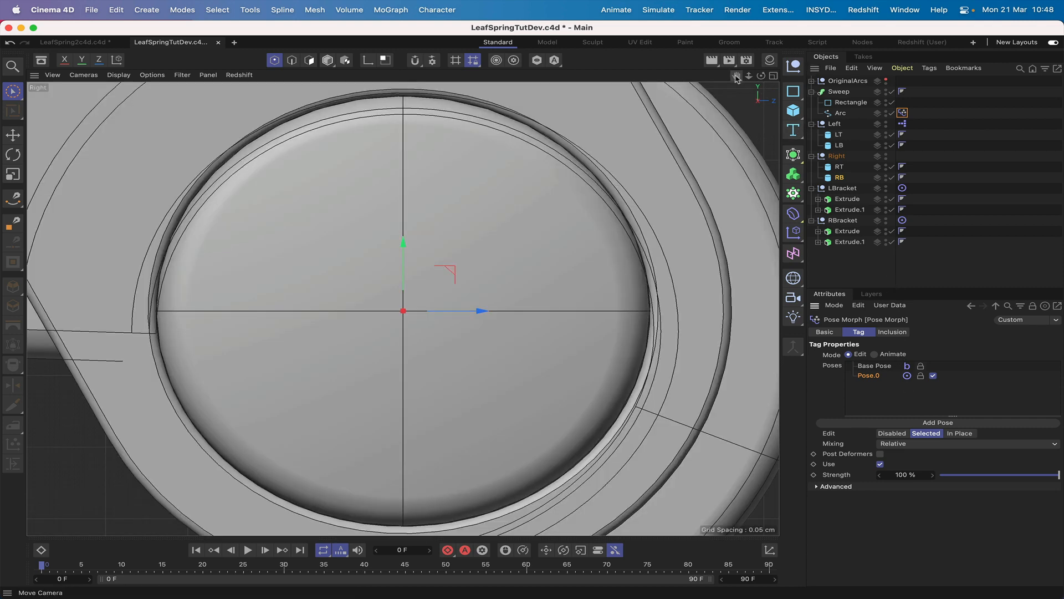
right_click_drag(736, 76, 735, 77)
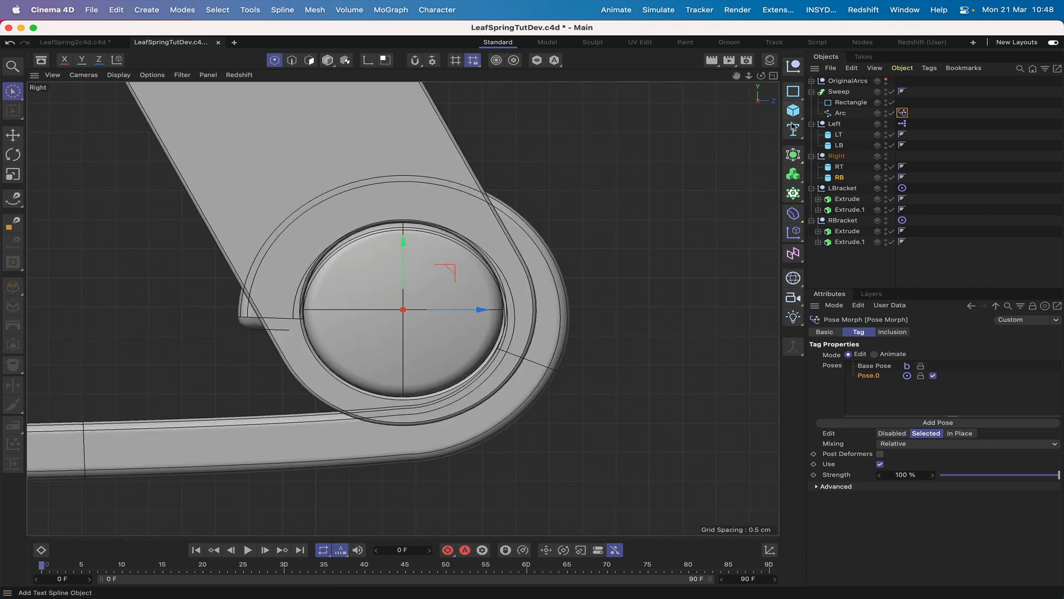
left_click(886, 220)
left_click(886, 220)
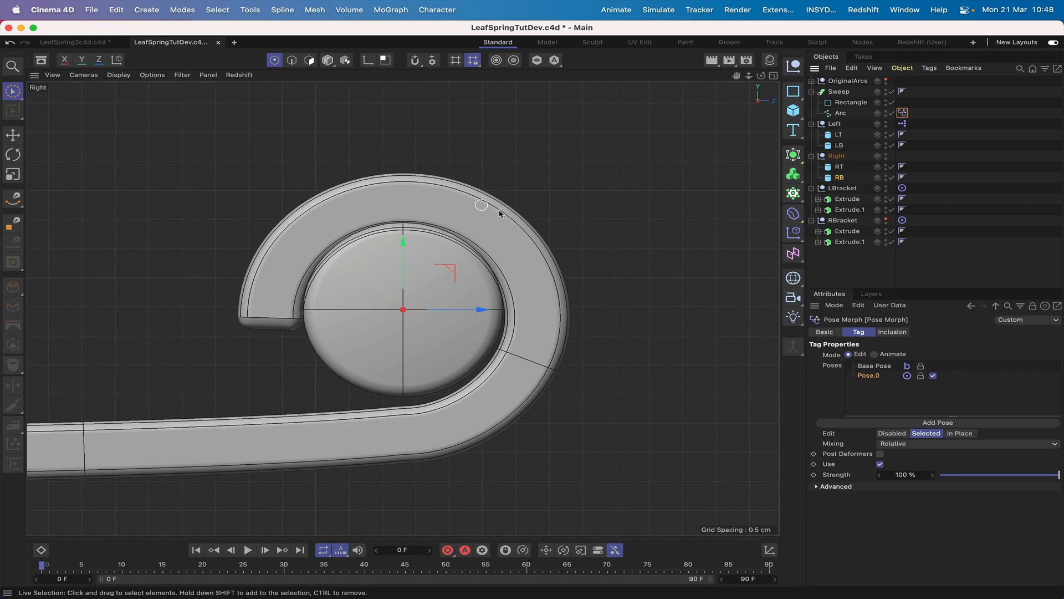
Step: Show the Right view as lines and raise the four Arc points of the right end loop to centre them on the RB cylinder
left_click(841, 113)
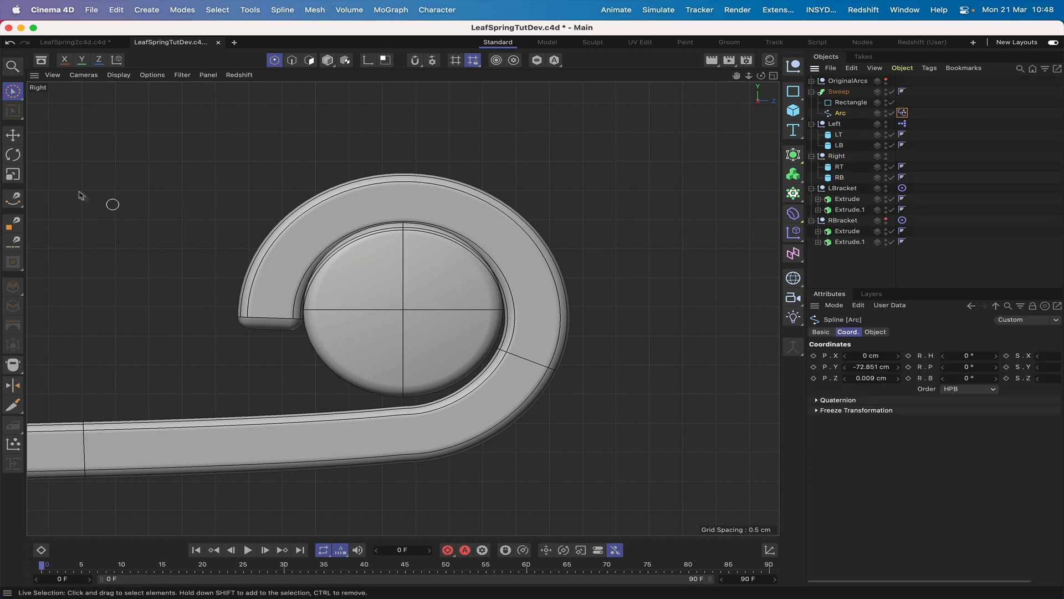
left_click(119, 75)
left_click(125, 170)
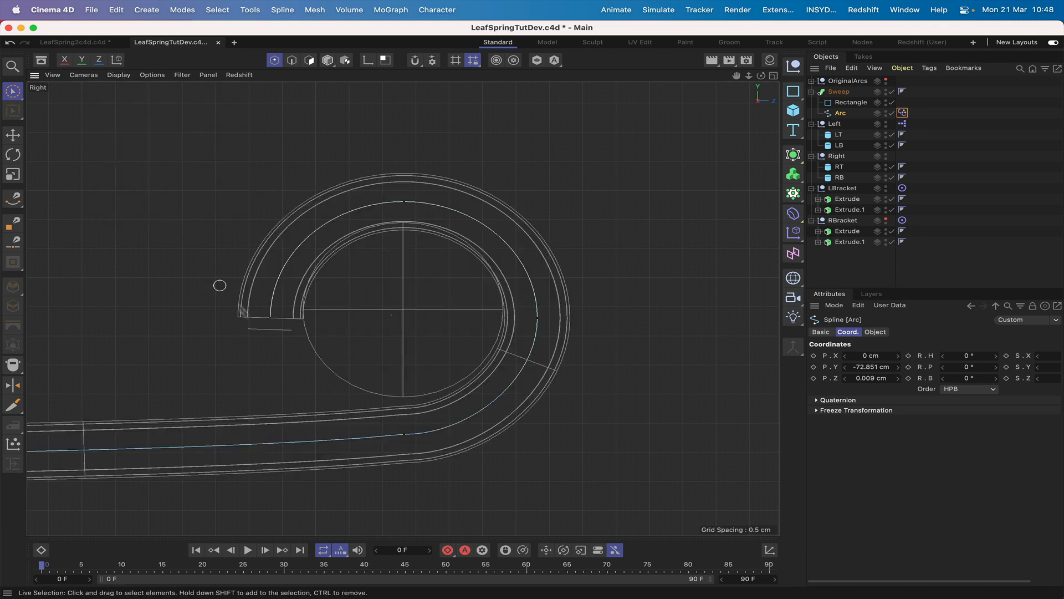
left_click(269, 325)
left_click(403, 205, "shift")
left_click(537, 317, "shift")
left_click(397, 436, "shift")
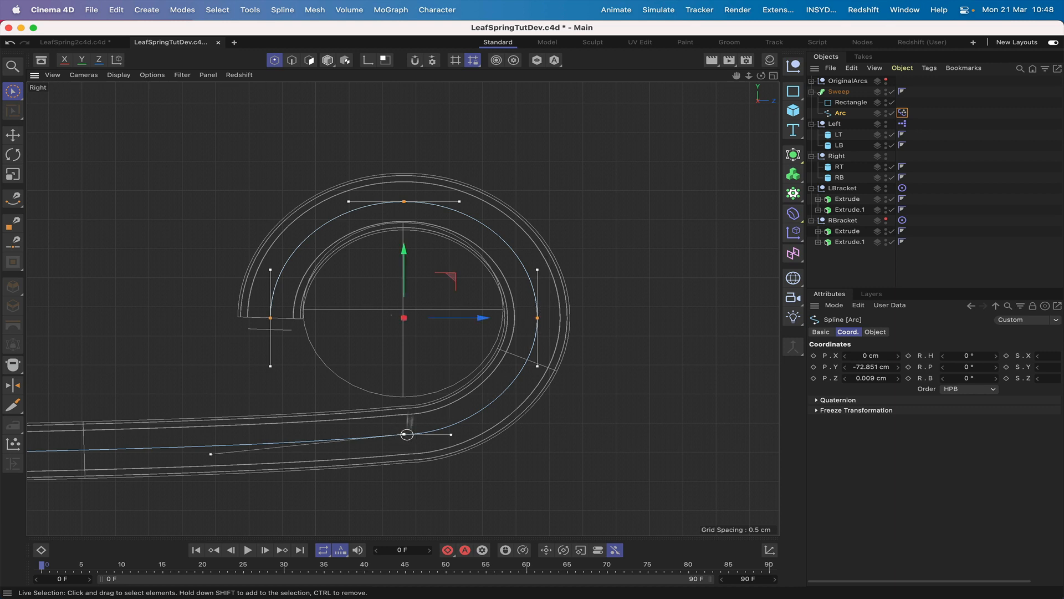
left_click_drag(403, 251, 403, 242)
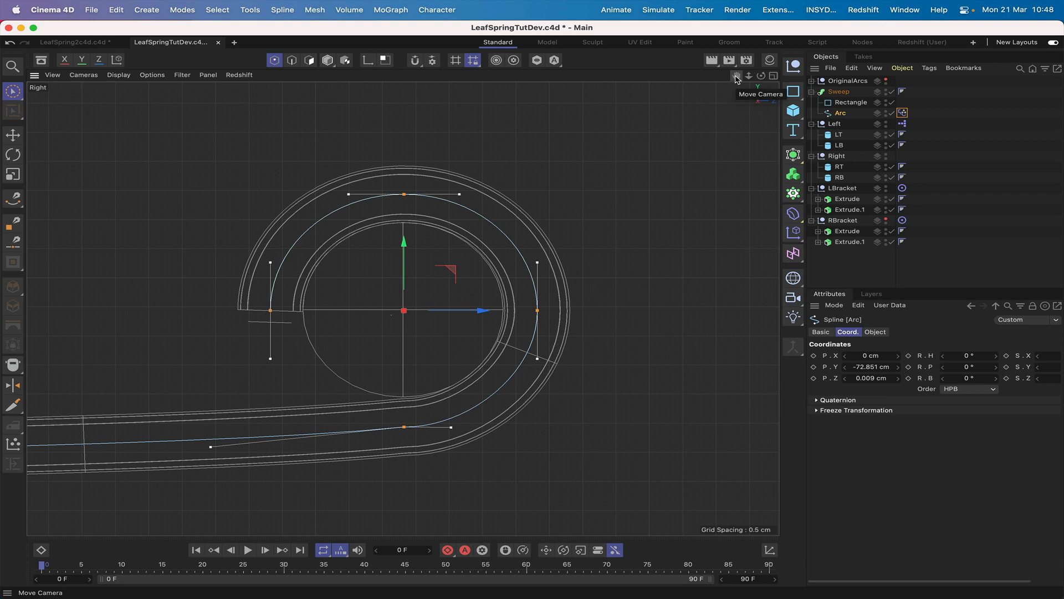
Step: Raise the four Arc points of the left end loop slightly so the loop is centred around the LB cylinder
right_click_drag(736, 76, 605, 76)
left_click_drag(736, 77, 827, 87)
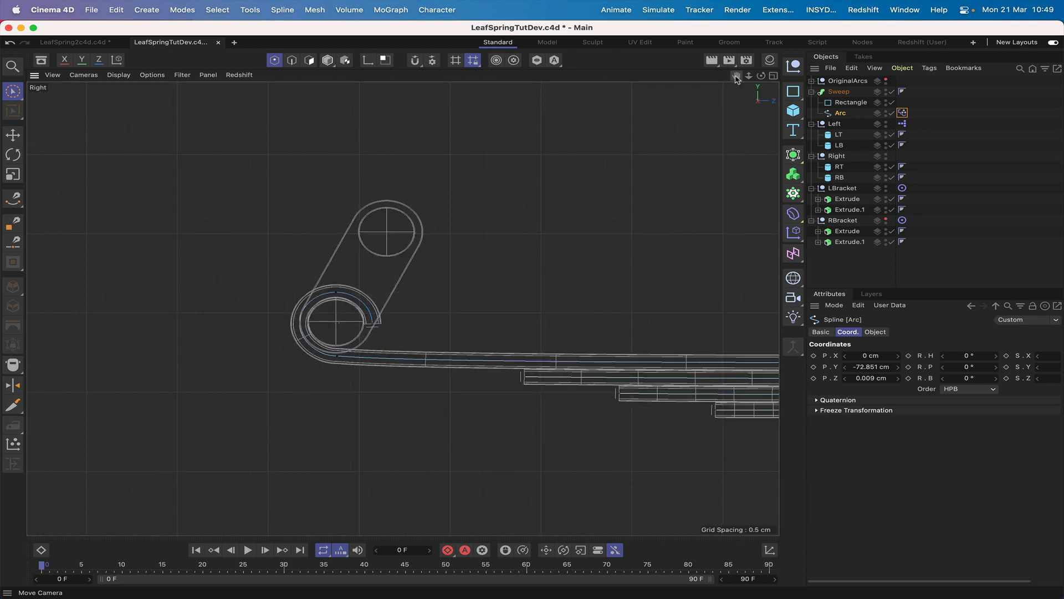
right_click_drag(736, 77, 847, 77)
left_click_drag(735, 77, 774, 72)
right_click_drag(736, 76, 771, 76)
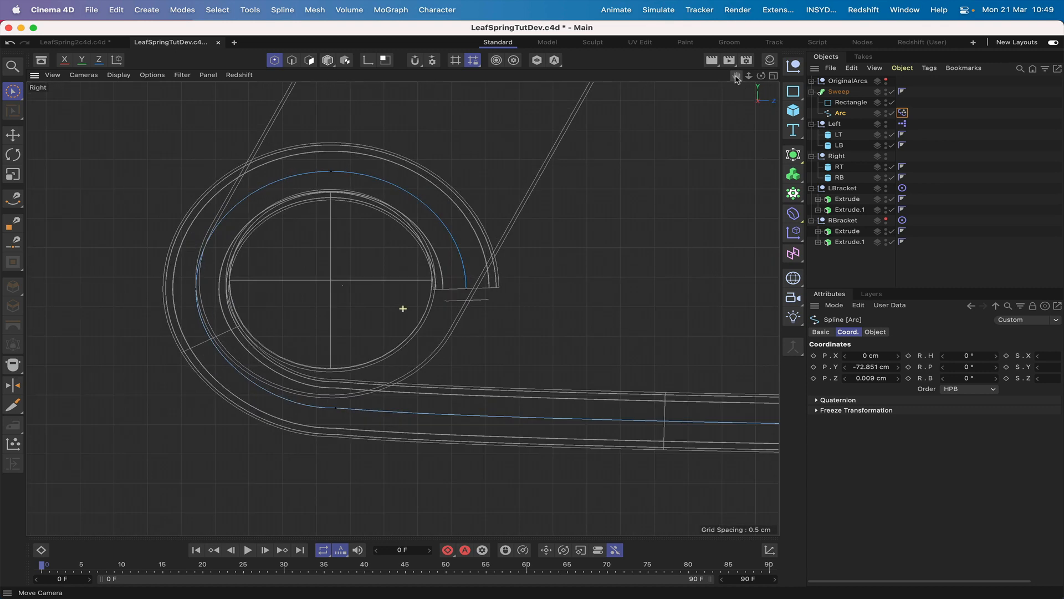
left_click(465, 285)
left_click(331, 171, "shift")
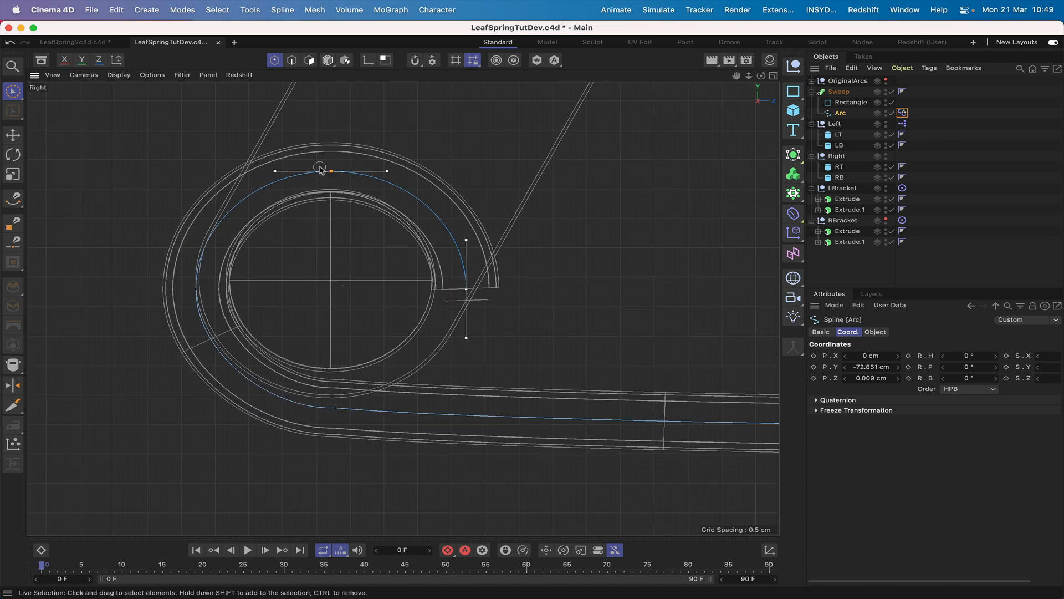
left_click(196, 288, "shift")
left_click(336, 408, "shift")
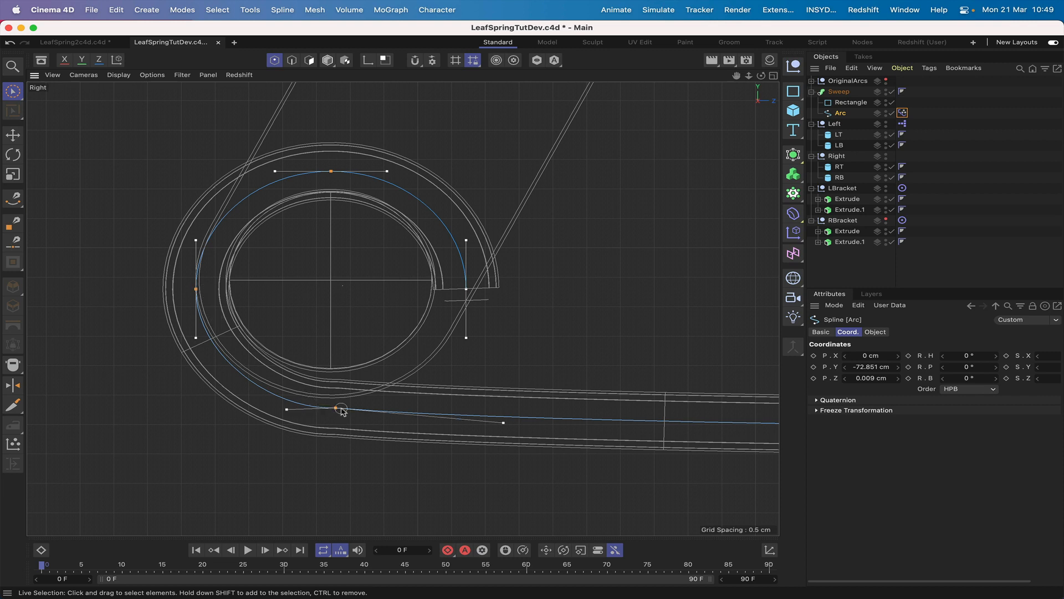
key("e")
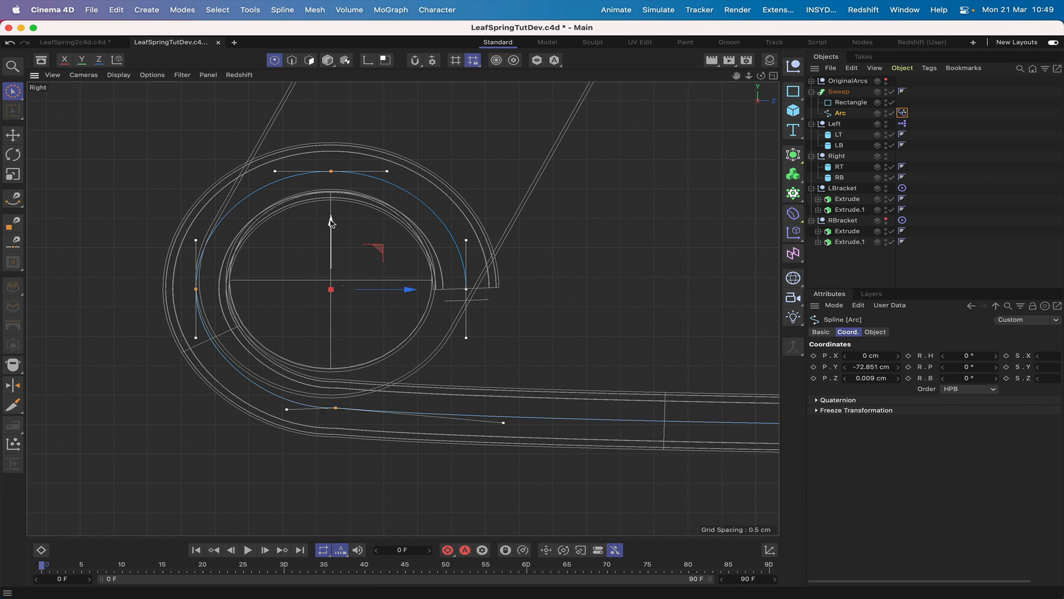
left_click_drag(331, 223, 330, 216)
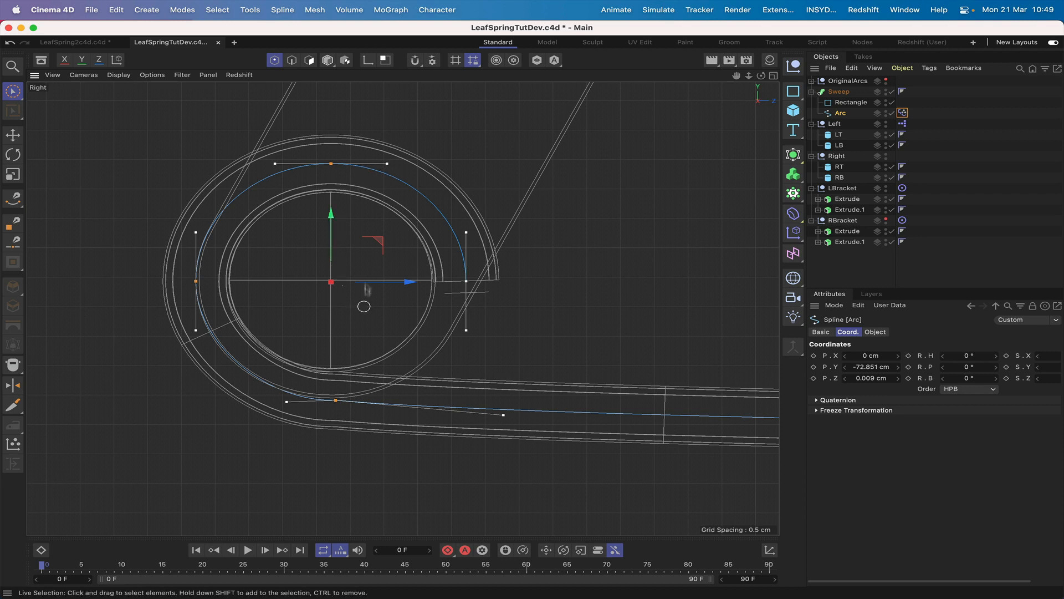
Step: In the perspective view, lower the Arc's Pose Morph strength to 0% and make RBracket visible again
key("F1")
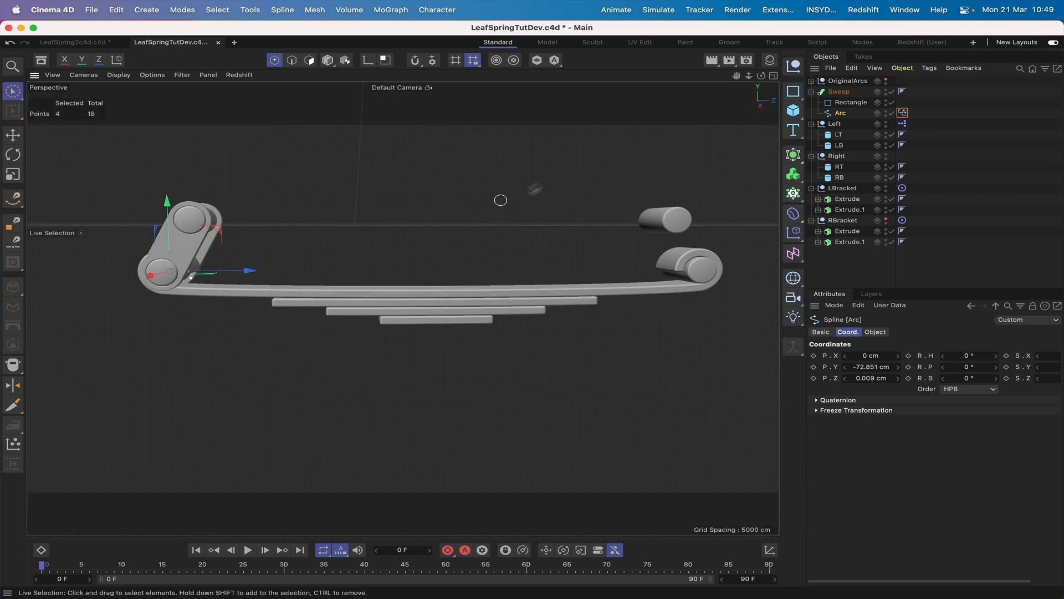
left_click(902, 112)
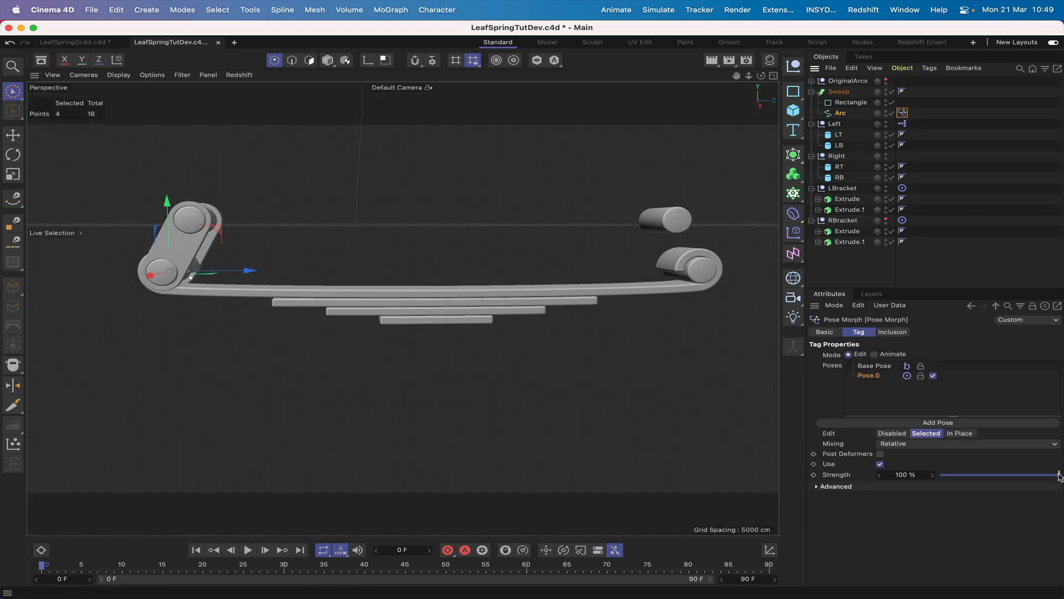
left_click_drag(1059, 476, 849, 463)
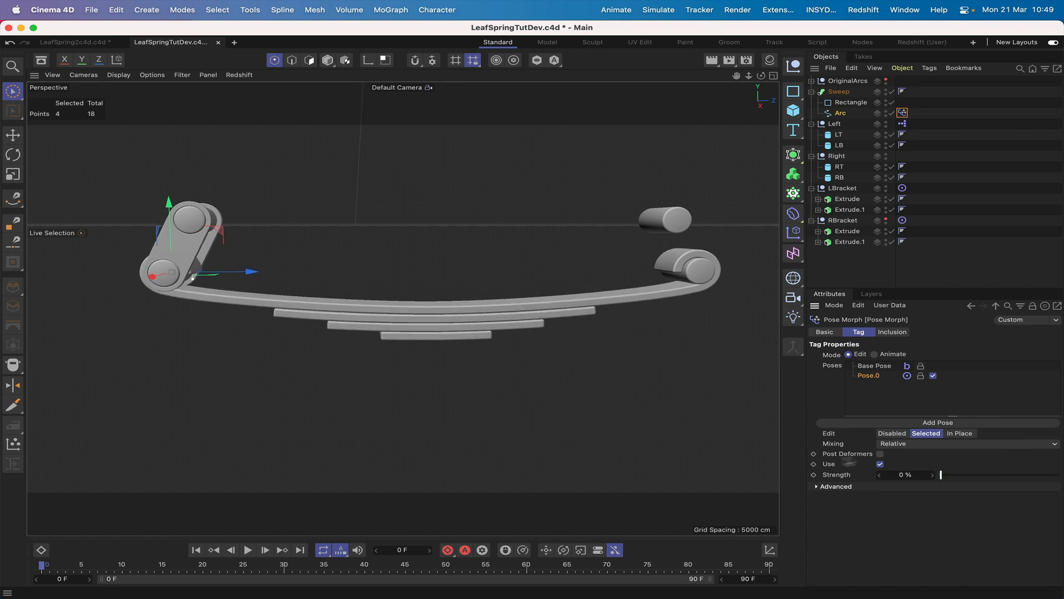
left_click(886, 220)
Step: Scrub the Pose Morph strength between 0% and 100%, ending at 100%, and inspect the leaf spring from a low oblique angle
left_click_drag(943, 475, 1059, 475)
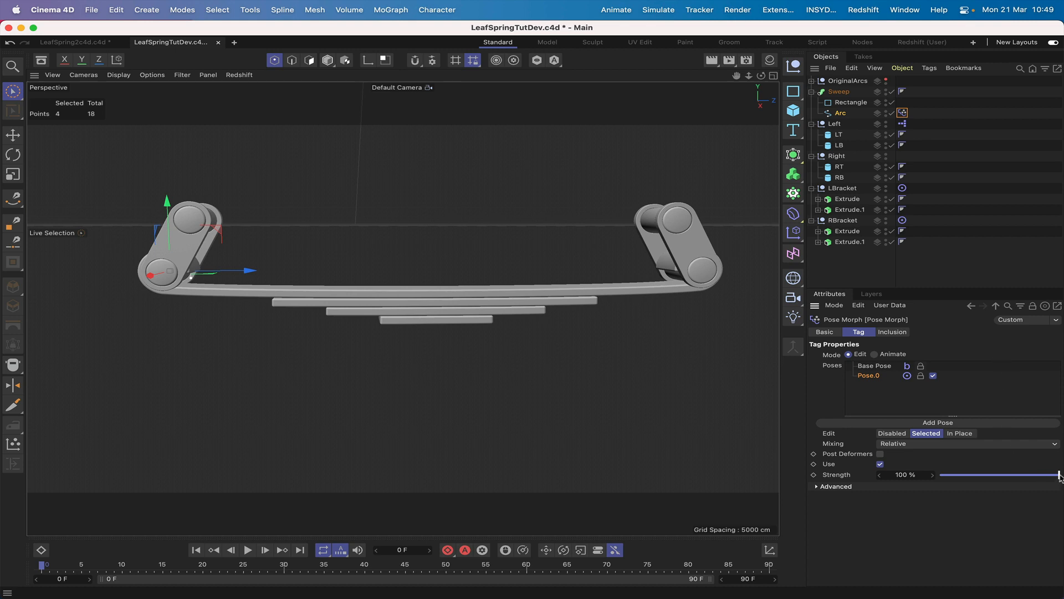
left_click_drag(1059, 475, 893, 471)
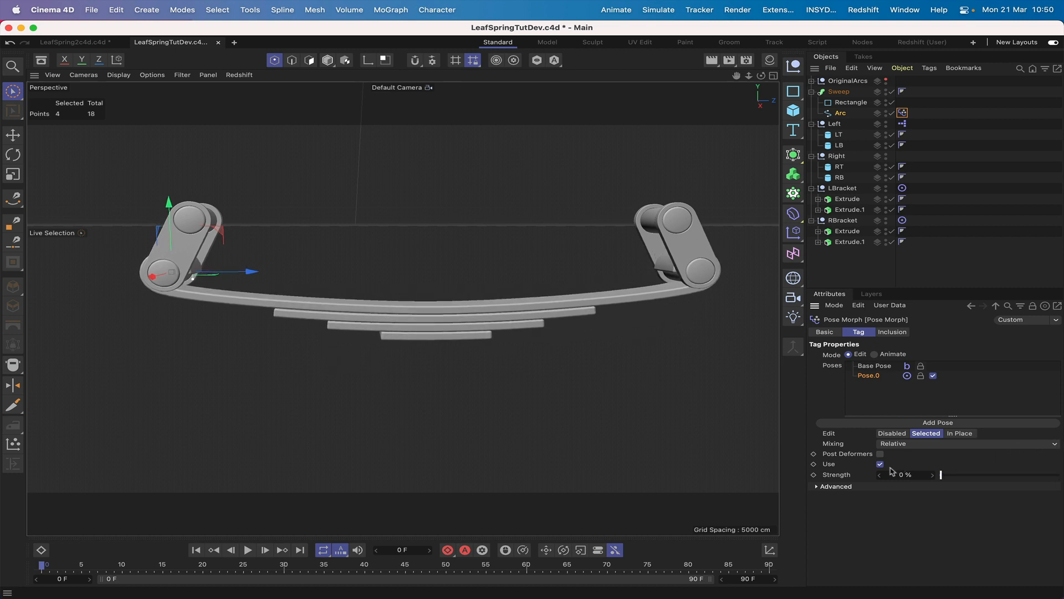
left_click_drag(956, 465, 1062, 422)
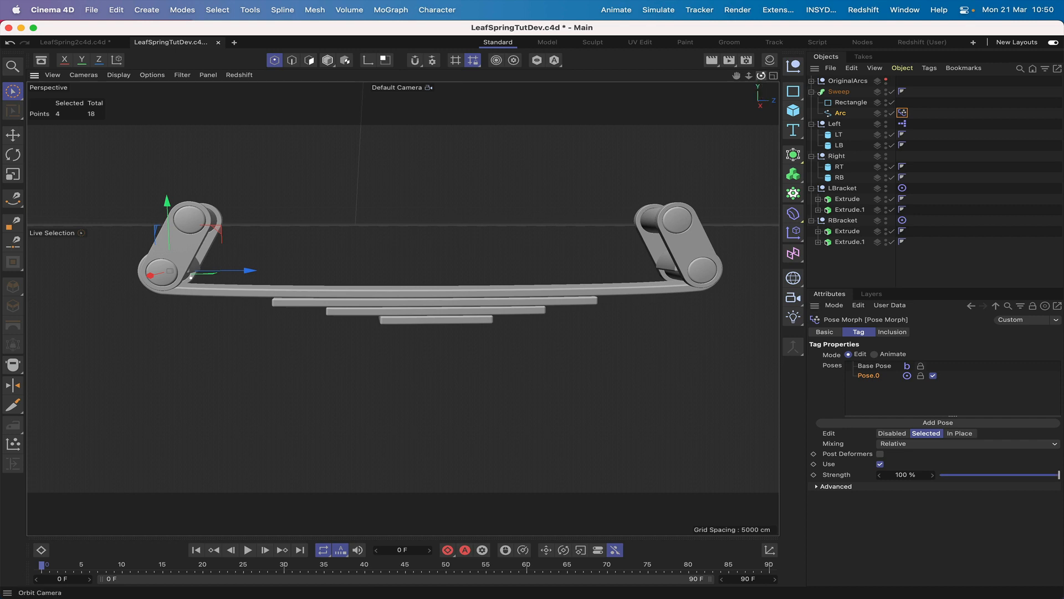
left_click_drag(762, 76, 807, 56)
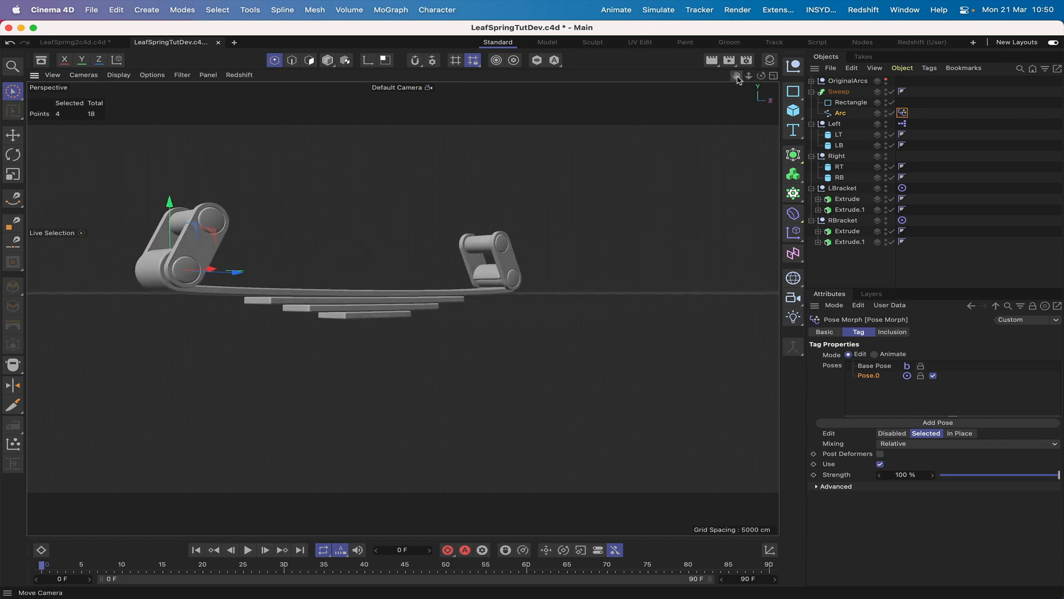
left_click_drag(737, 76, 844, 107)
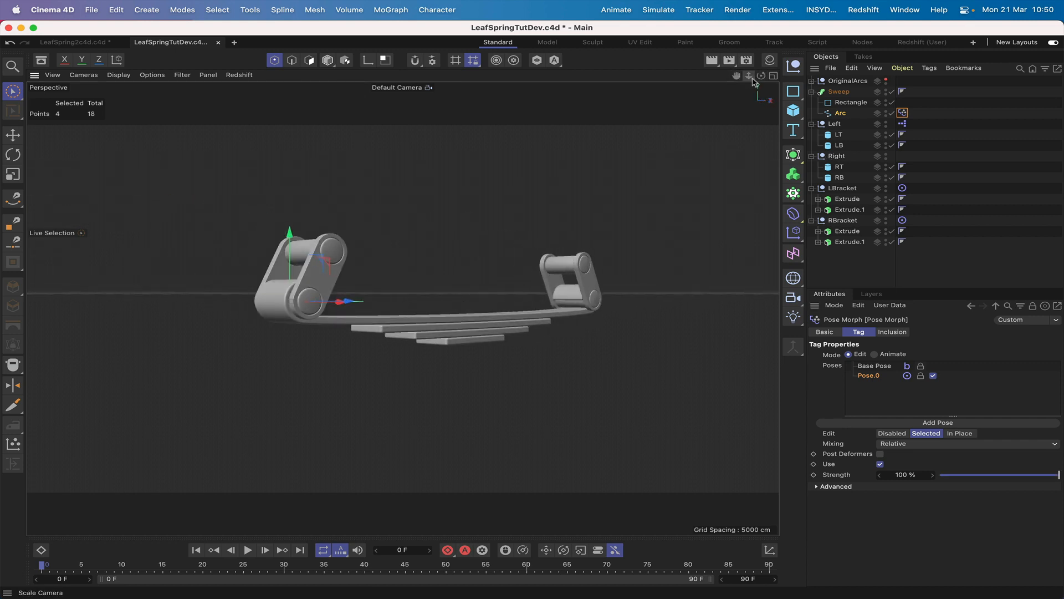
left_click_drag(762, 76, 772, 99)
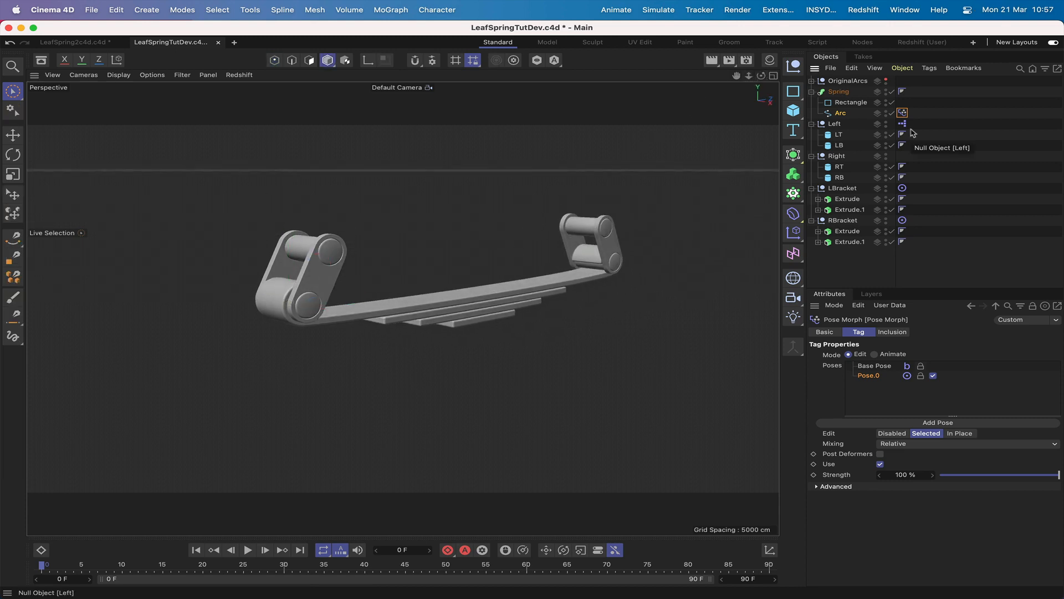
Step: Group all objects except OriginalArcs under a null named LeafSpring
left_click_drag(853, 257, 820, 87)
key("alt+g")
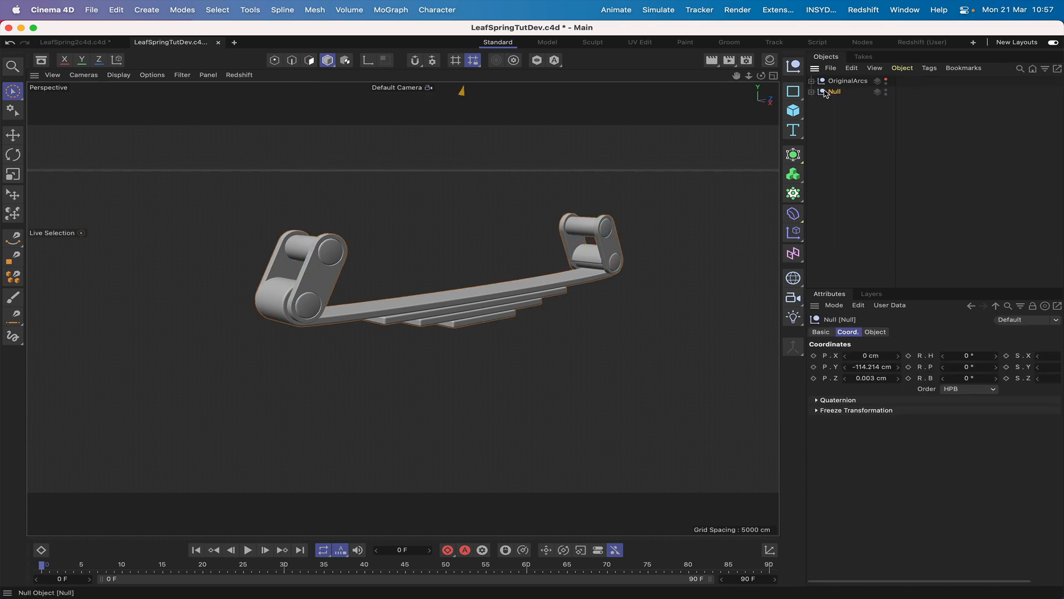
left_click(812, 92)
double_click(835, 92)
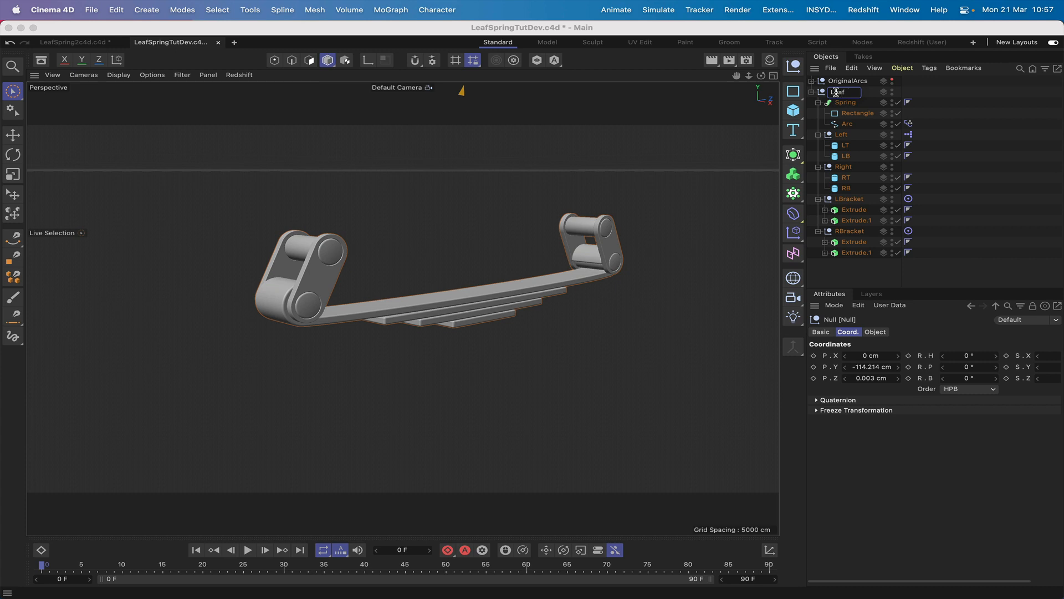
key("Return")
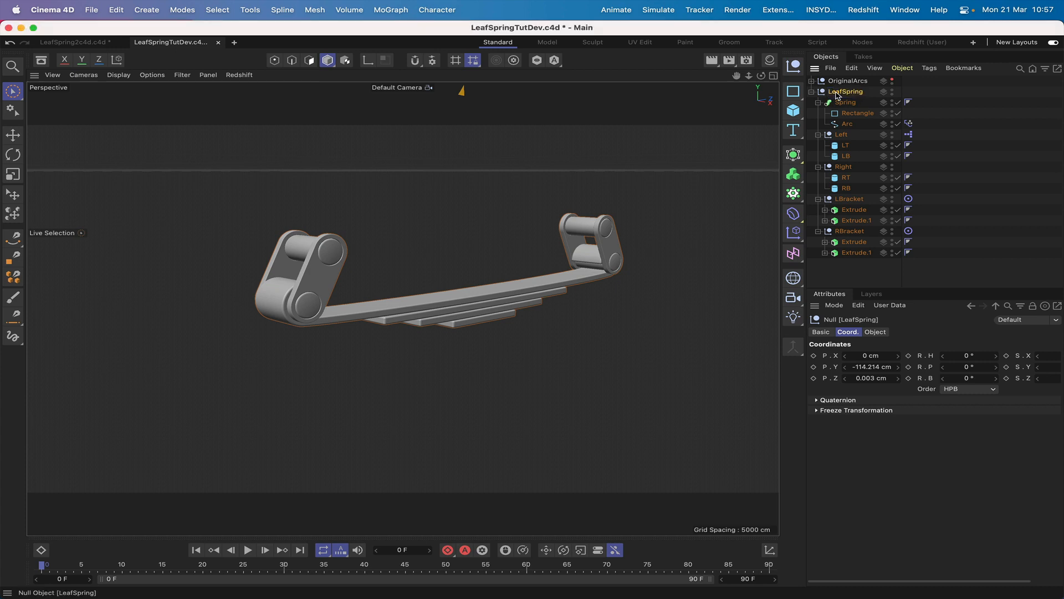
Step: Add a cube and make it the first child of the LeafSpring null, above Spring
left_click(843, 267)
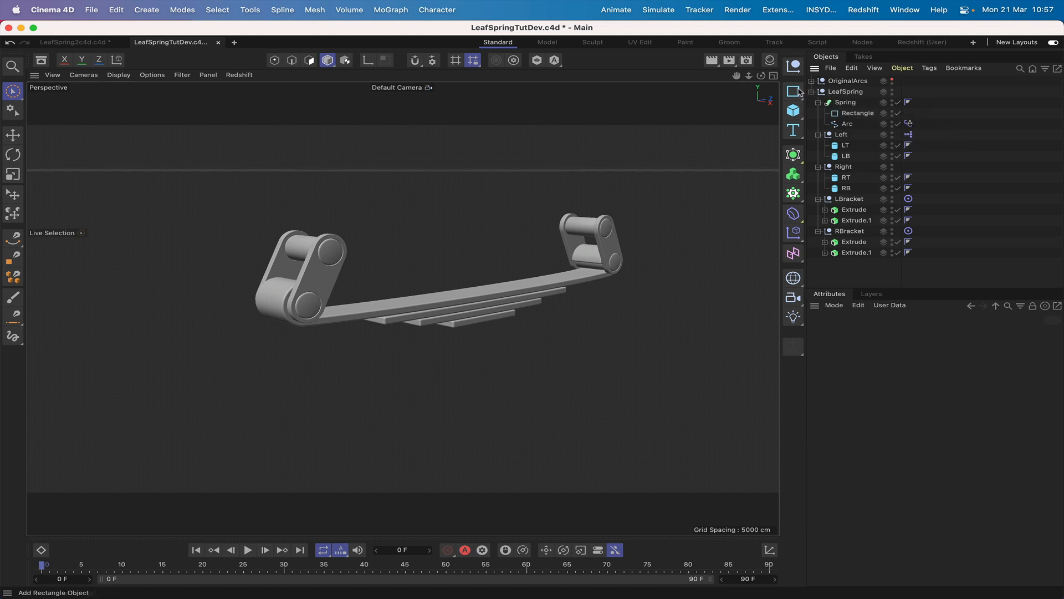
left_click(794, 111)
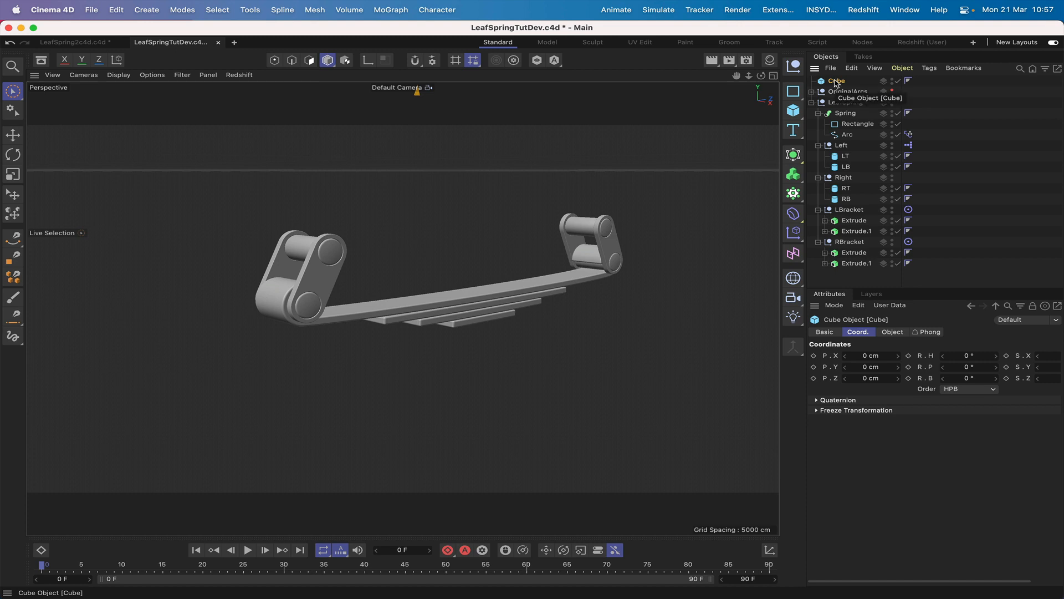
left_click_drag(836, 82, 844, 101)
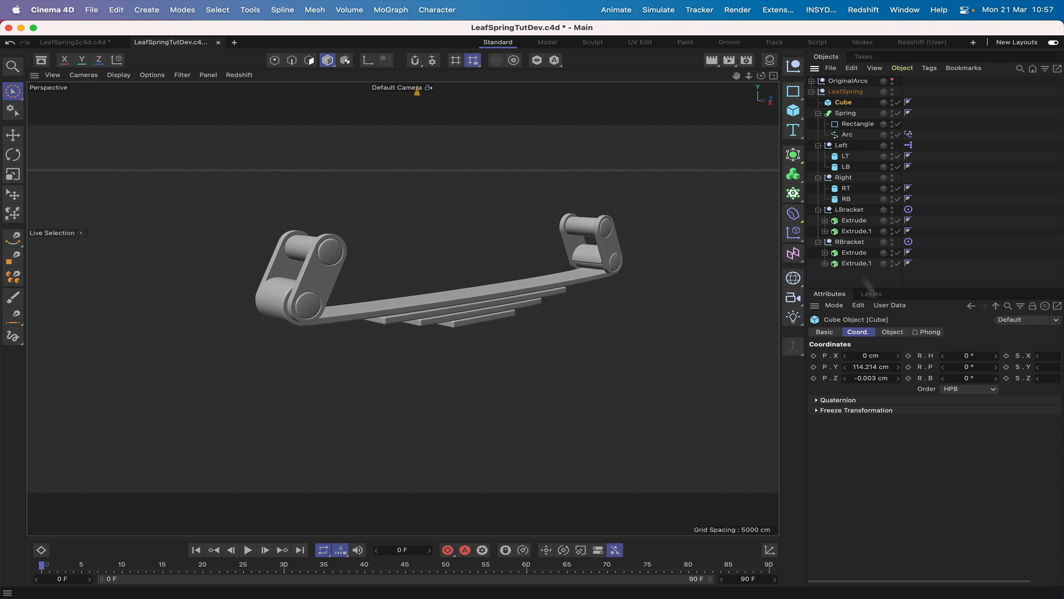
left_click(869, 367)
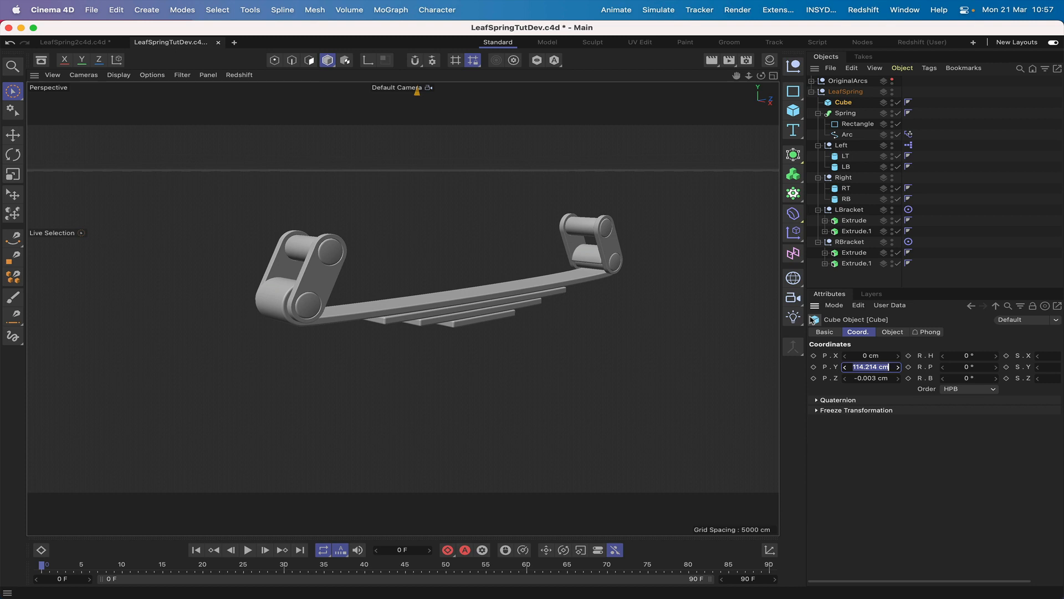
Step: In the right side view, set the cube's size to 8 cm in X, 5 cm in Y and 6 cm in Z
key("F3")
scroll(403, 308, "down", 3)
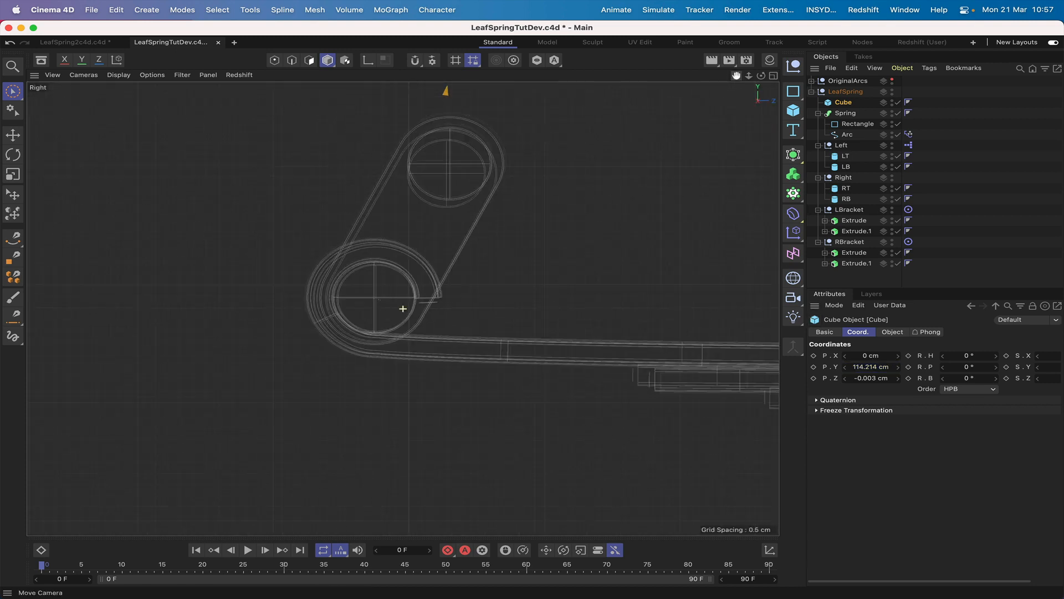
scroll(403, 309, "down", 2)
key("o")
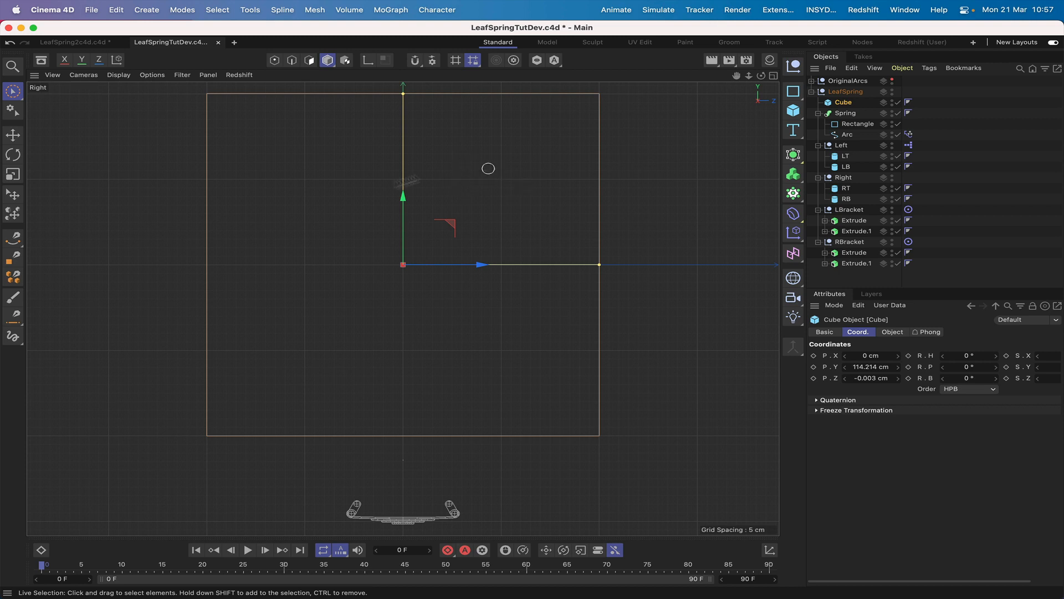
left_click(895, 332)
double_click(910, 356)
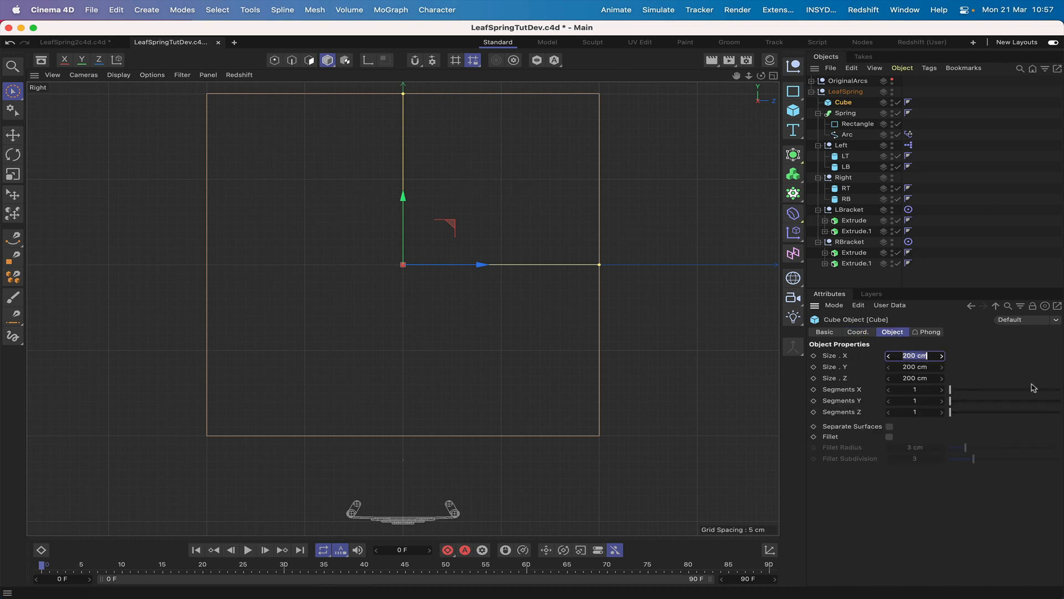
type("5")
key("Tab")
type("5")
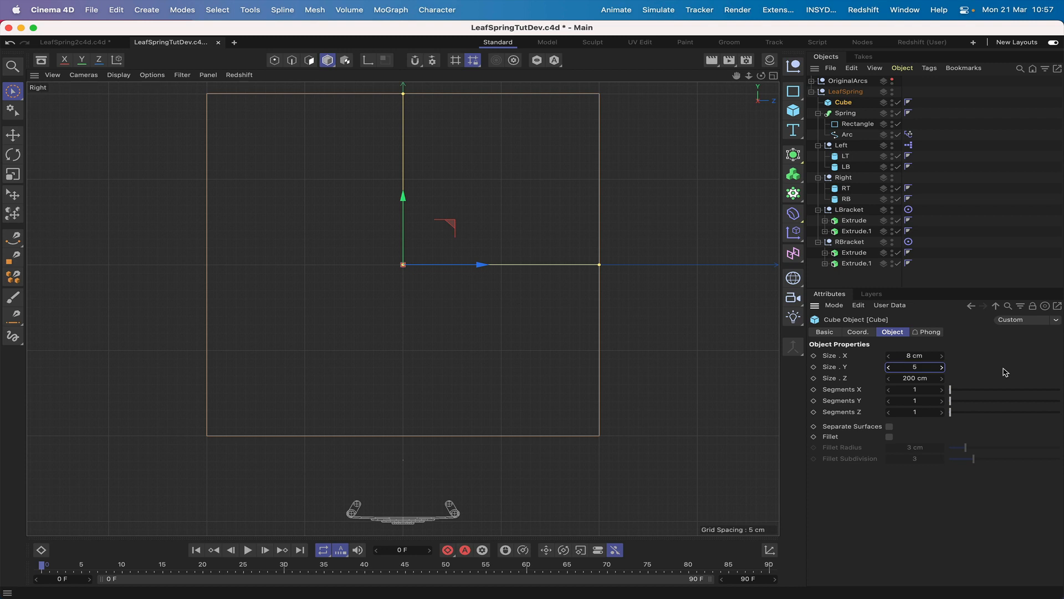
key("Return")
left_click(929, 378)
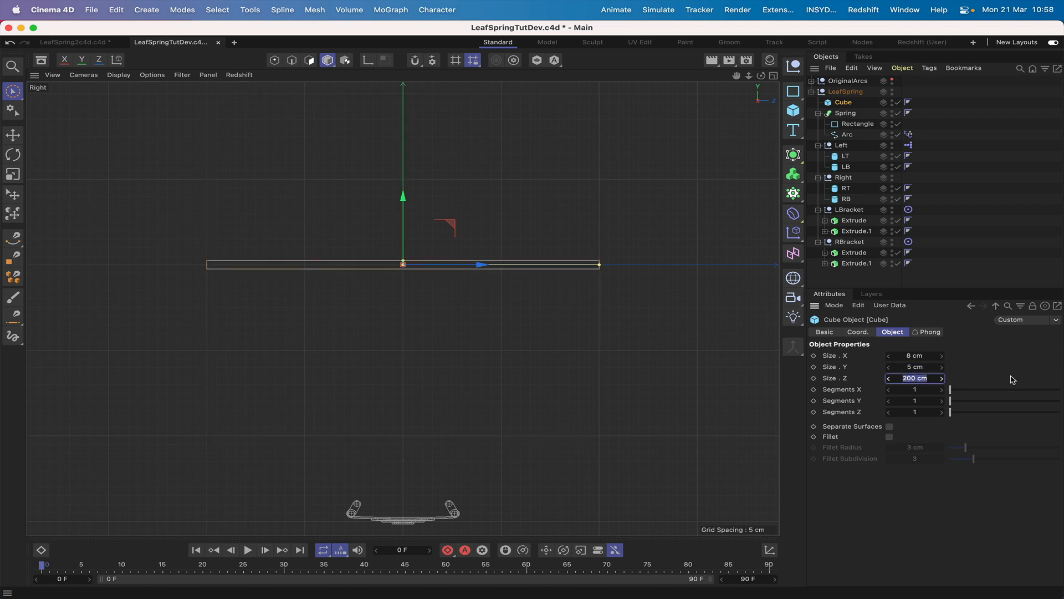
type("6")
key("Return")
Step: Move the cube straight down in the side view until its top face meets the underside of the lowest leaf
middle_click_drag(642, 255, 606, 247, "alt")
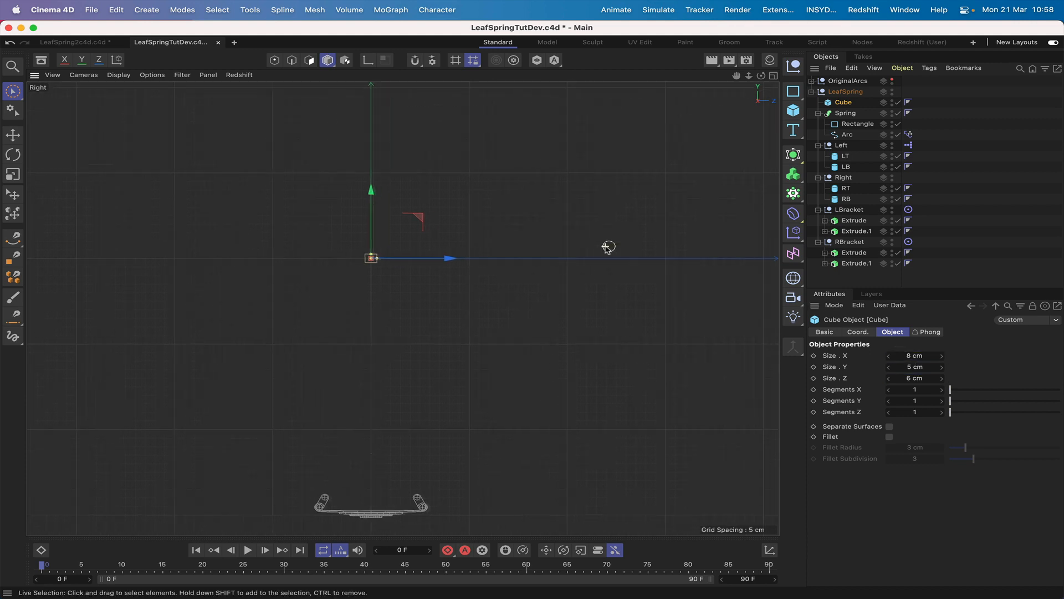
left_click_drag(368, 191, 370, 455)
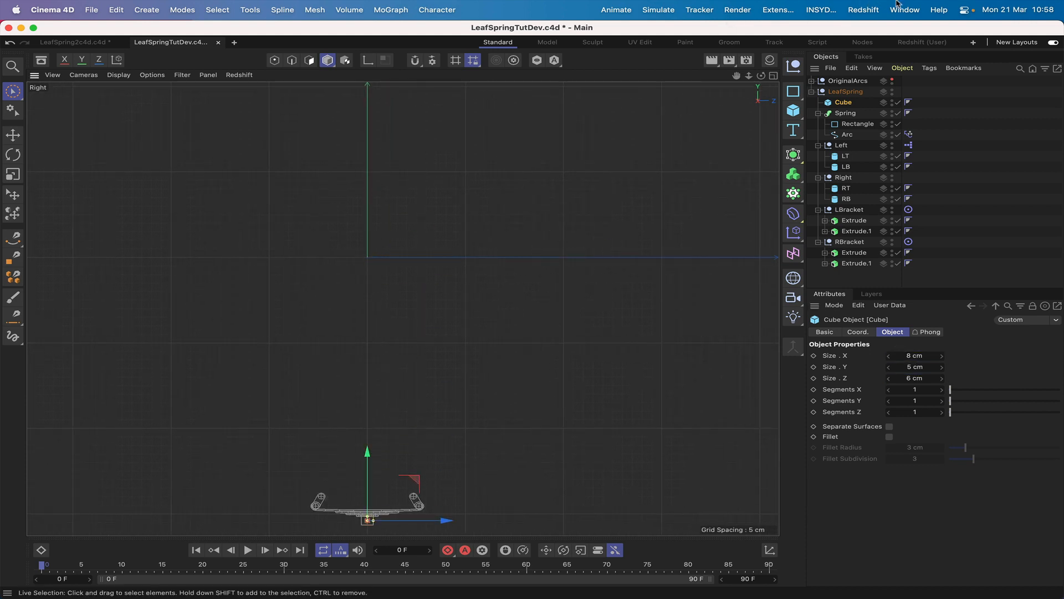
key("o")
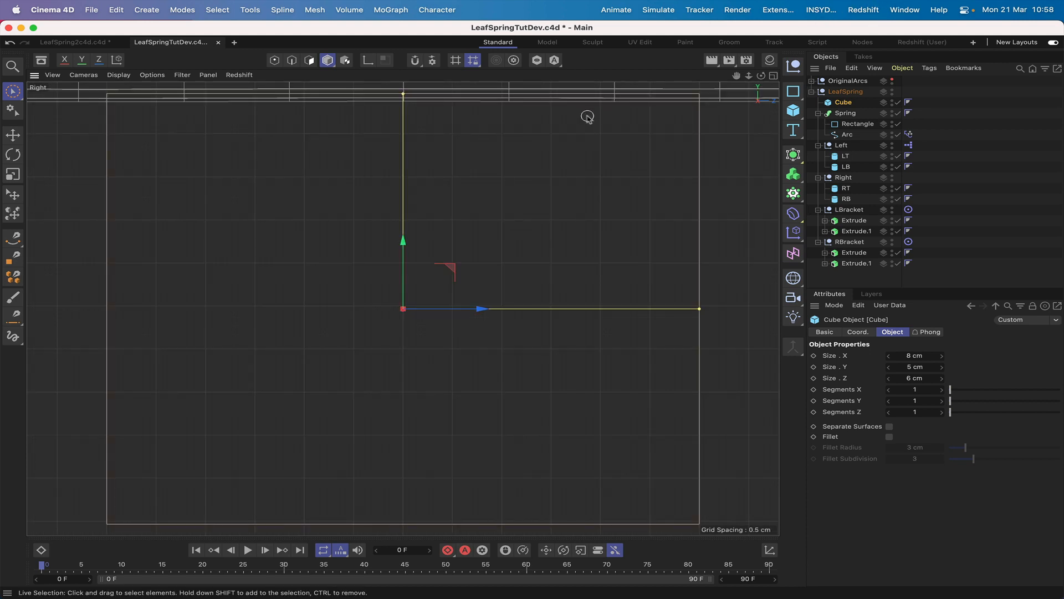
left_click_drag(403, 241, 405, 251)
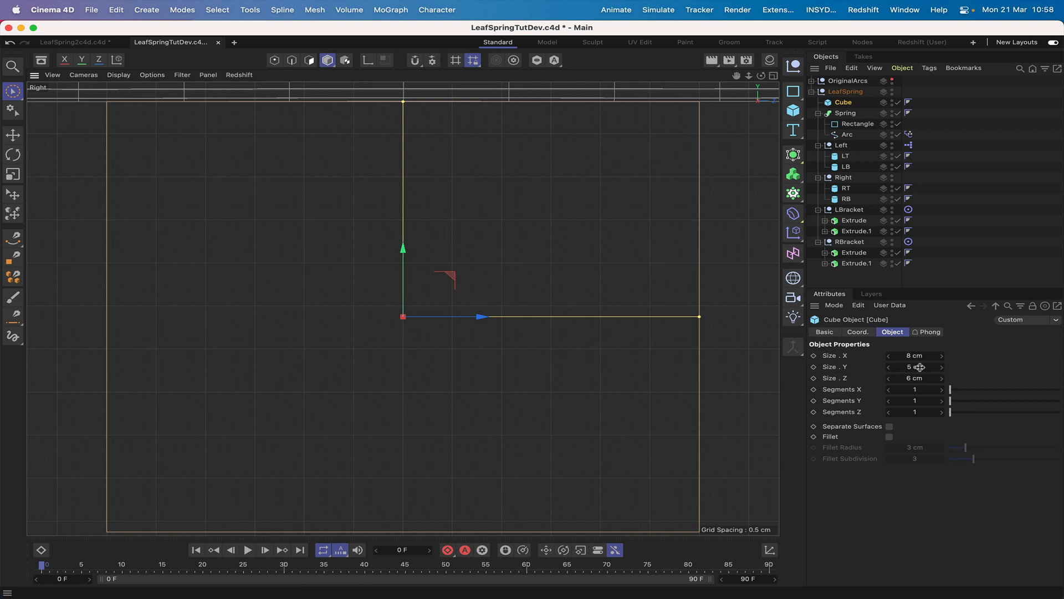
Step: Enable the cube's fillet with a radius of 0.2 cm
left_click(890, 438)
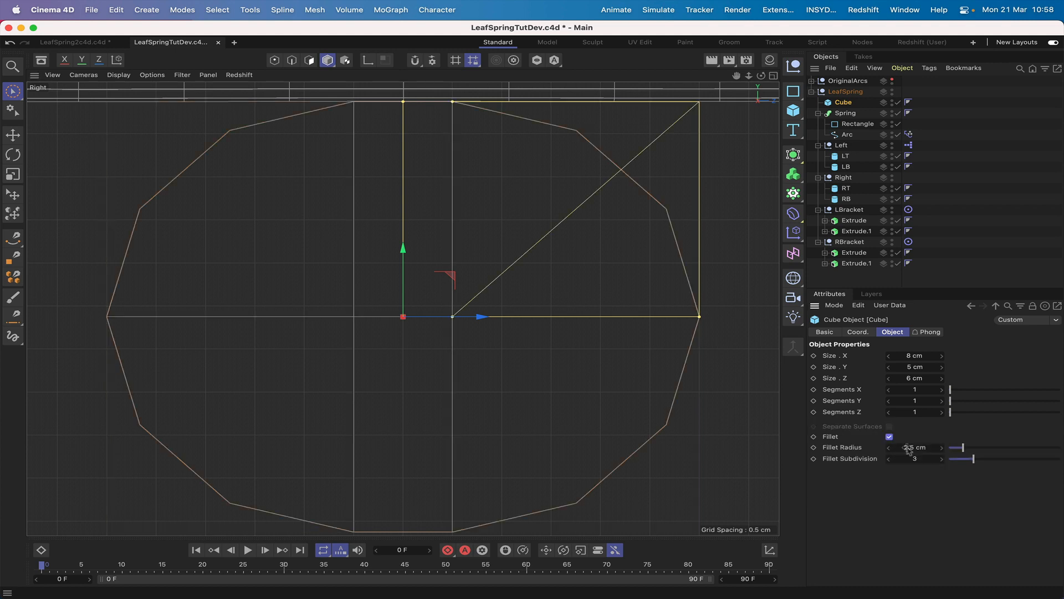
left_click(915, 449)
type("0.2")
key("Return")
Step: In the perspective view, reduce the cube's Y size to 3 cm and raise it back up against the lowest leaf
key("F1")
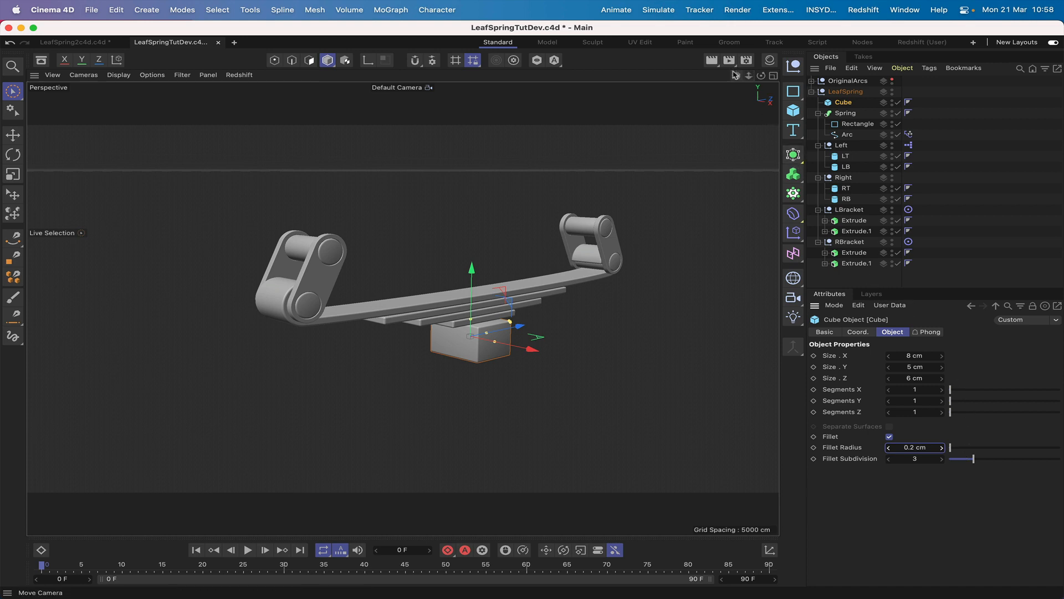
left_click_drag(736, 76, 761, 76)
left_click(911, 367)
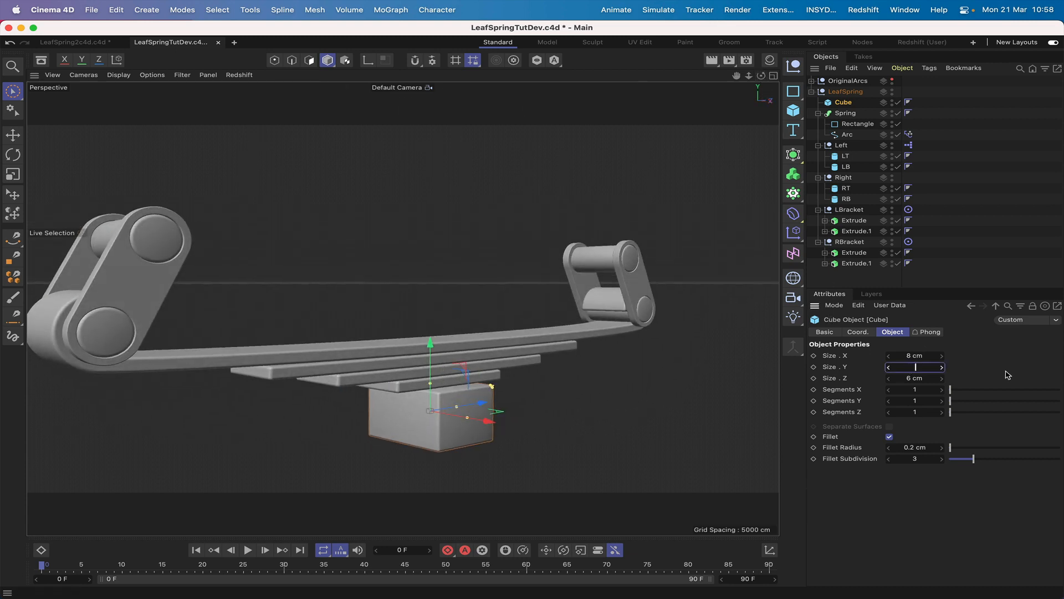
type("3")
key("Return")
middle_click_drag(431, 353, 467, 353, "alt")
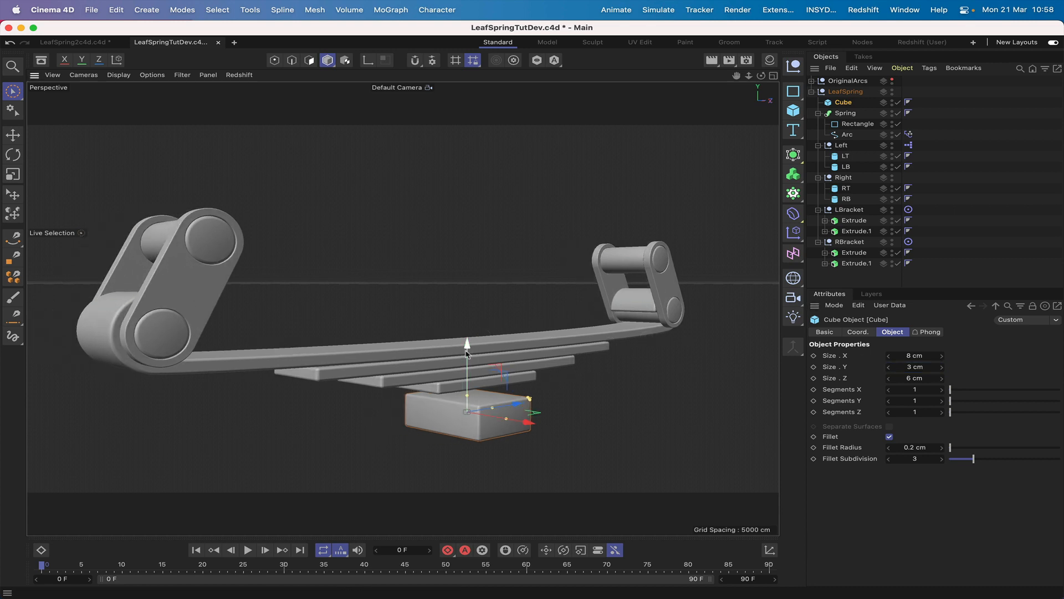
left_click_drag(467, 347, 467, 336)
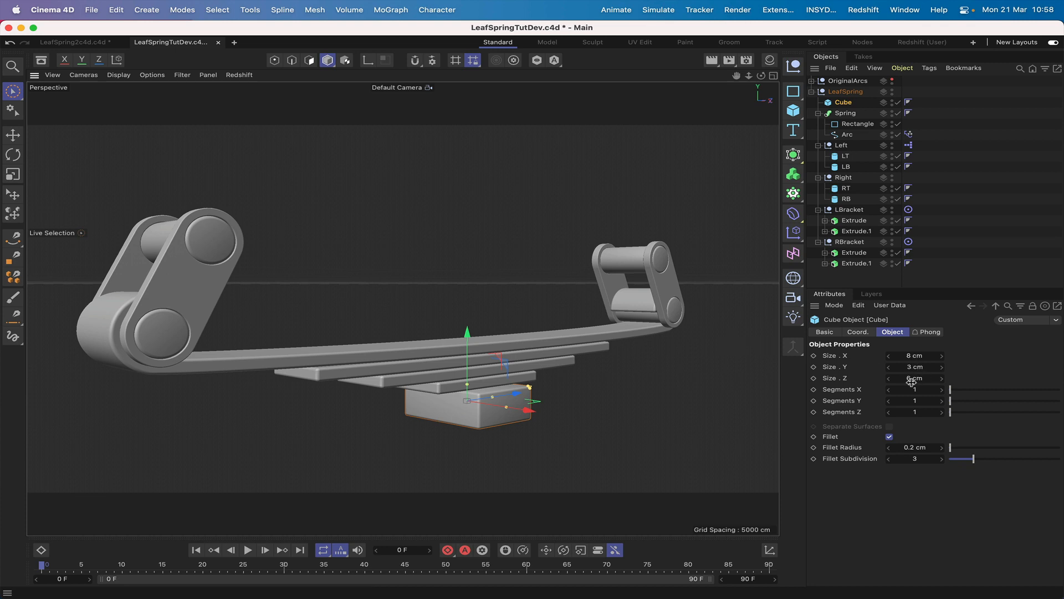
Step: Widen the cube below the spring to 9 cm in X
left_click(911, 357)
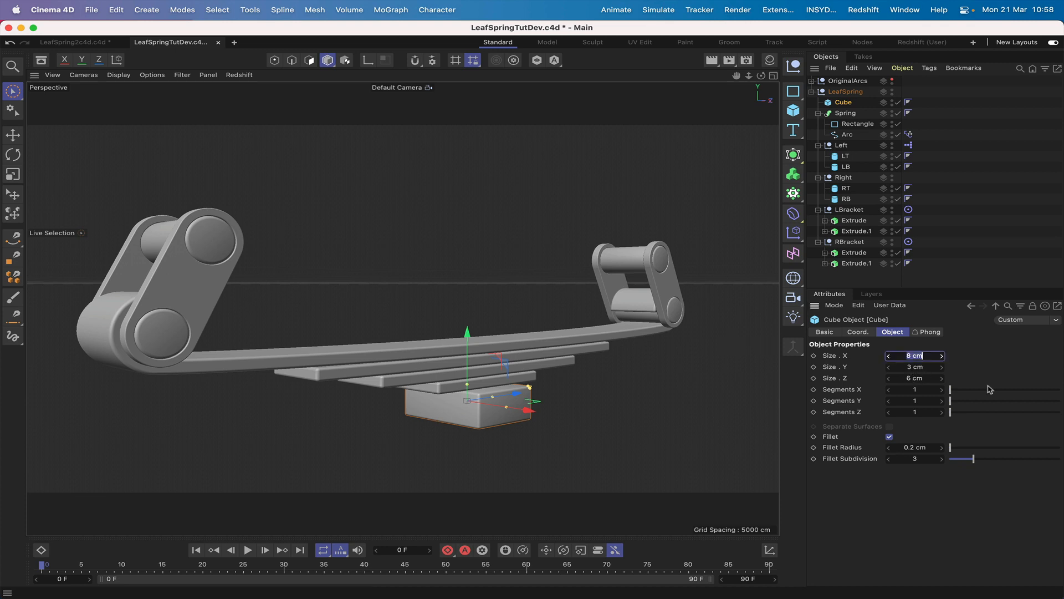
type("9")
key("Return")
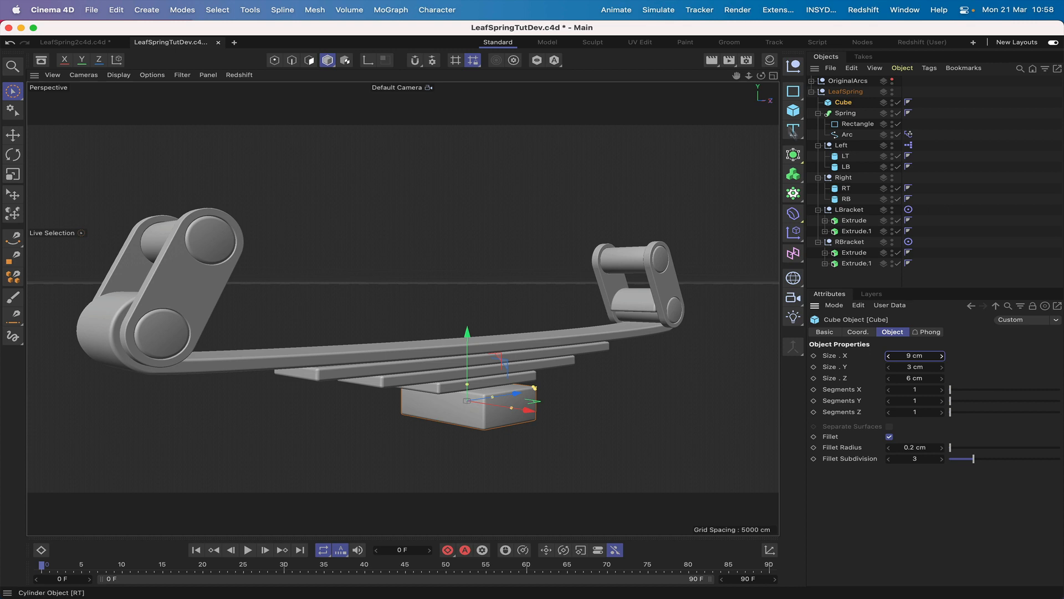
mouse_move(761, 75)
left_mouse_down()
mouse_move(857, 86)
mouse_move(773, 89)
mouse_move(744, 76)
left_mouse_up()
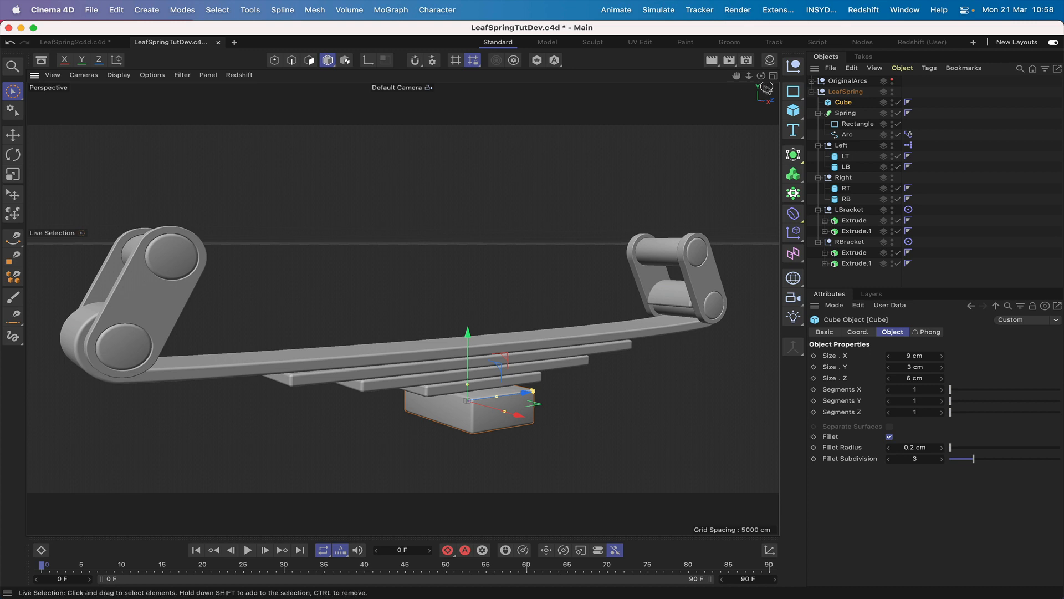
Step: Nudge the cube slightly down in the side view so its top sits exactly against the lowest leaf
key("F3")
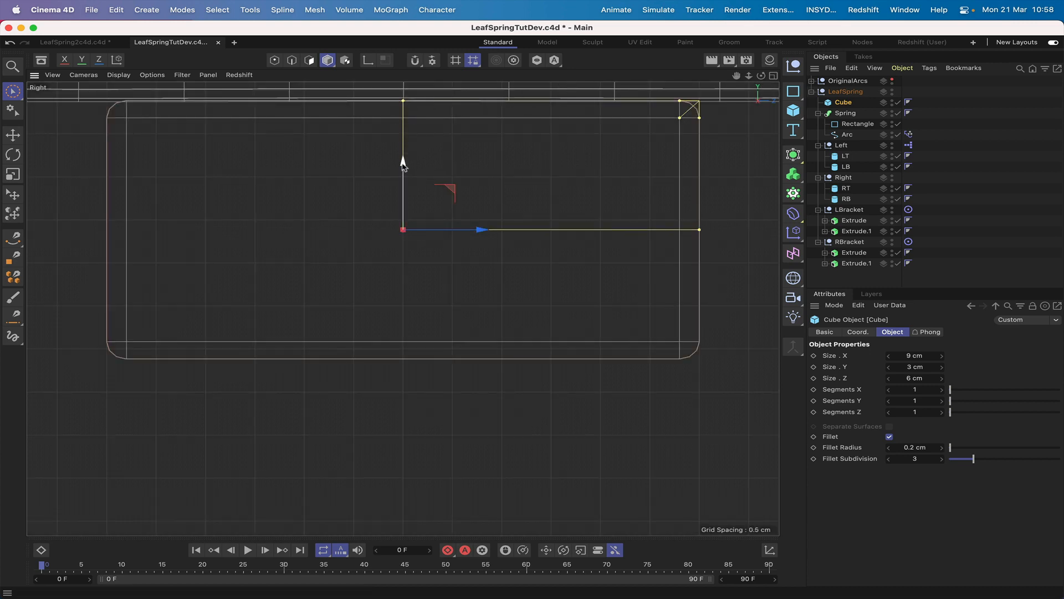
left_click_drag(403, 164, 403, 165)
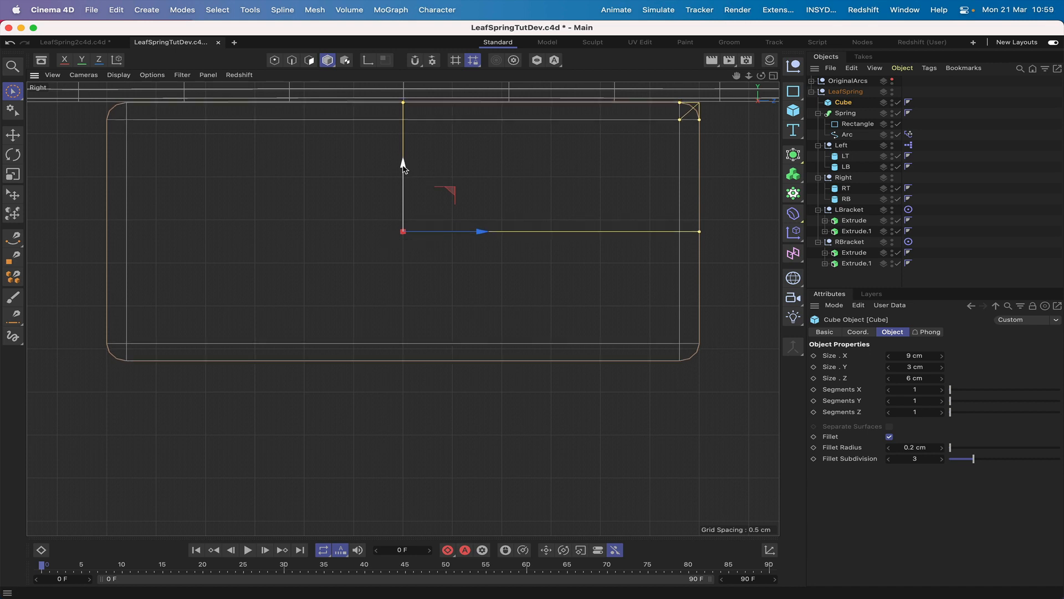
key("F1")
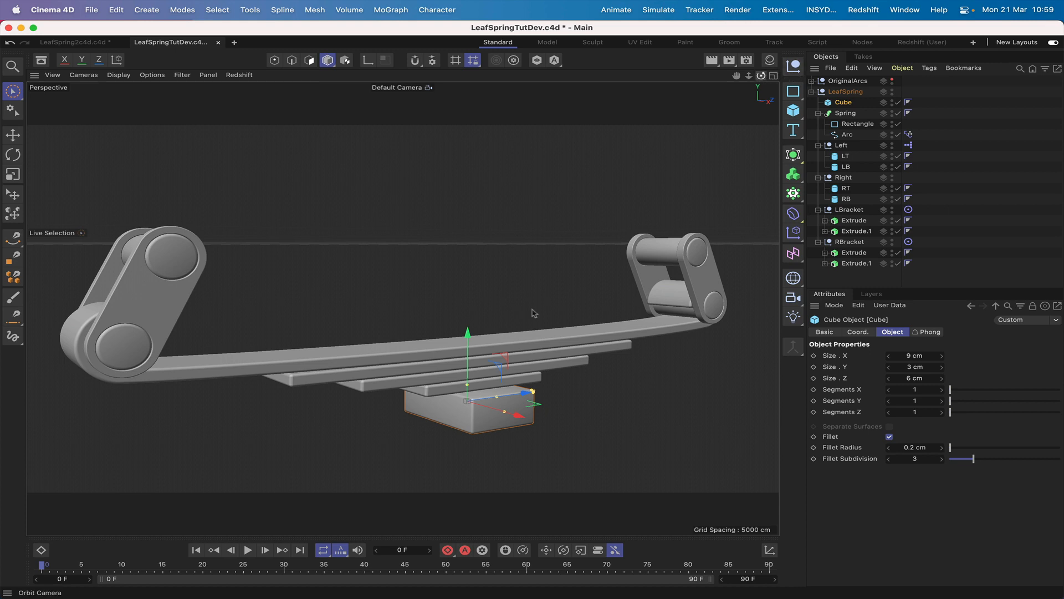
Step: Duplicate the cube upward above the leaf spring and fine-tune its height in the side view so it rests on the top leaf
left_click_drag(761, 74, 660, 87)
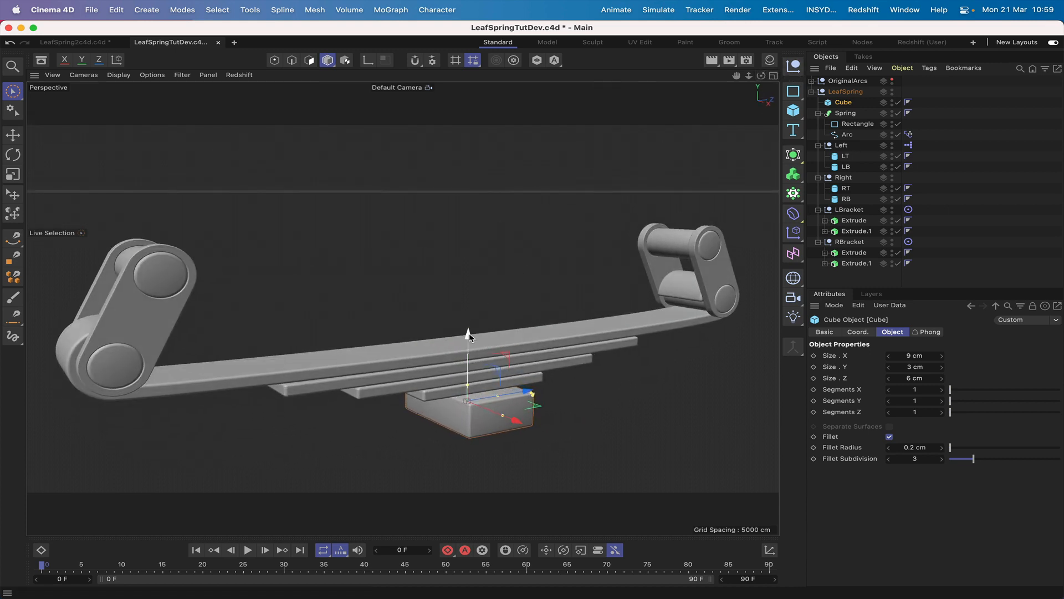
left_click_drag(471, 335, 475, 260, "ctrl")
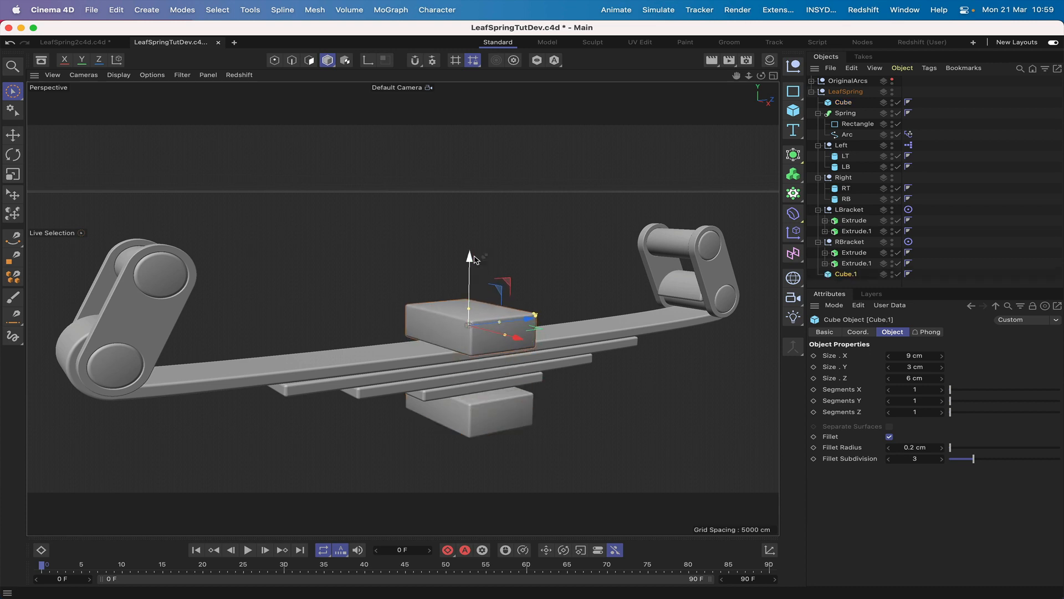
key("F3")
key("o")
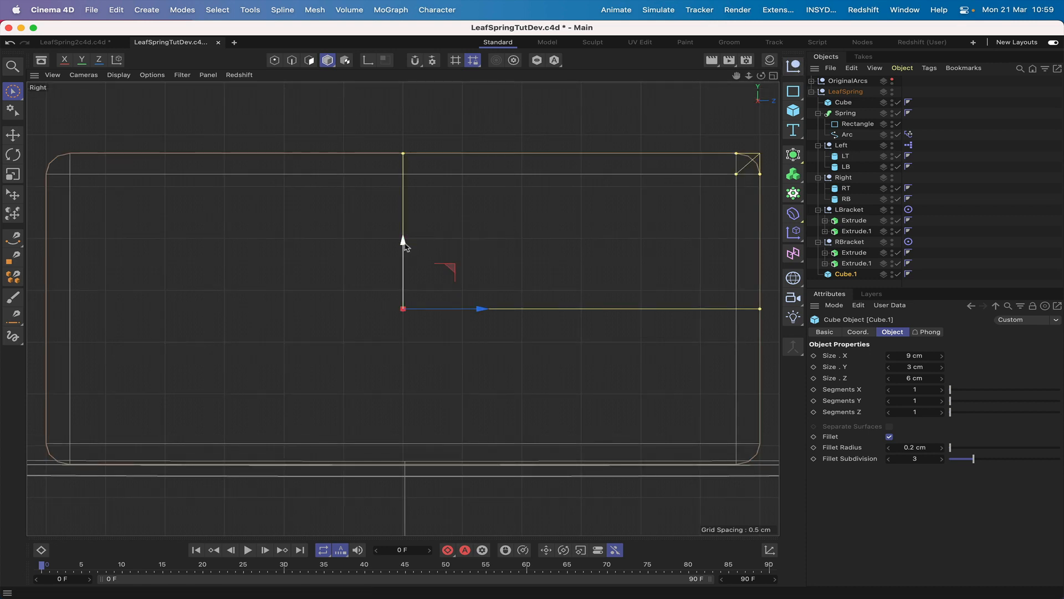
left_click_drag(404, 240, 405, 241)
key("F1")
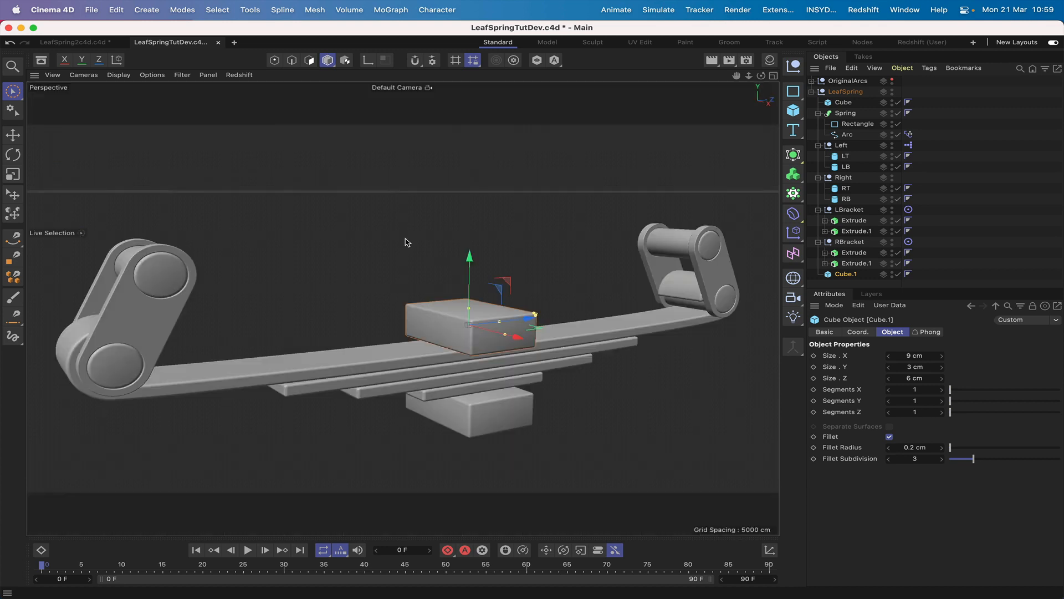
left_click_drag(762, 78, 740, 79)
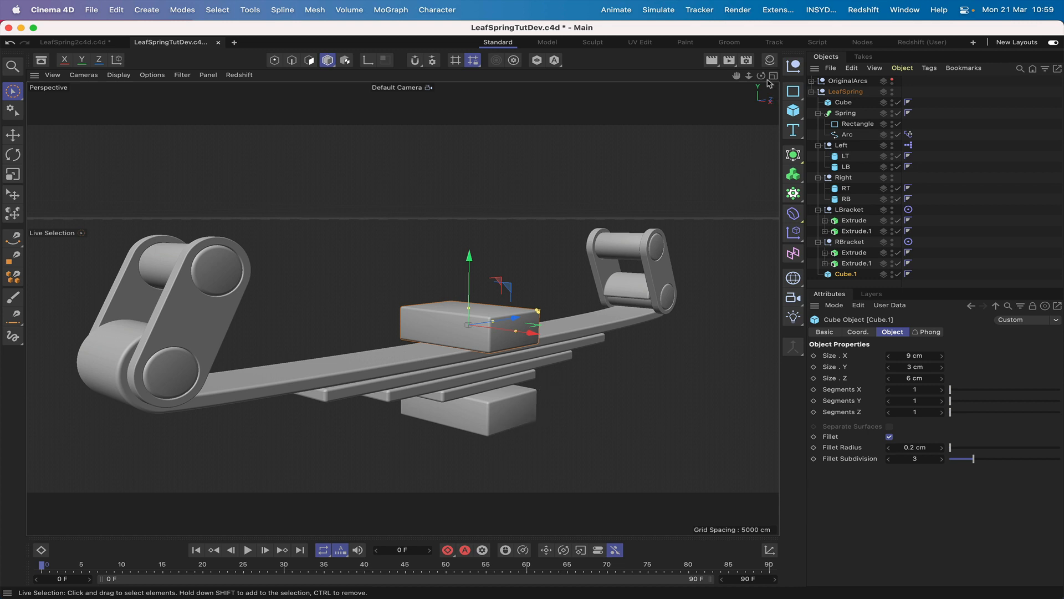
left_click_drag(762, 76, 726, 4)
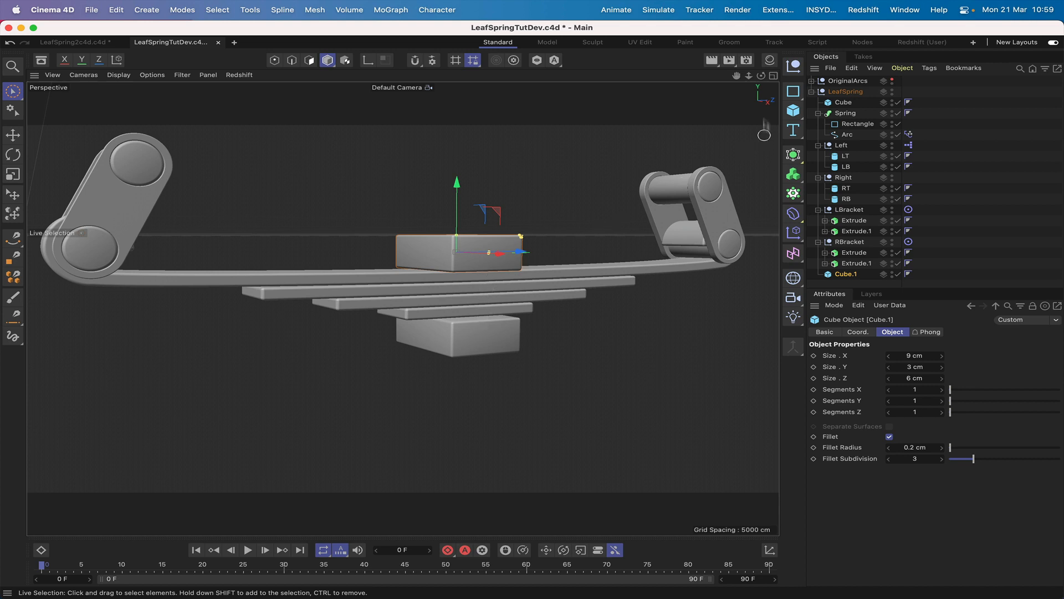
left_click_drag(761, 76, 733, 138)
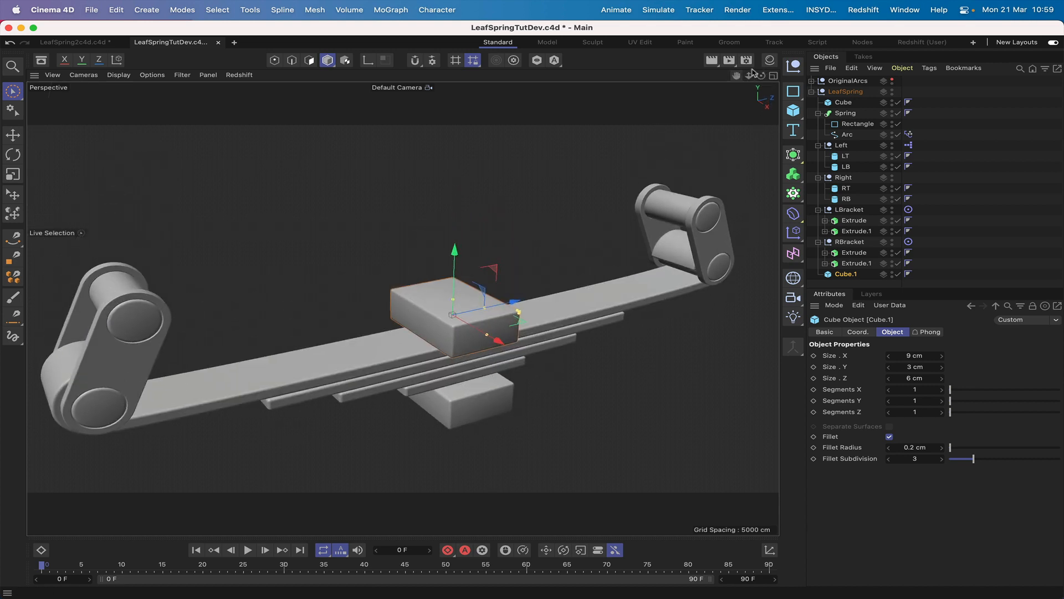
Step: Add a cylinder with a radius of 1 cm, a height of 15 cm, 1 height segment and 60 rotation segments
left_click(793, 111)
left_click(900, 129)
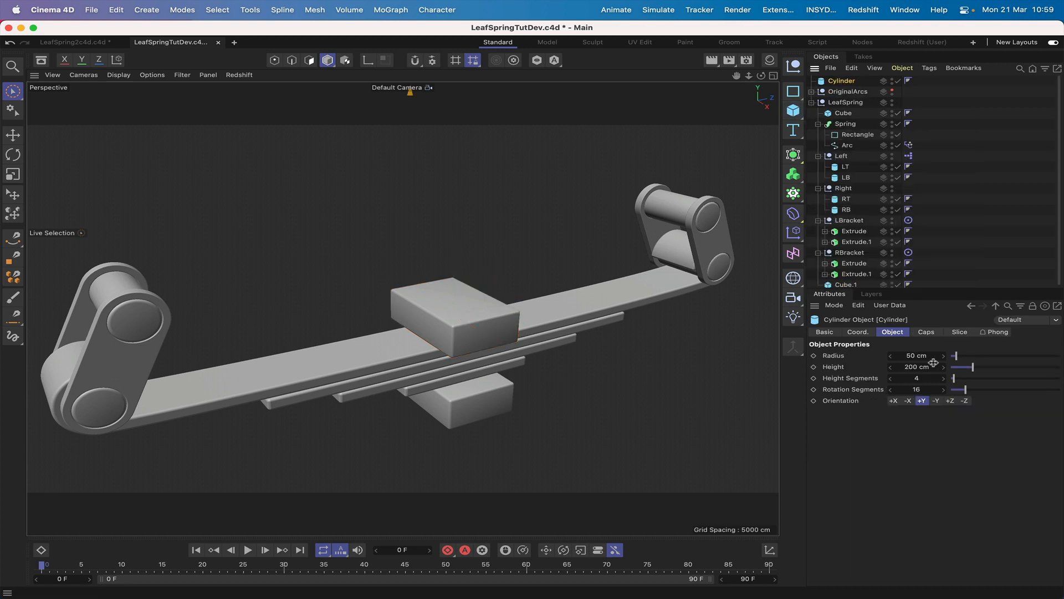
left_click(915, 355)
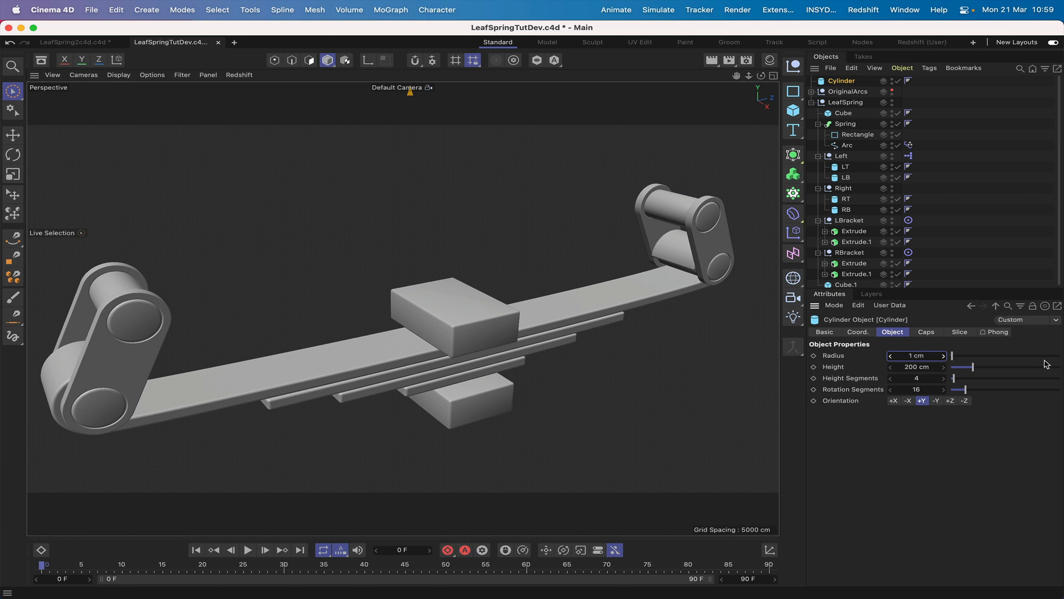
key("Tab")
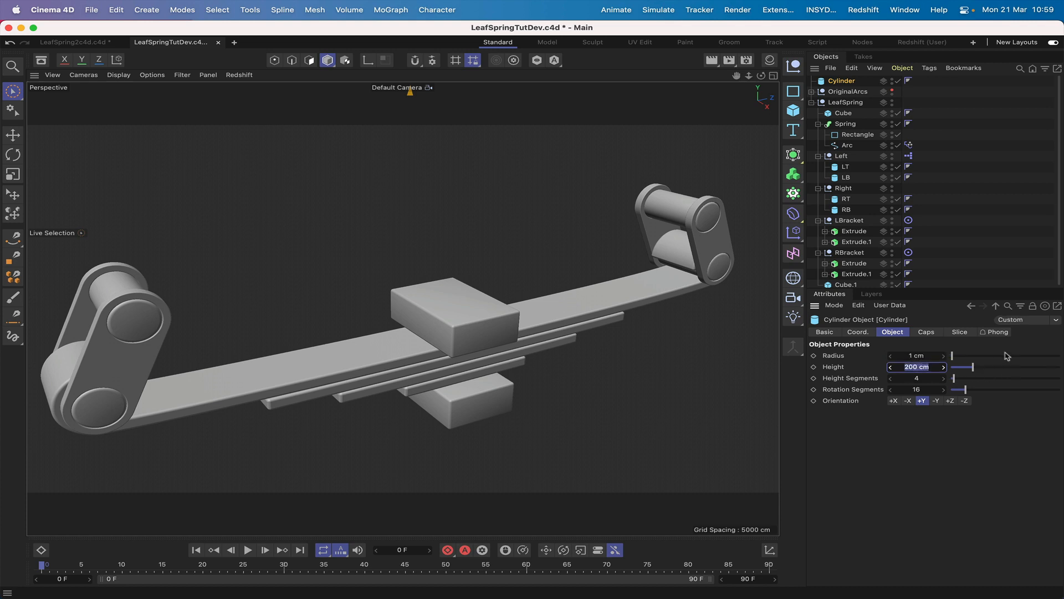
type("15")
key("Return")
key("Tab")
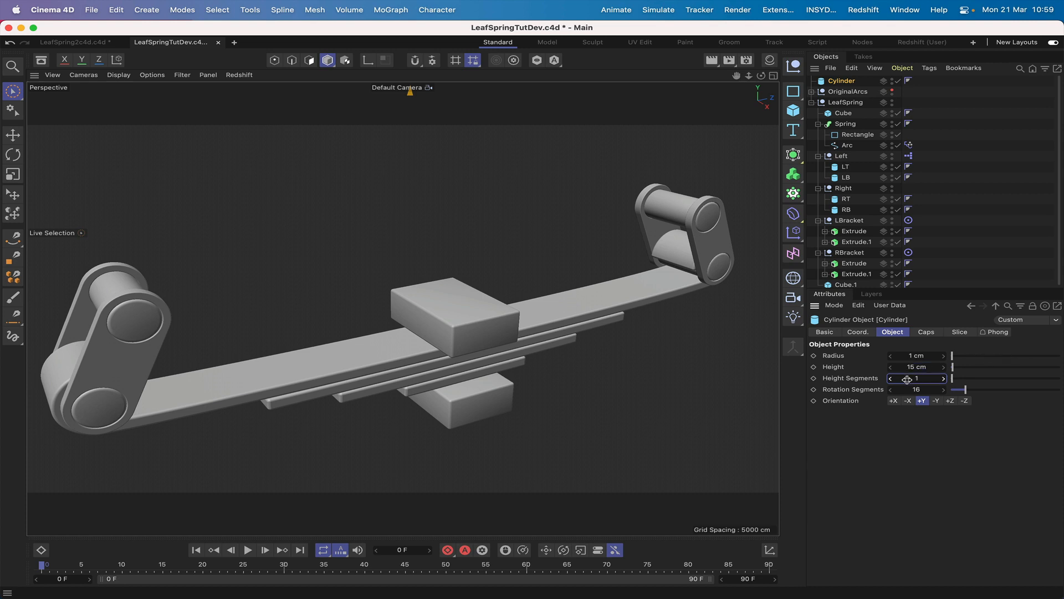
left_click(917, 390)
key("Return")
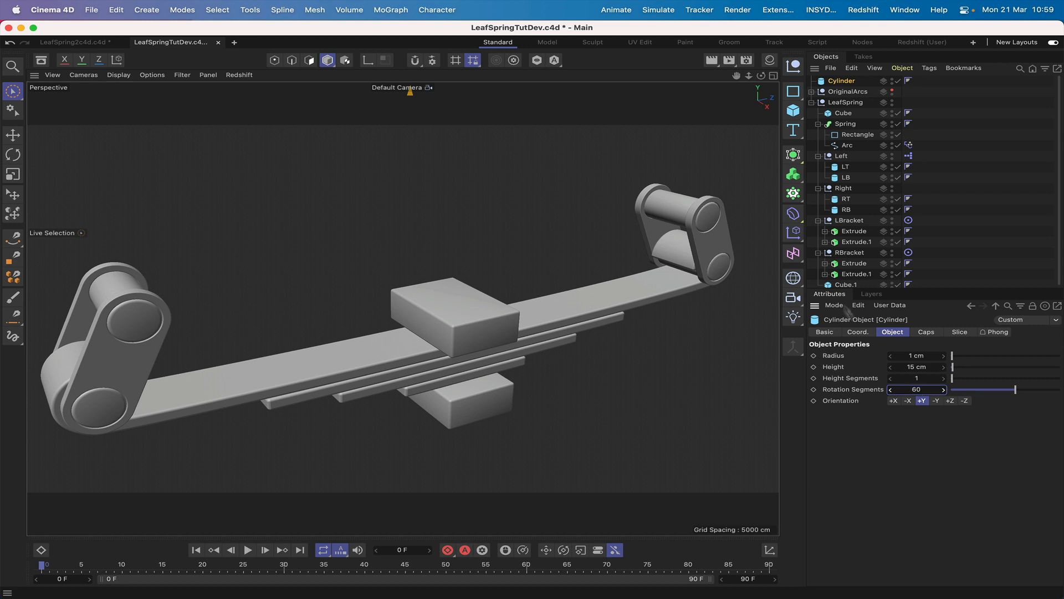
Step: Parent the cylinder to the lower cube, zero its Y position and raise it to about 2.2 cm so it passes through both cubes
left_click_drag(846, 83, 847, 117)
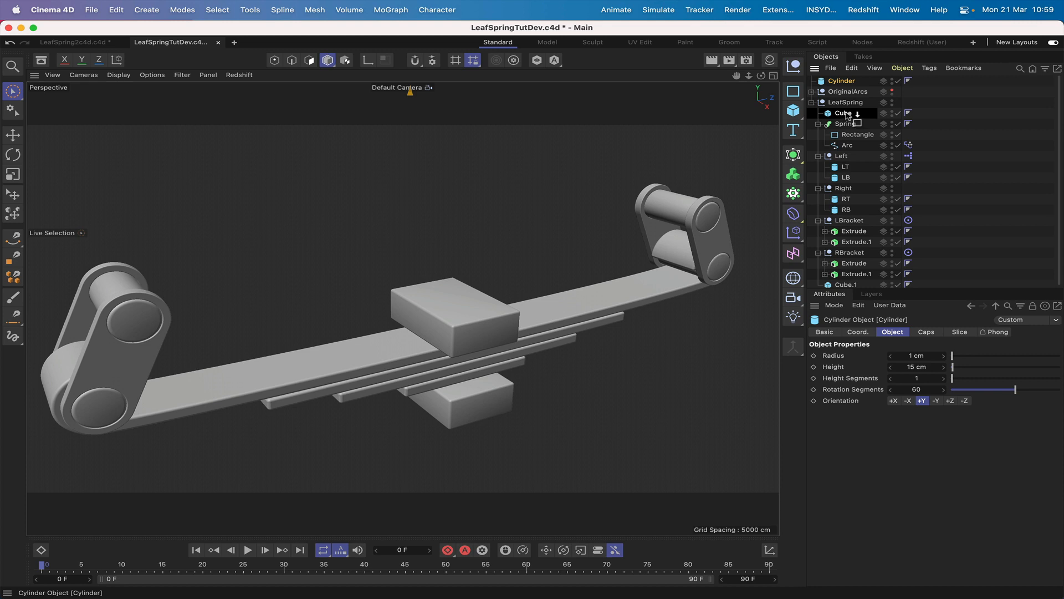
left_click_drag(847, 115, 847, 115)
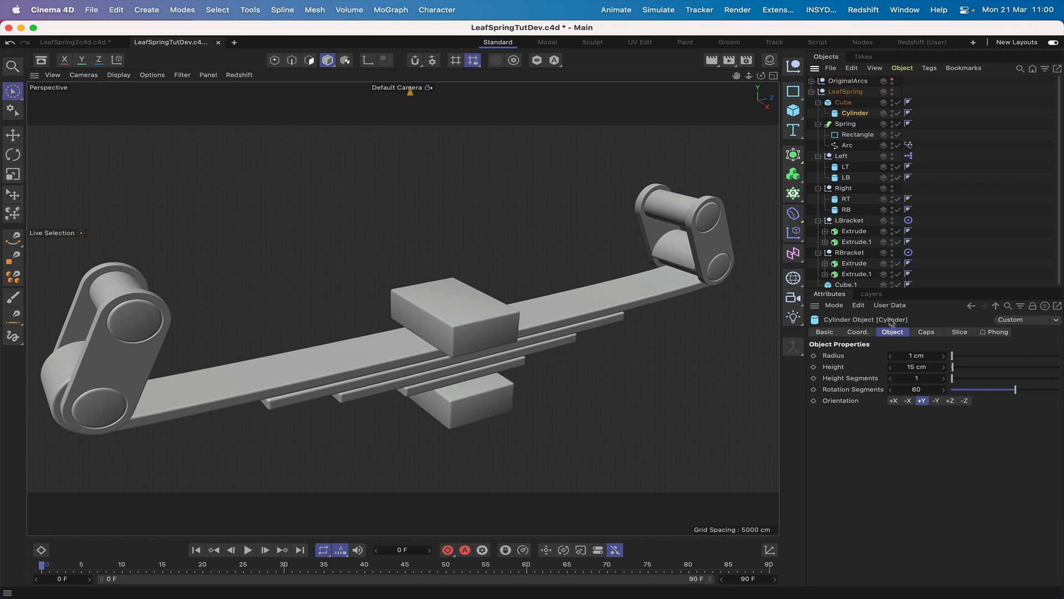
left_click(857, 332)
double_click(872, 366)
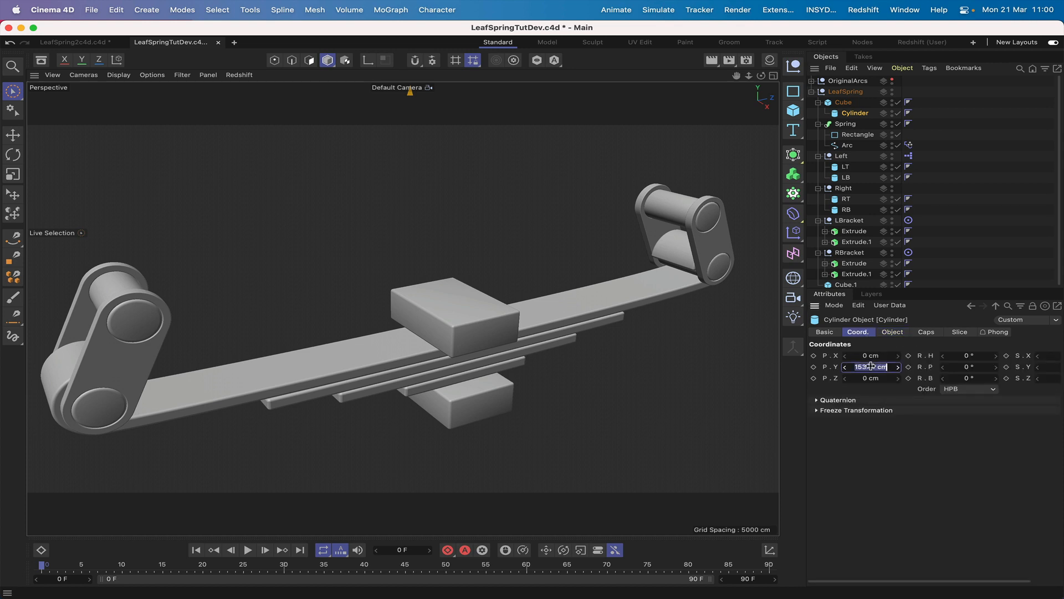
type("0")
key("Return")
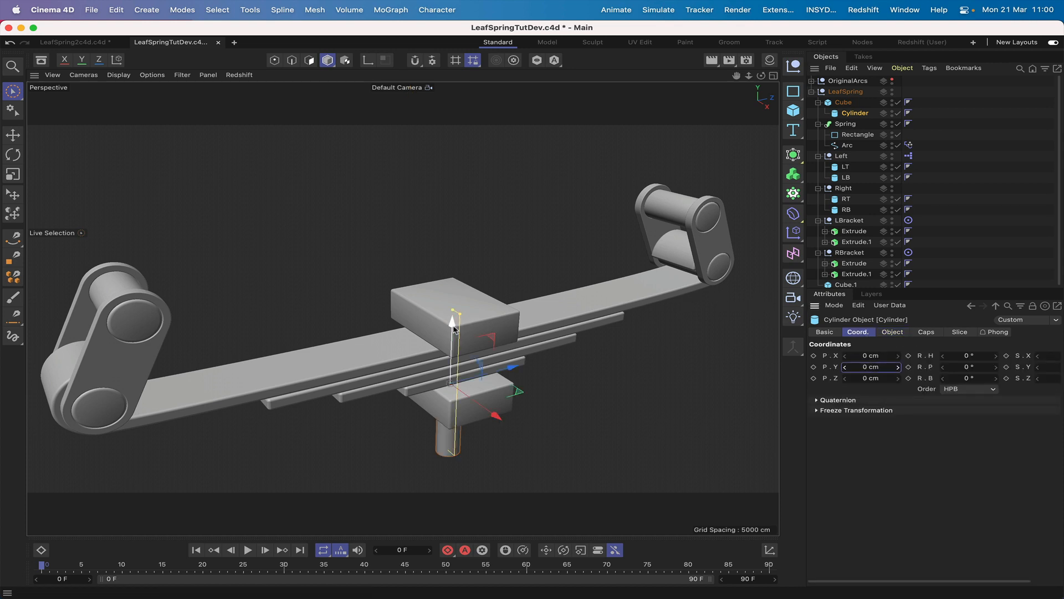
left_click_drag(453, 320, 455, 306)
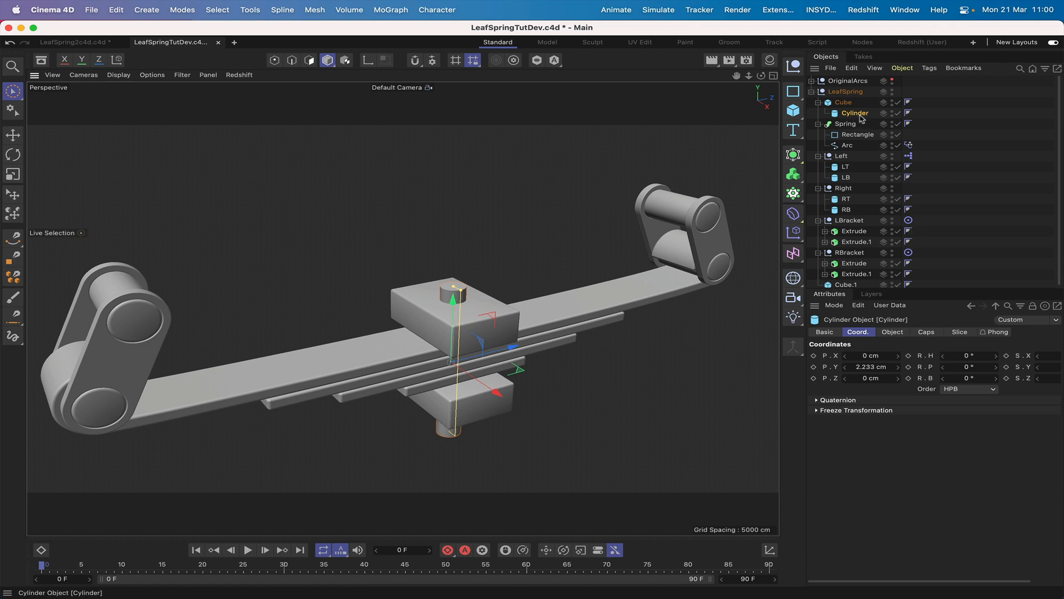
Step: Reorder the upper cube, Cube.1, to the first place under LeafSpring, above the lower cube
left_click(844, 104)
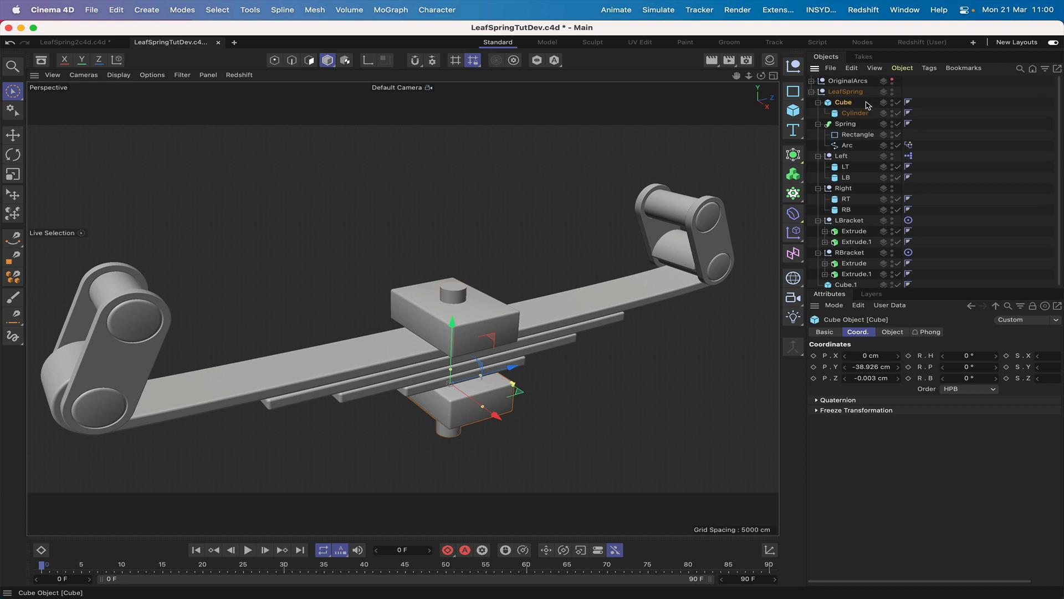
scroll(862, 121, "down", 1)
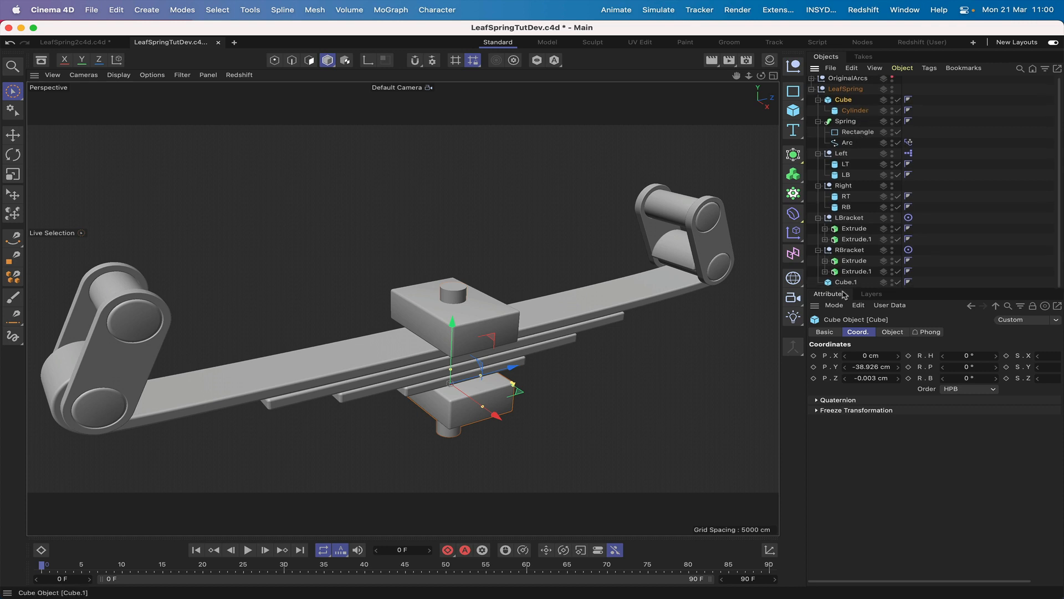
left_click_drag(849, 284, 852, 95)
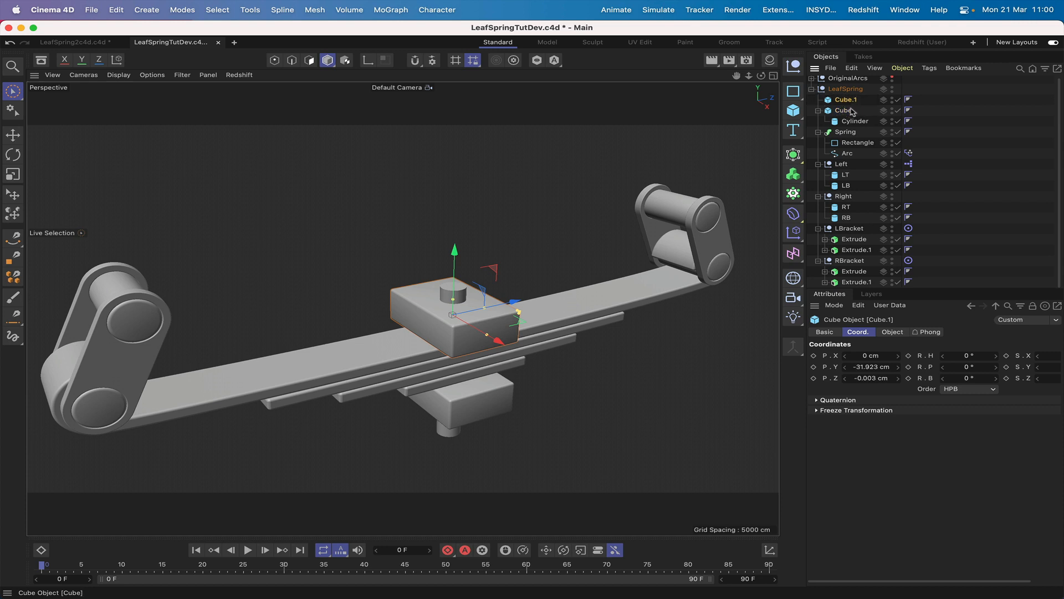
Step: Set the cylinder's radius to 0.5 cm and move it outward along X until it stands beside the leaves
left_click(855, 122)
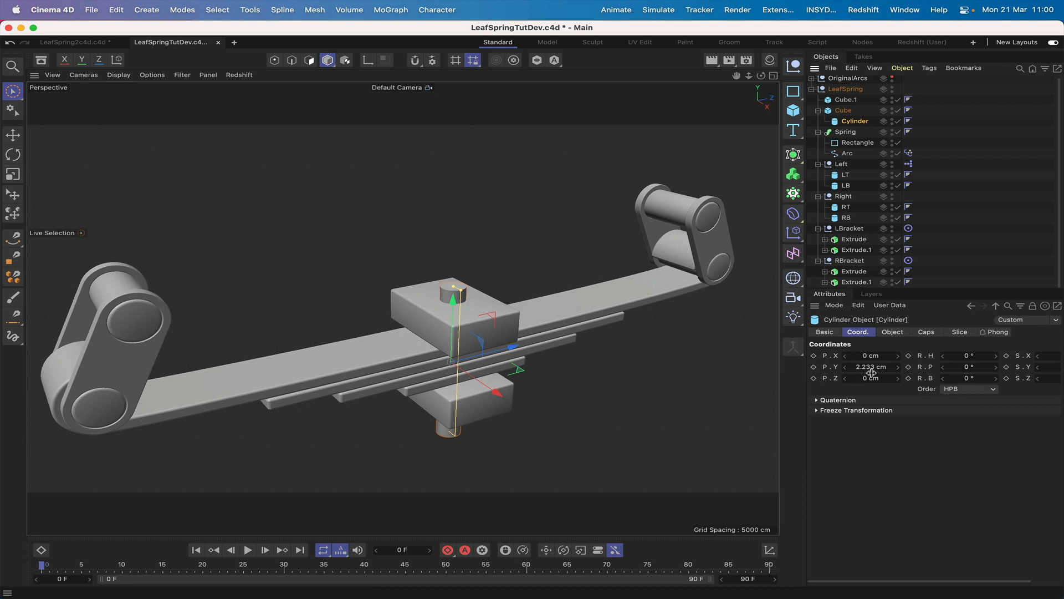
left_click(893, 332)
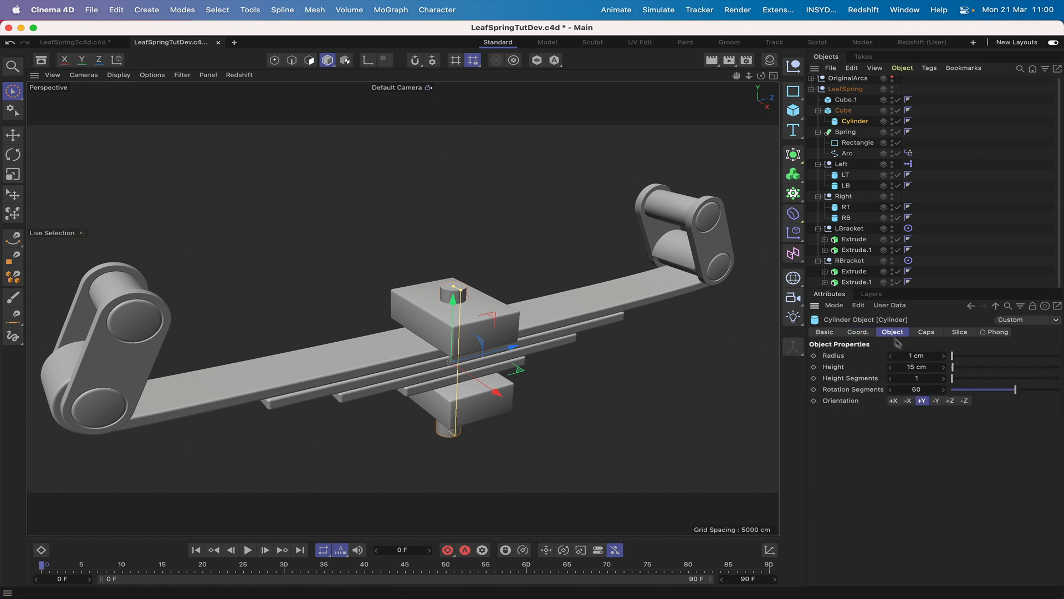
left_click(908, 356)
type("0.5")
key("Return")
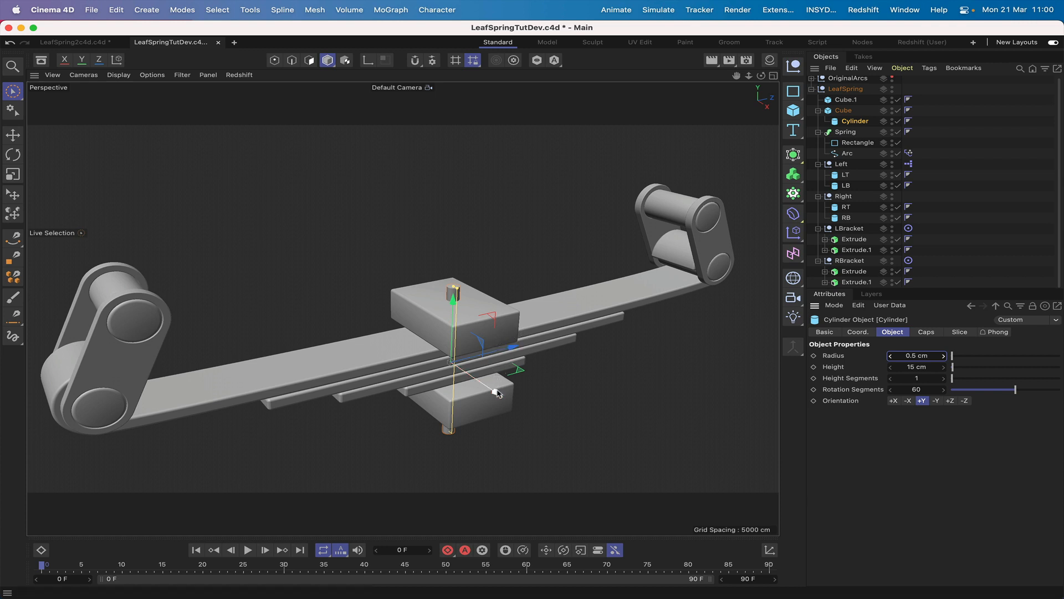
left_click_drag(498, 381, 523, 411)
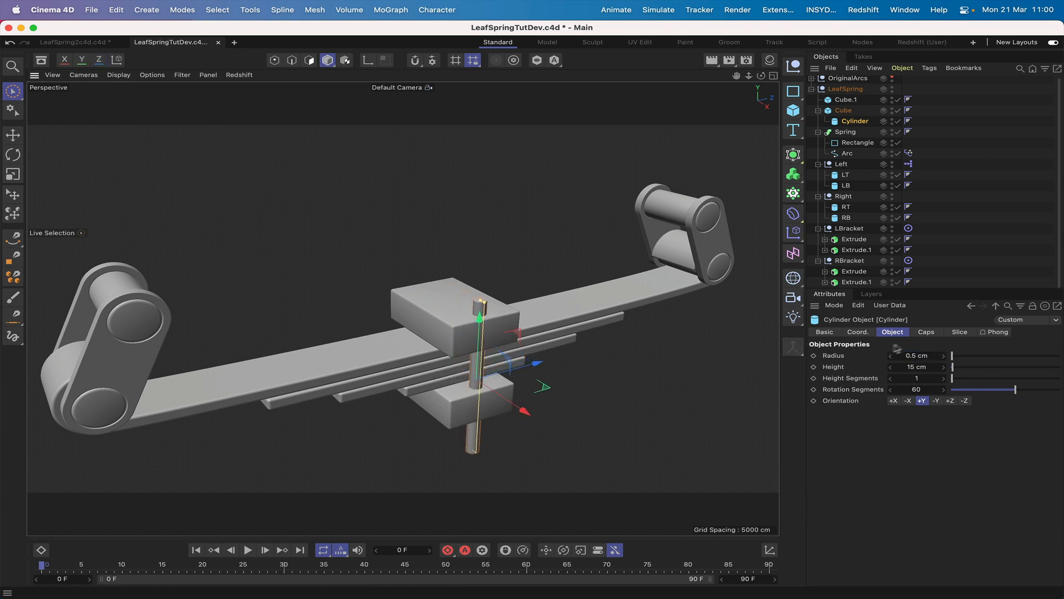
Step: Set the cylinder's height to 12 cm and adjust it vertically so it protrudes above the upper cube and below the lower one
left_click(917, 367)
type("1")
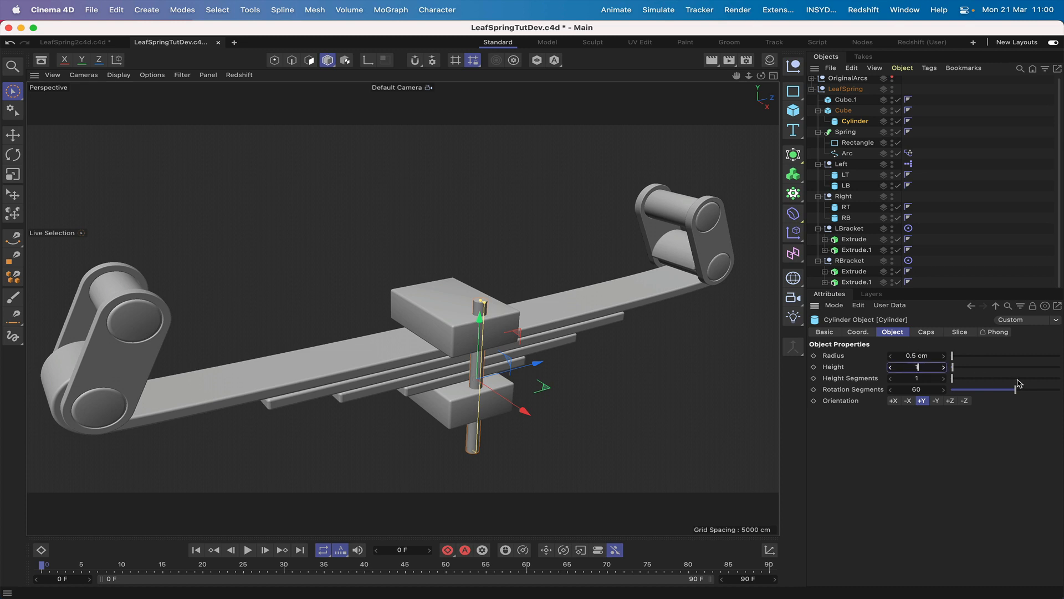
type("2")
key("Return")
middle_click_drag(686, 342, 711, 316, "alt")
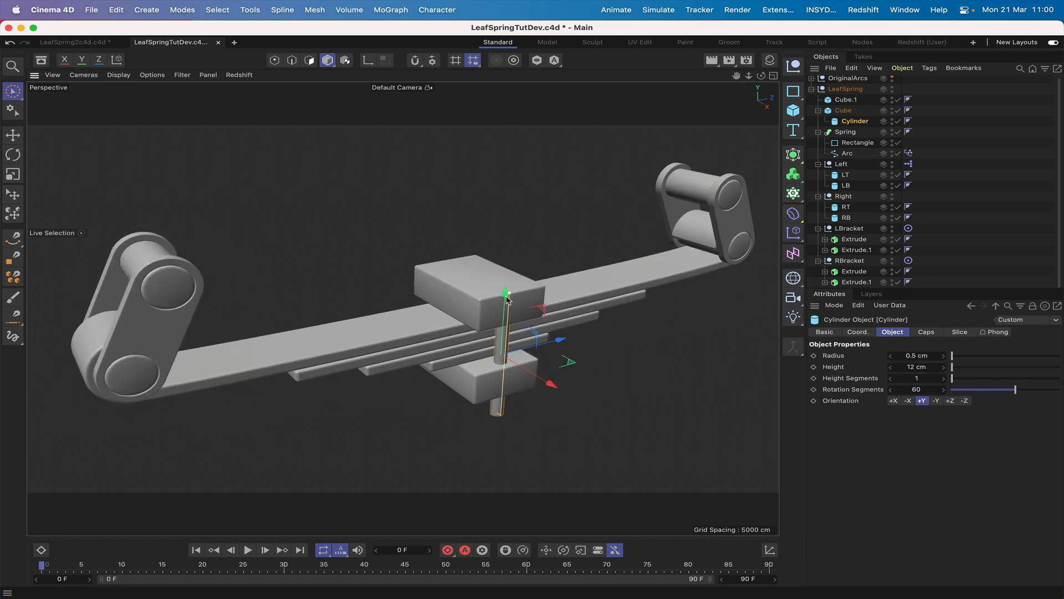
left_click_drag(508, 295, 504, 299)
key("super+z")
key("super+z")
mouse_move(761, 76)
left_mouse_down()
mouse_move(666, 50)
mouse_move(598, 69)
mouse_move(764, 77)
left_mouse_up()
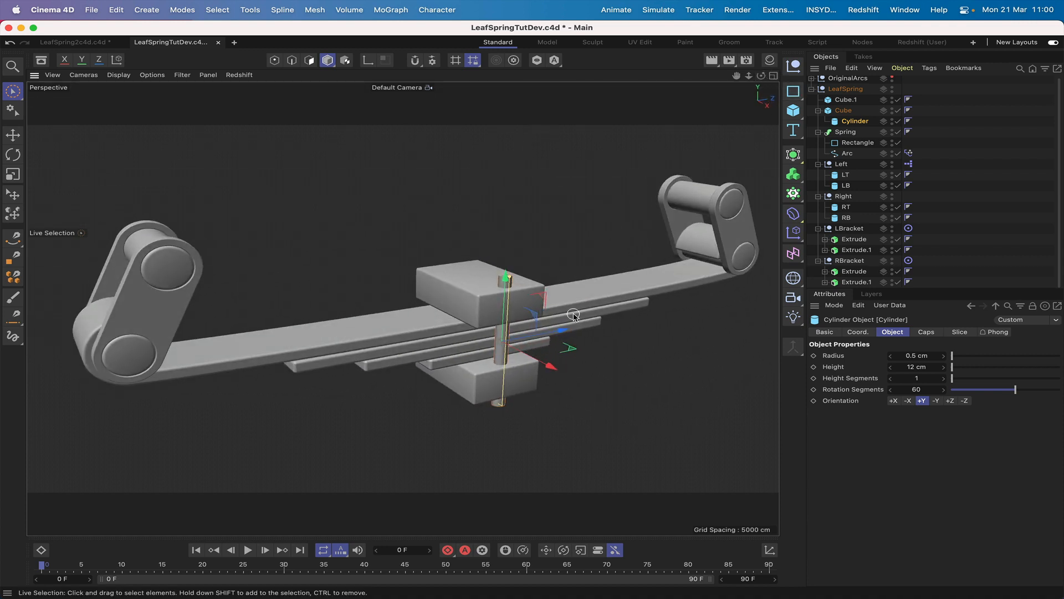
Step: Position the cylinder near one corner of the cubes in the top view and copy it along Z to the other corner on that side
key("F2")
key("o")
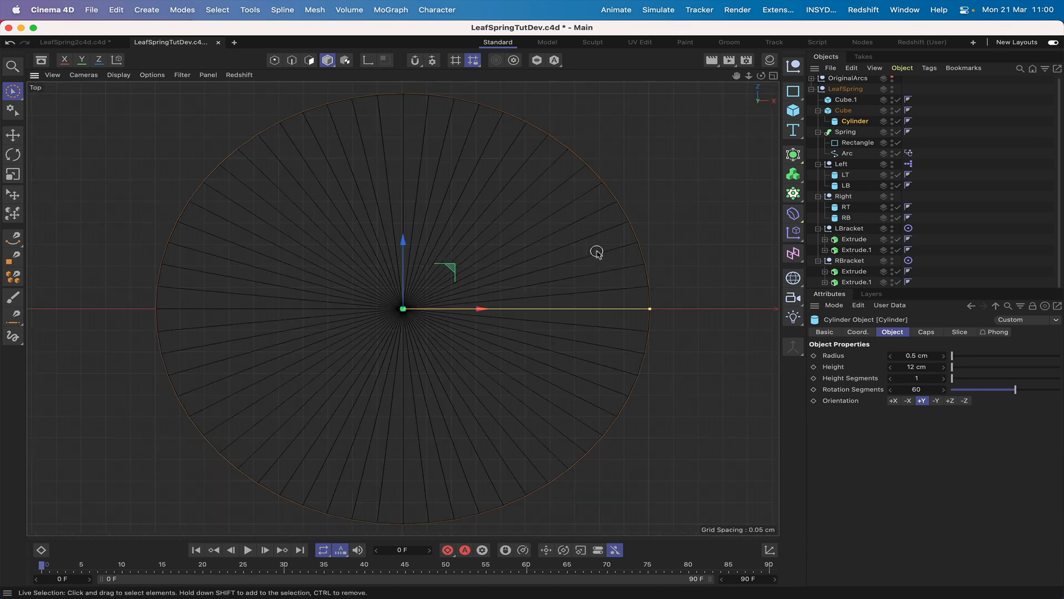
right_click_drag(736, 76, 637, 76)
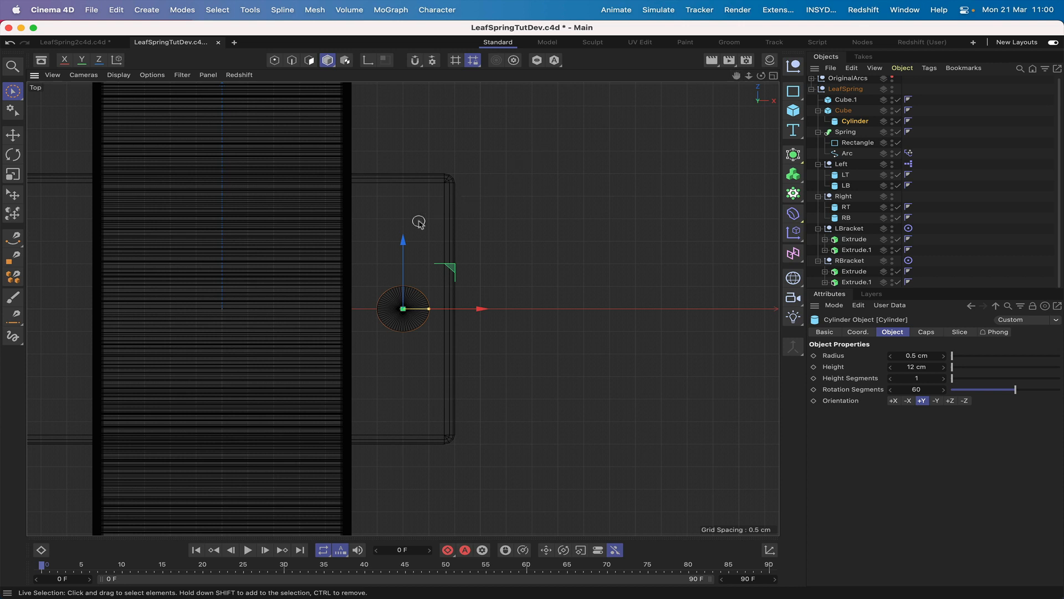
left_click_drag(404, 241, 404, 154)
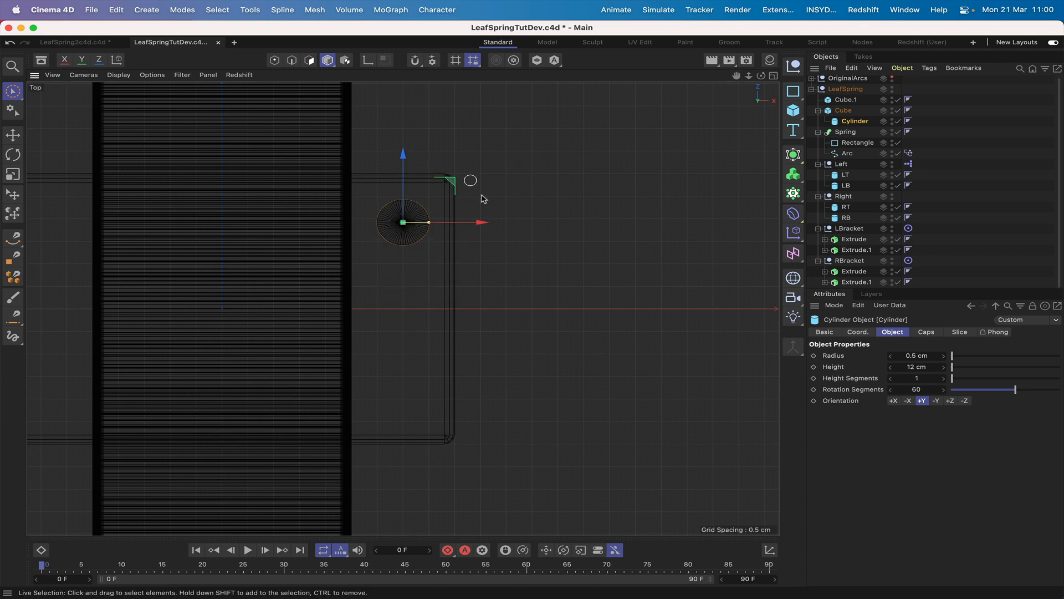
left_click_drag(483, 223, 479, 227)
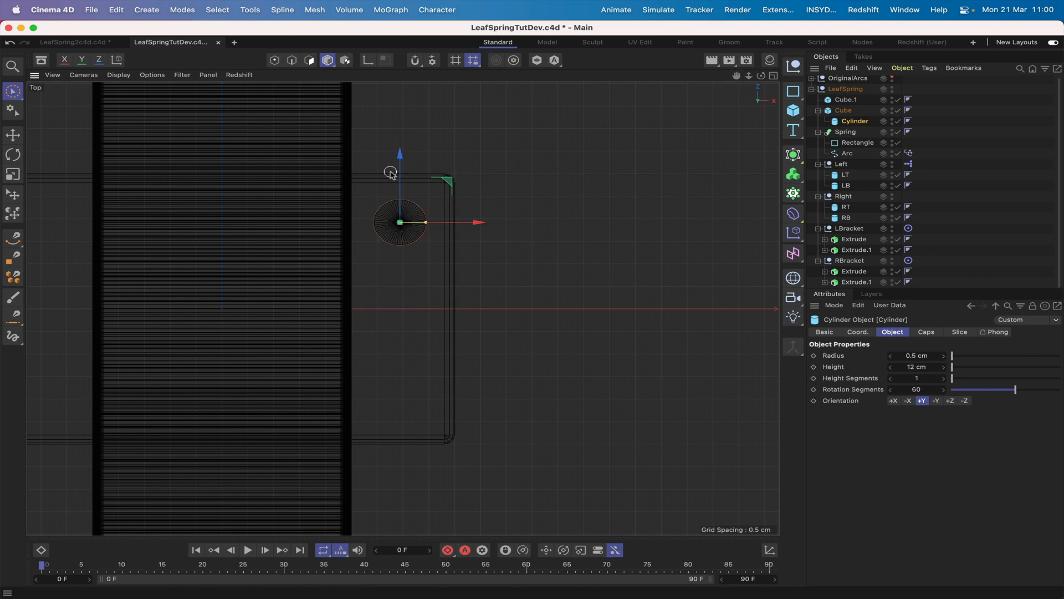
left_click_drag(400, 162, 399, 334, "ctrl")
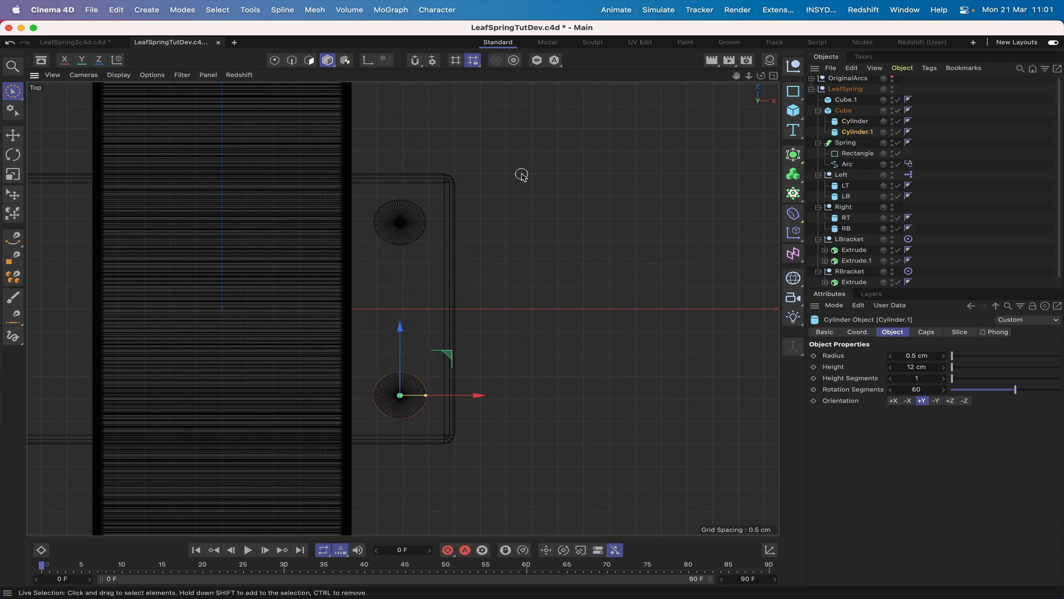
key("F1")
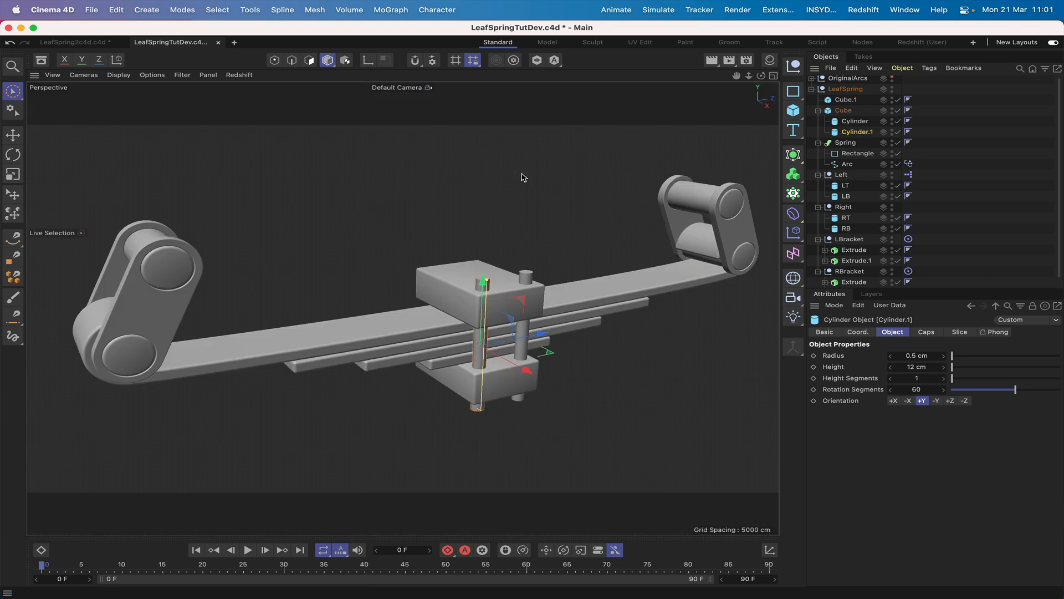
Step: Copy both cylinders along X to the matching corners on the opposite side of the spring
left_click(865, 122, "shift")
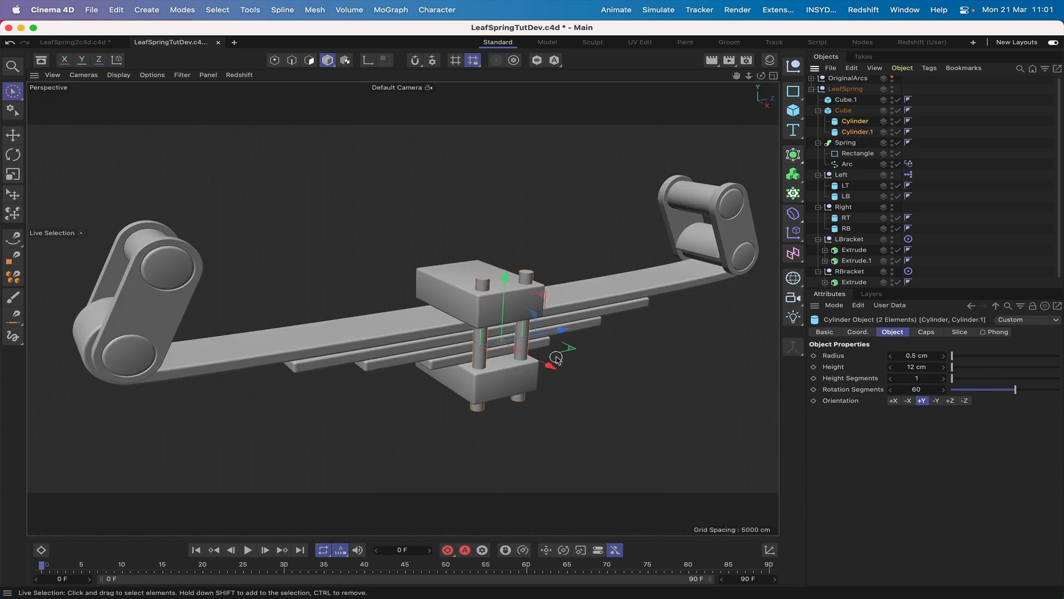
key("F2")
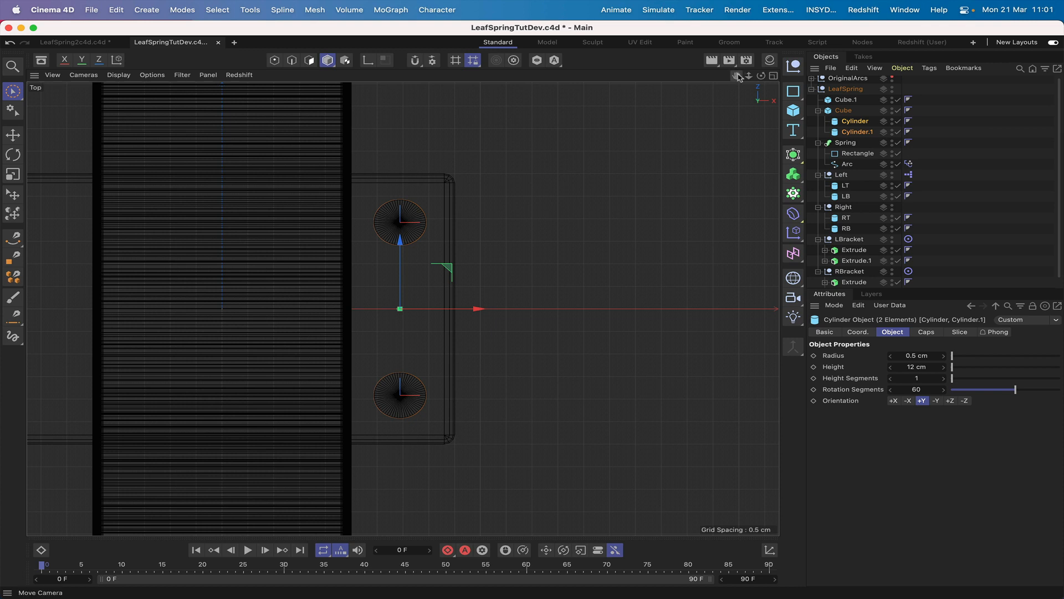
key("F2")
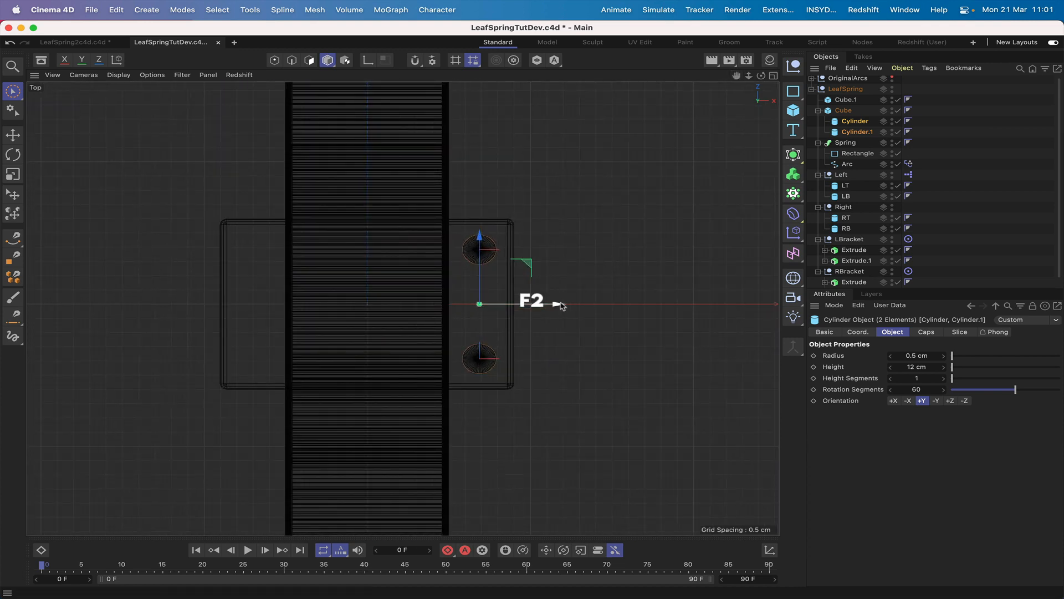
left_click_drag(560, 305, 336, 306, "ctrl")
key("F1")
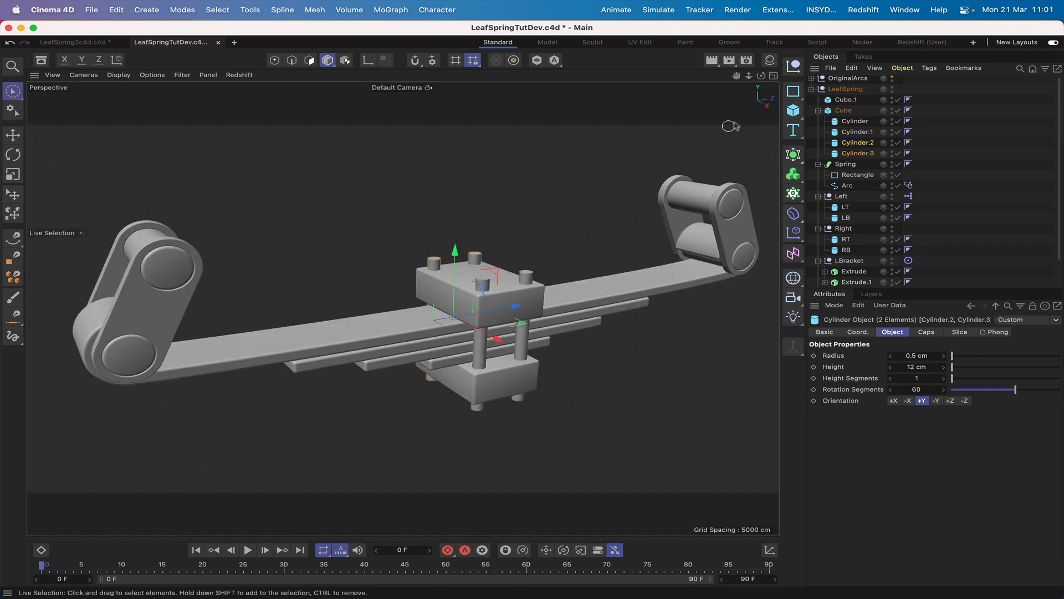
Step: Move all four cylinders out of the lower cube and make them children of Cube.1
left_click(819, 111)
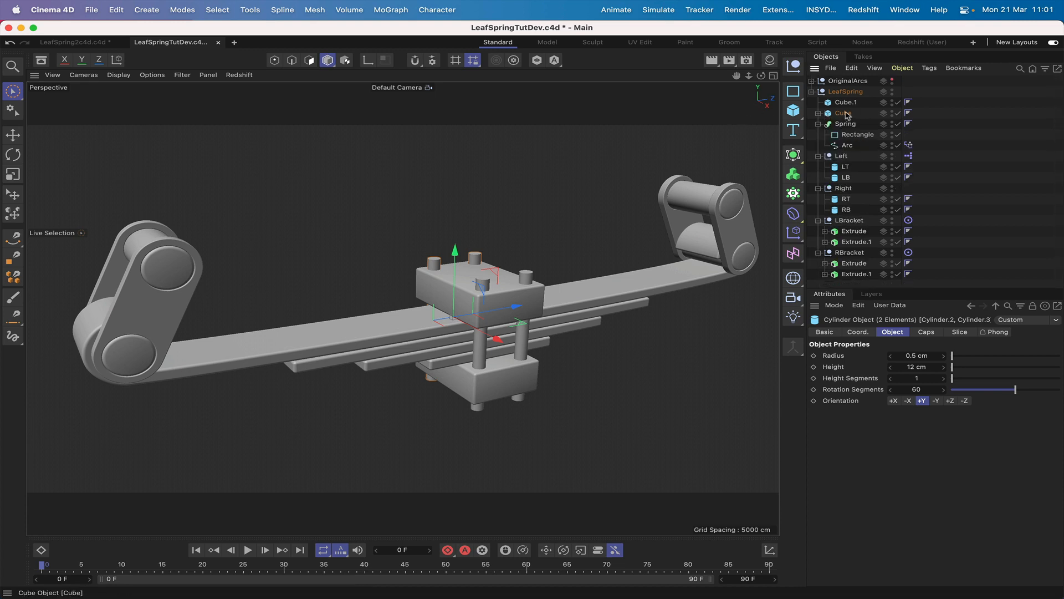
left_click(851, 104)
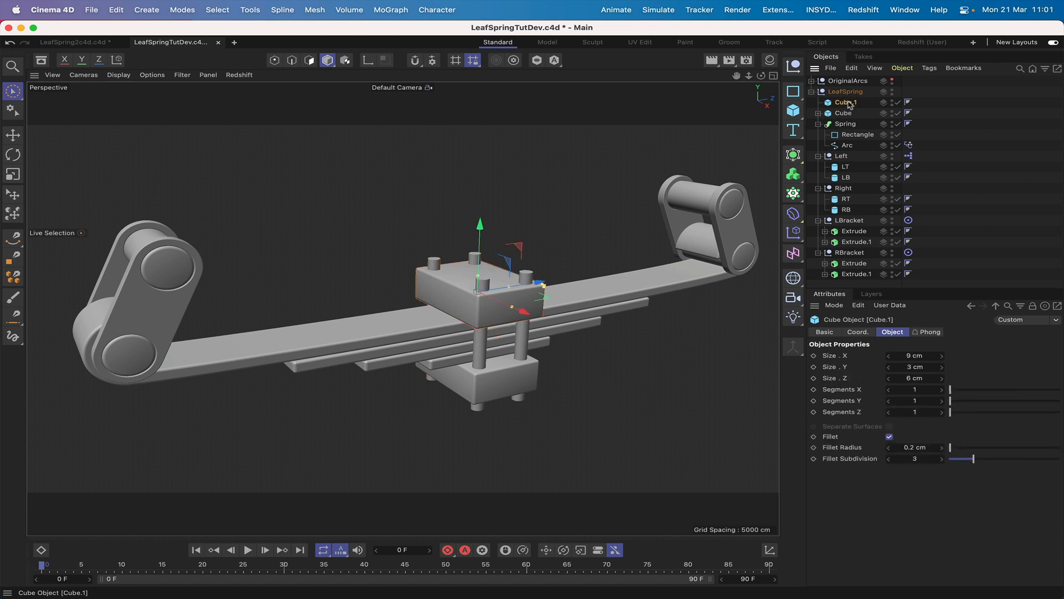
left_click(843, 113)
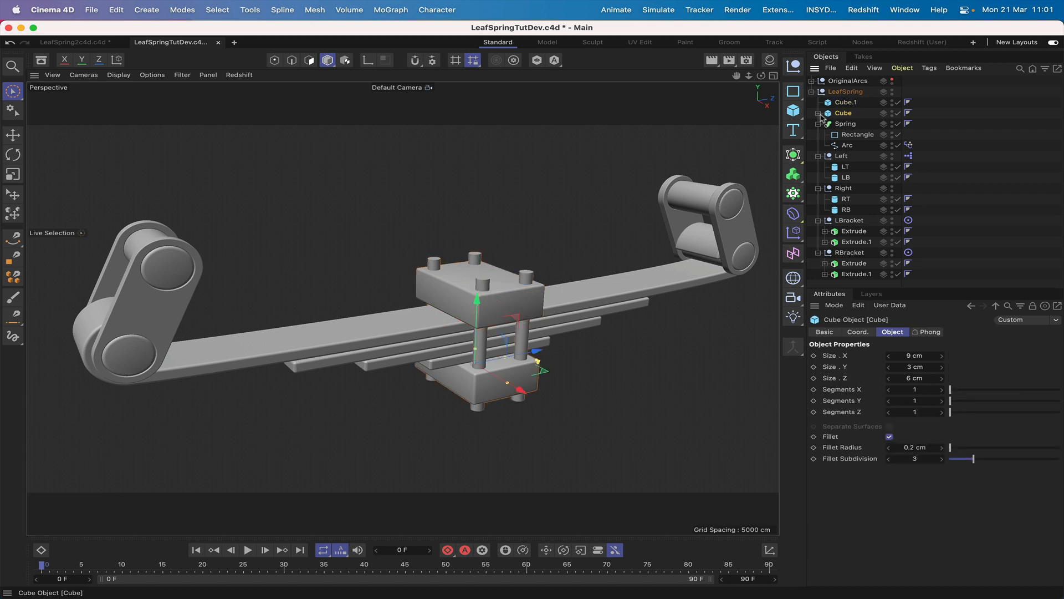
left_click(818, 113)
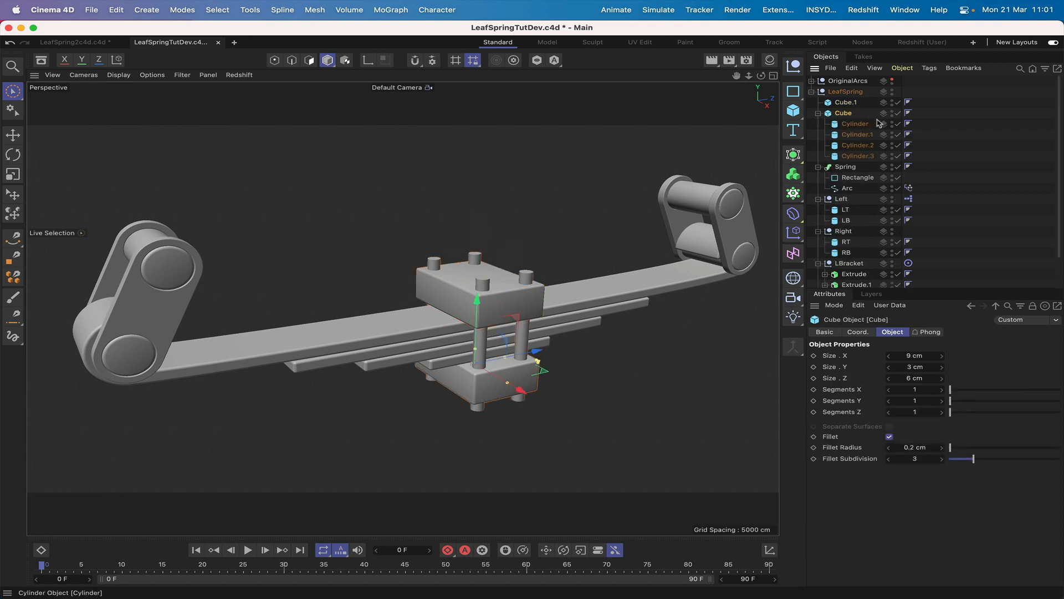
left_click_drag(869, 123, 851, 104)
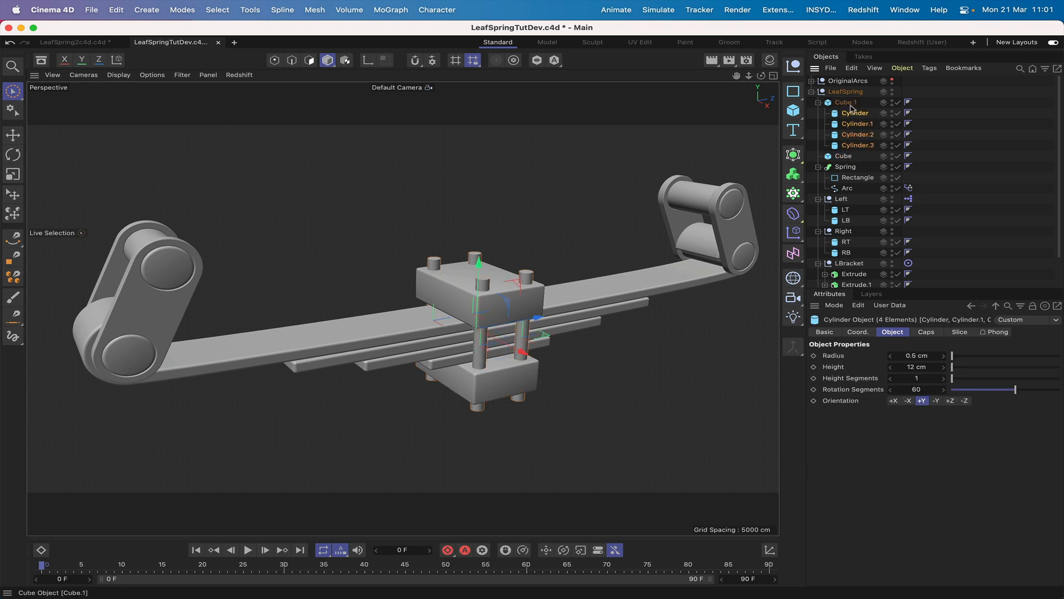
Step: Duplicate the lower cube in the hierarchy and rename the copy DCube
left_click(842, 157)
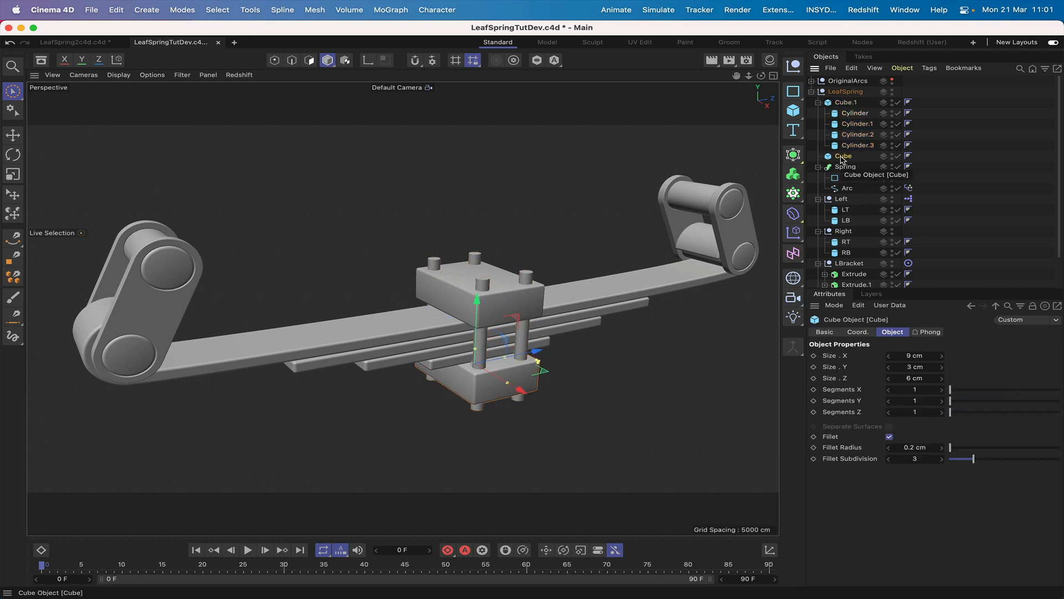
left_click_drag(842, 157, 843, 162, "ctrl")
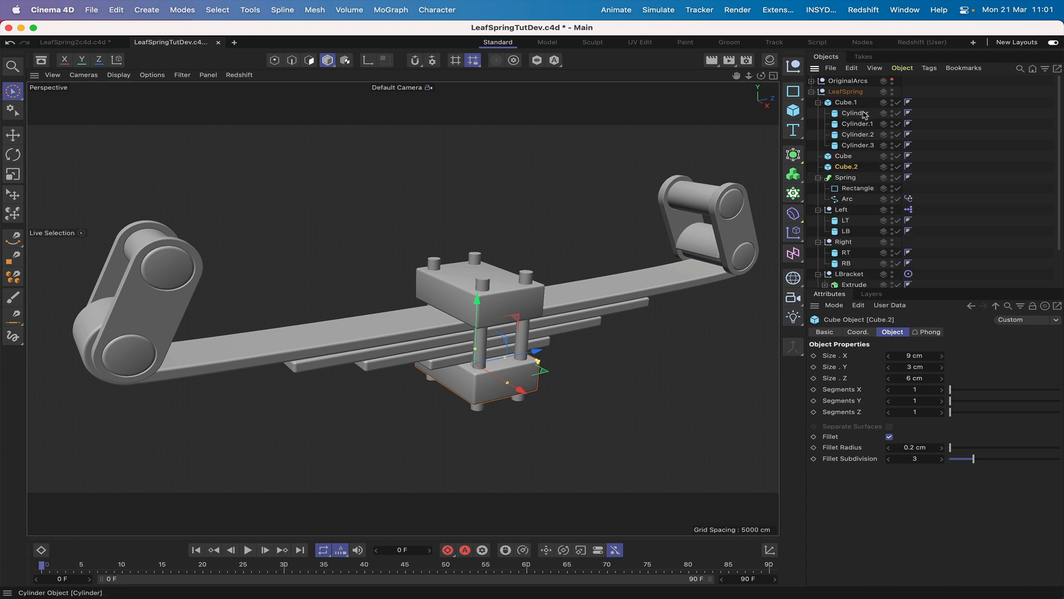
left_click(818, 103)
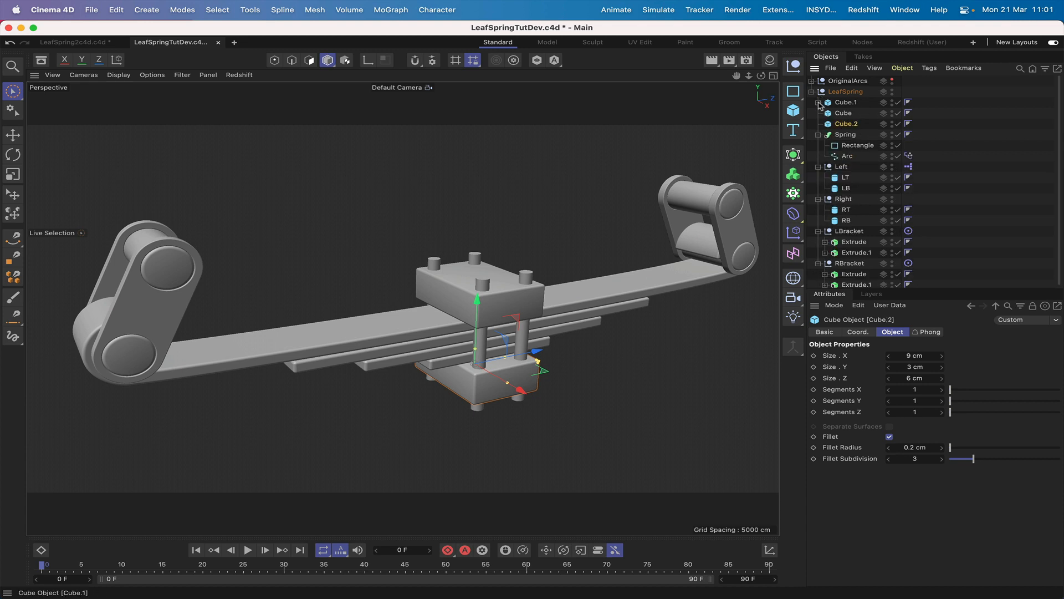
double_click(844, 124)
type("D")
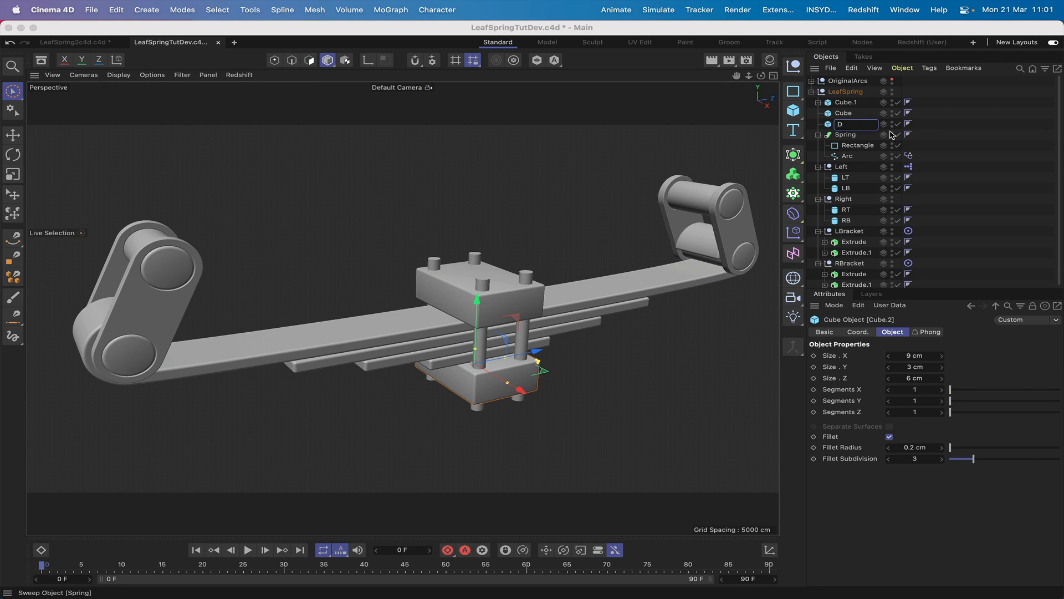
type("Cube")
key("Return")
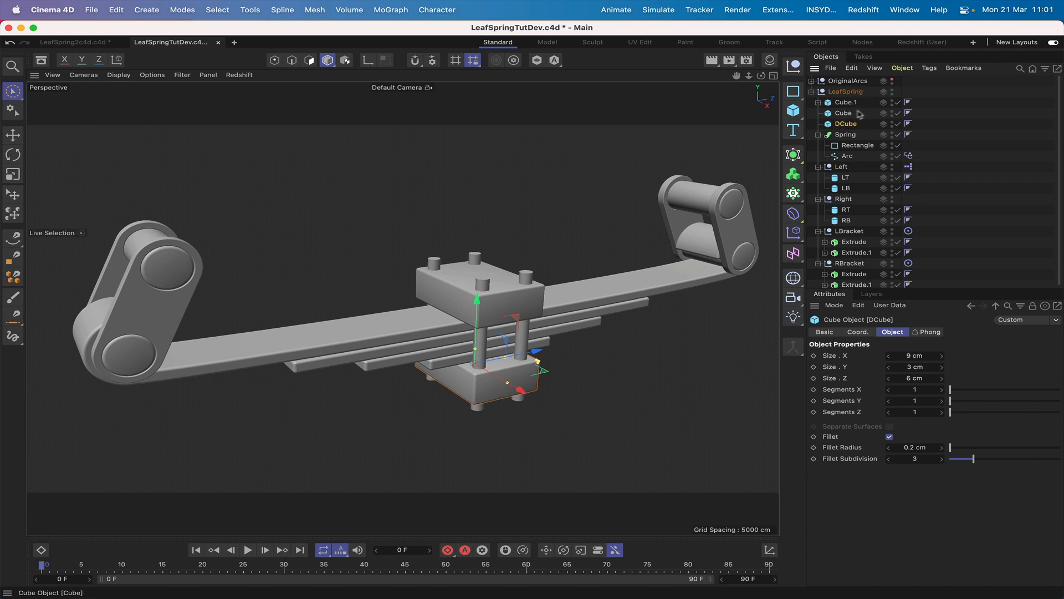
left_click(795, 110)
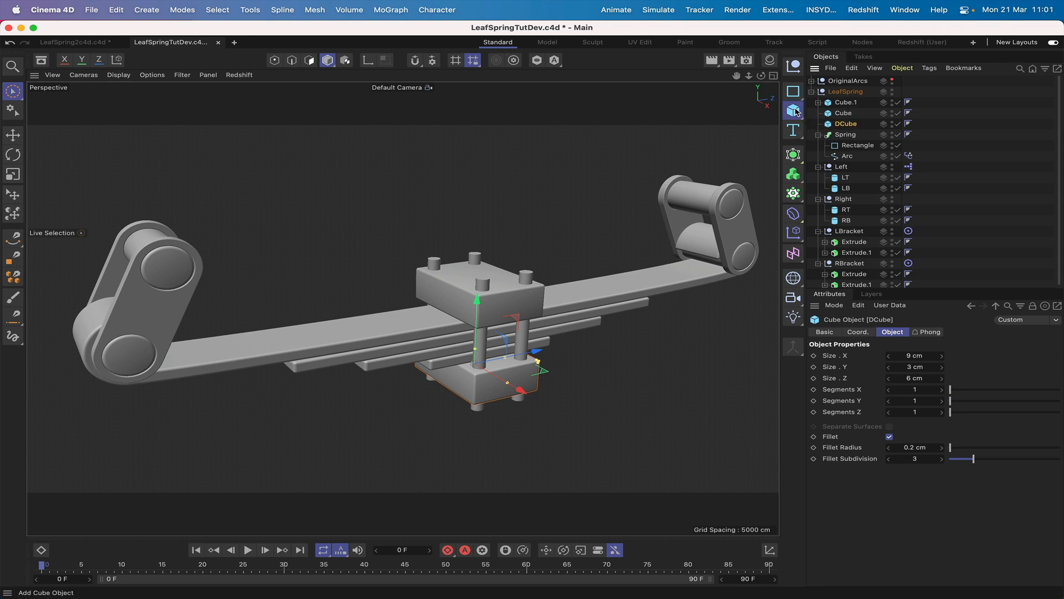
left_click(922, 125)
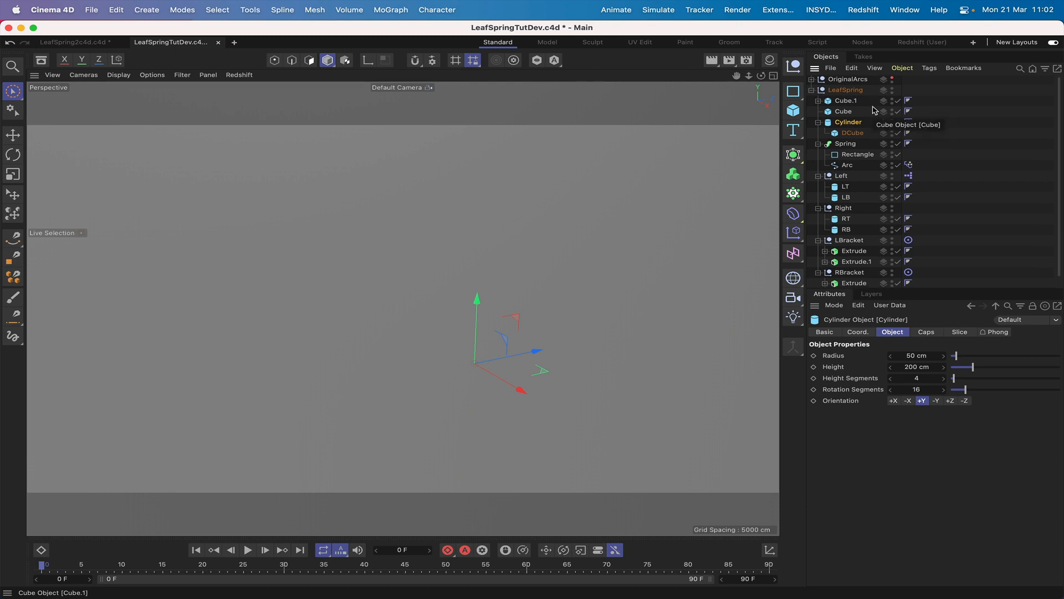
key("super+z")
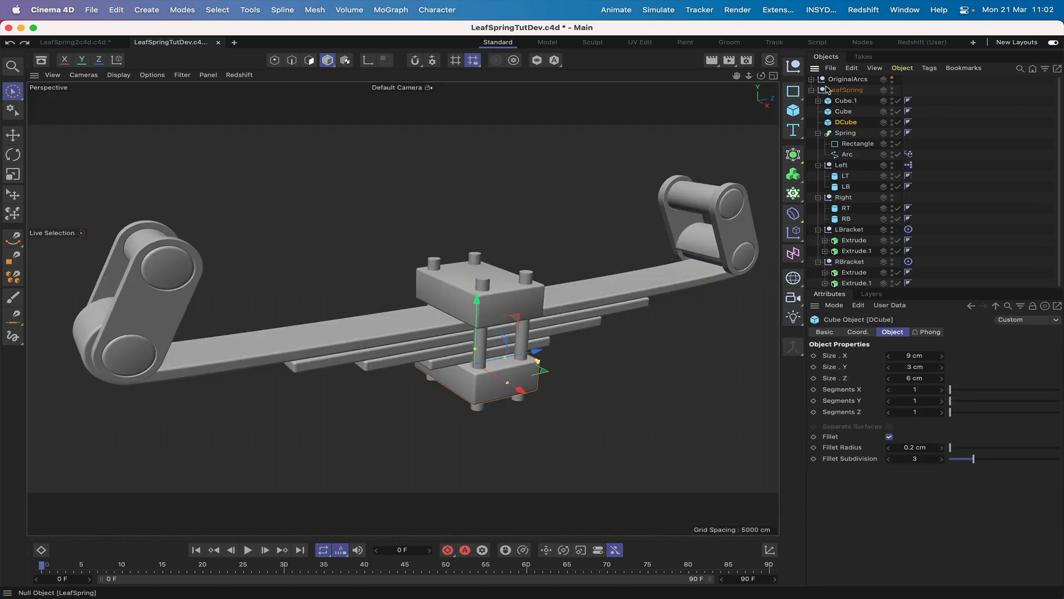
Step: Add a cylinder, place it under LeafSpring above Cube.1 and rename it Wheel
left_click(793, 110)
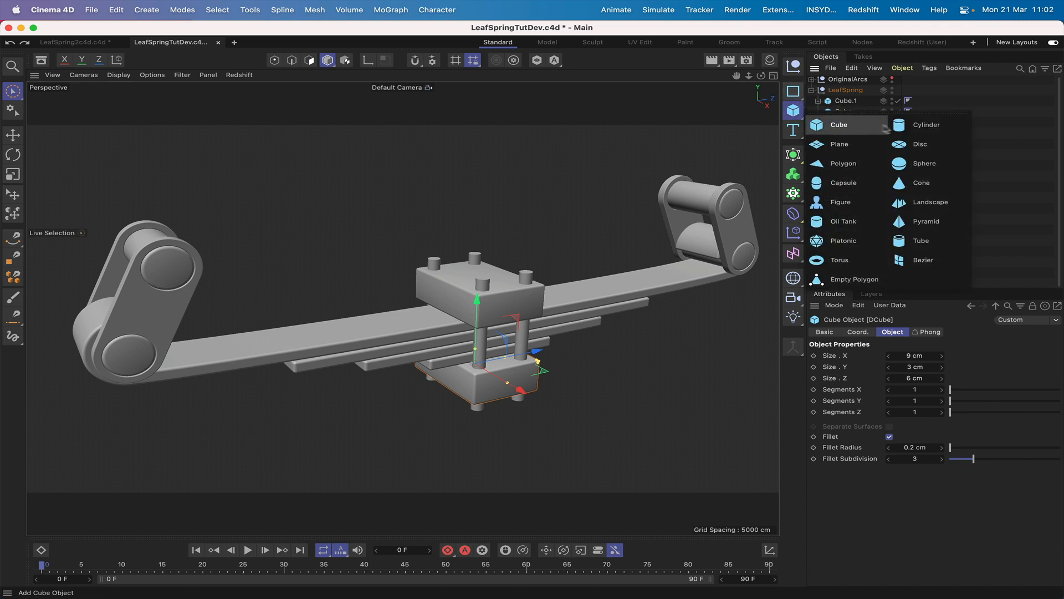
left_click(920, 124)
left_click_drag(845, 82, 854, 104)
double_click(851, 102)
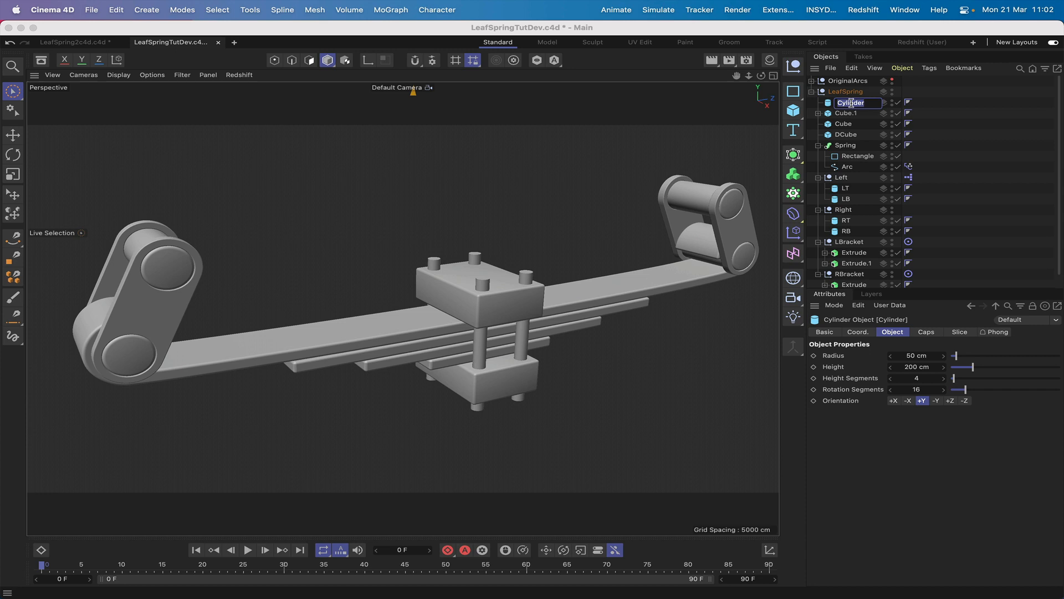
type("Whee")
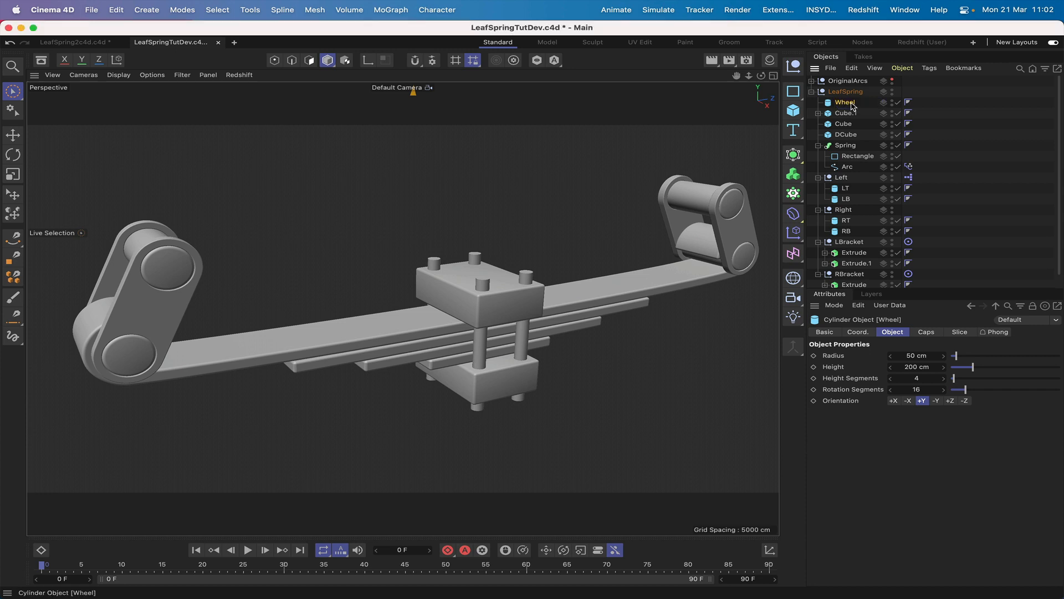
type("l")
key("Return")
Step: Make Wheel a child of DCube and set its Y position to 0 cm
left_click_drag(846, 104, 848, 137)
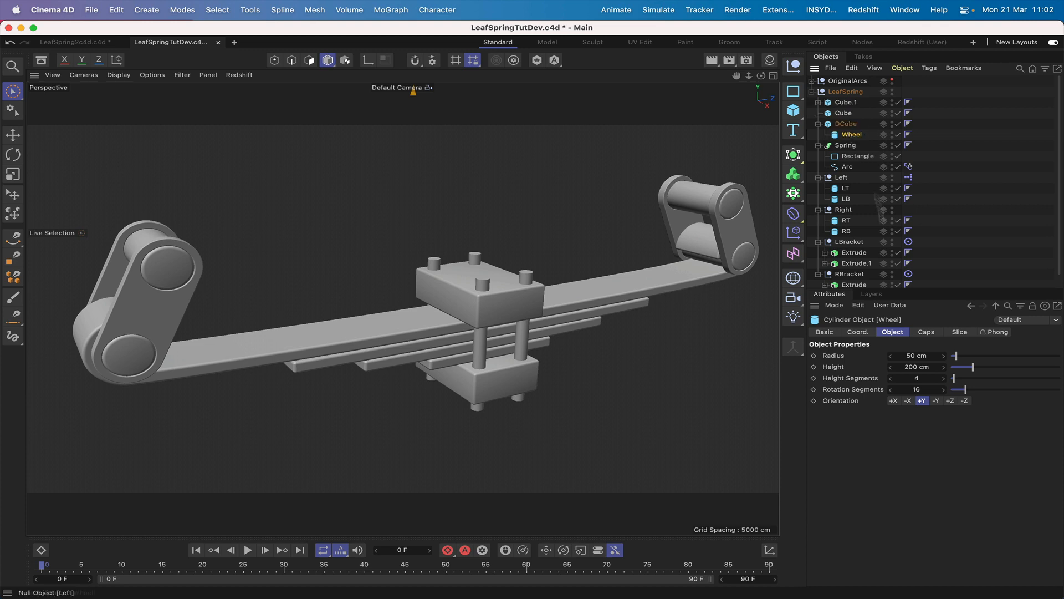
left_click(857, 332)
double_click(880, 367)
type("0")
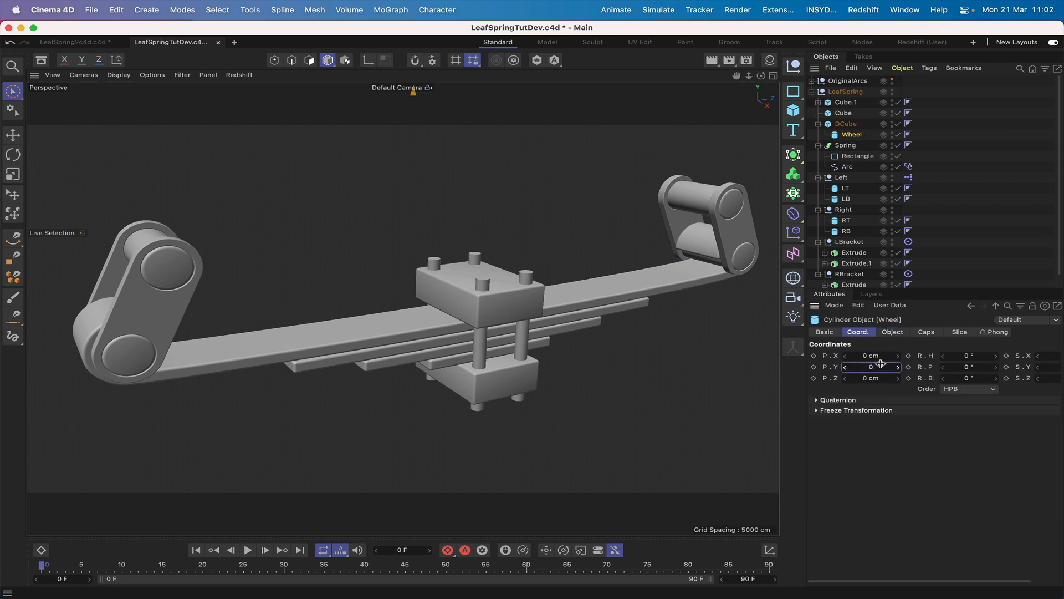
key("Return")
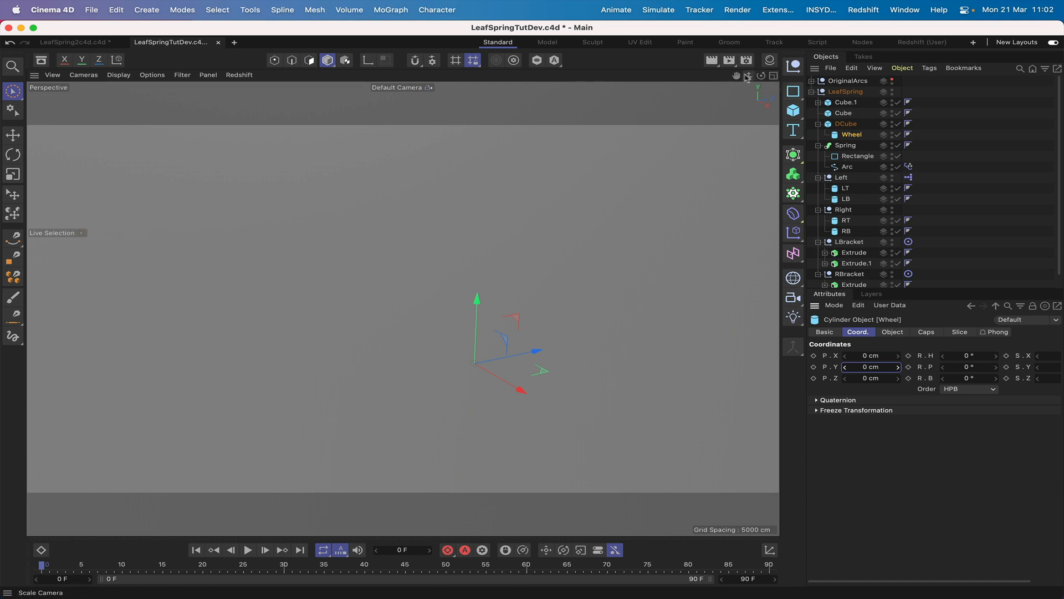
Step: Orient the Wheel cylinder along +X and give it a 10 cm radius and a 5 cm height
key("s")
scroll(837, 88, "down", 1)
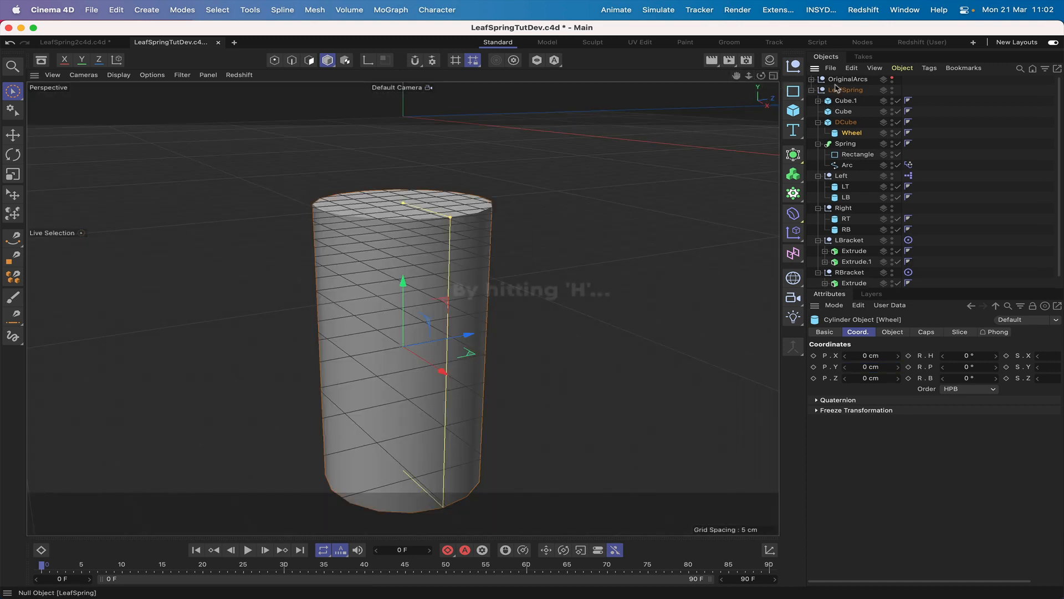
left_click(892, 332)
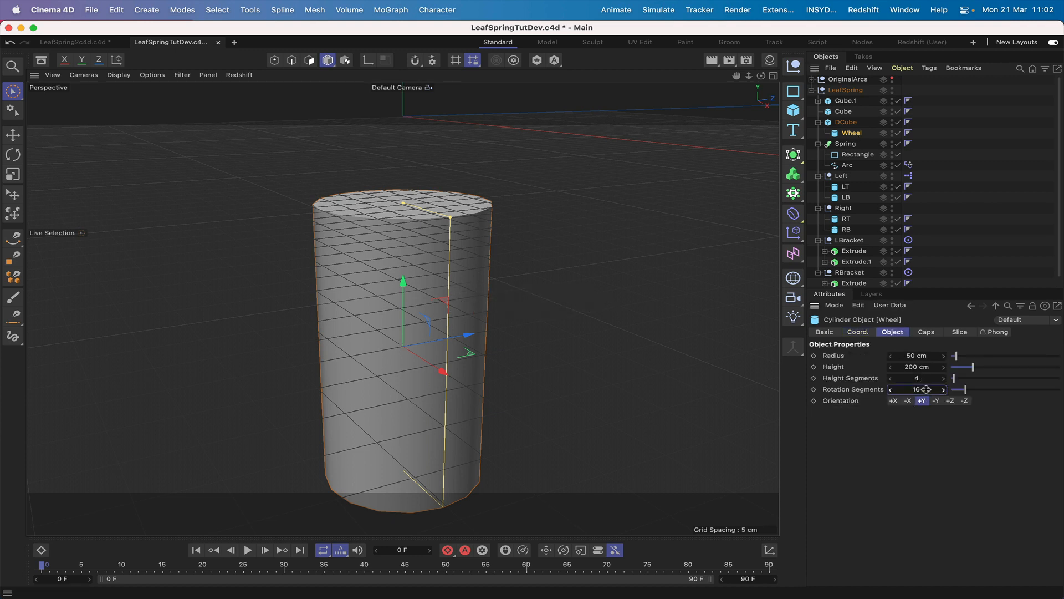
left_click(894, 400)
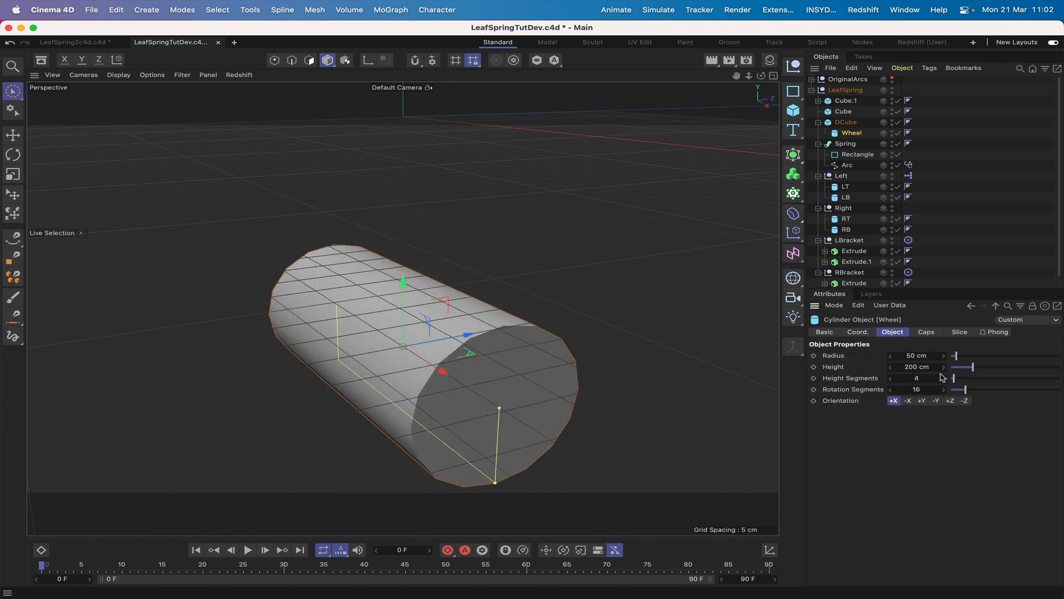
left_click(914, 355)
type("10")
key("Return")
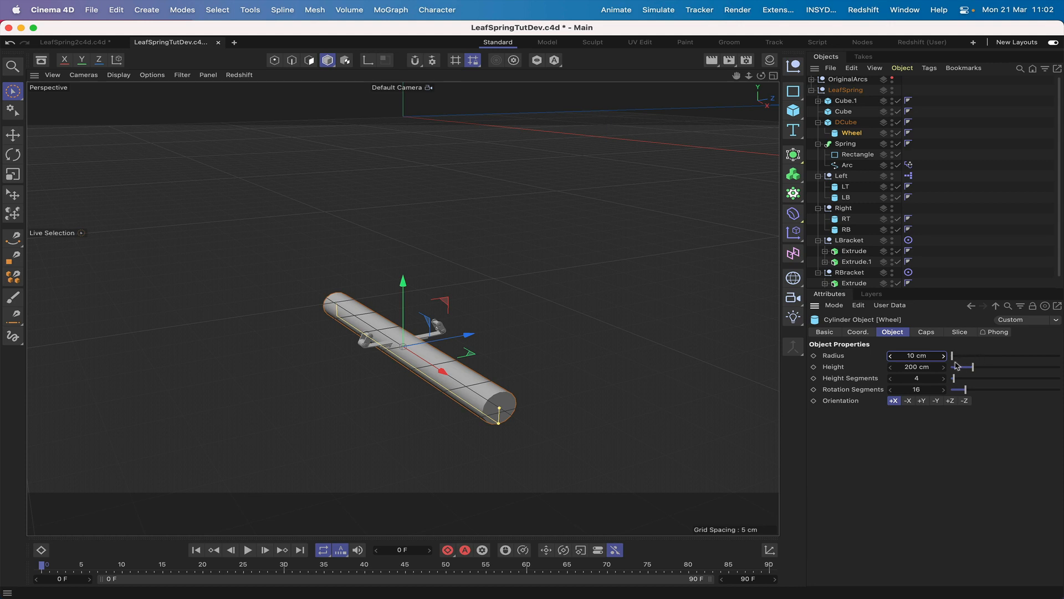
left_click(911, 367)
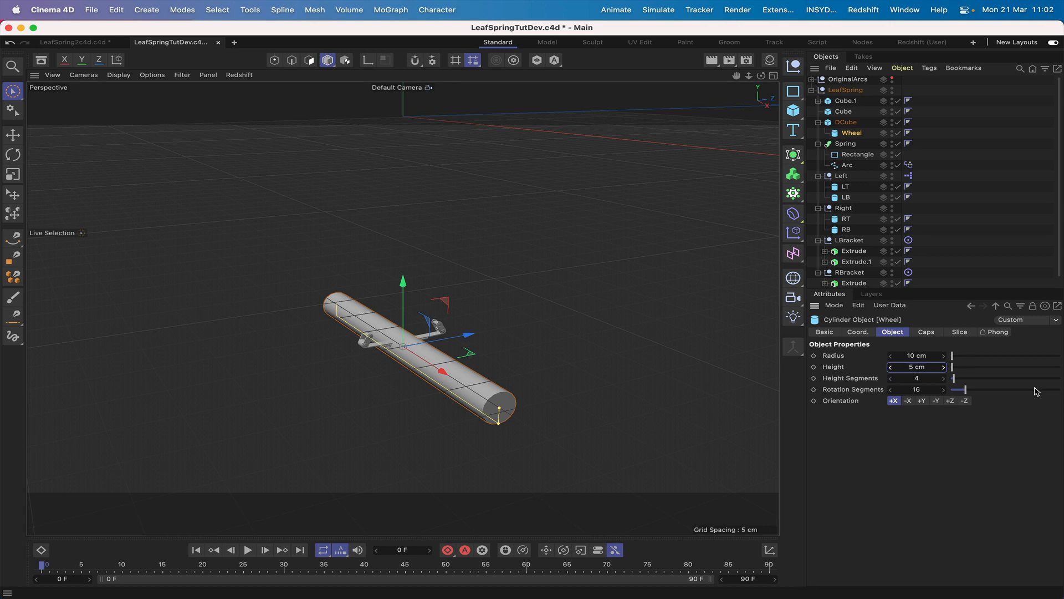
Step: Move the Wheel along the X axis so it stands clear beside the clamp and spring
left_click_drag(443, 371, 456, 380)
key("s")
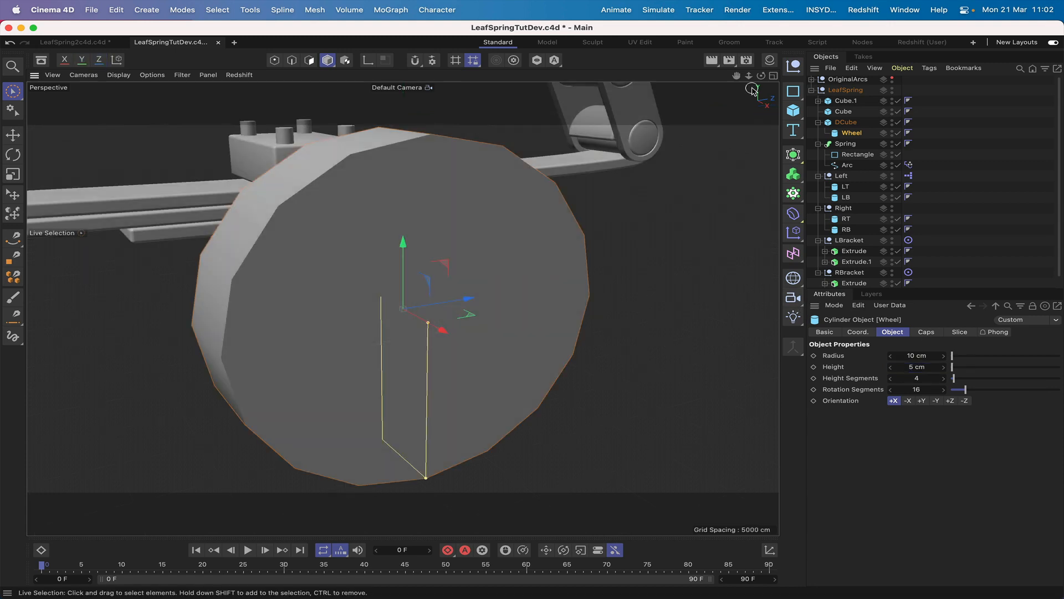
left_click_drag(761, 76, 672, 92)
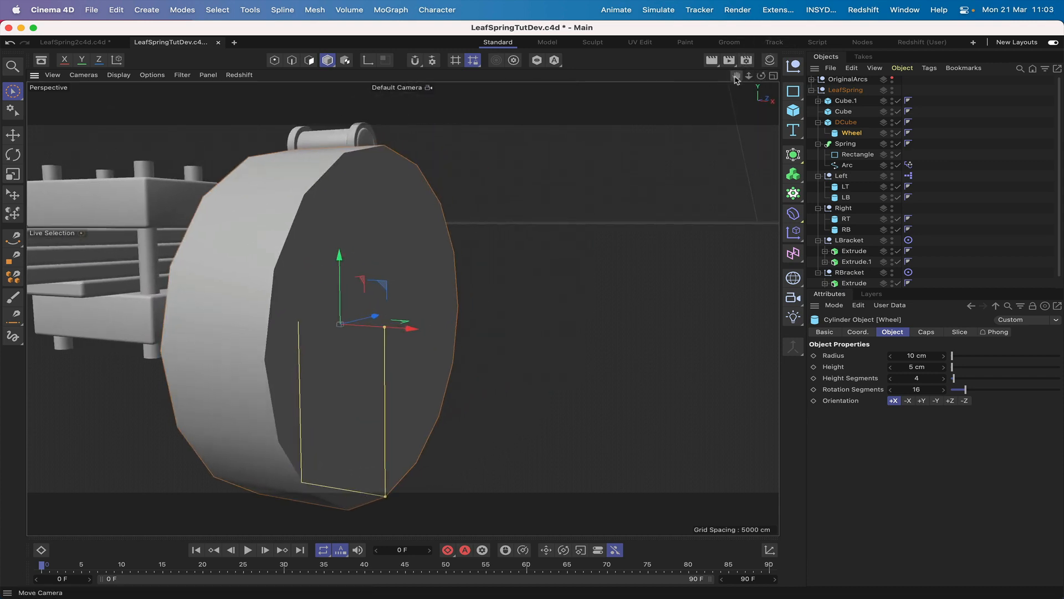
right_click_drag(735, 77, 665, 78)
mouse_move(761, 76)
left_mouse_down()
mouse_move(774, 83)
mouse_move(793, 63)
mouse_move(761, 77)
left_mouse_up()
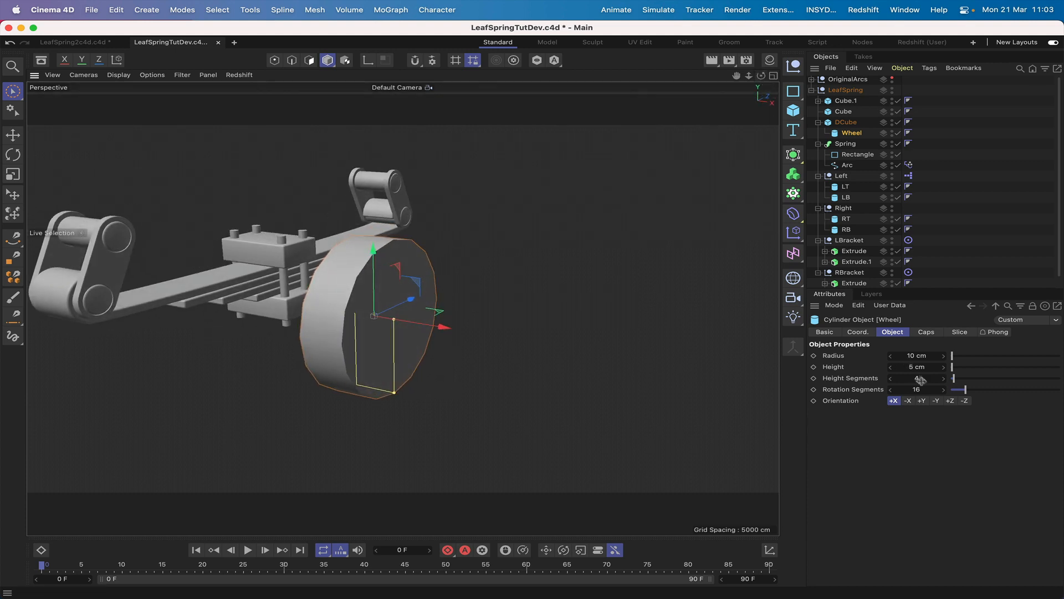
Step: Set the Wheel's radius to 9 cm, height to 6 cm, height segments to 1 and rotation segments to 60
left_click(912, 355)
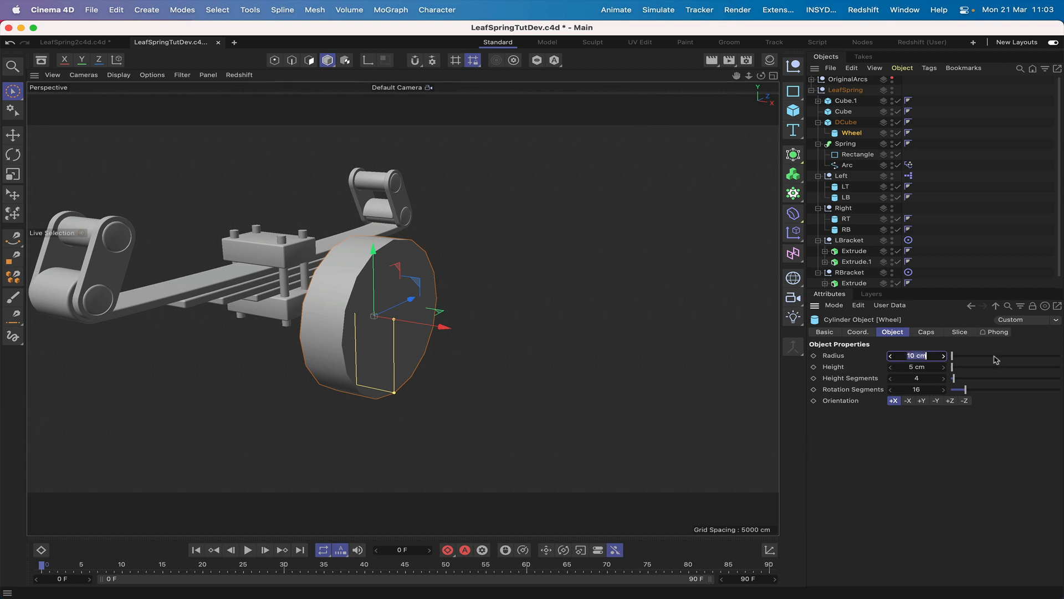
key("Return")
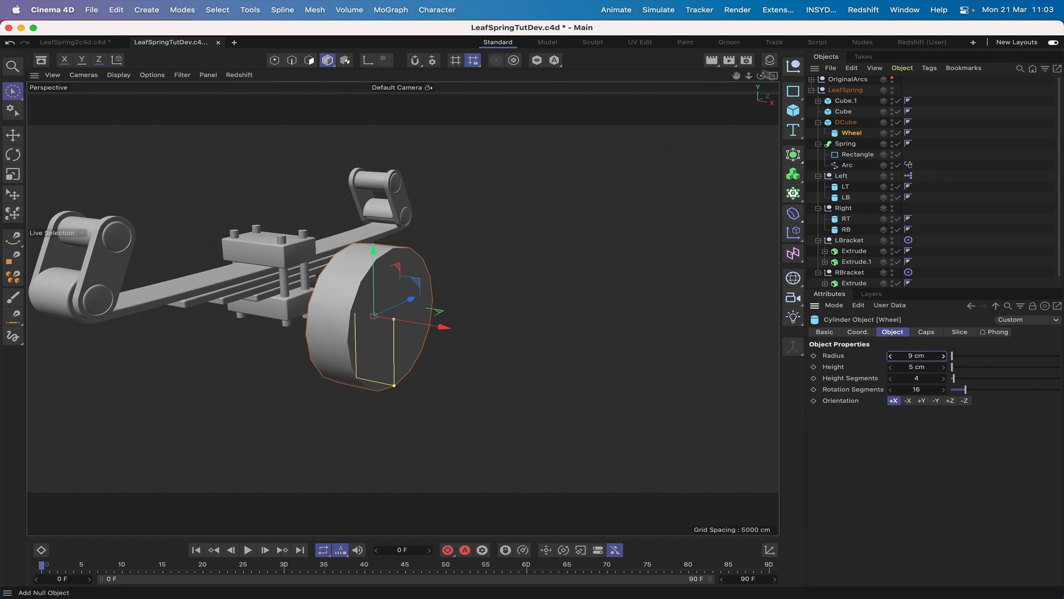
mouse_move(760, 75)
left_mouse_down()
mouse_move(787, 76)
mouse_move(761, 78)
left_mouse_up()
left_click(944, 367)
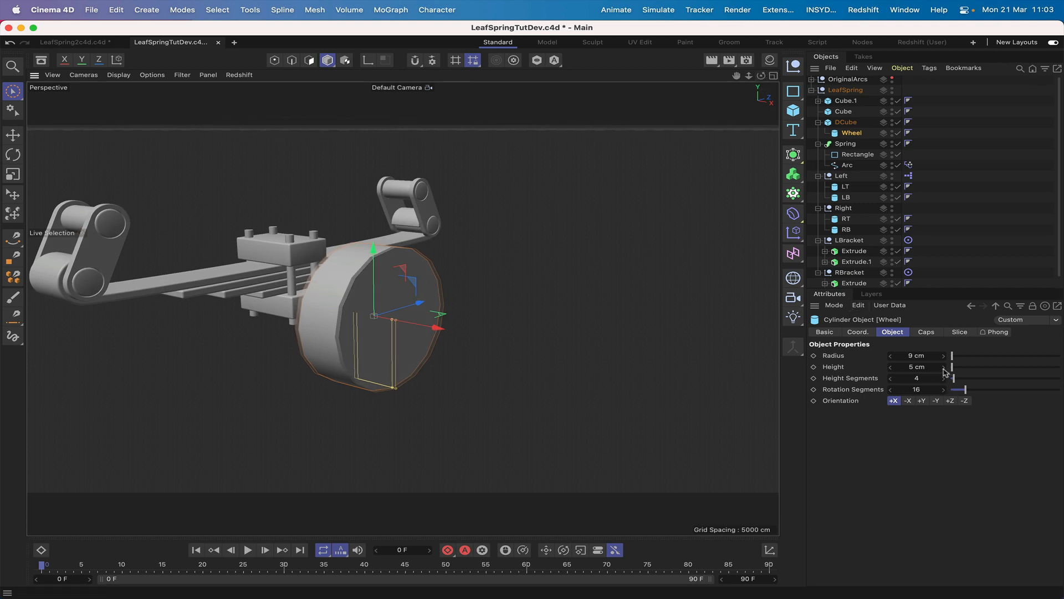
mouse_move(762, 76)
left_mouse_down()
mouse_move(787, 76)
mouse_move(764, 76)
mouse_move(770, 83)
left_mouse_up()
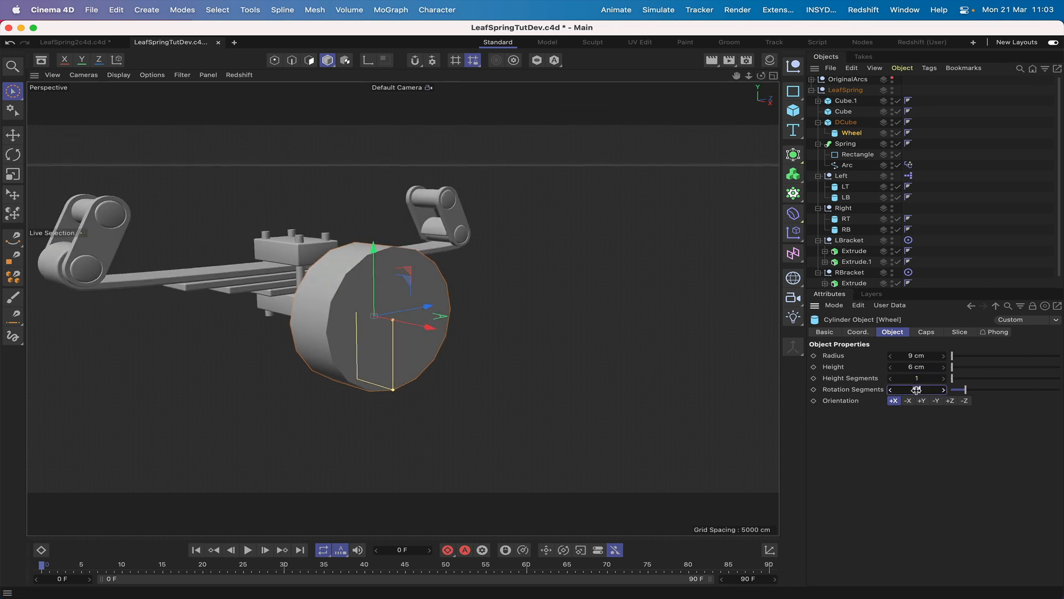
key("Return")
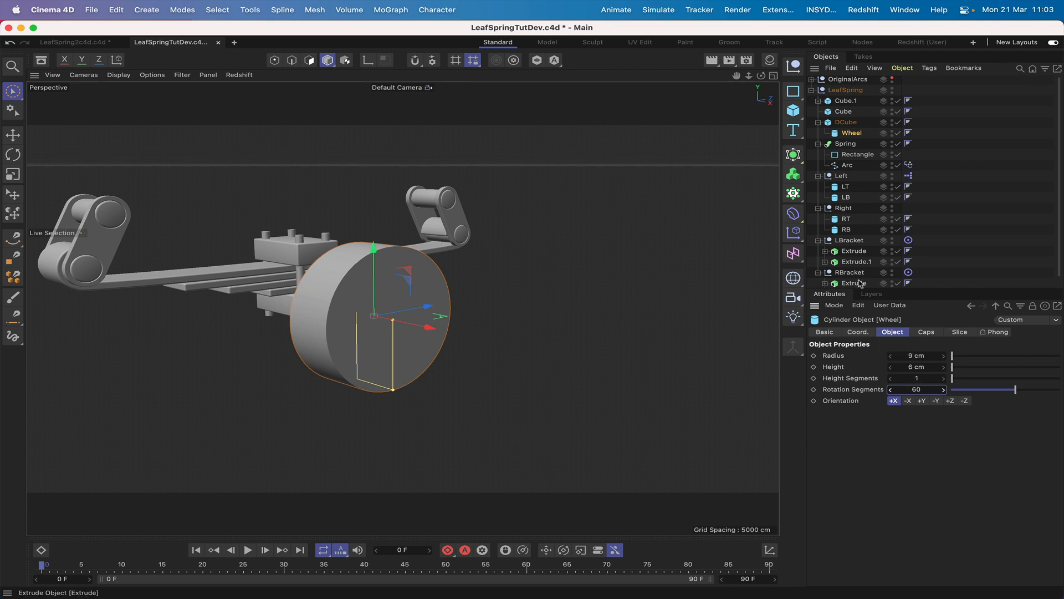
Step: Set the viewport display to Gouraud Shading (Lines) with Isoparms
left_click(119, 75)
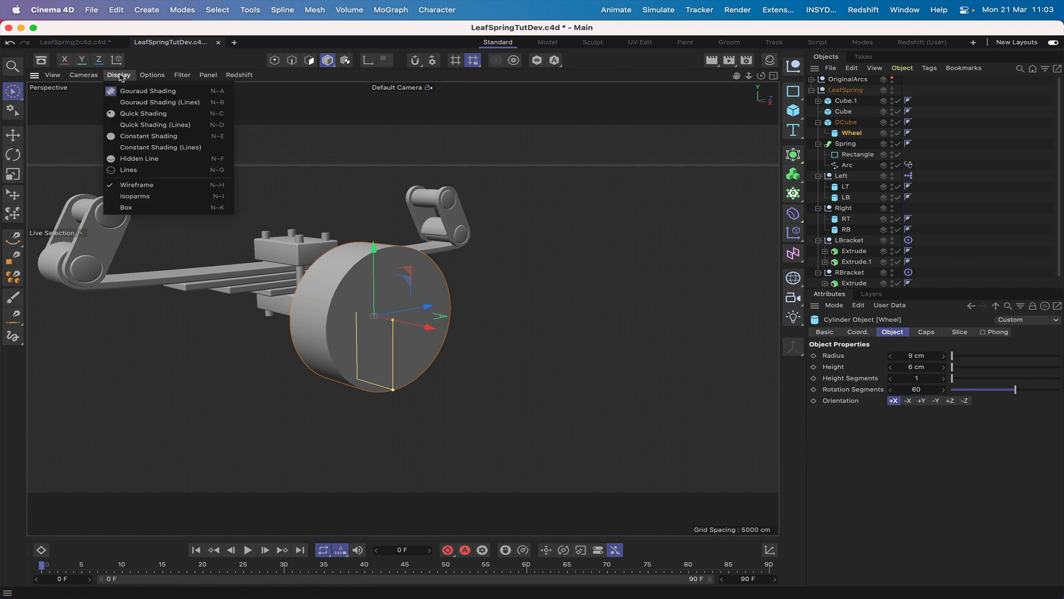
left_click(126, 103)
left_click_drag(738, 82, 774, 88)
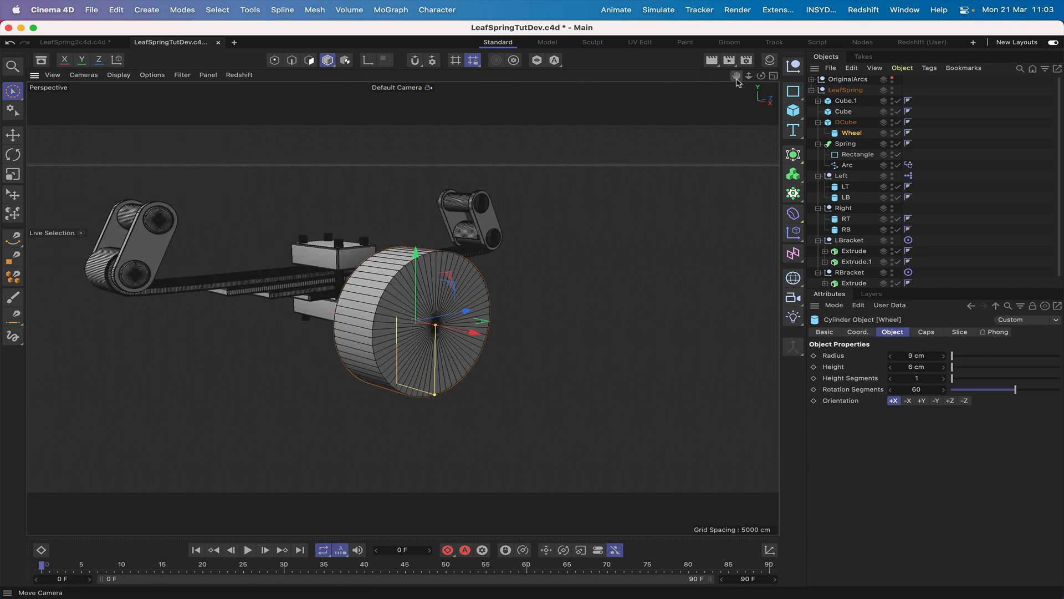
left_click(119, 75)
left_click(136, 196)
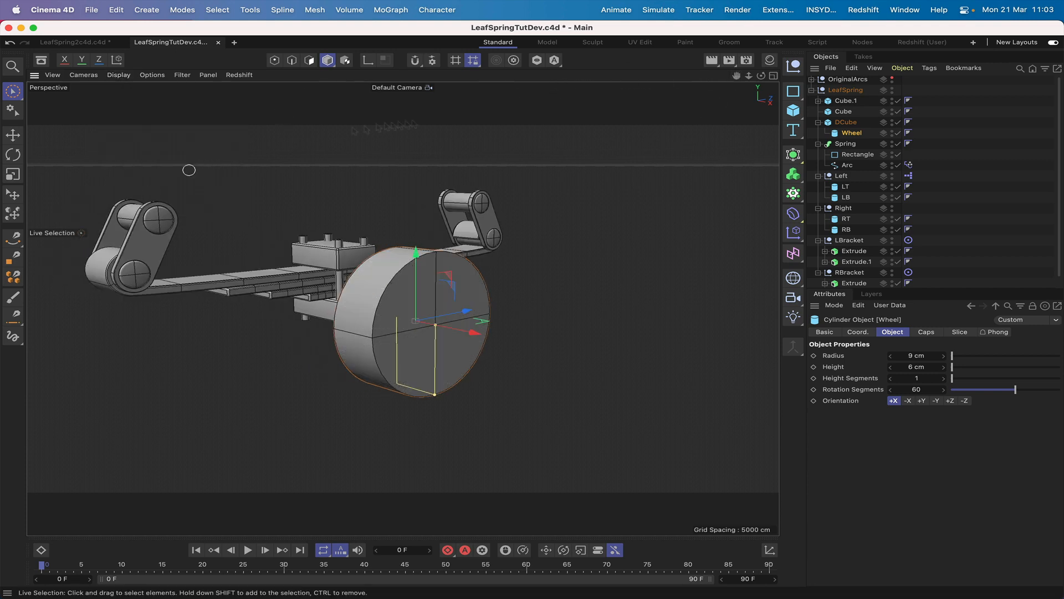
Step: Enable the fillet on the Wheel's caps and set its radius to 1 cm
left_click_drag(761, 75, 743, 85)
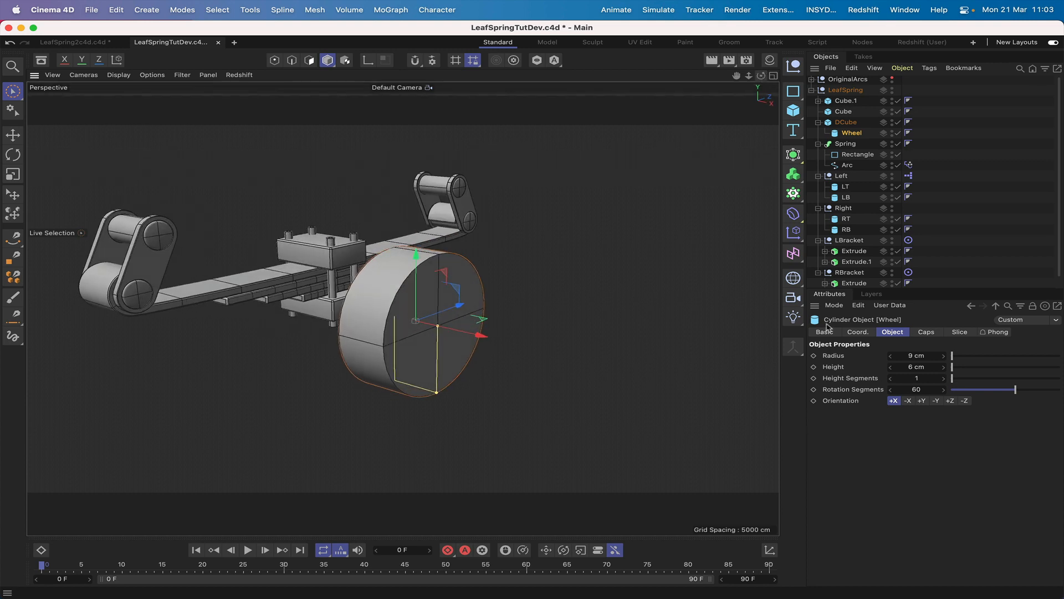
left_click(927, 332)
left_click(862, 381)
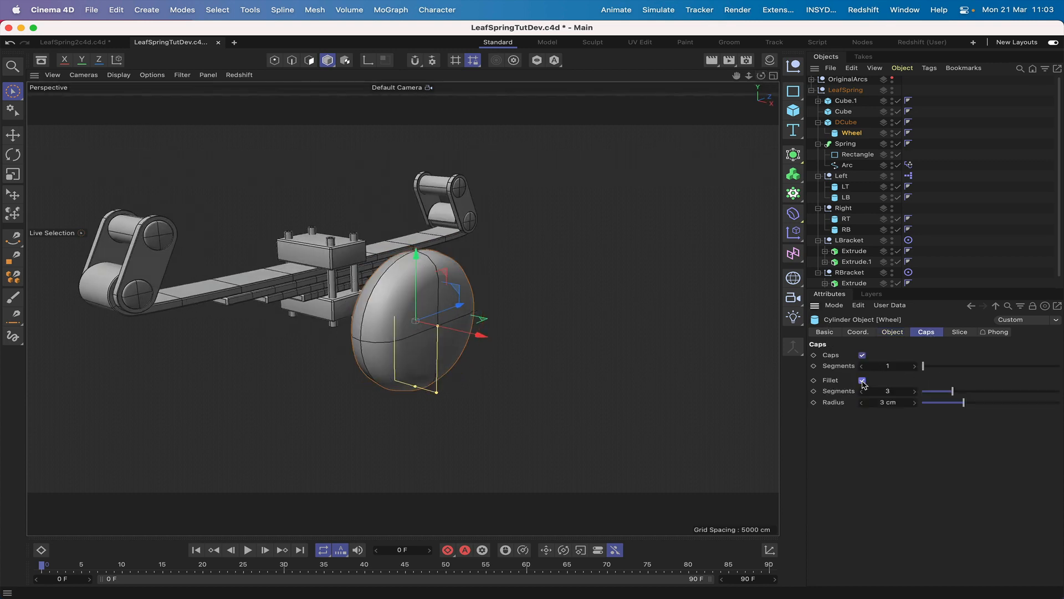
left_click(883, 406)
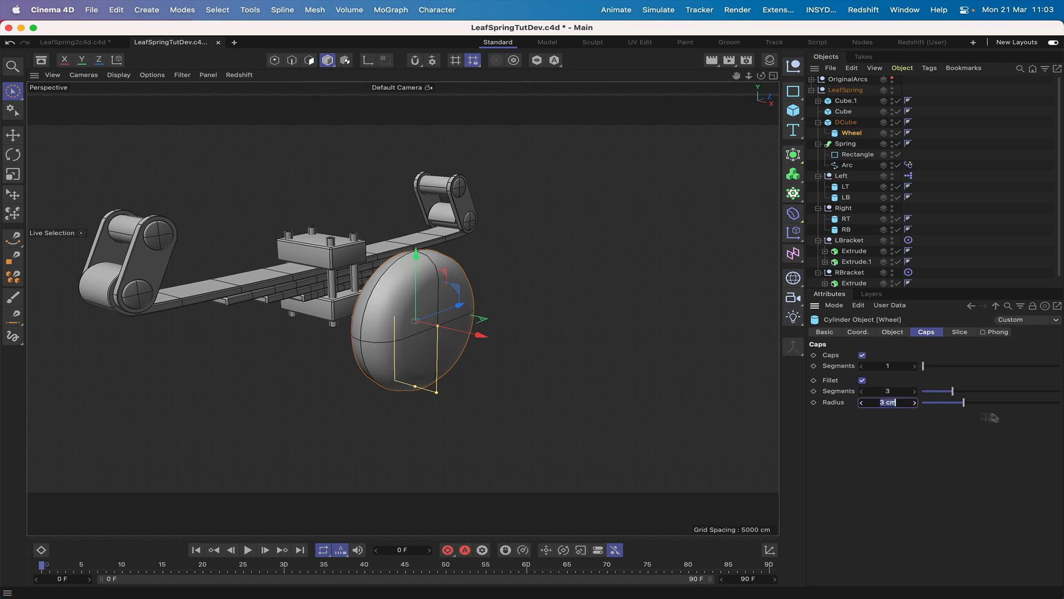
type("1")
key("Return")
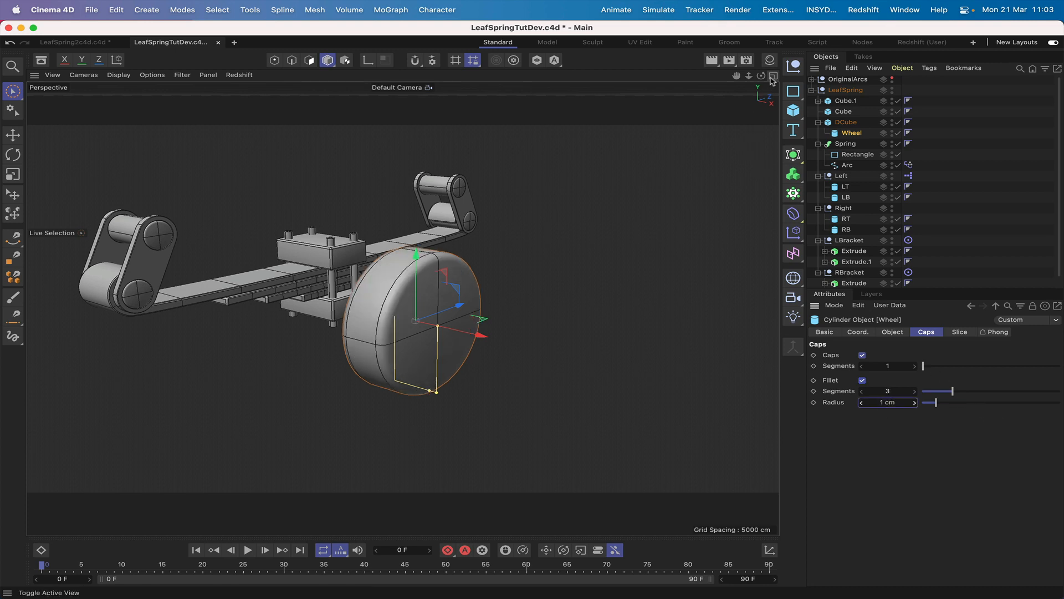
Step: Move Wheel out of DCube so it sits directly under LeafSpring, between DCube and Spring
mouse_move(534, 313)
left_mouse_down("alt")
mouse_move(610, 287)
mouse_move(646, 291)
mouse_move(533, 308)
mouse_move(549, 305)
left_mouse_up("alt")
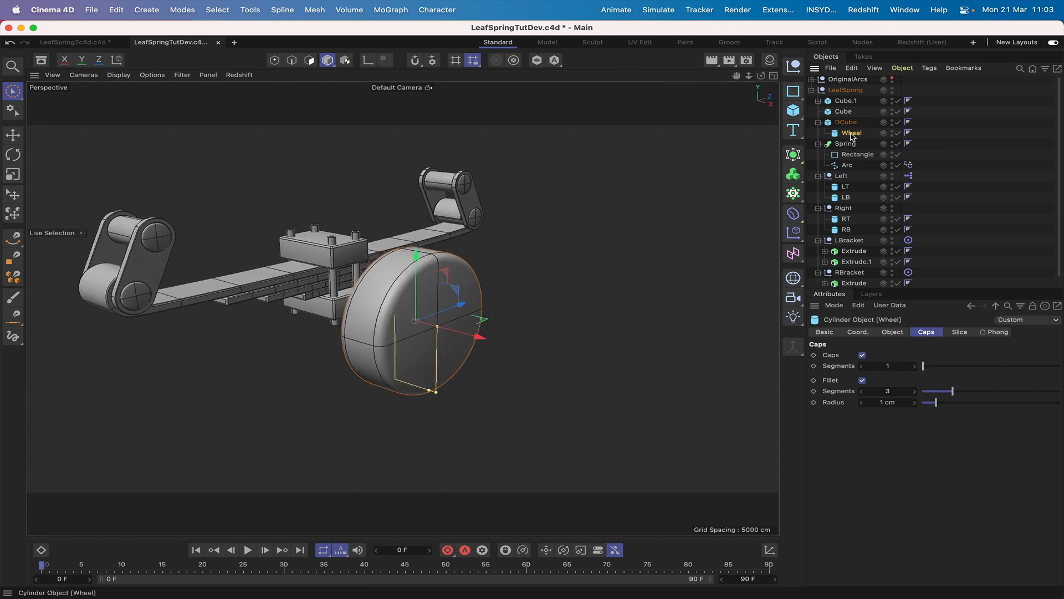
left_click_drag(852, 135, 844, 139)
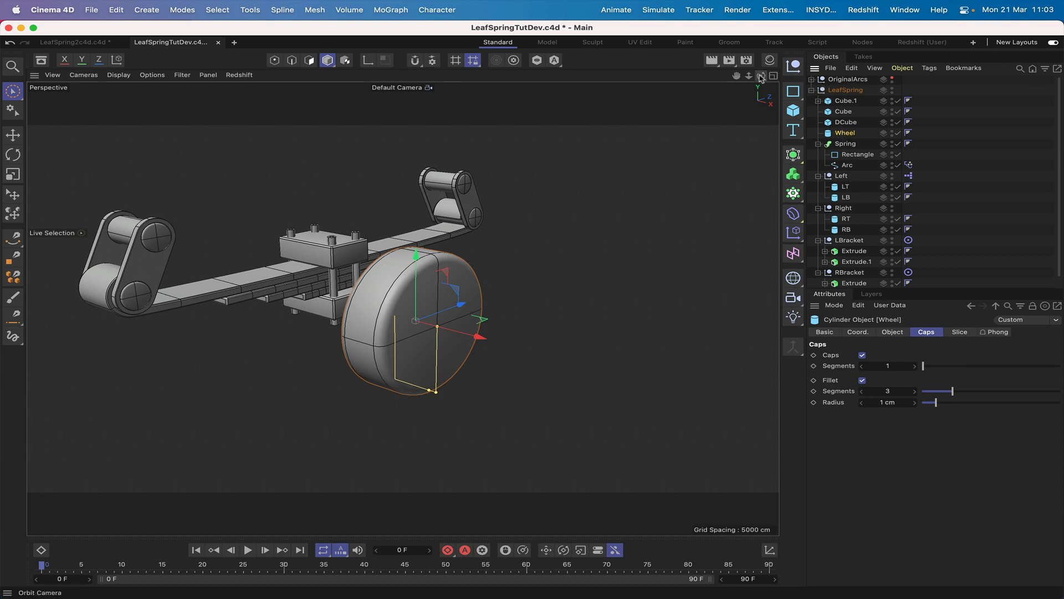
left_click_drag(761, 75, 740, 100)
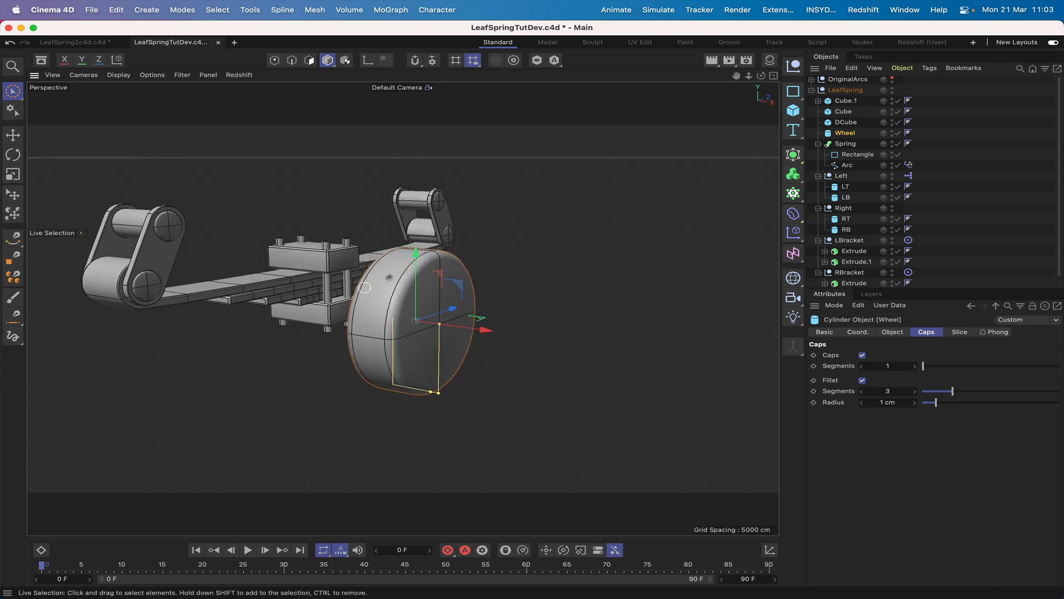
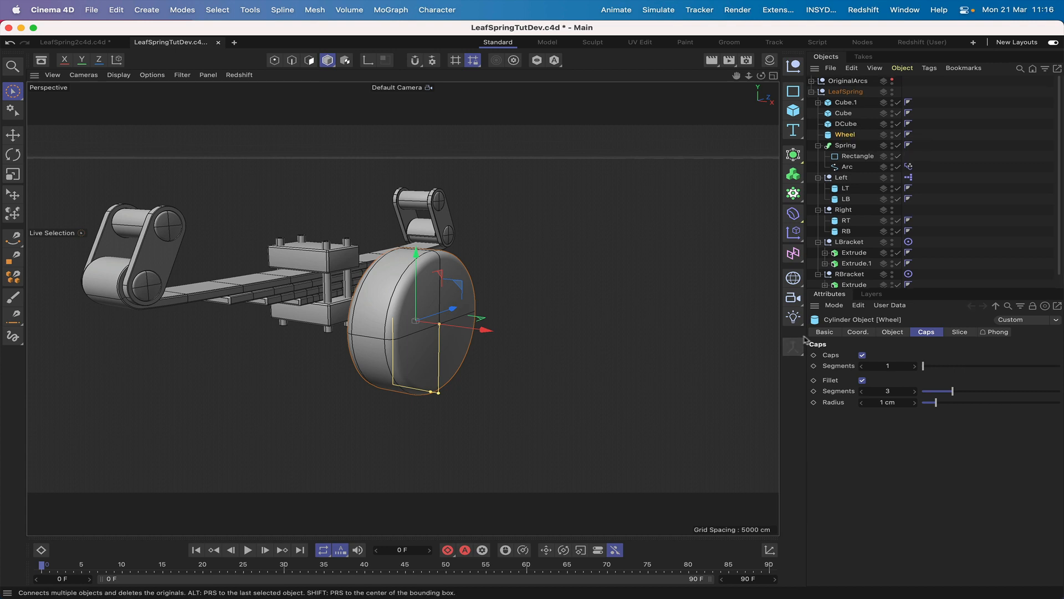
Step: Set the Arc's Pose Morph strength to 0% and lower Cube.1, Cube, DCube and Wheel together toward the relaxed spring
left_click(909, 167)
left_click_drag(1056, 476, 932, 493)
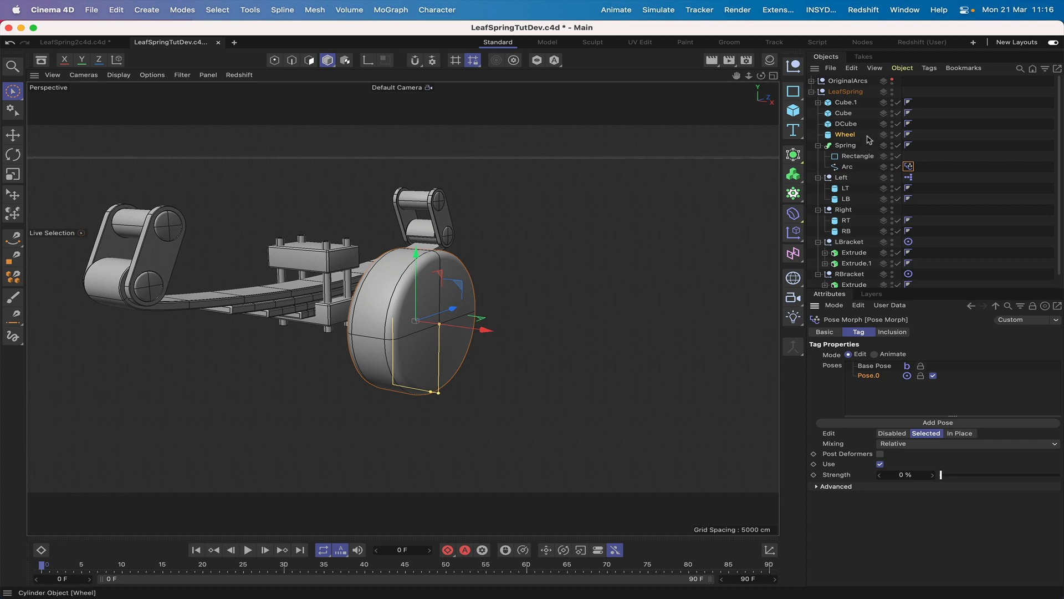
left_click_drag(867, 136, 836, 100)
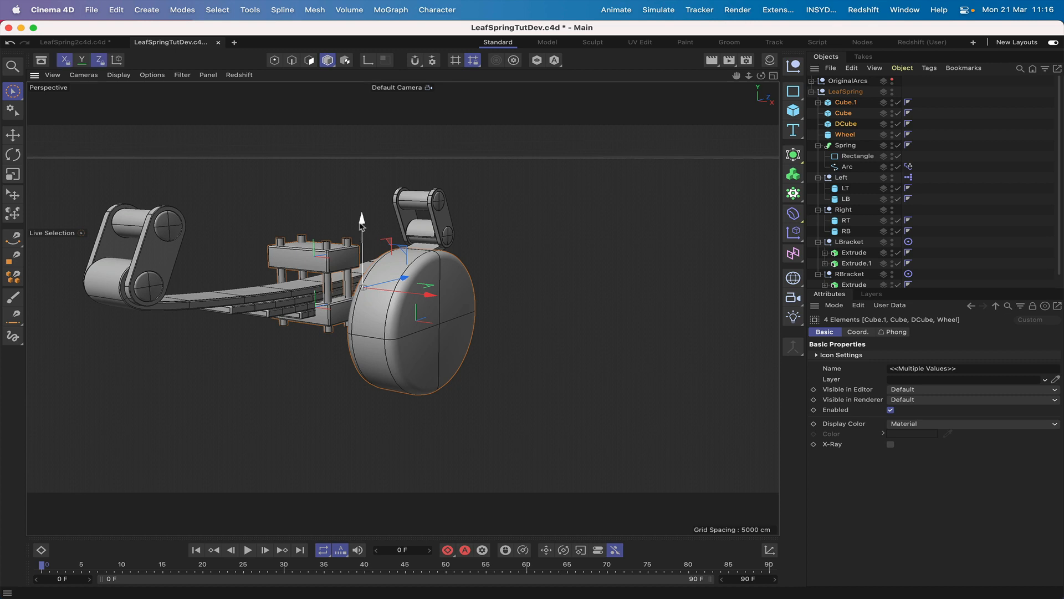
left_click_drag(362, 224, 362, 238)
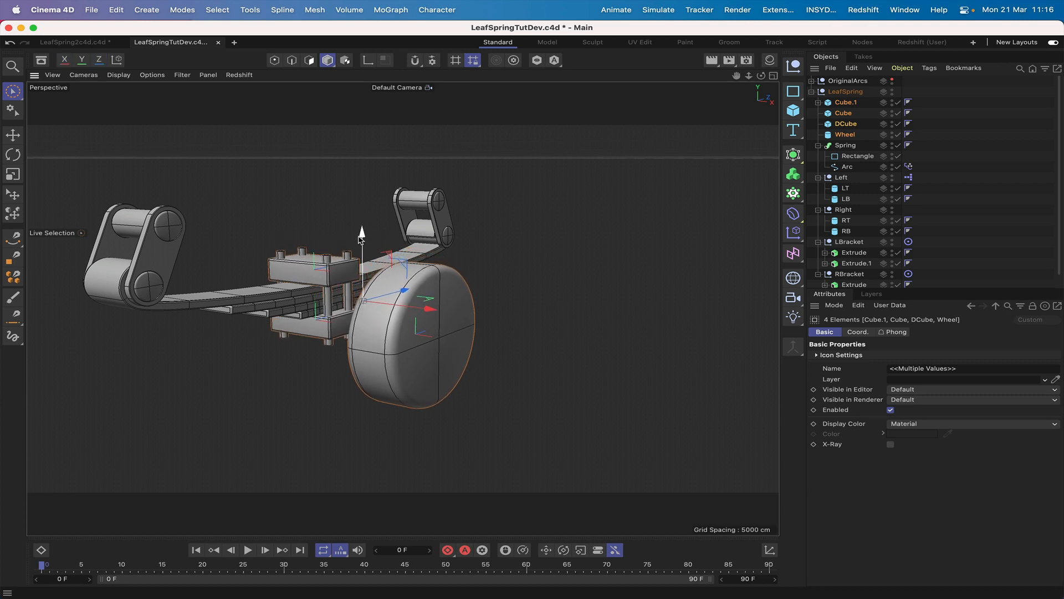
Step: Fine-tune the shared height of the clamp parts and Wheel in the Right view so the upper block rests on the spring
key("F3")
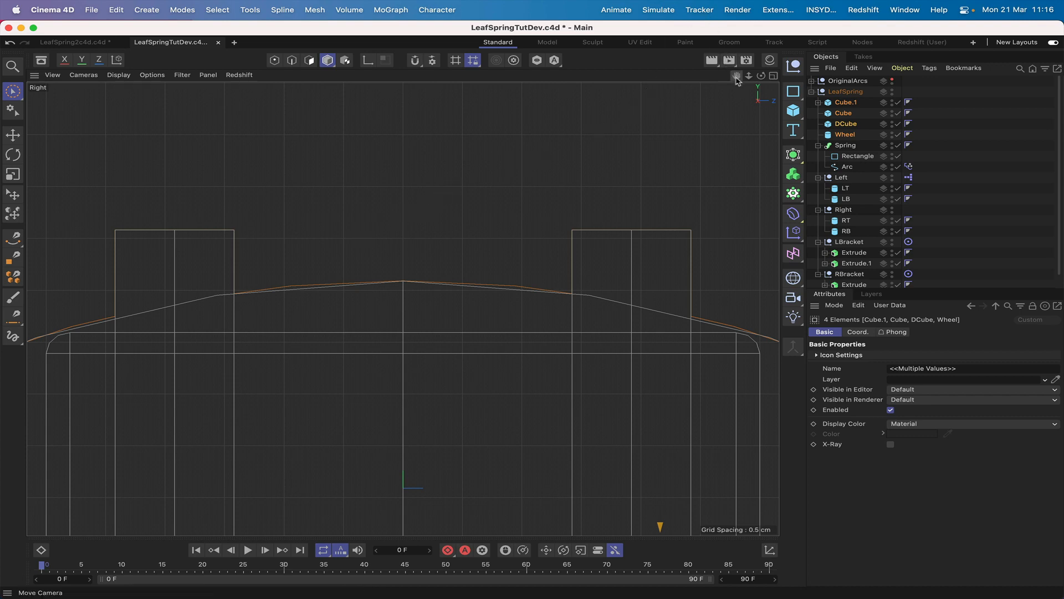
right_click_drag(738, 80, 681, 80)
left_click_drag(738, 80, 758, 2)
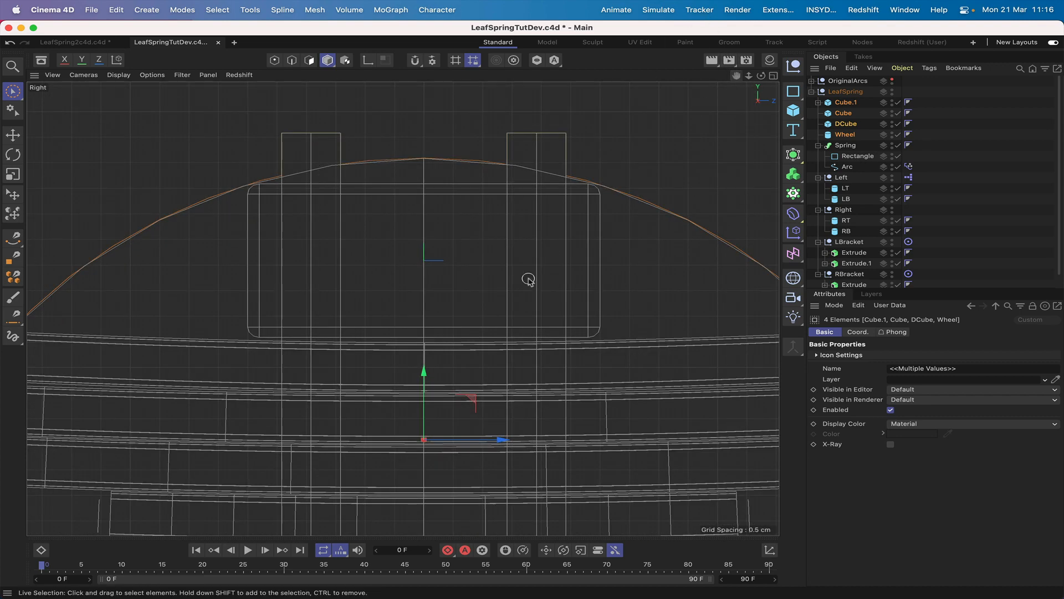
left_click_drag(423, 372, 424, 376)
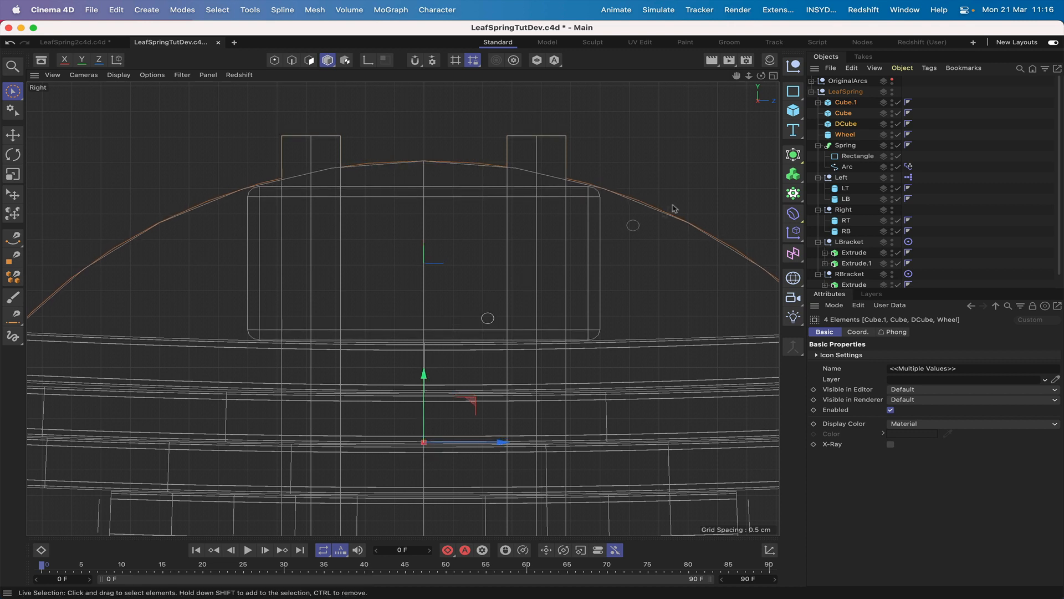
scroll(403, 308, "down", 5)
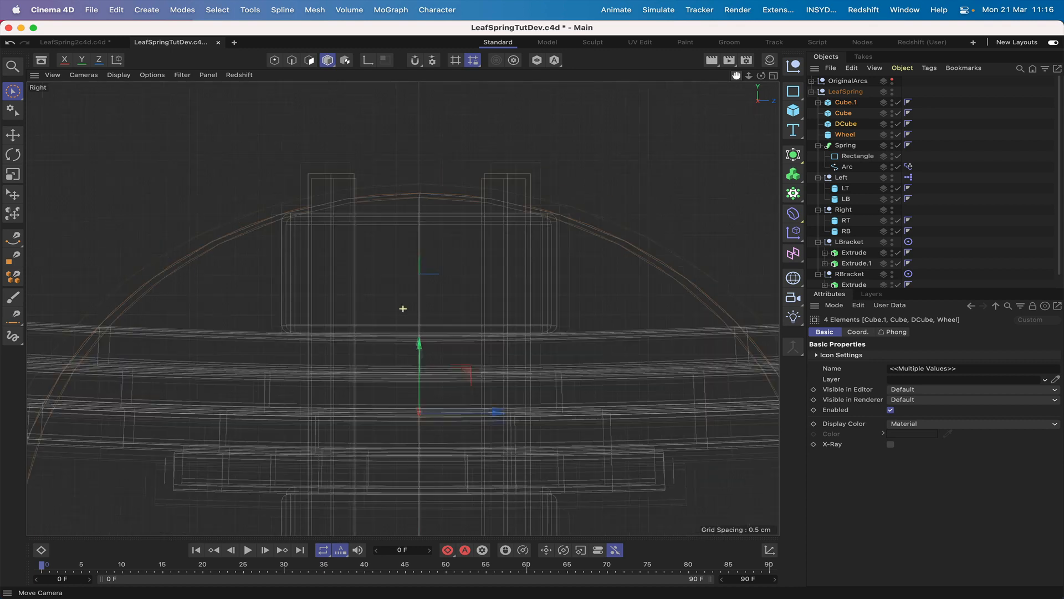
key("F1")
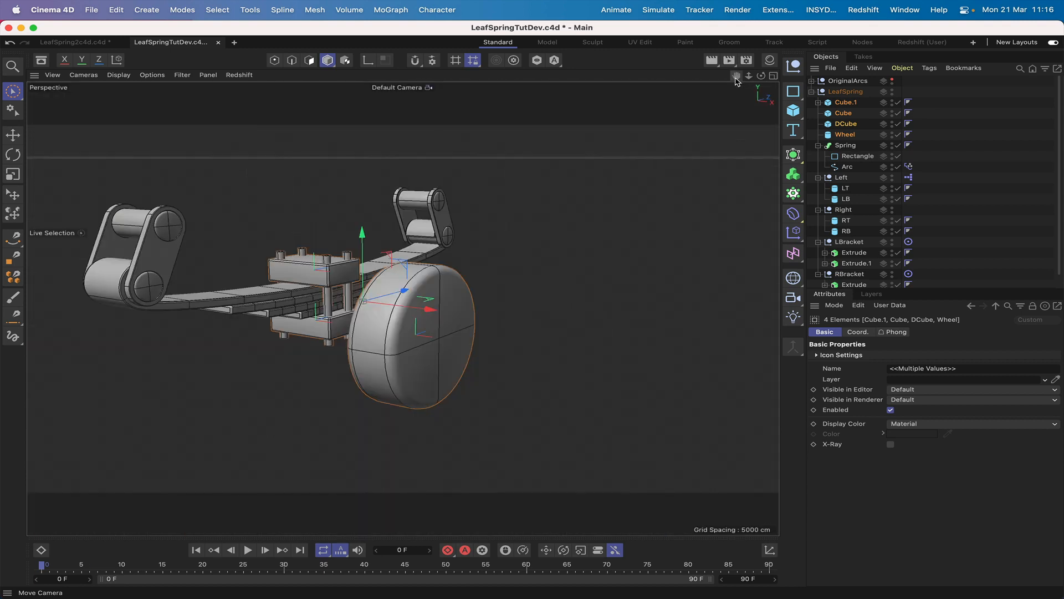
left_click(865, 171)
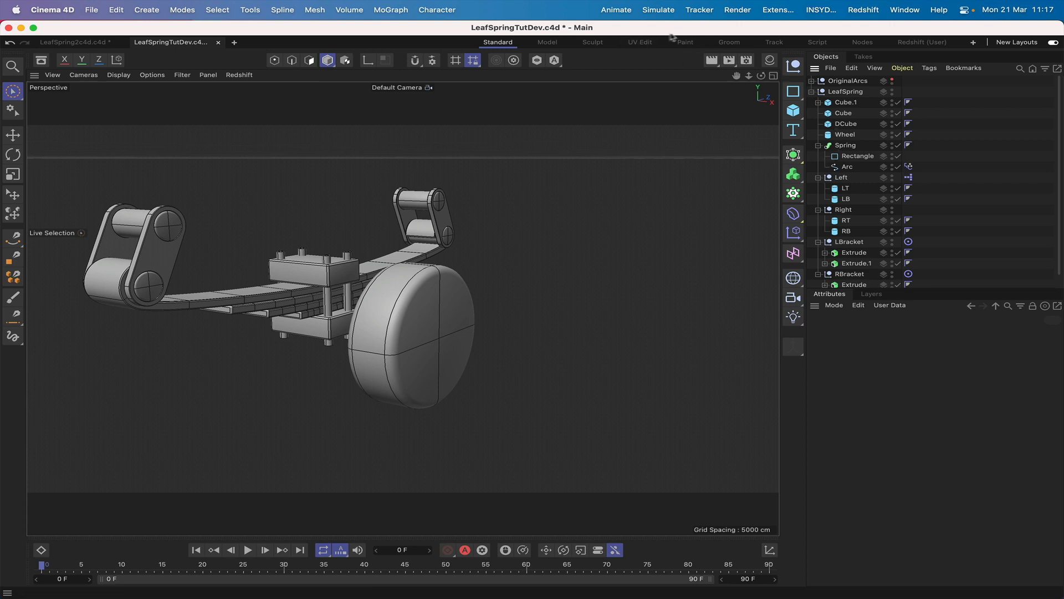
Step: Add a dynamics Connector and place it under LeafSpring, between DCube and Wheel
left_click(656, 11)
mouse_move(676, 56)
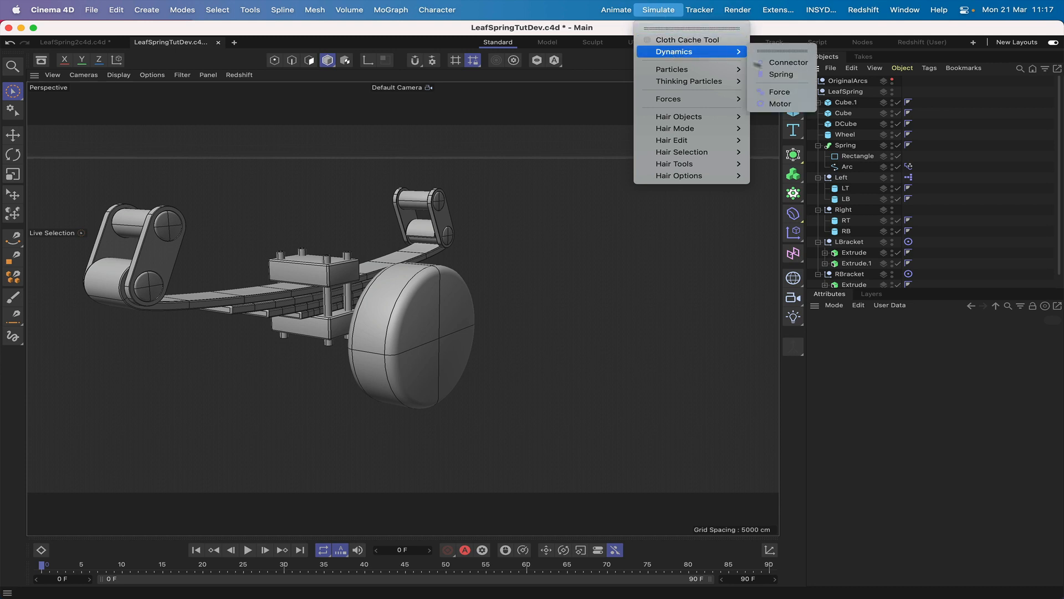
left_click(783, 63)
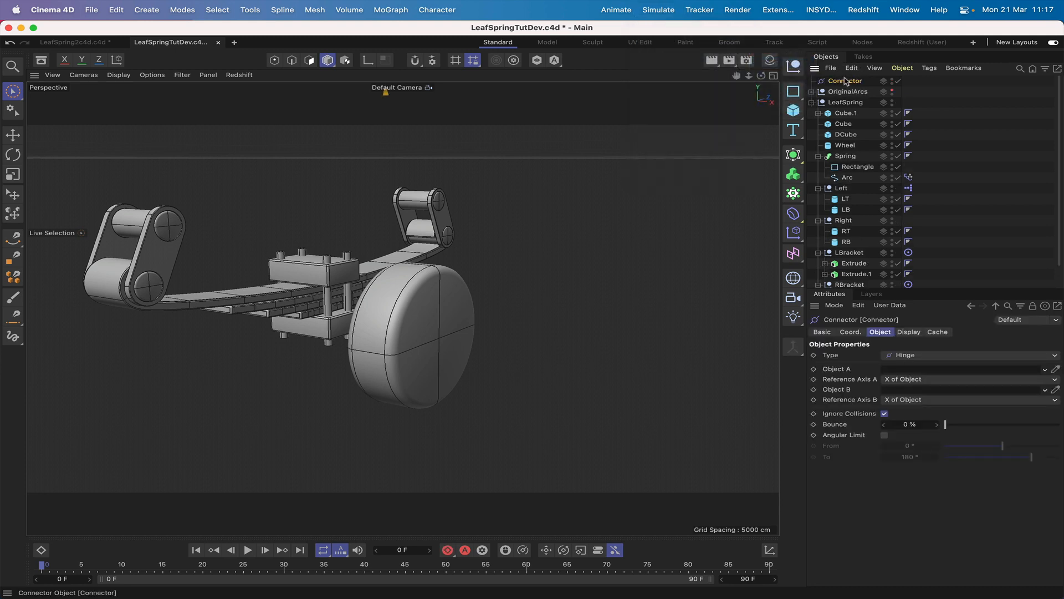
left_click_drag(845, 81, 852, 139)
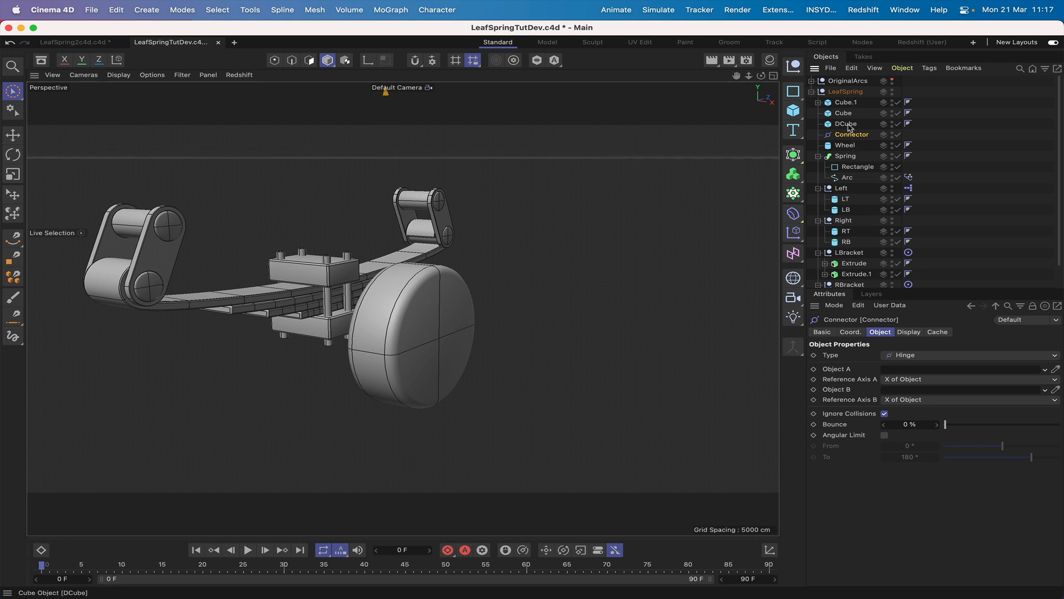
Step: Set the Connector's type to Wheel Suspension and its draw size to 10 cm
left_click(921, 356)
left_click(935, 457)
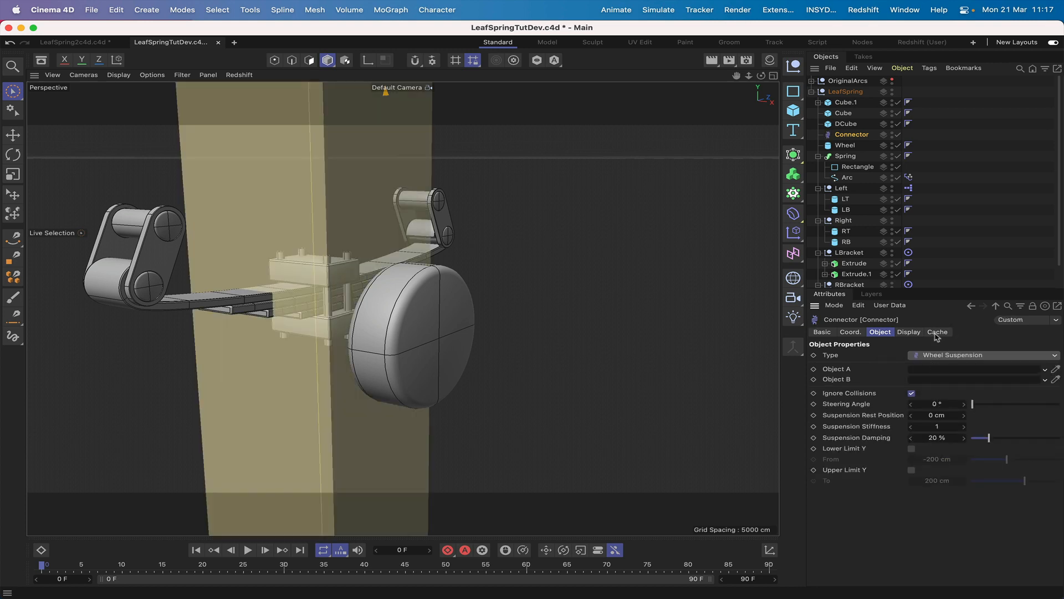
left_click(915, 333)
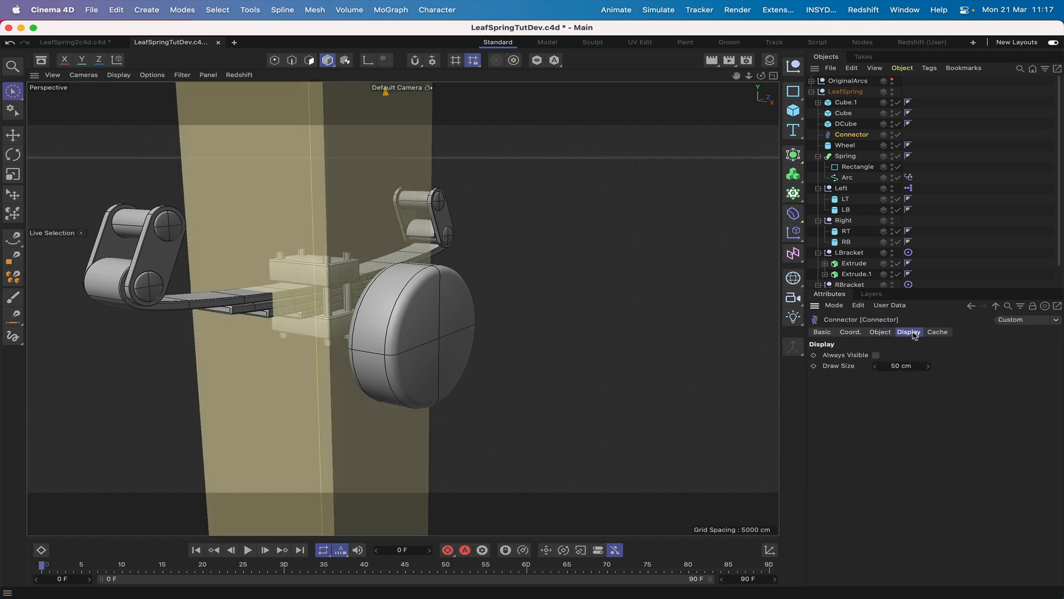
left_click(894, 367)
type("10")
key("Return")
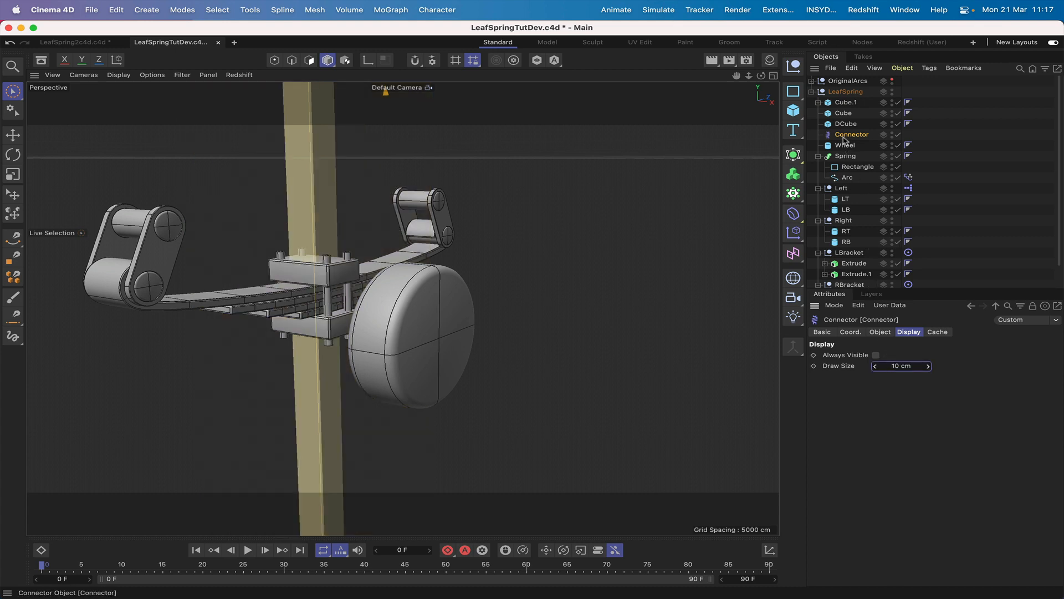
Step: Nest the Connector under Wheel and set its X and Y positions to 0 cm and its heading to -90°
left_click_drag(847, 137, 846, 147)
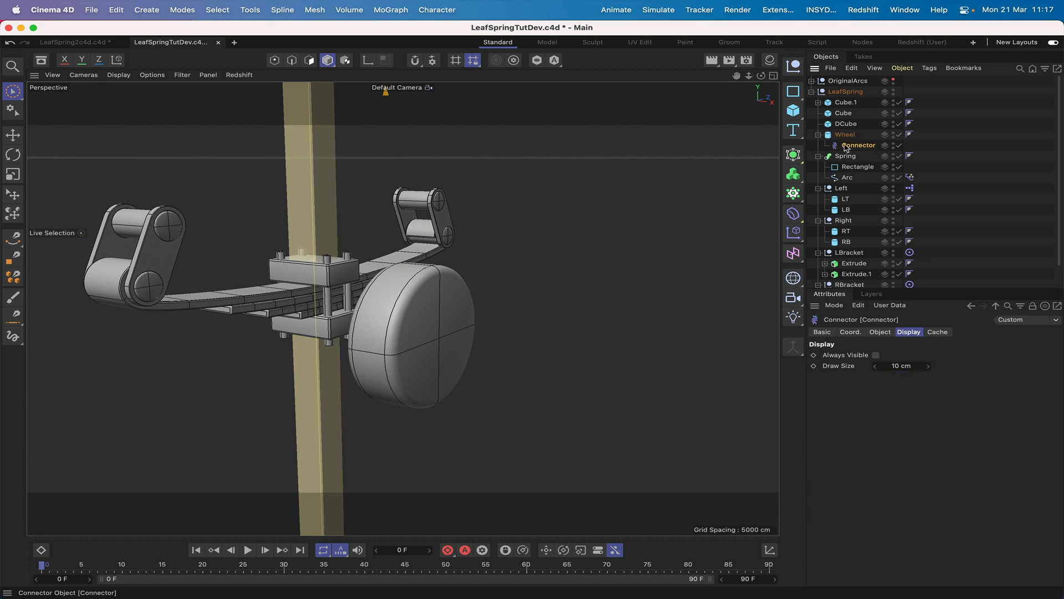
left_click(851, 333)
double_click(869, 356)
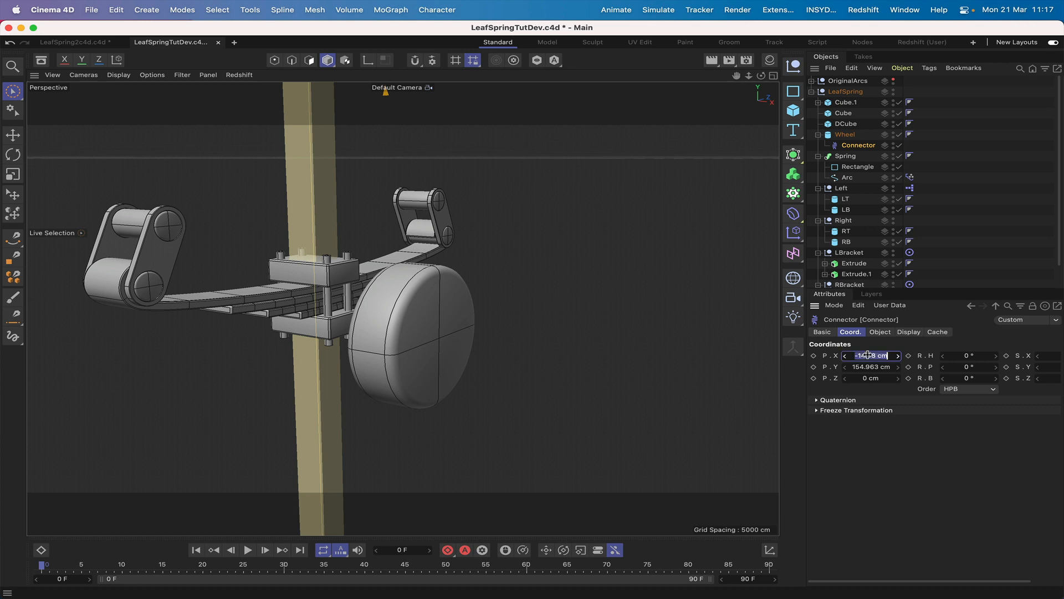
type("0")
key("Return")
double_click(871, 367)
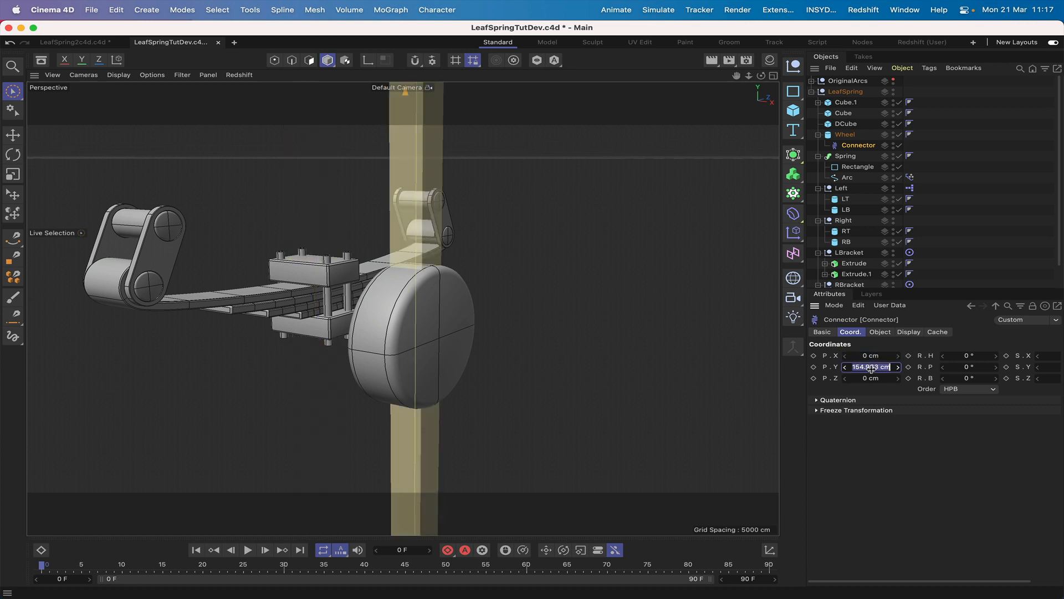
type("0")
key("Return")
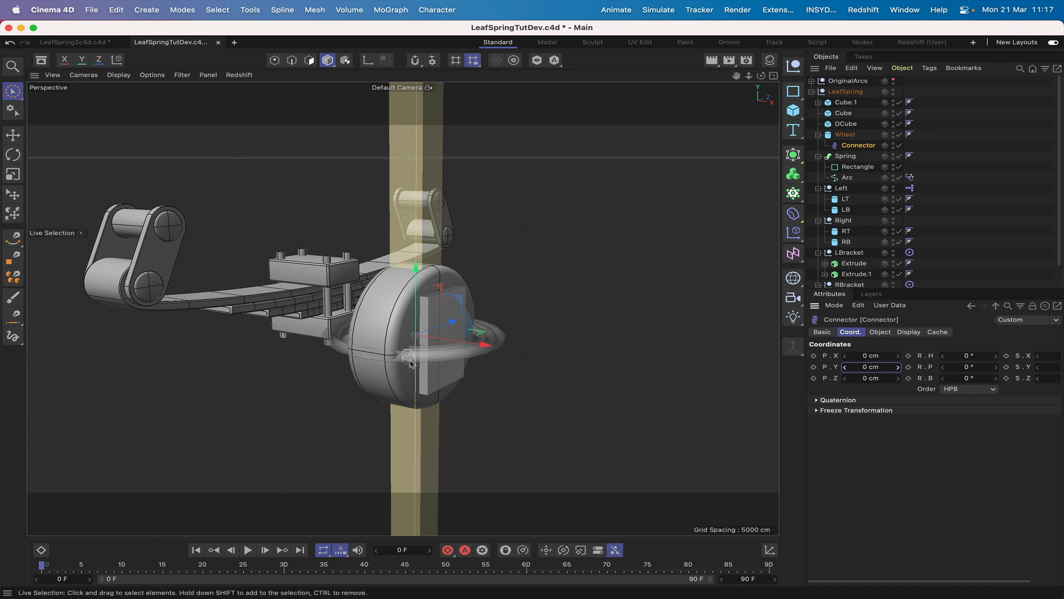
left_click(973, 358)
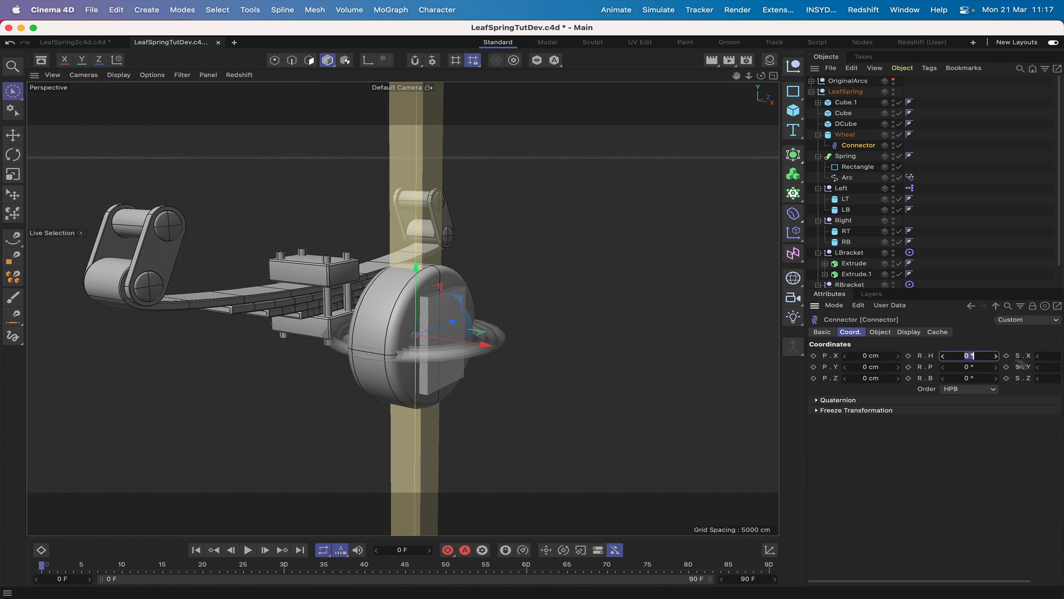
key("Return")
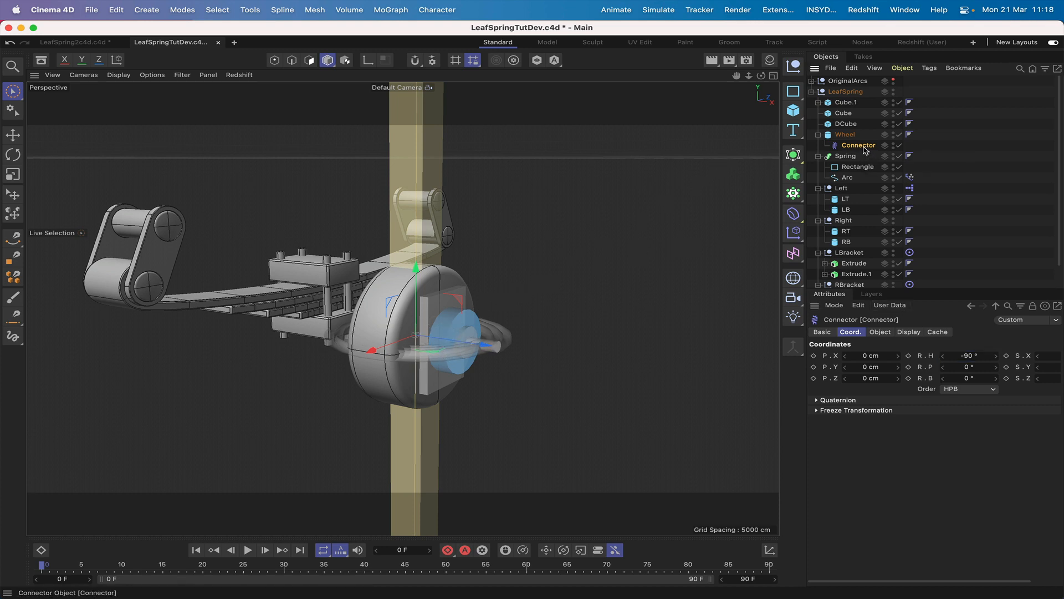
Step: Enable the Connector's lower and upper Y limits, ranging from 0 cm to 3 cm
left_click(885, 332)
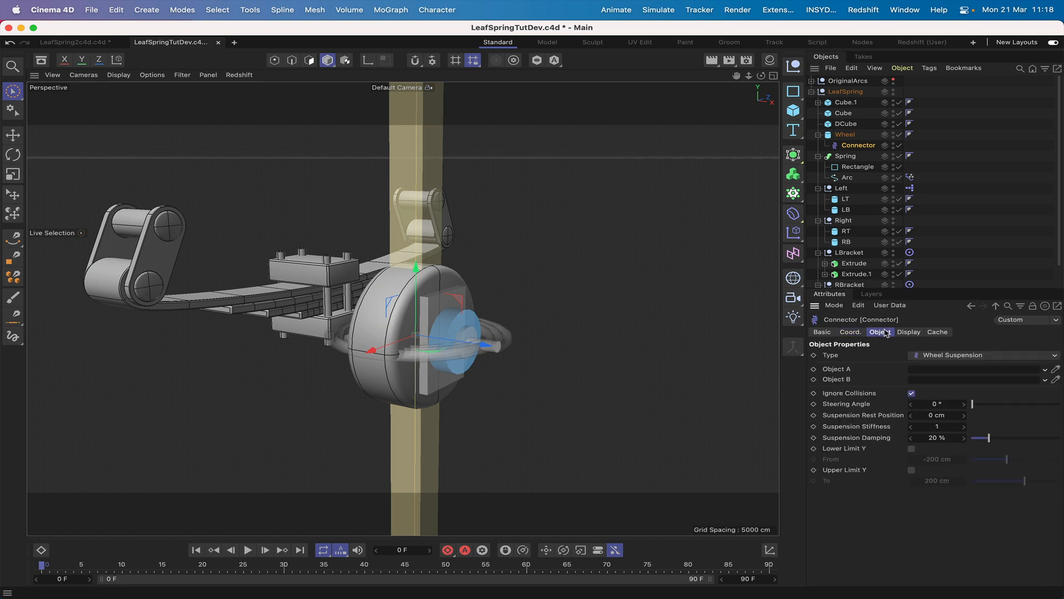
left_click(912, 449)
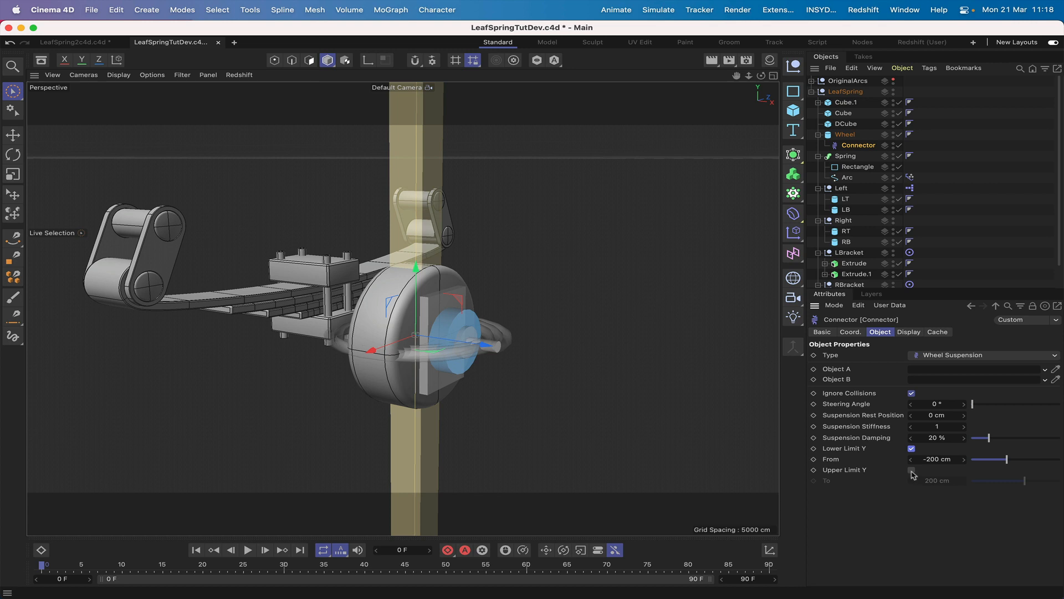
left_click(912, 471)
left_click(936, 460)
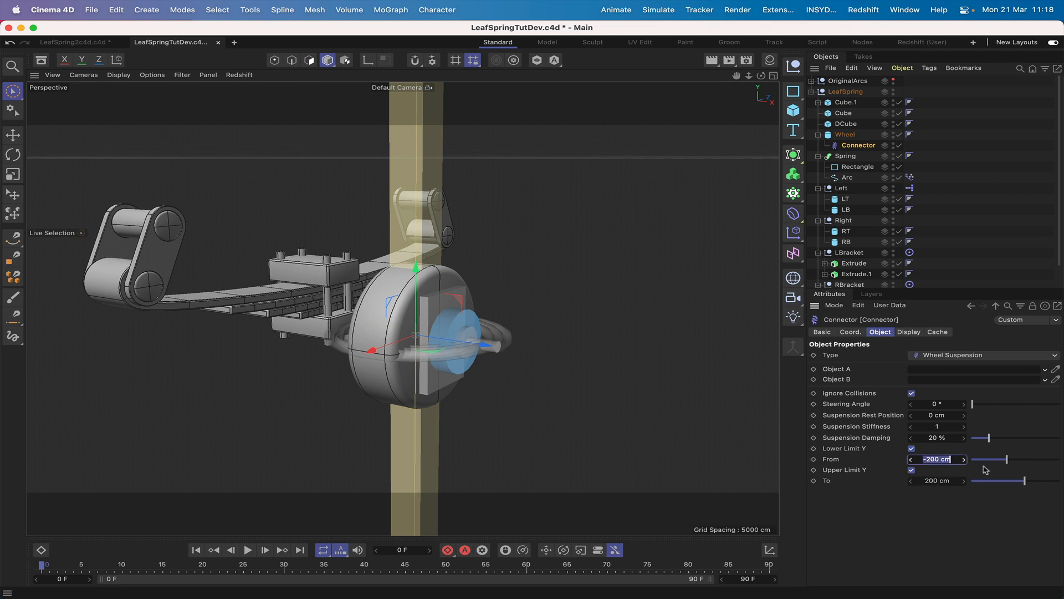
type("0")
key("Return")
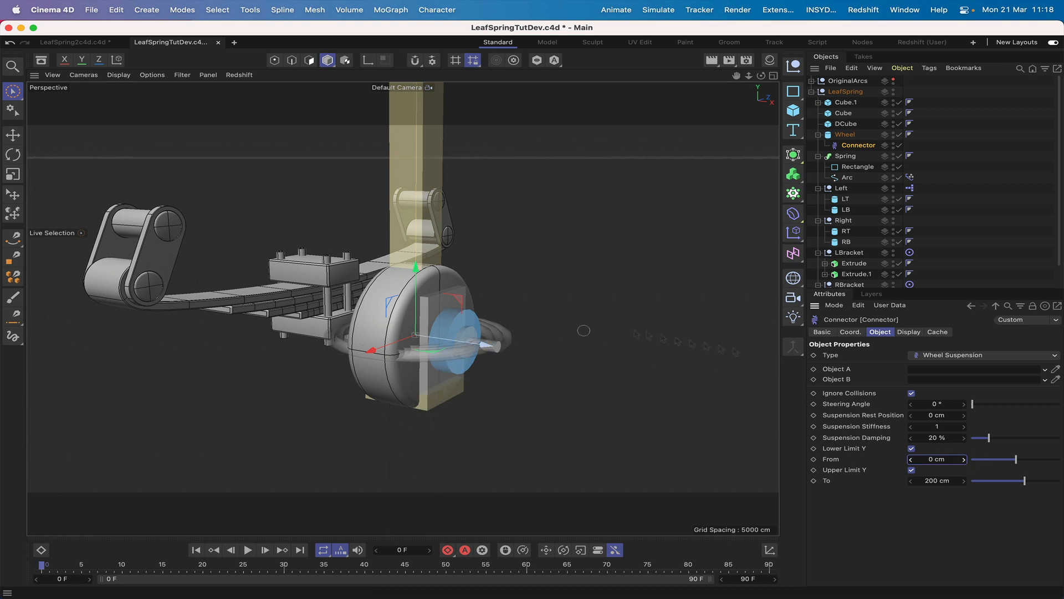
left_click(933, 481)
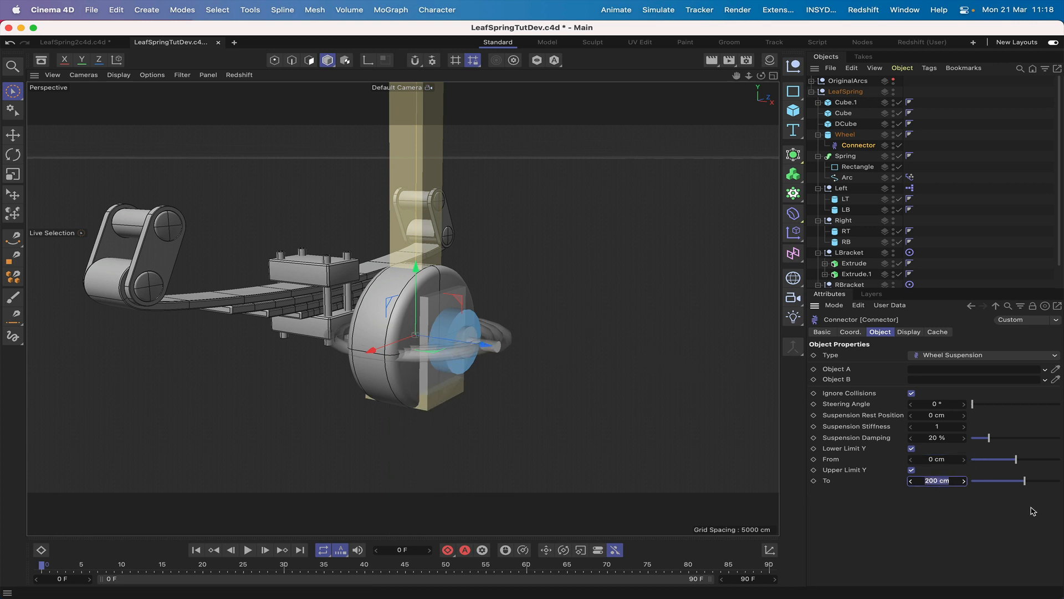
type("3")
key("Return")
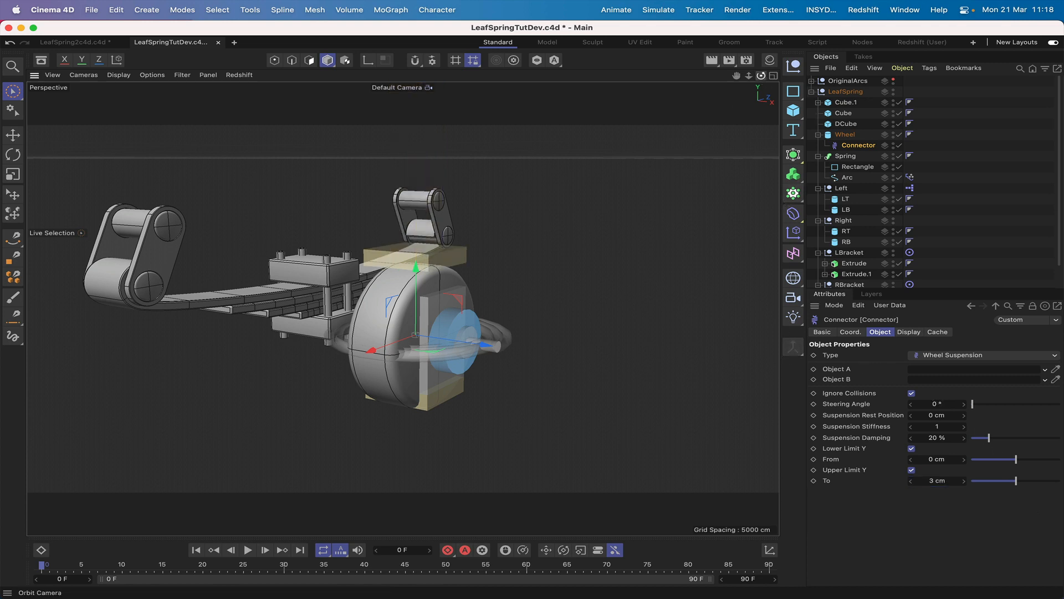
Step: Move the Connector back out between DCube and Wheel, with DCube assigned as its Object A and Wheel as Object B
left_click_drag(761, 76, 685, 79)
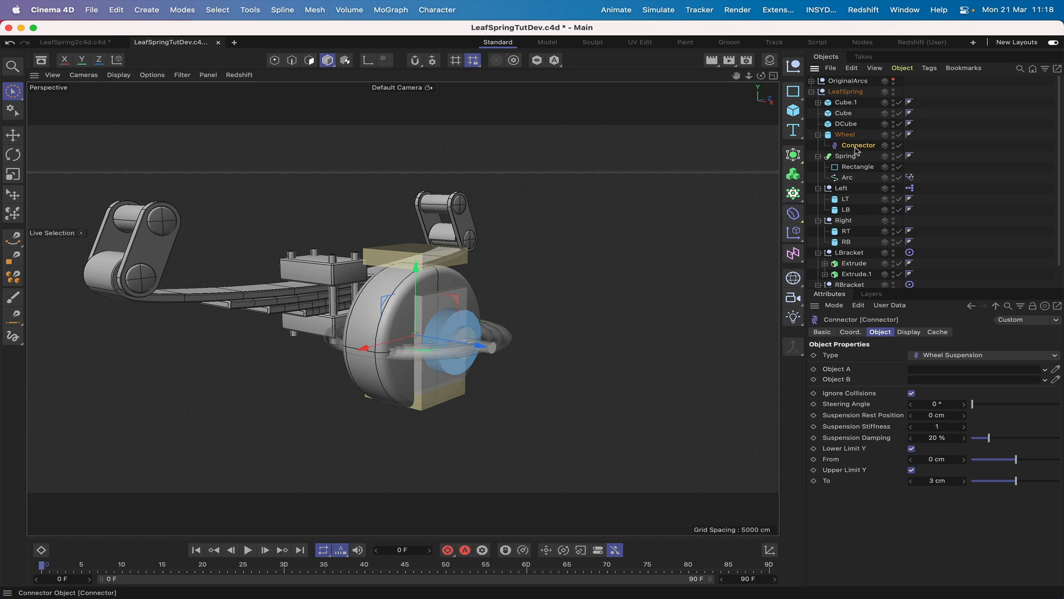
left_click_drag(858, 151, 934, 368)
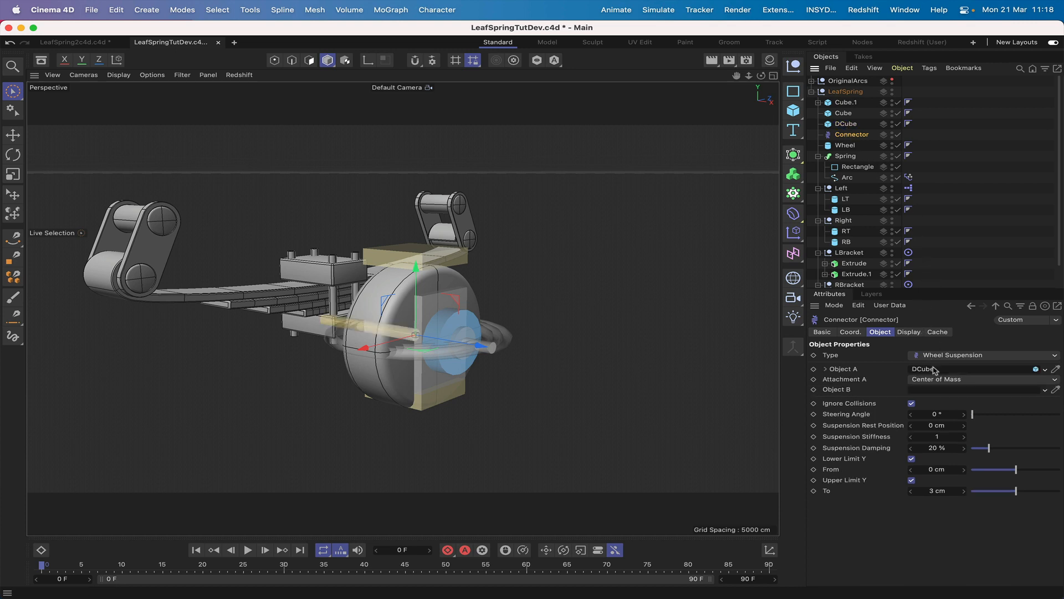
left_click_drag(847, 147, 943, 390)
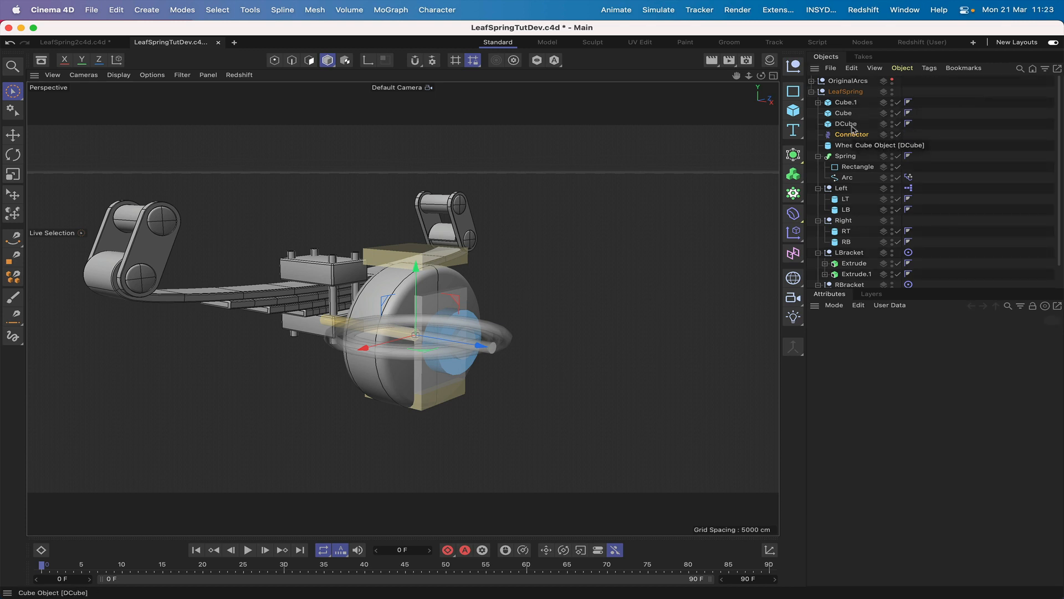
Step: Add a Rigid Body simulation tag to DCube
left_click(832, 124)
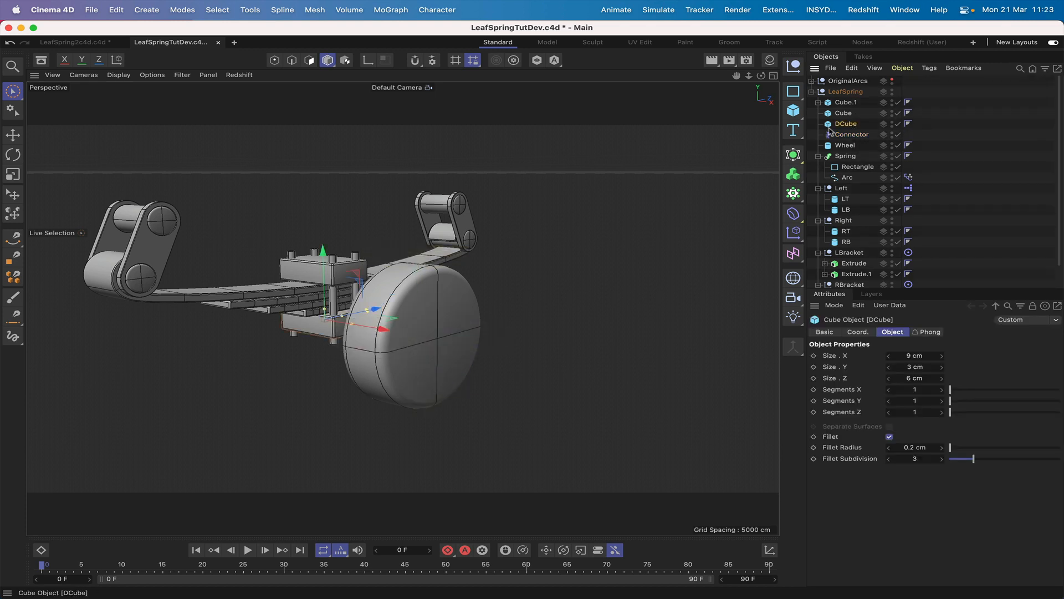
left_click(929, 67)
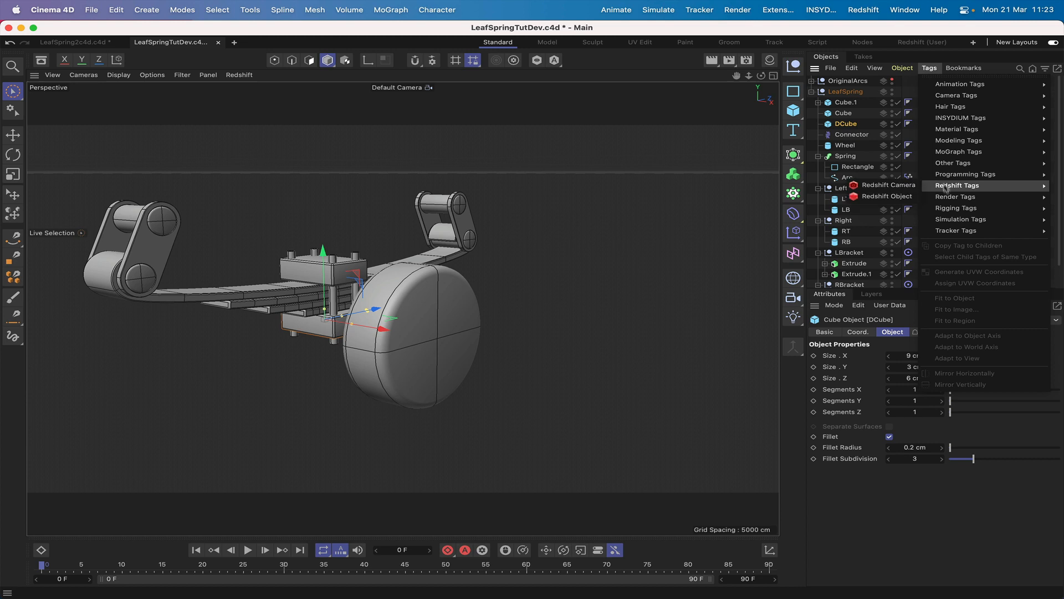
mouse_move(950, 209)
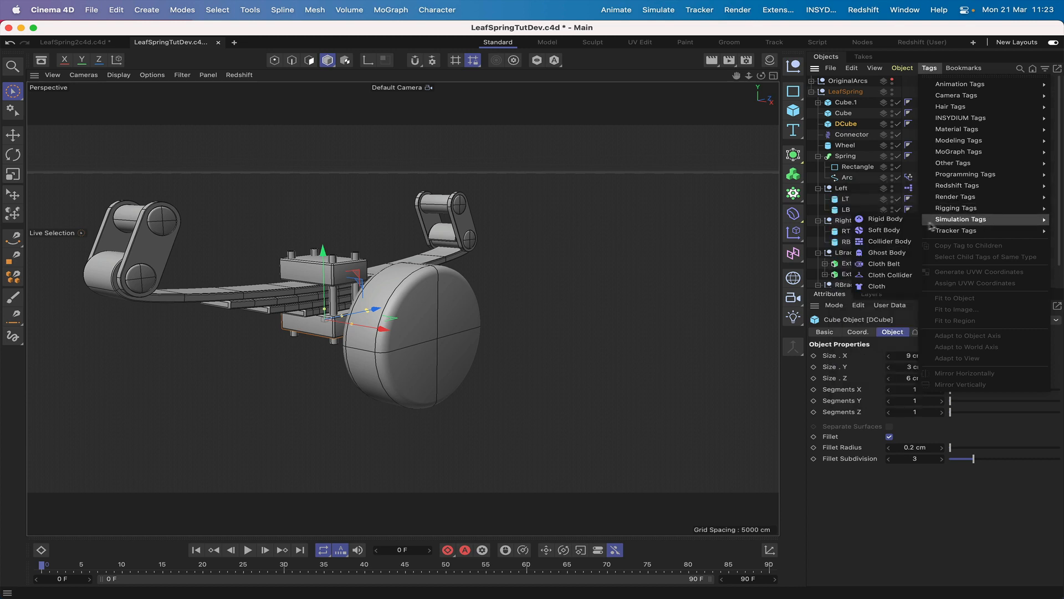
left_click(886, 219)
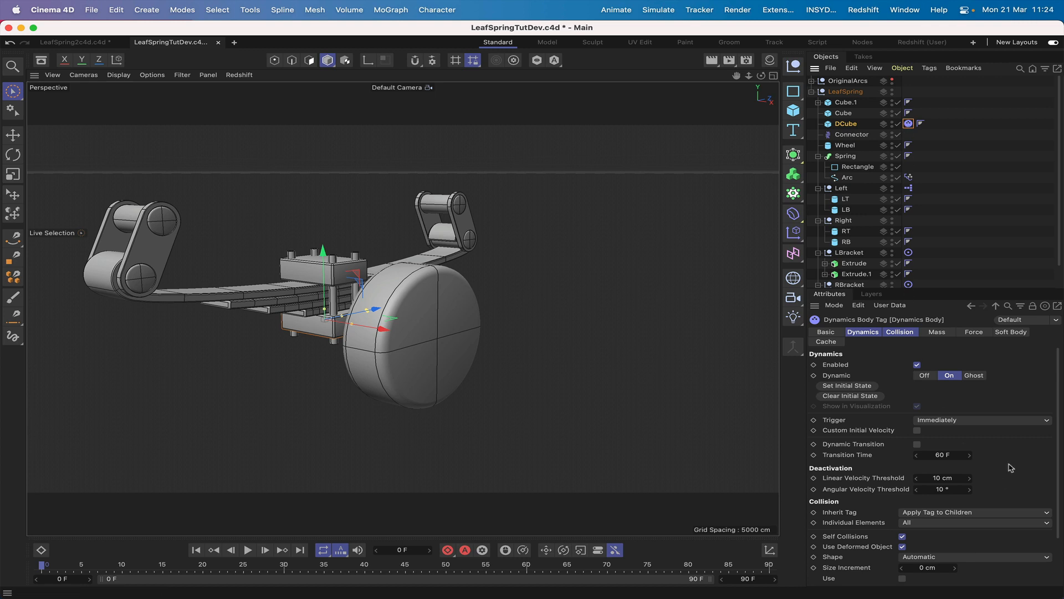
scroll(1009, 467, "down", 4)
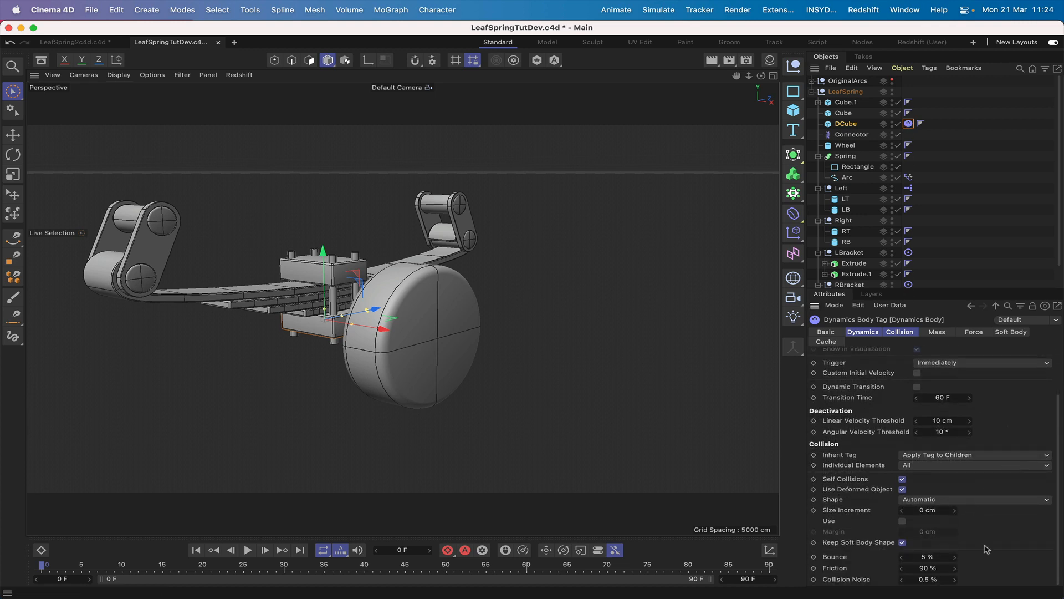
Step: Set the collision shape of DCube's dynamics tag to Static Mesh
left_click(981, 501)
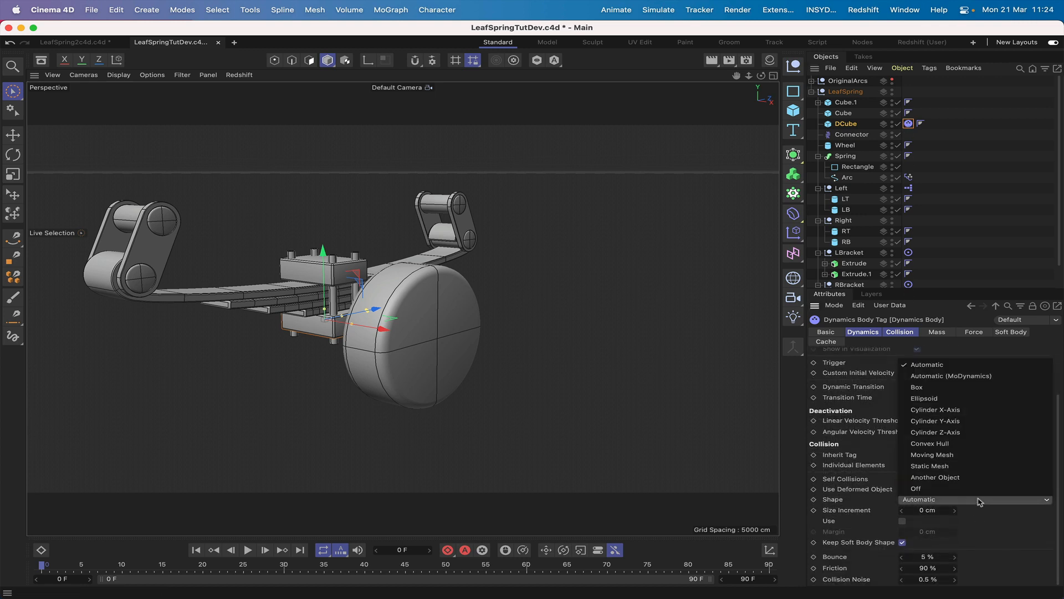
left_click(980, 470)
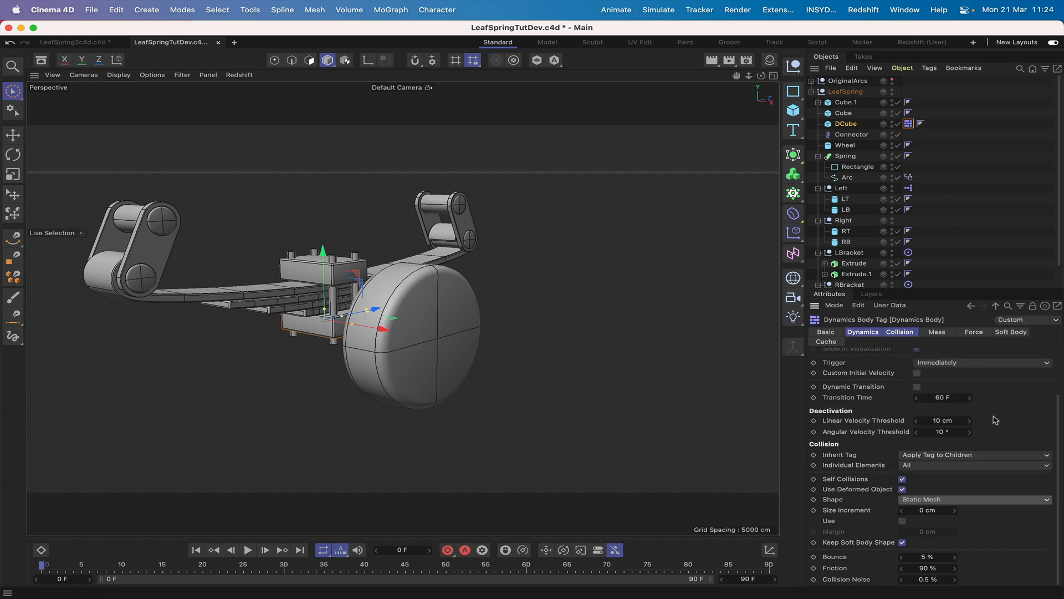
scroll(995, 420, "up", 4)
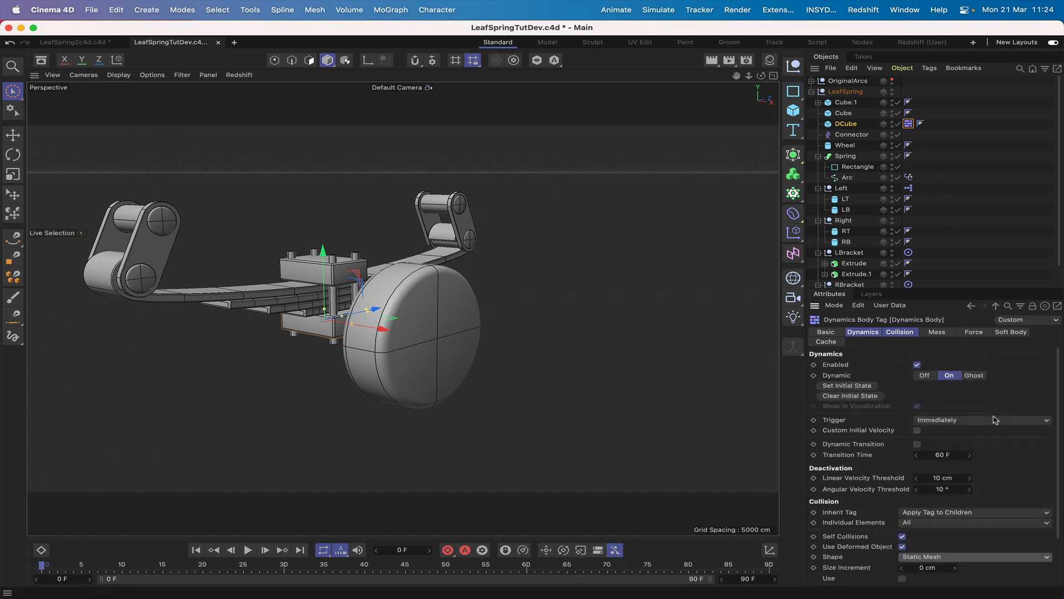
Step: Add a Rigid Body simulation tag to Wheel and play the timeline briefly to test the dynamics
left_click(846, 146)
left_click(930, 68)
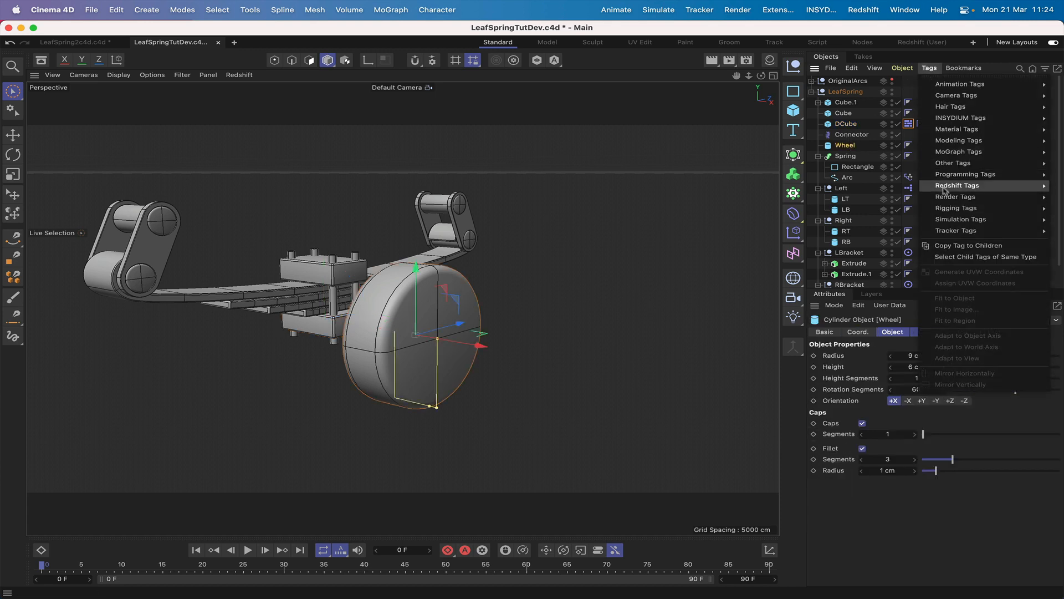
mouse_move(954, 219)
left_click(891, 223)
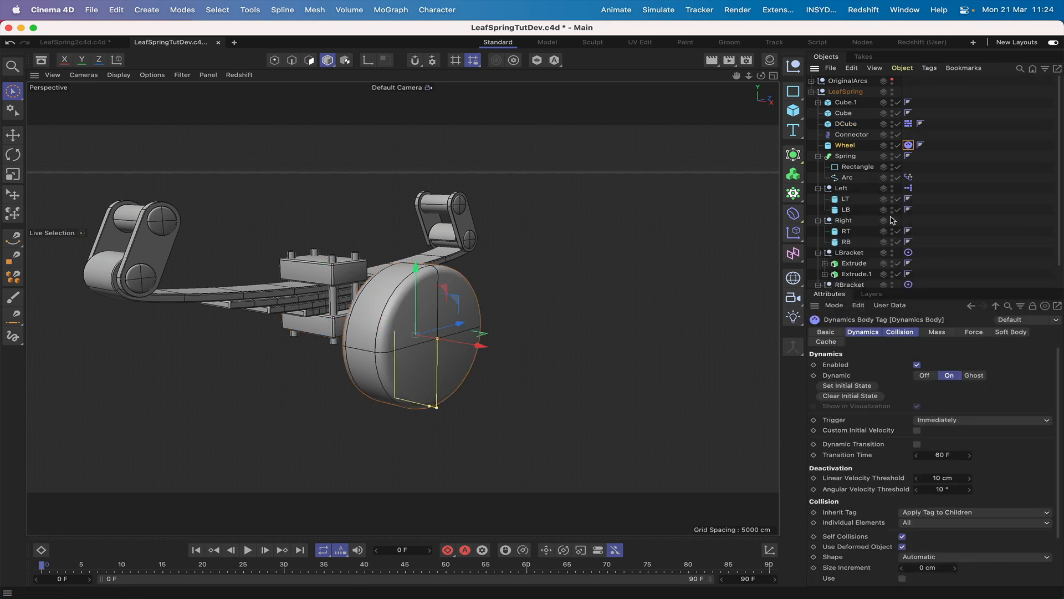
scroll(998, 453, "down", 3)
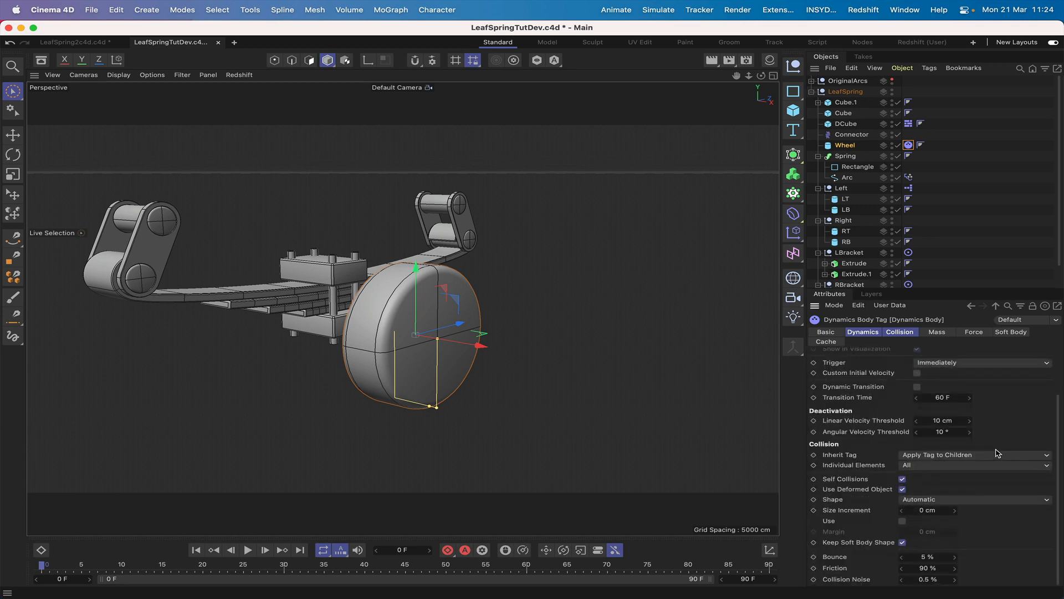
scroll(998, 453, "up", 3)
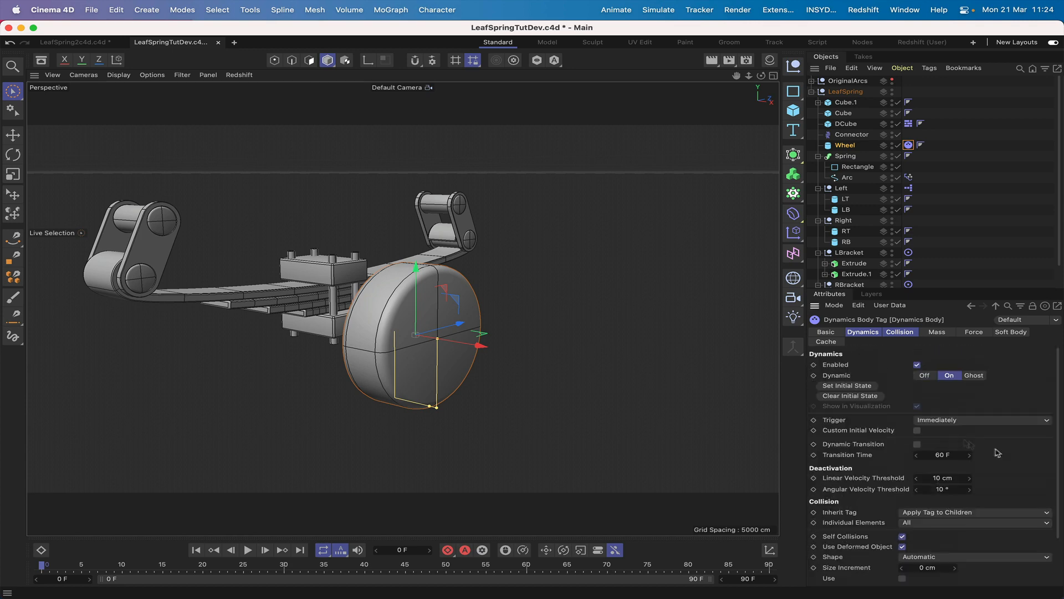
left_click(248, 550)
left_click(248, 551)
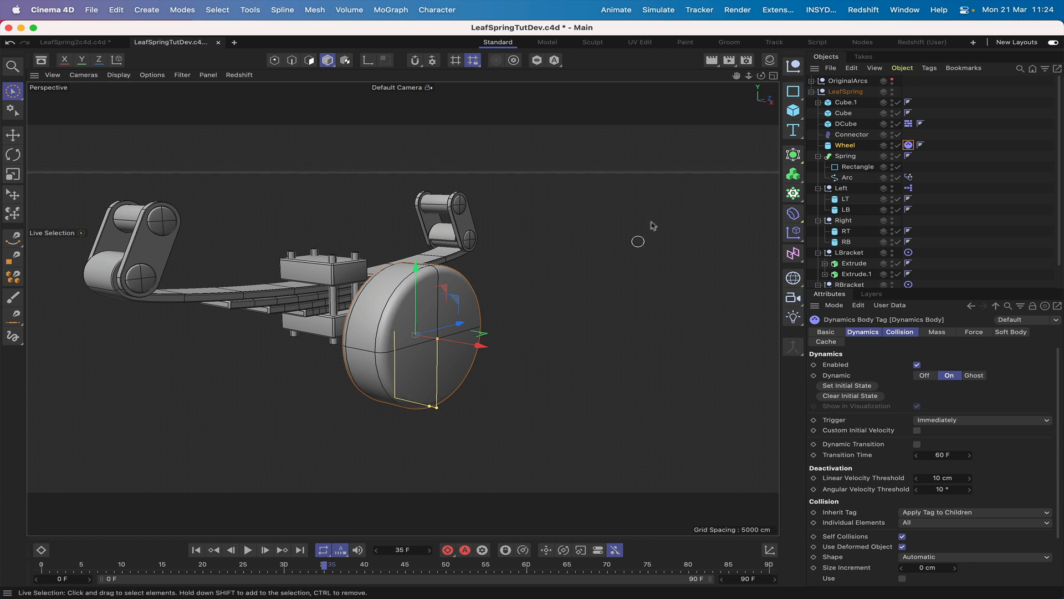
Step: Add a Plane and lower it until it lies just beneath the bottom of the wheel
left_click(794, 111)
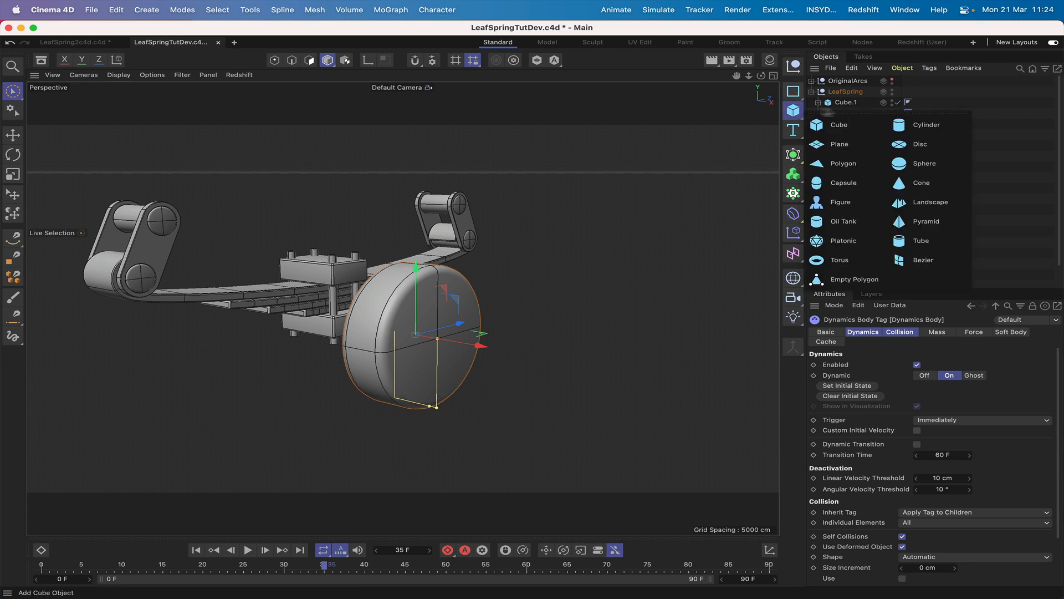
left_click(852, 145)
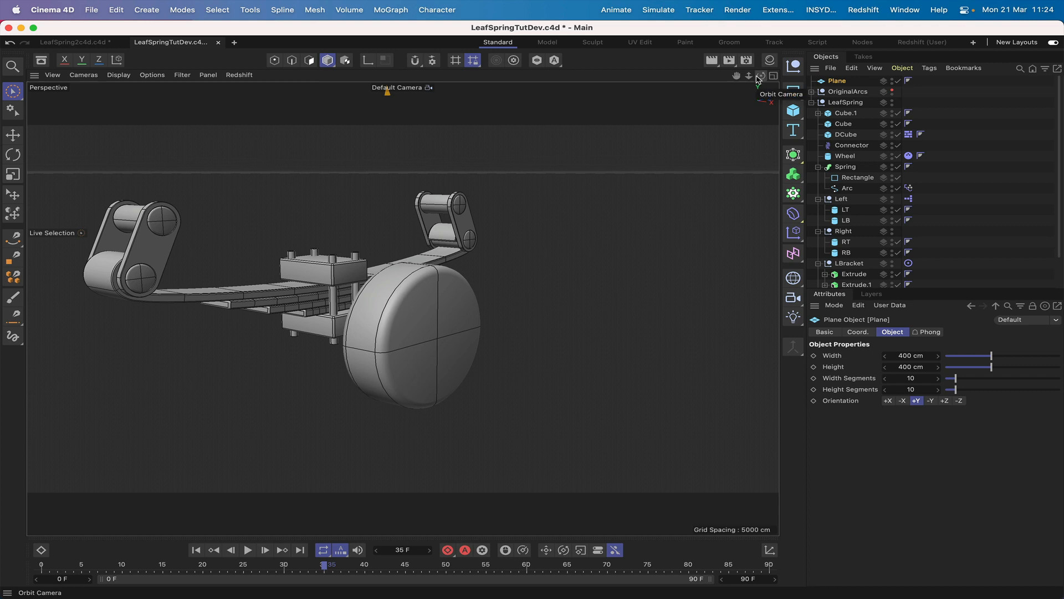
key("h")
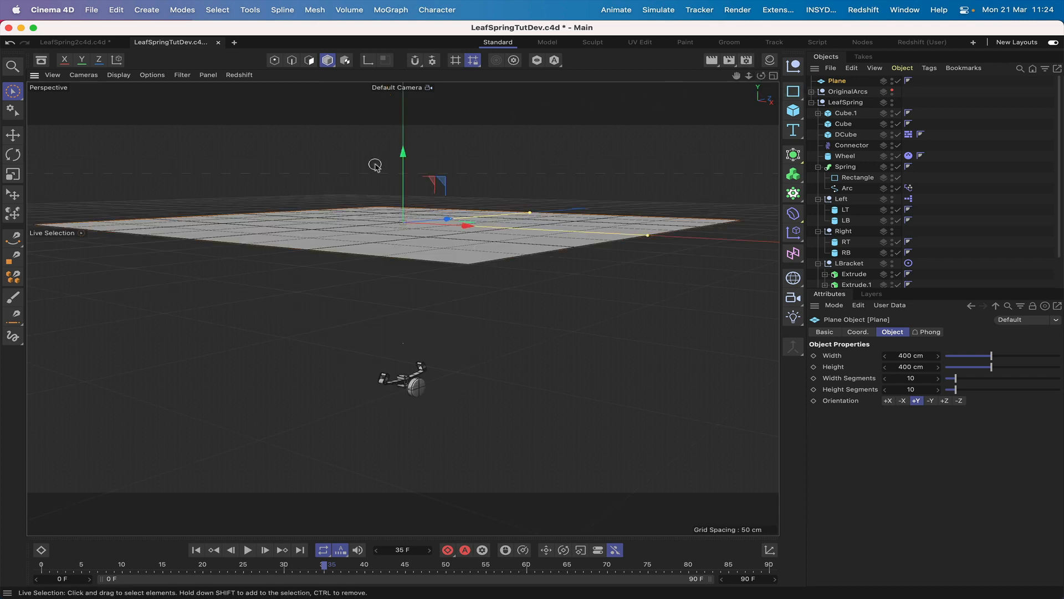
left_click_drag(403, 157, 382, 333)
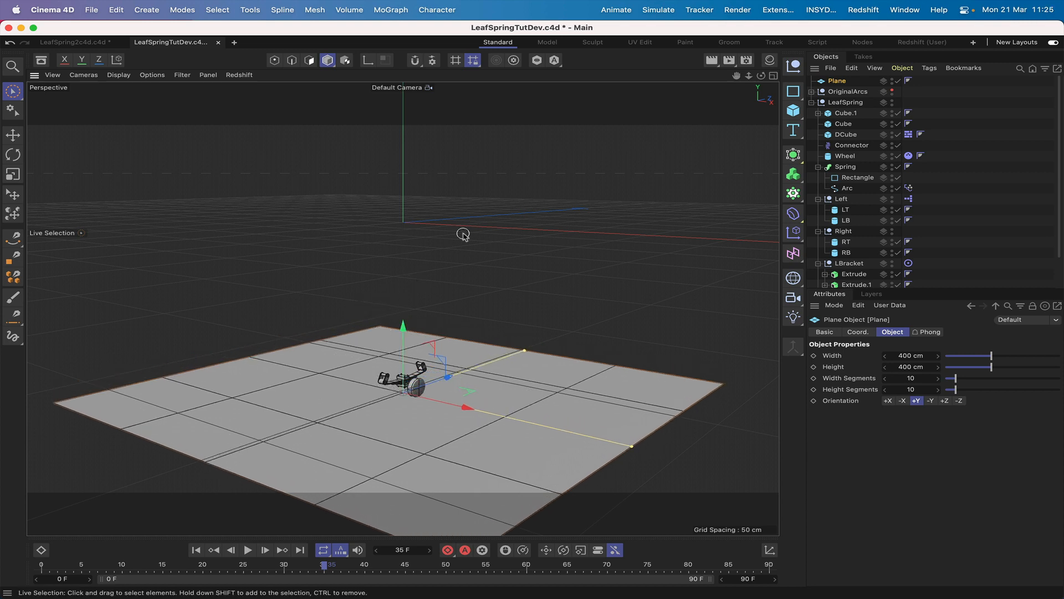
key("F3")
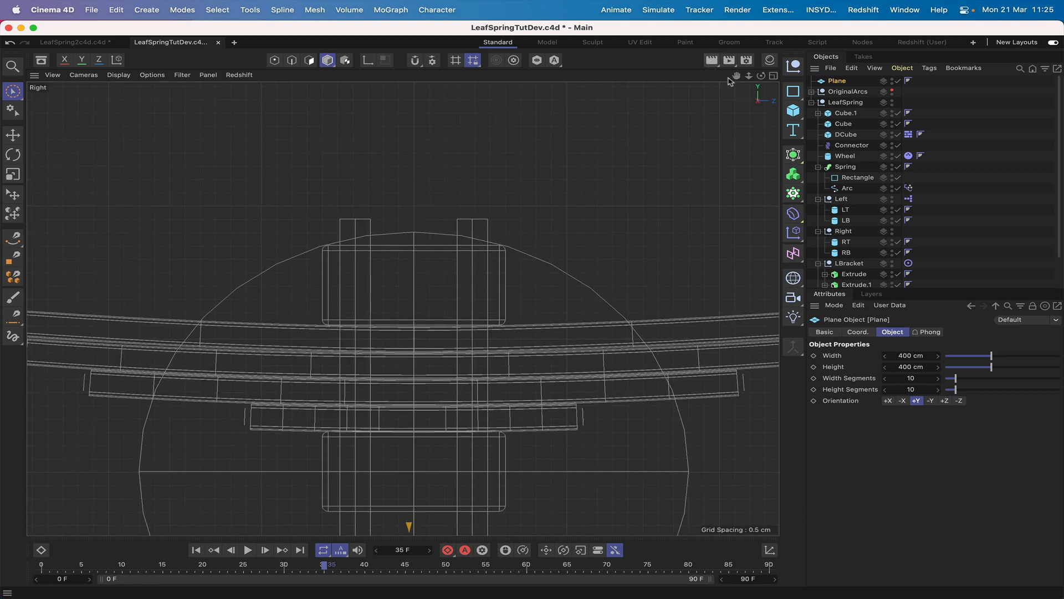
left_click_drag(736, 76, 719, 2)
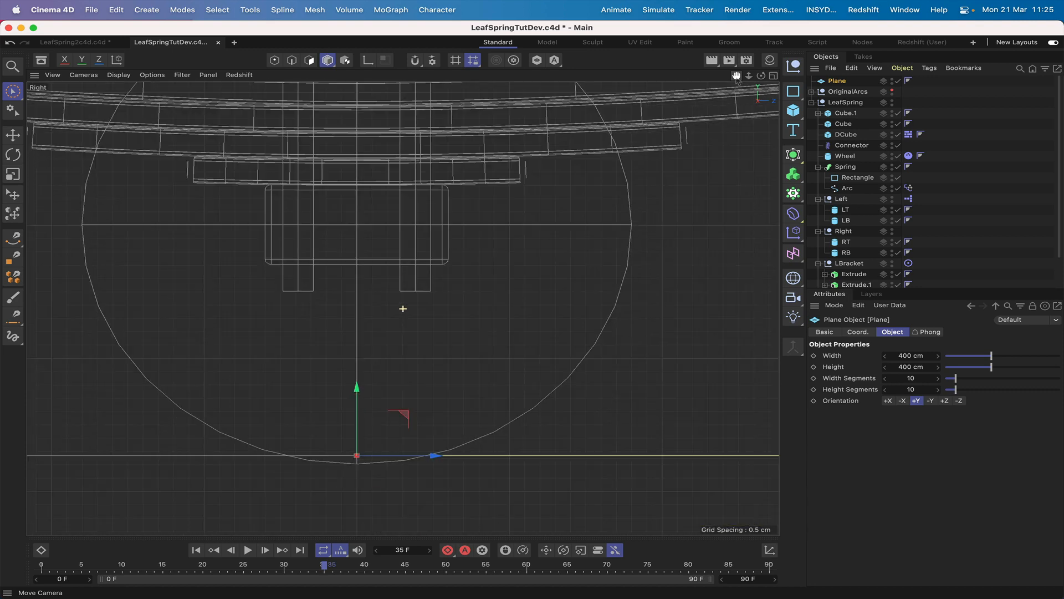
left_click_drag(357, 389, 358, 401)
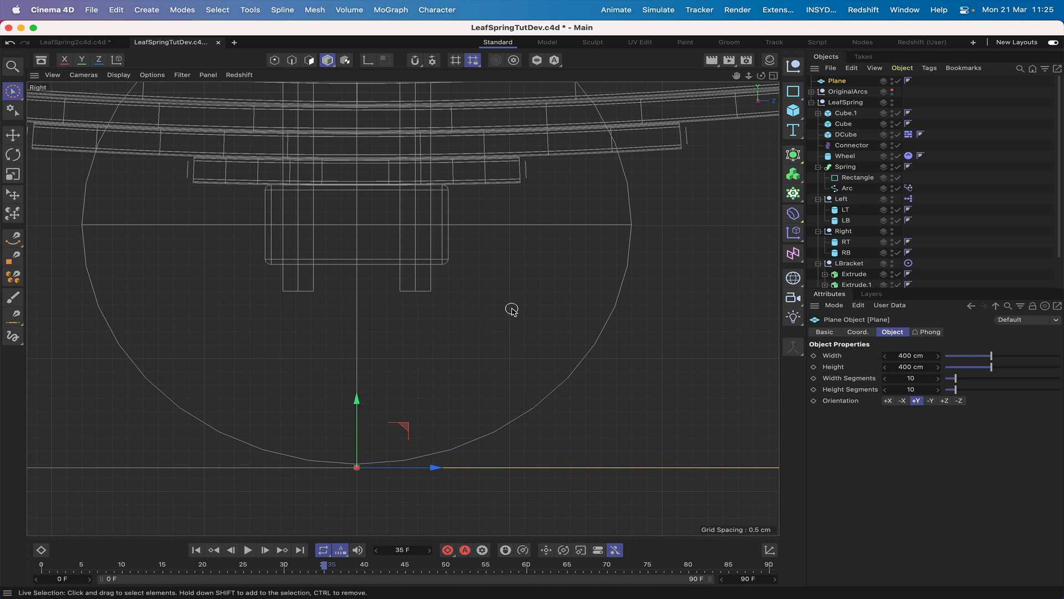
key("F1")
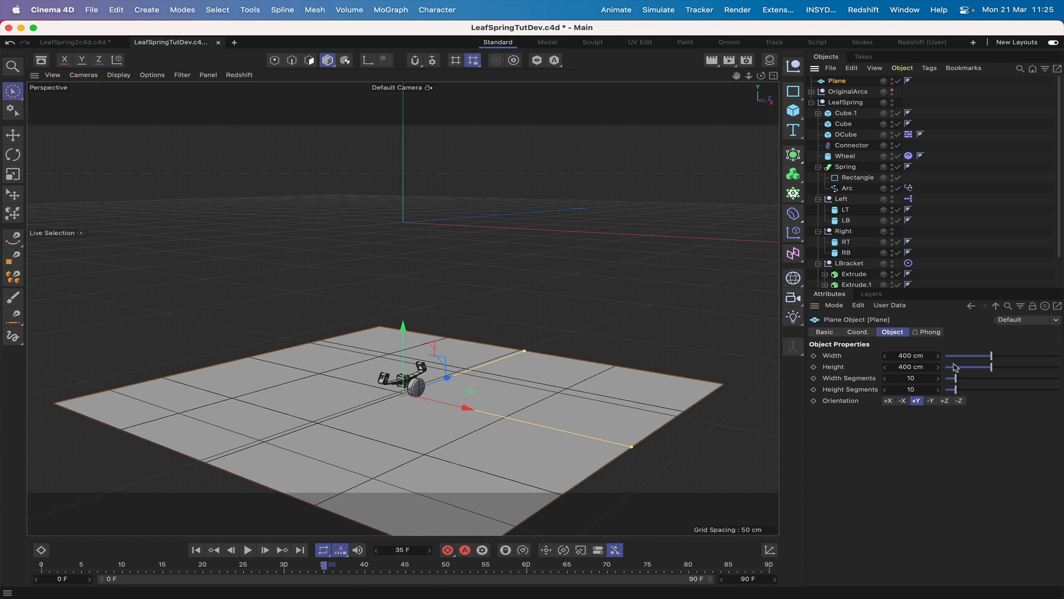
Step: Set the Plane's height to 250 cm and its width to 45 cm
left_click_drag(981, 368, 976, 372)
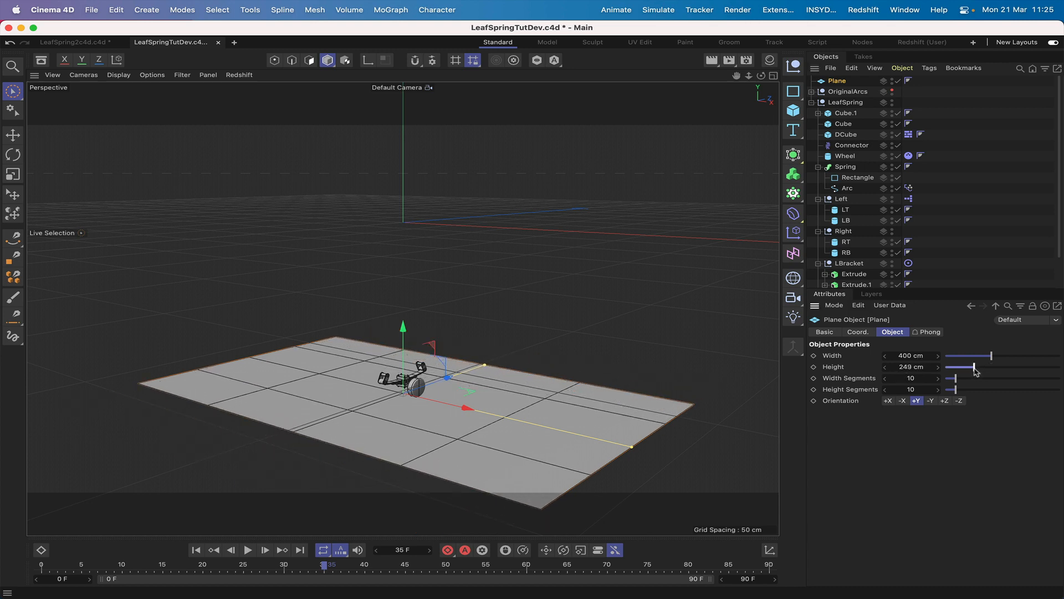
left_click(939, 367)
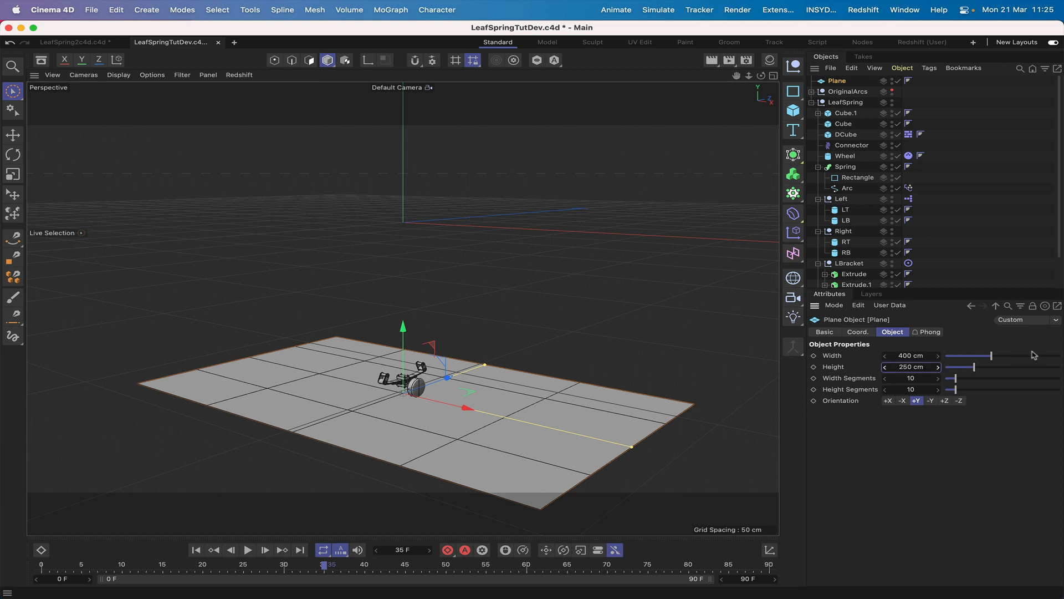
left_click_drag(988, 357, 952, 363)
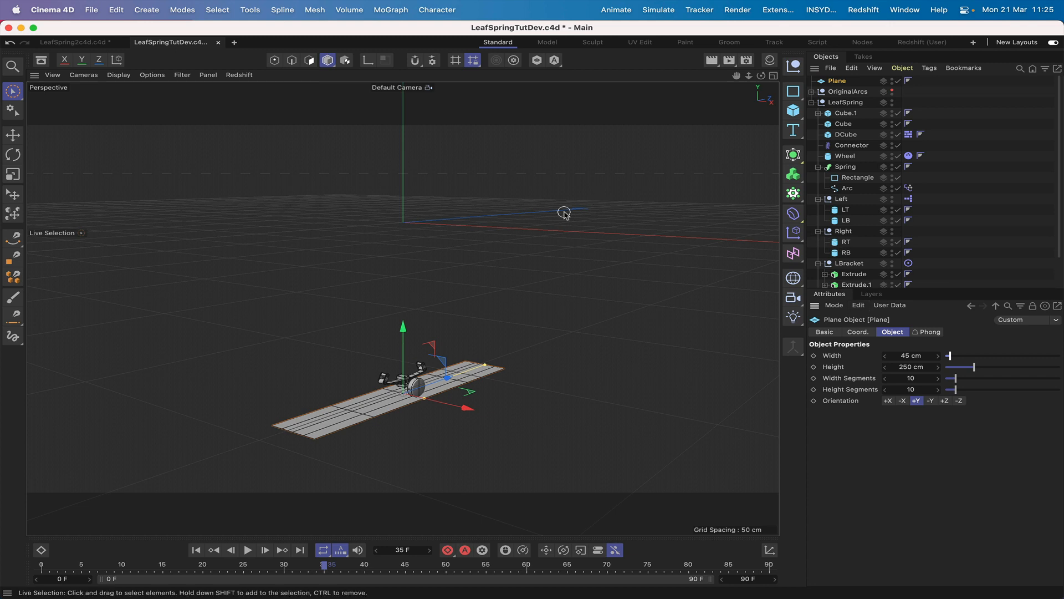
Step: Display objects in wireframe mode and set the Plane's width segments to 1 and height segments to 20
left_click(119, 75)
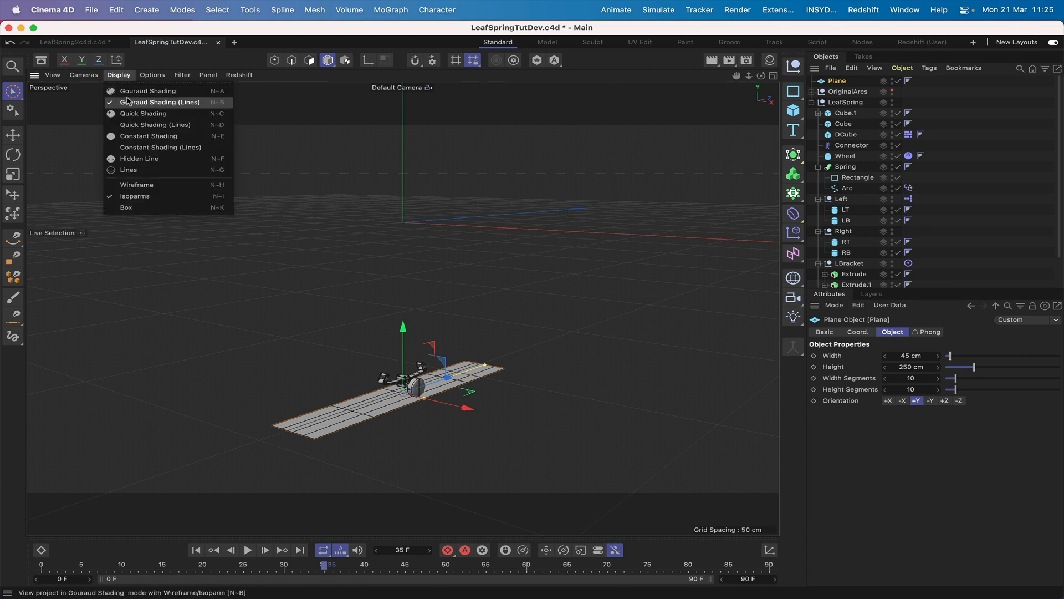
left_click(133, 183)
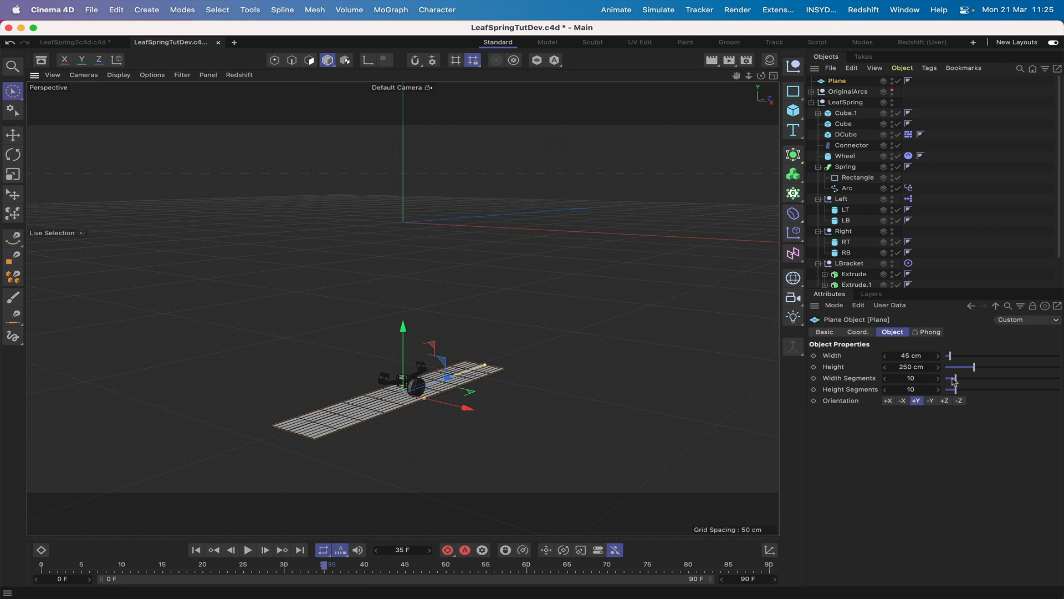
left_click_drag(954, 381, 946, 382)
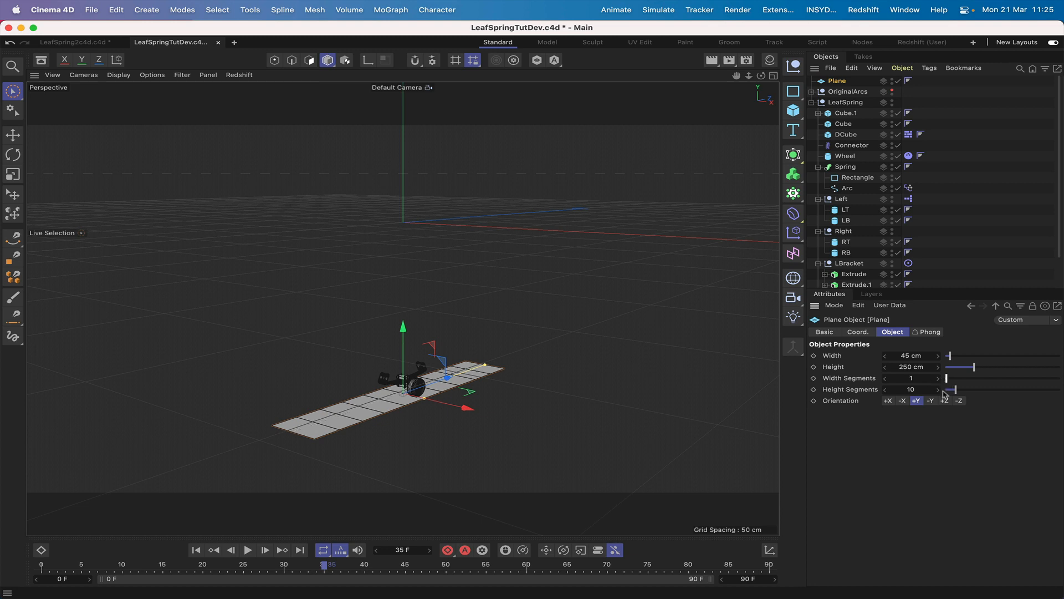
left_click_drag(956, 391, 954, 390)
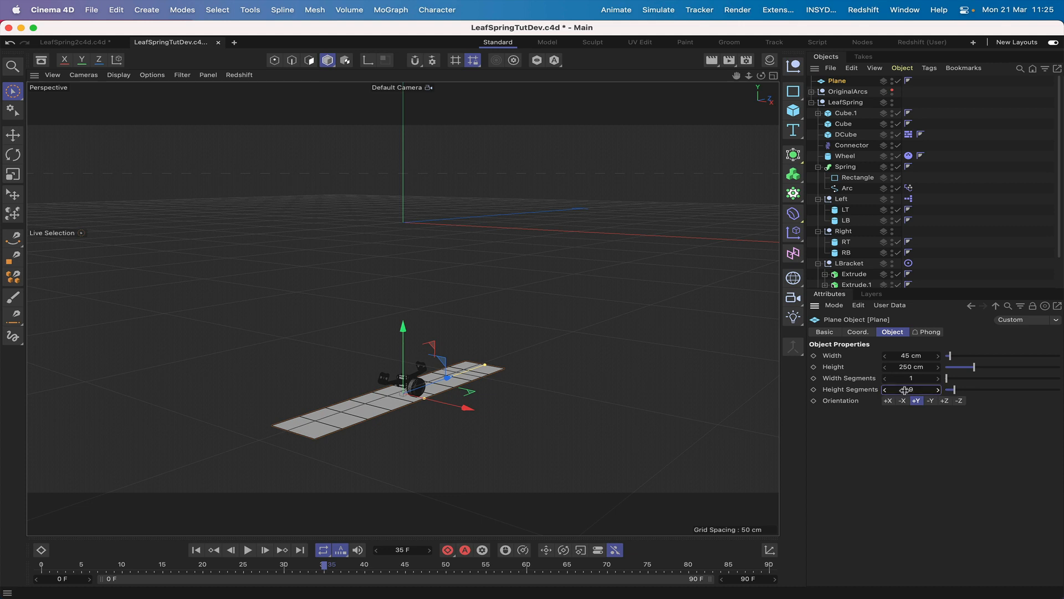
key("Return")
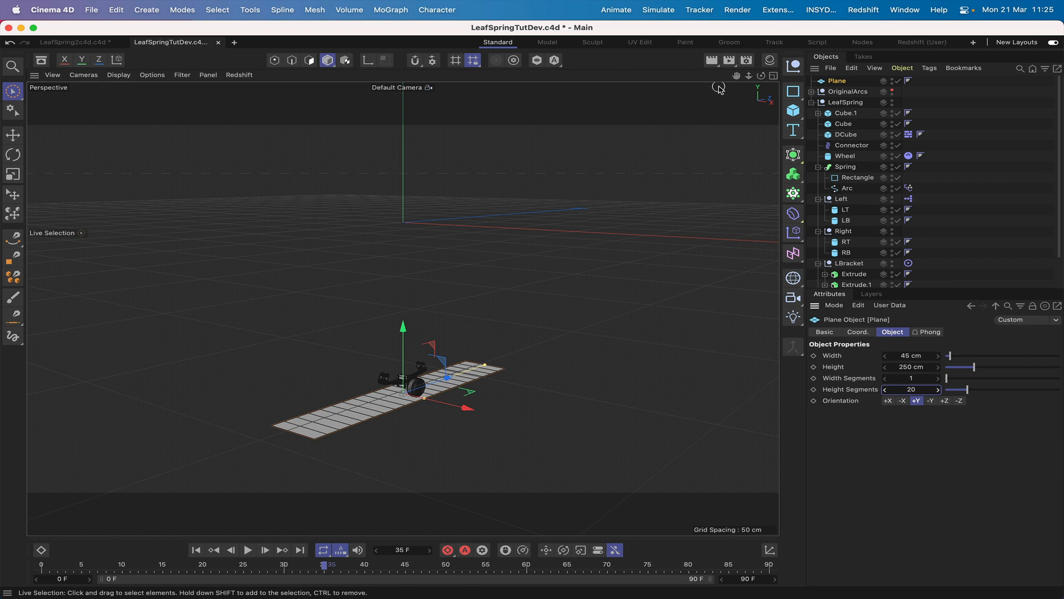
Step: Make the Plane editable and add a Collider Body simulation tag to it
key("c")
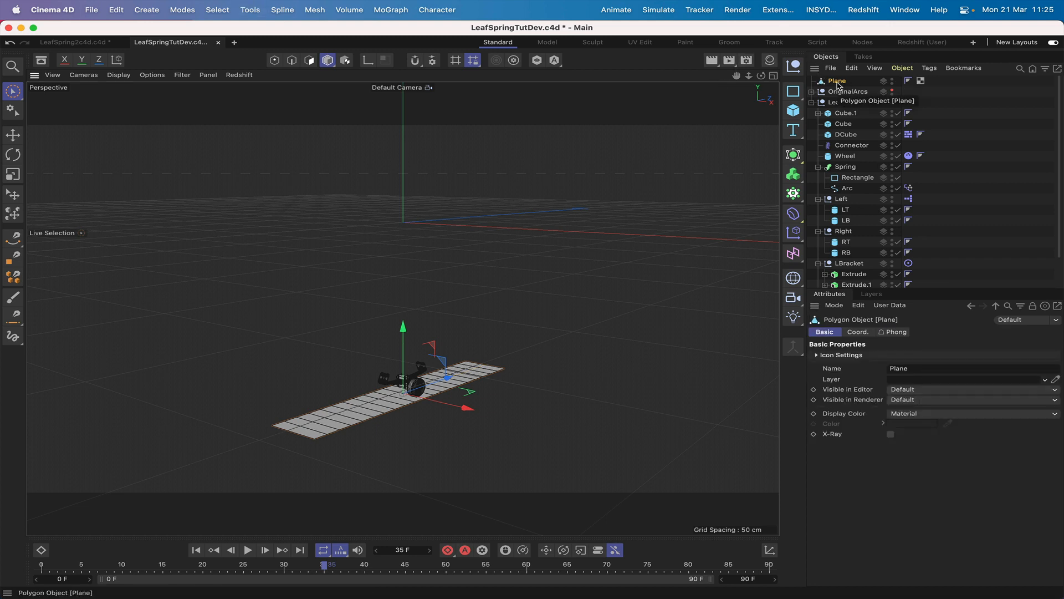
left_click(930, 69)
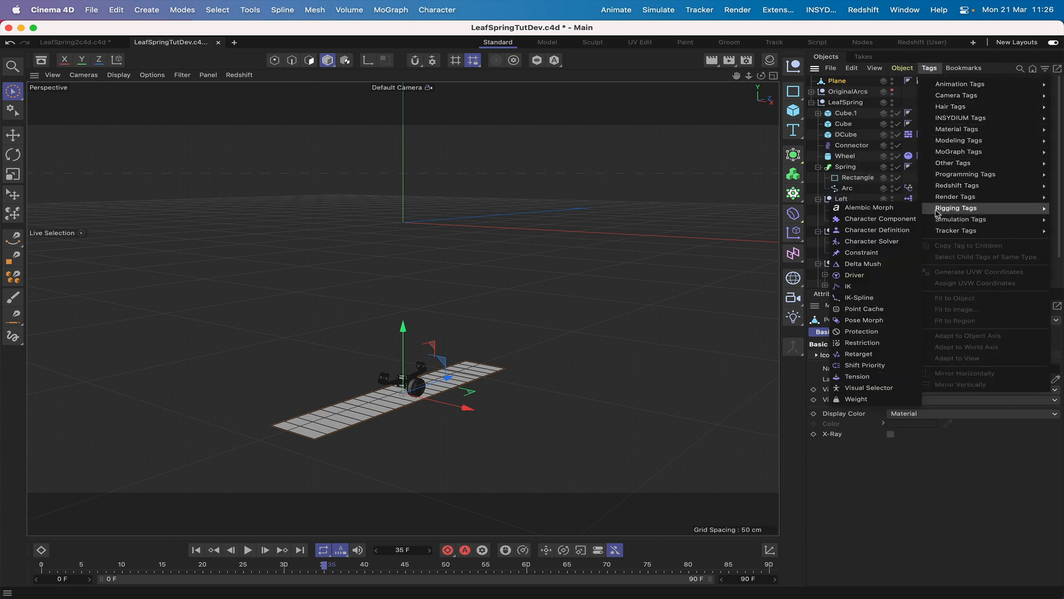
mouse_move(937, 222)
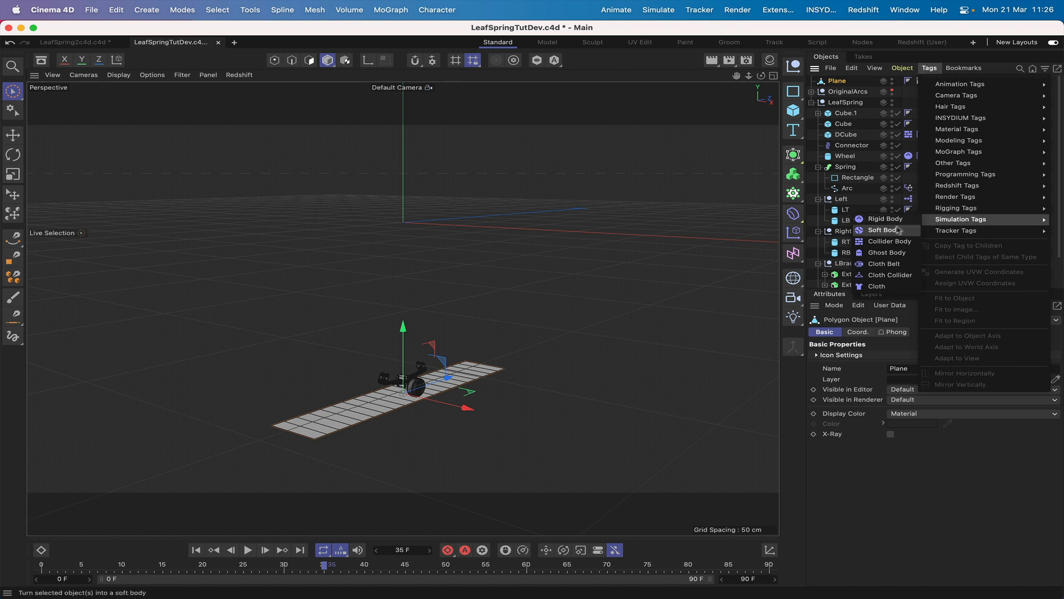
left_click(890, 241)
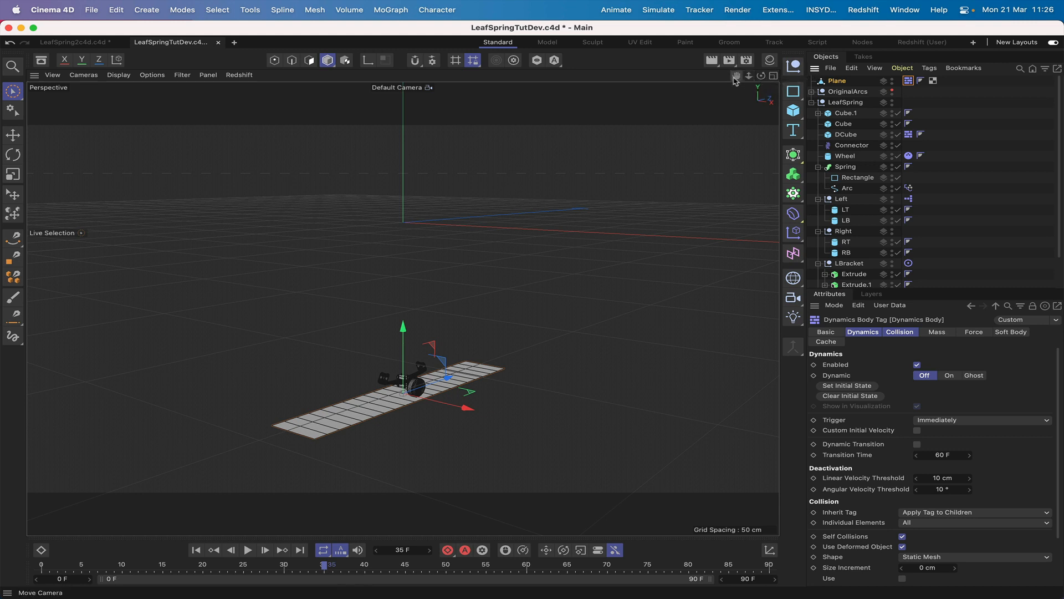
Step: Slide the Plane along its Z axis until one end lies under the wheel and the strip extends ahead of it
right_click_drag(737, 76, 785, 75)
left_click_drag(737, 75, 744, 5)
right_click_drag(737, 75, 790, 76)
mouse_move(736, 75)
left_mouse_down()
mouse_move(744, 40)
mouse_move(743, 68)
left_mouse_up()
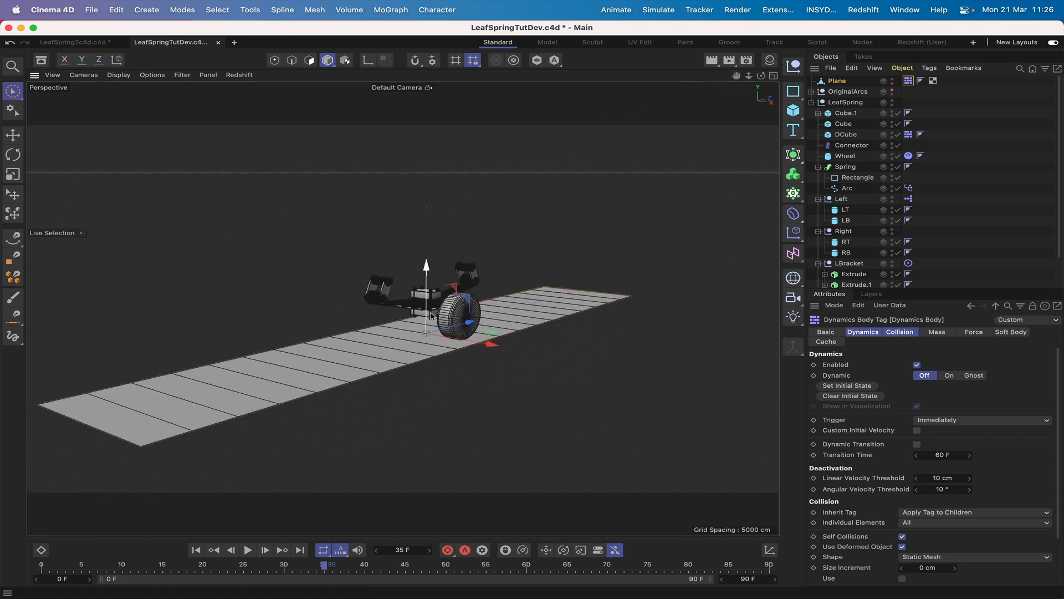
left_click_drag(474, 324, 239, 505)
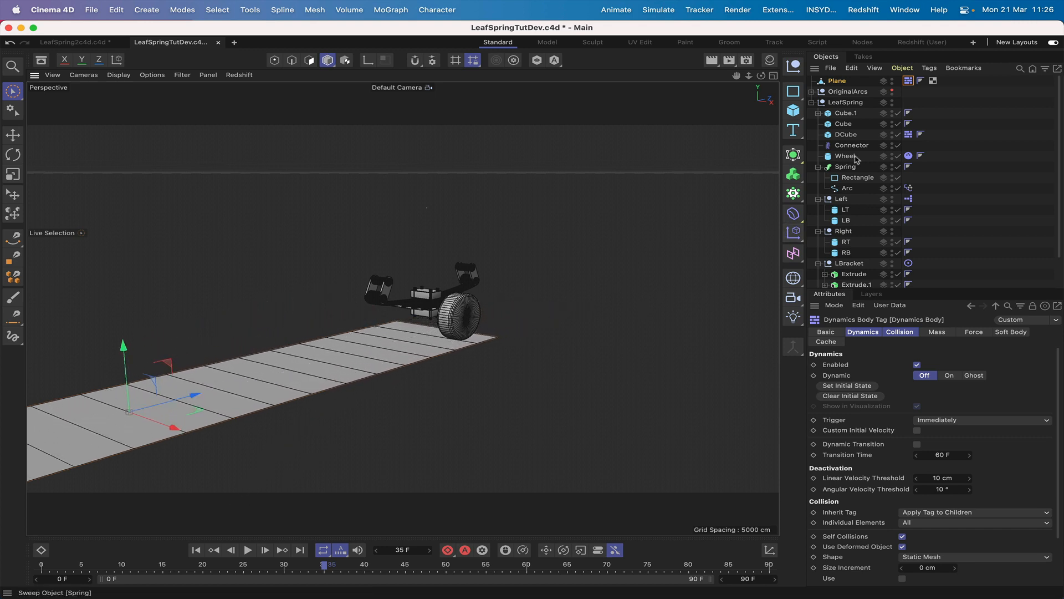
left_click_drag(762, 77, 754, 77)
left_click_drag(207, 411, 190, 414)
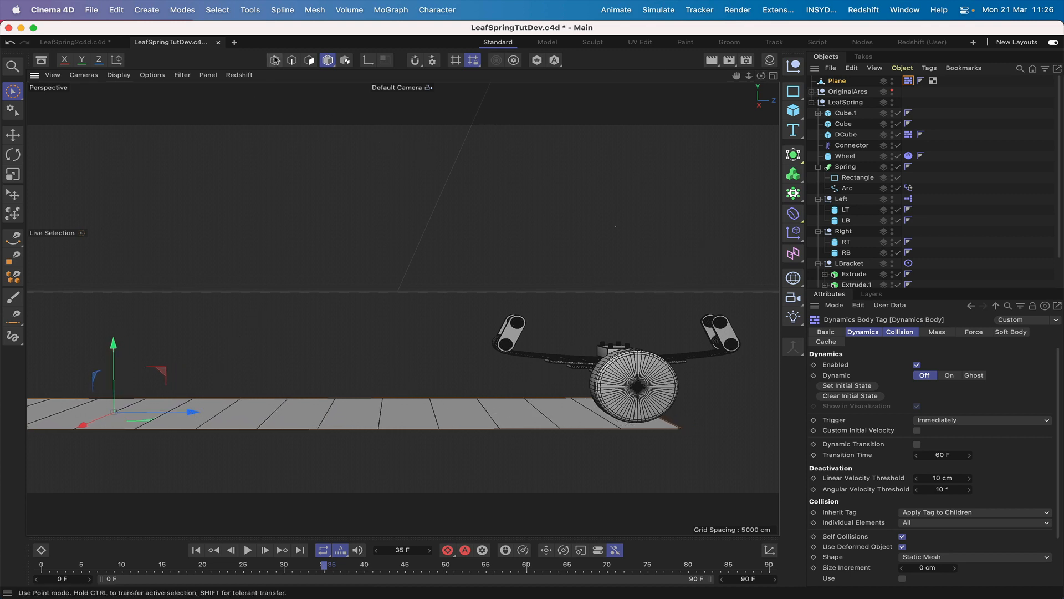
Step: Switch to edge editing with world-aligned axes and raise three of the Plane's cross edges ahead of the wheel to form bumps
left_click(290, 63)
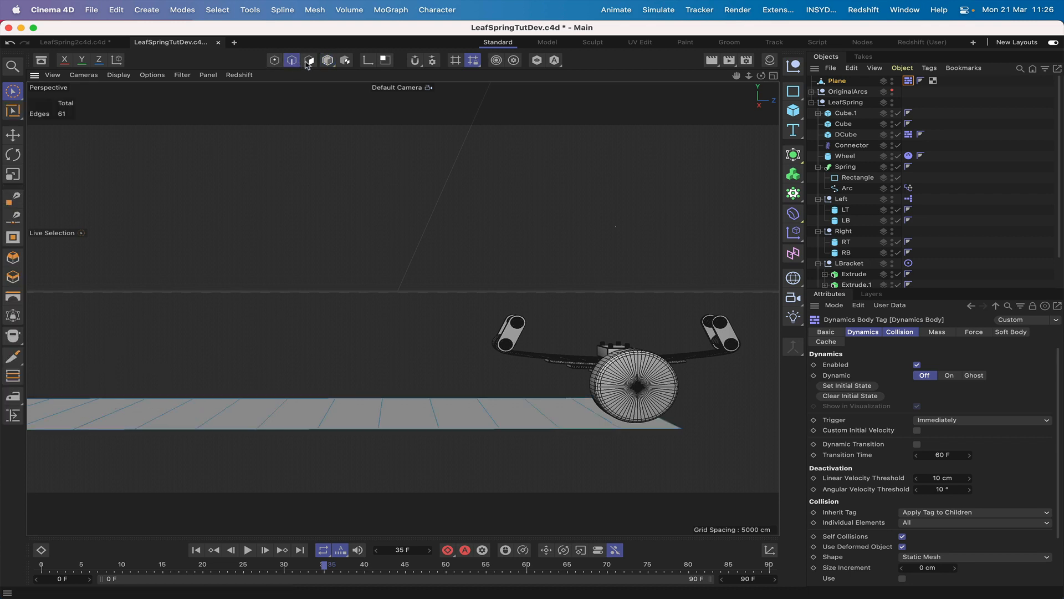
left_click(548, 416)
left_click_drag(540, 343, 541, 335)
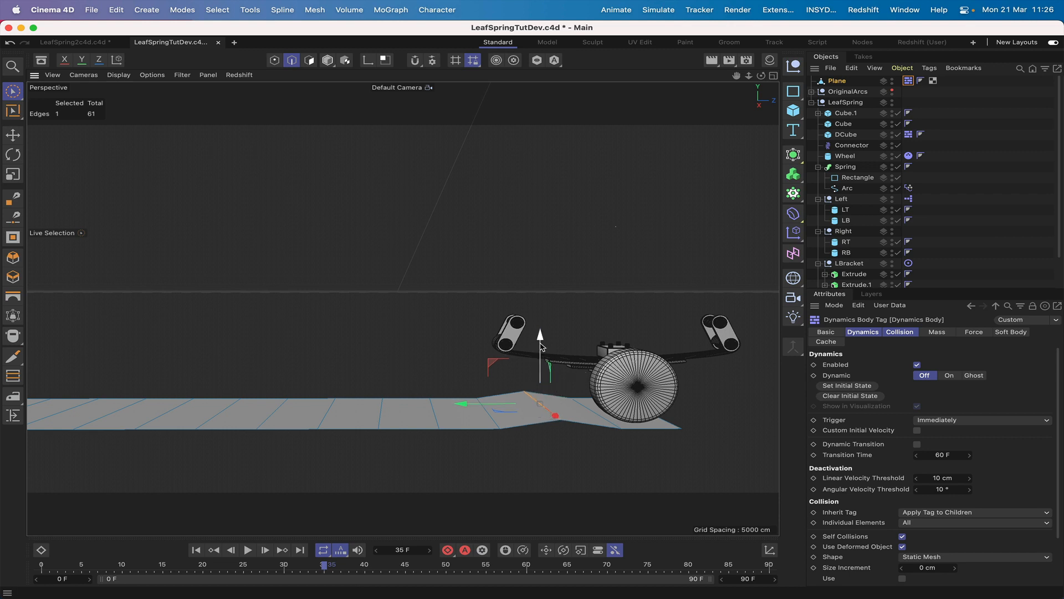
left_click(492, 422)
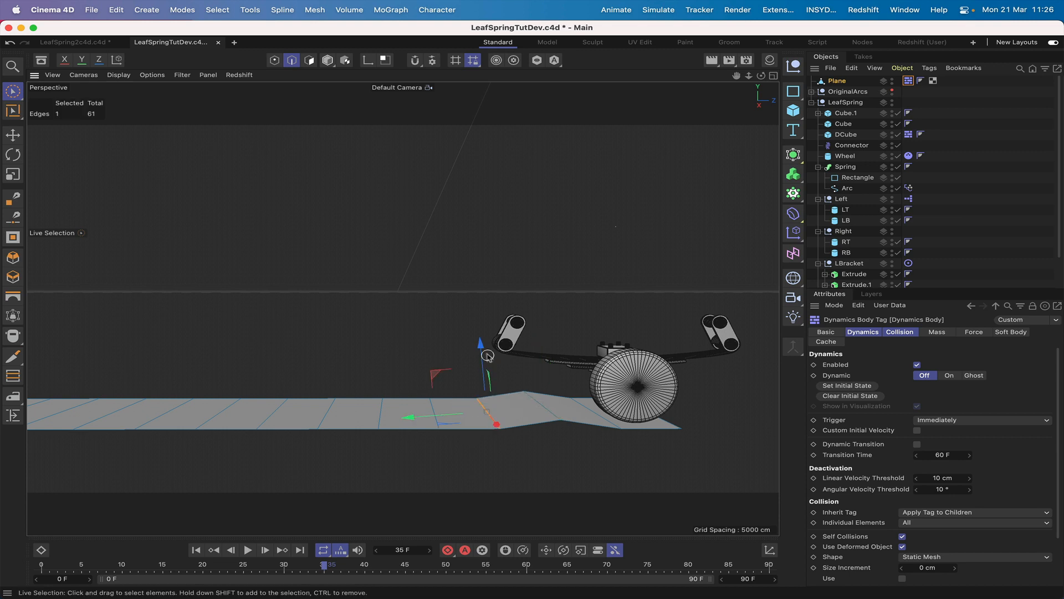
left_click(117, 62)
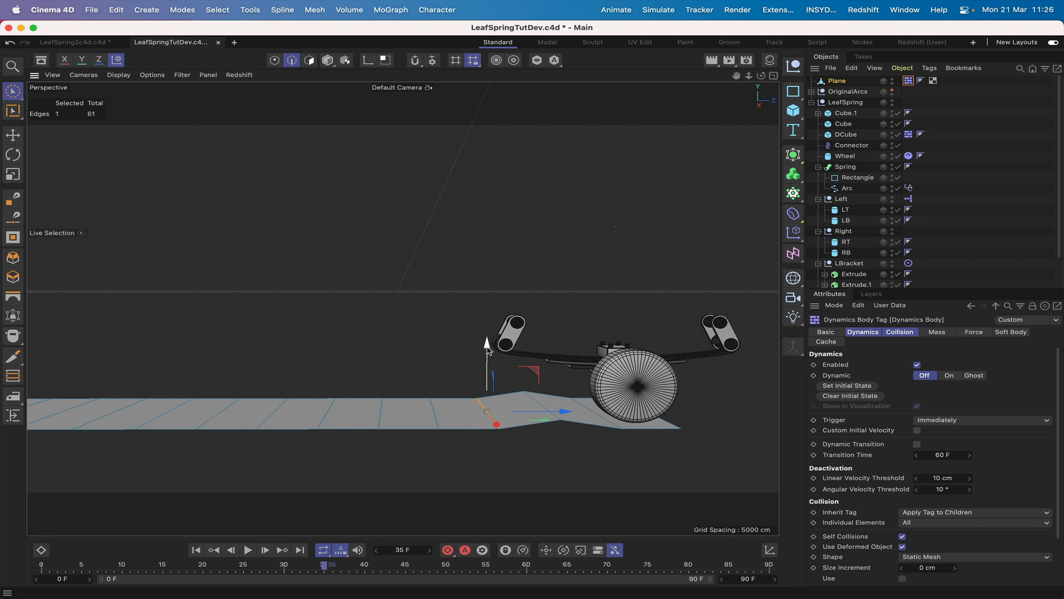
left_click_drag(488, 349, 489, 344)
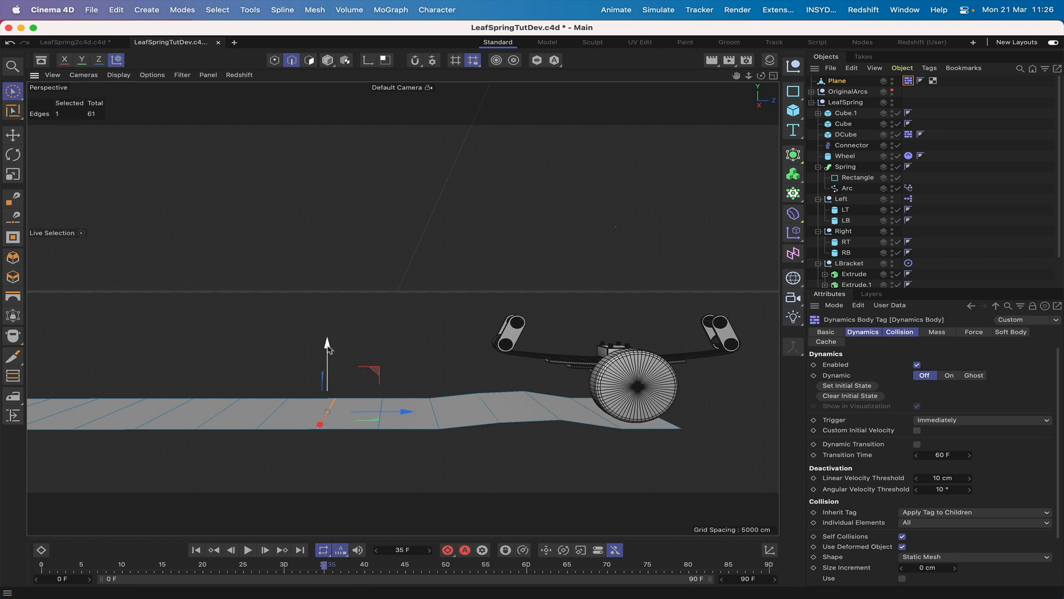
left_click_drag(327, 348, 327, 336)
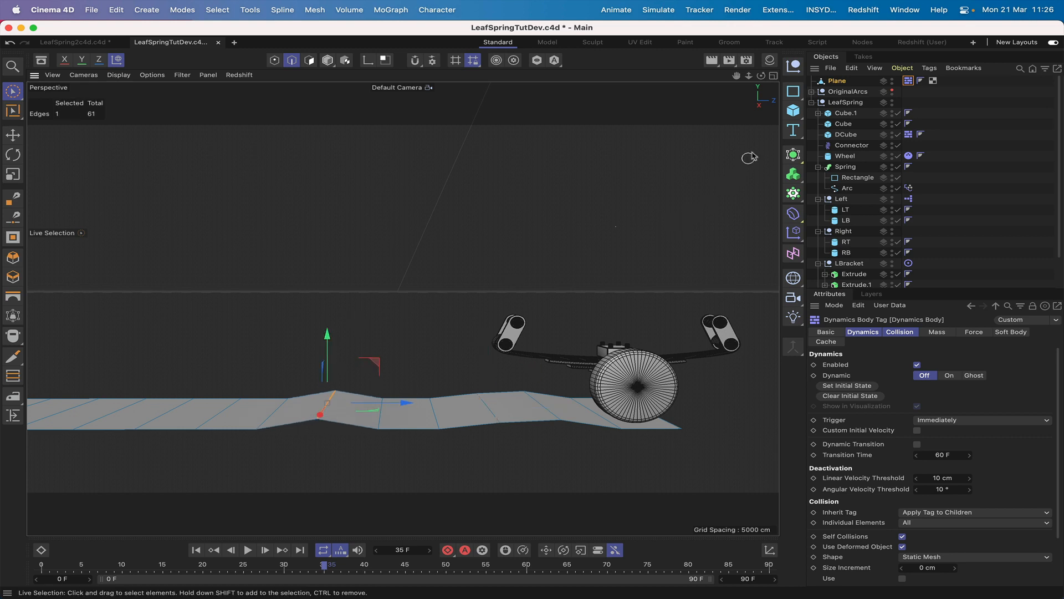
Step: Raise three more cross edges along the middle of the strip by small, varying amounts
left_click_drag(736, 76, 909, 68)
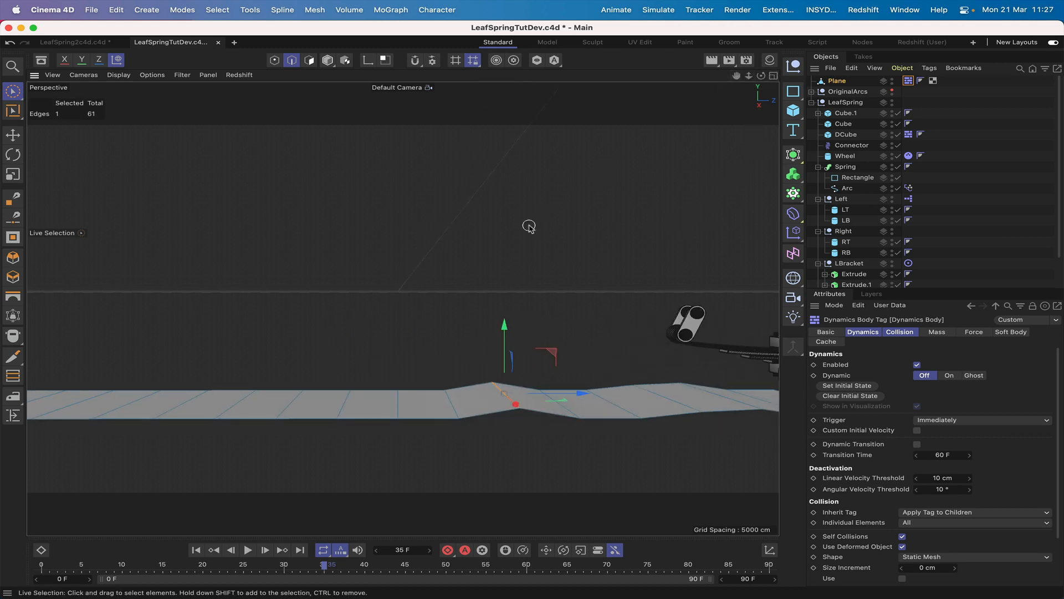
left_click(453, 407)
left_click_drag(450, 344, 451, 342)
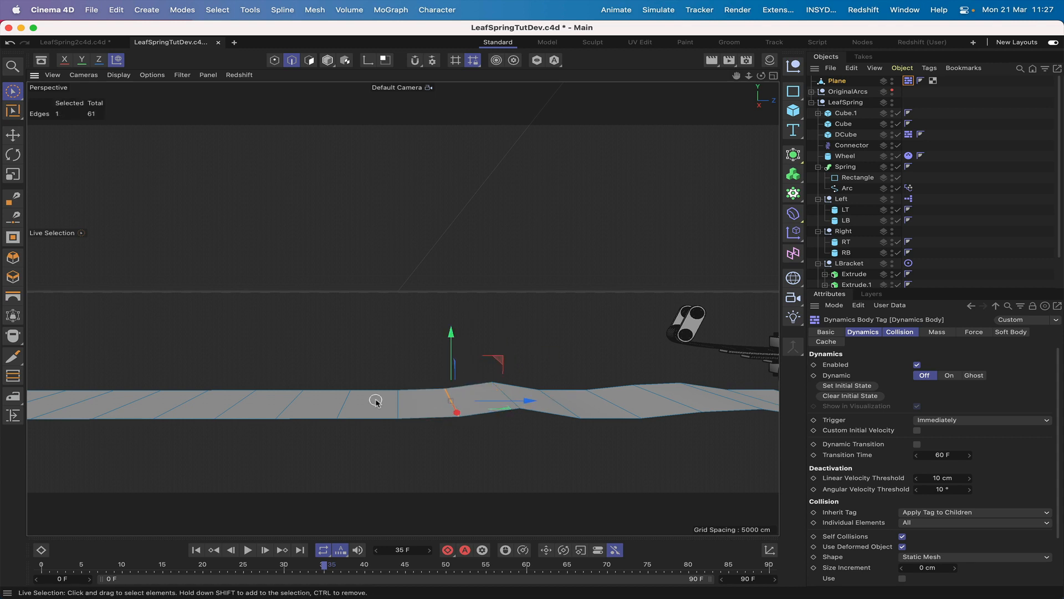
left_click(343, 409)
left_click_drag(345, 332, 346, 329)
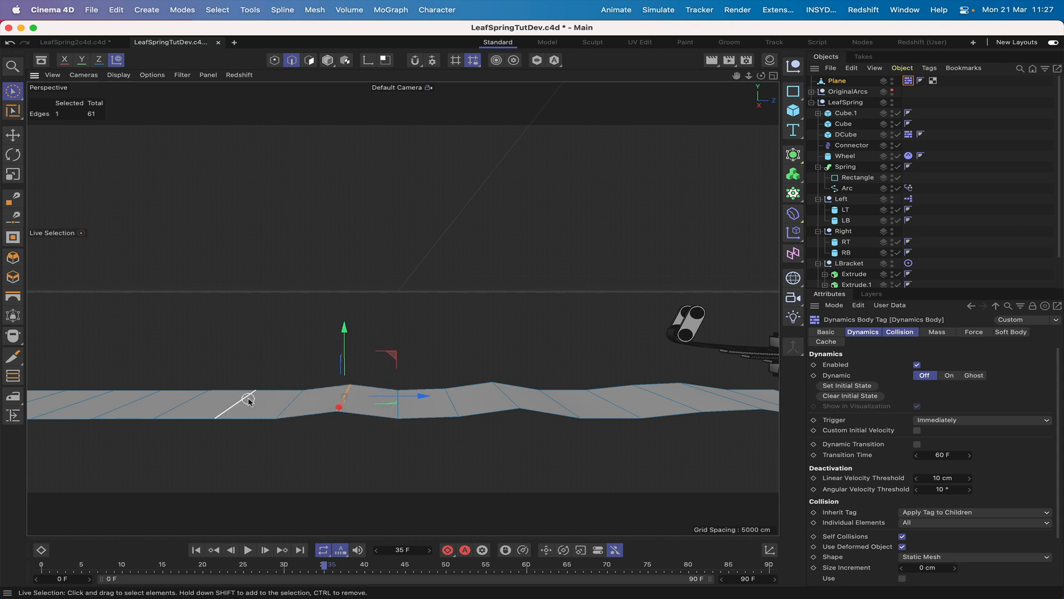
left_click(247, 402)
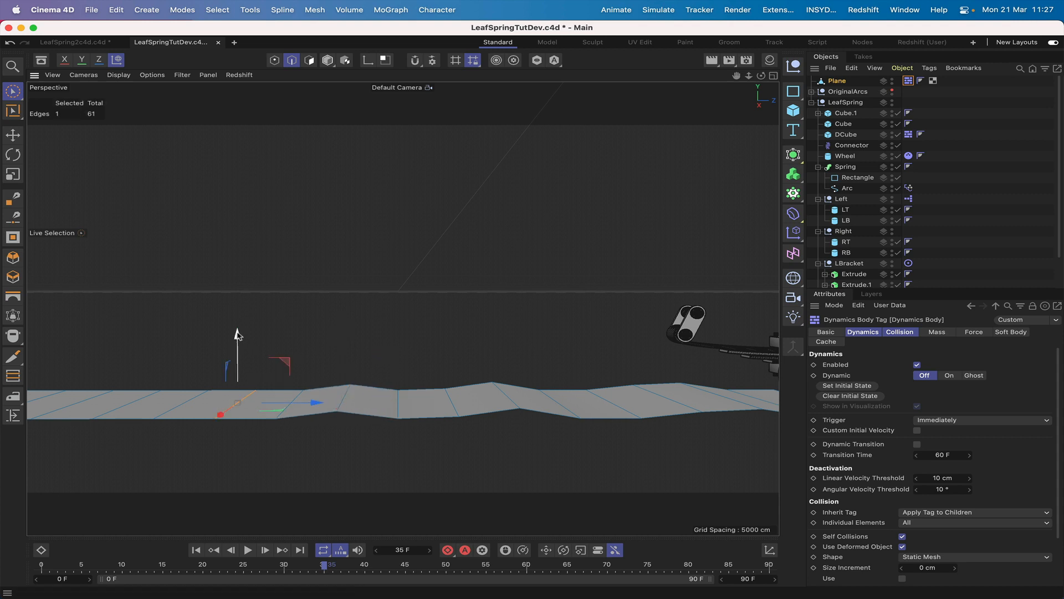
left_click_drag(237, 334, 238, 330)
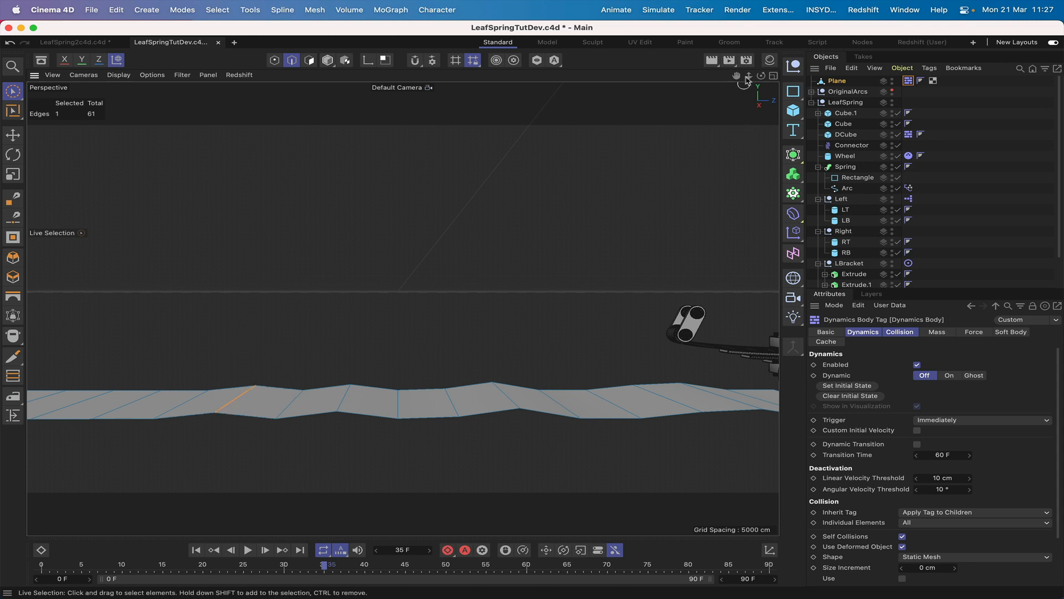
Step: Raise several spaced cross edges in the strip's far section to continue the bumps towards its end
left_click_drag(736, 76, 1061, 50)
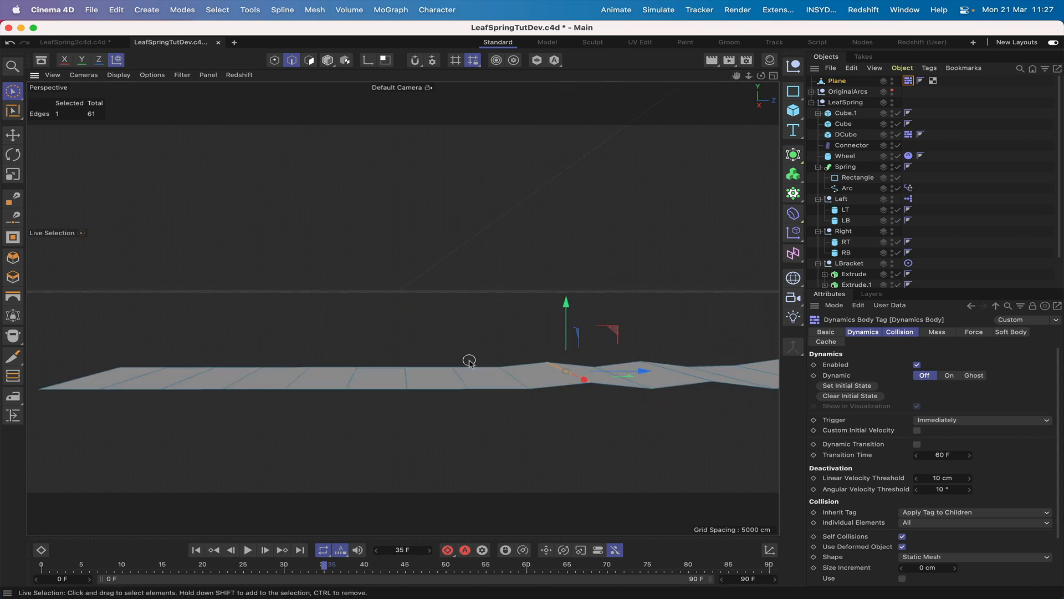
left_click(461, 380)
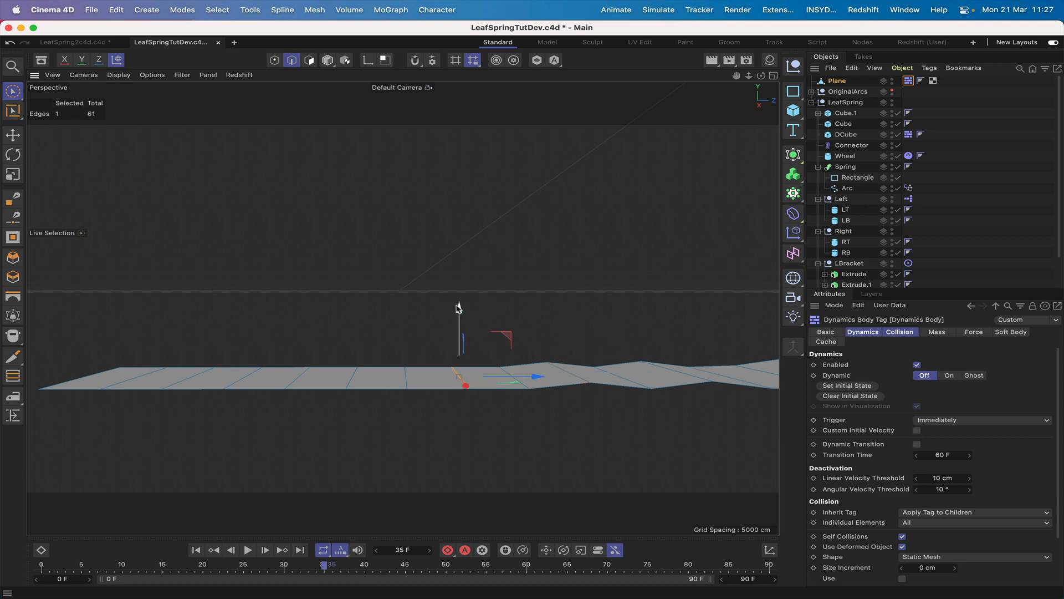
left_click_drag(458, 308, 459, 304)
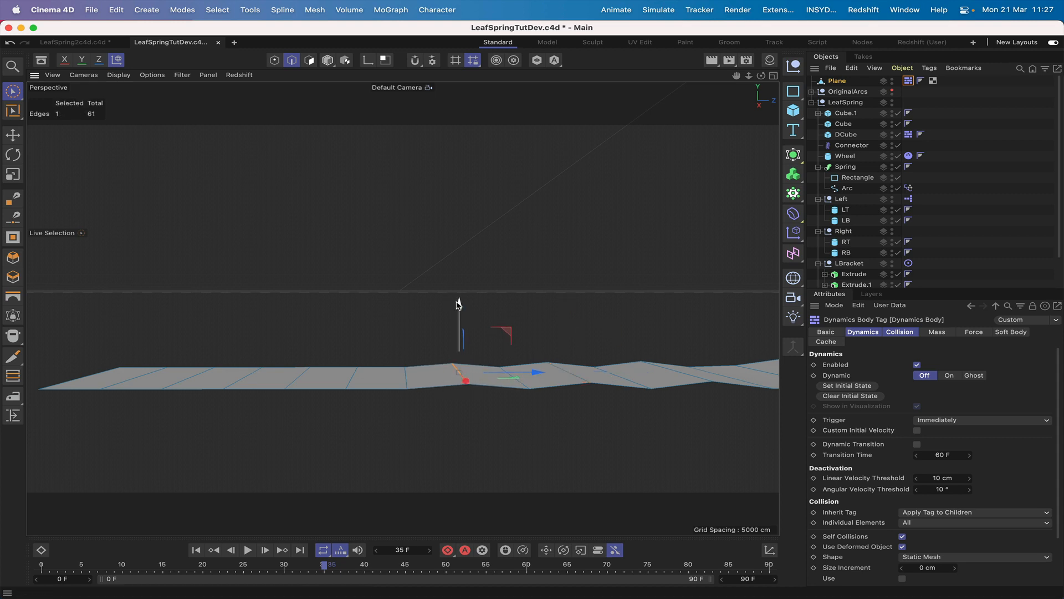
left_click(352, 378)
left_click_drag(352, 314, 343, 305)
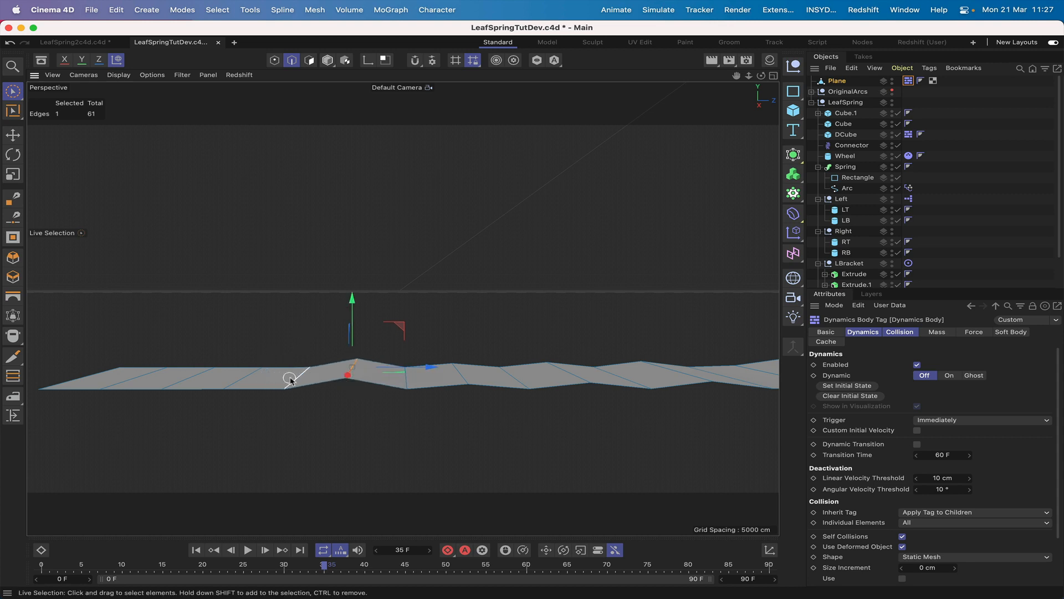
left_click(251, 379)
left_click_drag(245, 314, 218, 303)
left_click(178, 382)
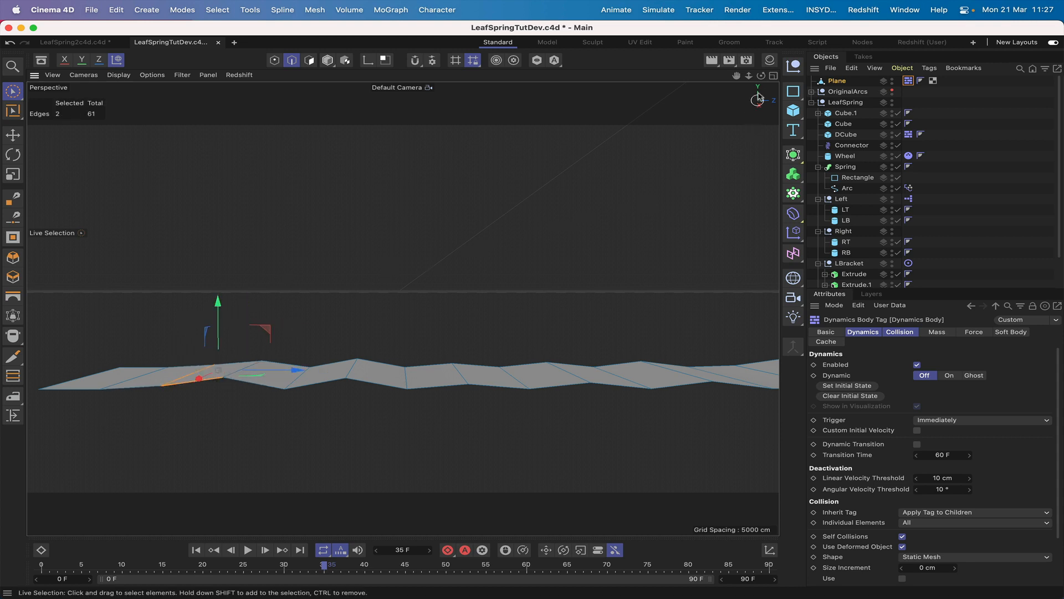
mouse_move(761, 76)
left_mouse_down()
mouse_move(737, 84)
mouse_move(760, 79)
left_mouse_up()
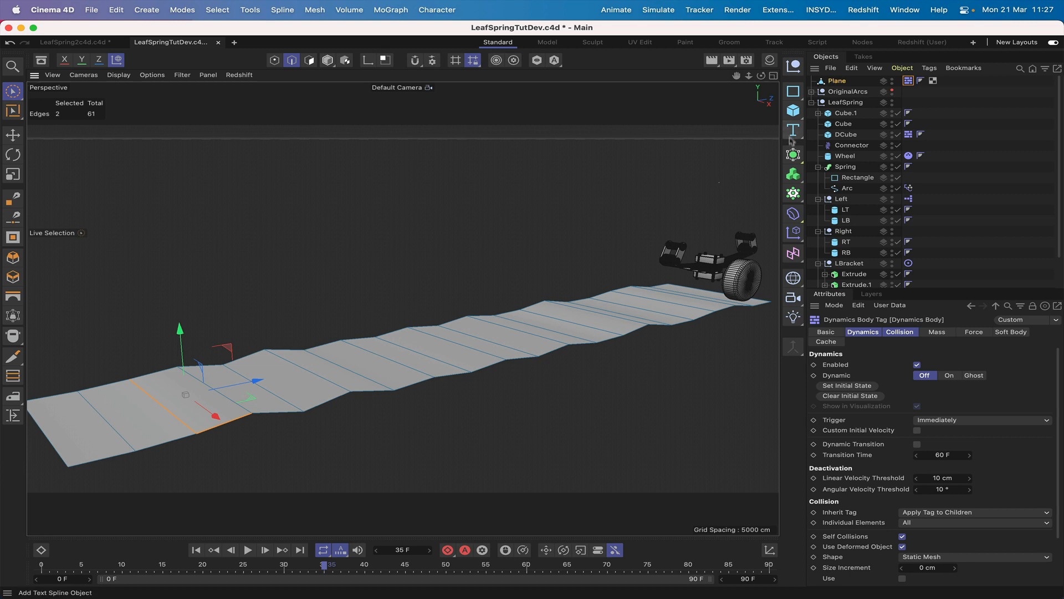
Step: Put the Plane under a Subdivision Surface with type OpenSubdiv Catmull-Clark and Boundary Interpolation set to Edge and Corner
left_click_drag(794, 157, 841, 167)
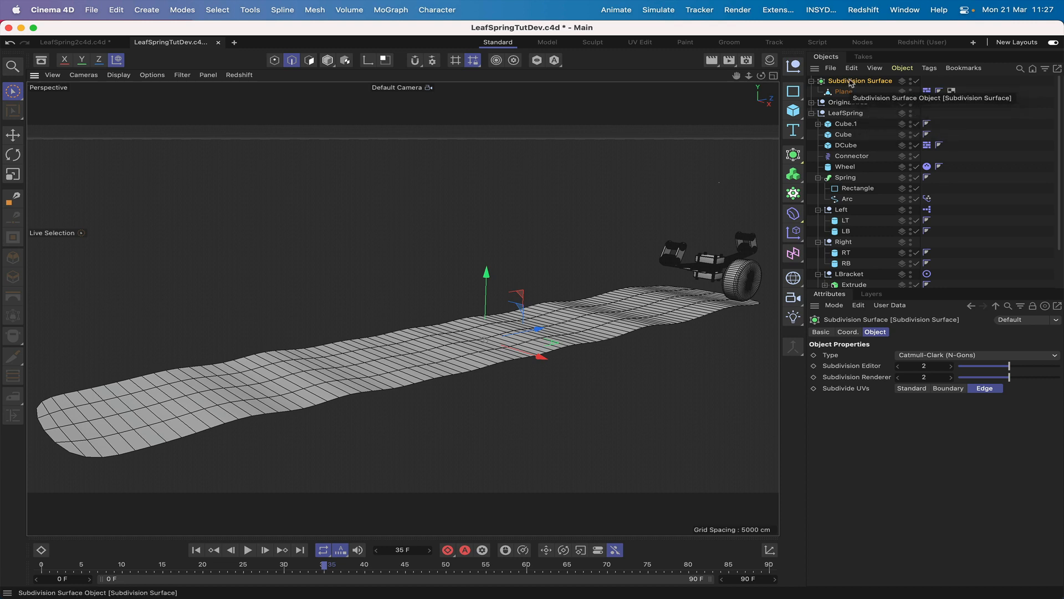
left_click(936, 355)
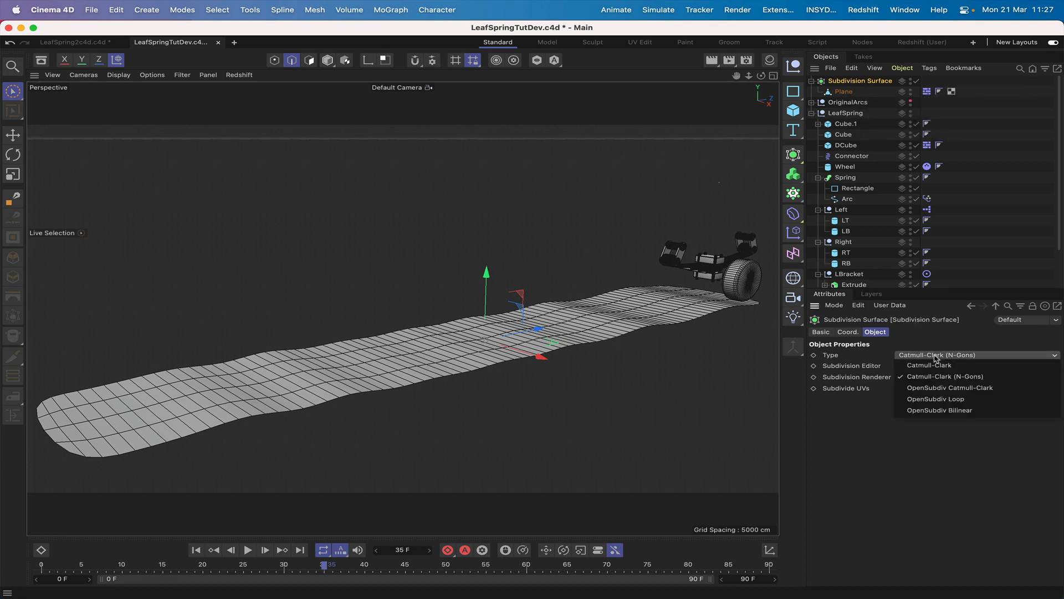
left_click(938, 390)
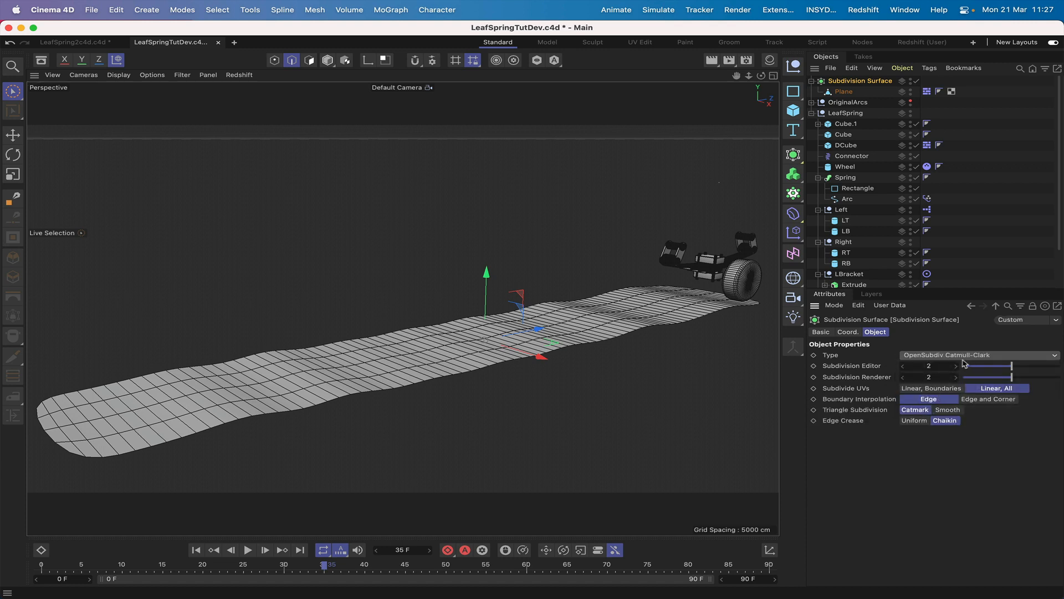
left_click(980, 399)
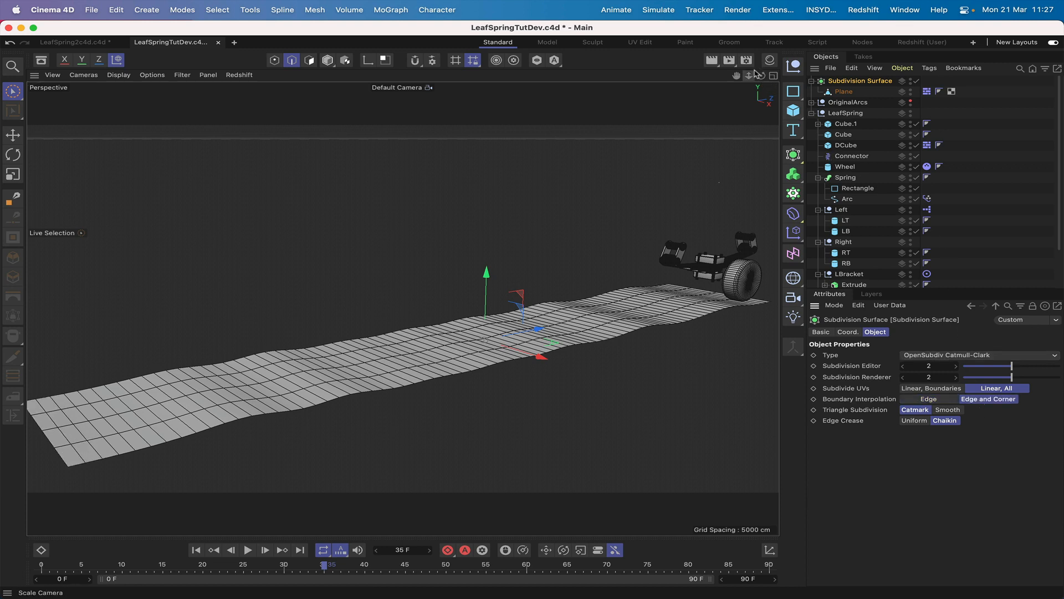
Step: Extend the timeline to 180 frames and keyframe the Subdivision Surface's current Z position at frame 0
mouse_move(762, 75)
left_mouse_down()
mouse_move(763, 51)
mouse_move(777, 69)
left_mouse_up()
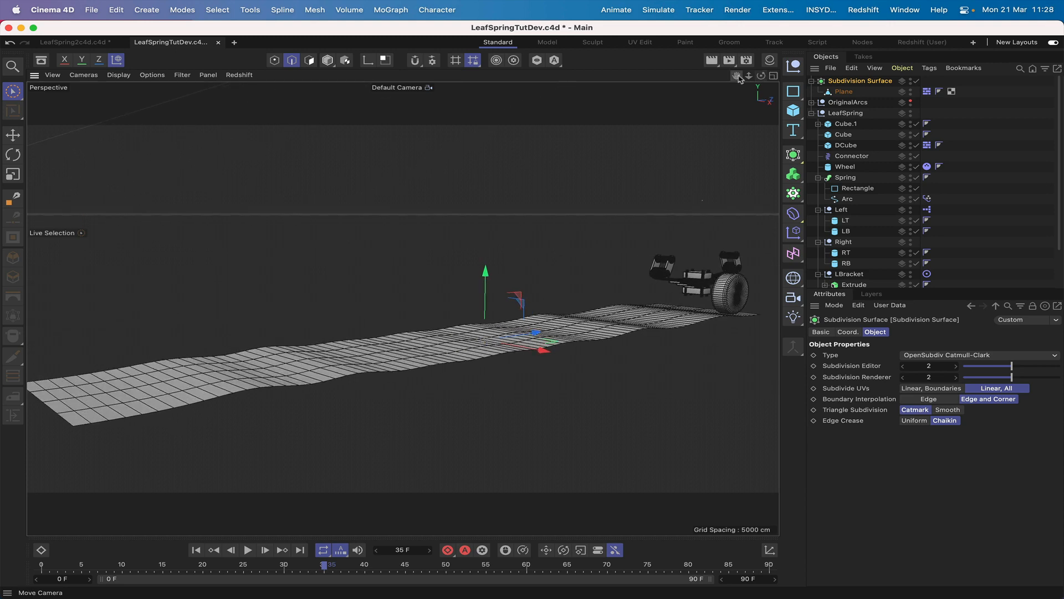
left_click_drag(762, 80, 793, 81)
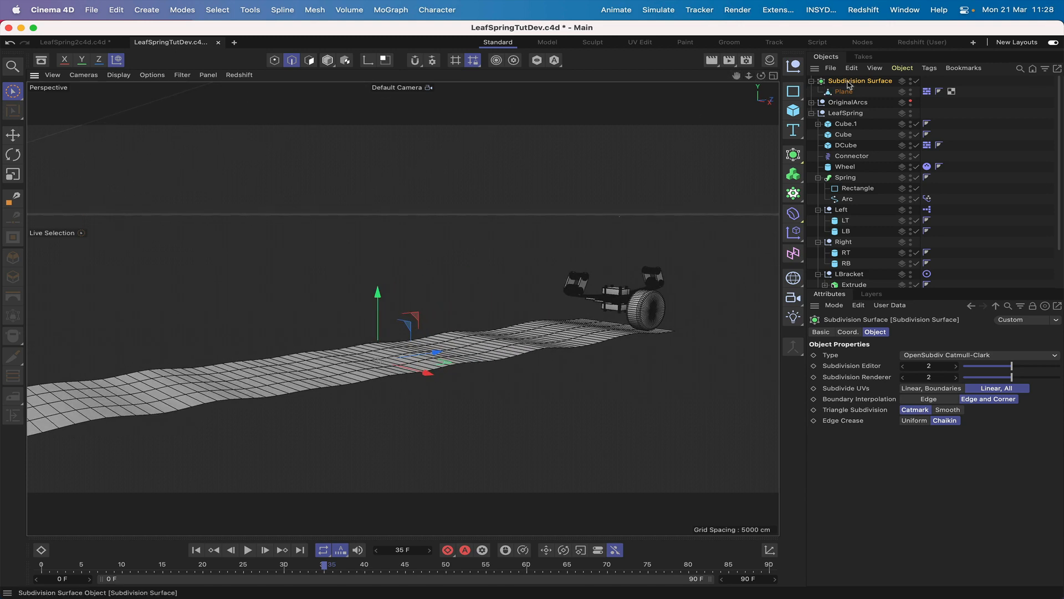
left_click(812, 81)
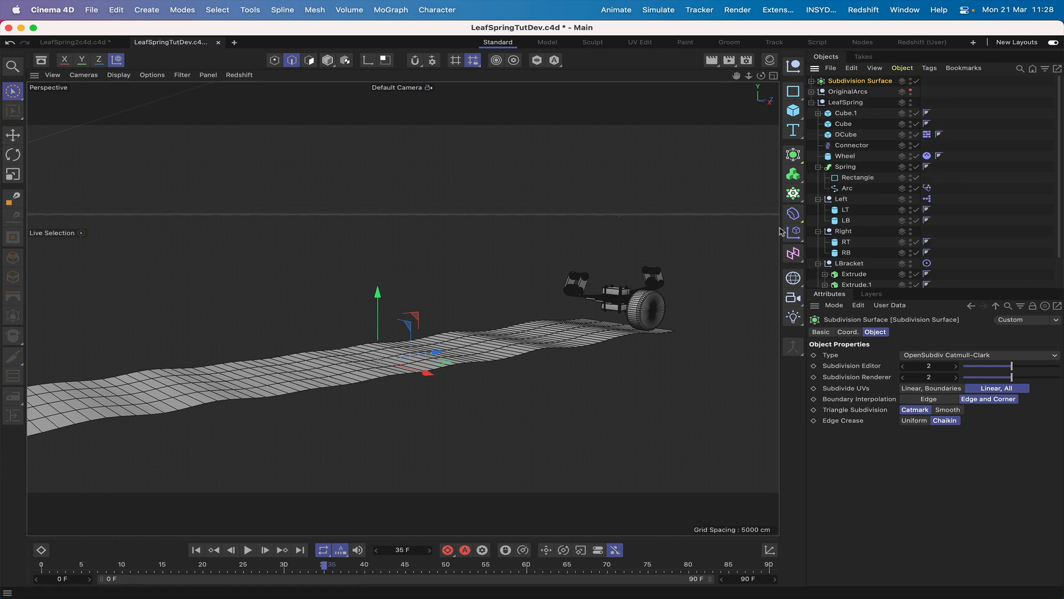
left_click(840, 331)
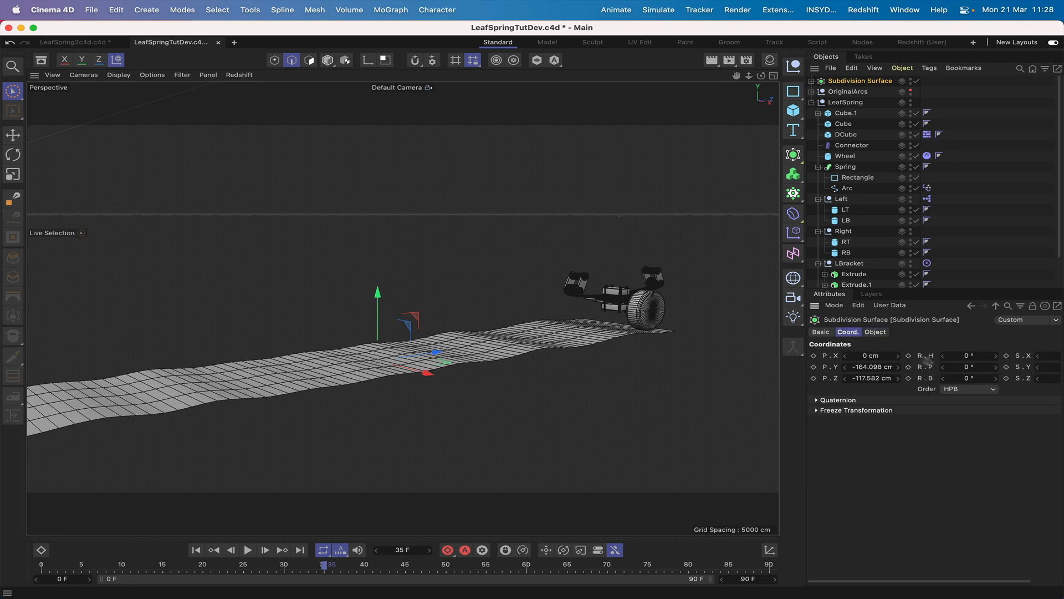
left_click_drag(438, 351, 448, 351)
key("super+z")
key("Return")
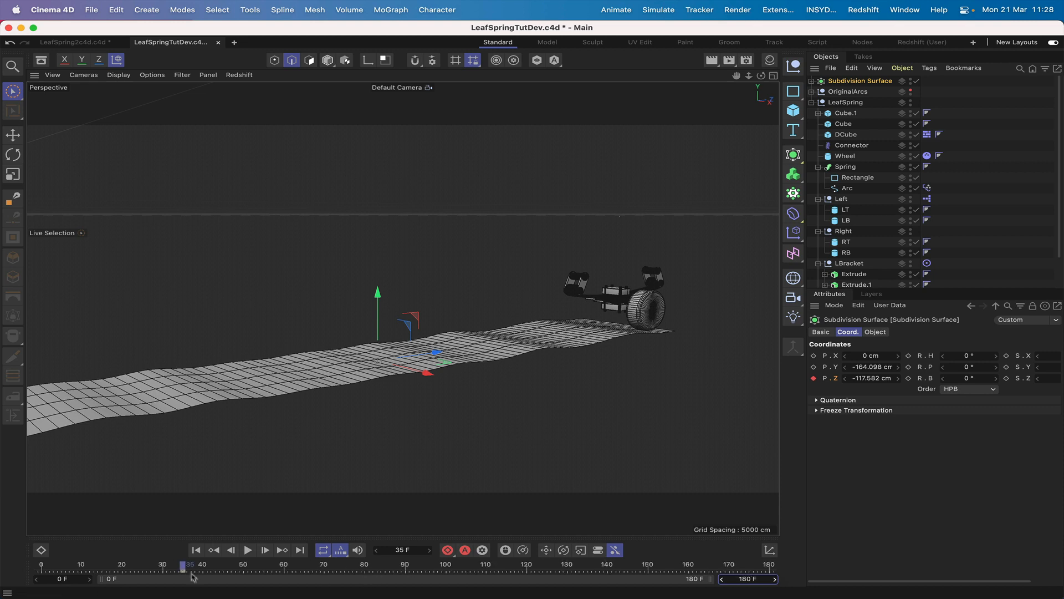
left_click(129, 574)
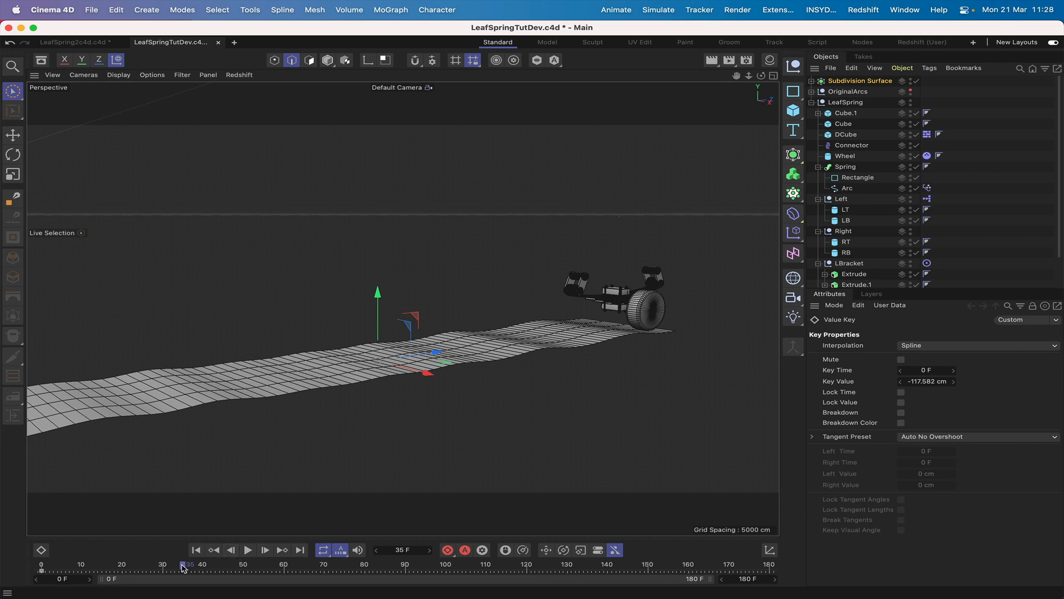
Step: At frame 180, move the Subdivision Surface along Z to about 121 cm, keyframe its Z position, and return to frame 0
left_click_drag(183, 567, 577, 567)
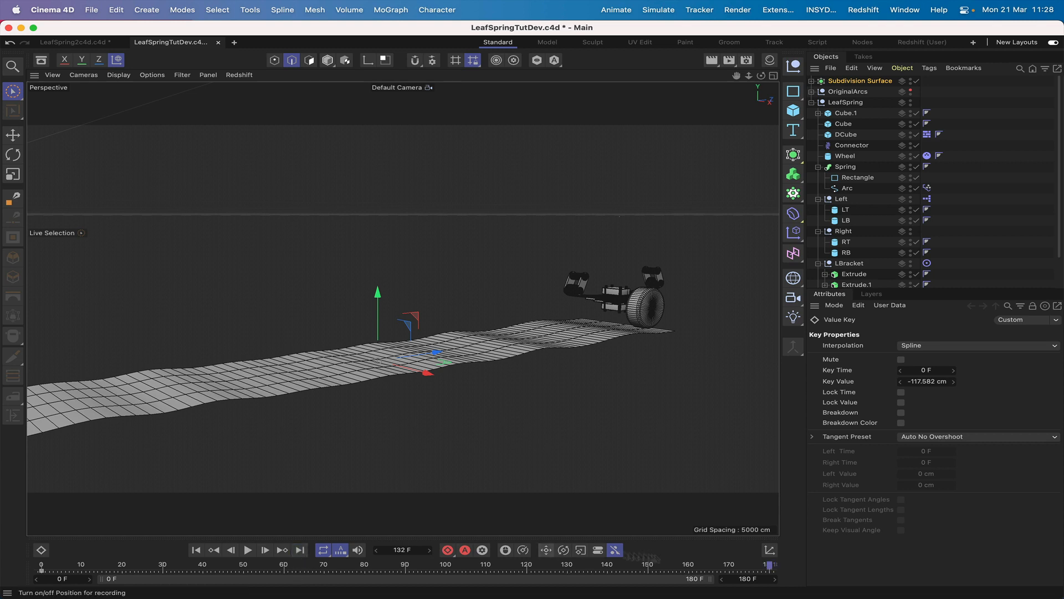
left_click(865, 82)
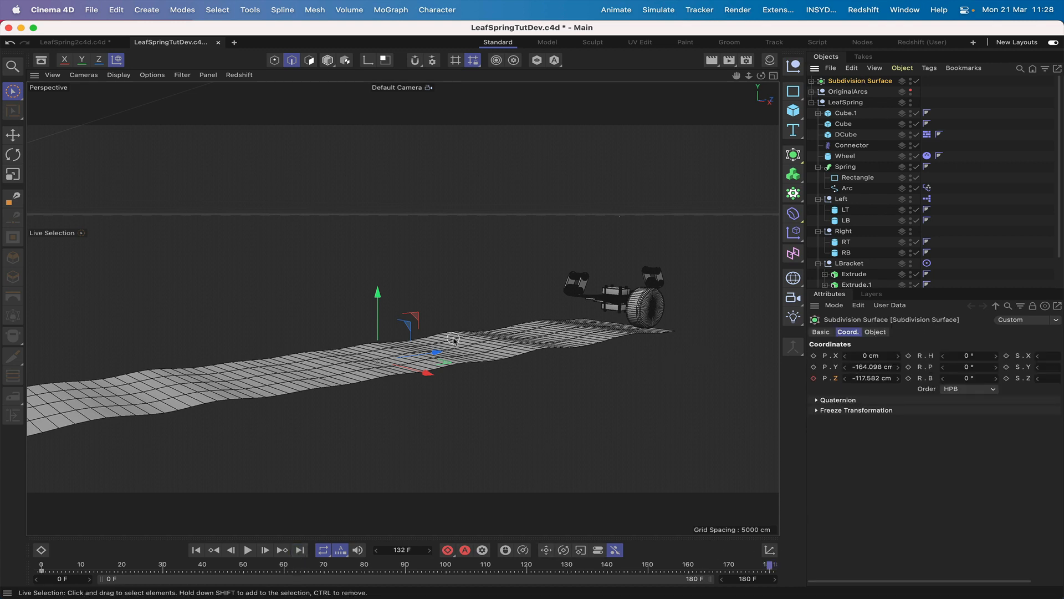
left_click_drag(454, 339, 798, 272)
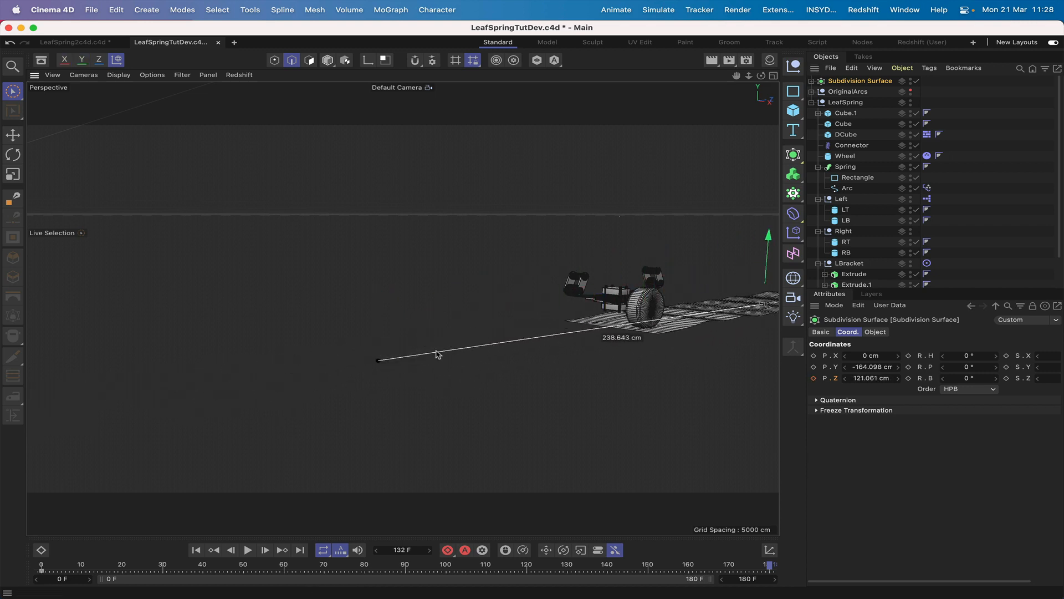
scroll(637, 245, "up", 1)
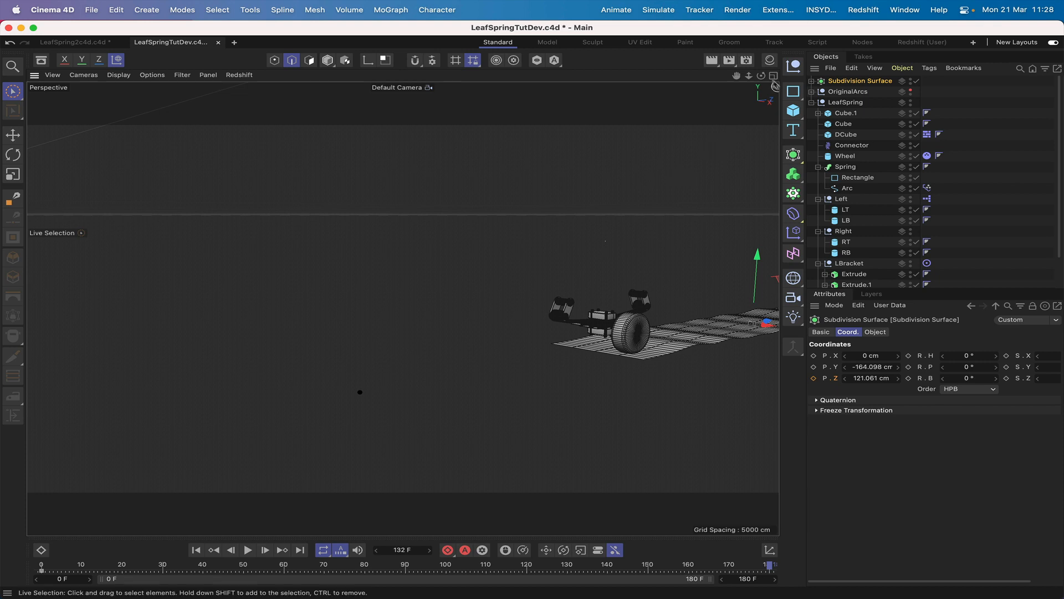
left_click_drag(762, 76, 734, 78)
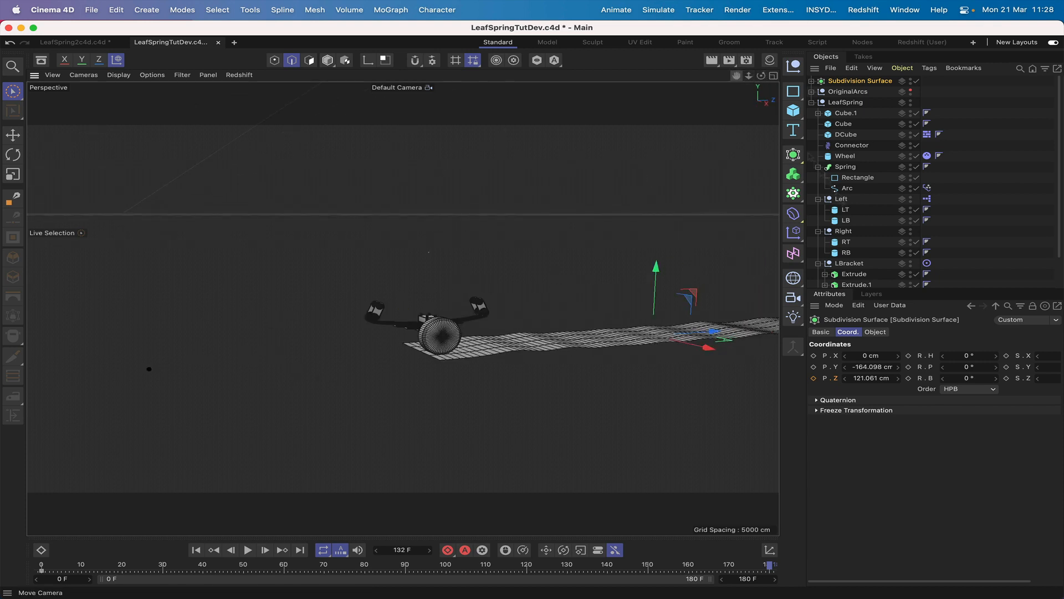
left_click(813, 378)
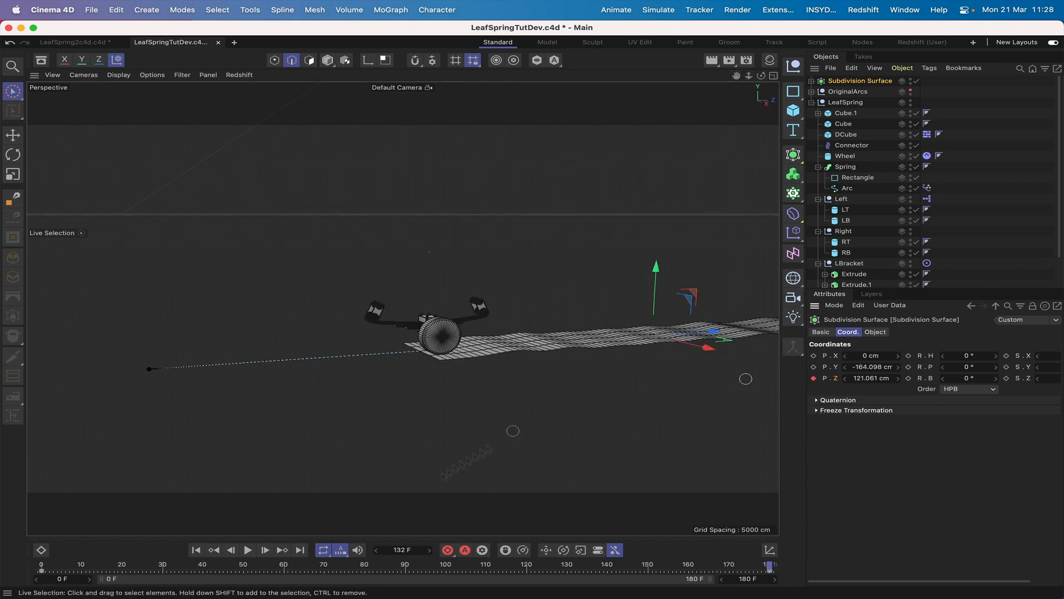
left_click(195, 550)
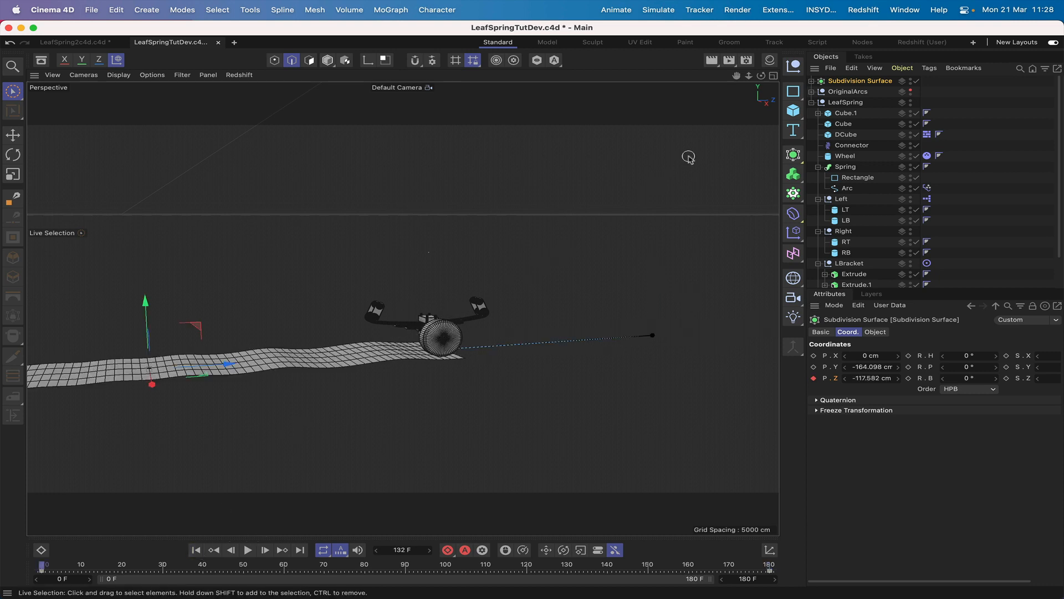
left_click_drag(761, 76, 816, 86)
left_click_drag(404, 308, 434, 308)
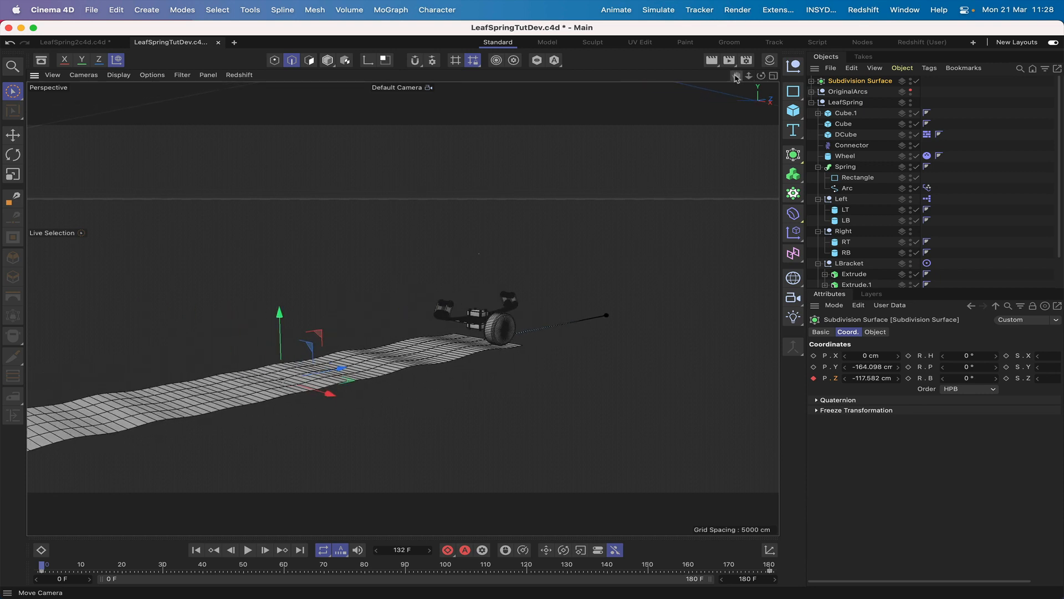
Step: Switch the viewport's line display to Isoparms and play the animation around the wheel before returning to frame 0
left_click(118, 75)
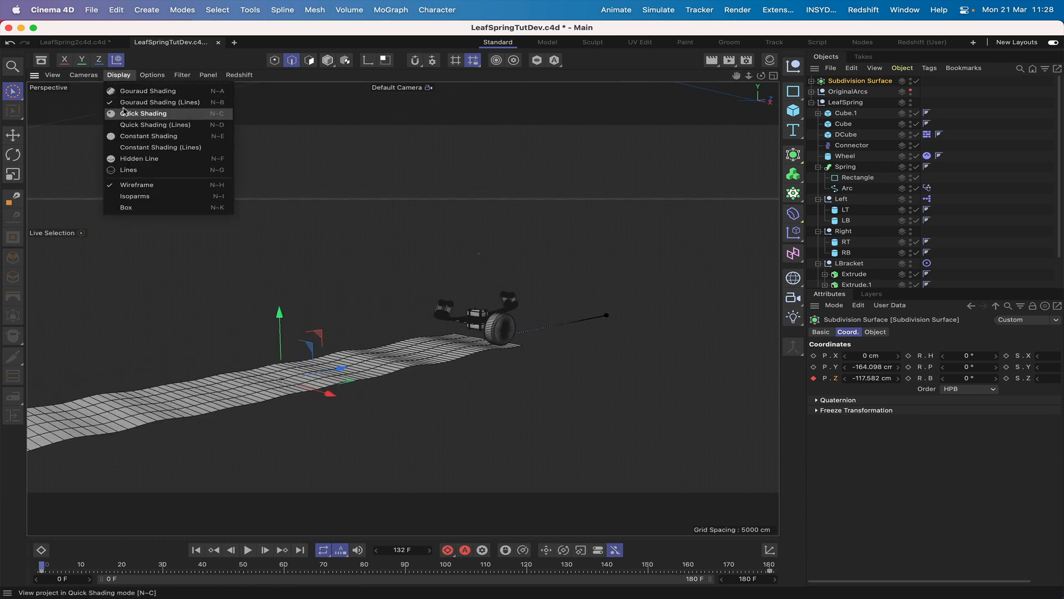
left_click(133, 198)
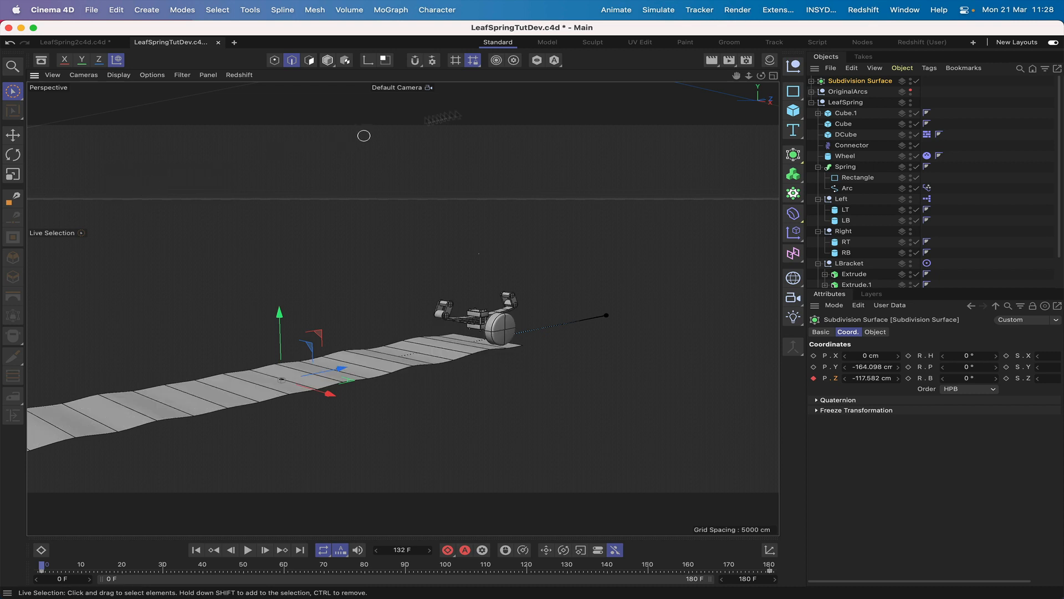
mouse_move(736, 78)
left_mouse_down()
mouse_move(791, 79)
mouse_move(726, 80)
left_mouse_up()
right_click_drag(735, 78, 854, 78)
left_click_drag(735, 78, 598, 59)
right_click_drag(737, 78, 804, 78)
mouse_move(736, 79)
left_mouse_down()
mouse_move(720, 66)
mouse_move(735, 68)
left_mouse_up()
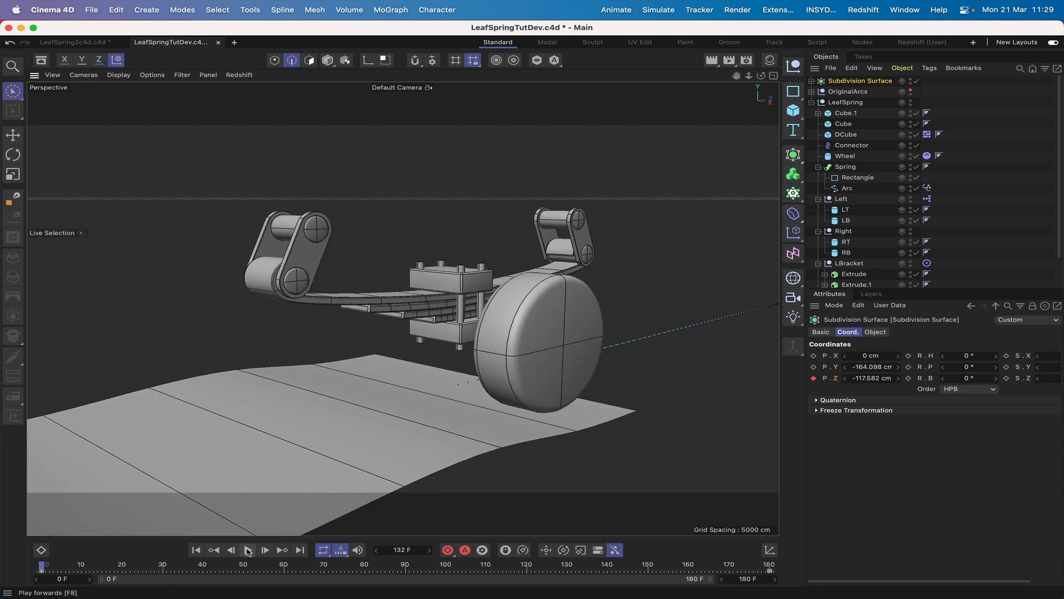
left_click(248, 550)
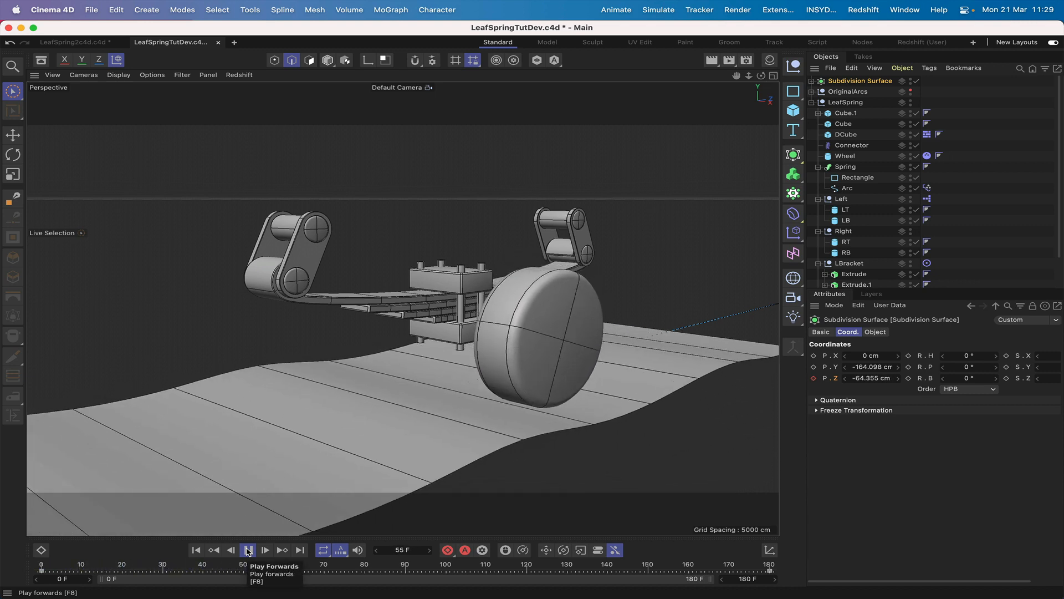
left_click(247, 550)
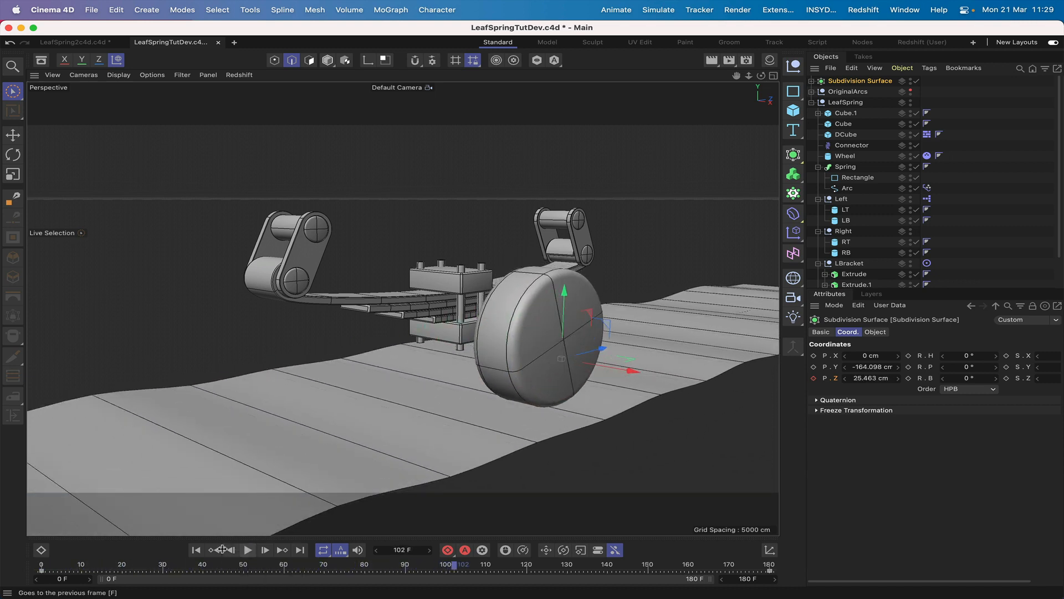
left_click(196, 550)
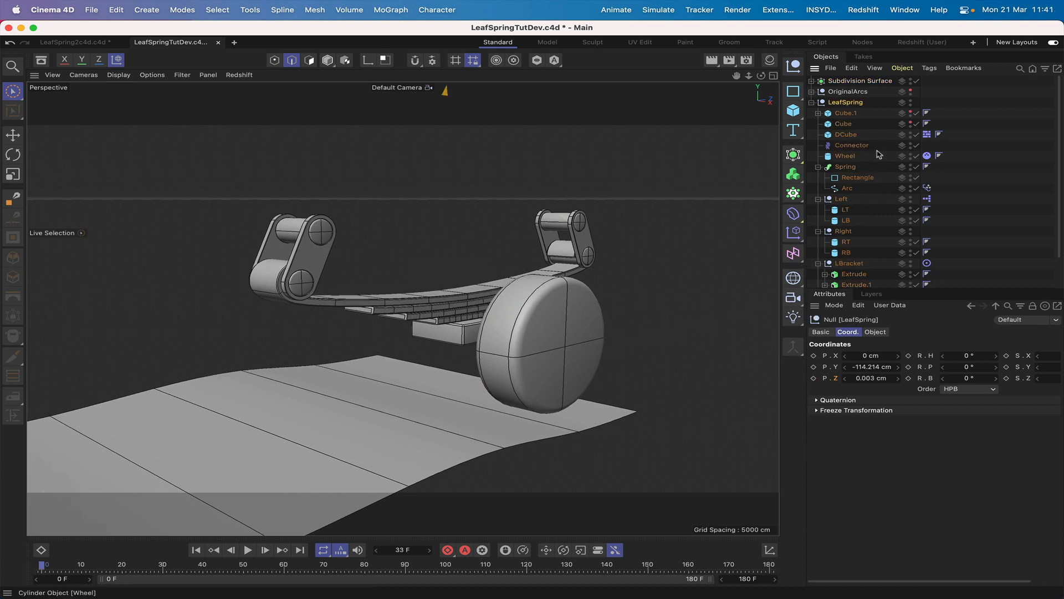
Step: Move all child objects out of the LeafSpring null to the top level of the hierarchy
left_click(890, 119)
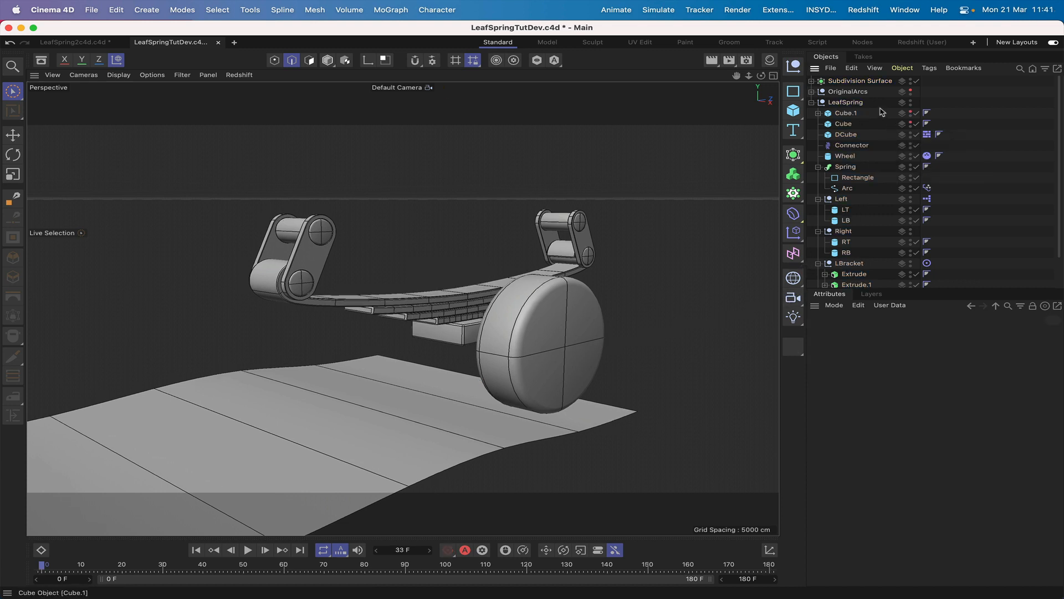
left_click_drag(880, 108, 815, 302)
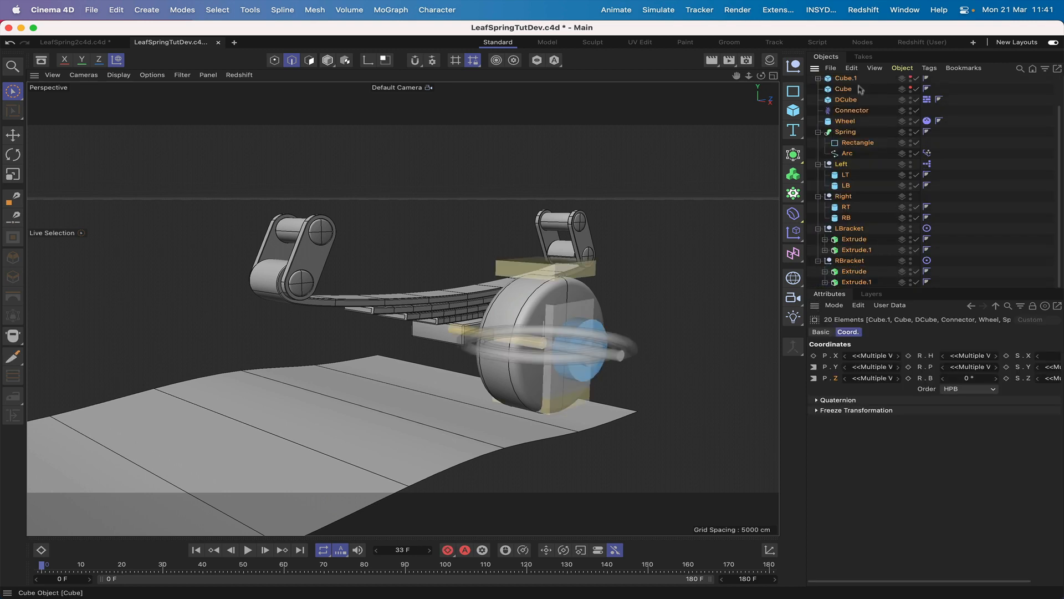
scroll(862, 128, "up", 3)
left_click_drag(837, 130, 823, 97)
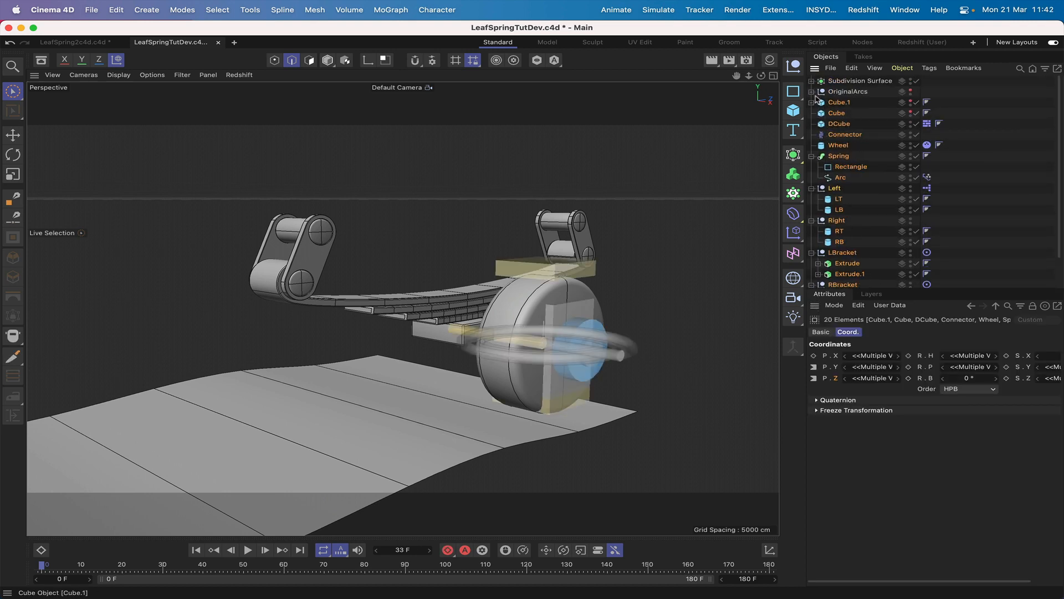
Step: Nest the empty LeafSpring null under the Wheel and set its X, Y and Z position to 0 cm
left_click(880, 226)
scroll(881, 243, "down", 3)
left_click(853, 283)
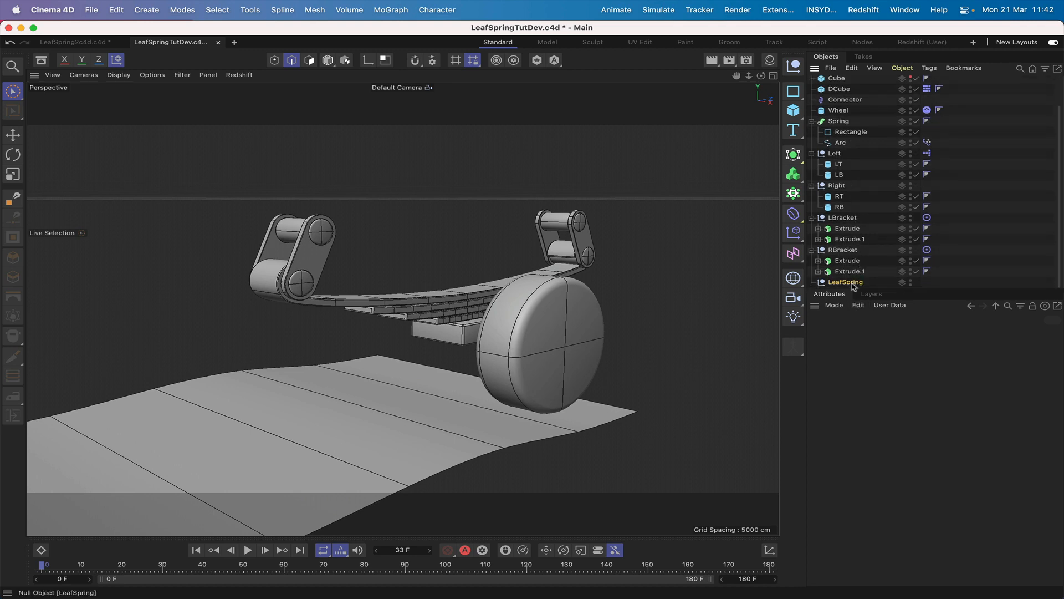
mouse_move(854, 286)
left_mouse_down()
mouse_move(859, 176)
mouse_move(845, 115)
left_mouse_up()
left_click(870, 355)
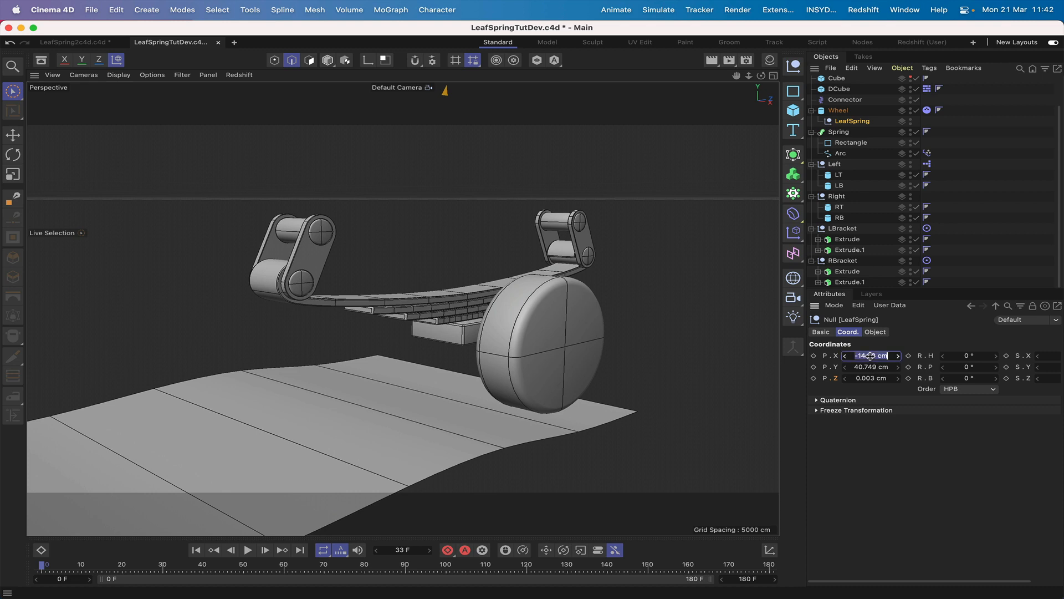
left_click(872, 367)
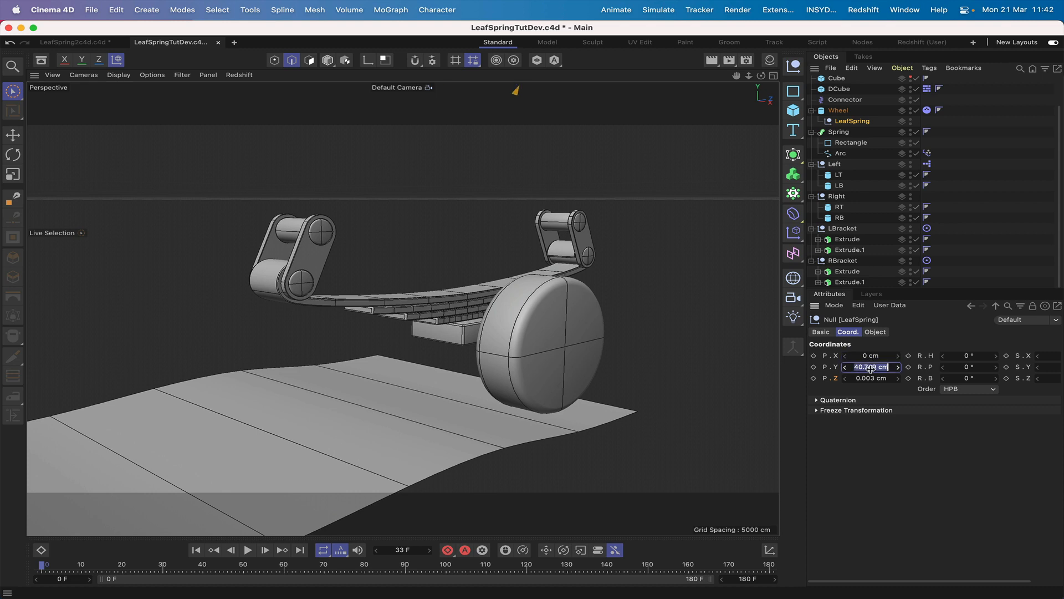
key("Return")
left_click(870, 379)
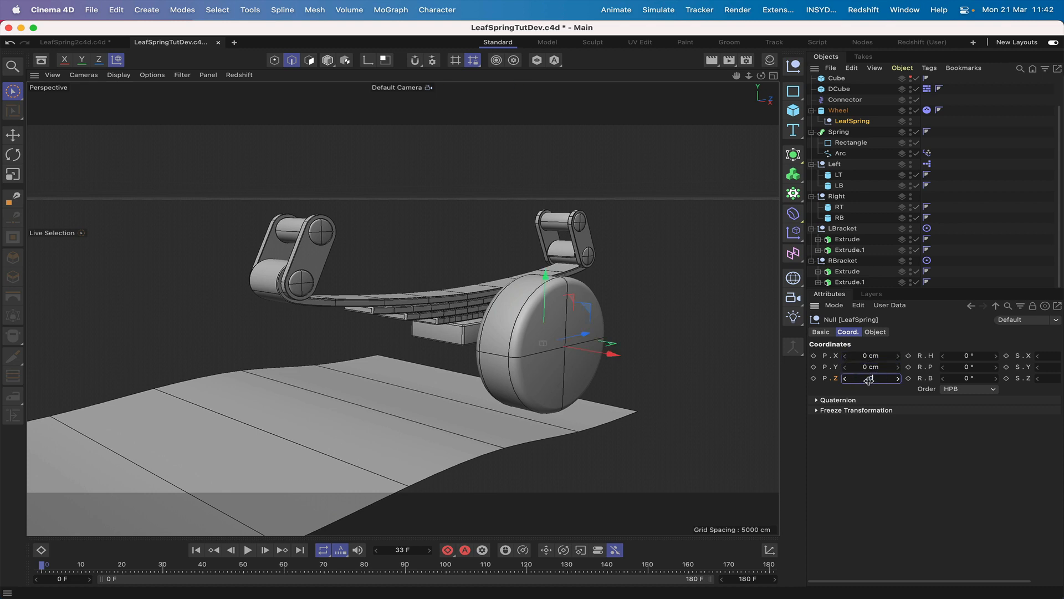
type("0")
key("Return")
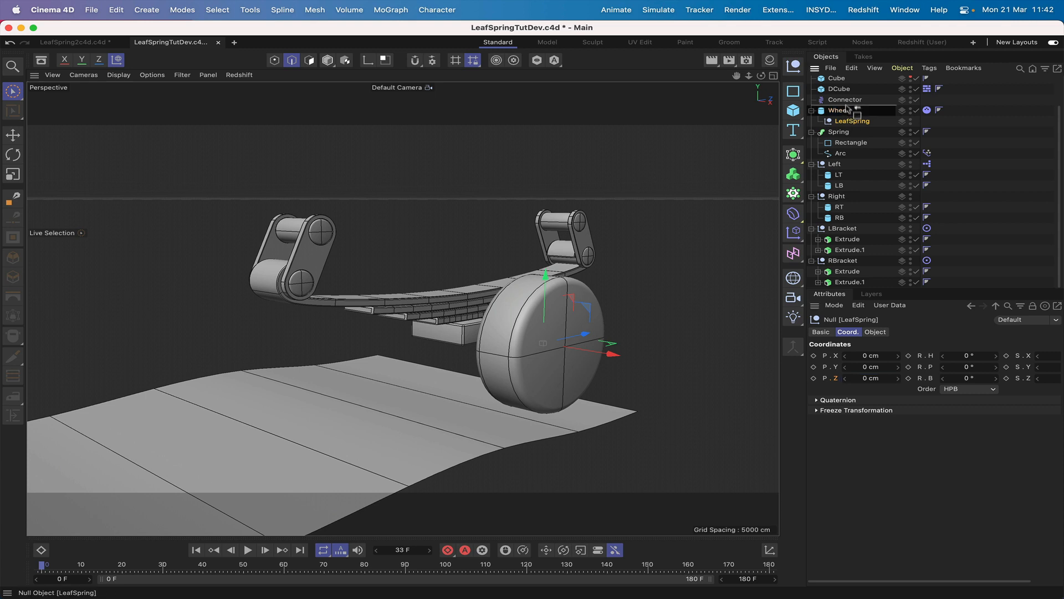
Step: Take the LeafSpring null out of the Wheel and nest all suspension parts, from Cube.1 to RBracket, under it again
scroll(842, 78, "up", 2)
left_click_drag(842, 77, 858, 283)
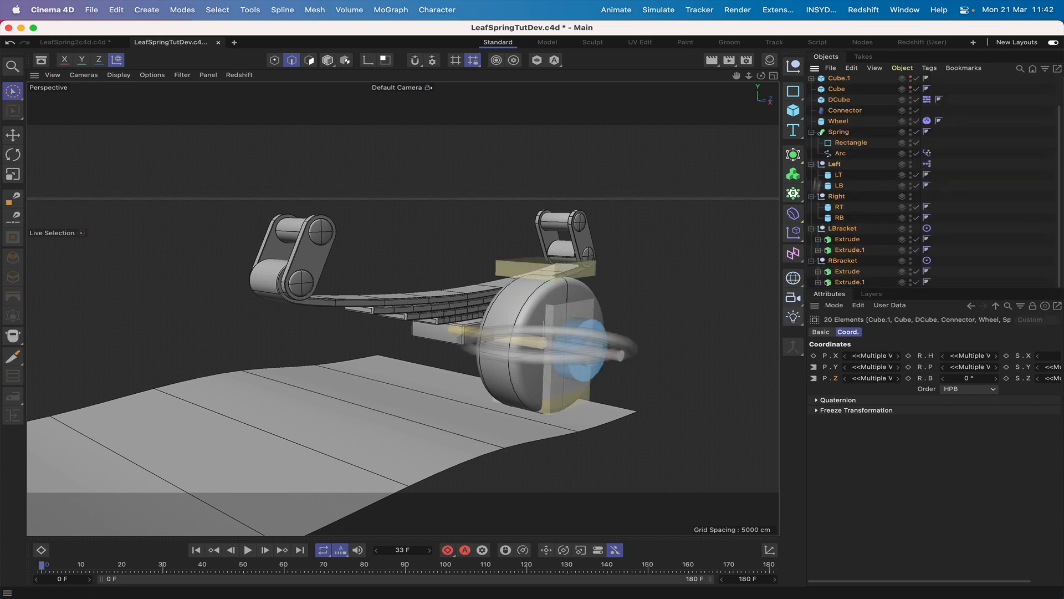
scroll(855, 130, "up", 3)
left_click_drag(854, 129, 852, 104)
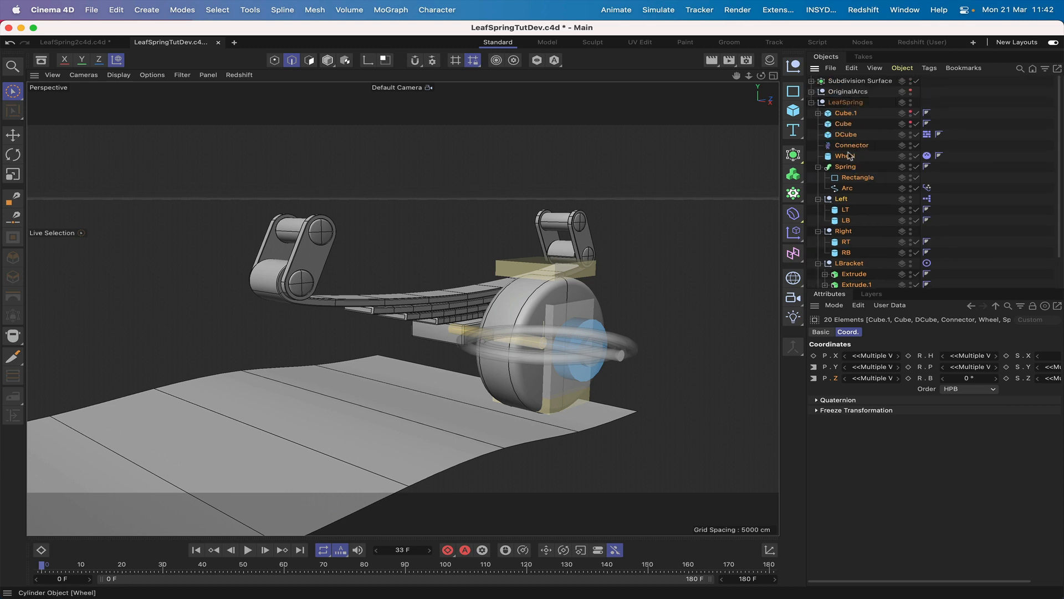
Step: Add an XPresso tag to the Wheel and place the Wheel as a node in its XPresso graph
left_click(850, 157)
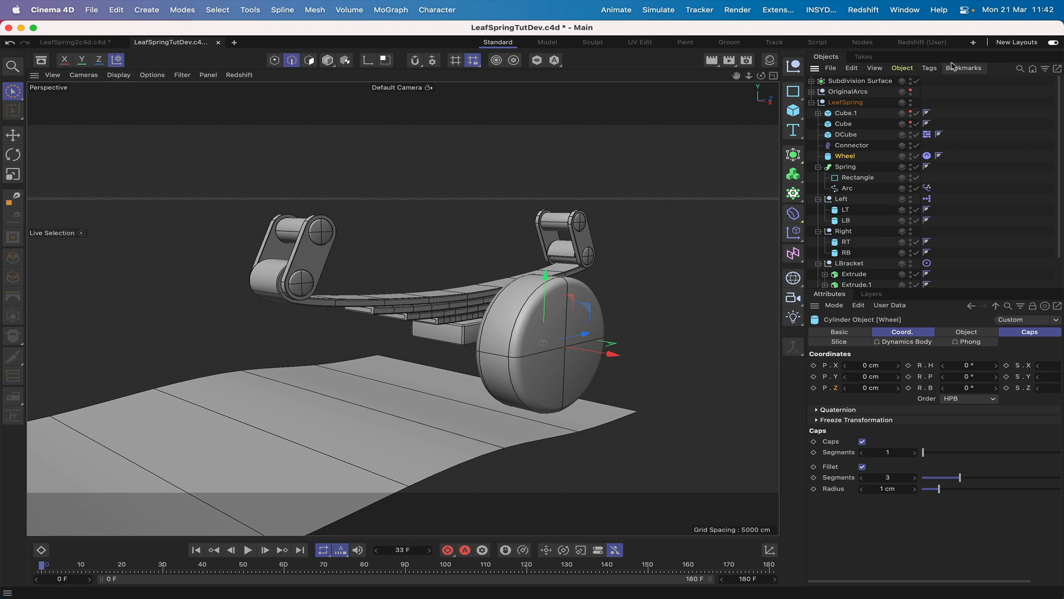
left_click(930, 68)
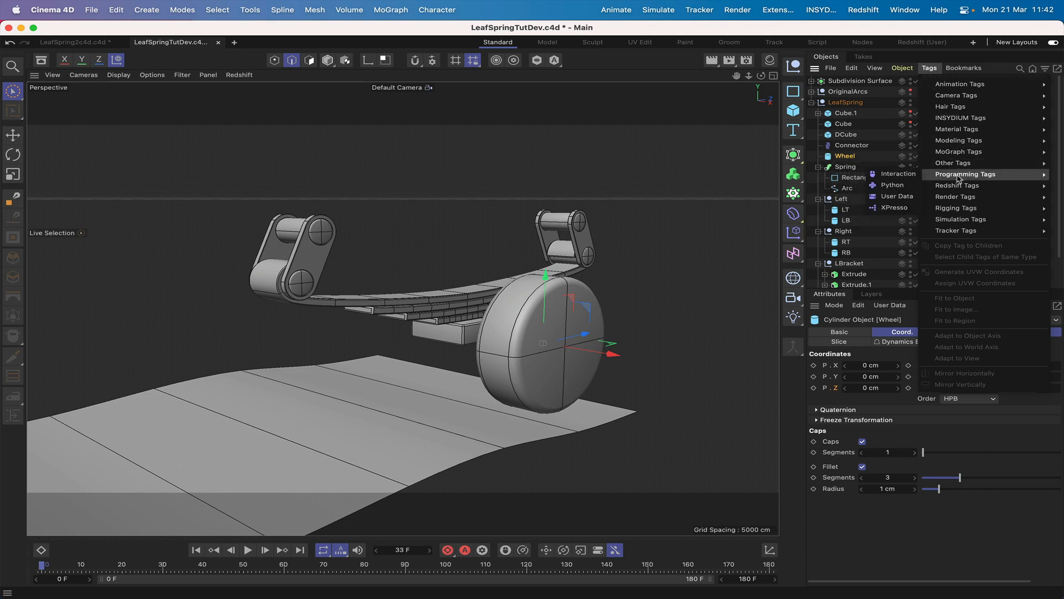
mouse_move(939, 176)
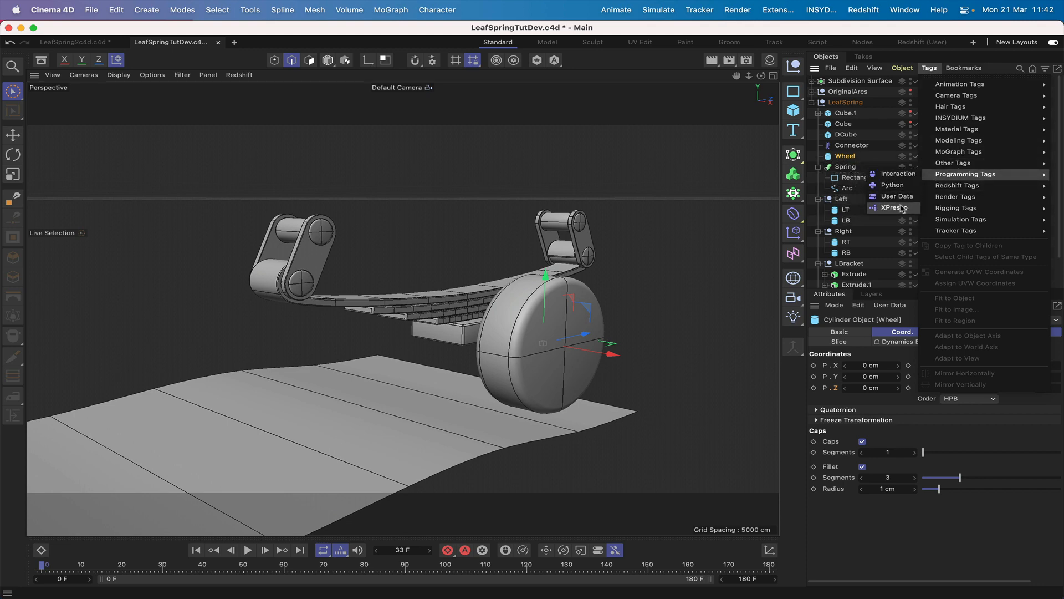
left_click(901, 209)
left_click_drag(910, 197, 518, 95)
left_click_drag(849, 152, 247, 211)
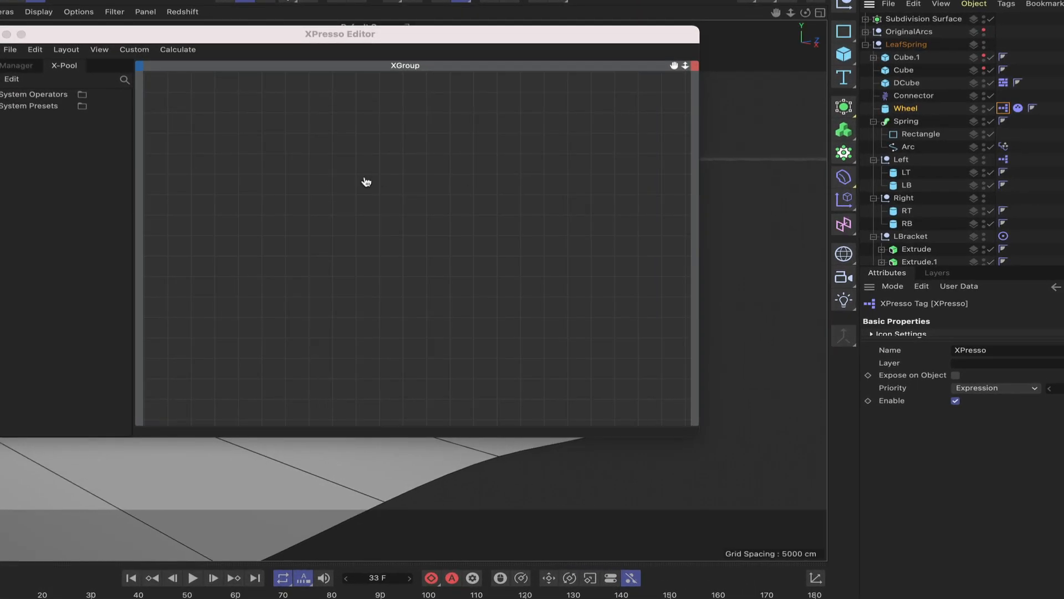
left_click_drag(197, 176, 223, 155)
Step: Add a Position . Y output port to the Wheel node and adjust the node to show its port name
left_click(236, 148)
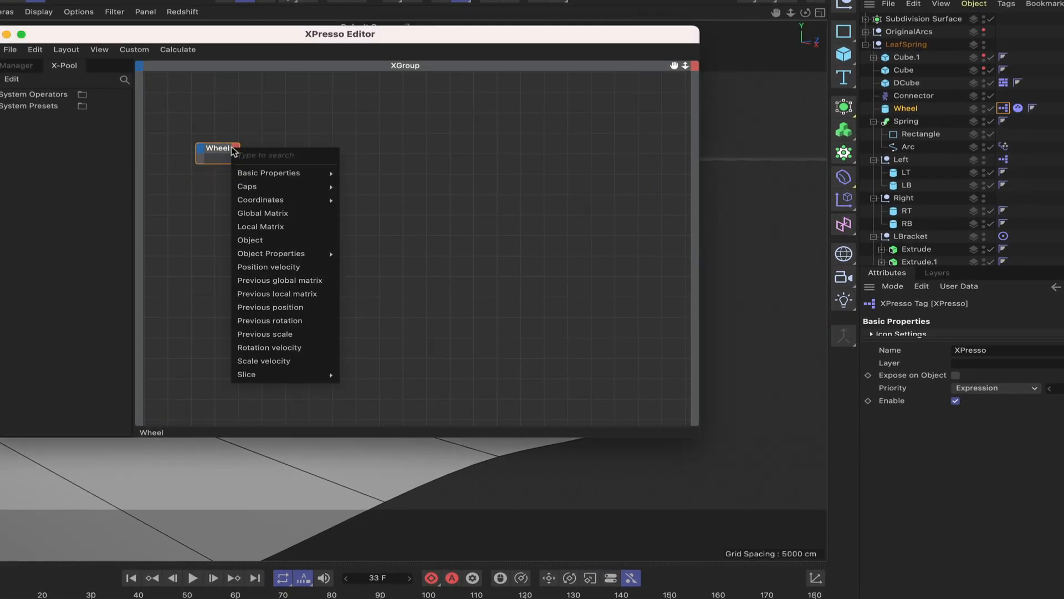
mouse_move(260, 200)
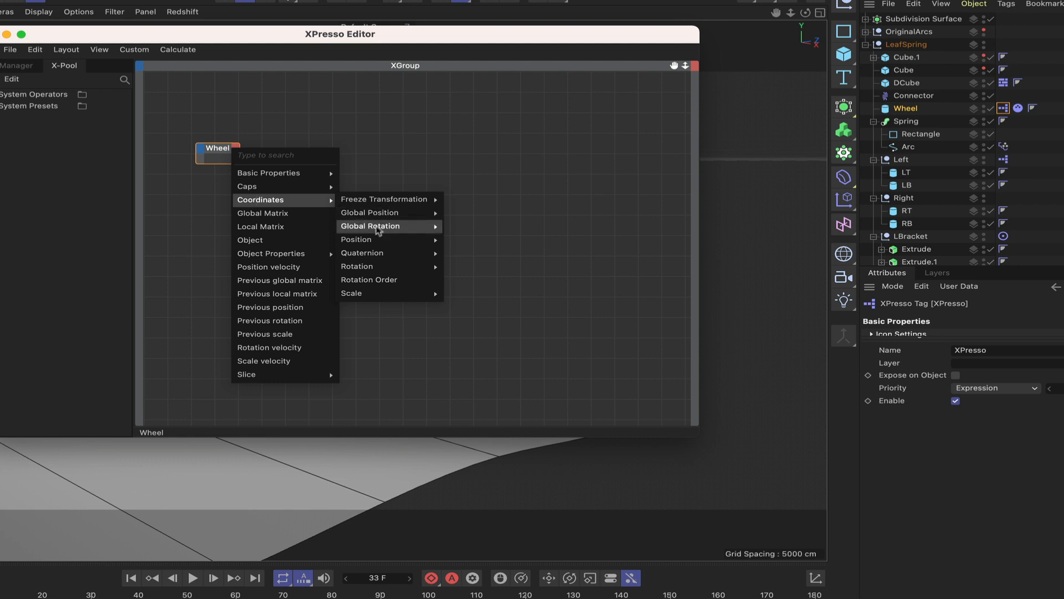
mouse_move(410, 240)
left_click(475, 267)
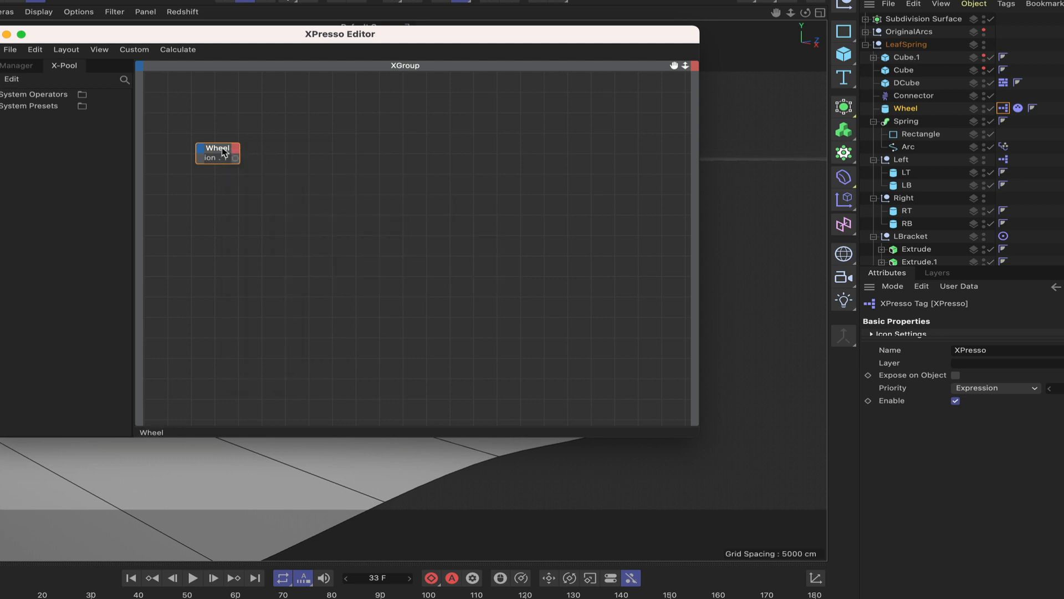
left_click_drag(251, 149, 275, 131)
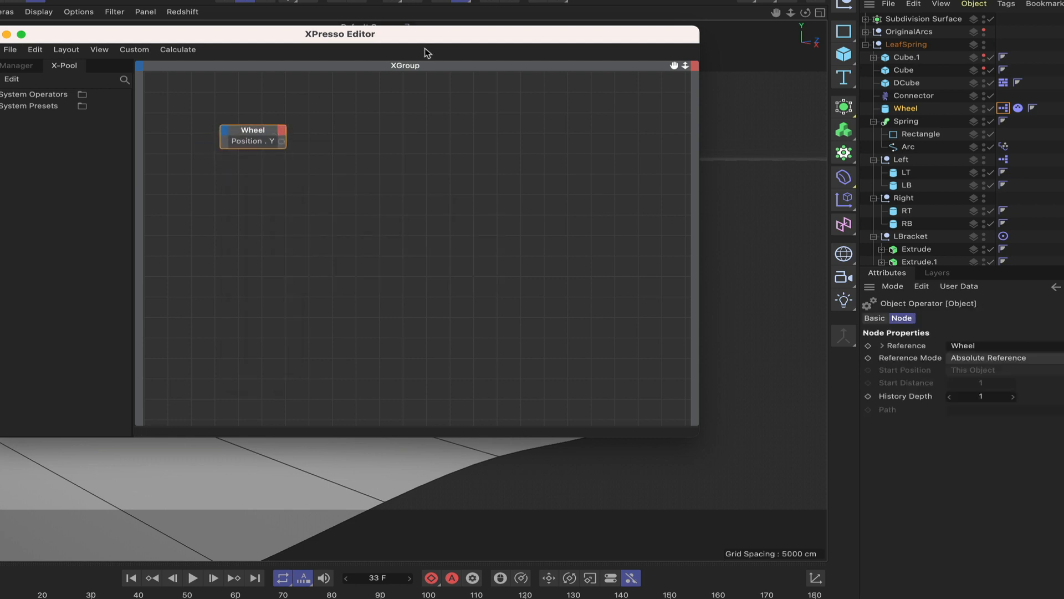
Step: Nest the lower clamp block Cube under Cube.1 alongside the four bolt cylinders
left_click_drag(489, 37, 591, 262)
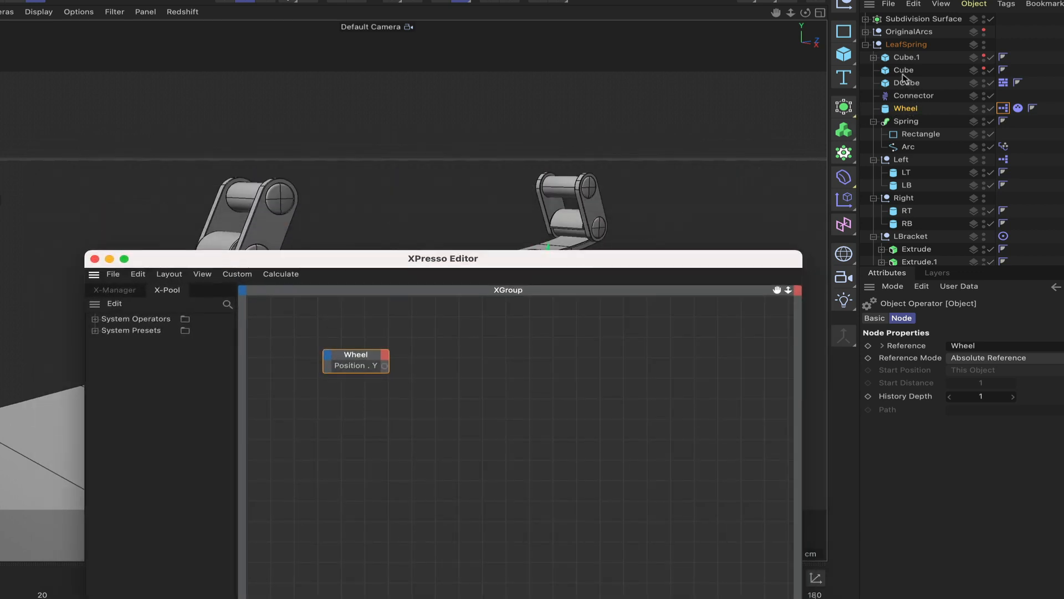
left_click_drag(660, 259, 601, 379)
left_click(874, 57)
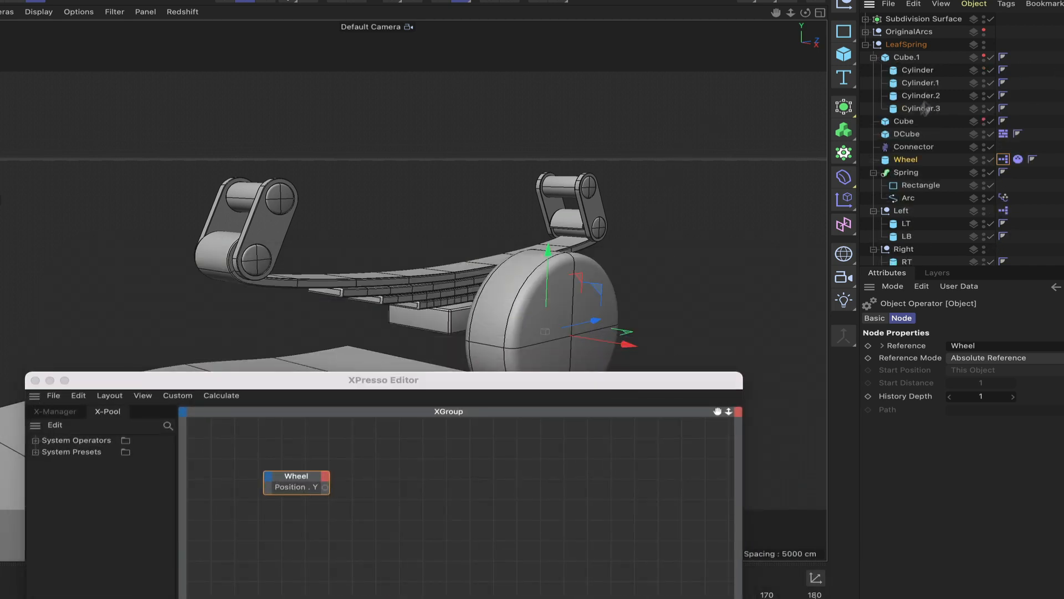
left_click(912, 120)
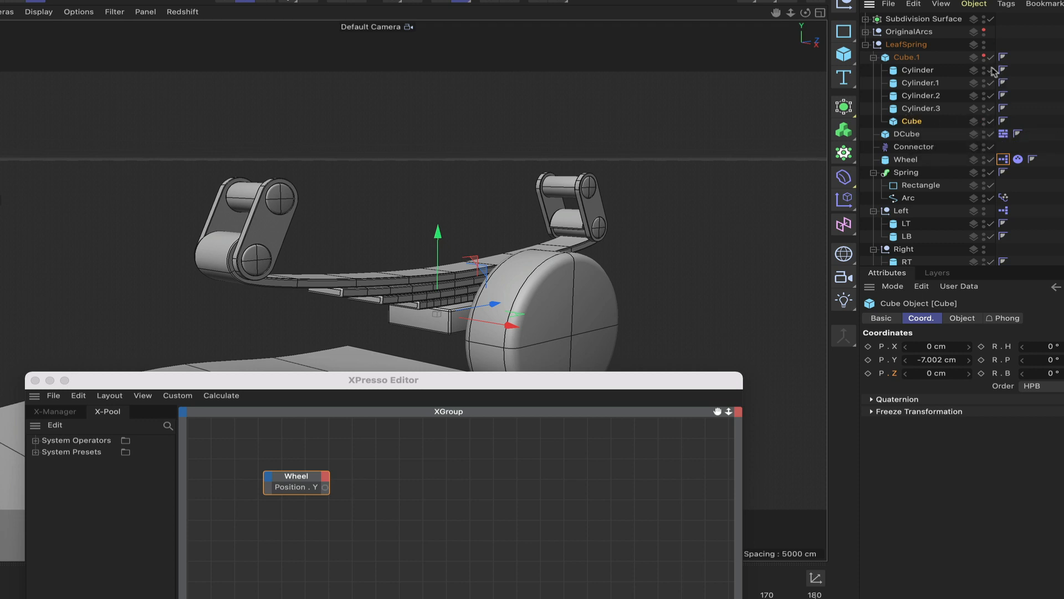
Step: Make the clamp assembly of Cube.1 and Cube visible again and hide DCube
left_click(984, 56)
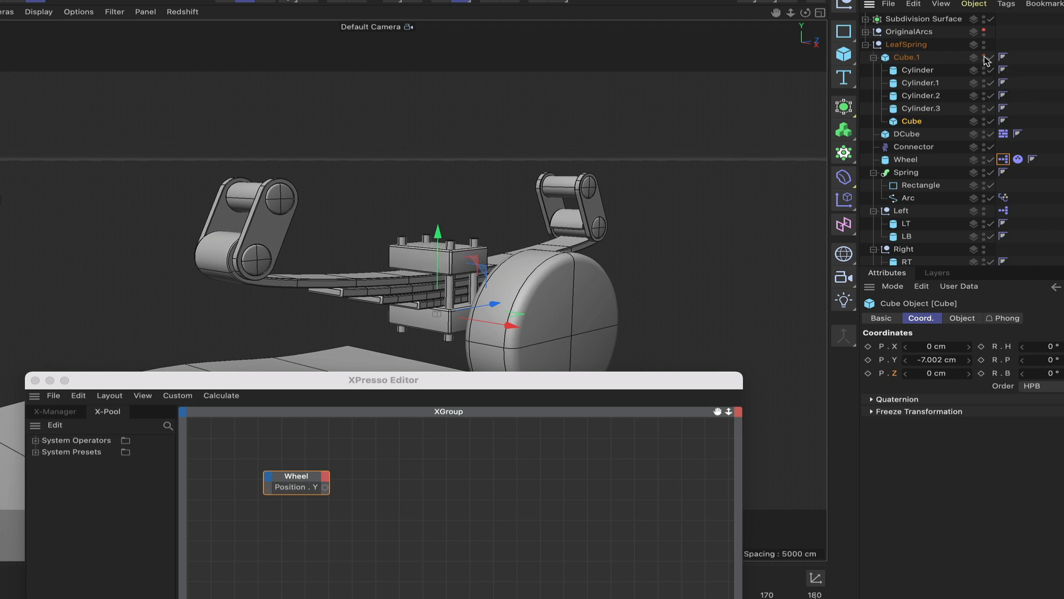
left_click(985, 132)
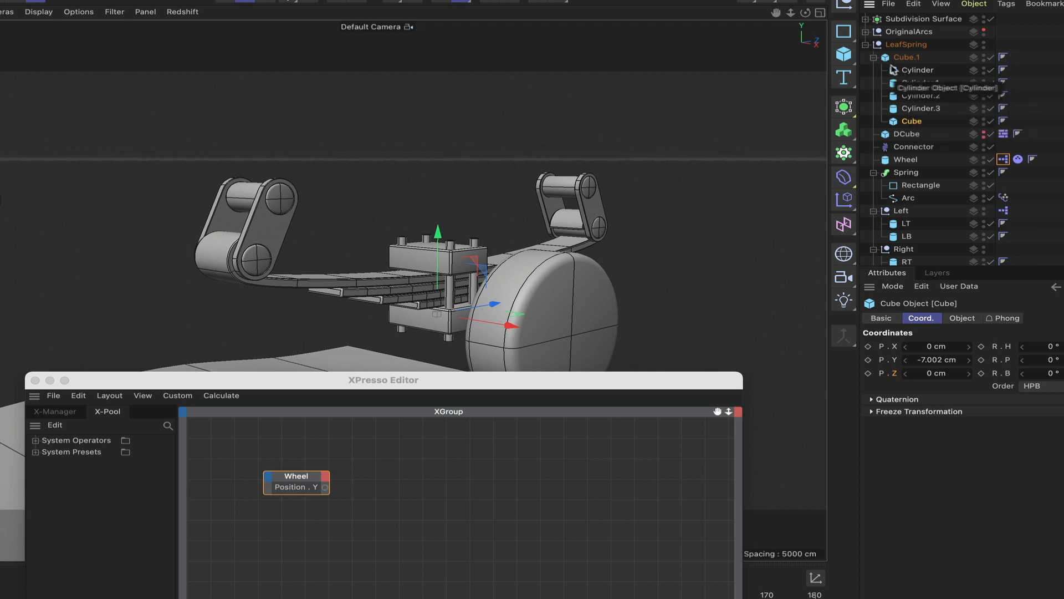
Step: Reverse the clamp hierarchy so Cube becomes the parent of Cube.1 and its four bolt cylinders
left_click(902, 59)
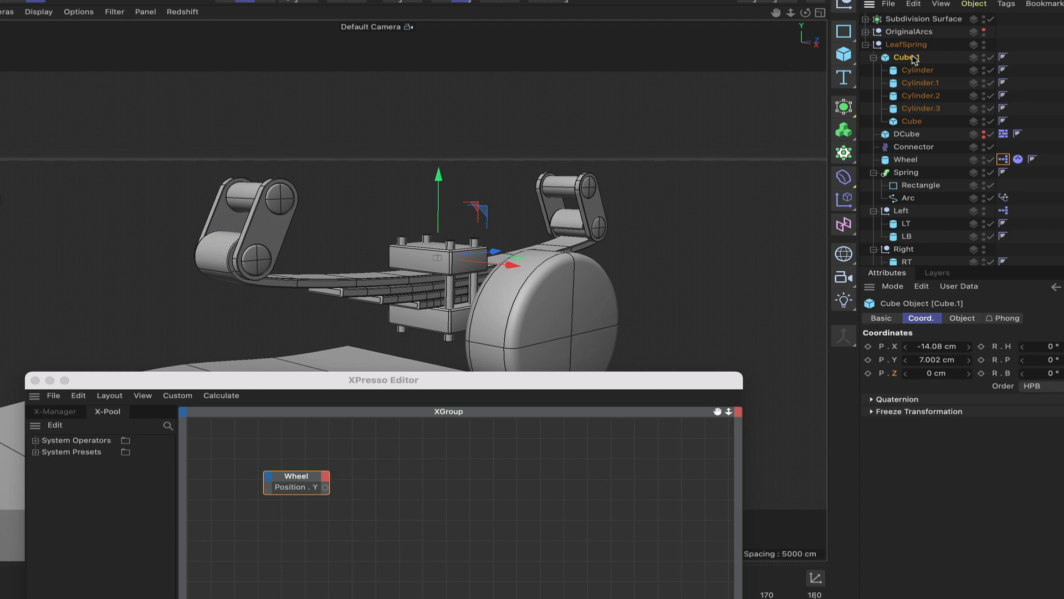
left_click(912, 122)
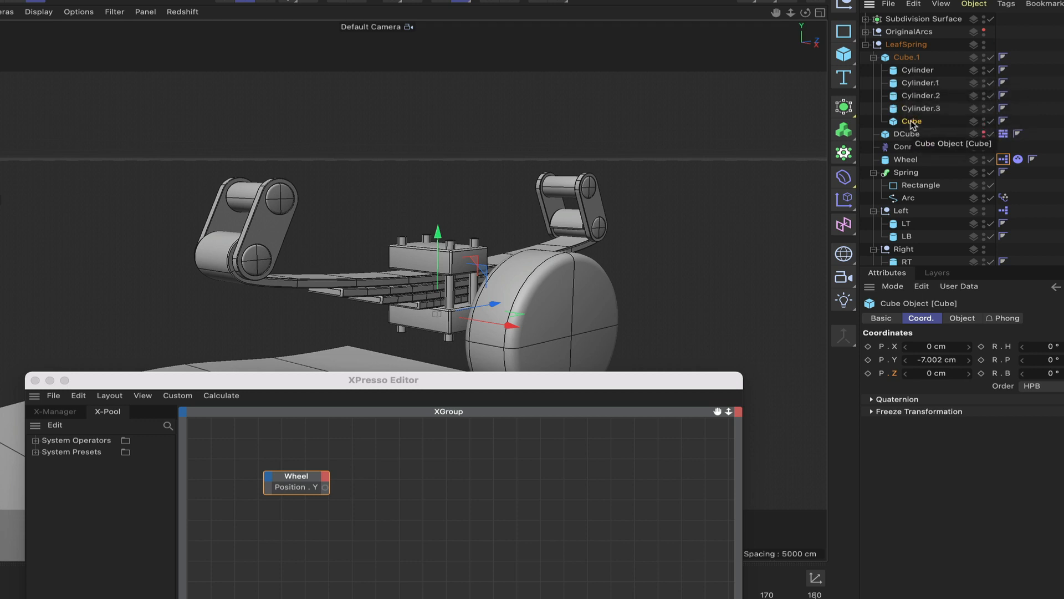
left_click_drag(912, 122, 910, 60)
left_click(904, 57)
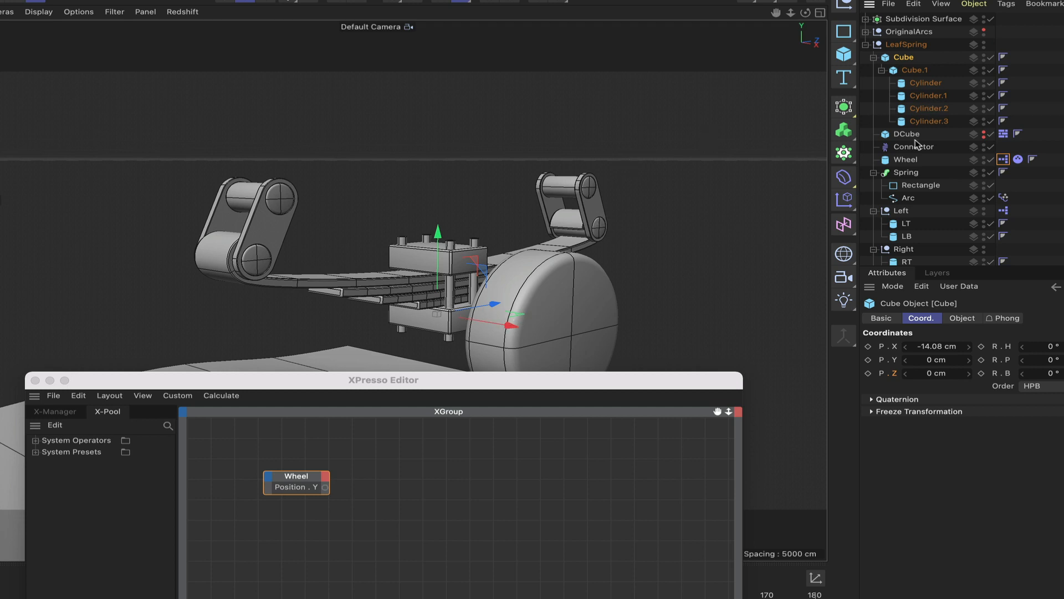
Step: Place the parent Cube as a node beside the Wheel node in the XPresso graph
left_click(907, 160)
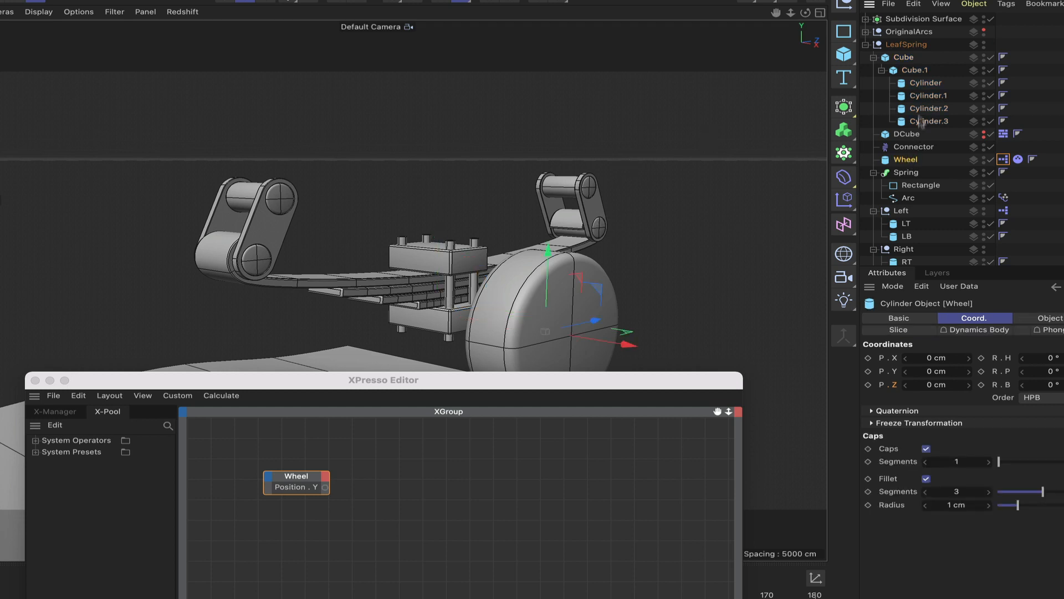
left_click(904, 58)
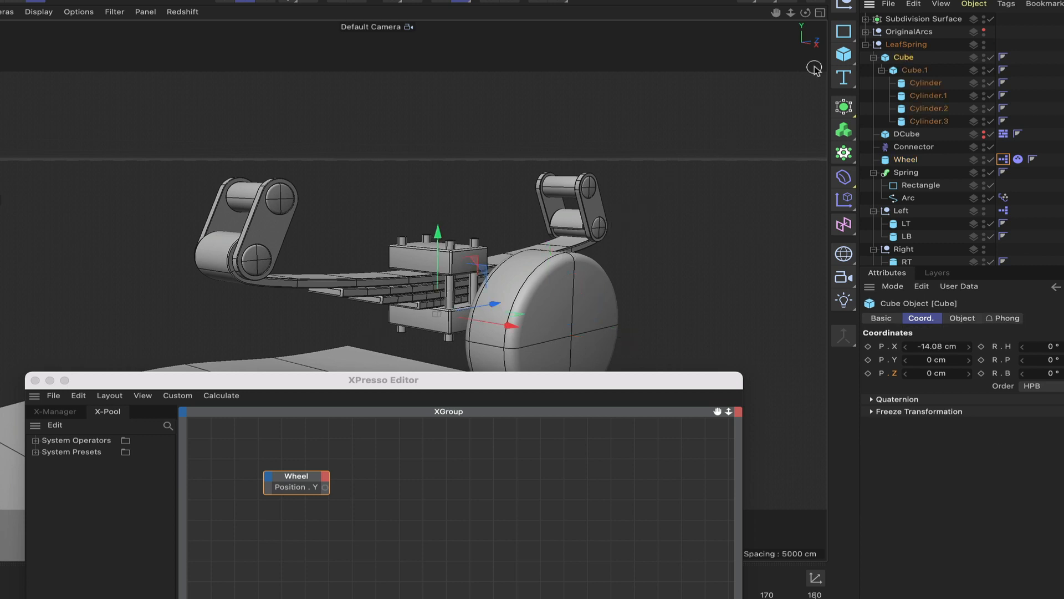
left_click_drag(909, 63, 442, 491)
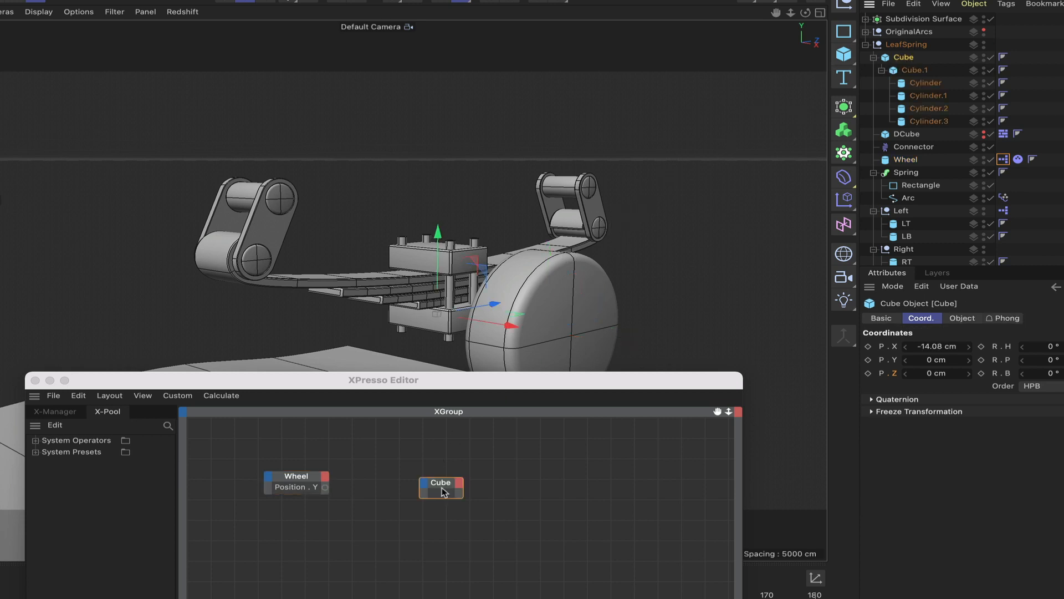
Step: Add a Position.Y input to the Cube node and connect the Wheel node's Position.Y output to it
left_click(423, 483)
mouse_move(443, 524)
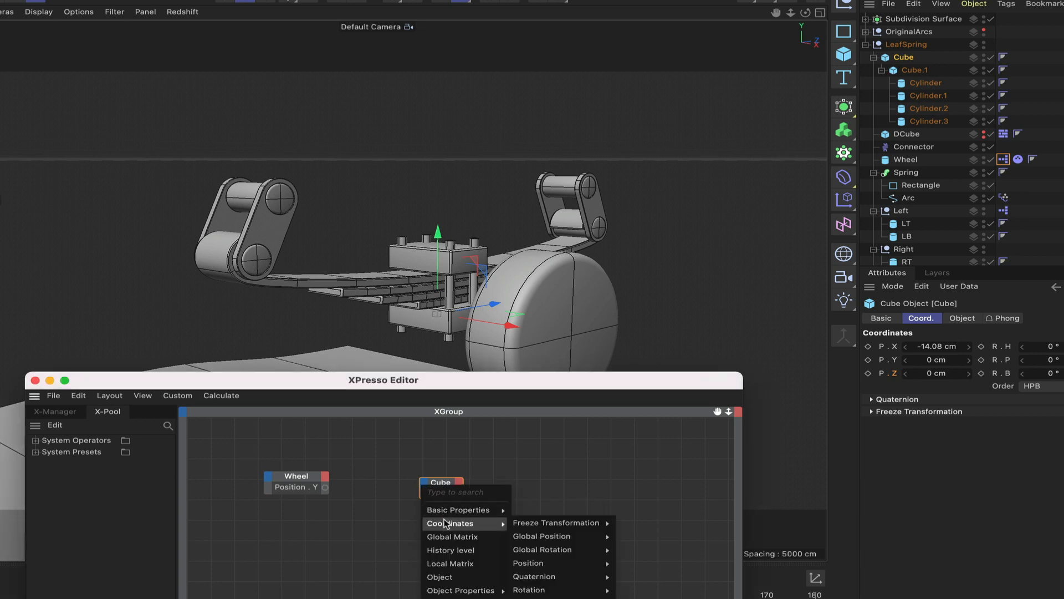
mouse_move(549, 562)
left_click(643, 587)
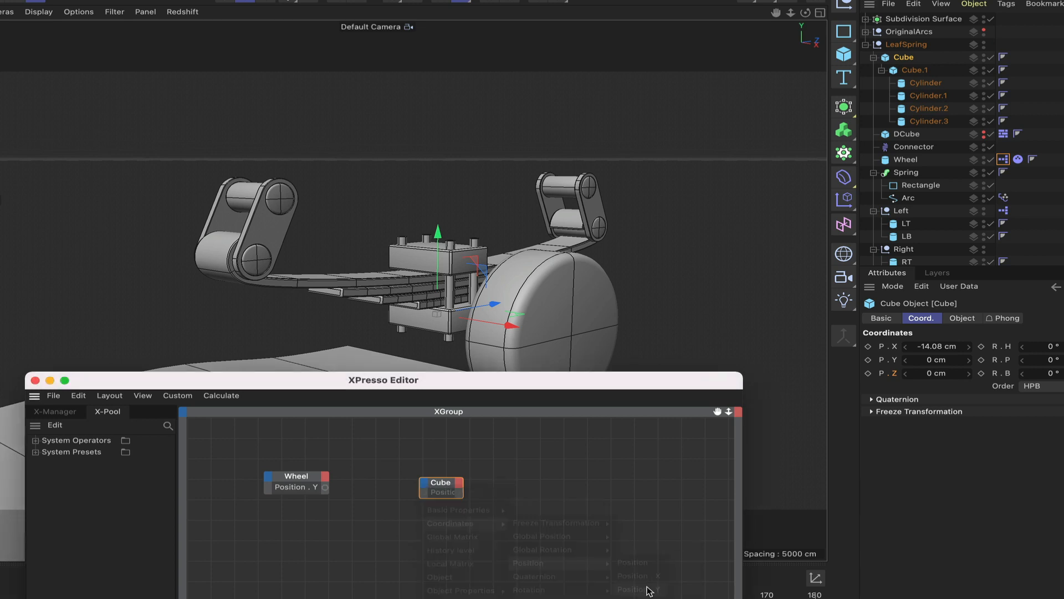
double_click(444, 479)
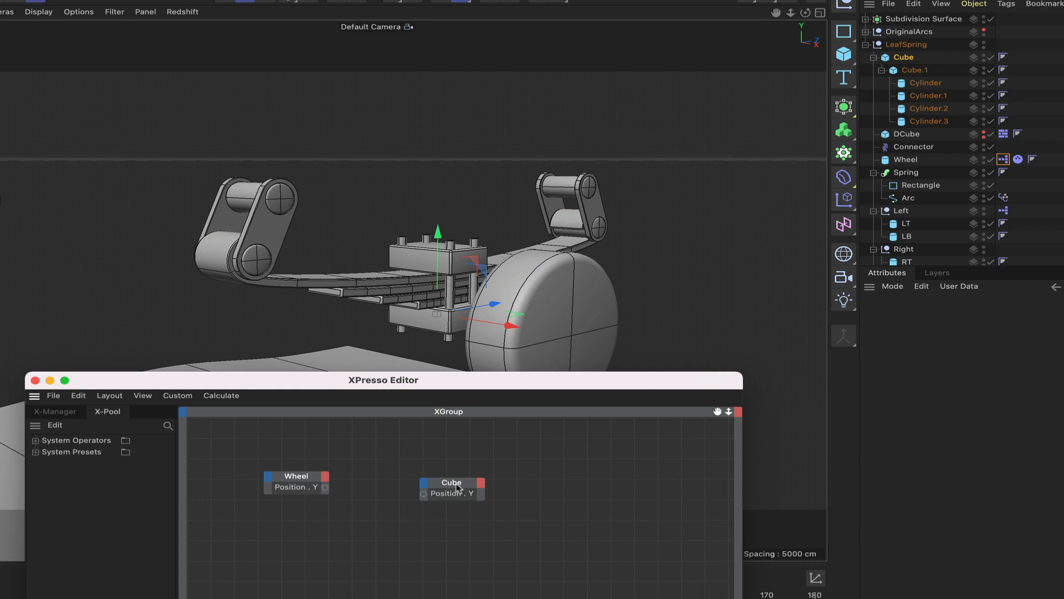
left_click_drag(457, 488, 455, 482)
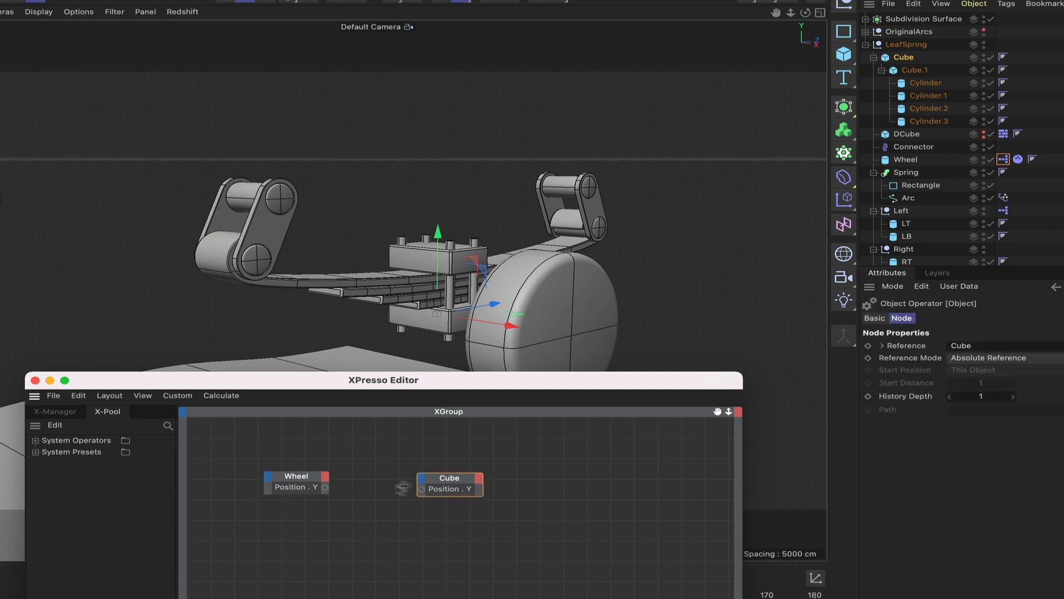
left_click_drag(390, 490, 427, 491)
Step: Play the animation to check how the clamp follows the wheel over the bumps, and return to the first frame
left_click_drag(639, 386, 532, 598)
left_click(193, 578)
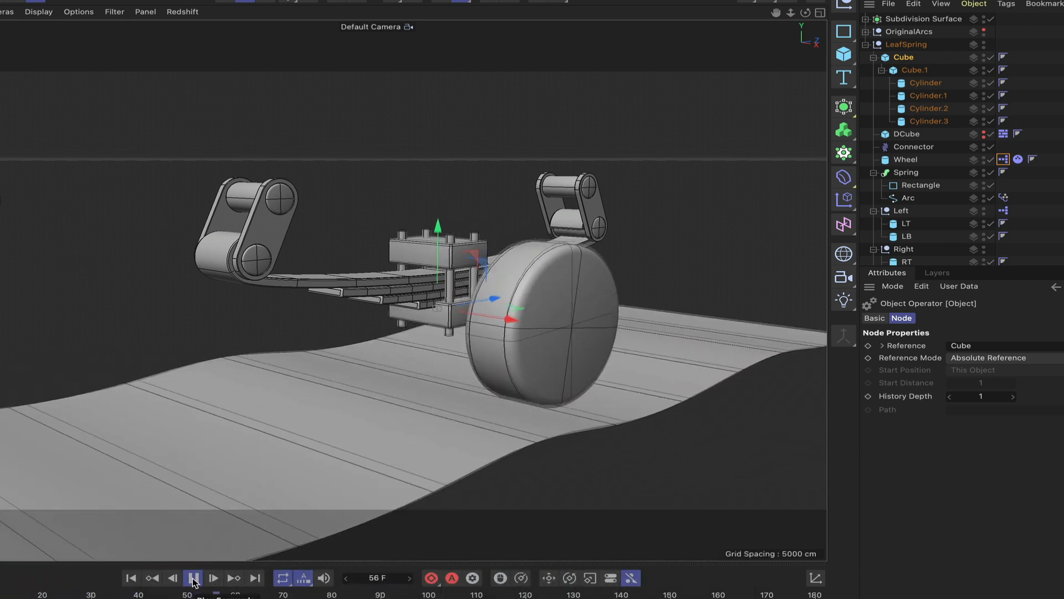
left_click(193, 578)
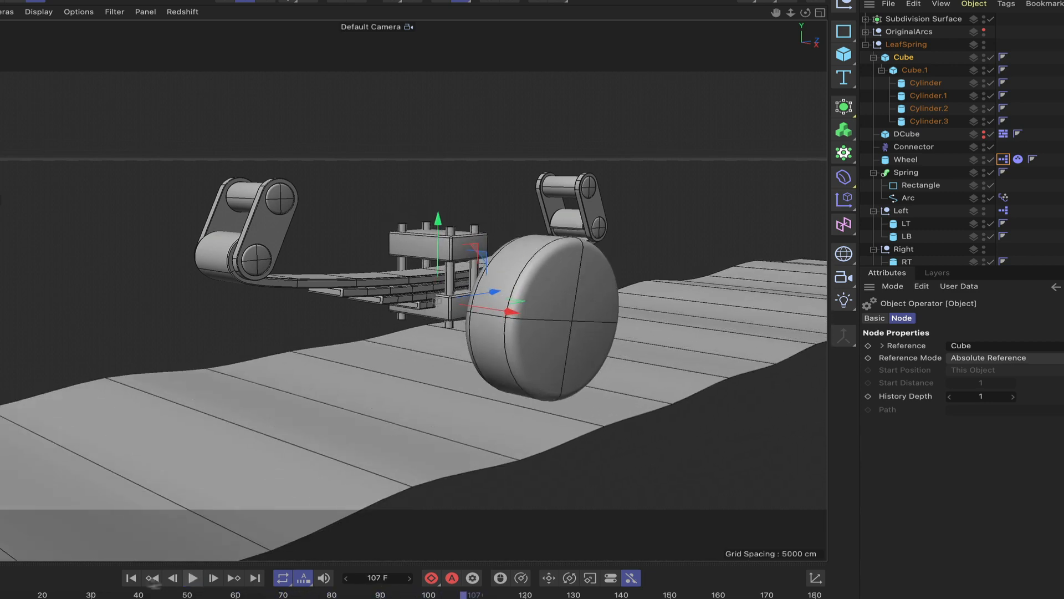
left_click(130, 579)
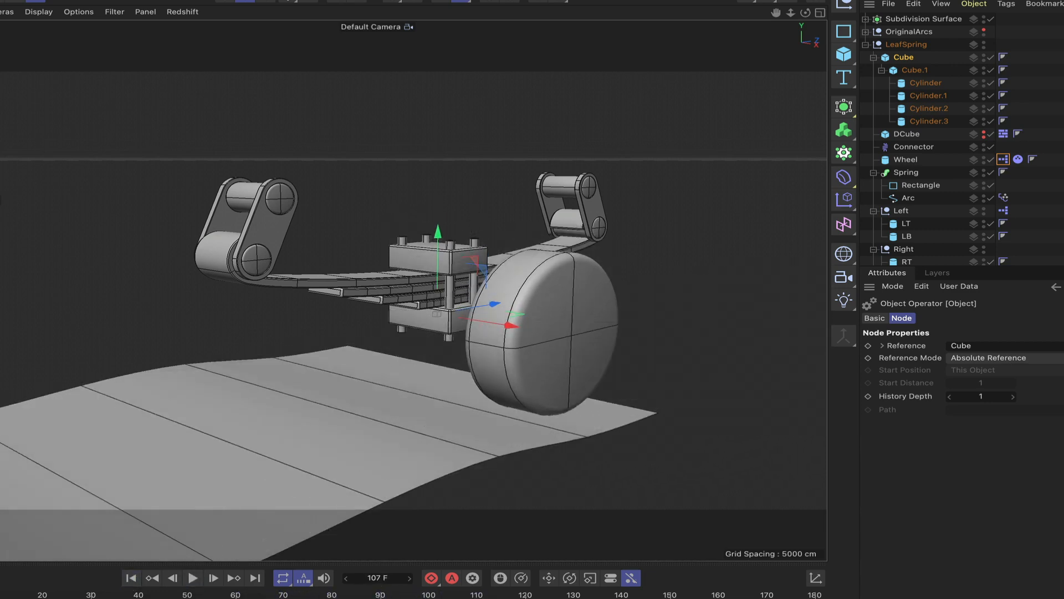
Step: Align the Cube node level with the Wheel node in the graph and close the XPresso Editor
left_click_drag(360, 596, 591, 274)
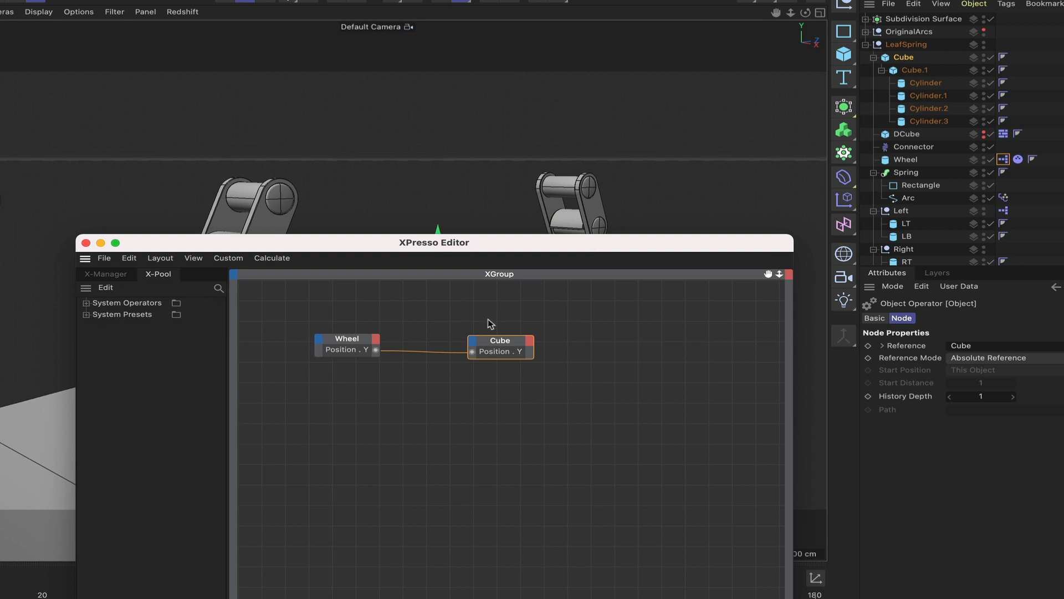
left_click_drag(507, 344, 520, 341)
left_click_drag(635, 244, 581, 337)
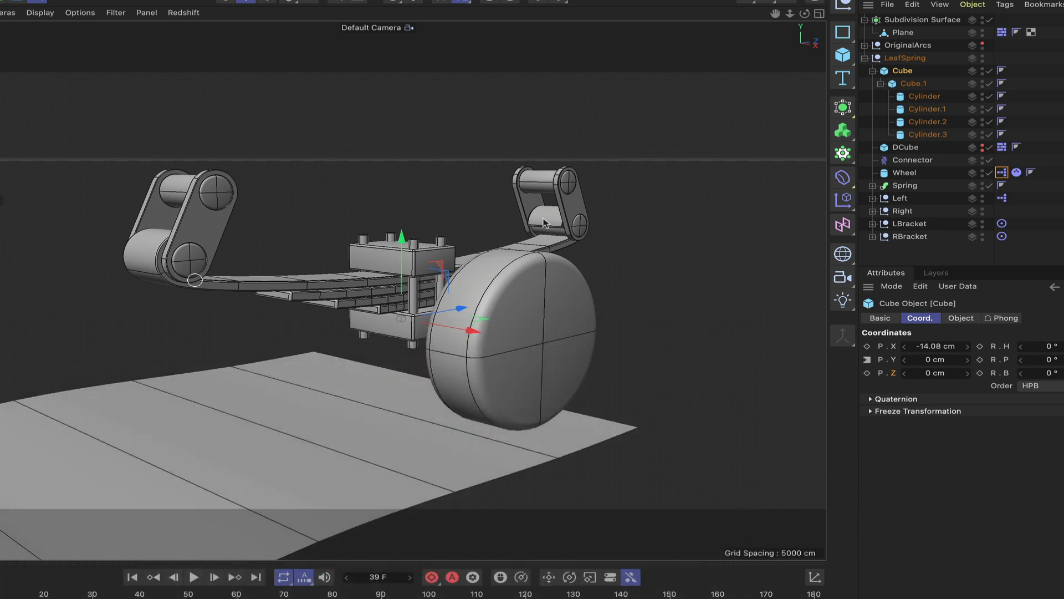
left_click(30, 336)
Step: Reorder the LeafSpring children so LBracket and RBracket sit directly below Wheel and Spring comes last
left_click(904, 32)
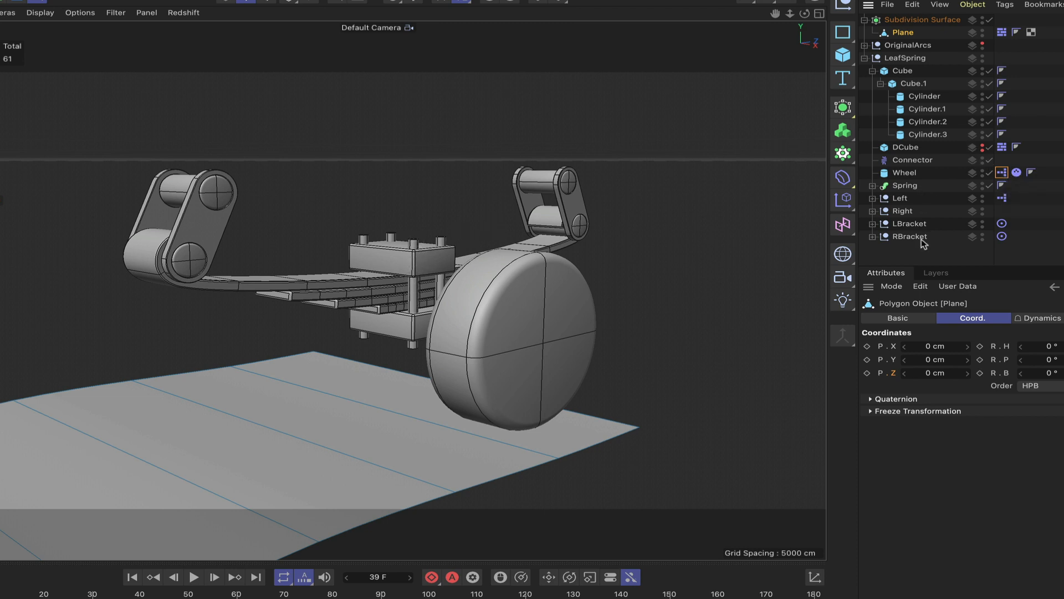
left_click_drag(930, 229, 908, 183)
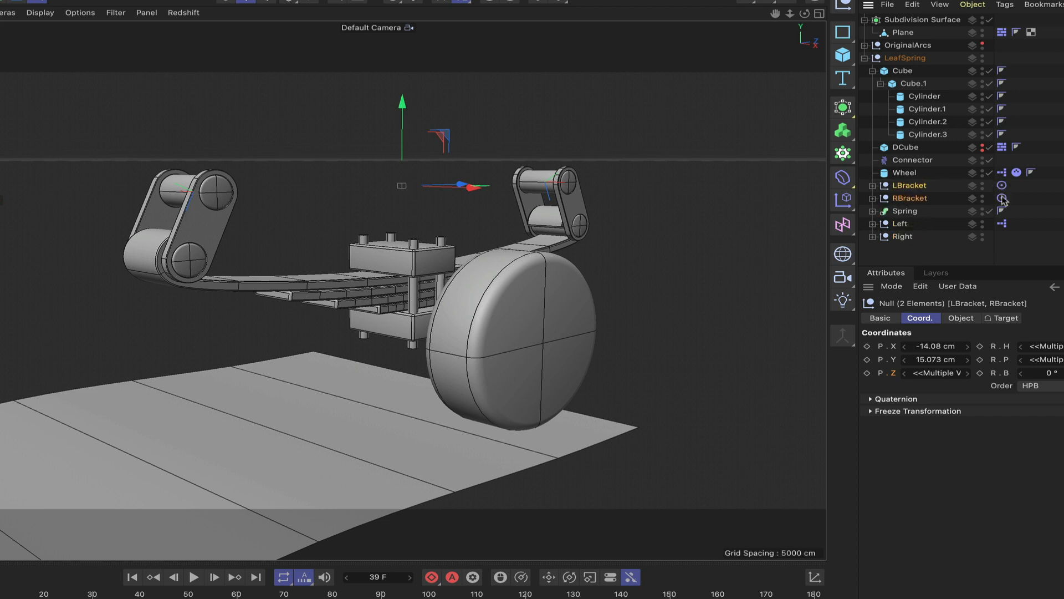
left_click_drag(907, 214, 911, 245)
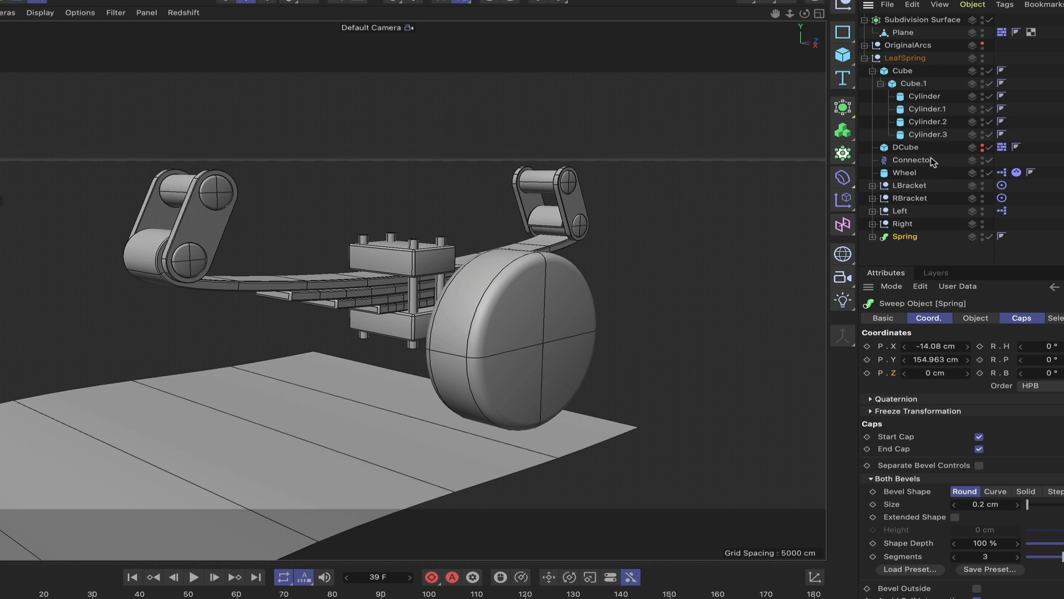
Step: Add a Range Mapper node to the Wheel's XPresso graph and feed the Wheel's Position.Y into its input
double_click(1002, 173)
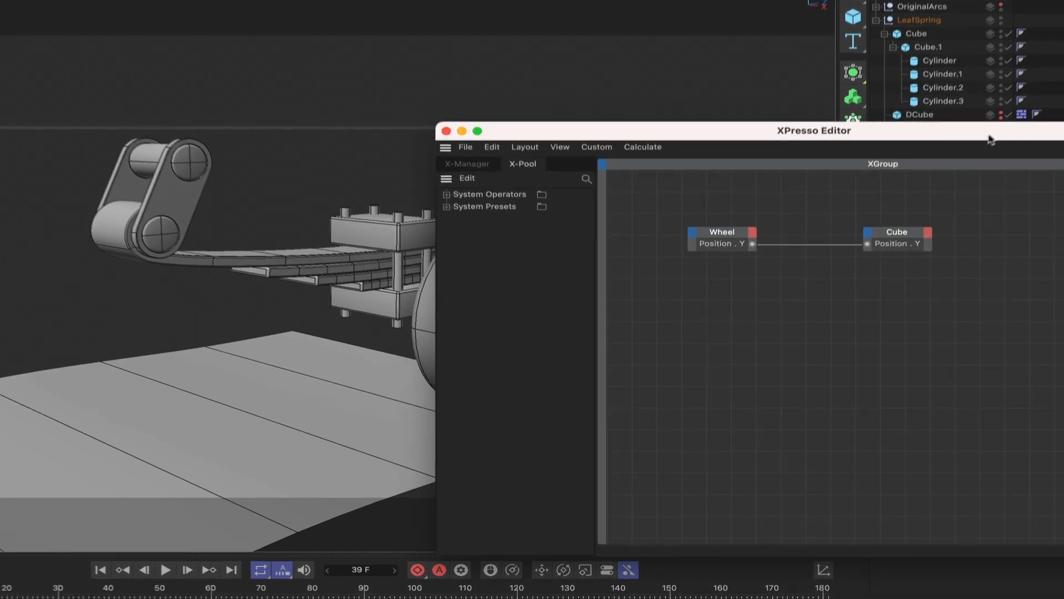
left_click_drag(971, 168, 578, 209)
right_click(386, 318)
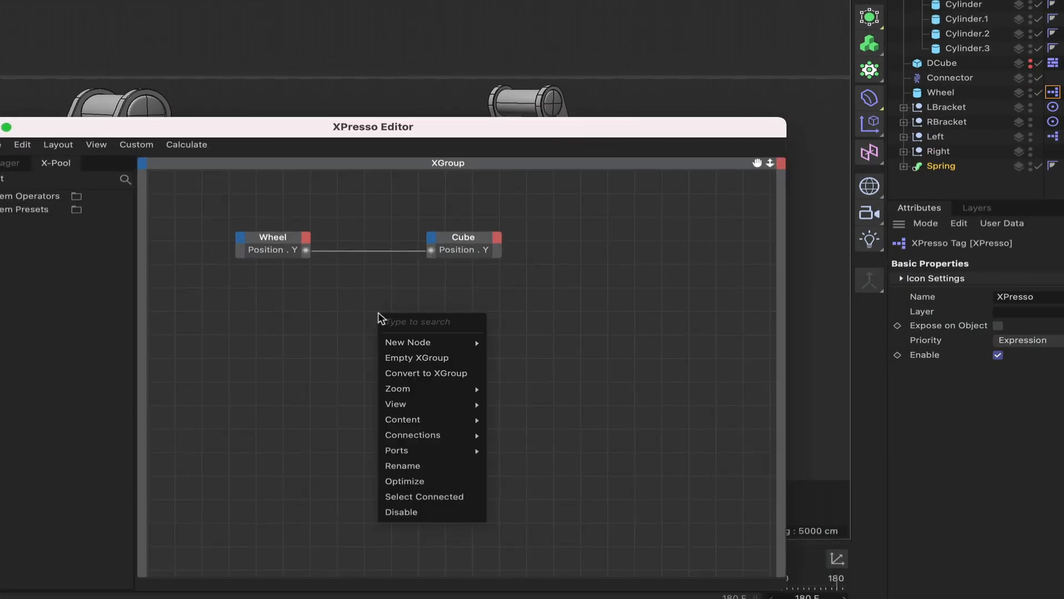
mouse_move(440, 343)
mouse_move(574, 344)
mouse_move(628, 395)
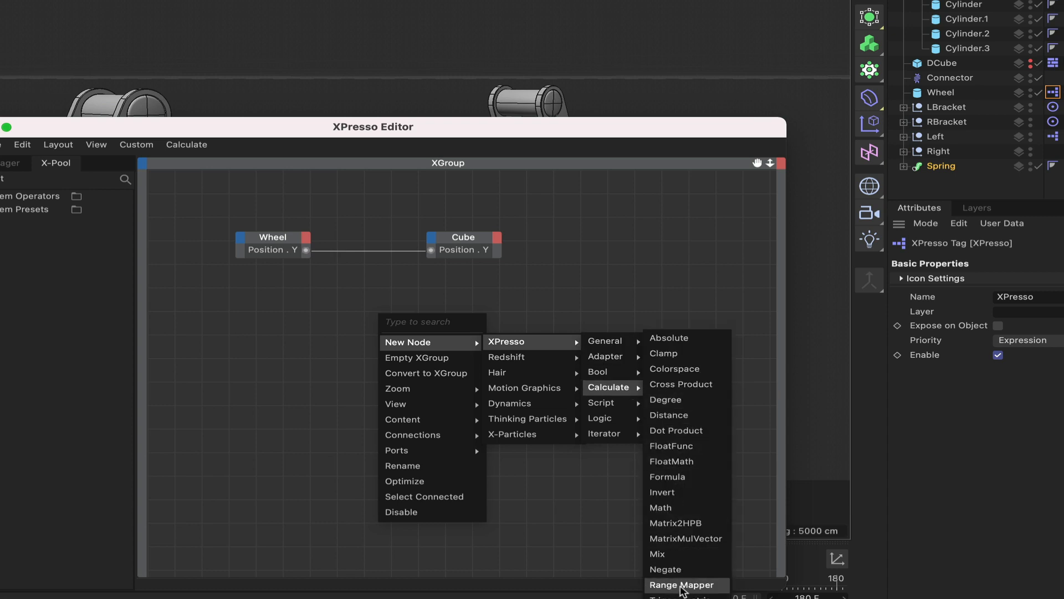
left_click(681, 585)
left_click_drag(376, 306, 451, 312)
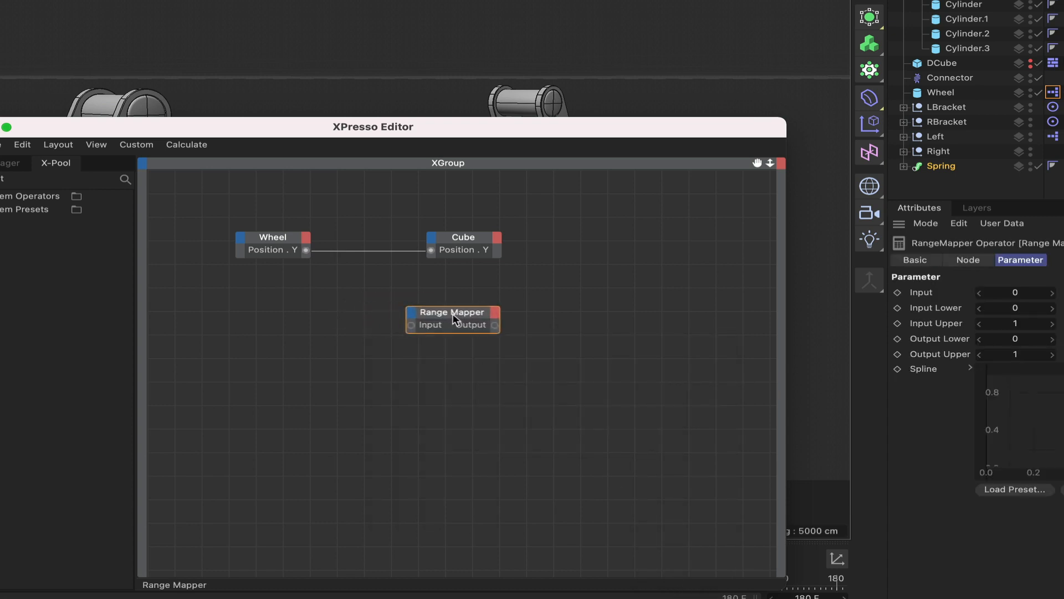
left_click_drag(306, 250, 412, 327)
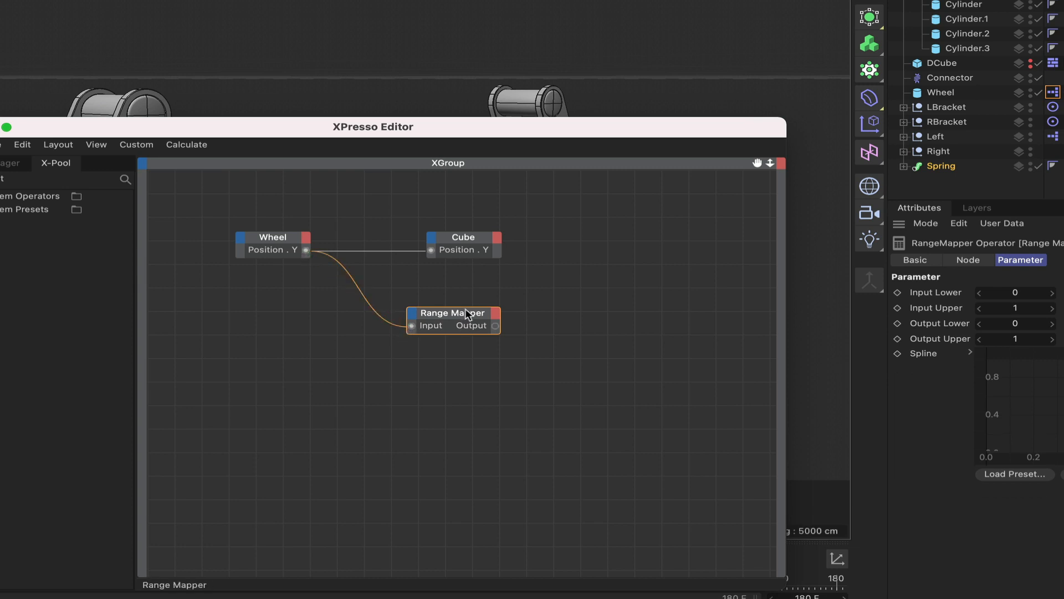
Step: Select Wheel and advance the animation frame by frame from the start past frame 83, examining its Y position for the range of travel
left_click_drag(627, 127, 502, 447)
left_click(941, 92)
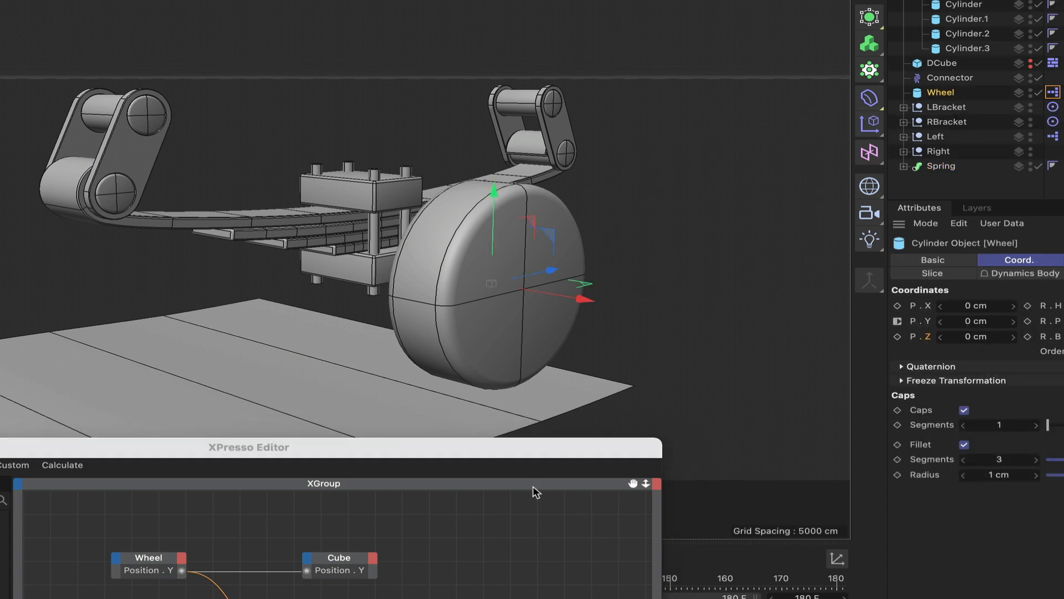
left_click_drag(544, 456, 499, 596)
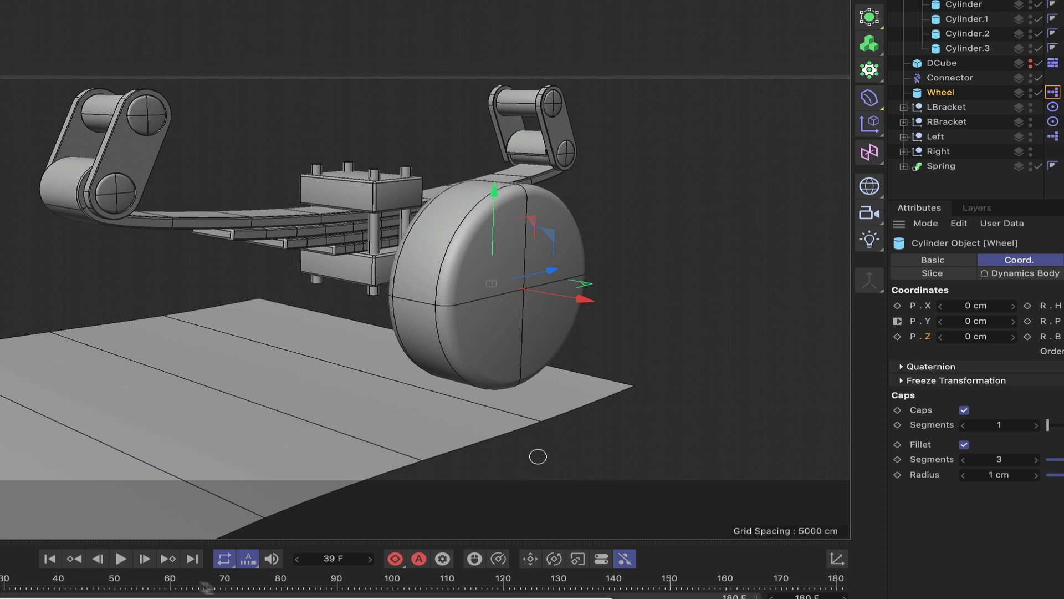
key("shift+f")
left_click(146, 561)
left_click(146, 560)
left_click(146, 560)
left_click(146, 561)
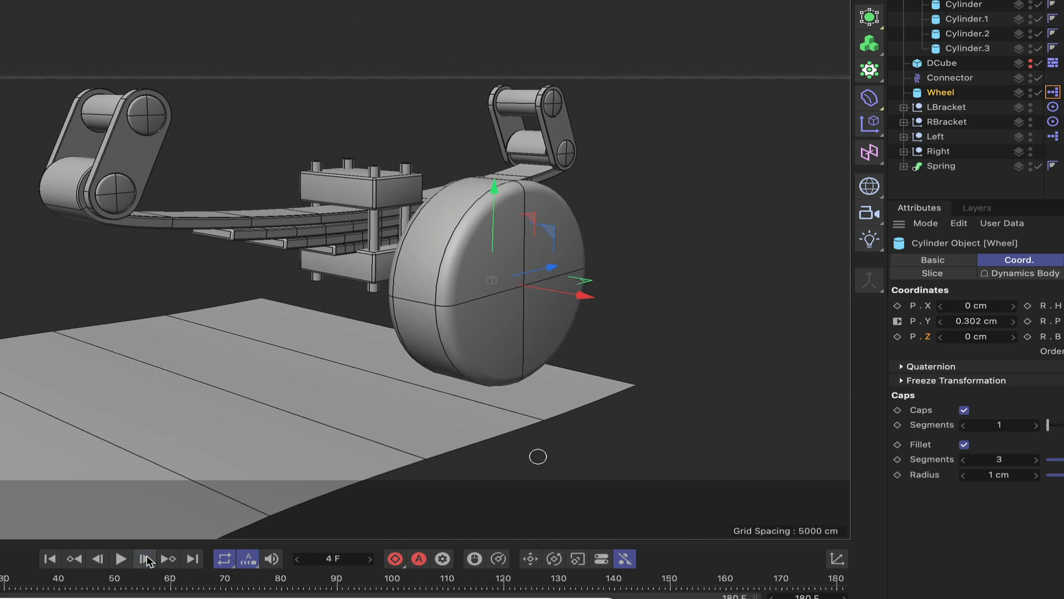
left_click(147, 561)
left_click(146, 561)
left_click(146, 560)
left_click(147, 561)
left_click(146, 561)
left_click(146, 560)
left_click(146, 560)
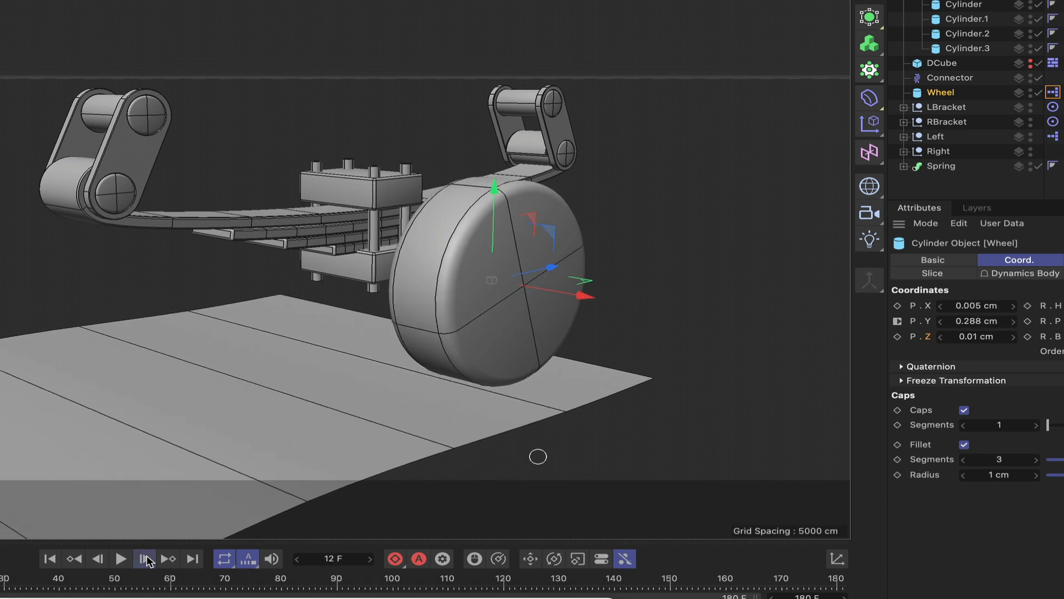
left_click(146, 561)
left_click(146, 560)
left_click(146, 560)
left_click(146, 561)
left_click(147, 561)
left_click(146, 560)
left_click(146, 560)
left_click(146, 561)
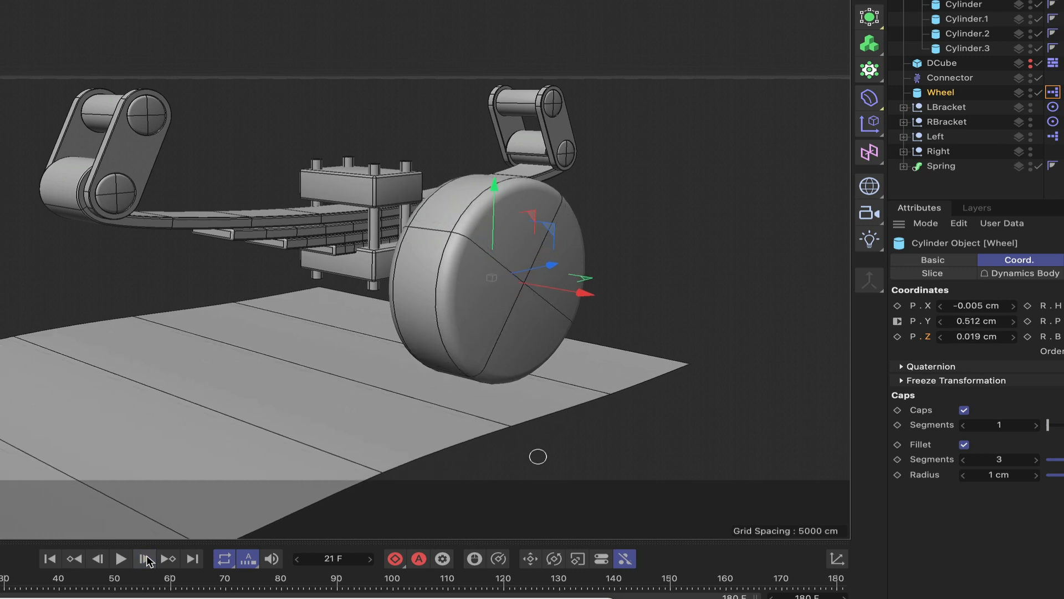
left_click(146, 561)
left_click(146, 561)
left_click(147, 560)
left_click(147, 561)
left_click(146, 560)
left_click(146, 561)
left_click(146, 560)
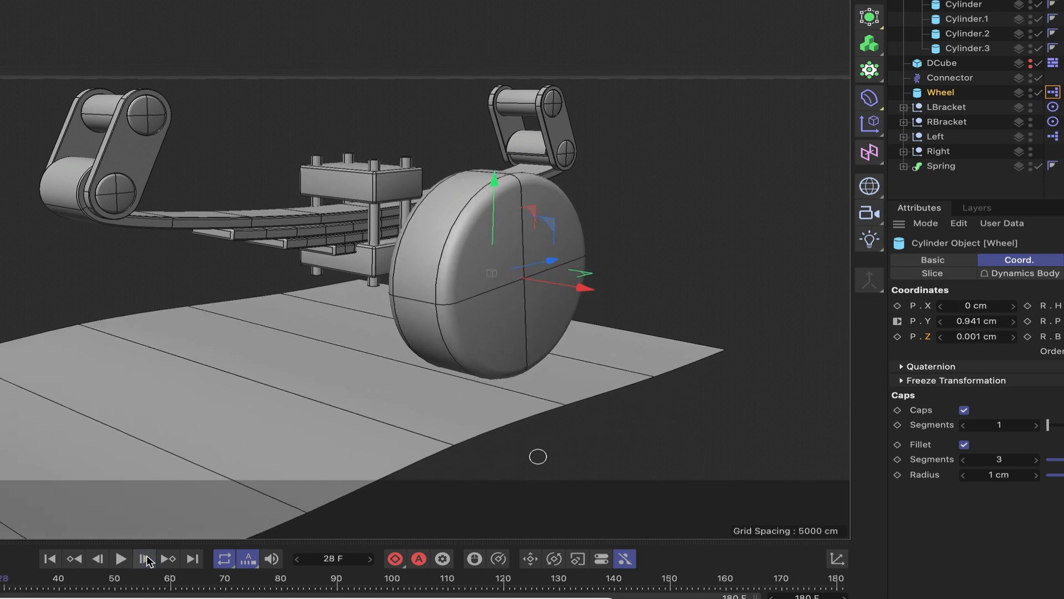
left_click(146, 561)
left_click(146, 561)
left_click(146, 561)
left_click(147, 560)
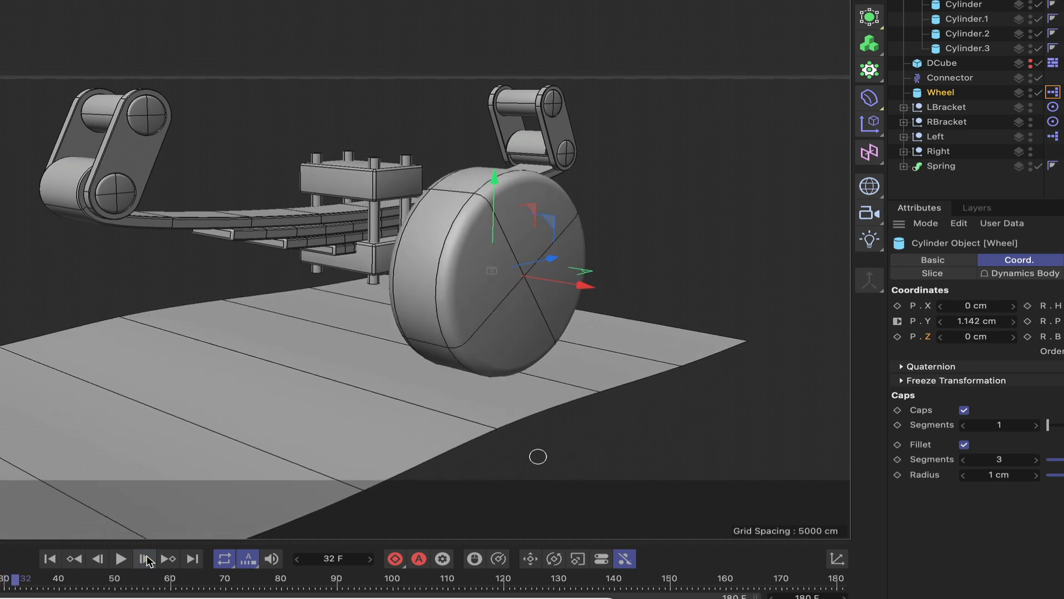
left_click(146, 560)
left_click(146, 561)
left_click(146, 561)
left_click(146, 561)
left_click(147, 561)
left_click(146, 560)
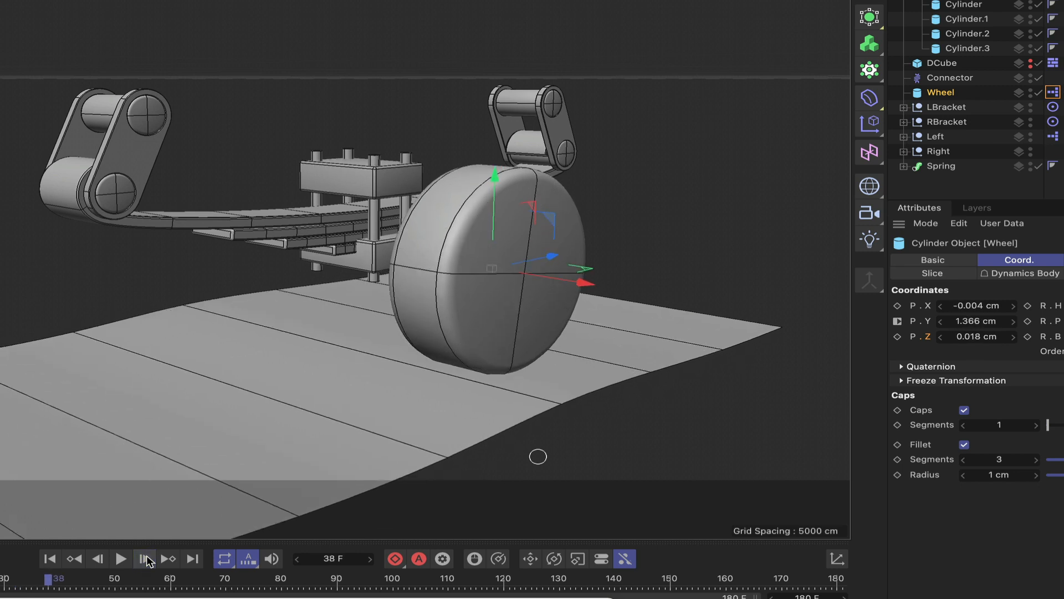
left_click(146, 560)
left_click(146, 560)
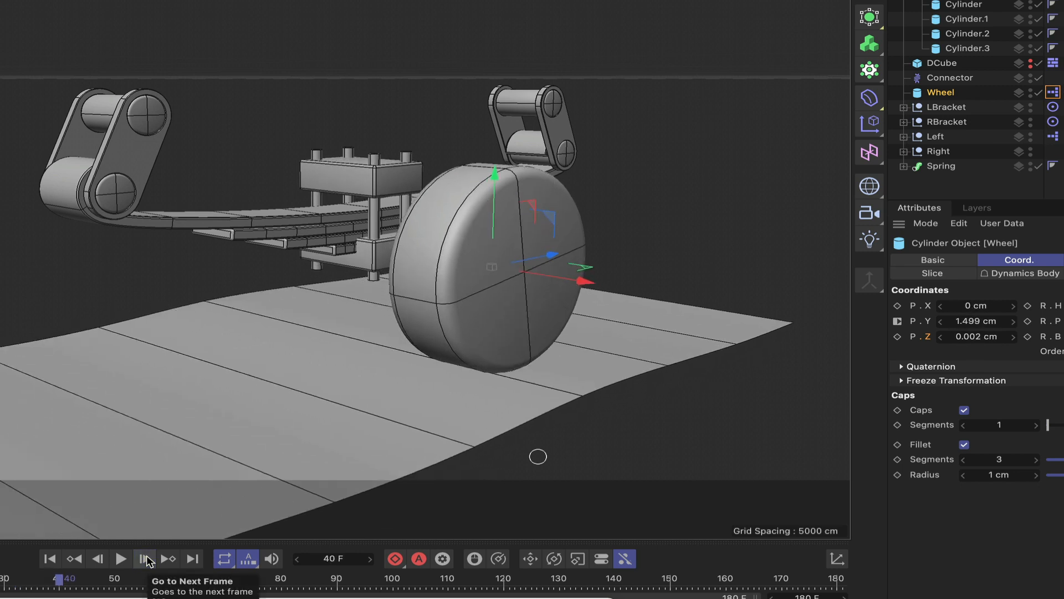
left_click(147, 560)
left_click(146, 561)
left_click(146, 560)
left_click(146, 561)
left_click(146, 560)
left_click(147, 560)
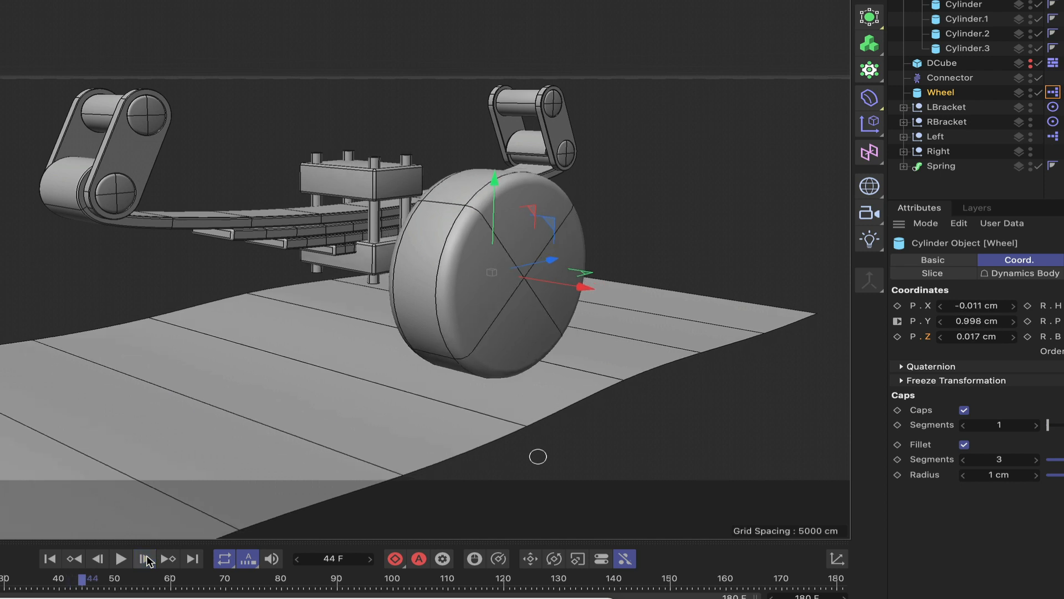
left_click(146, 560)
left_click(146, 561)
left_click(146, 560)
left_click(146, 561)
left_click(147, 561)
left_click(146, 561)
left_click(147, 561)
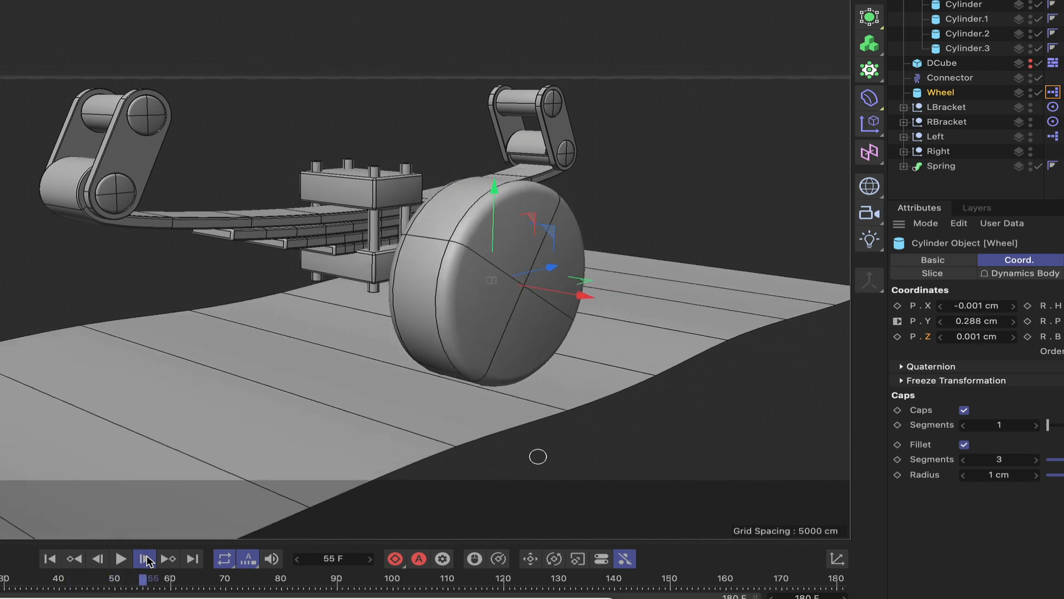
left_click(146, 561)
left_click(146, 561)
left_click(147, 560)
left_click(147, 561)
left_click(147, 561)
left_click(146, 560)
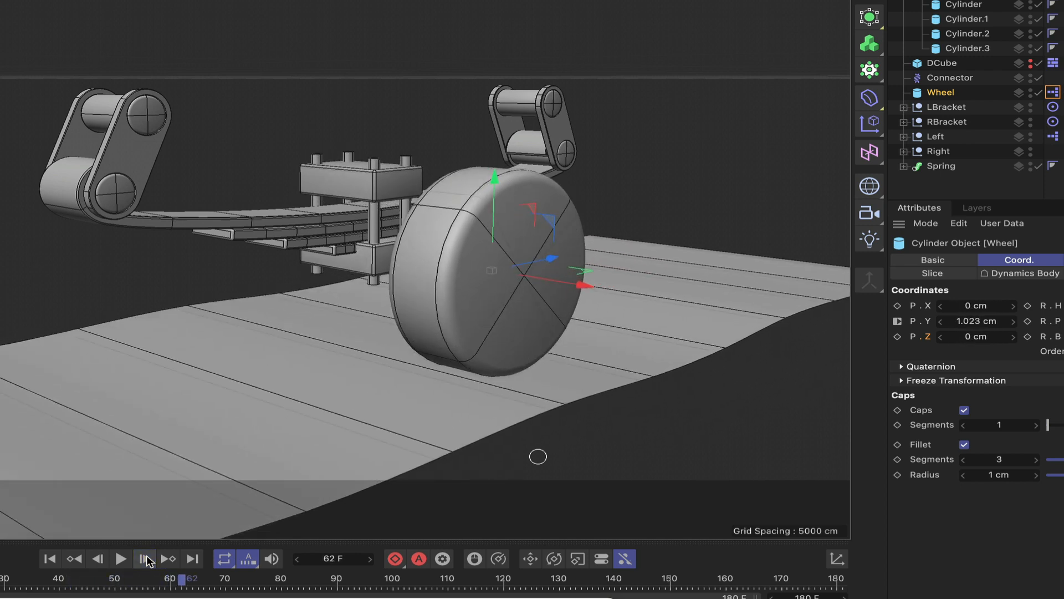
left_click(146, 560)
left_click(146, 560)
left_click(146, 560)
left_click(146, 560)
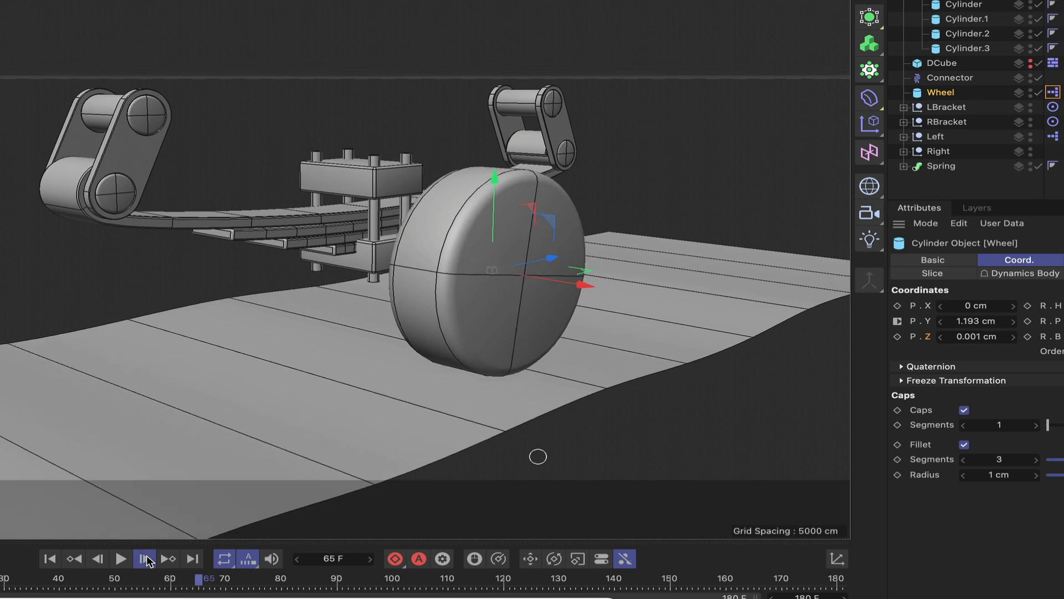
left_click(147, 561)
left_click(146, 560)
left_click(147, 560)
left_click(146, 560)
left_click(146, 561)
left_click(147, 561)
left_click(146, 561)
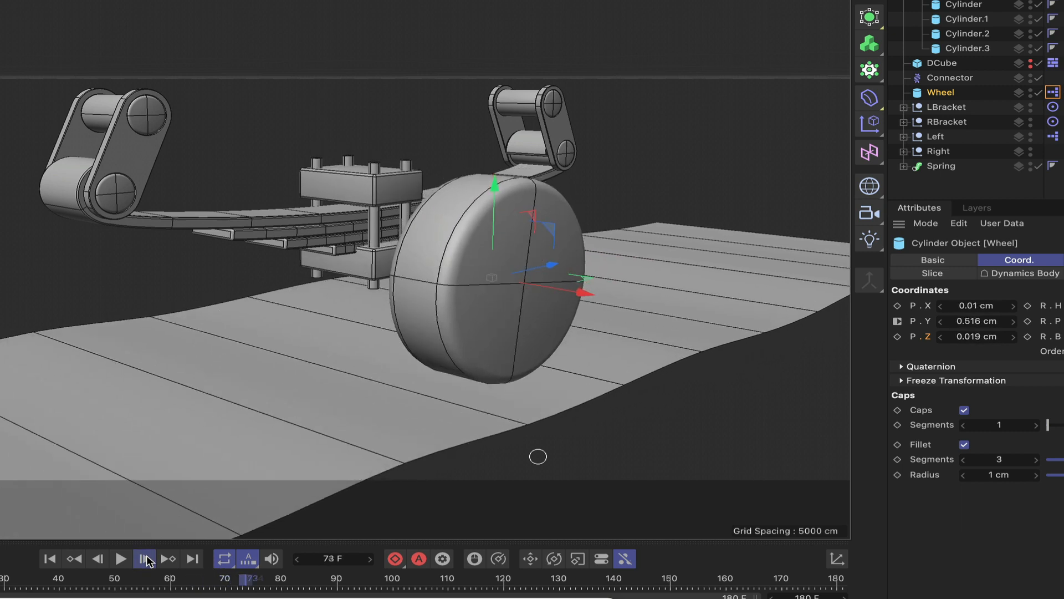
left_click(146, 561)
left_click(146, 560)
left_click(146, 561)
left_click(146, 561)
left_click(146, 561)
left_click(146, 561)
left_click(146, 561)
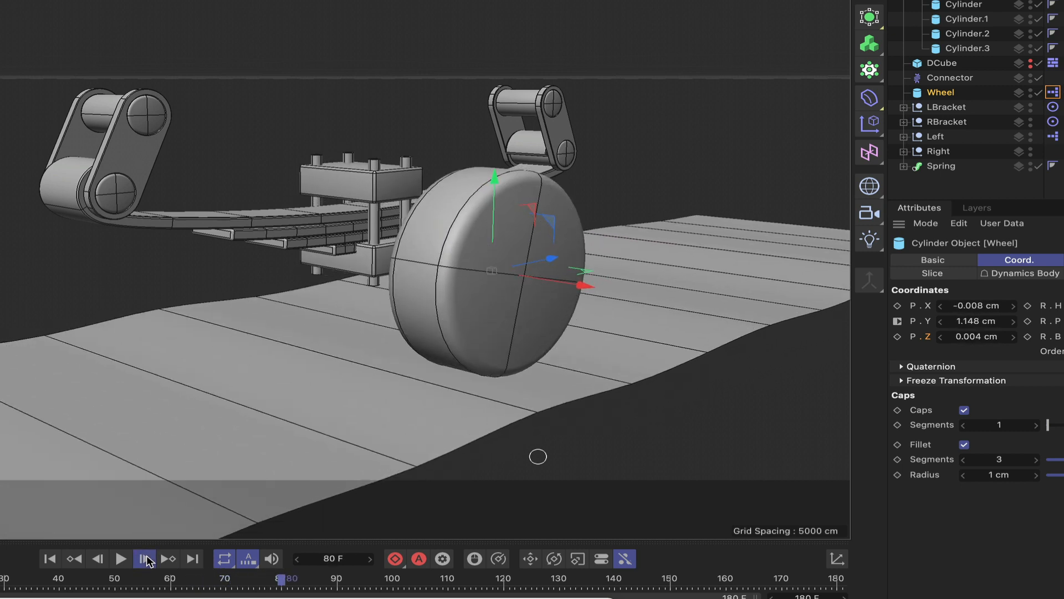
left_click(147, 561)
left_click(146, 560)
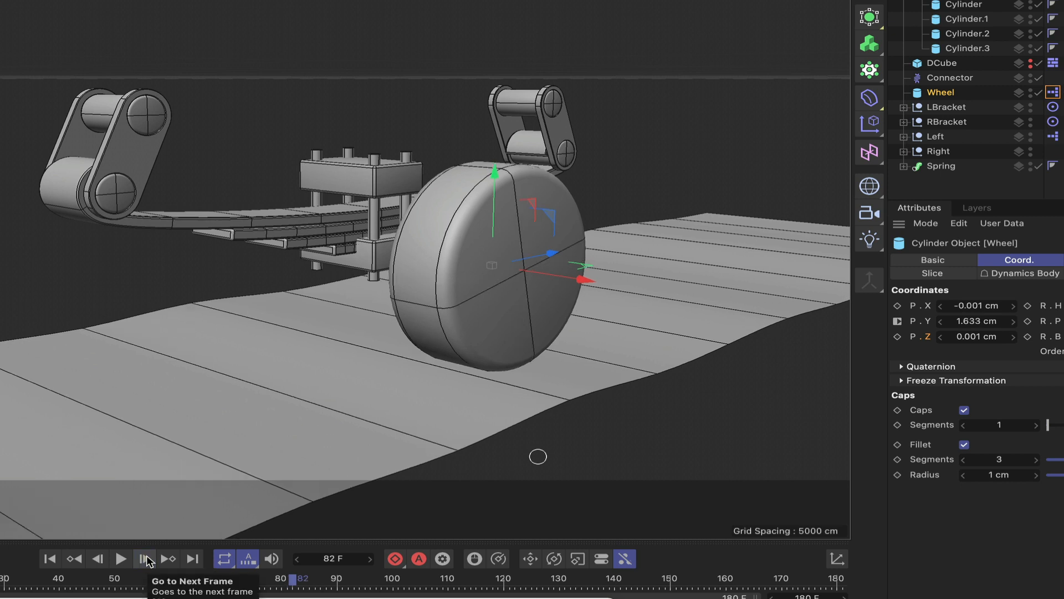
left_click(147, 560)
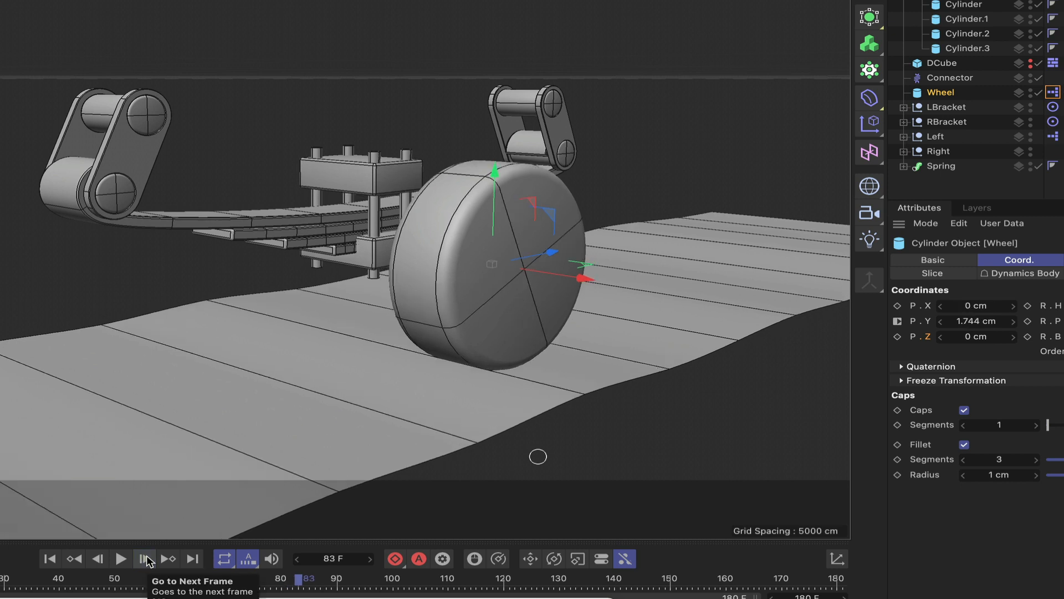
left_click(146, 561)
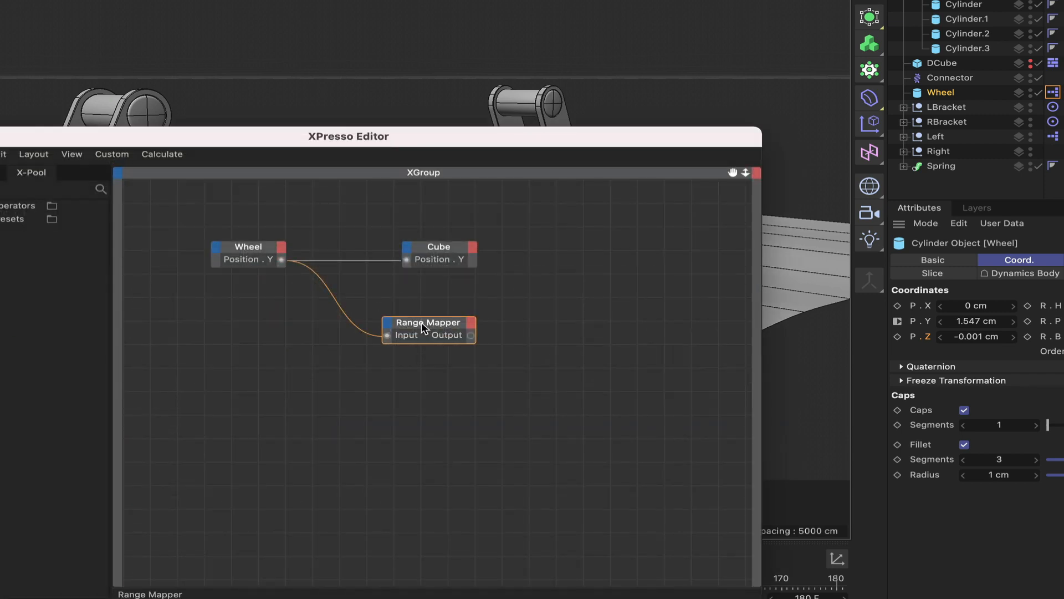
Step: Set the Range Mapper node's Input Upper to 1.744
left_click(422, 325)
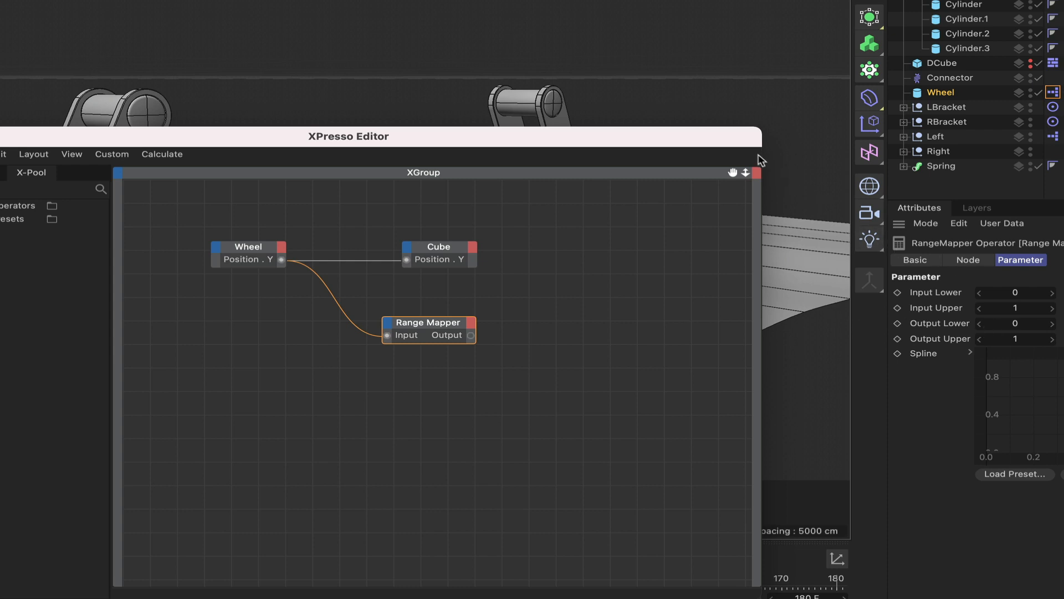
left_click(1028, 306)
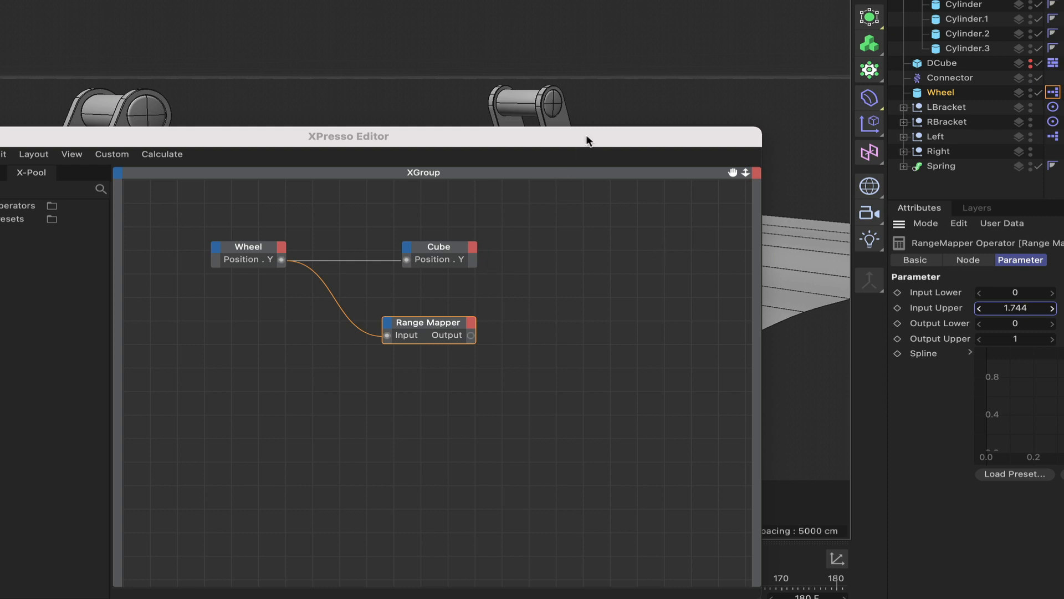
Step: Add the Arc spline's Pose Morph tag as a node beside the Range Mapper in the Wheel's XPresso graph
left_click_drag(587, 134, 546, 246)
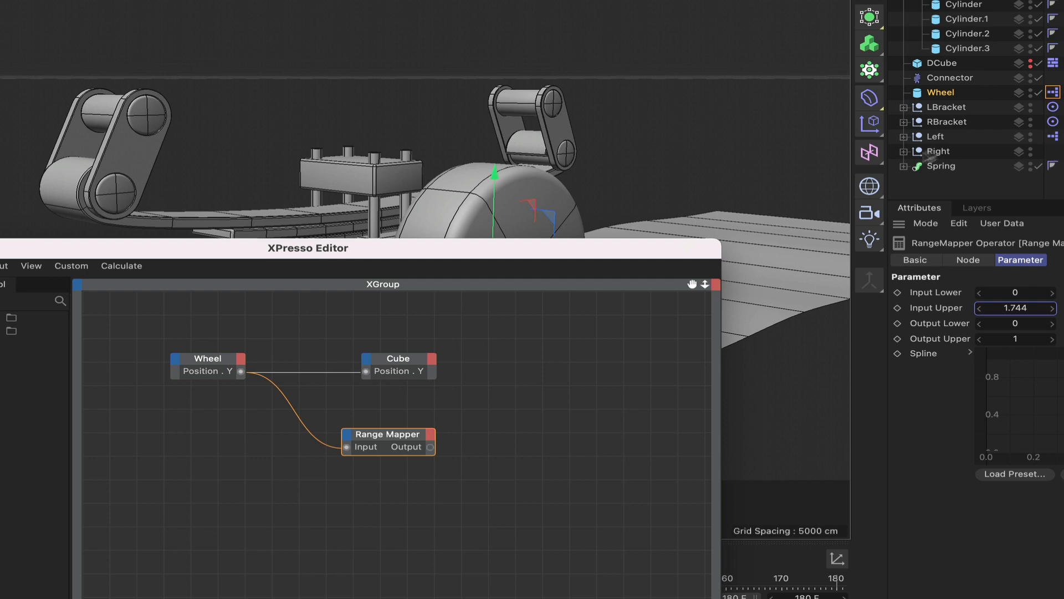
left_click(904, 167)
left_click(1052, 194)
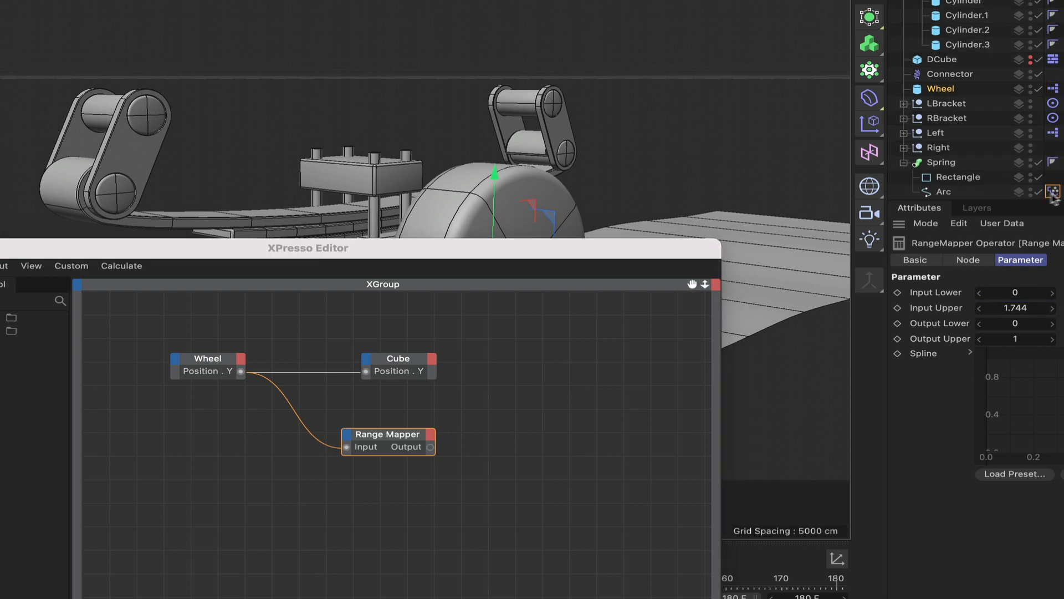
left_click_drag(560, 448, 556, 451)
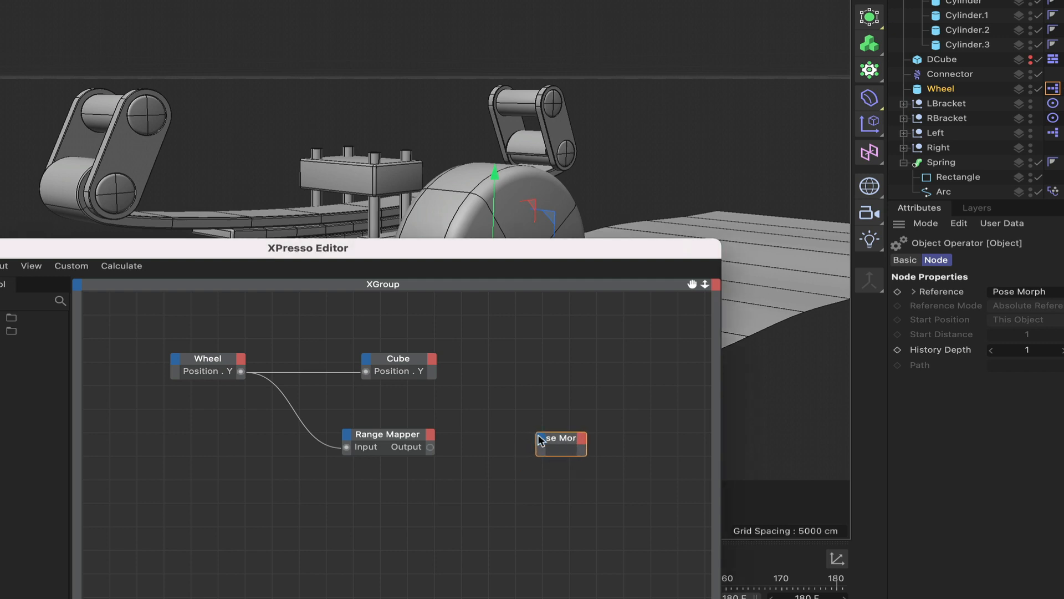
Step: Feed the Range Mapper's output into a new Pose.0 Strength input on the Pose Morph node, fit the node's size and close the XPresso Editor
left_click(540, 438)
mouse_move(554, 525)
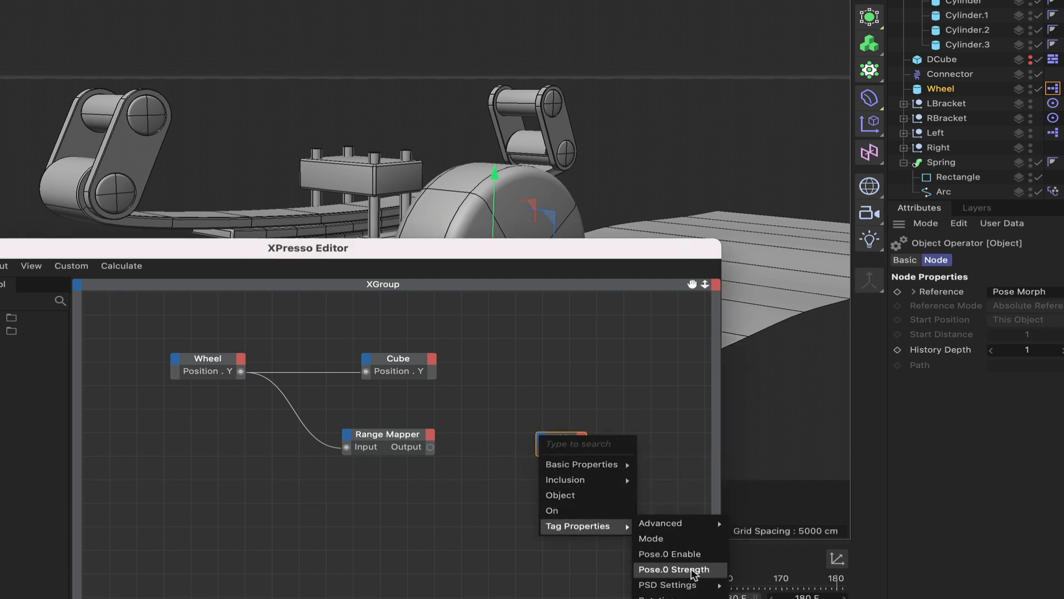
left_click(693, 574)
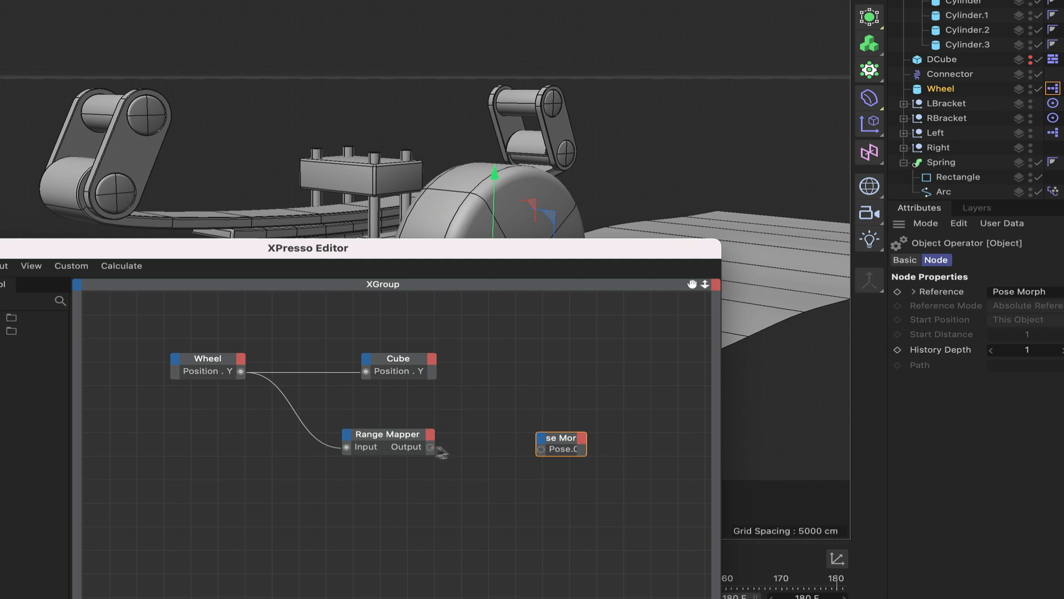
left_click_drag(438, 449, 542, 452)
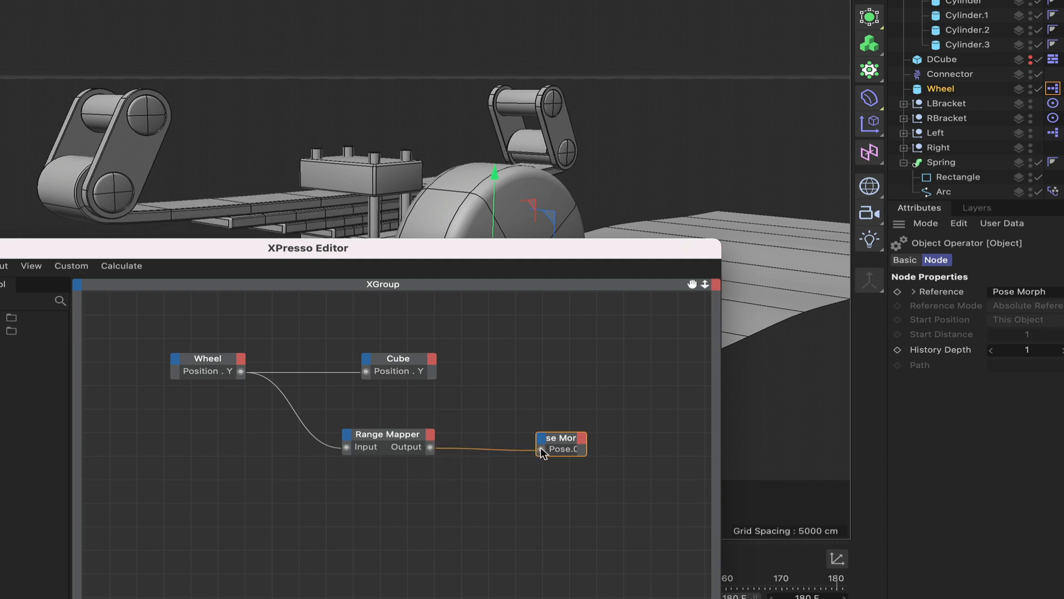
double_click(569, 438)
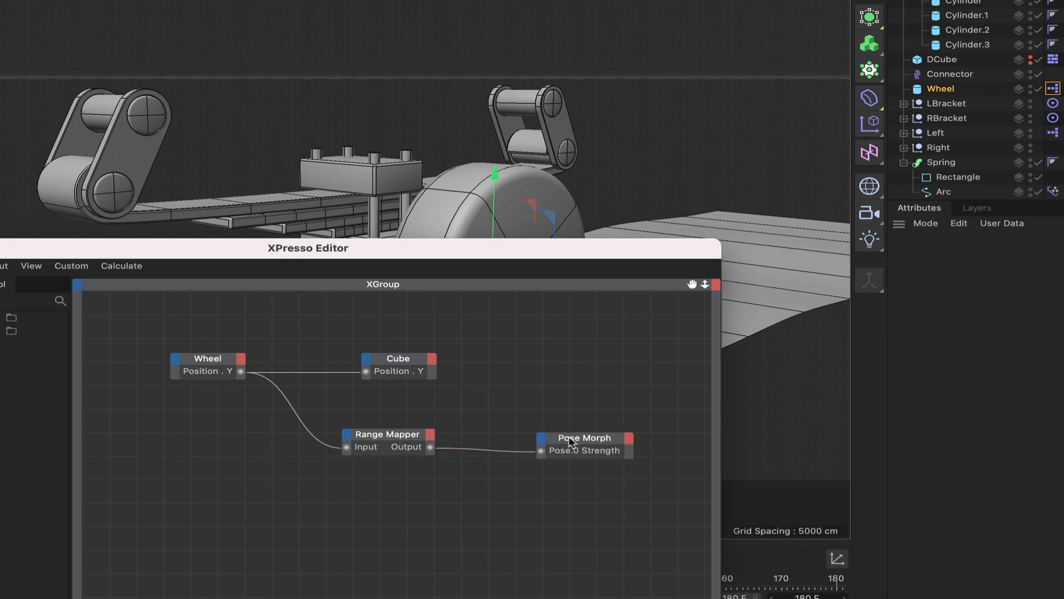
left_click(587, 441)
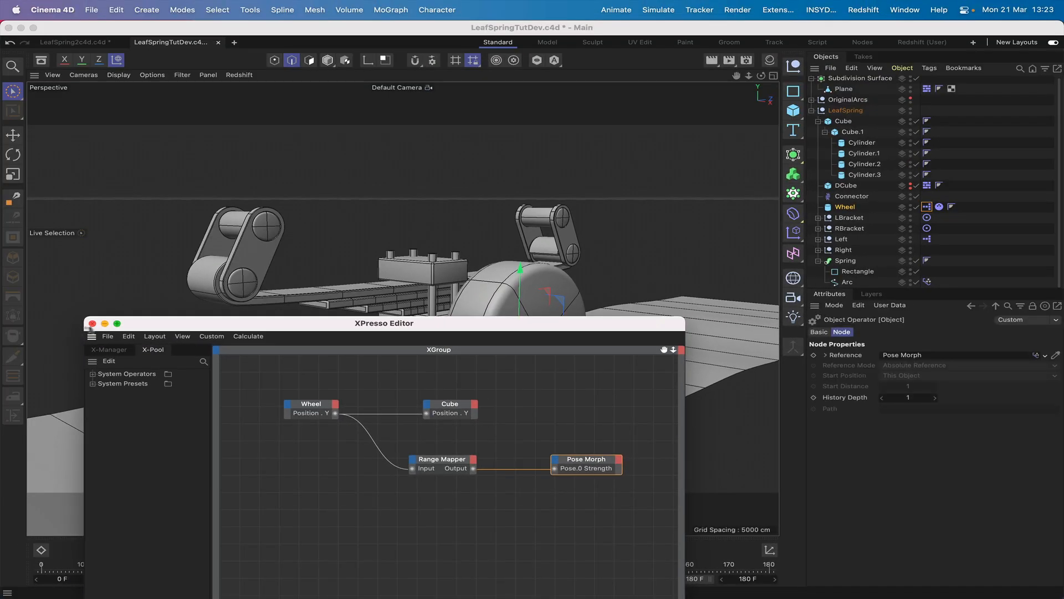
left_click(92, 323)
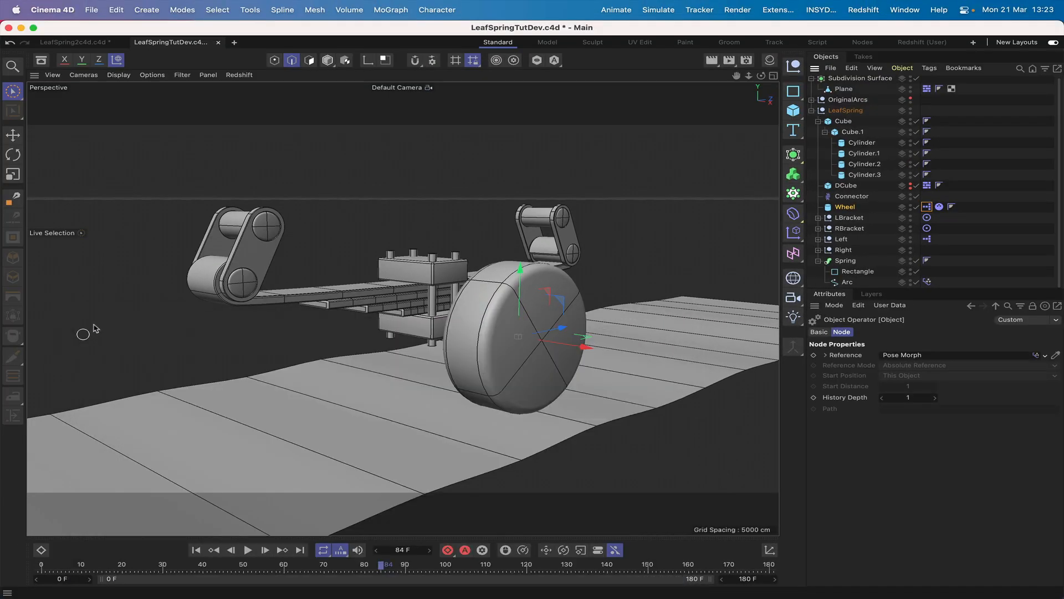
Step: Play the animation from the start, examine the spring's flex in the Right and Perspective views, and deselect the Wheel
left_click(196, 550)
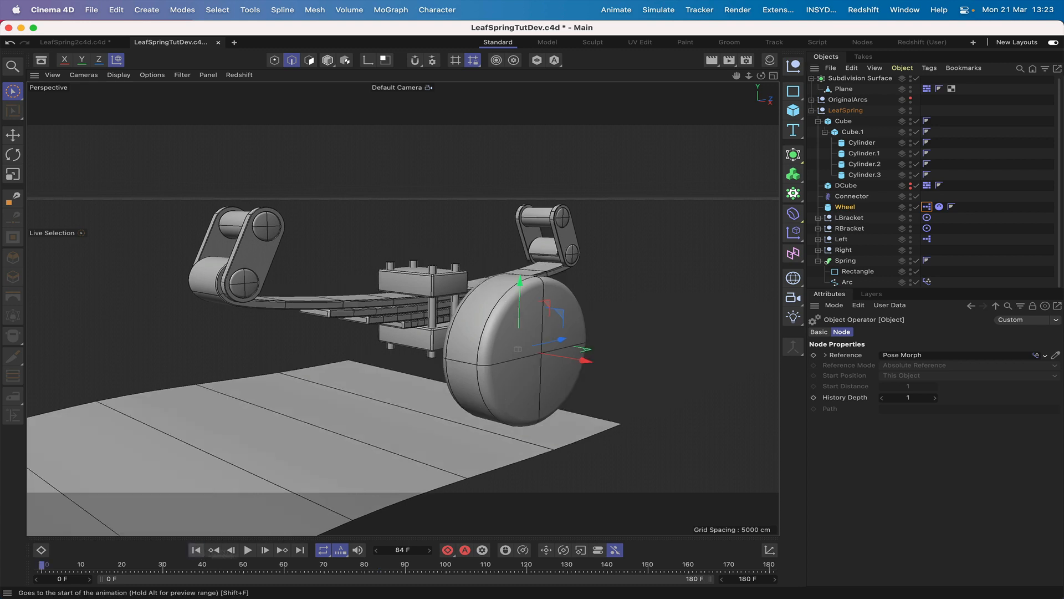
left_click(247, 550)
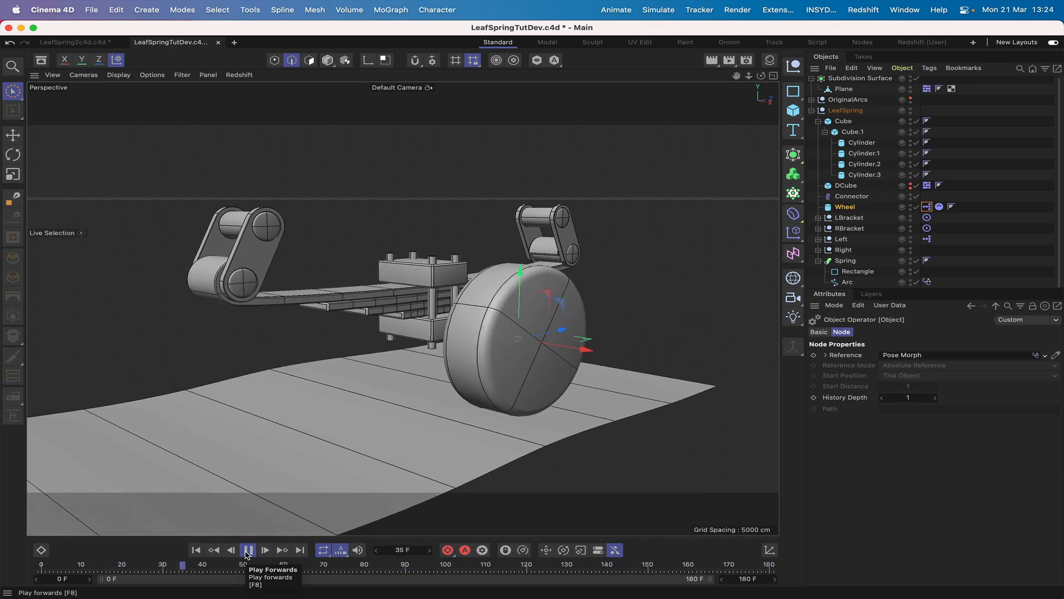
key("F3")
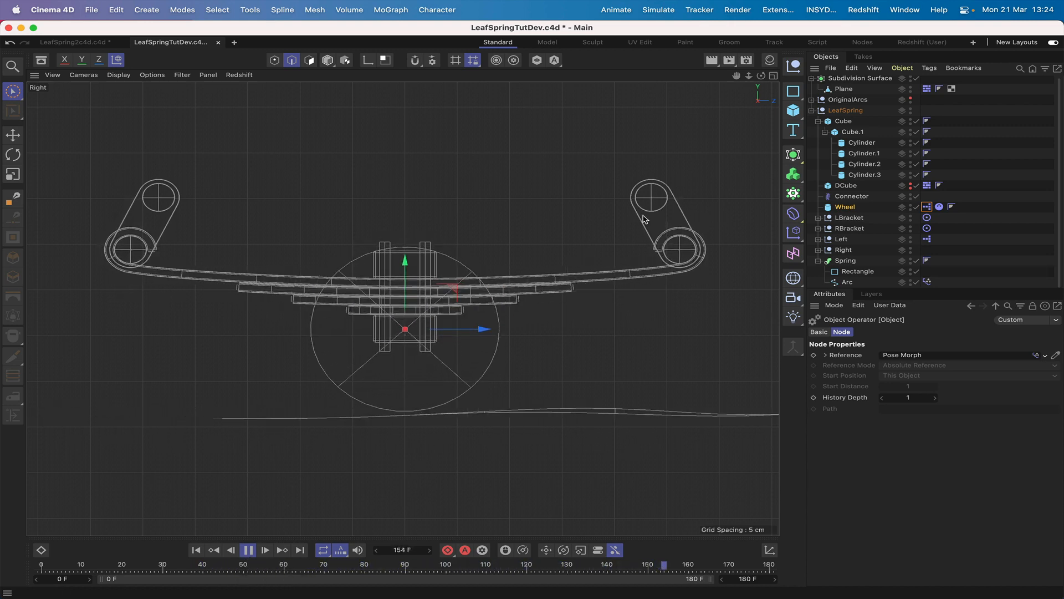
key("F1")
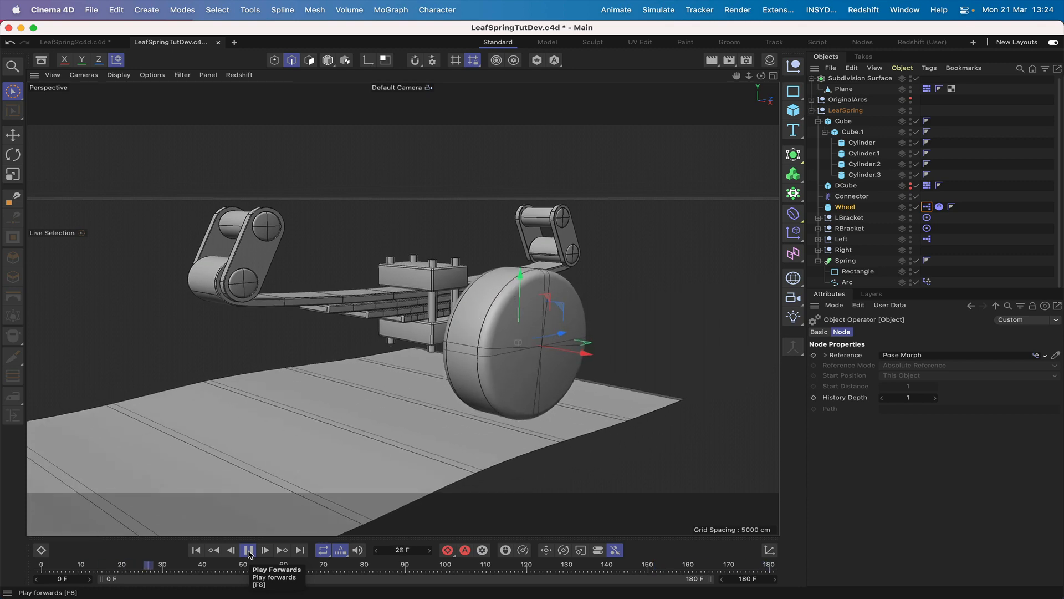
left_click(886, 238)
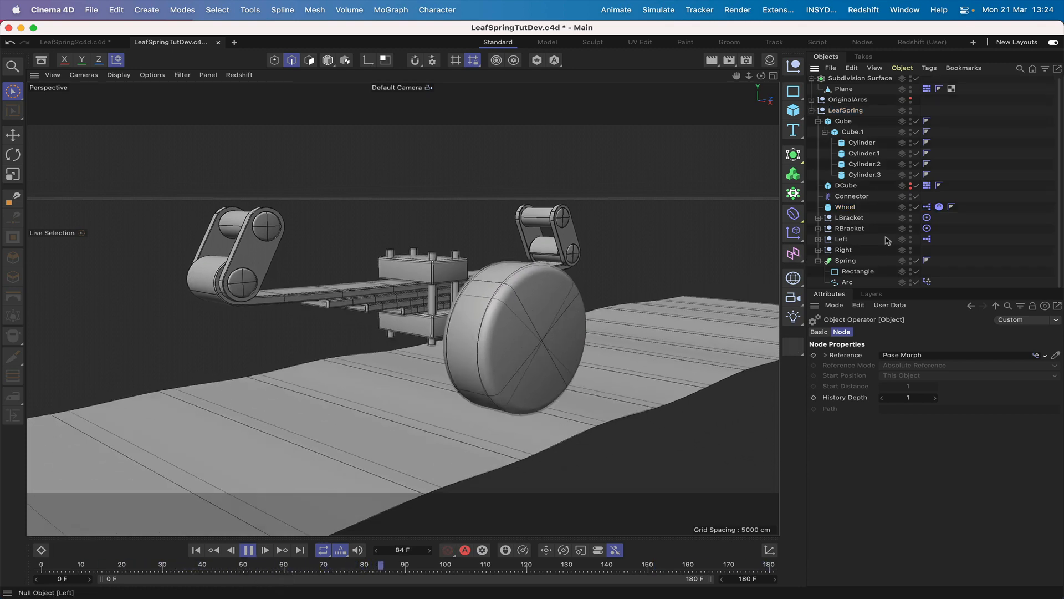